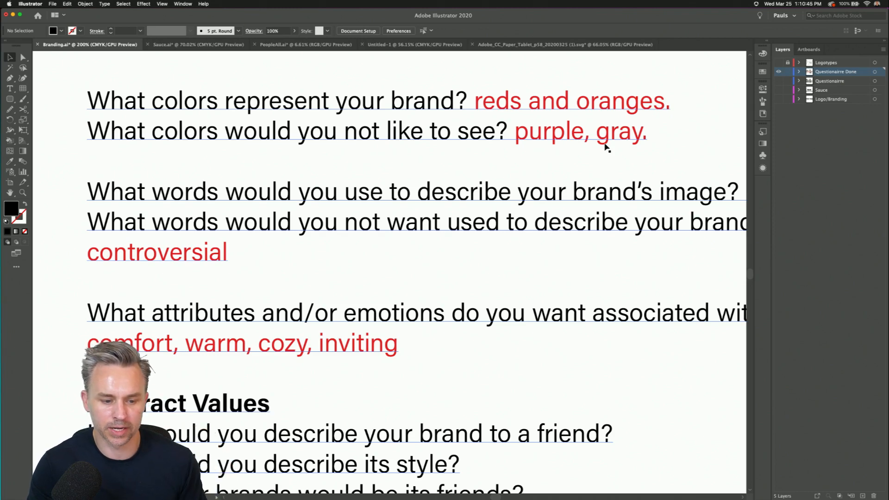
# - Review the Sauce questionnaire's answers on brand colors, image words and emotions, and its Abstract Values questions
pyautogui.press('super+minus')
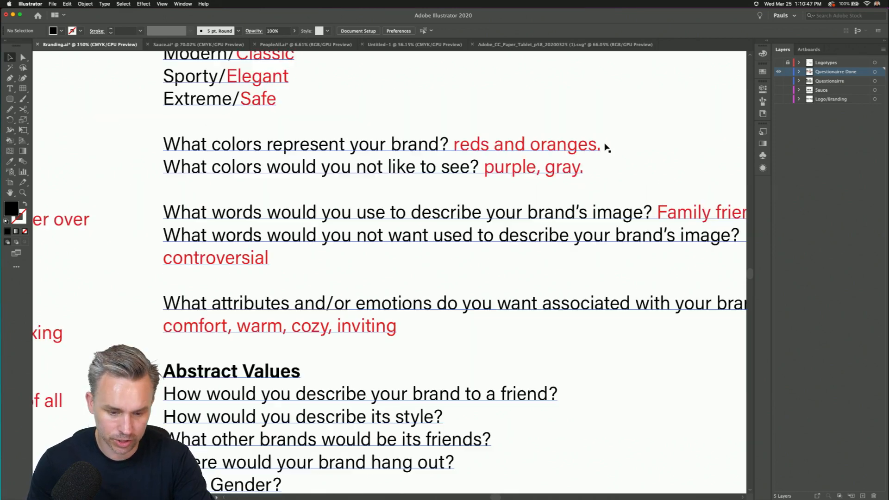
pyautogui.moveTo(451, 293); pyautogui.dragTo(364, 226)
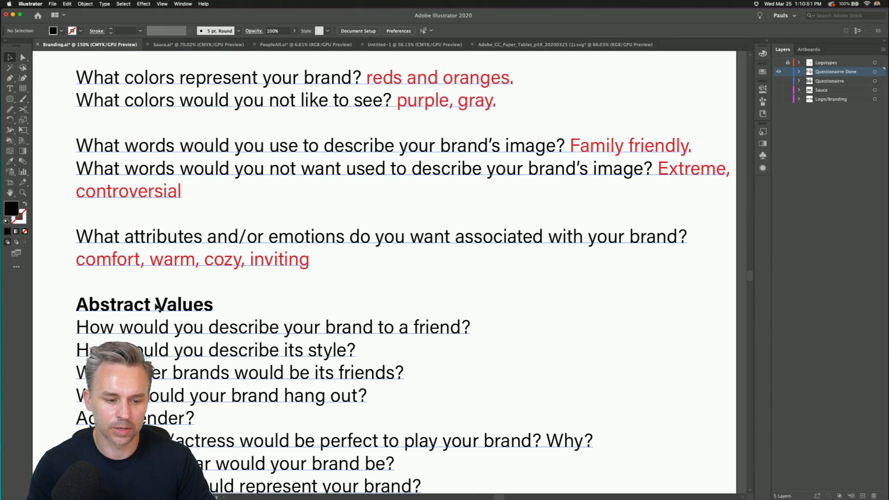
pyautogui.scroll(-3, 172, 254)
pyautogui.hscroll(-2, 172, 254)
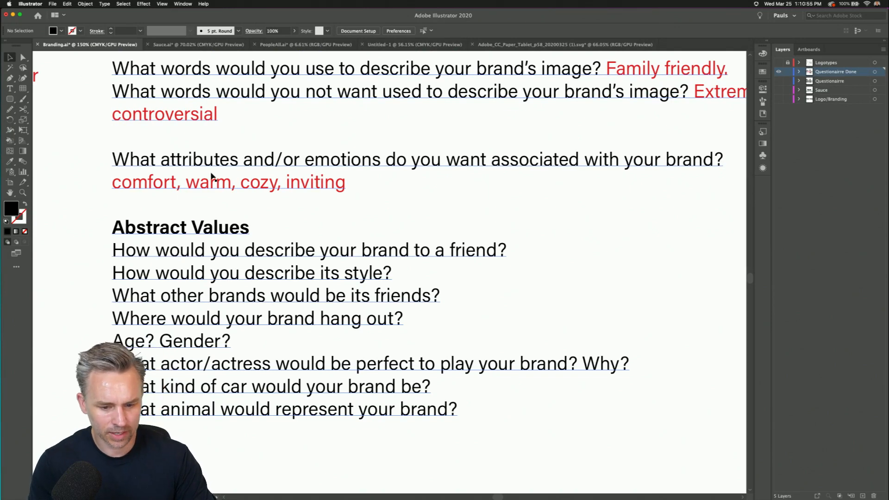
pyautogui.press('super+minus')
pyautogui.press('super+minus')
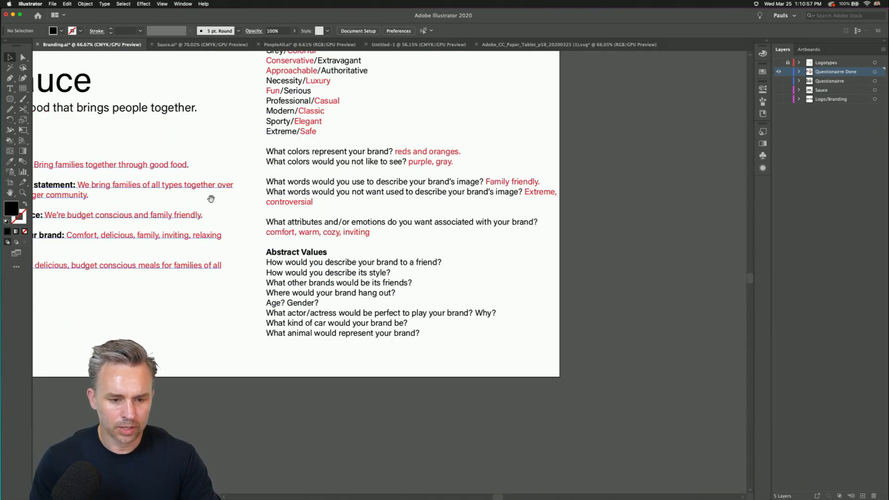
pyautogui.moveTo(249, 176); pyautogui.dragTo(387, 276)
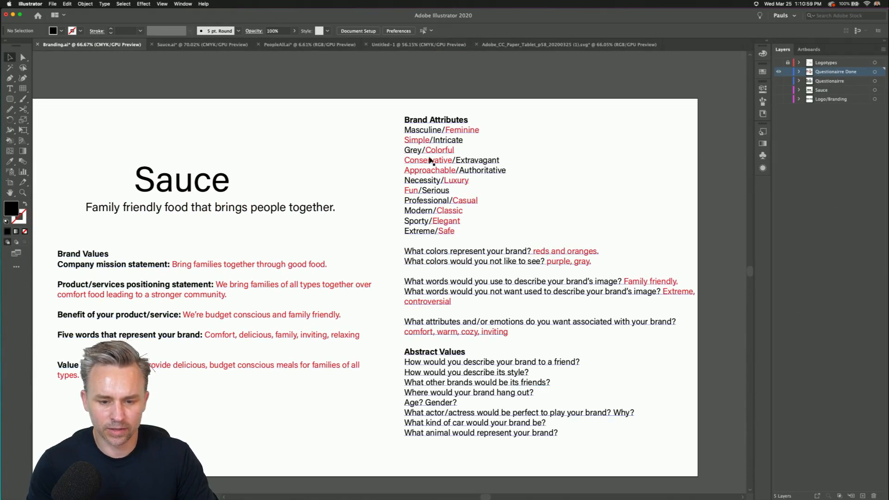
# - Copy the Brand Attributes heading and its attribute pairs down to Extreme/Safe from the questionnaire text
pyautogui.click(431, 160)
pyautogui.press('super+shift+a')
pyautogui.doubleClick(432, 231)
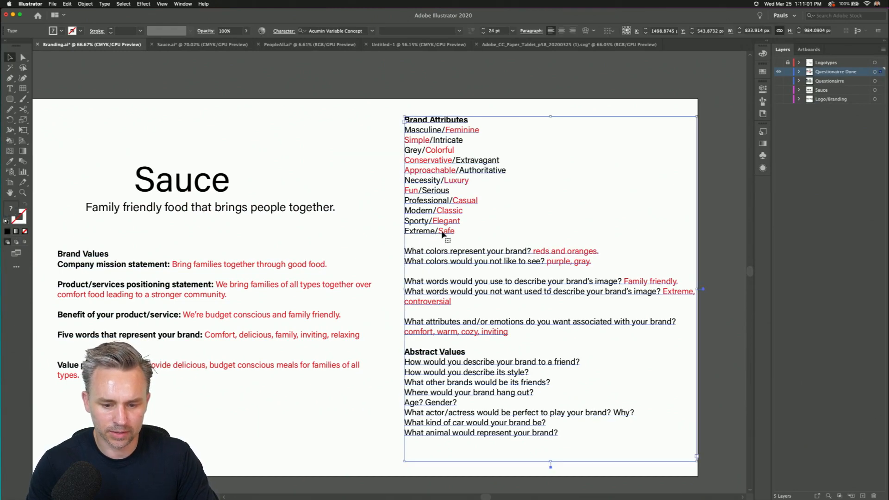
pyautogui.moveTo(456, 231); pyautogui.dragTo(361, 95)
pyautogui.press('super+c')
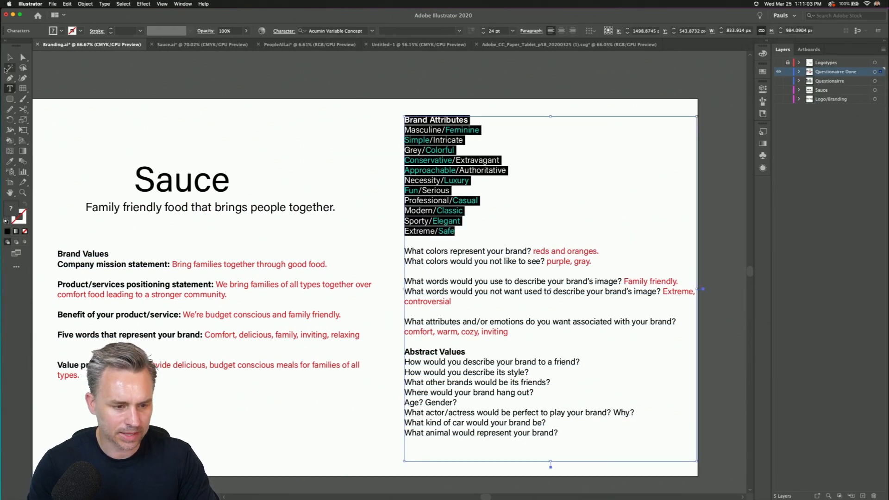
# - Paste the Brand Attributes list onto Layer 5 of Sauce.ai and place it in the right half of the artboard
pyautogui.press('Escape')
pyautogui.click(192, 45)
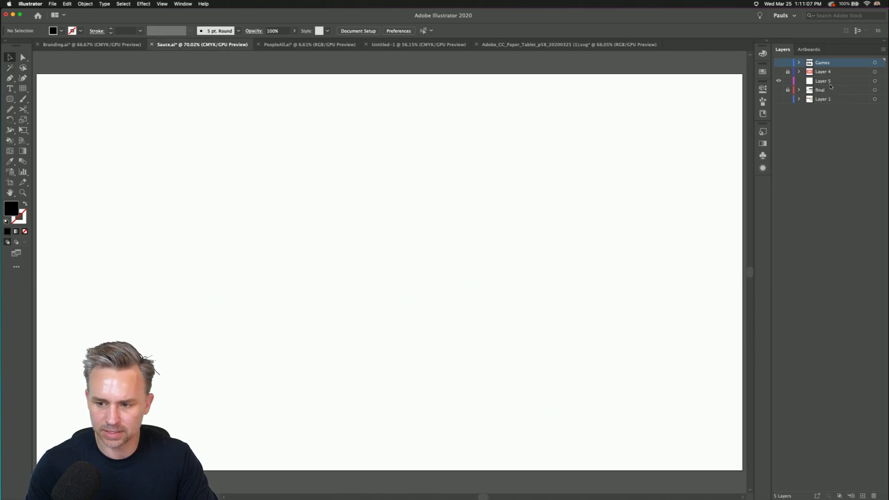
pyautogui.click(823, 82)
pyautogui.press('super+v')
pyautogui.moveTo(330, 224); pyautogui.dragTo(480, 230)
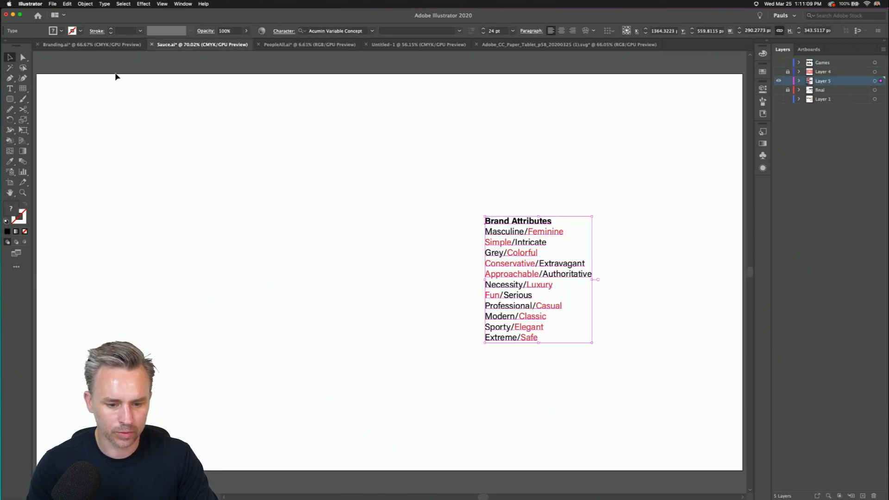
# - Copy the Sauce title and its tagline from Branding.ai into Sauce.ai and place them in the artboard's upper-left area
pyautogui.click(88, 44)
pyautogui.click(149, 184)
pyautogui.press('super+shift+a')
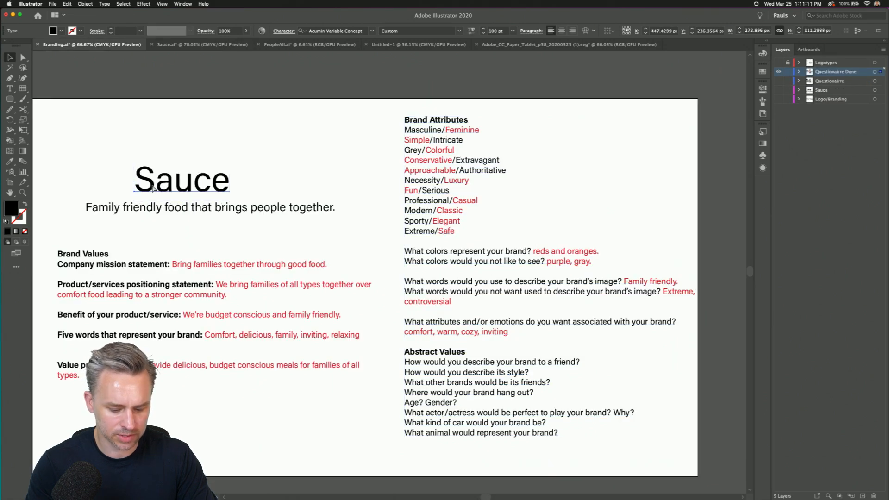
pyautogui.moveTo(93, 131); pyautogui.dragTo(273, 227)
pyautogui.press('super+c')
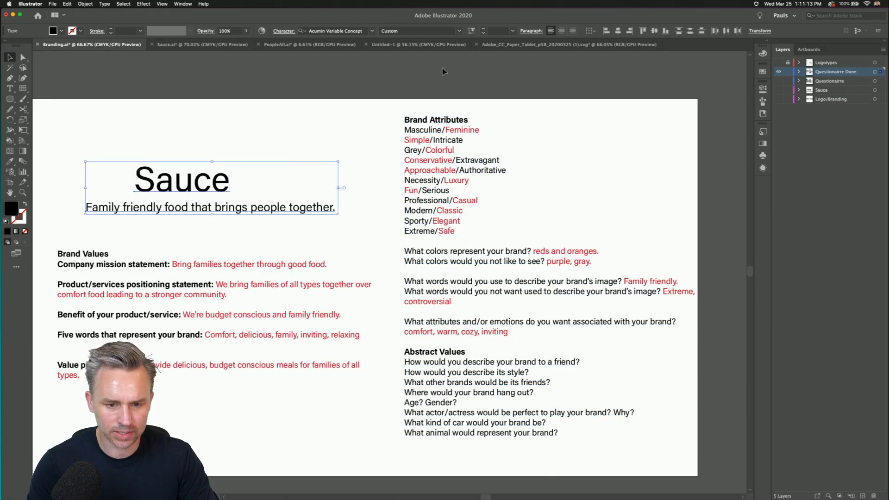
pyautogui.click(185, 46)
pyautogui.press('super+v')
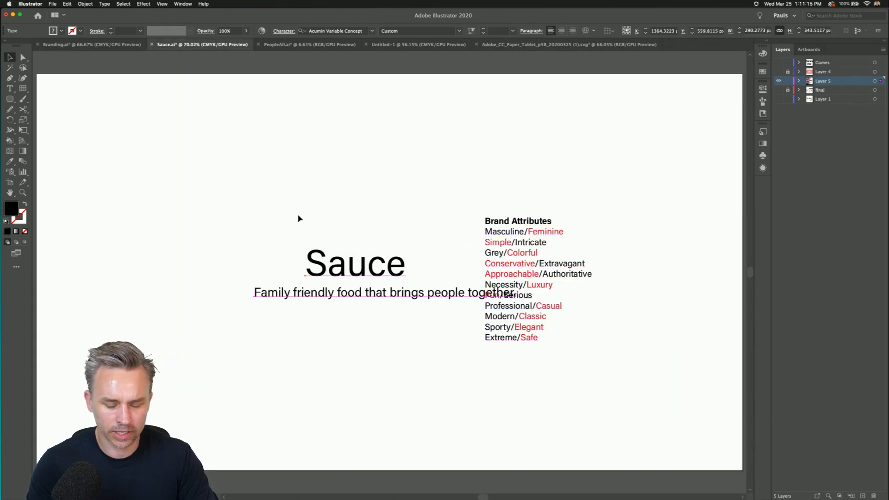
pyautogui.moveTo(362, 282); pyautogui.dragTo(223, 190)
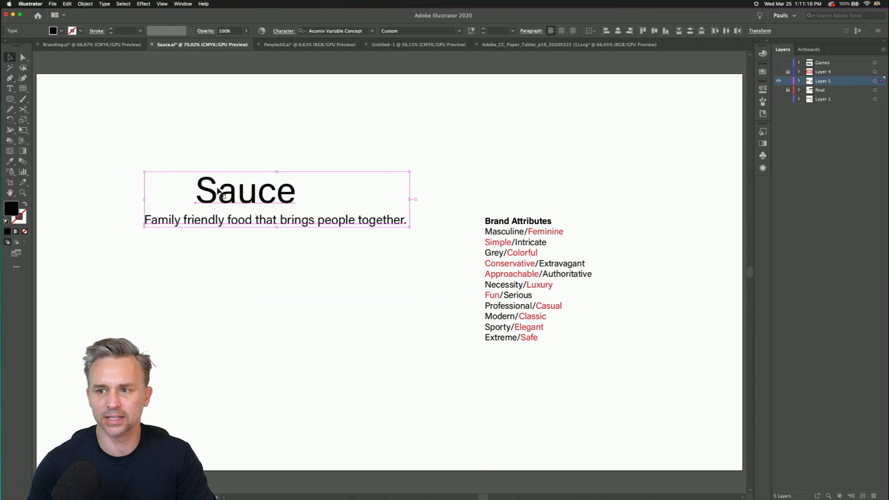
pyautogui.click(227, 311)
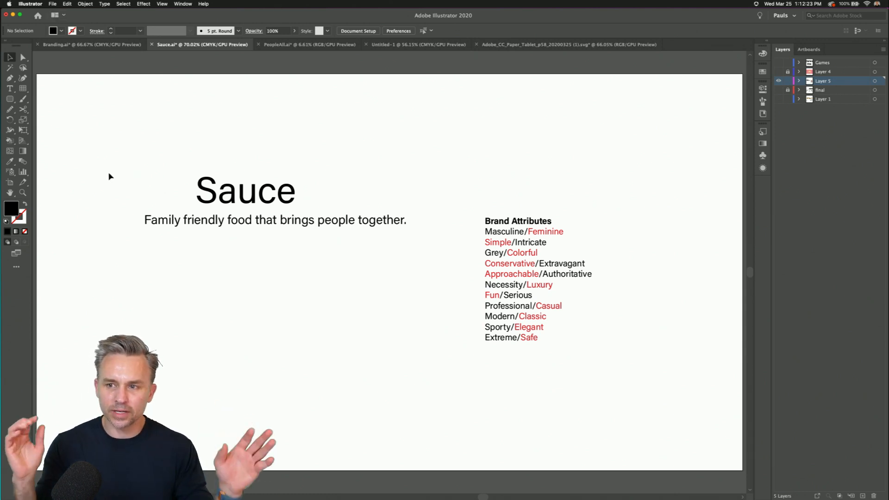
# - Duplicate the Sauce title below the tagline, filter the fonts to Script and set the copy in AdageScriptJF
pyautogui.moveTo(226, 190); pyautogui.dragTo(225, 283)
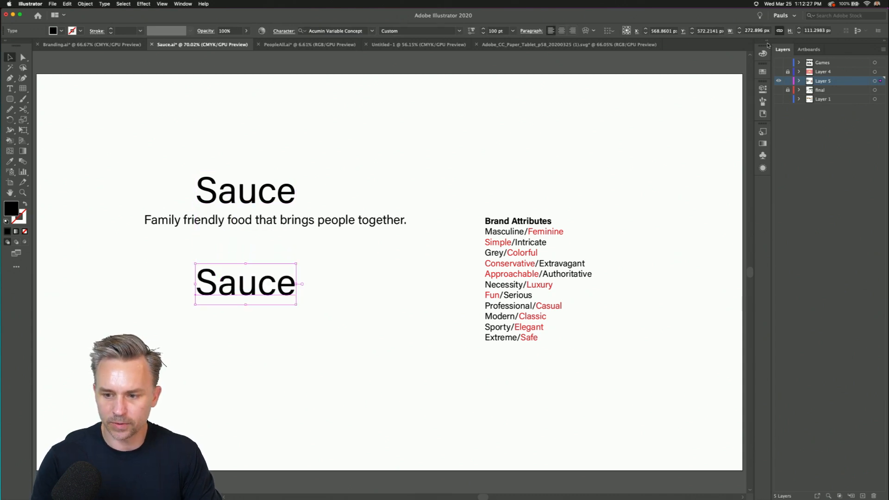
pyautogui.click(767, 42)
pyautogui.click(656, 76)
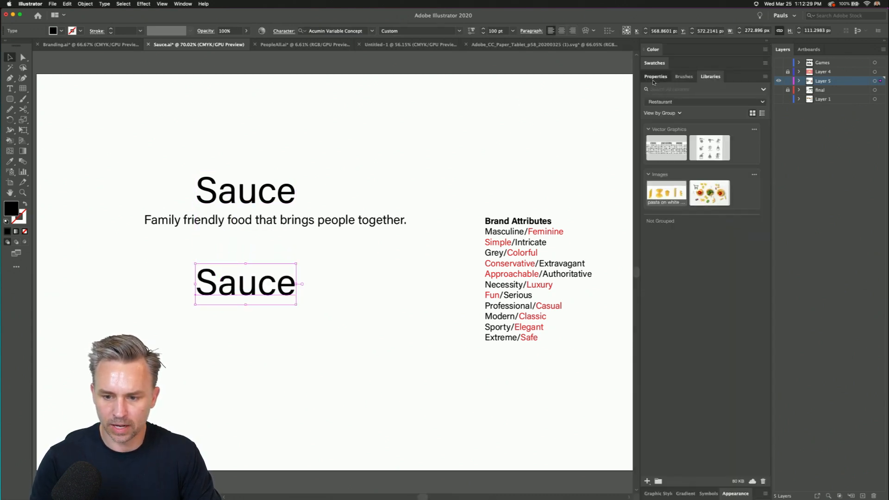
pyautogui.click(736, 246)
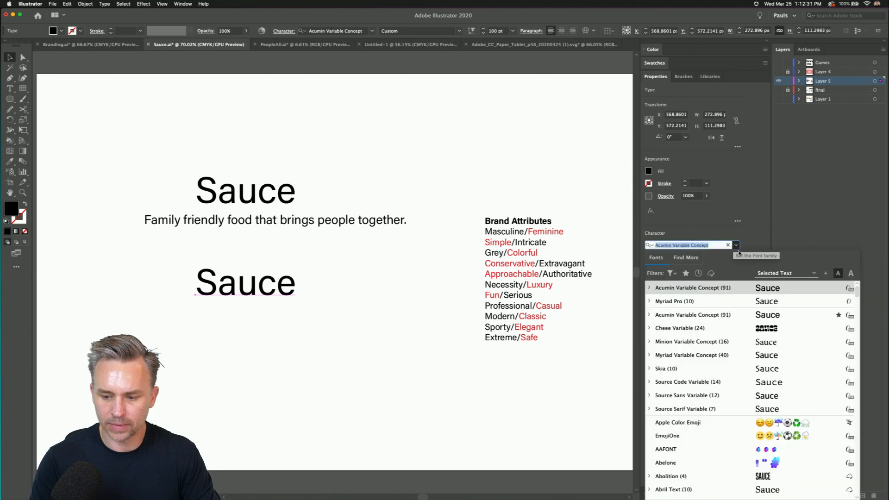
pyautogui.click(671, 274)
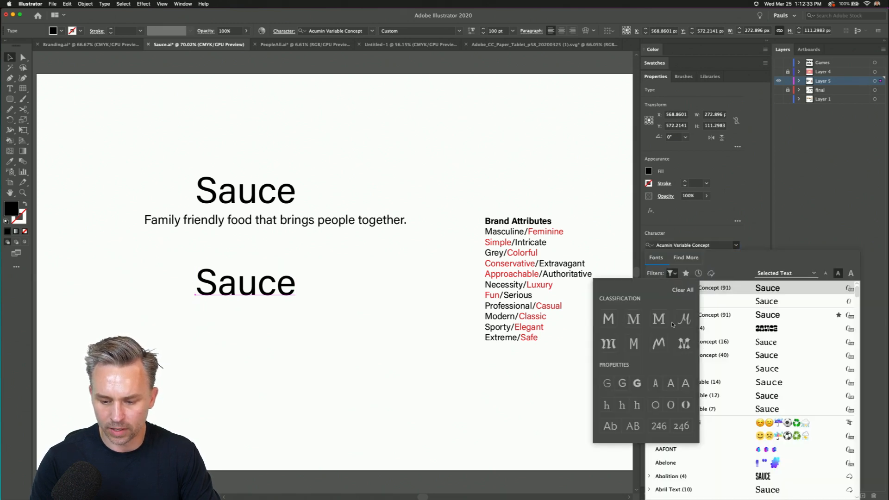
pyautogui.click(684, 319)
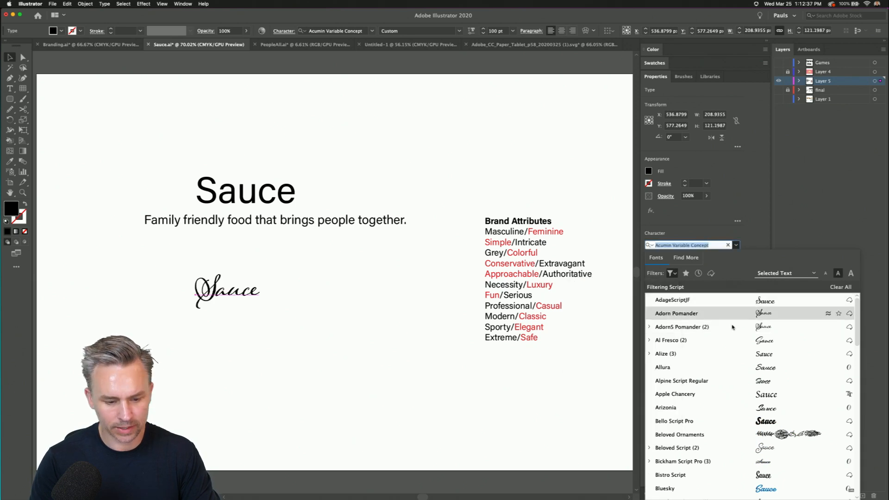
pyautogui.click(730, 305)
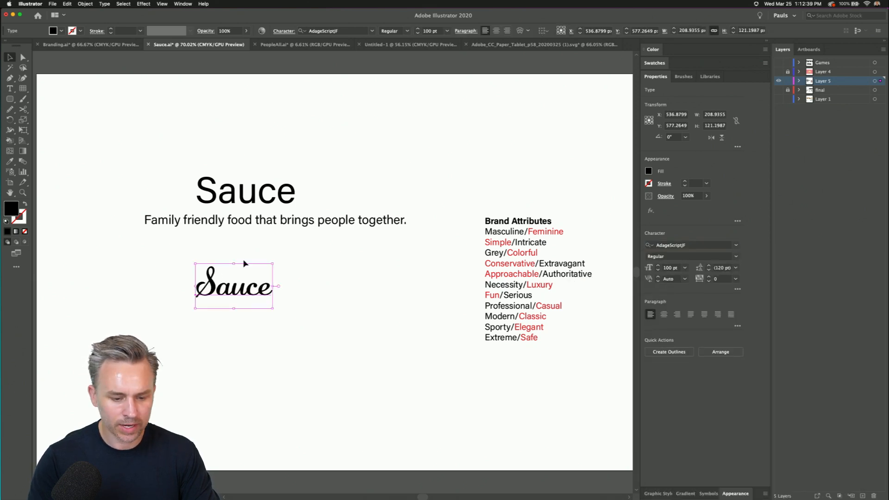
# - Enlarge the script Sauce wordmark proportionally and position it beneath the tagline
pyautogui.moveTo(273, 264); pyautogui.dragTo(365, 236)
pyautogui.moveTo(253, 275); pyautogui.dragTo(284, 296)
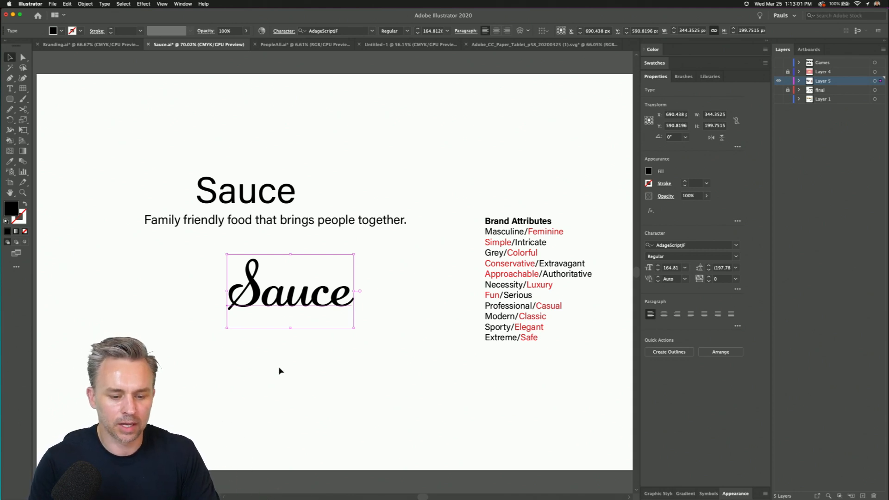
pyautogui.moveTo(314, 283); pyautogui.dragTo(266, 304)
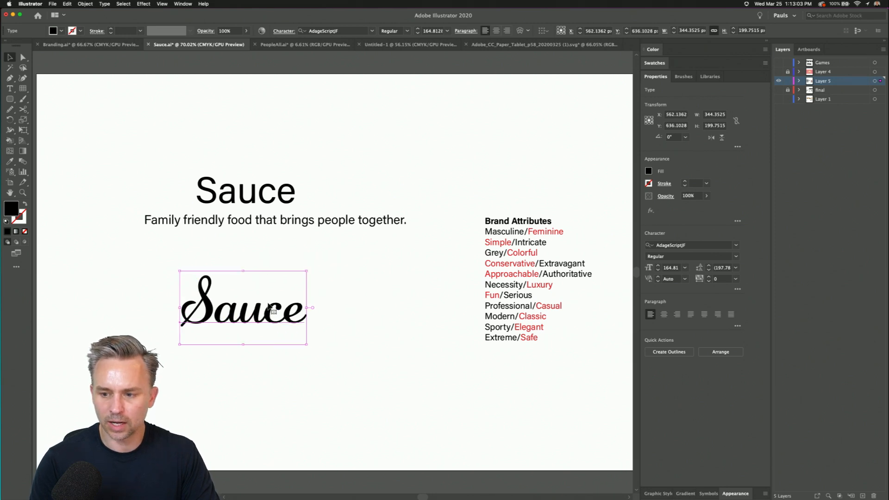
pyautogui.click(255, 127)
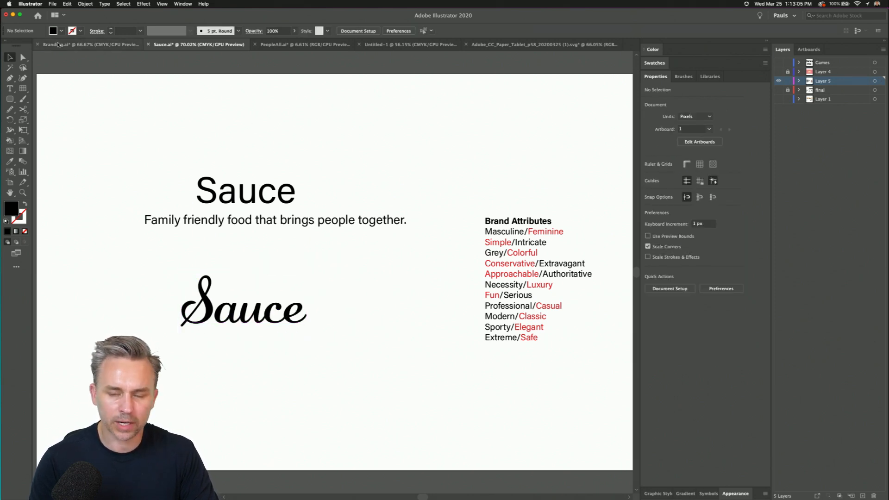
pyautogui.click(239, 315)
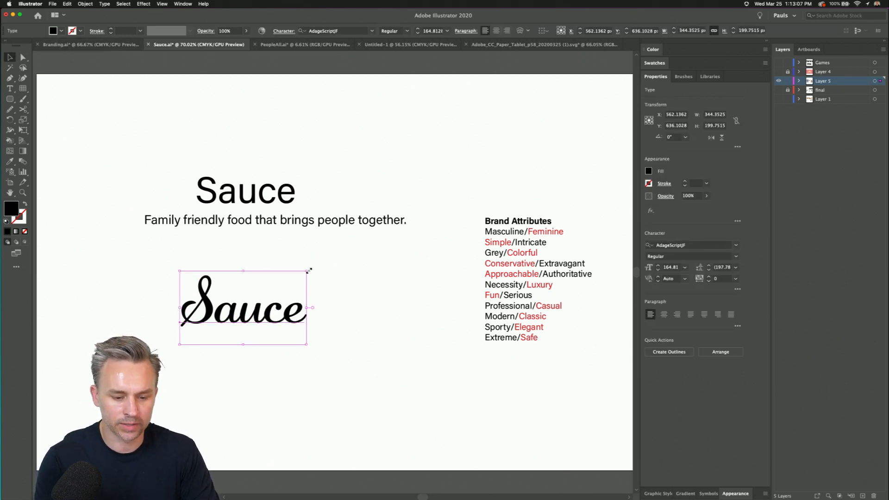
pyautogui.moveTo(308, 270); pyautogui.dragTo(343, 250)
pyautogui.click(167, 142)
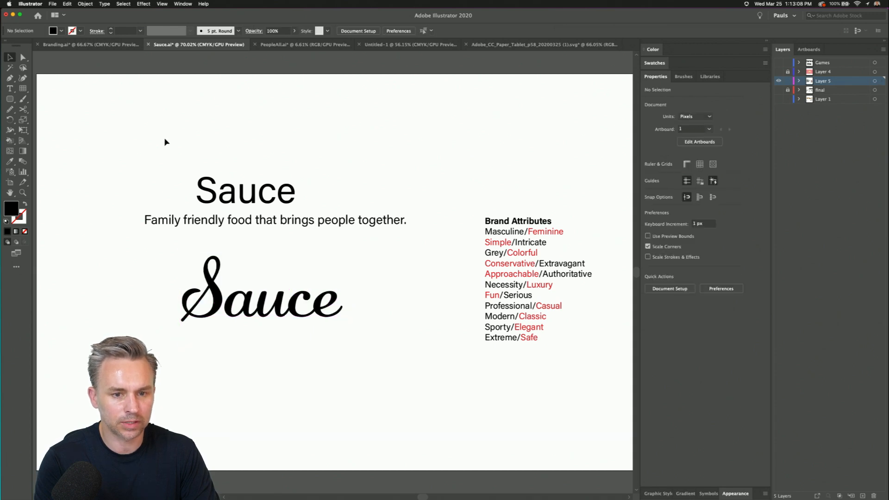
# - In Branding.ai, hide the completed questionnaire layer, show the Logotypes layer and view the logo examples full screen
pyautogui.click(73, 46)
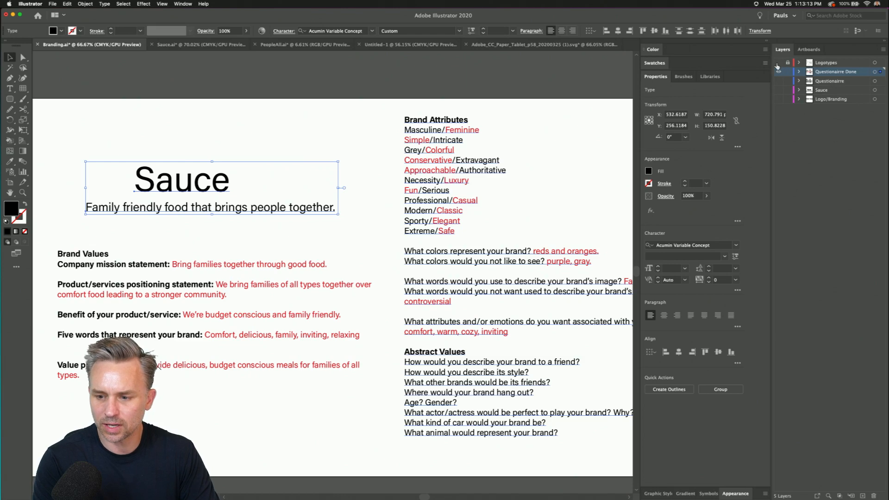
pyautogui.click(779, 71)
pyautogui.click(779, 63)
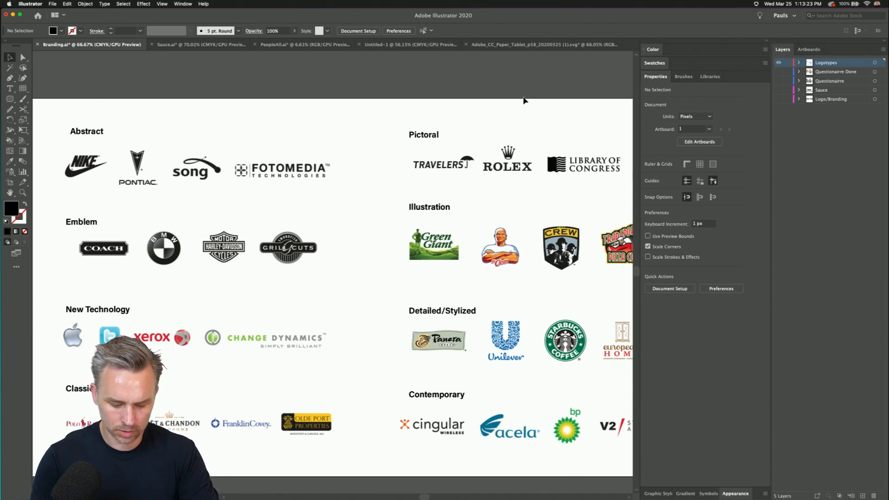
pyautogui.hotkey('shift', 'f')
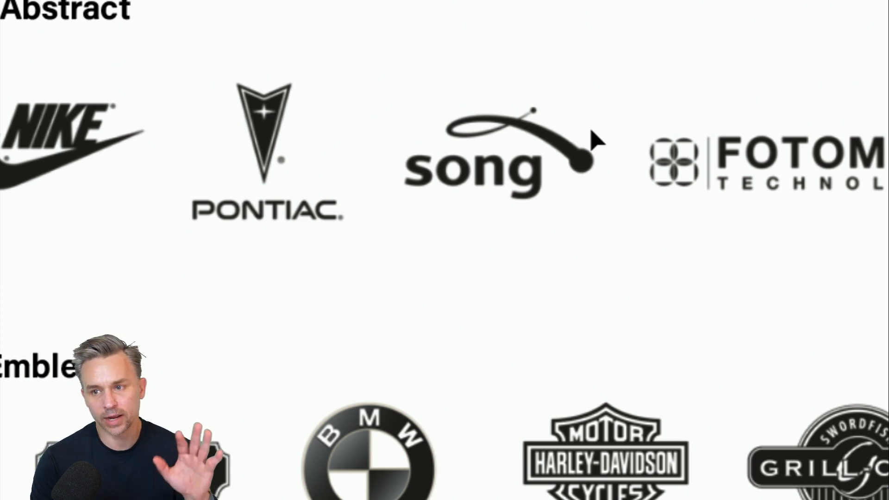
pyautogui.scroll(-5, 507, 338)
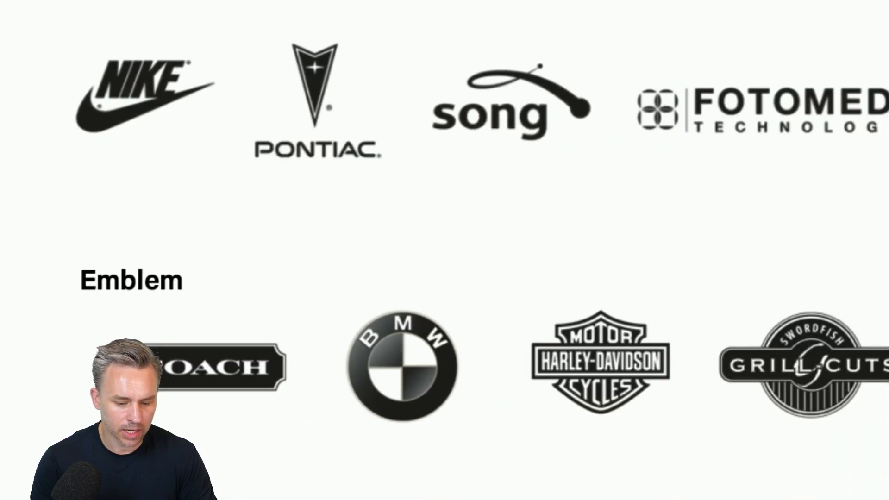
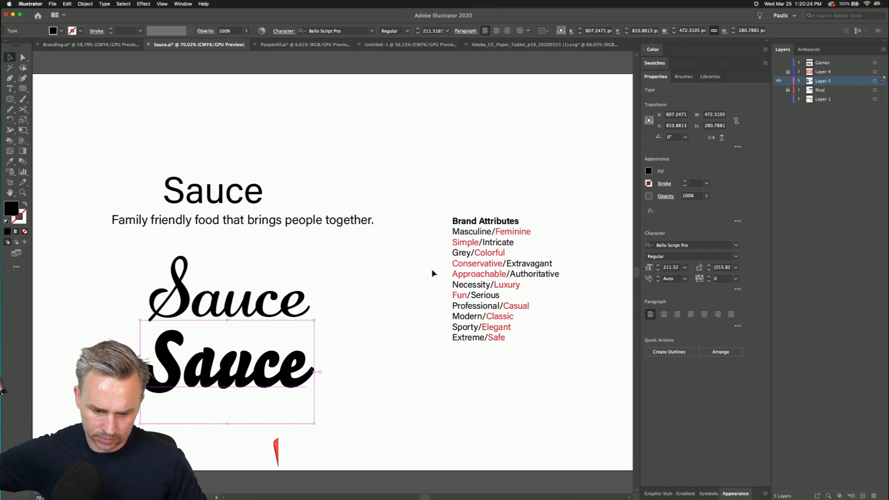
pyautogui.press('z')
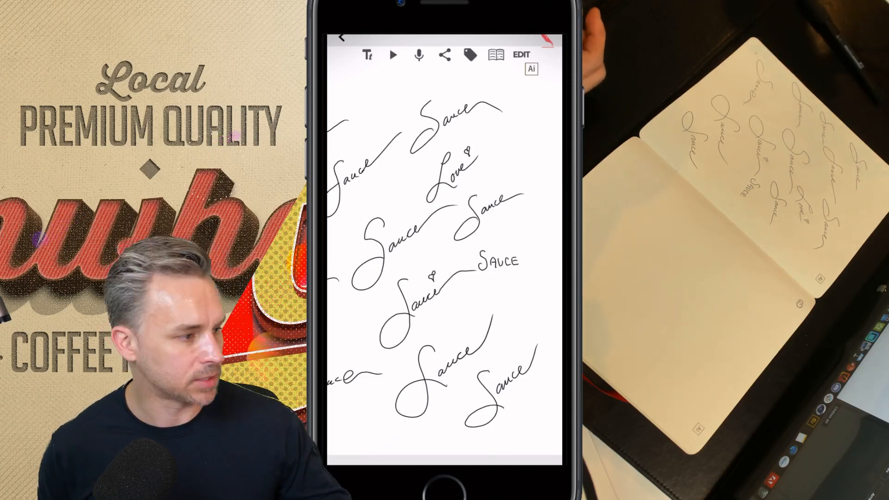
# - In the phone's notes app, share the page of handwritten Sauce sketches to Adobe Creative Cloud in SVG format
pyautogui.click(445, 54)
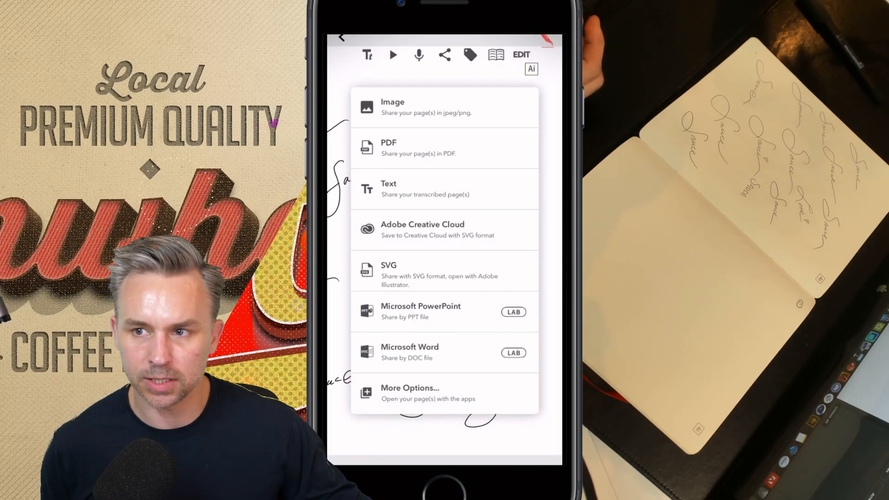
pyautogui.click(438, 230)
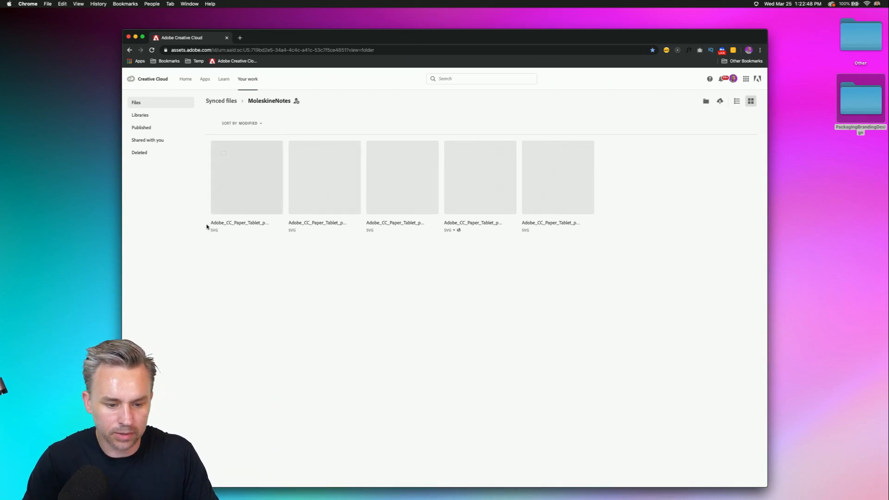
# - In the browser, download the first Adobe_CC_Paper_Tablet SVG file from the Creative Cloud MoleskineNotes folder
pyautogui.click(277, 223)
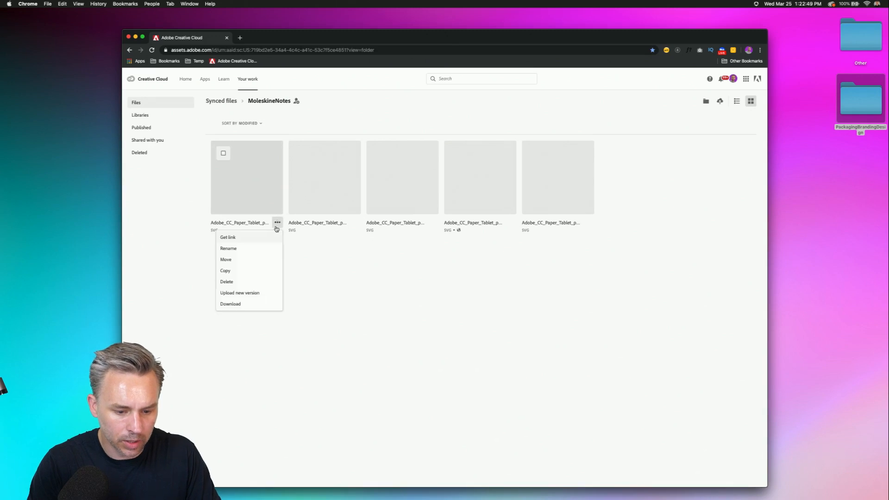
pyautogui.click(228, 304)
pyautogui.click(488, 313)
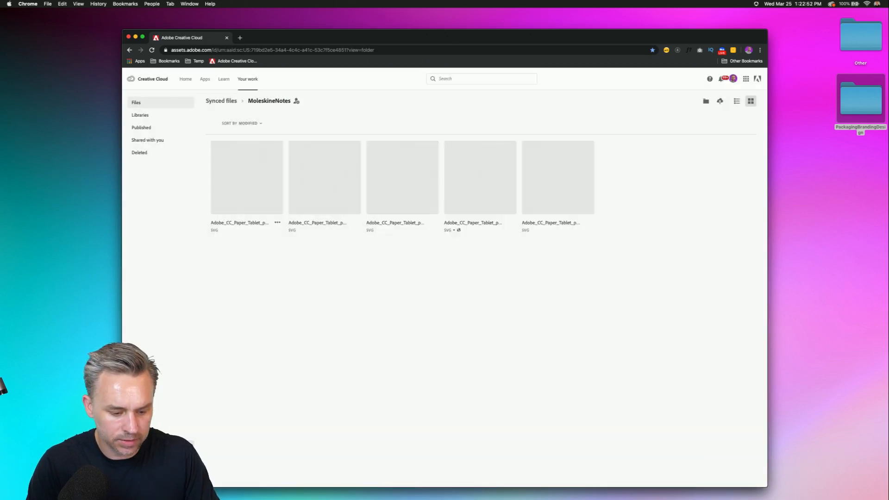
# - Reveal the downloaded Adobe_CC_Paper_Tablet_p58_20200325 (2).svg in Finder and open it in Illustrator
pyautogui.click(202, 479)
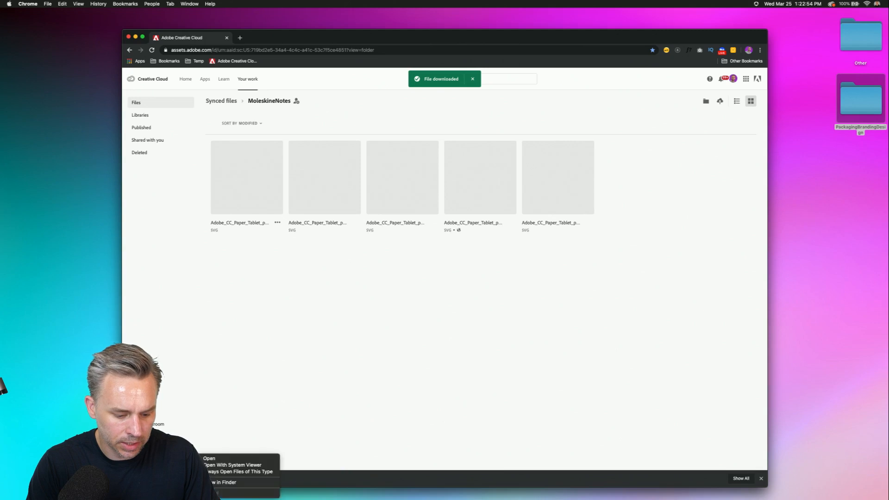
pyautogui.click(245, 482)
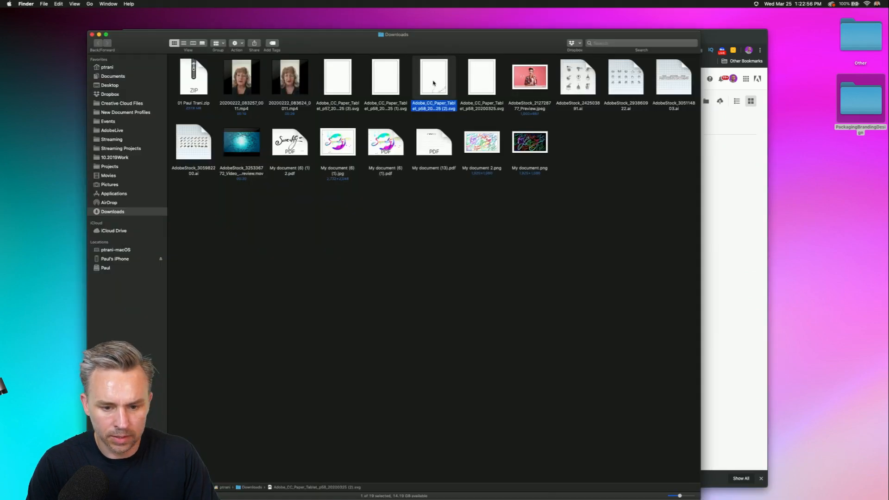
pyautogui.moveTo(214, 498); pyautogui.dragTo(196, 490)
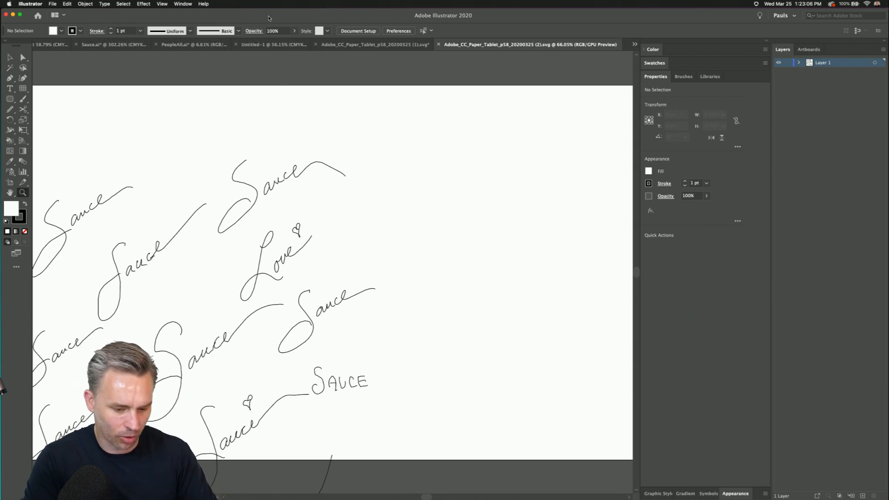
# - Fit the artboard to the artwork bounds so that it encloses all the handwritten sketches
pyautogui.scroll(1, 367, 224)
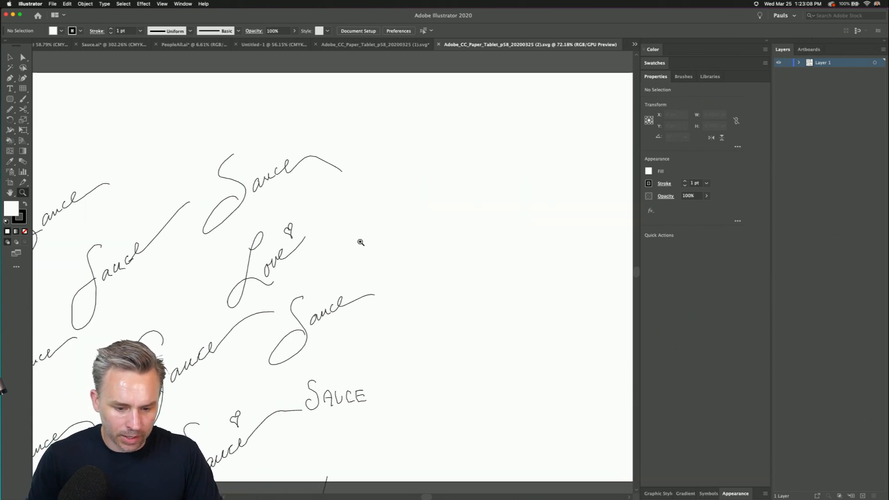
pyautogui.press('super+minus')
pyautogui.press('super+minus')
pyautogui.press('super+minus')
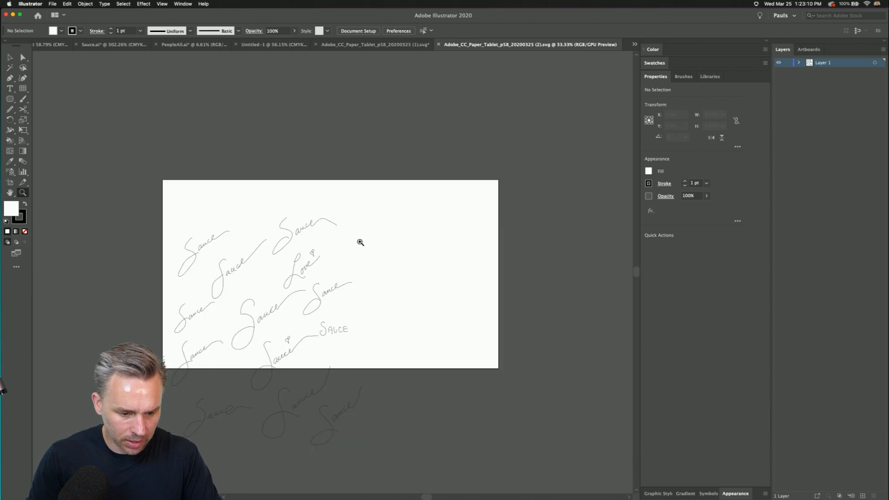
pyautogui.click(10, 182)
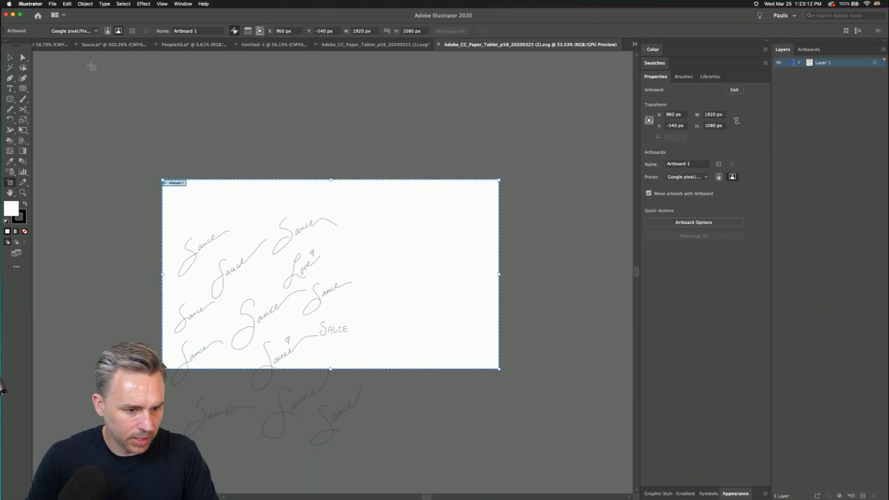
pyautogui.click(83, 31)
pyautogui.click(85, 51)
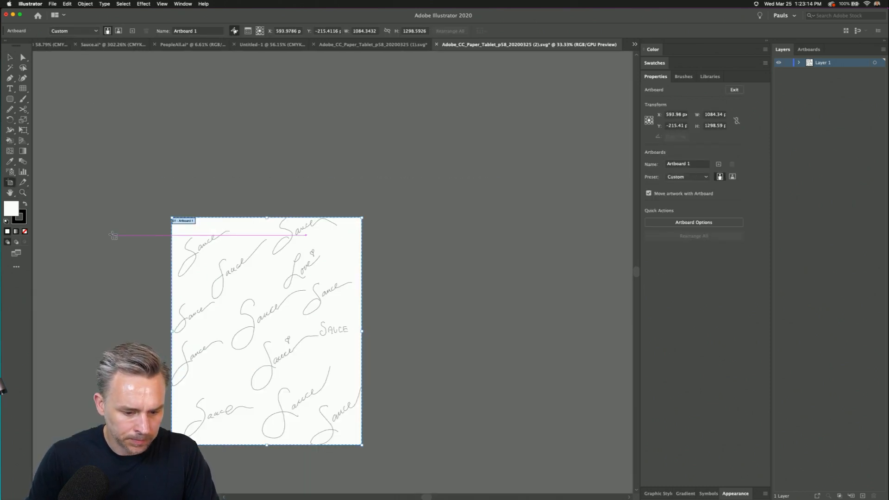
pyautogui.press('v')
pyautogui.press('super+0')
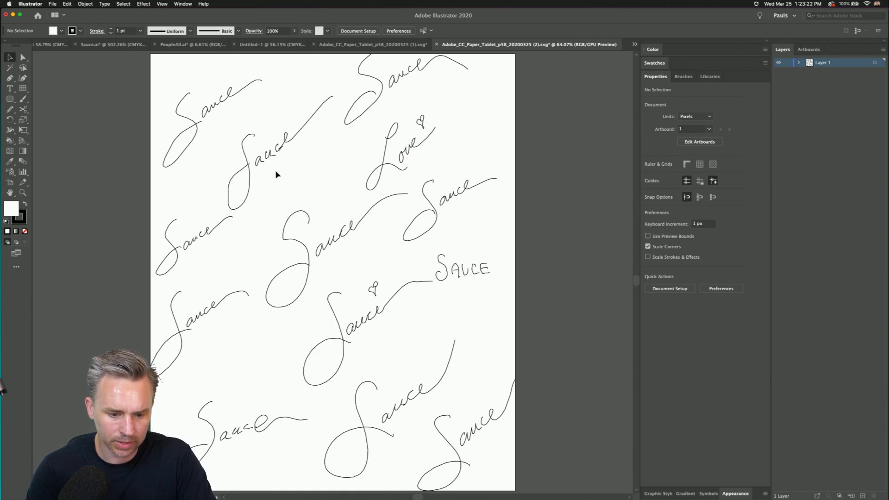
# - Copy the large central Sauce sketch and the lowest Sauce sketch at the page's corner, and switch to the Sauce.ai document
pyautogui.moveTo(382, 258); pyautogui.dragTo(372, 267)
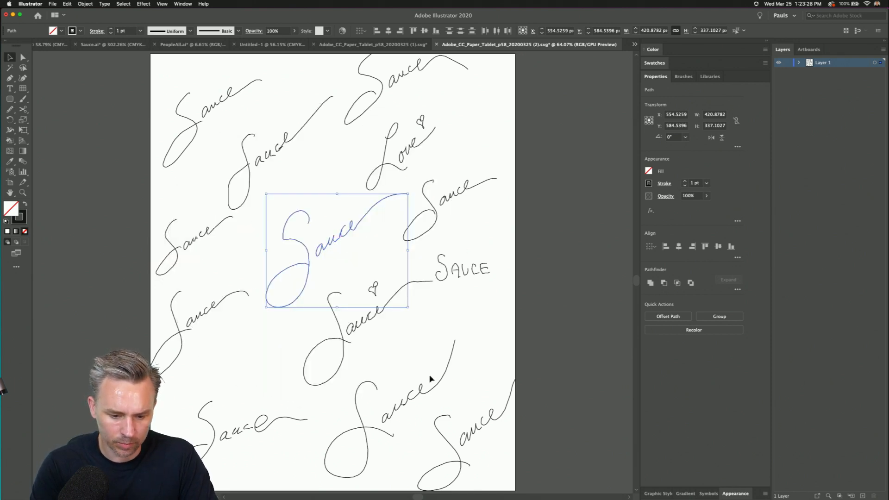
pyautogui.moveTo(512, 448); pyautogui.dragTo(523, 460)
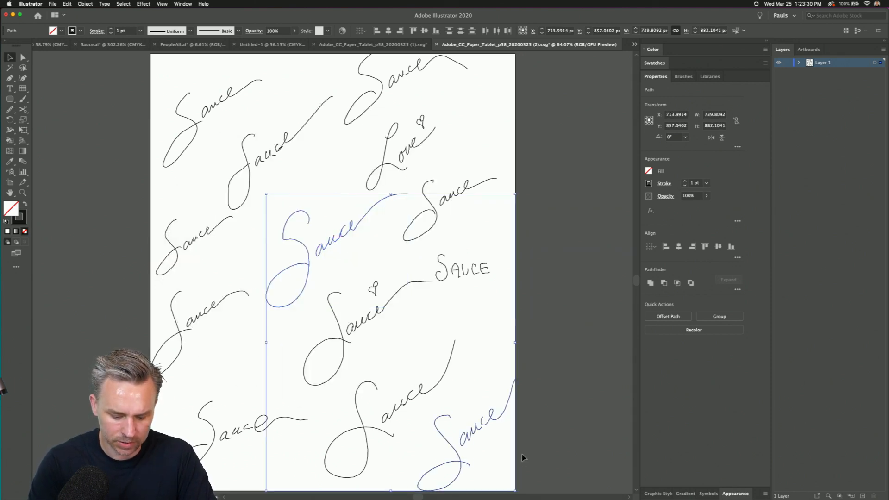
pyautogui.press('super+c')
pyautogui.click(145, 46)
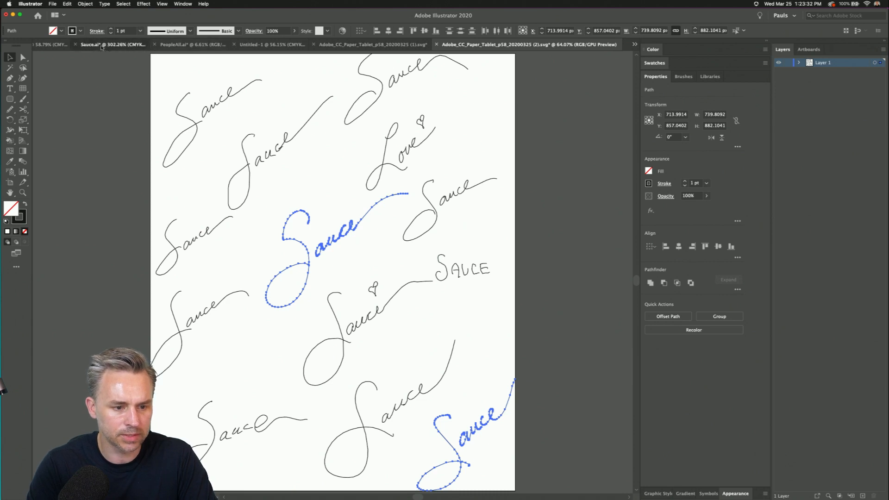
pyautogui.press('super+0')
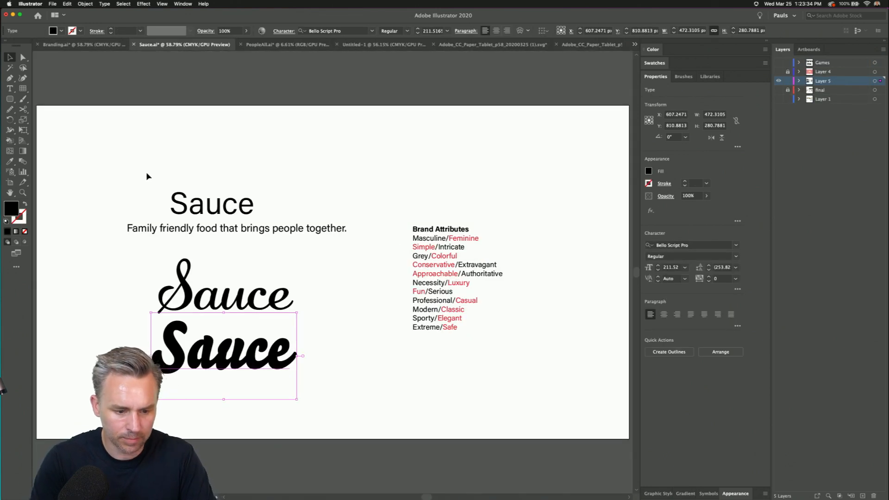
# - Clear space on the artboard by shifting the title, tagline and brand attributes up and right and both script wordmarks to the lower right
pyautogui.moveTo(116, 180); pyautogui.dragTo(536, 407)
pyautogui.moveTo(205, 208); pyautogui.dragTo(339, 157)
pyautogui.click(227, 215)
pyautogui.moveTo(217, 207); pyautogui.dragTo(452, 352)
pyautogui.moveTo(355, 248); pyautogui.dragTo(484, 314)
pyautogui.click(193, 260)
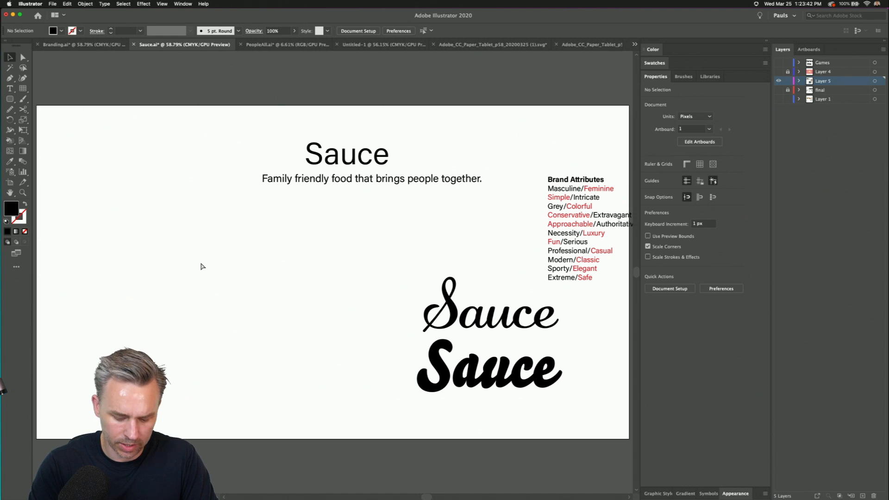
# - Paste the two handwritten Sauce sketches and move the plain Sauce title with its tagline clear of the upper sketch
pyautogui.click(227, 224)
pyautogui.moveTo(254, 200); pyautogui.dragTo(155, 214)
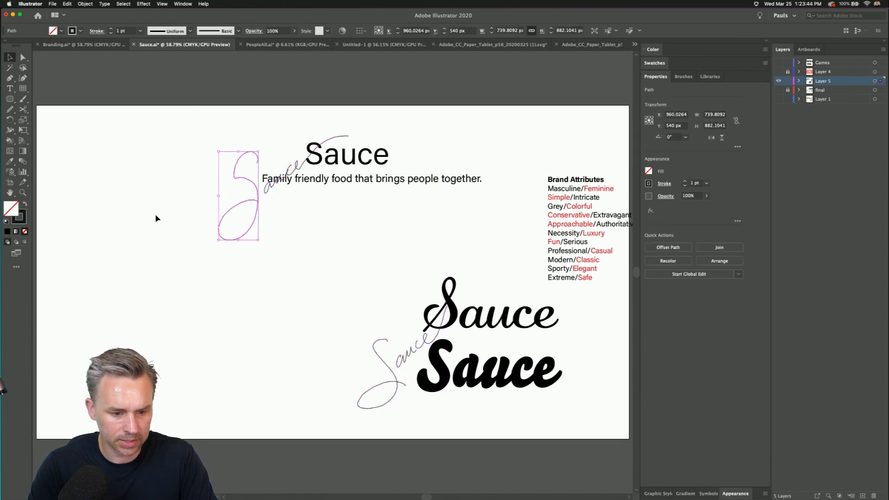
pyautogui.click(193, 182)
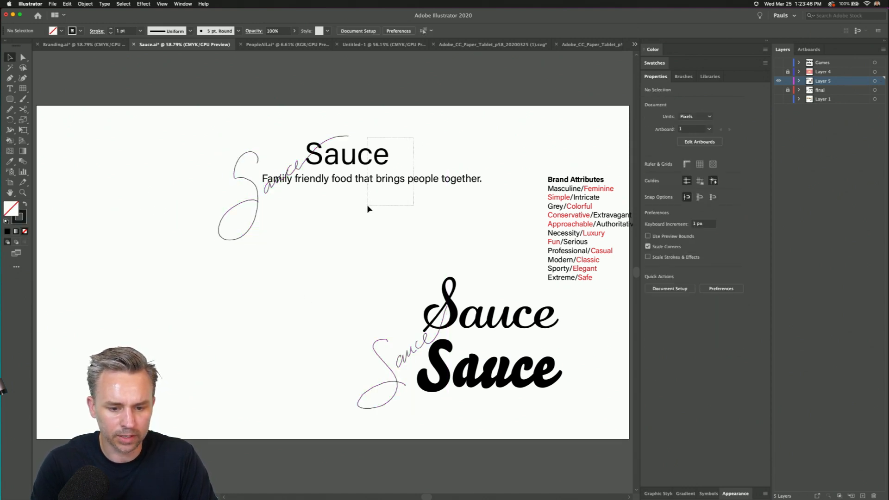
pyautogui.moveTo(369, 209); pyautogui.dragTo(368, 208)
pyautogui.moveTo(366, 160); pyautogui.dragTo(485, 137)
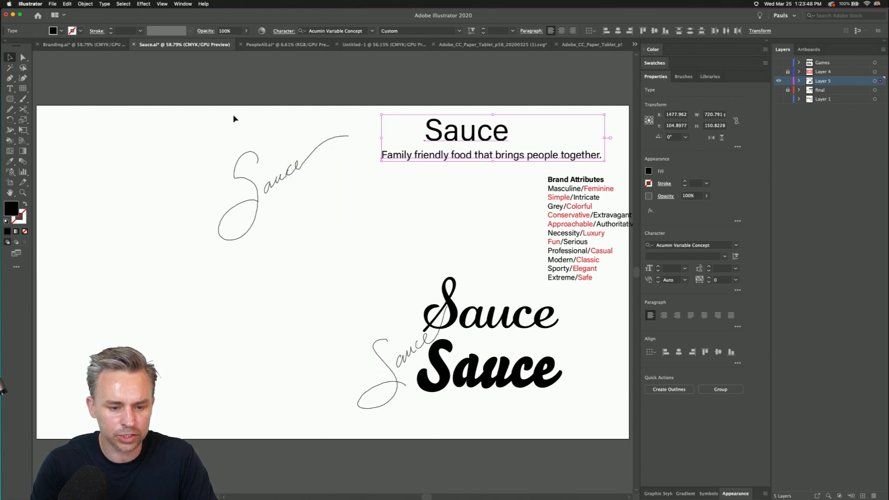
# - Shift the two script wordmarks further right and place the second handwritten sketch beneath the first one
pyautogui.moveTo(235, 122); pyautogui.dragTo(308, 235)
pyautogui.click(393, 373)
pyautogui.moveTo(335, 331); pyautogui.dragTo(423, 355)
pyautogui.click(487, 263)
pyautogui.click(493, 326)
pyautogui.moveTo(494, 326); pyautogui.dragTo(551, 326)
pyautogui.moveTo(336, 319); pyautogui.dragTo(460, 409)
pyautogui.moveTo(394, 387); pyautogui.dragTo(293, 323)
# - Set the stroke weight of both handwritten Sauce sketches to 7 pt
pyautogui.moveTo(175, 123); pyautogui.dragTo(345, 377)
pyautogui.press('super+equal')
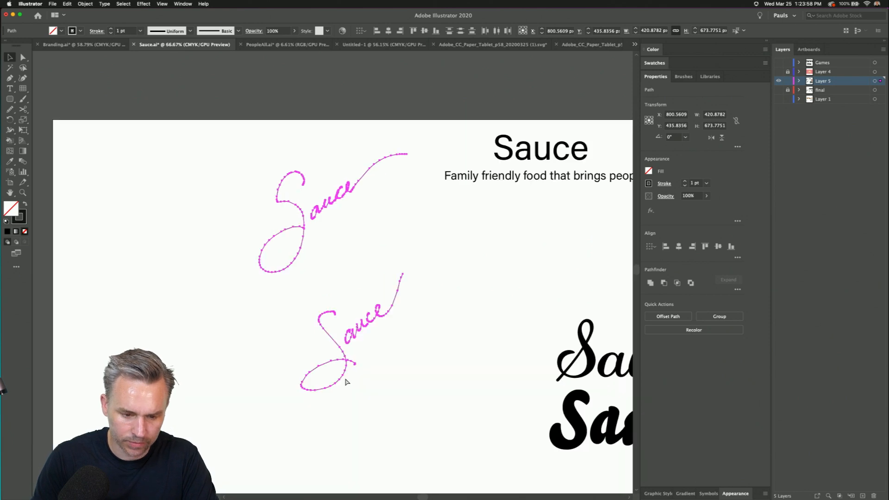
pyautogui.press('super+equal')
pyautogui.click(155, 158)
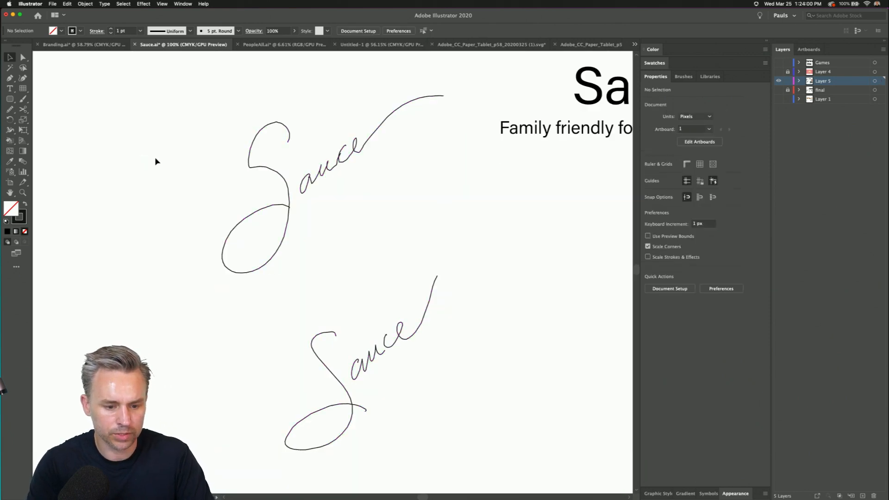
pyautogui.click(257, 169)
pyautogui.moveTo(169, 112); pyautogui.dragTo(399, 422)
pyautogui.click(111, 29)
pyautogui.click(110, 29)
pyautogui.click(111, 29)
pyautogui.click(110, 28)
pyautogui.click(110, 29)
pyautogui.click(111, 29)
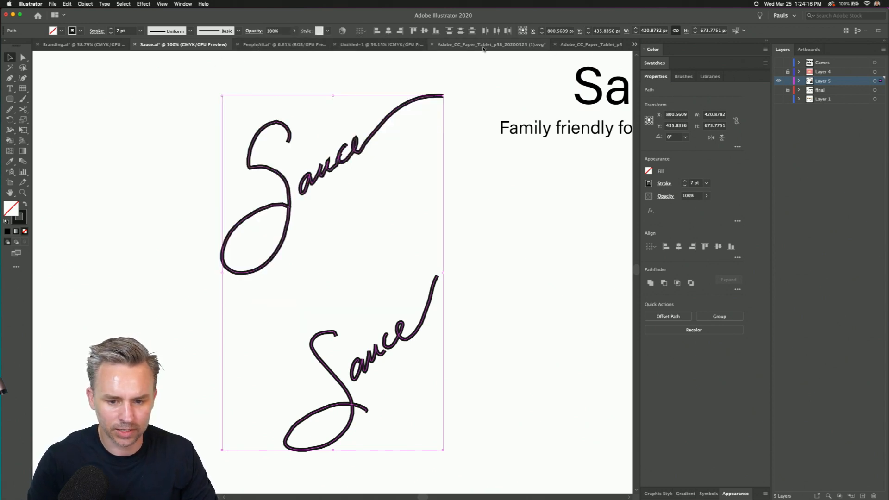
# - Look over the full page of handwritten sketches in the SVG document and return to Sauce.ai
pyautogui.click(584, 45)
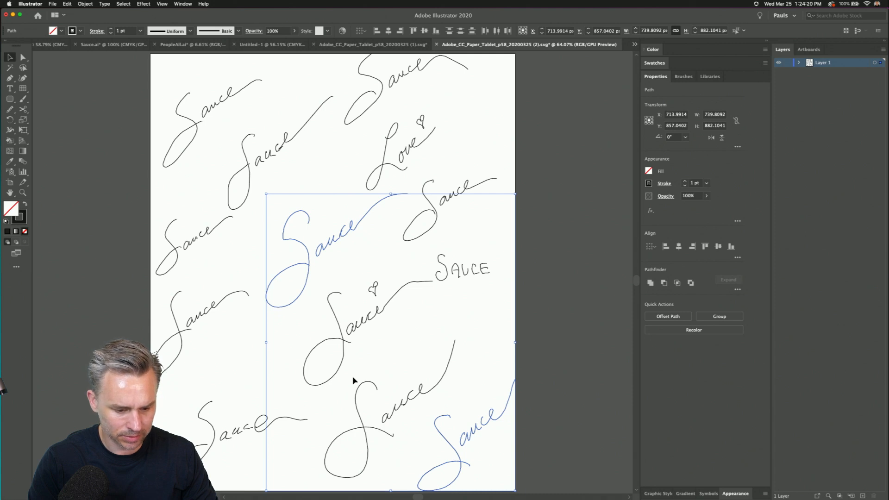
pyautogui.click(243, 359)
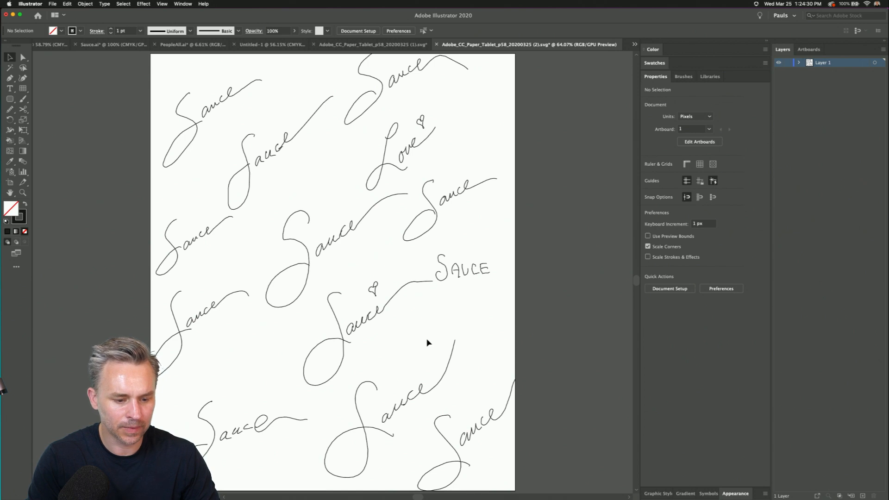
pyautogui.click(111, 45)
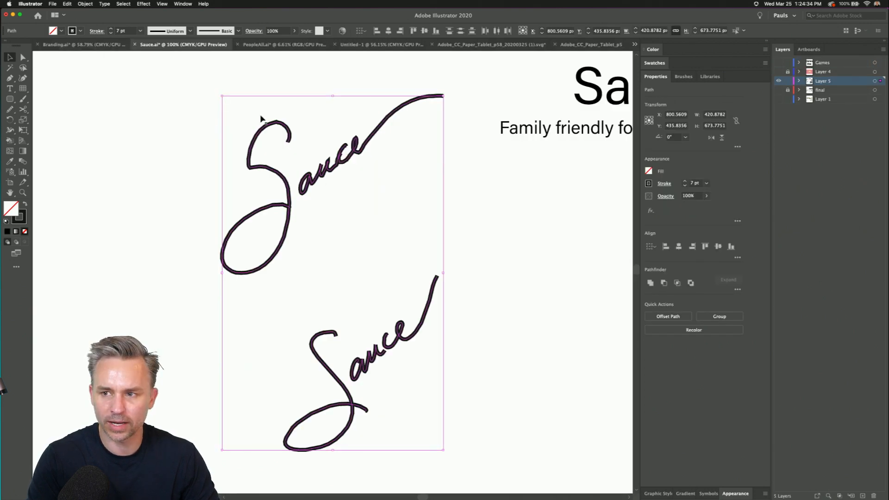
# - Simplify the paths of both handwritten Sauce sketches down to 54 anchor points
pyautogui.press('super+equal')
pyautogui.press('super+equal')
pyautogui.press('super+equal')
pyautogui.moveTo(284, 130); pyautogui.dragTo(399, 446)
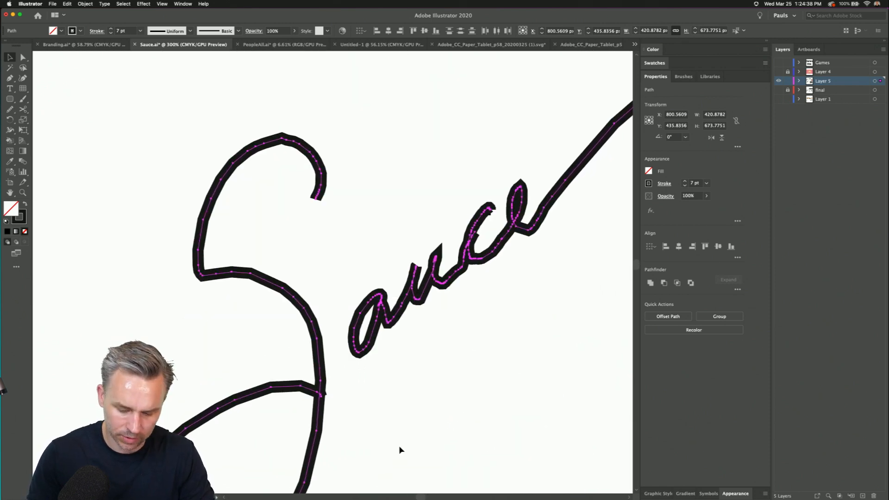
pyautogui.press('space')
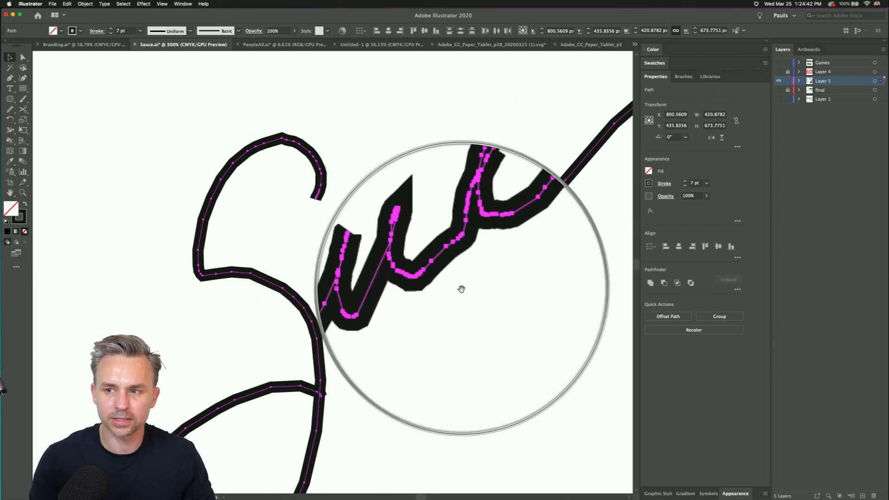
pyautogui.click(92, 4)
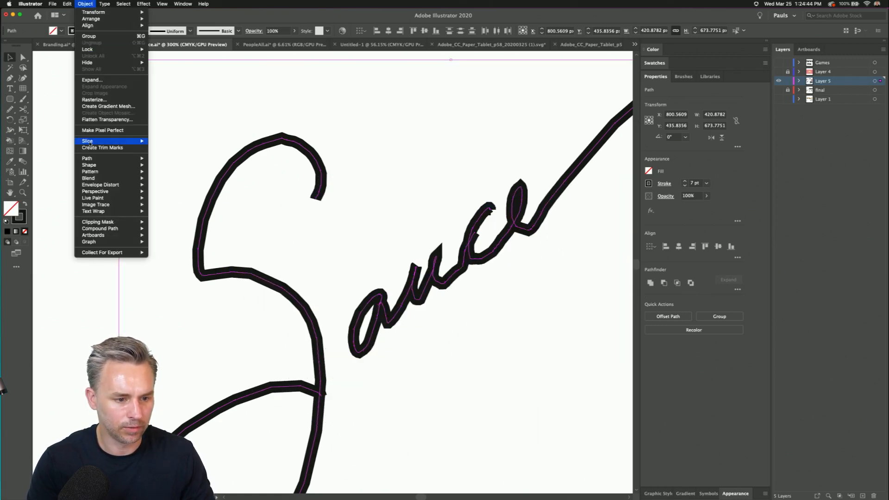
pyautogui.moveTo(139, 158)
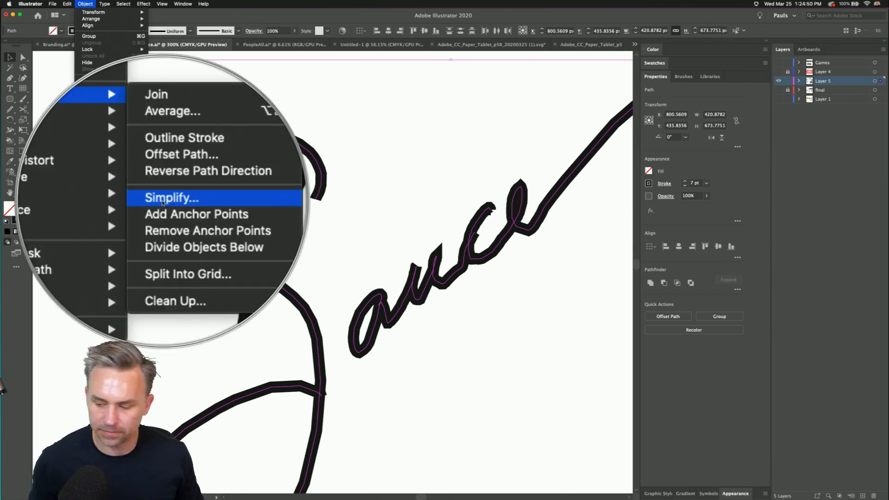
pyautogui.click(171, 197)
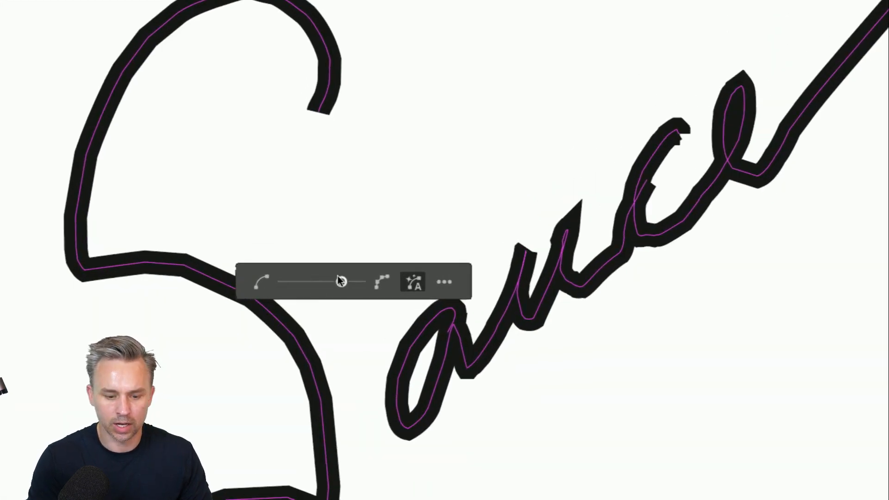
pyautogui.moveTo(341, 280); pyautogui.dragTo(311, 282)
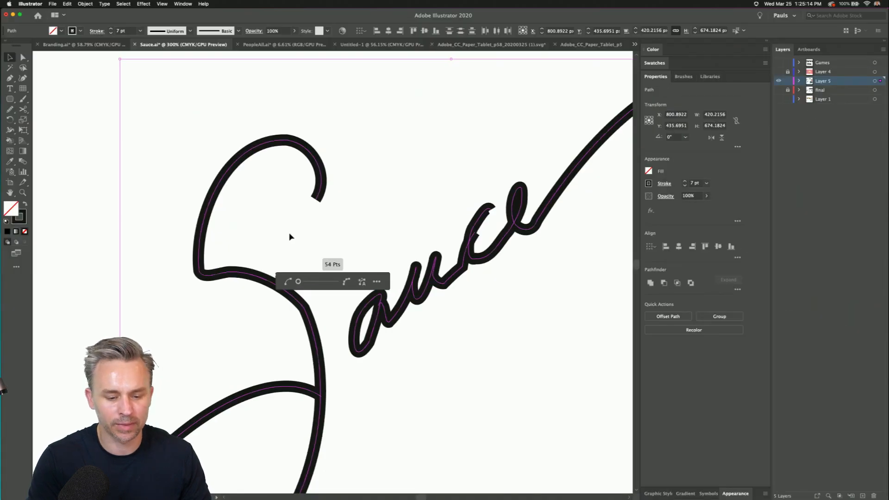
pyautogui.click(123, 186)
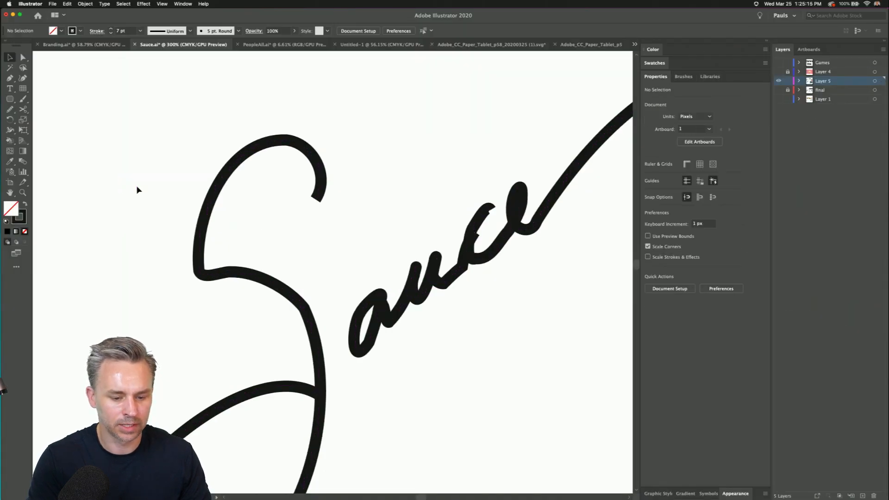
# - Smooth the large S path of the first sketch with the Smooth Tool, along its middle bend and the upper side of its lower loop
pyautogui.click(218, 194)
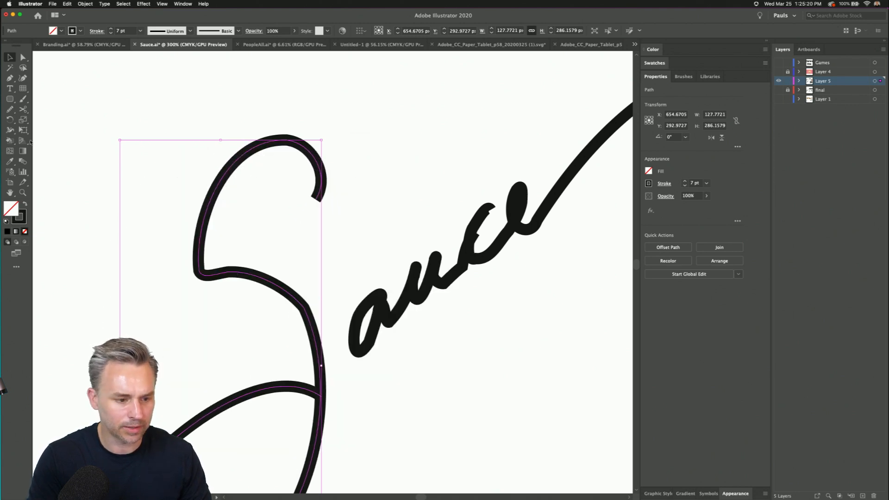
pyautogui.click(8, 110)
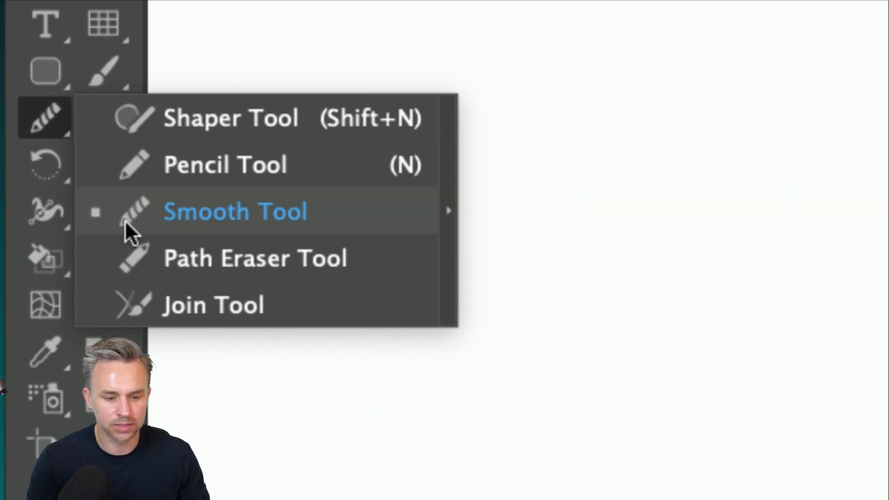
pyautogui.click(135, 171)
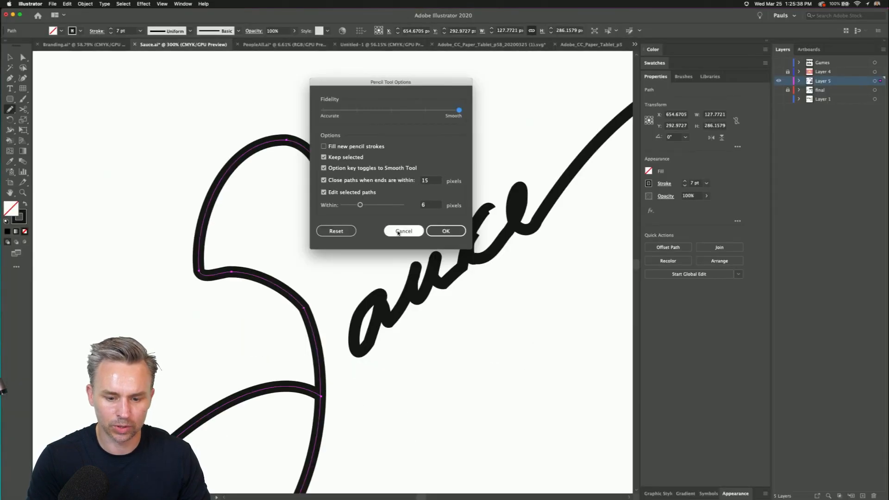
pyautogui.click(398, 232)
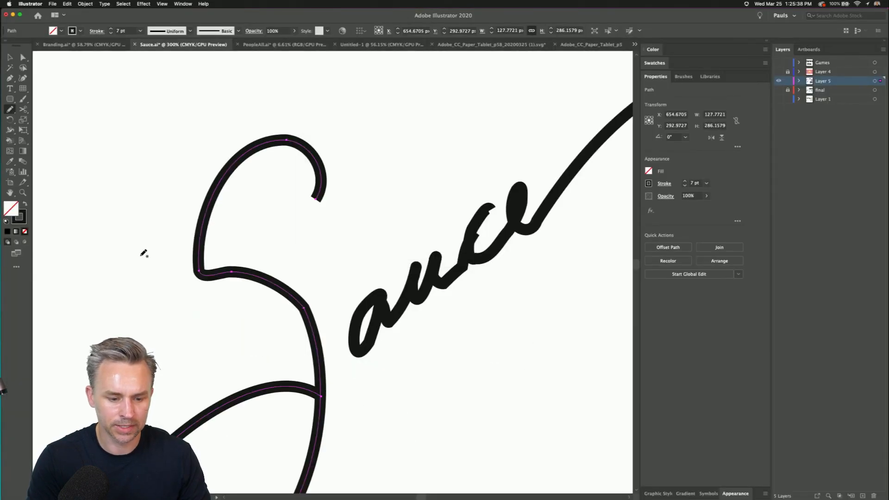
pyautogui.moveTo(294, 301); pyautogui.dragTo(319, 369)
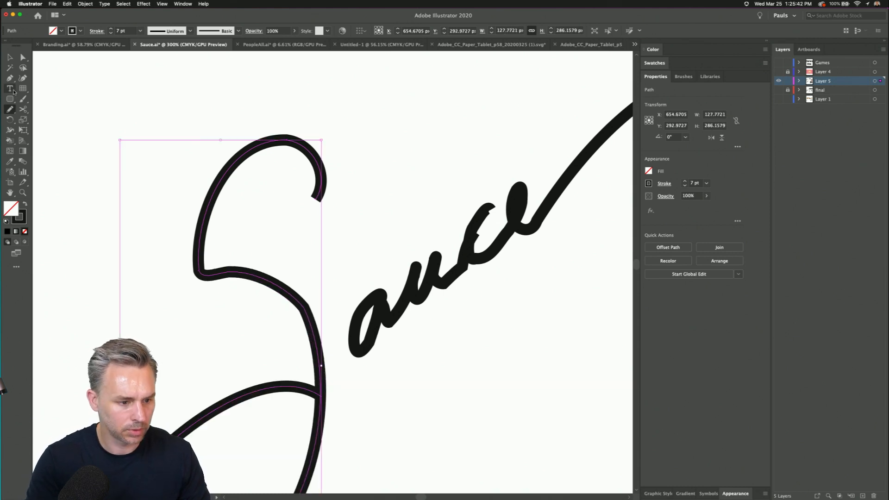
pyautogui.moveTo(9, 109); pyautogui.dragTo(46, 129)
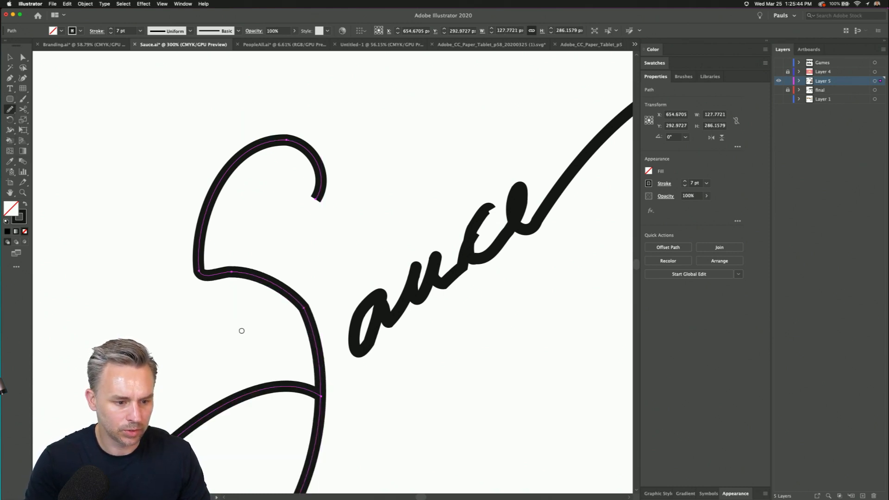
pyautogui.moveTo(240, 275)
pyautogui.mouseDown()
pyautogui.moveTo(290, 295)
pyautogui.moveTo(315, 354)
pyautogui.mouseUp()
pyautogui.scroll(-6, 289, 346)
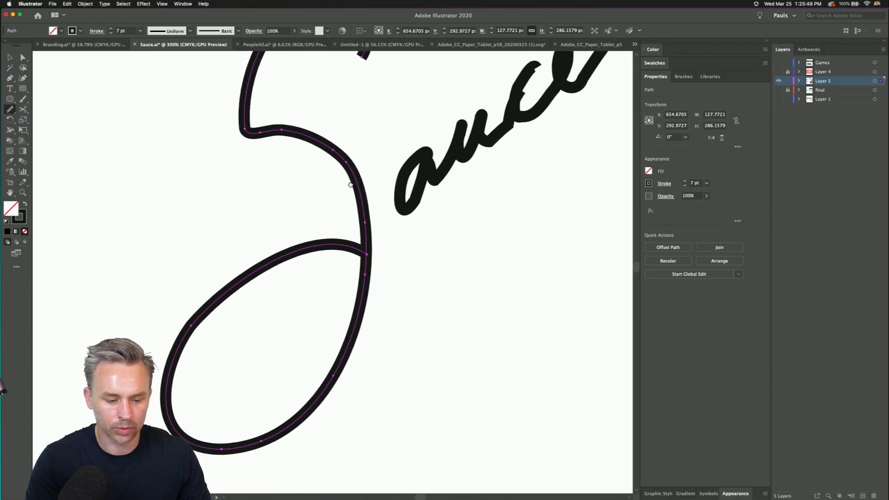
pyautogui.moveTo(225, 307); pyautogui.dragTo(246, 298)
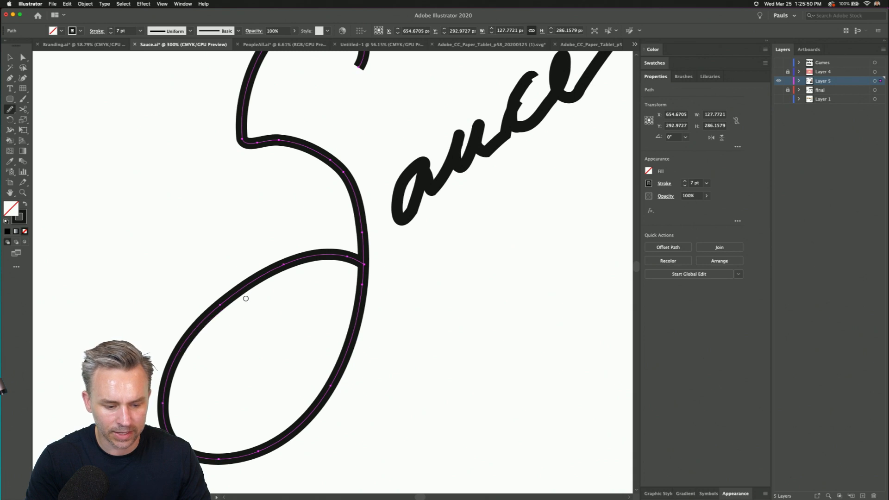
# - Extend the end anchor of the S's lower loop so its stroke crosses past the stem
pyautogui.scroll(5, 241, 294)
pyautogui.hscroll(4, 241, 294)
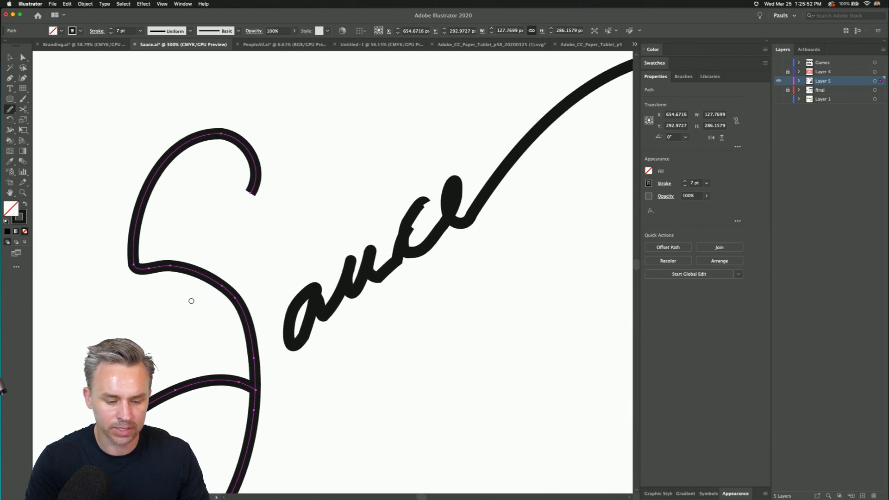
pyautogui.click(23, 58)
pyautogui.moveTo(257, 391)
pyautogui.mouseDown()
pyautogui.moveTo(281, 405)
pyautogui.moveTo(272, 396)
pyautogui.mouseUp()
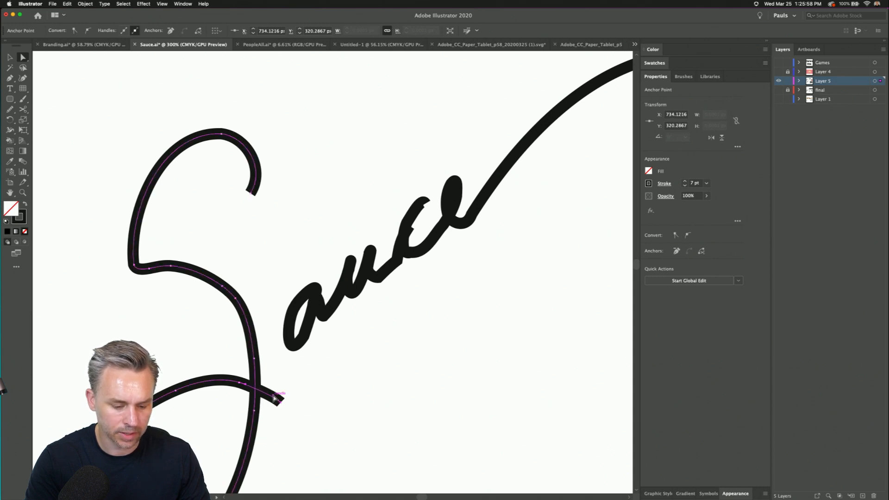
pyautogui.click(170, 322)
# - Nudge the path of the letters "au" 2 px left and 4 px down, closer to the S
pyautogui.hscroll(3, 324, 223)
pyautogui.scroll(2, 325, 222)
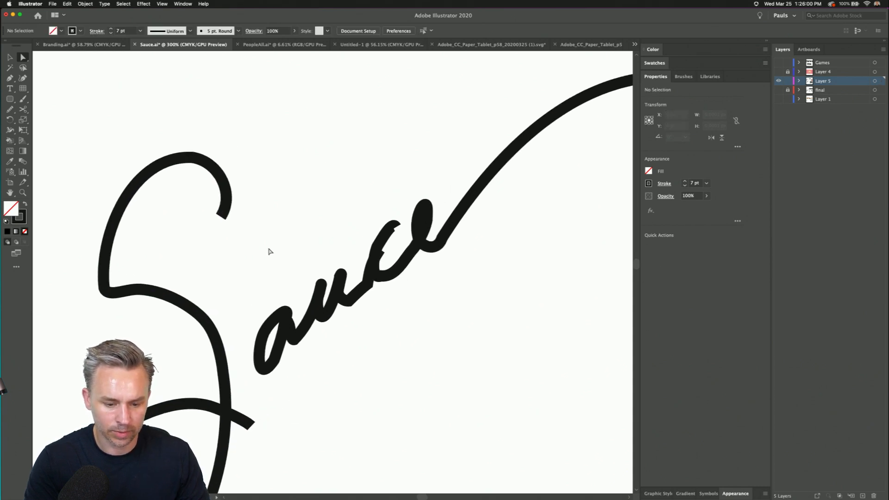
pyautogui.moveTo(256, 276); pyautogui.dragTo(341, 369)
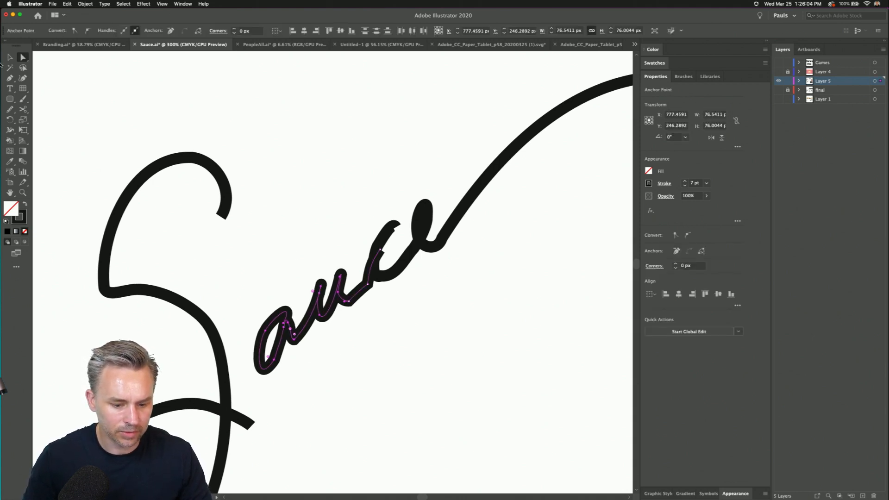
pyautogui.click(9, 58)
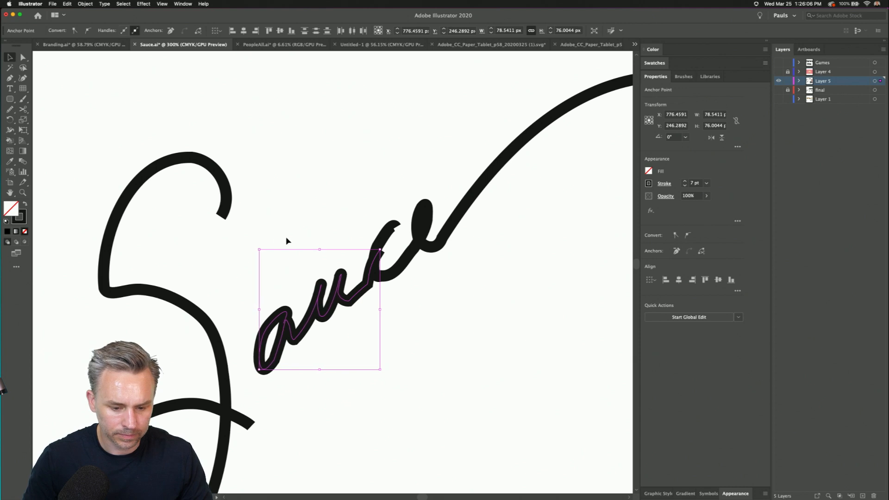
pyautogui.moveTo(277, 271); pyautogui.dragTo(349, 360)
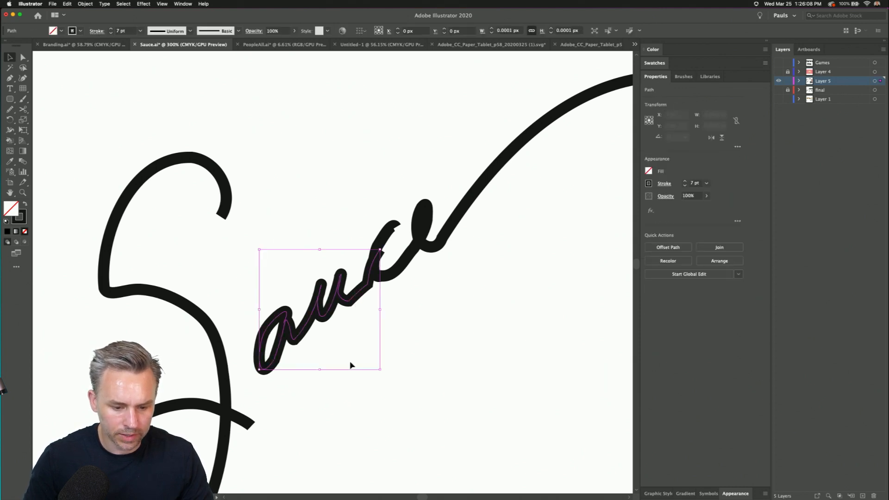
pyautogui.press('Left')
pyautogui.press('Left')
pyautogui.press('Down')
pyautogui.press('Down')
pyautogui.press('Down')
pyautogui.press('Down')
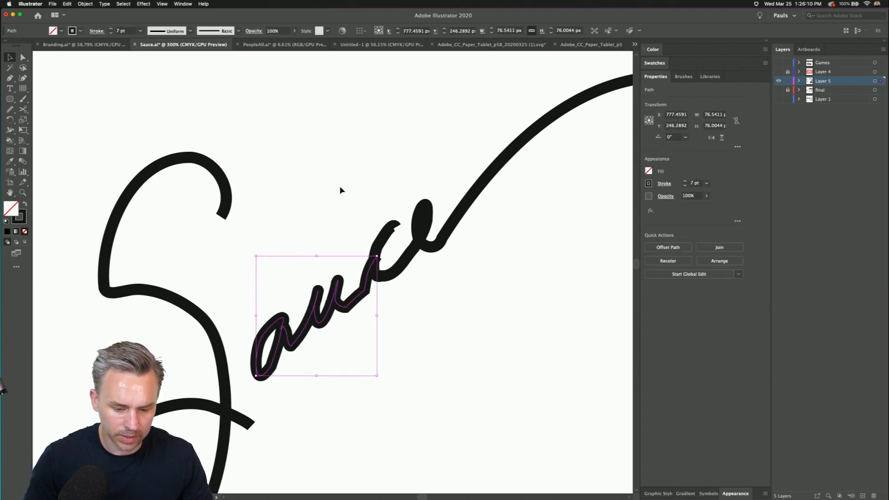
pyautogui.click(353, 208)
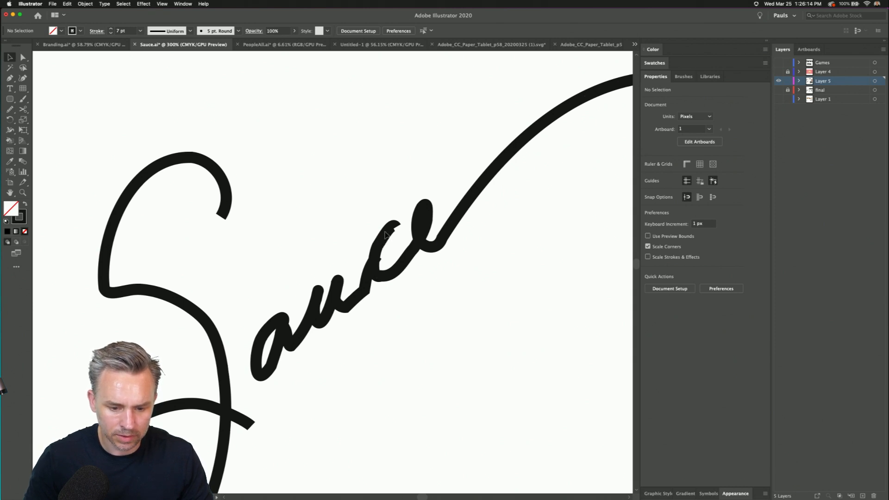
# - Move the "ce" path right and down, clear of the "au" letters
pyautogui.moveTo(385, 235); pyautogui.dragTo(437, 295)
pyautogui.click(357, 298)
pyautogui.click(402, 300)
# - Redraw the angular exit stroke of the "u" as one smooth upward curve with the Pencil Tool and even it out
pyautogui.click(355, 300)
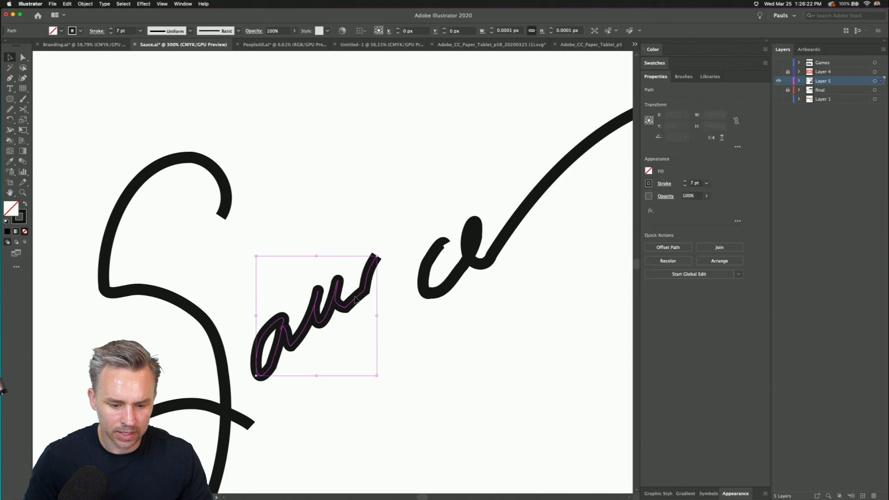
pyautogui.moveTo(9, 110)
pyautogui.mouseDown()
pyautogui.moveTo(67, 113)
pyautogui.moveTo(63, 121)
pyautogui.mouseUp()
pyautogui.press('super+equal')
pyautogui.press('super+equal')
pyautogui.press('super+equal')
pyautogui.press('super+equal')
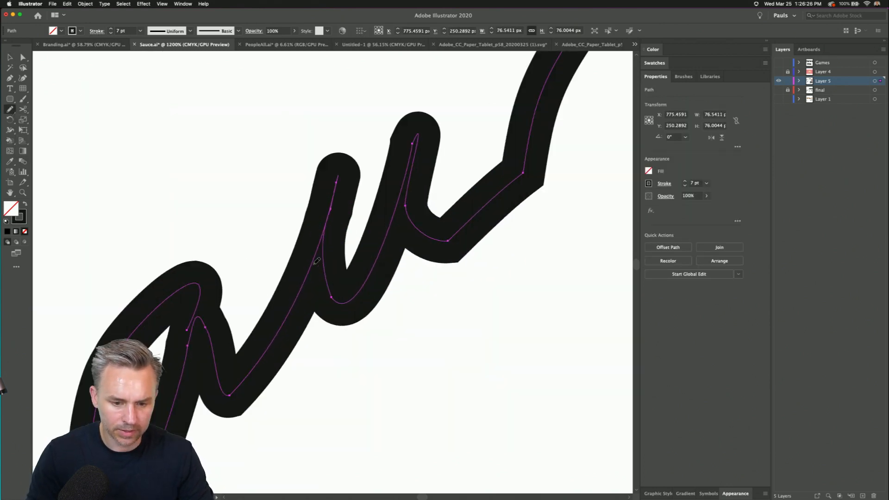
pyautogui.press('super+minus')
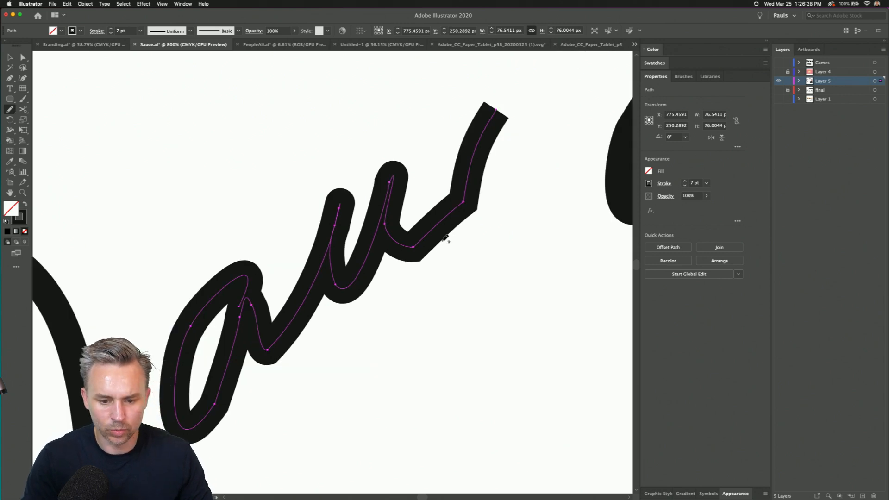
pyautogui.moveTo(434, 228)
pyautogui.mouseDown()
pyautogui.moveTo(452, 215)
pyautogui.moveTo(494, 103)
pyautogui.mouseUp()
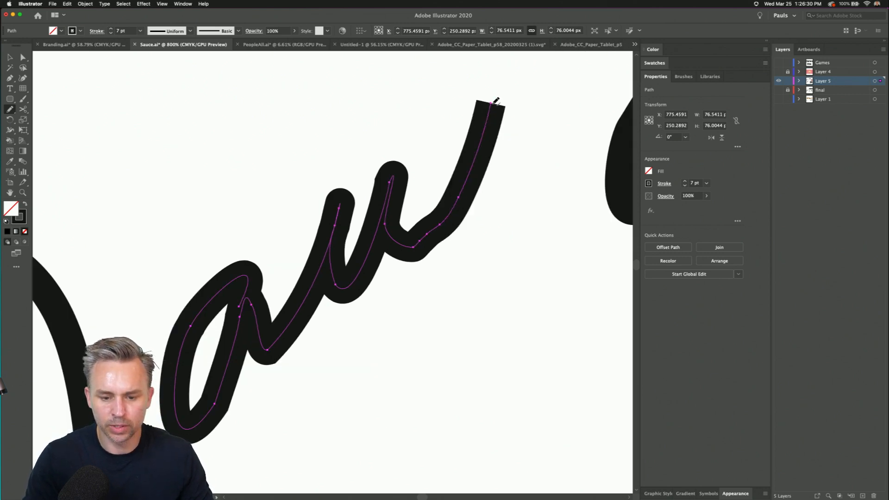
pyautogui.moveTo(409, 247)
pyautogui.mouseDown()
pyautogui.moveTo(436, 234)
pyautogui.moveTo(491, 121)
pyautogui.moveTo(460, 167)
pyautogui.moveTo(508, 119)
pyautogui.mouseUp()
# - Reshape the "c" by adjusting its anchors and handles, giving it a clean top end and a rounder left side
pyautogui.press('space')
pyautogui.moveTo(482, 149)
pyautogui.mouseDown()
pyautogui.moveTo(299, 245)
pyautogui.moveTo(109, 302)
pyautogui.mouseUp()
pyautogui.click(10, 58)
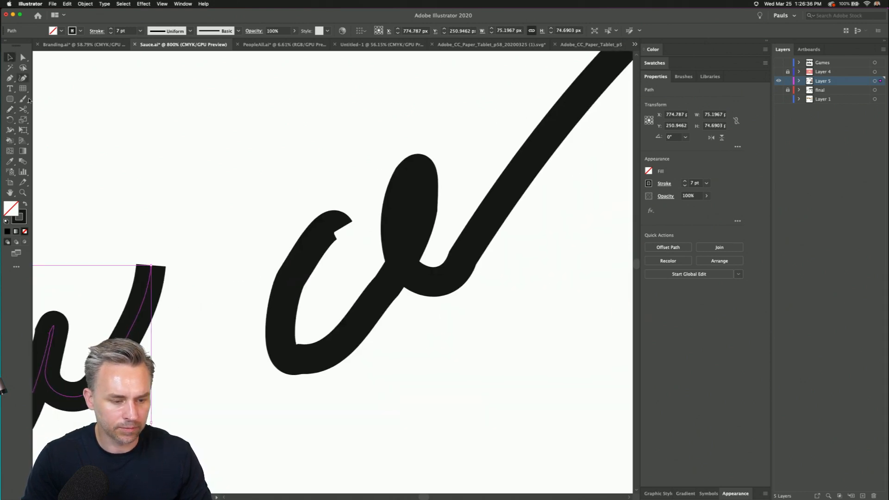
pyautogui.click(301, 270)
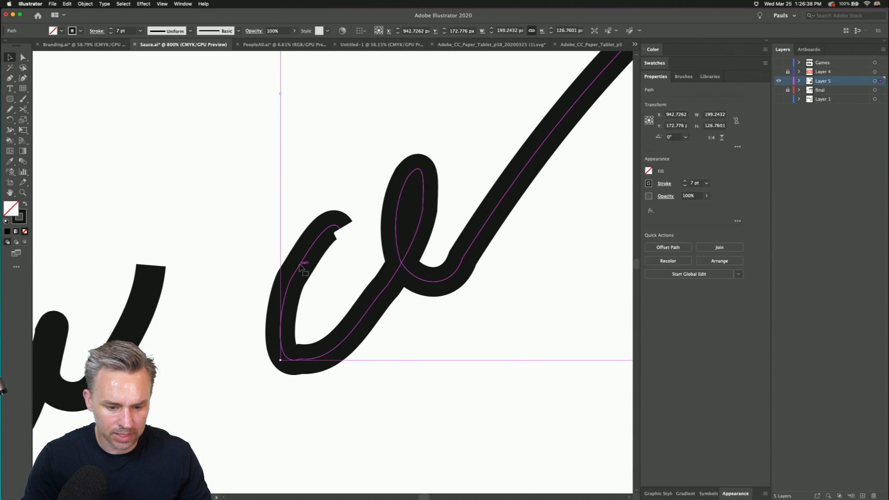
pyautogui.click(22, 57)
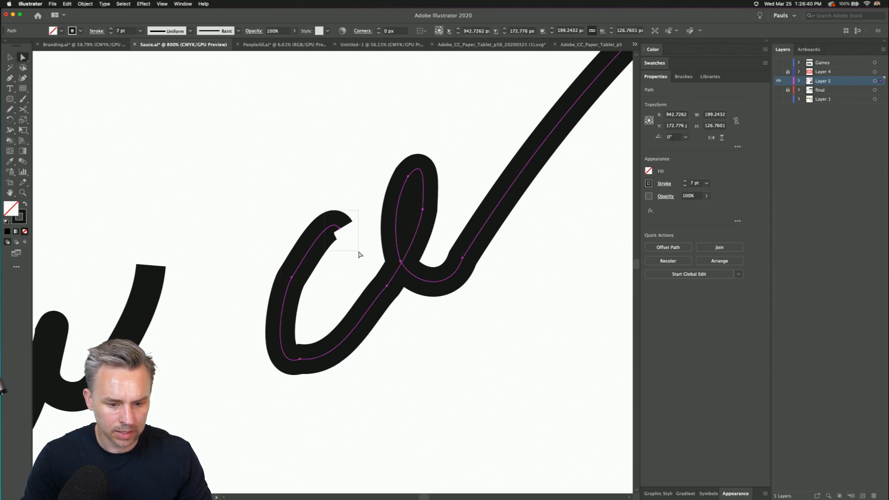
pyautogui.click(327, 216)
pyautogui.moveTo(328, 211); pyautogui.dragTo(309, 228)
pyautogui.moveTo(292, 278)
pyautogui.mouseDown()
pyautogui.moveTo(280, 278)
pyautogui.moveTo(272, 306)
pyautogui.mouseUp()
pyautogui.click(301, 360)
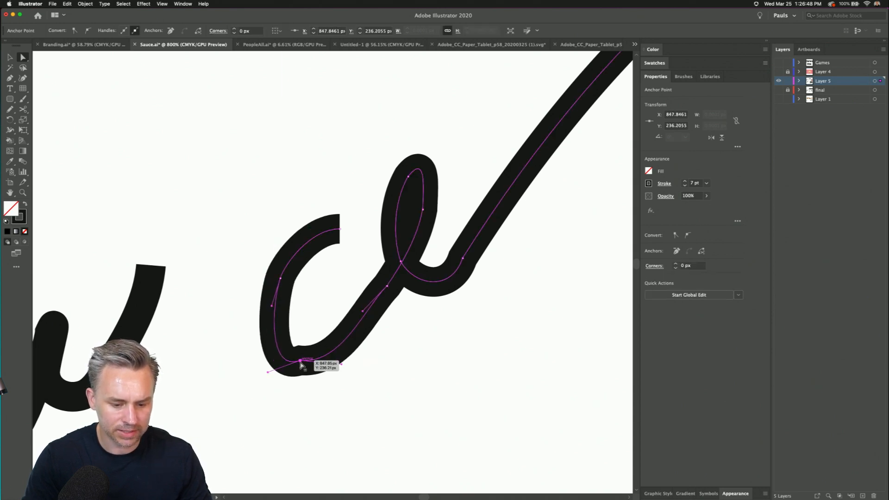
# - Smooth the left side and bottom curve of the "c" with the Smooth Tool
pyautogui.moveTo(9, 109)
pyautogui.mouseDown()
pyautogui.moveTo(46, 119)
pyautogui.moveTo(37, 129)
pyautogui.mouseUp()
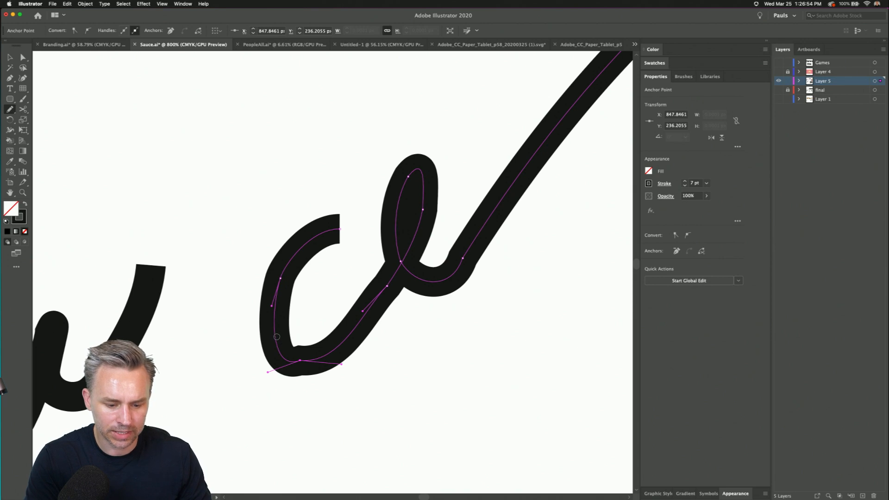
pyautogui.moveTo(303, 364); pyautogui.dragTo(275, 326)
pyautogui.moveTo(281, 276)
pyautogui.mouseDown()
pyautogui.moveTo(281, 353)
pyautogui.moveTo(320, 367)
pyautogui.mouseUp()
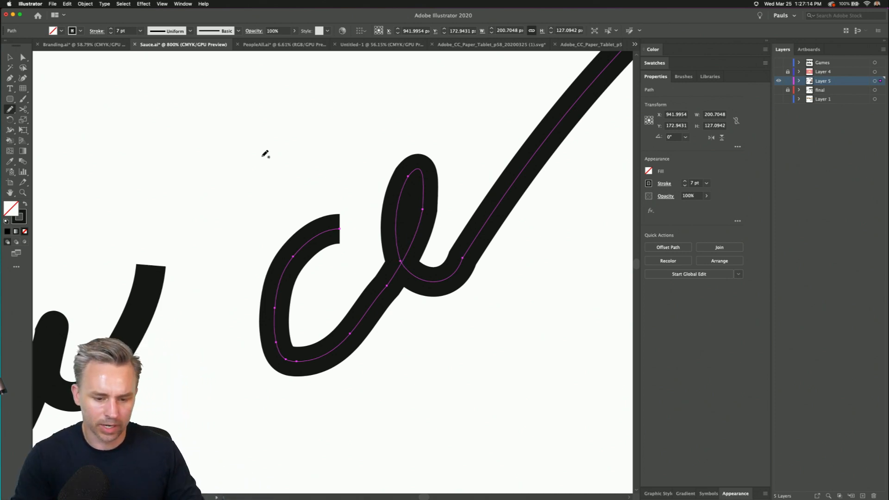
# - Open up the loop of the "e" by moving its upper and right anchors outward
pyautogui.press('a')
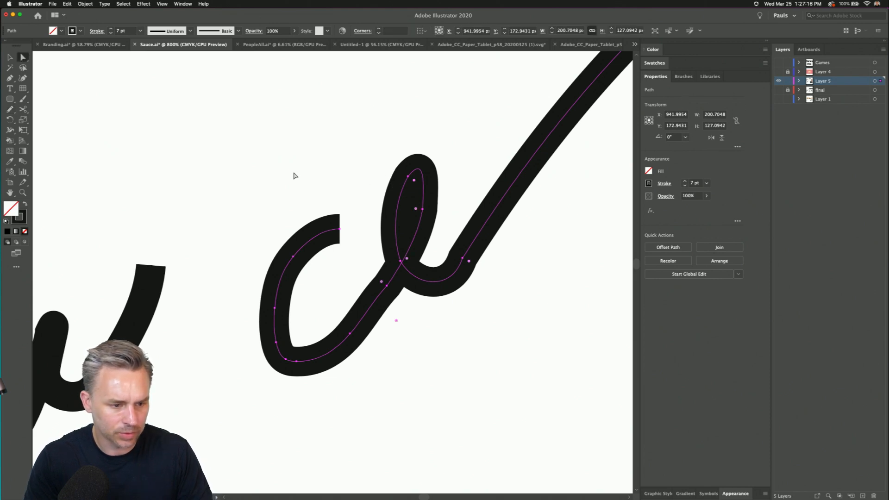
pyautogui.click(409, 178)
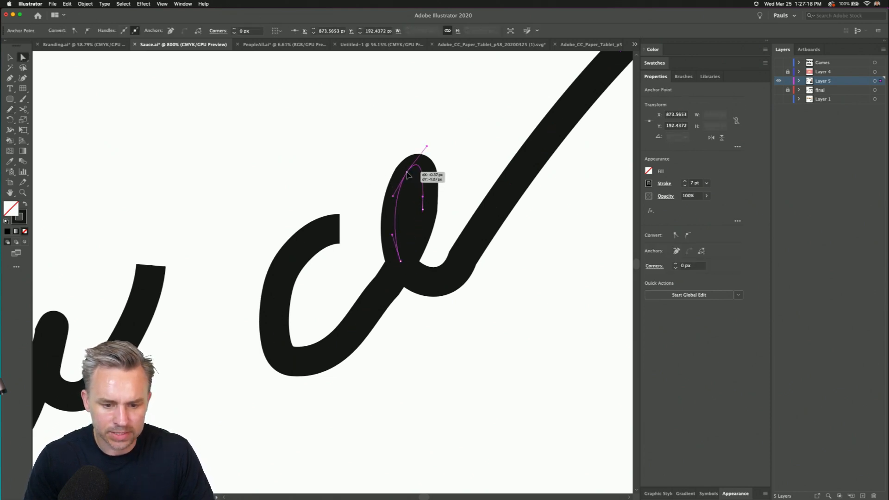
pyautogui.moveTo(422, 211); pyautogui.dragTo(438, 180)
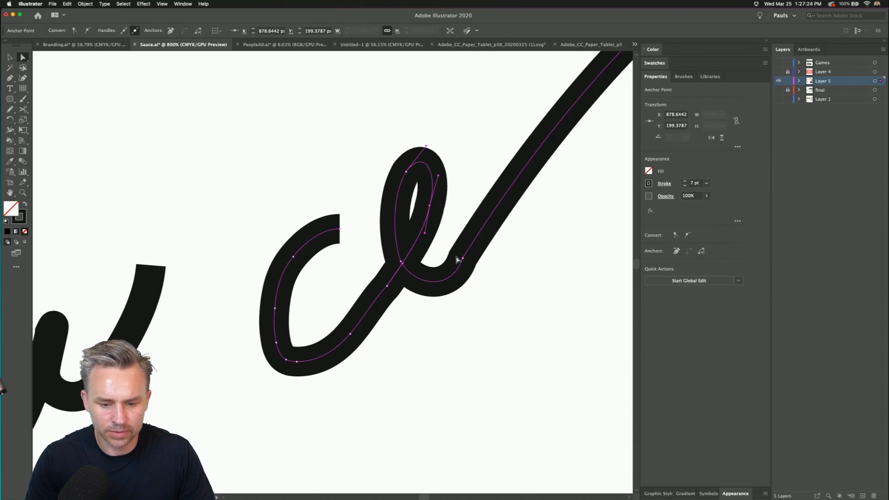
# - Reshape the anchor and handles at the base of the "e" so it flows smoothly into the long tail
pyautogui.click(465, 258)
pyautogui.moveTo(462, 258)
pyautogui.mouseDown()
pyautogui.moveTo(482, 246)
pyautogui.moveTo(502, 173)
pyautogui.moveTo(520, 188)
pyautogui.moveTo(496, 221)
pyautogui.mouseUp()
pyautogui.hotkey('shift', 'c')
pyautogui.moveTo(448, 293); pyautogui.dragTo(455, 277)
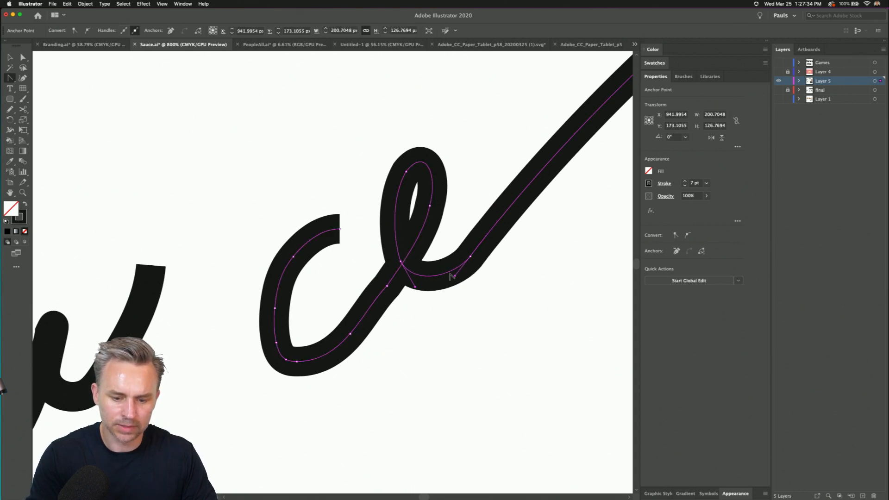
# - Move the "ce" path about 25 px left and 2 px down so it meets the exit stroke of the "u"
pyautogui.press('super+minus')
pyautogui.press('super+minus')
pyautogui.press('super+minus')
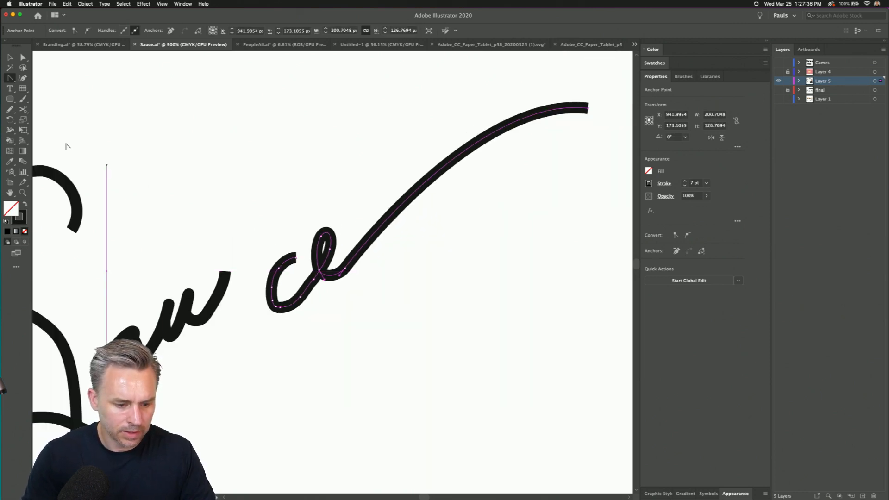
pyautogui.click(9, 57)
pyautogui.click(156, 195)
pyautogui.moveTo(156, 194); pyautogui.dragTo(254, 157)
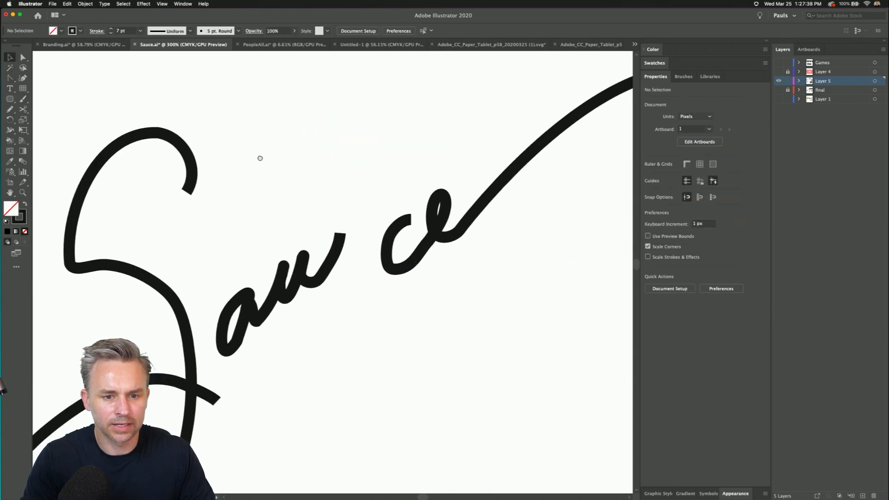
pyautogui.moveTo(404, 157); pyautogui.dragTo(466, 308)
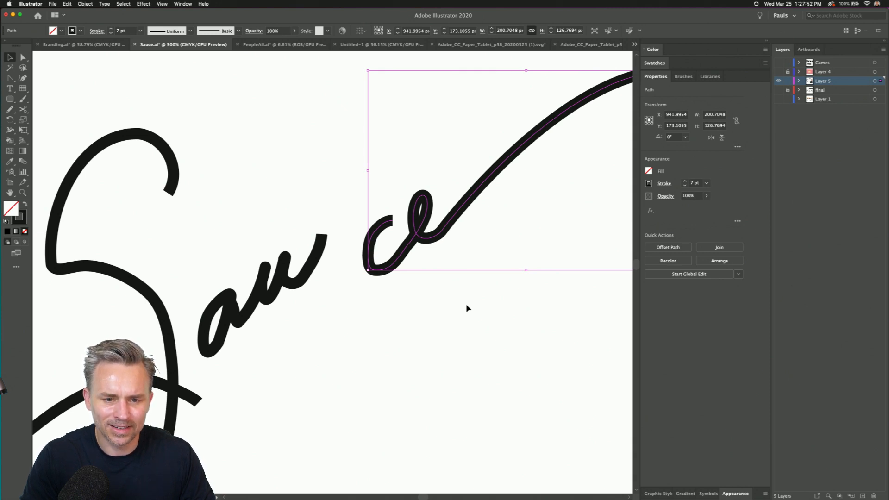
pyautogui.moveTo(415, 232); pyautogui.dragTo(376, 235)
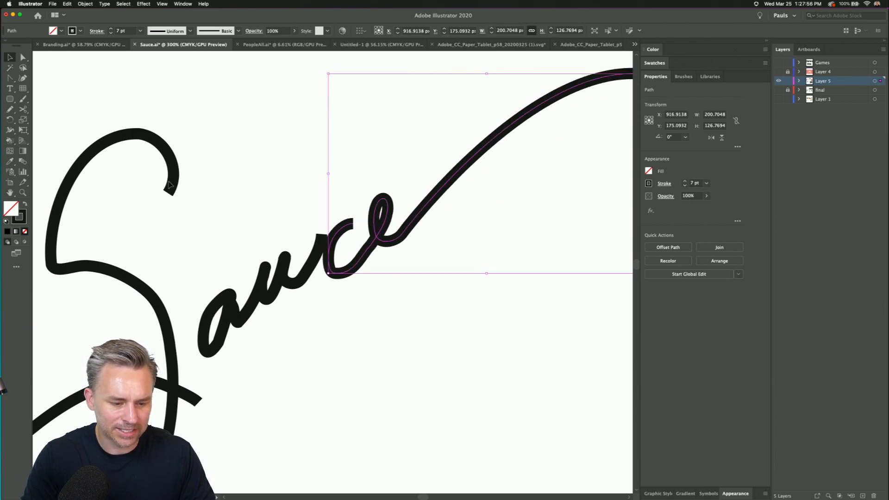
# - Smooth the lower-left bend and upper spine of the large "S" in the upper wordmark with the Smooth Tool
pyautogui.hscroll(-6, 53, 227)
pyautogui.click(203, 250)
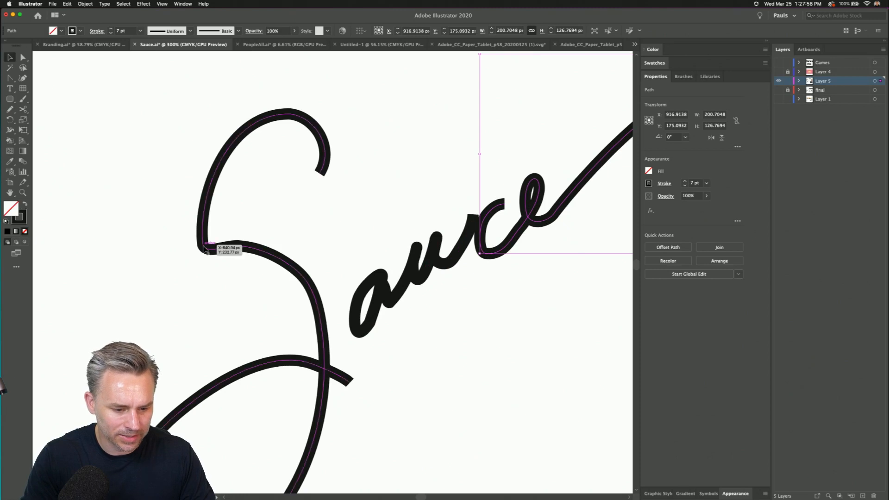
pyautogui.click(10, 110)
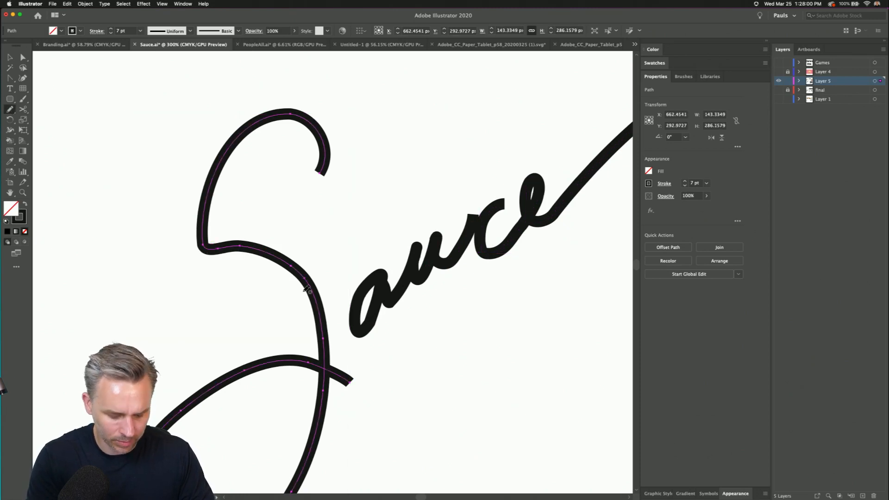
pyautogui.moveTo(208, 251)
pyautogui.mouseDown()
pyautogui.moveTo(254, 252)
pyautogui.moveTo(284, 273)
pyautogui.mouseUp()
pyautogui.moveTo(214, 174)
pyautogui.mouseDown()
pyautogui.moveTo(208, 240)
pyautogui.moveTo(266, 253)
pyautogui.moveTo(290, 271)
pyautogui.mouseUp()
pyautogui.click(9, 57)
# - Smooth the top curve and upper diagonal of the "S" in the lower Sauce wordmark with the Smooth Tool
pyautogui.press('super+1')
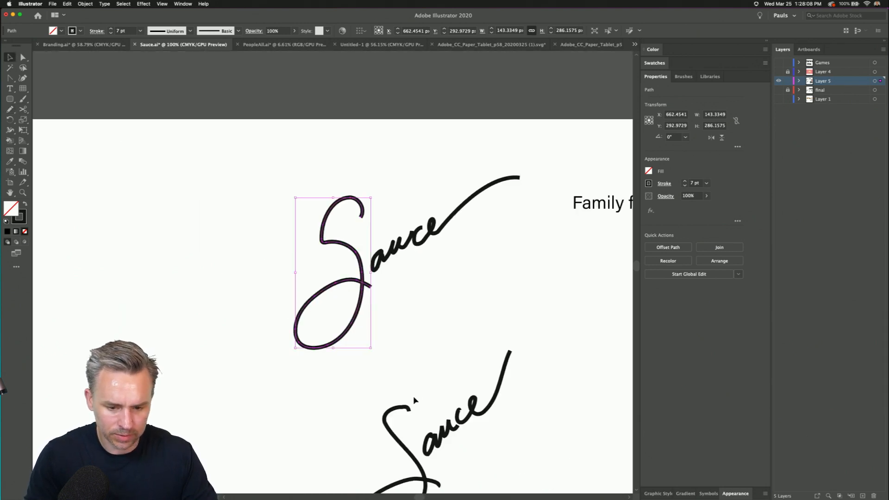
pyautogui.click(197, 342)
pyautogui.moveTo(260, 252); pyautogui.dragTo(182, 169)
pyautogui.moveTo(257, 291); pyautogui.dragTo(461, 427)
pyautogui.press('super+equal')
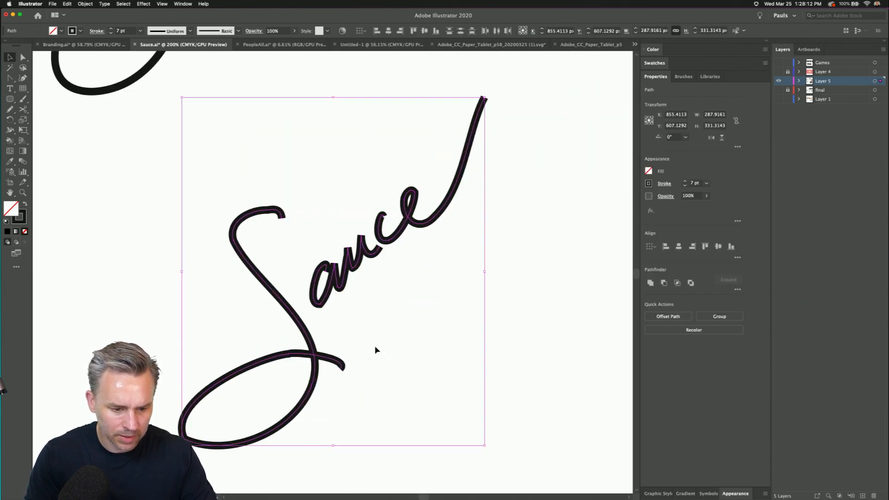
pyautogui.moveTo(10, 110); pyautogui.dragTo(43, 130)
pyautogui.moveTo(275, 212); pyautogui.dragTo(241, 223)
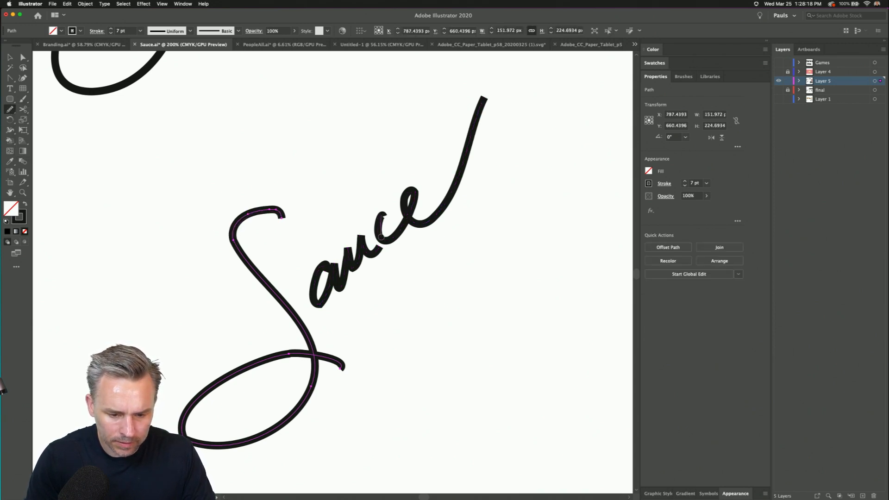
pyautogui.press('super+a')
pyautogui.moveTo(382, 216); pyautogui.dragTo(386, 242)
pyautogui.press('super+a')
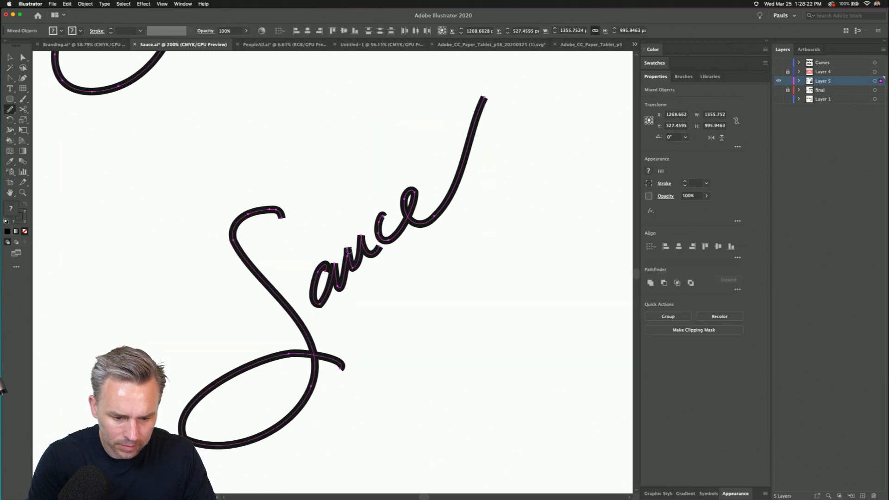
pyautogui.moveTo(279, 215)
pyautogui.mouseDown()
pyautogui.moveTo(253, 212)
pyautogui.moveTo(237, 250)
pyautogui.moveTo(243, 265)
pyautogui.mouseUp()
pyautogui.press('v')
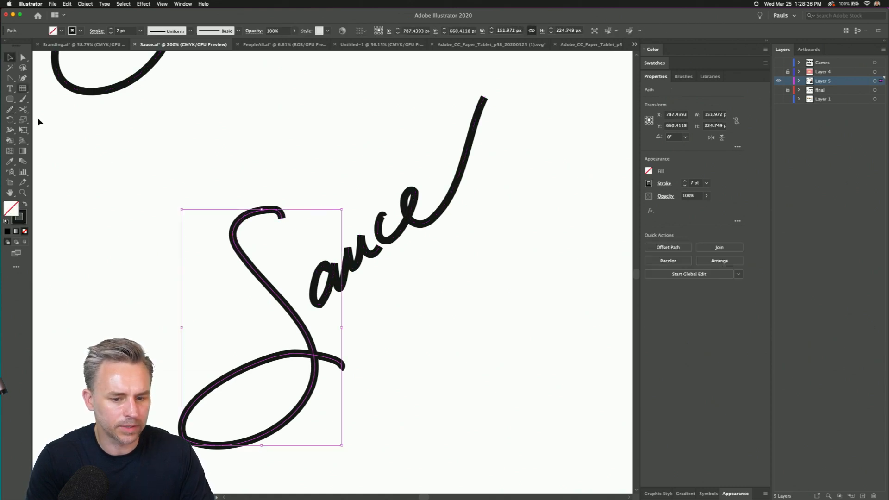
# - Smooth the crossing stroke along the top of the lower "S" loop
pyautogui.click(123, 177)
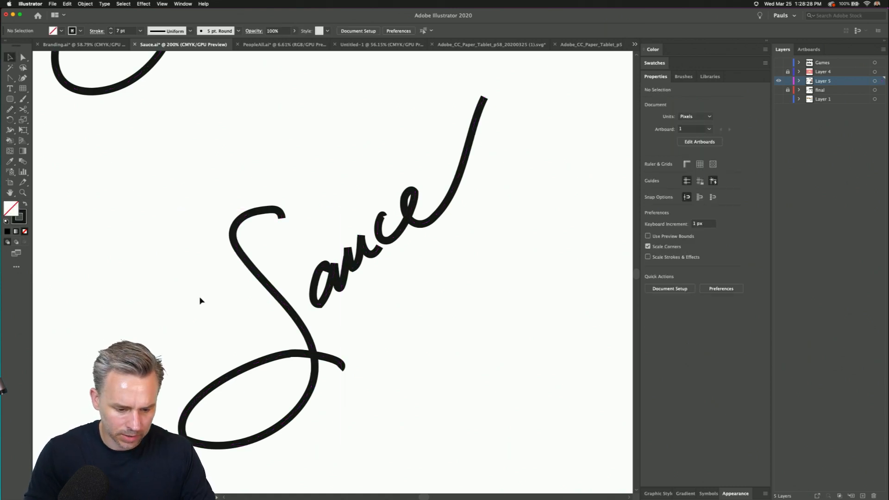
pyautogui.click(230, 379)
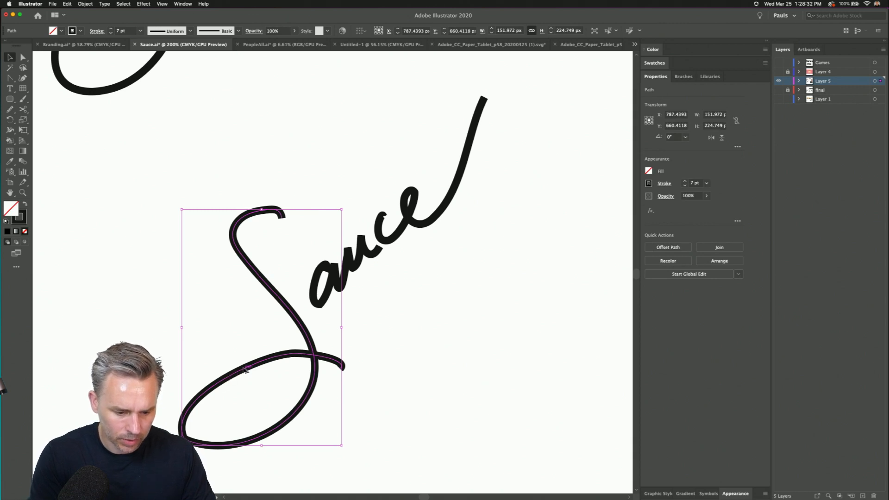
pyautogui.click(10, 110)
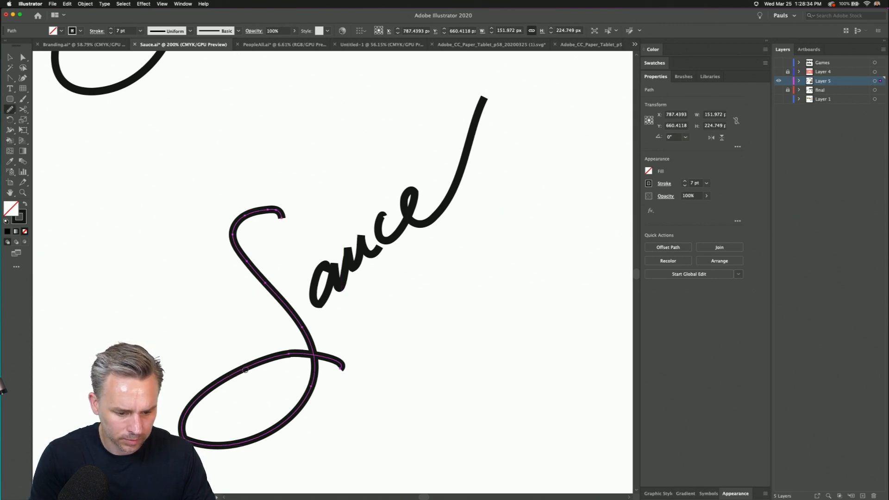
pyautogui.moveTo(358, 361); pyautogui.dragTo(284, 341)
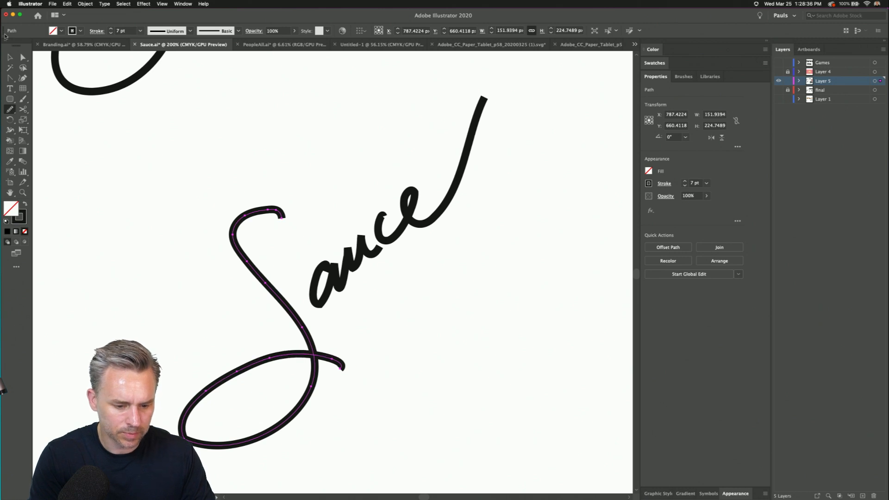
# - Pull the end anchor of the lower "S" top hook slightly downward and smooth the hook
pyautogui.click(22, 59)
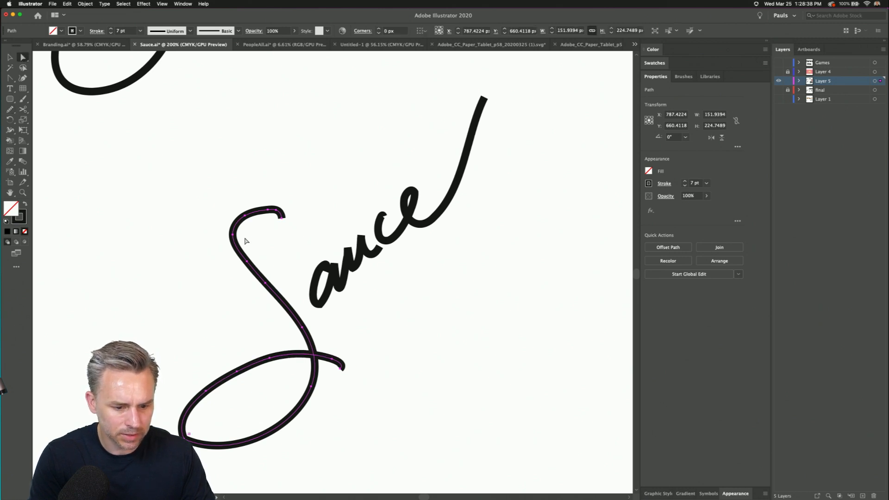
pyautogui.click(281, 218)
pyautogui.moveTo(281, 218); pyautogui.dragTo(283, 224)
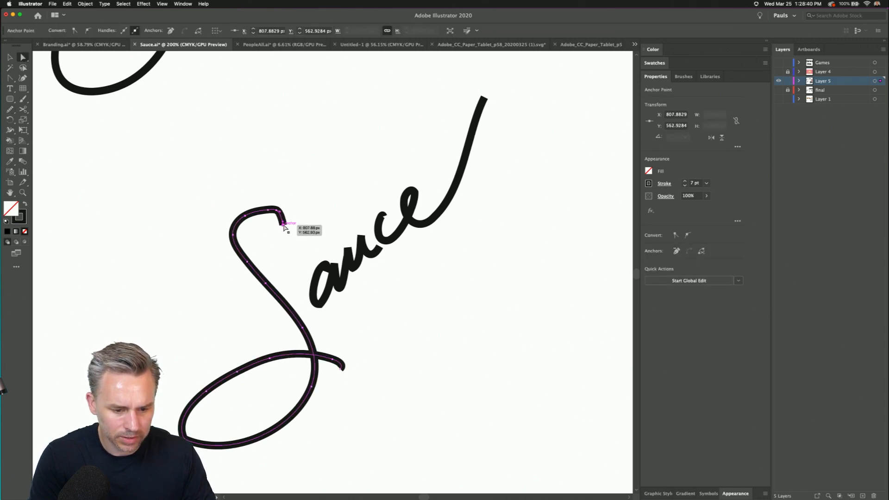
pyautogui.click(9, 110)
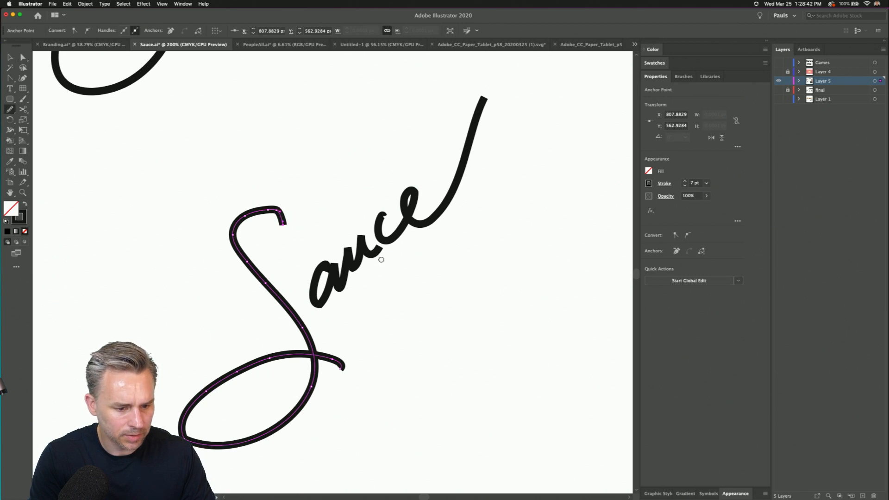
pyautogui.moveTo(286, 225)
pyautogui.mouseDown()
pyautogui.moveTo(250, 217)
pyautogui.moveTo(242, 202)
pyautogui.mouseUp()
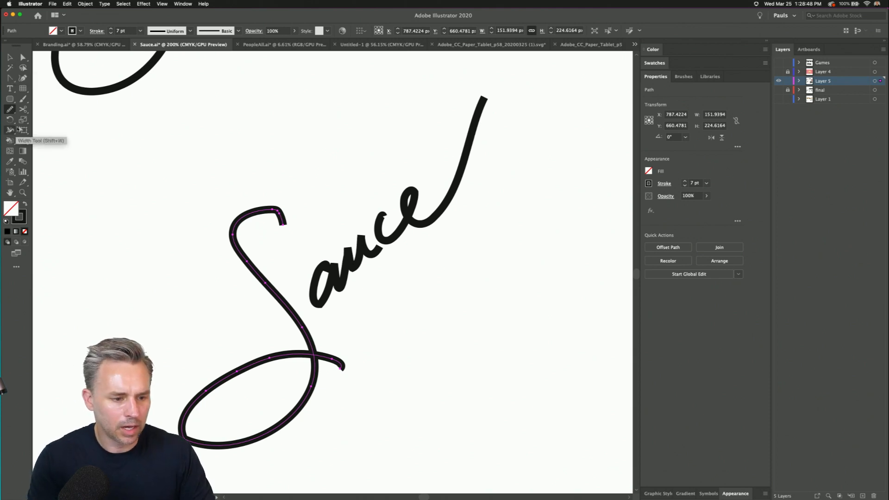
# - Round off the corner in the lower "S" top hook with further Smooth Tool passes
pyautogui.click(10, 109)
pyautogui.click(45, 110)
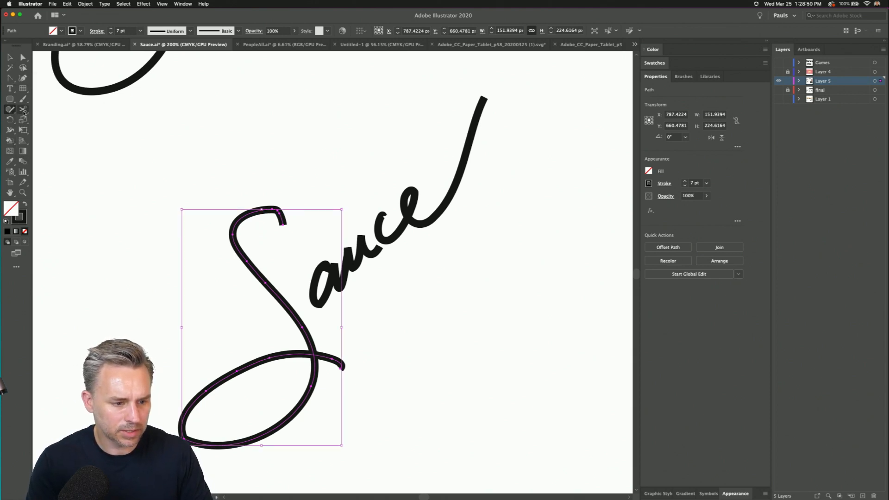
pyautogui.click(10, 109)
pyautogui.click(47, 120)
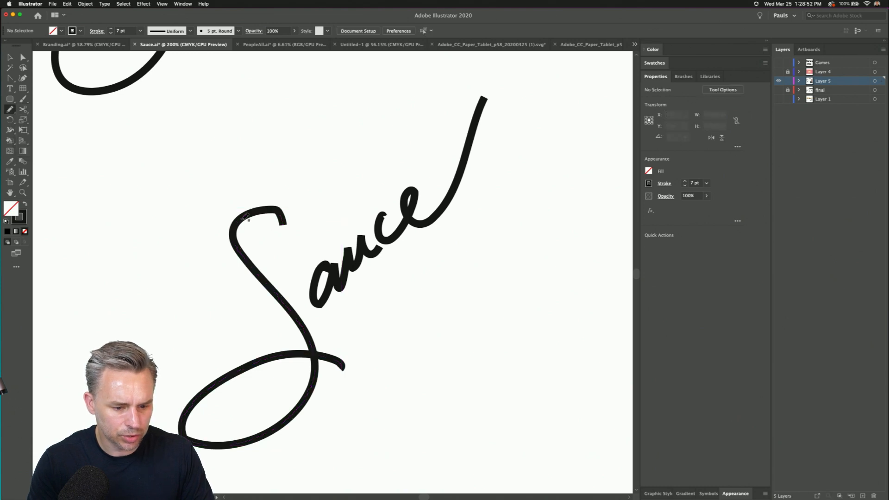
pyautogui.press('super+a')
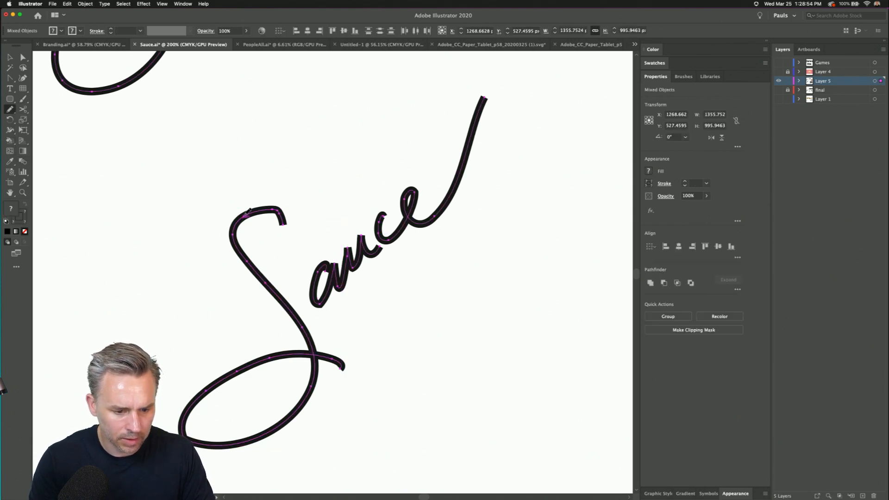
pyautogui.moveTo(272, 207); pyautogui.dragTo(291, 228)
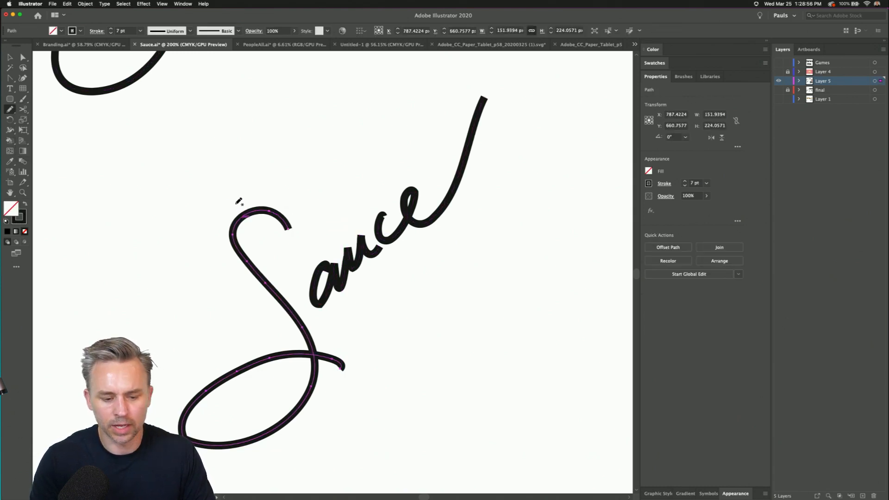
pyautogui.press('super+a')
pyautogui.moveTo(248, 213)
pyautogui.mouseDown()
pyautogui.moveTo(278, 204)
pyautogui.moveTo(283, 221)
pyautogui.mouseUp()
pyautogui.click(10, 59)
pyautogui.click(105, 179)
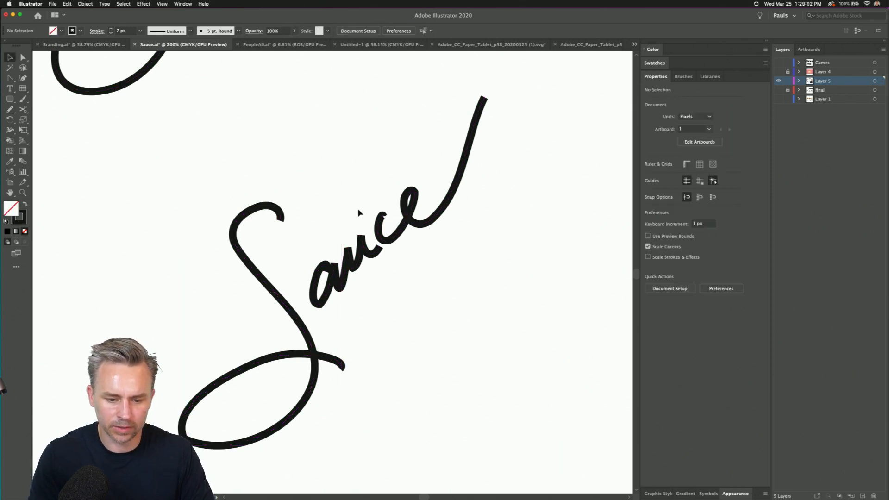
# - Rotate both handwritten wordmarks together about 15° clockwise and move them down and slightly left
pyautogui.click(378, 228)
pyautogui.press('super+minus')
pyautogui.press('super+minus')
pyautogui.press('super+minus')
pyautogui.moveTo(168, 122); pyautogui.dragTo(276, 214)
pyautogui.click(232, 129)
pyautogui.moveTo(293, 134); pyautogui.dragTo(325, 201)
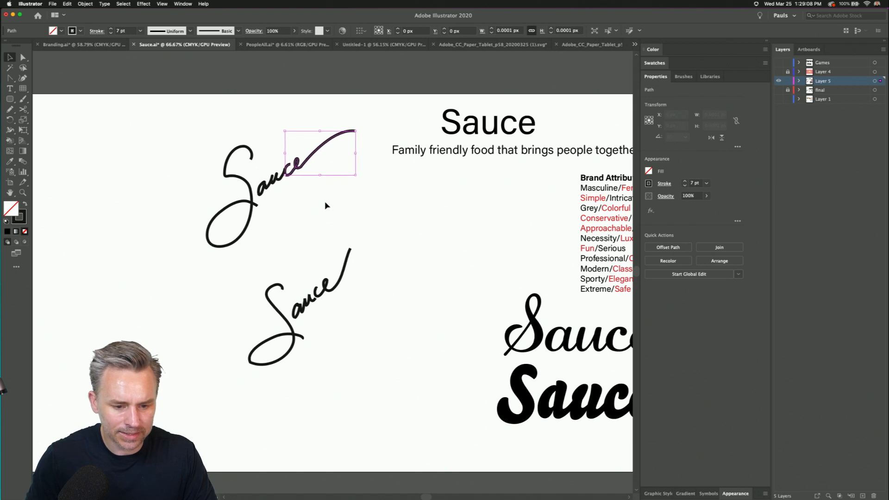
pyautogui.click(169, 114)
pyautogui.moveTo(187, 111); pyautogui.dragTo(366, 376)
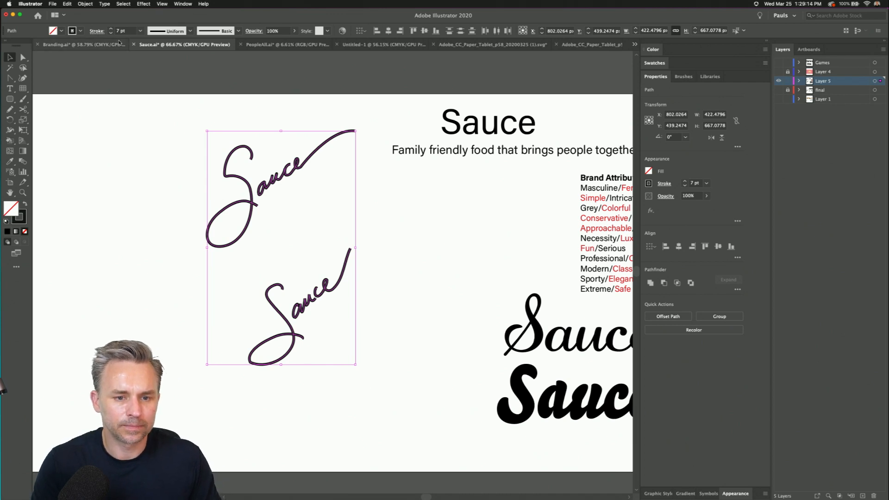
pyautogui.moveTo(204, 130)
pyautogui.mouseDown()
pyautogui.moveTo(215, 110)
pyautogui.moveTo(234, 117)
pyautogui.mouseUp()
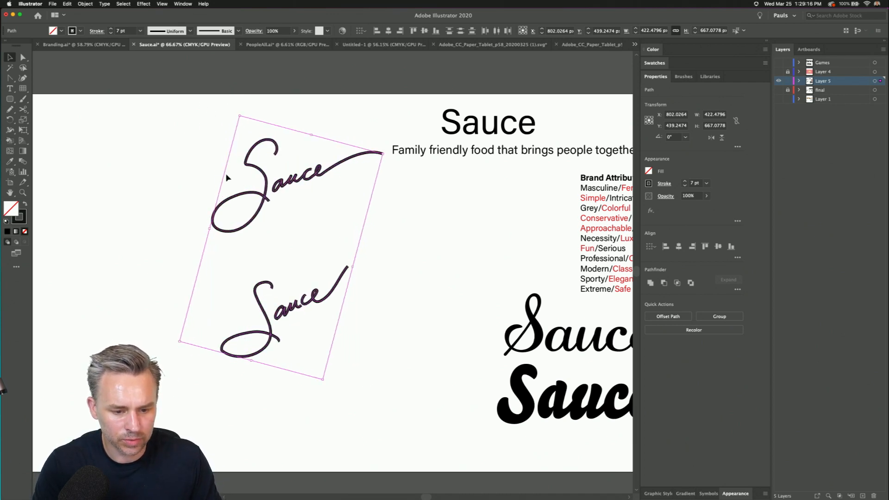
pyautogui.moveTo(272, 185); pyautogui.dragTo(246, 221)
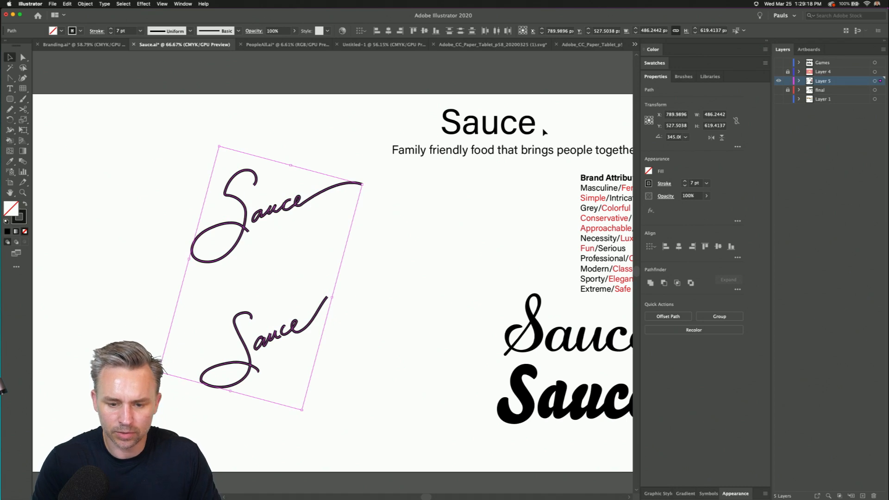
# - Apply round caps and round corner joins to the strokes of both handwritten wordmarks
pyautogui.press('super+equal')
pyautogui.press('super+equal')
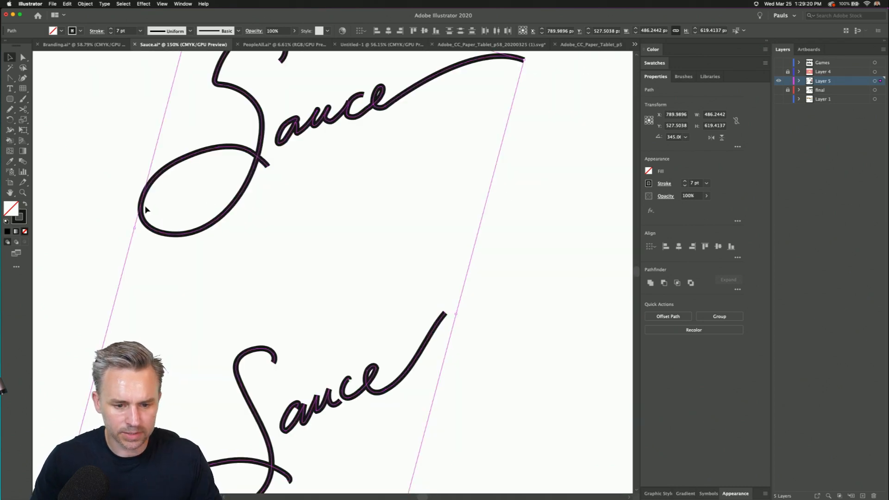
pyautogui.click(382, 206)
pyautogui.moveTo(355, 166); pyautogui.dragTo(360, 304)
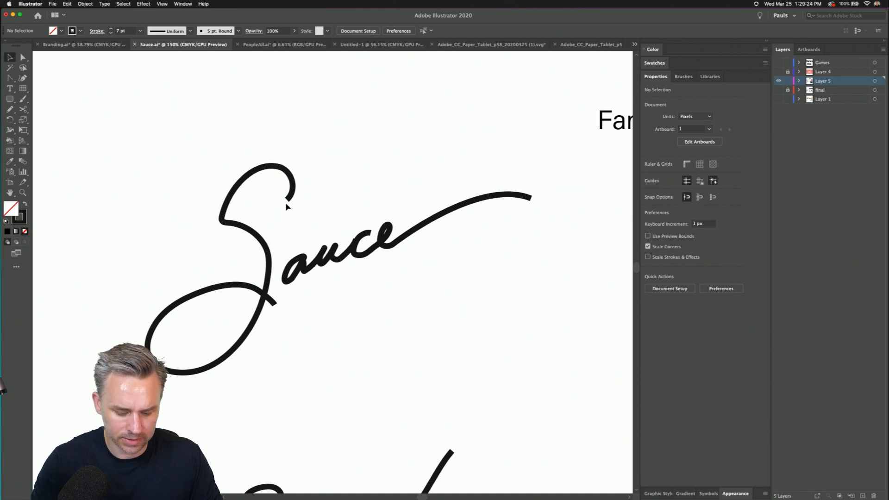
pyautogui.moveTo(186, 122); pyautogui.dragTo(448, 349)
pyautogui.moveTo(355, 348); pyautogui.dragTo(379, 203)
pyautogui.moveTo(138, 80); pyautogui.dragTo(490, 466)
pyautogui.scroll(5, 426, 276)
pyautogui.click(663, 184)
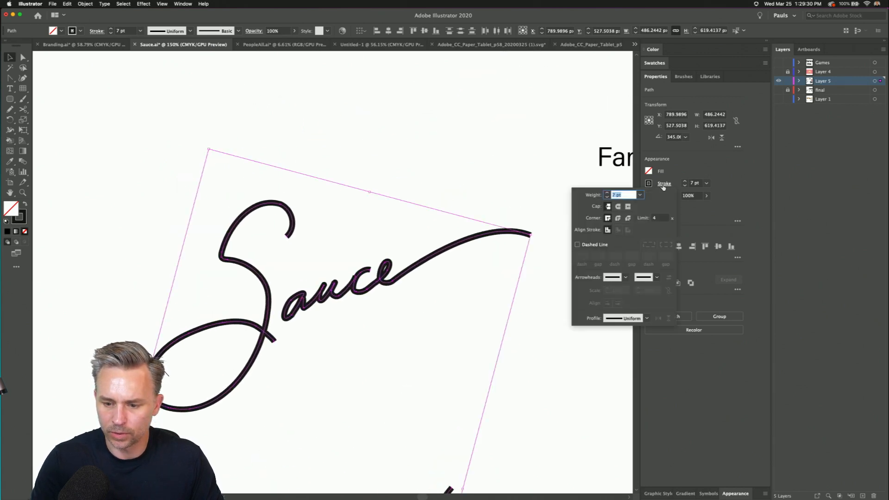
pyautogui.click(618, 208)
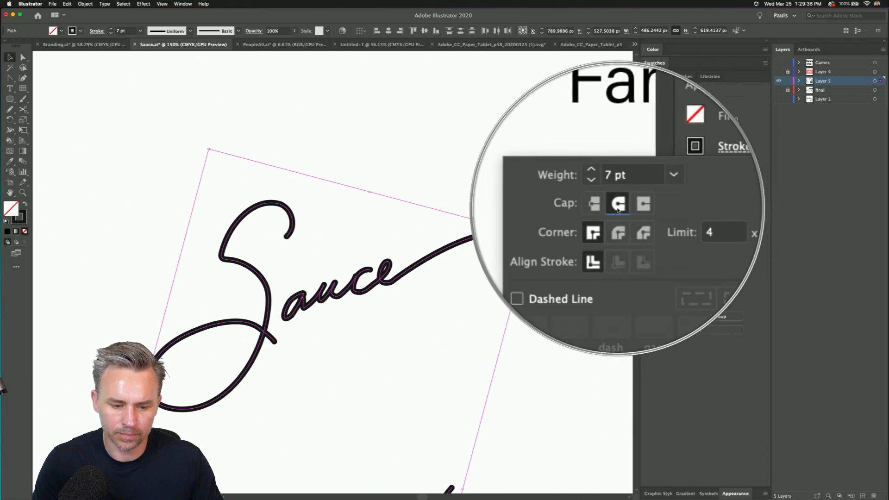
pyautogui.click(617, 218)
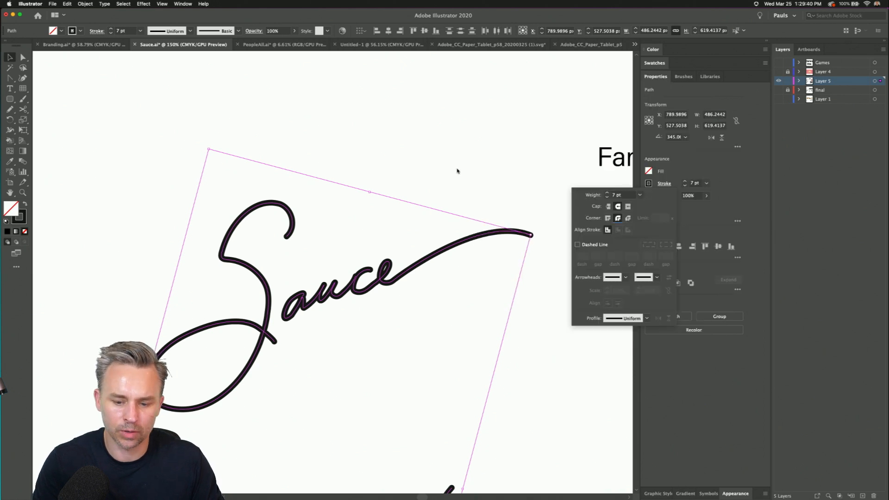
pyautogui.click(457, 169)
pyautogui.click(457, 169)
# - Try moving the "auce" letters of the lower wordmark down to meet the exit stroke of the "S", and undo it
pyautogui.moveTo(460, 184); pyautogui.dragTo(466, 162)
pyautogui.moveTo(204, 323); pyautogui.dragTo(216, 71)
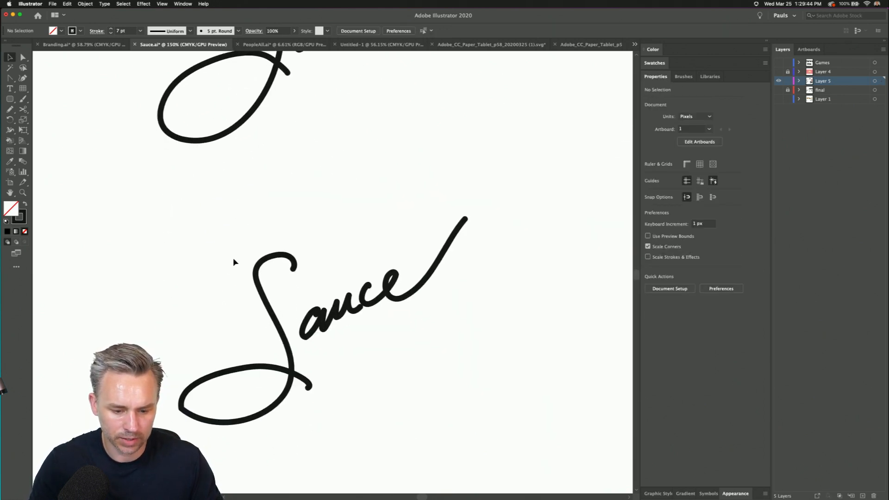
pyautogui.press('super+minus')
pyautogui.press('super+plus')
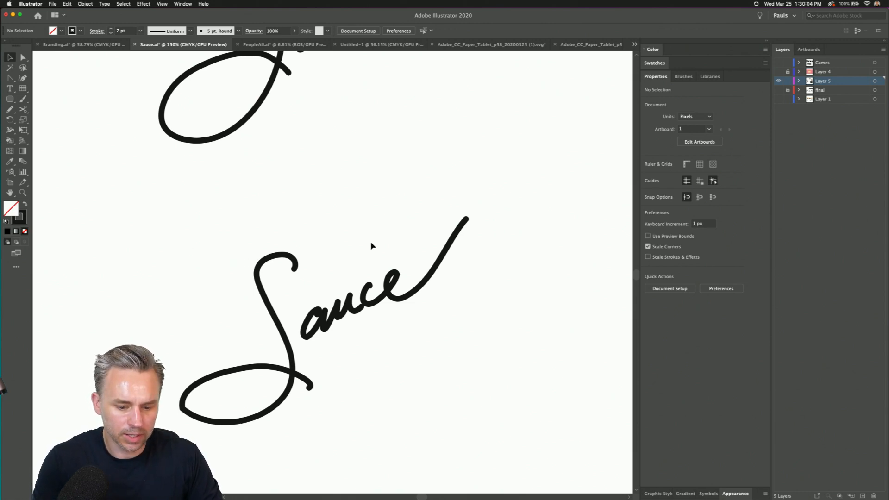
pyautogui.click(345, 312)
pyautogui.moveTo(368, 339); pyautogui.dragTo(370, 345)
pyautogui.click(308, 250)
pyautogui.moveTo(307, 250); pyautogui.dragTo(419, 340)
pyautogui.moveTo(350, 313); pyautogui.dragTo(356, 364)
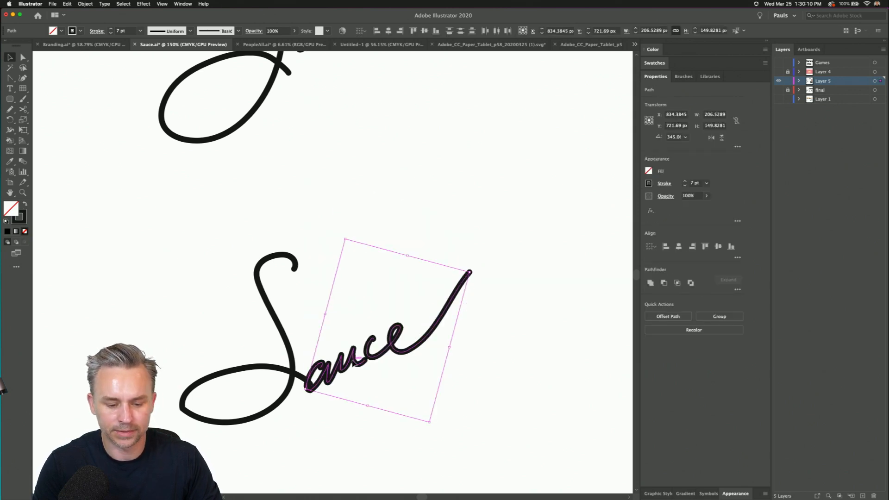
pyautogui.press('super+z')
pyautogui.click(272, 201)
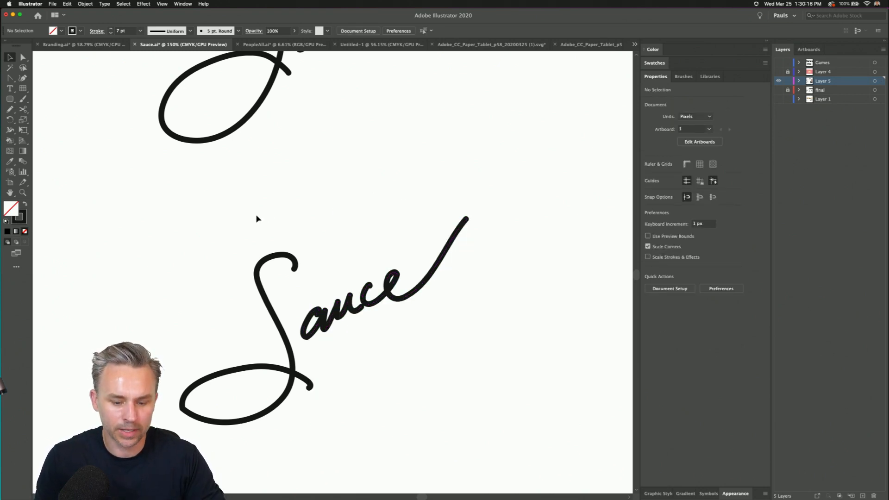
# - Move the whole lower wordmark up and to the right so it sits close beneath the upper one
pyautogui.press('super+minus')
pyautogui.moveTo(256, 213); pyautogui.dragTo(247, 302)
pyautogui.moveTo(373, 336); pyautogui.dragTo(426, 406)
pyautogui.moveTo(292, 385); pyautogui.dragTo(383, 241)
pyautogui.click(224, 313)
pyautogui.scroll(5, 241, 311)
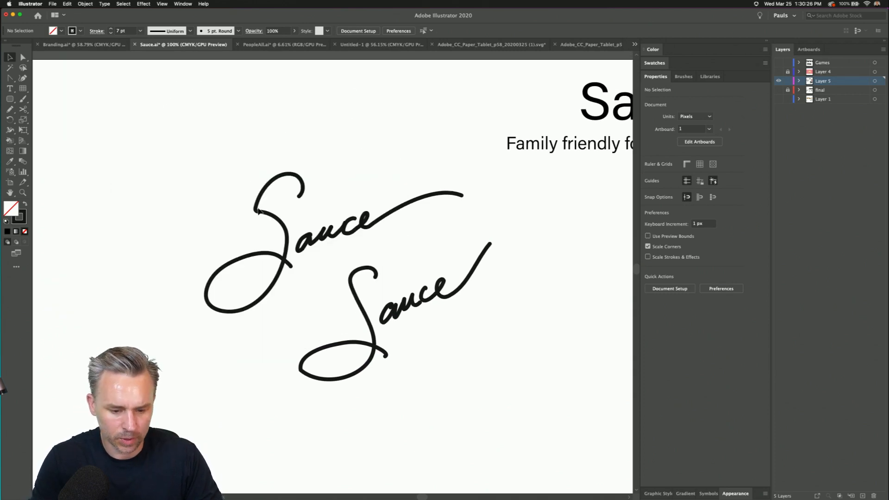
pyautogui.click(363, 293)
pyautogui.click(202, 225)
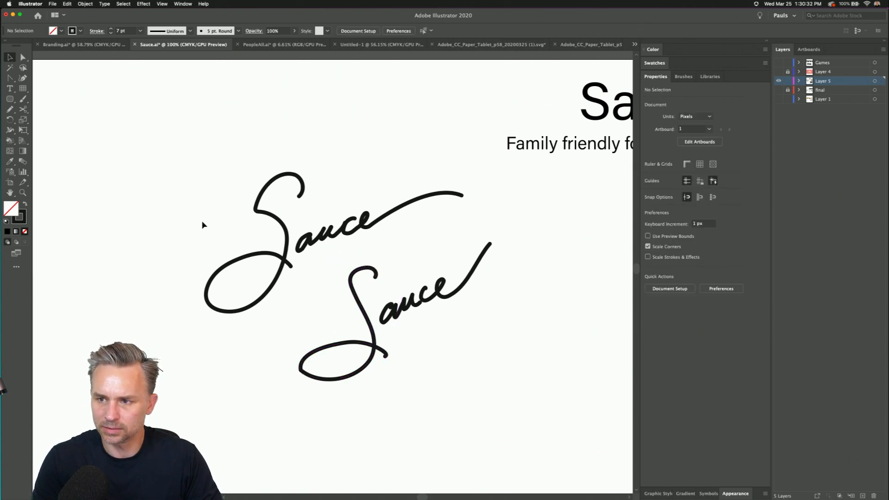
# - Smooth the sharp corner at the middle bend of the upper wordmark's "S"
pyautogui.click(259, 214)
pyautogui.click(10, 109)
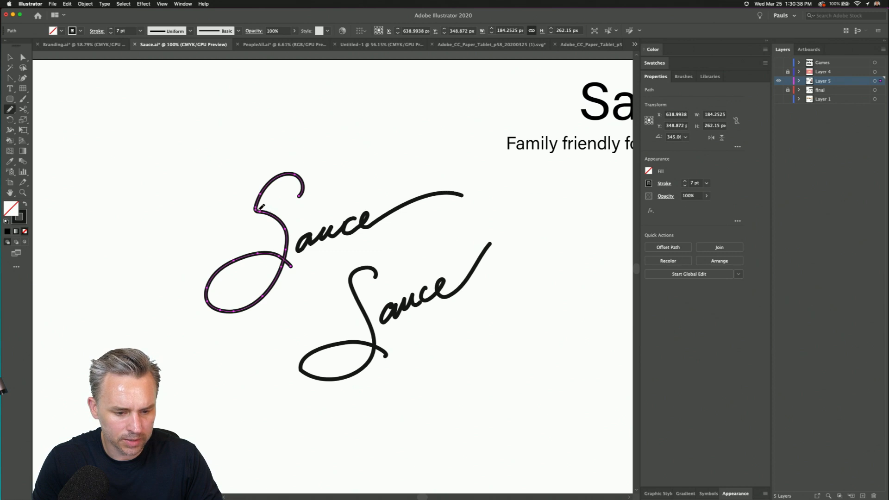
pyautogui.moveTo(298, 174); pyautogui.dragTo(304, 195)
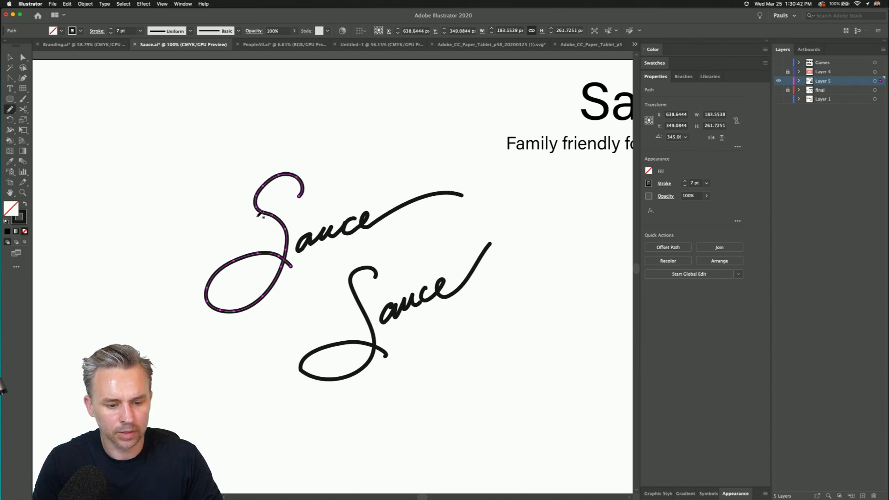
pyautogui.press('v')
pyautogui.click(151, 189)
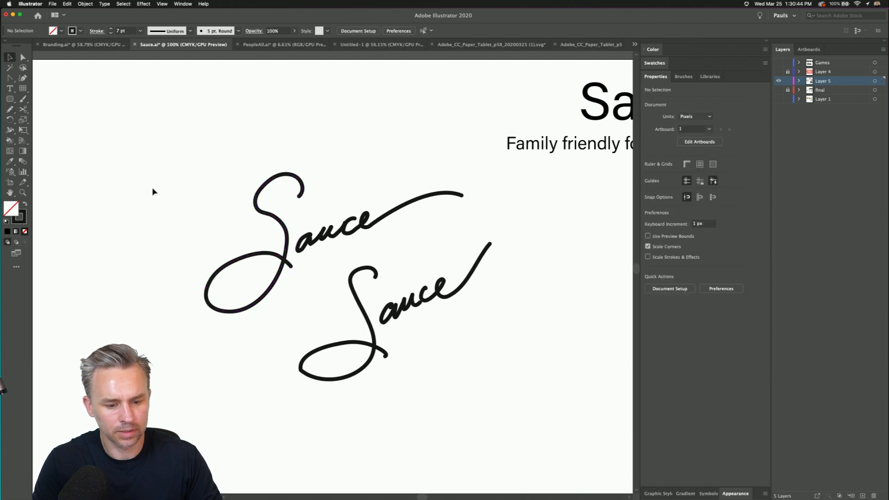
# - Try an 11 pt stroke on both handwritten wordmarks and return them to 7 pt
pyautogui.moveTo(209, 165); pyautogui.dragTo(463, 416)
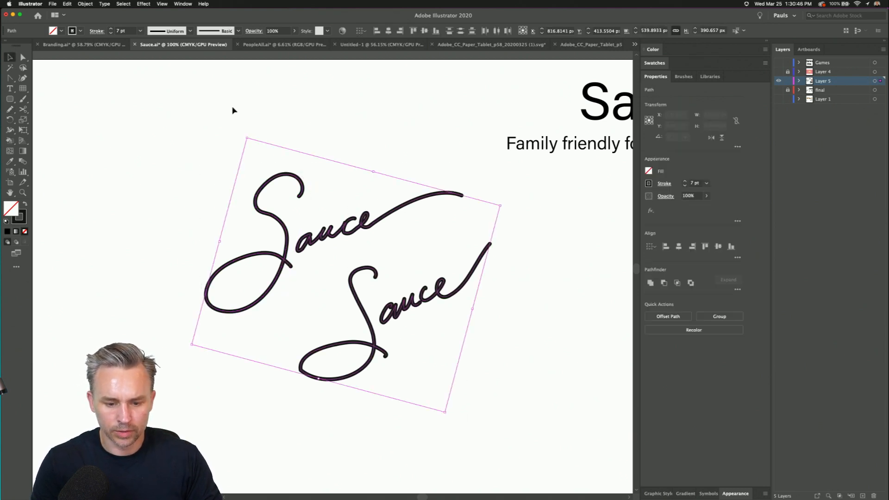
pyautogui.click(111, 29)
pyautogui.click(110, 29)
pyautogui.click(111, 29)
pyautogui.click(111, 29)
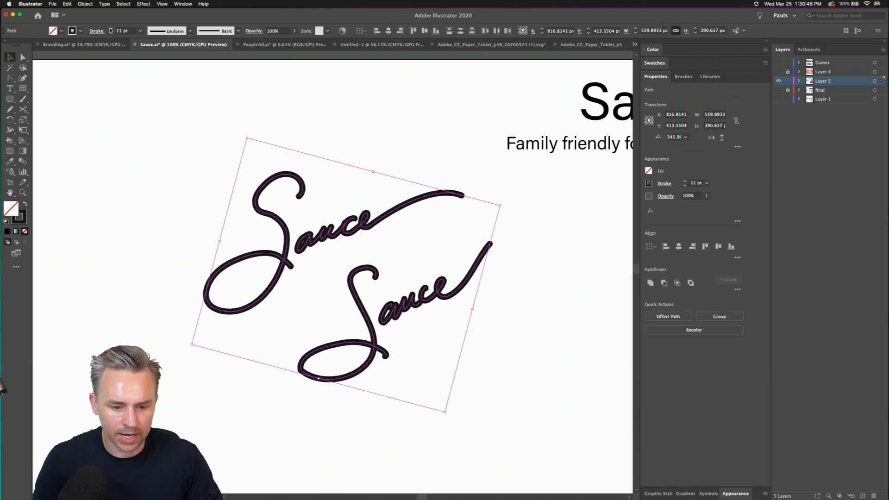
pyautogui.click(111, 34)
pyautogui.click(111, 34)
pyautogui.click(110, 34)
pyautogui.click(111, 34)
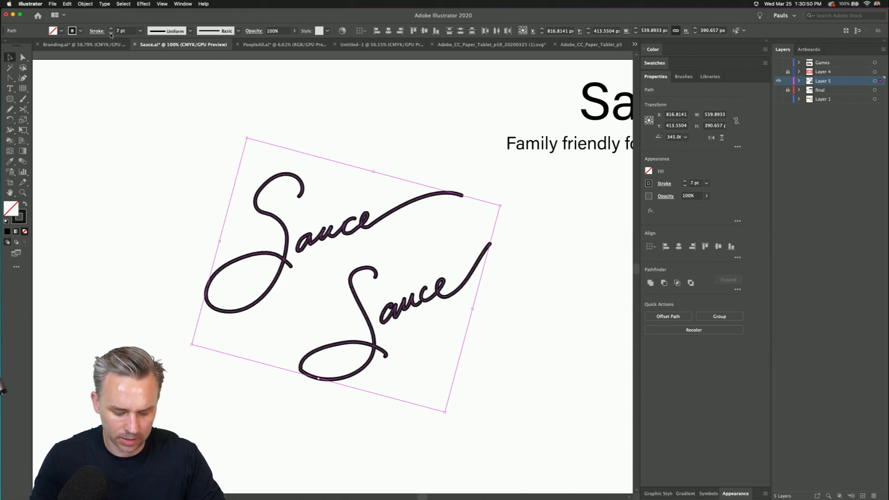
# - Move the whole upper wordmark about 35 px up and slightly left, away from the lower one
pyautogui.press('super+equal')
pyautogui.press('super+equal')
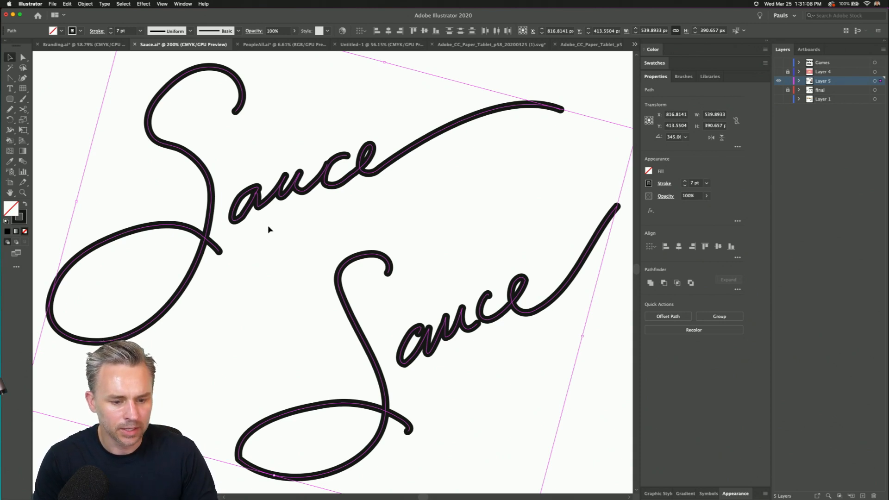
pyautogui.click(278, 241)
pyautogui.moveTo(278, 242); pyautogui.dragTo(271, 309)
pyautogui.click(350, 262)
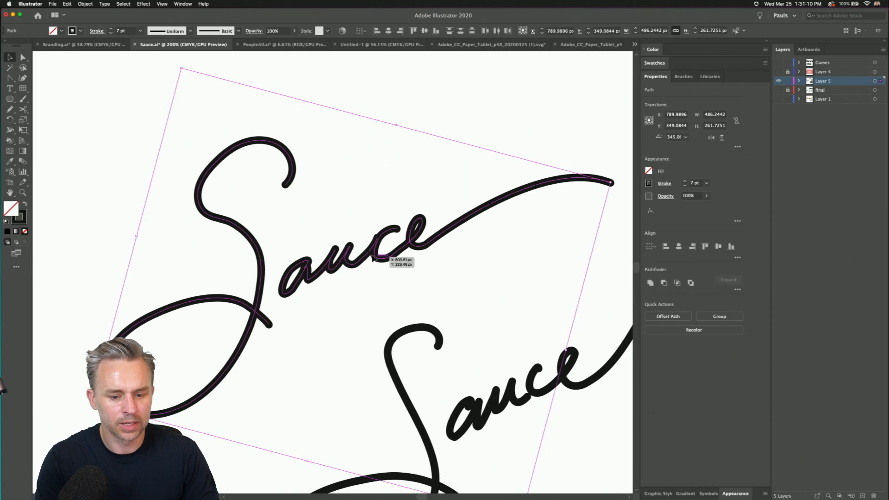
pyautogui.moveTo(351, 263); pyautogui.dragTo(343, 224)
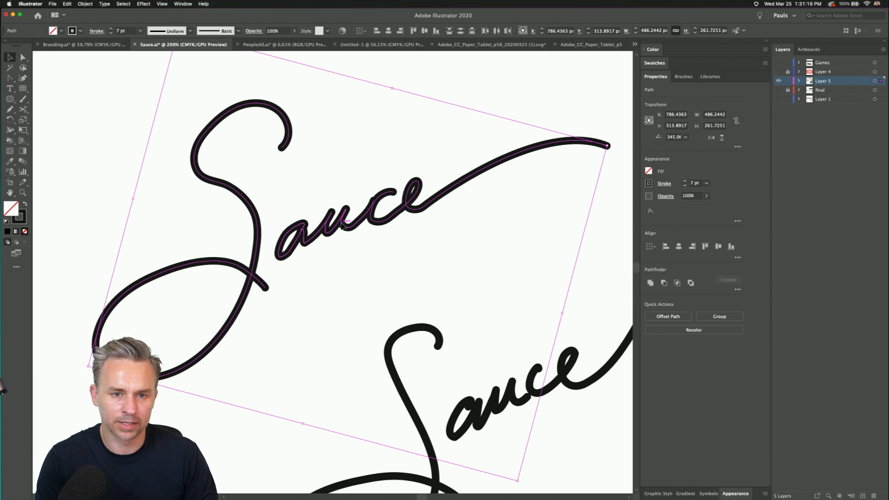
# - Place a copy of the upper wordmark up and to the left of it, with a red stroke
pyautogui.click(23, 214)
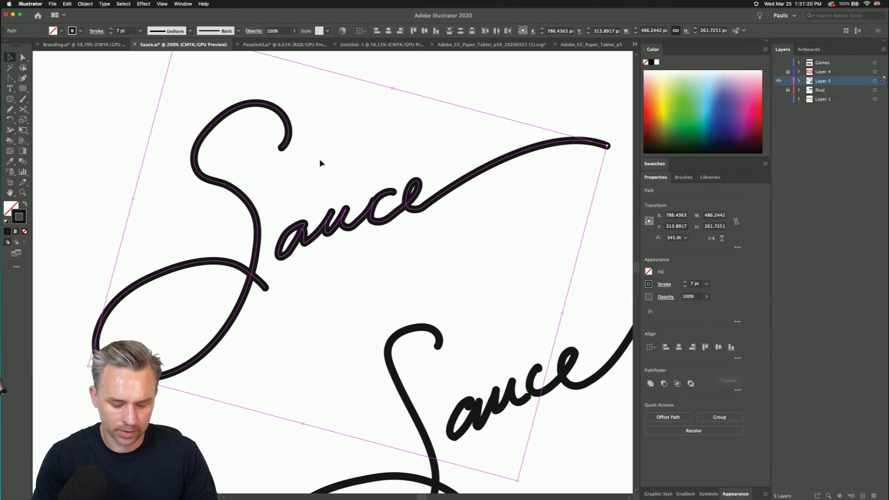
pyautogui.press('a')
pyautogui.press('v')
pyautogui.moveTo(253, 206); pyautogui.dragTo(217, 175)
pyautogui.click(654, 116)
pyautogui.moveTo(652, 120)
pyautogui.mouseDown()
pyautogui.moveTo(682, 119)
pyautogui.moveTo(652, 118)
pyautogui.mouseUp()
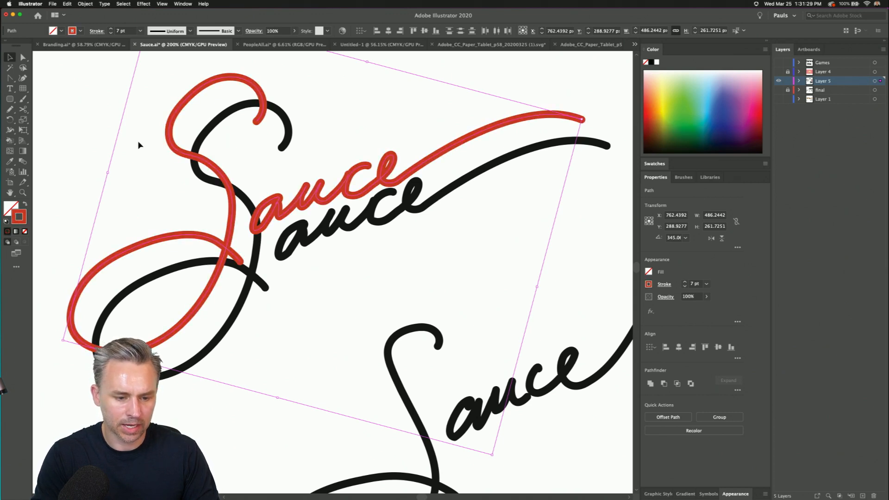
# - Align the red copy exactly over the black wordmark and thin its stroke to 4 pt
pyautogui.click(112, 34)
pyautogui.click(111, 33)
pyautogui.moveTo(173, 144); pyautogui.dragTo(199, 171)
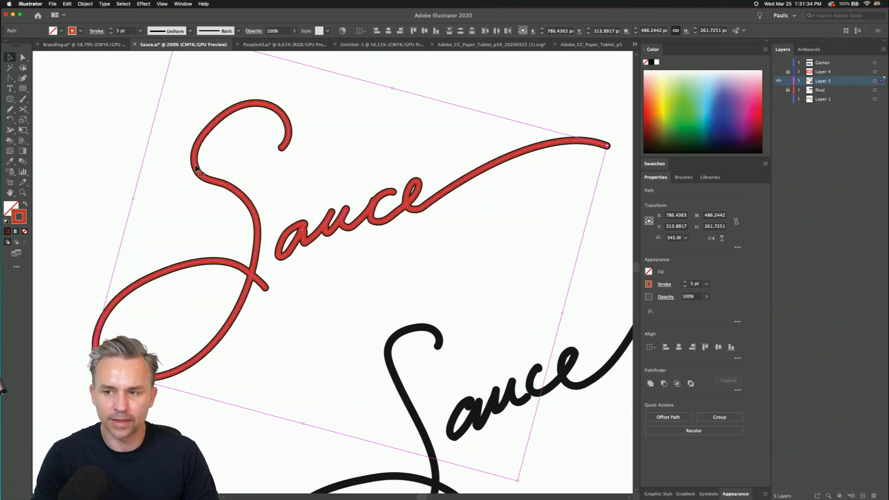
pyautogui.click(111, 33)
pyautogui.click(113, 92)
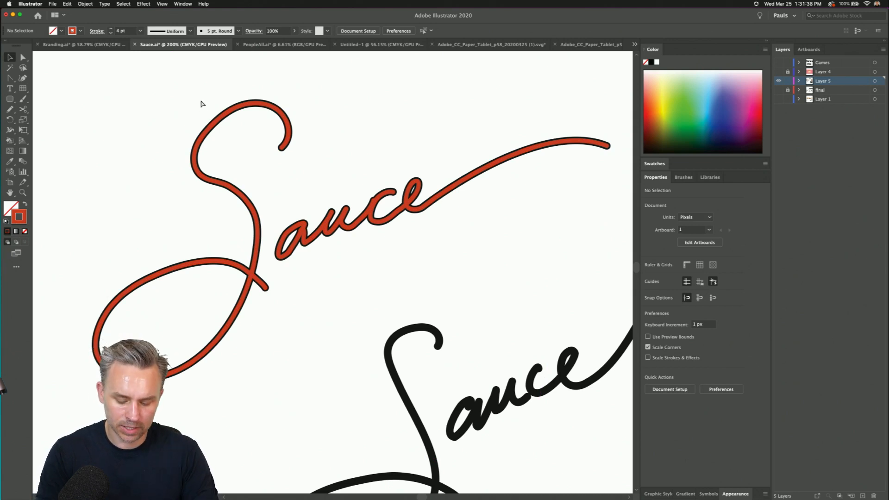
# - Examine up close how the red copy sits over the black strokes of the upper wordmark
pyautogui.press('super+=')
pyautogui.press('super+=')
pyautogui.moveTo(180, 187); pyautogui.dragTo(251, 317)
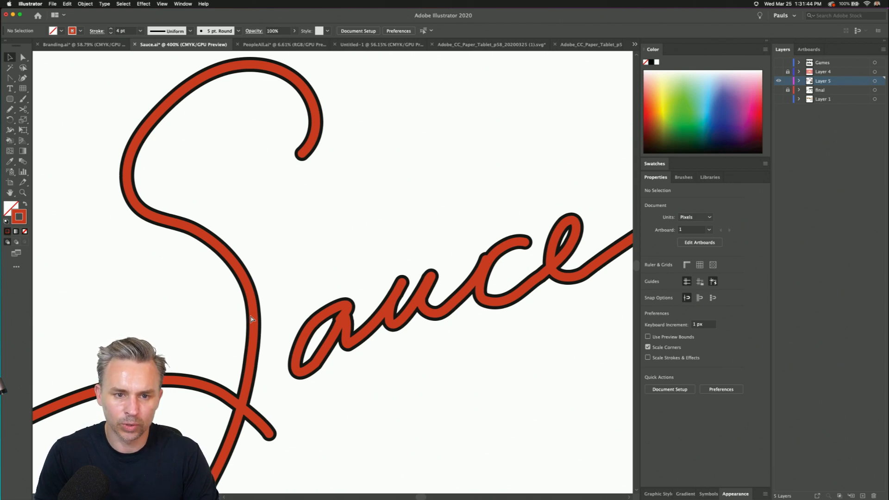
pyautogui.press('super+-')
pyautogui.press('super+-')
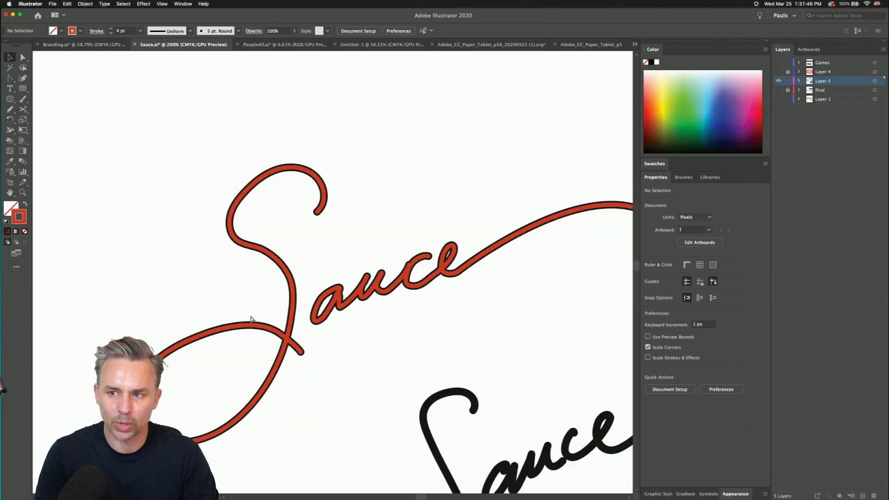
pyautogui.press('super+=')
pyautogui.press('super+=')
pyautogui.press('super+-')
pyautogui.press('super+-')
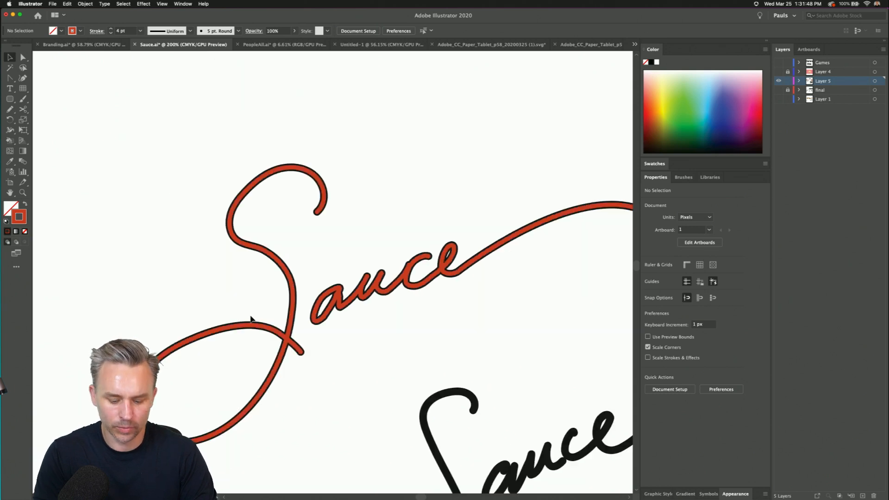
# - Try shifting the red copy's "S" slightly left in outline view, undo it and return to the preview
pyautogui.press('super+y')
pyautogui.moveTo(290, 280); pyautogui.dragTo(284, 282)
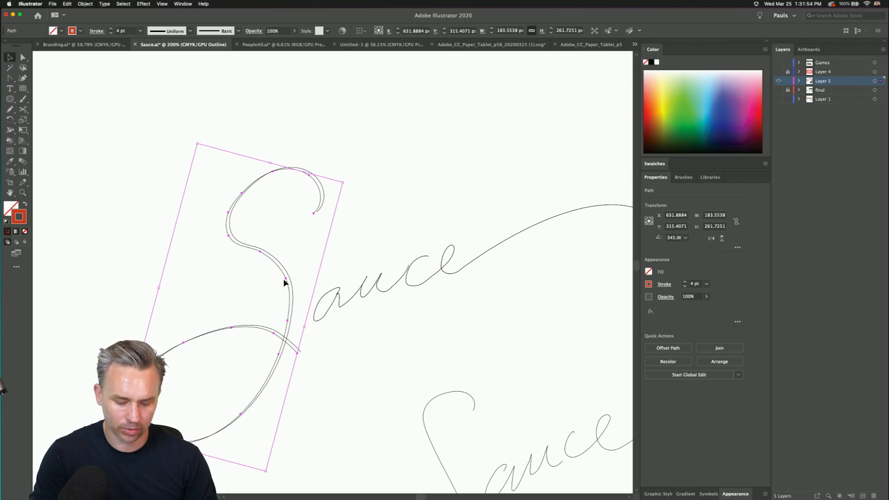
pyautogui.press('super+a')
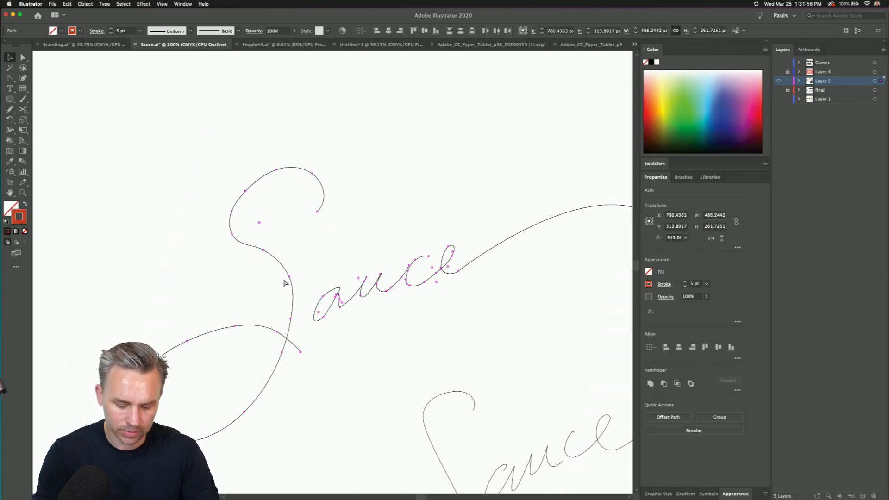
pyautogui.press('super+y')
pyautogui.moveTo(299, 279); pyautogui.dragTo(356, 301)
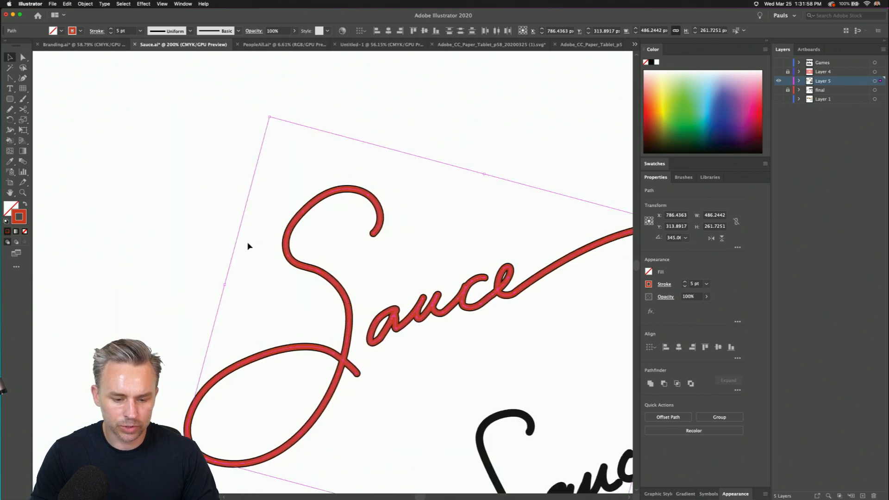
# - Discard the red copy and bring up the Appearance settings of both black wordmarks in a floating window
pyautogui.click(259, 241)
pyautogui.scroll(-3, 139, 167)
pyautogui.hscroll(3, 139, 166)
pyautogui.scroll(-7, 107, 157)
pyautogui.click(463, 197)
pyautogui.moveTo(736, 494); pyautogui.dragTo(540, 144)
pyautogui.scroll(5, 437, 180)
pyautogui.hscroll(1, 437, 181)
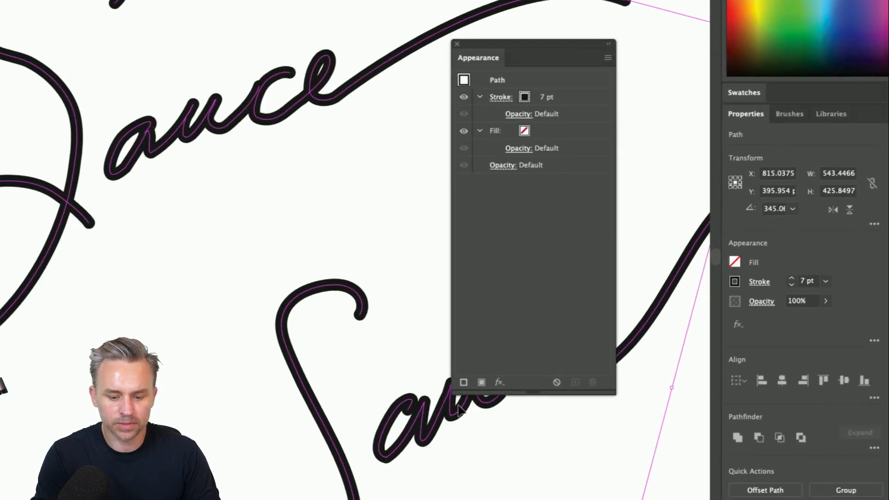
# - Add a second 7 pt stroke in white above the black stroke on both wordmarks
pyautogui.click(464, 382)
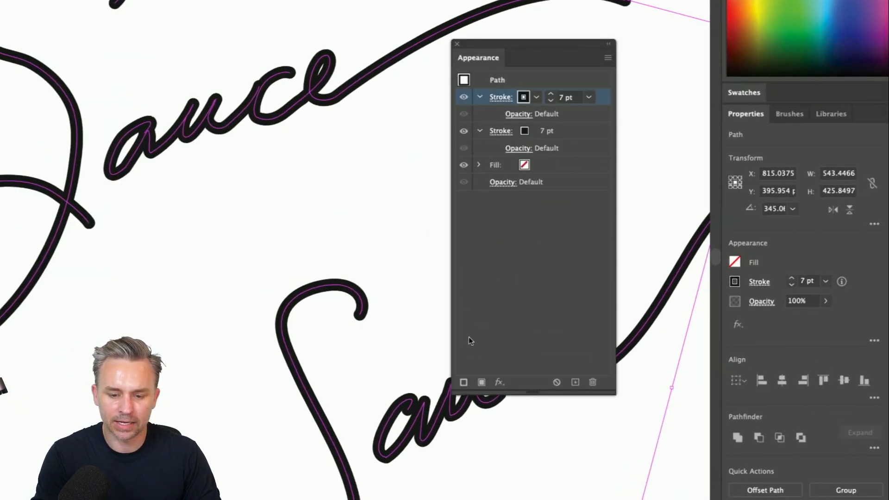
pyautogui.click(537, 96)
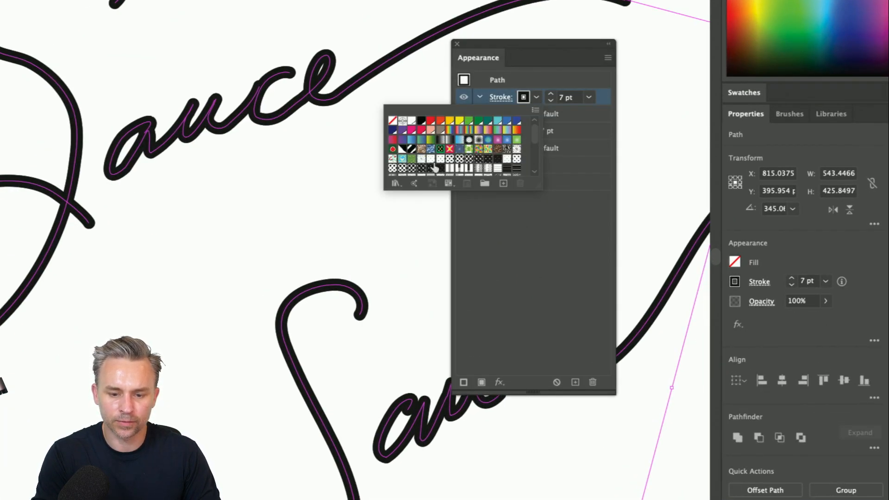
pyautogui.click(412, 121)
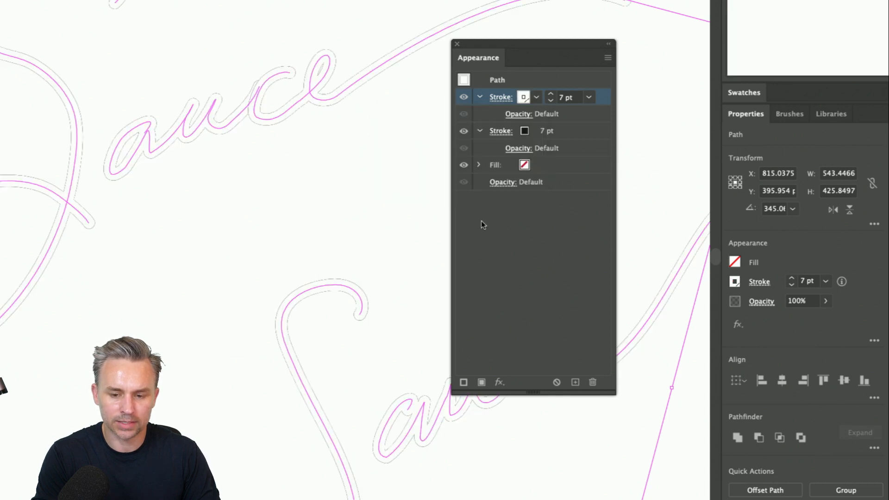
# - Widen the black stroke beneath the white one to 11 pt, giving both wordmarks an outlined look
pyautogui.click(542, 131)
pyautogui.click(551, 129)
pyautogui.click(552, 130)
pyautogui.click(552, 129)
pyautogui.click(551, 130)
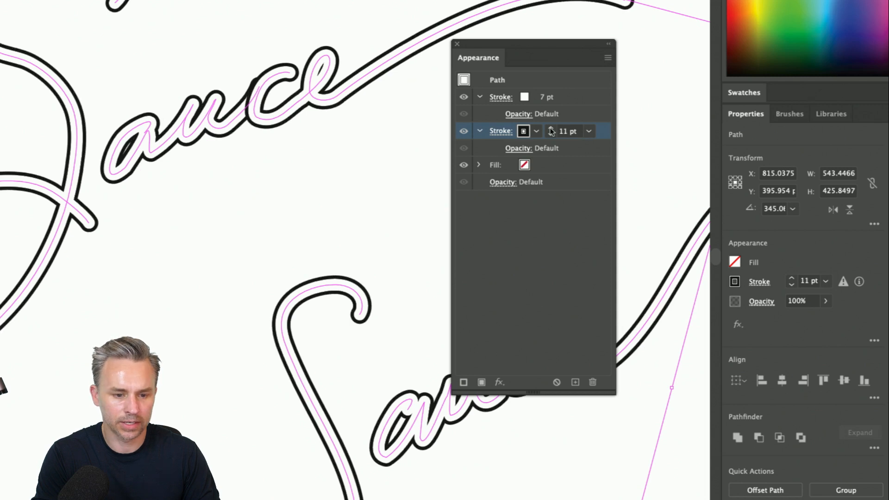
pyautogui.click(184, 213)
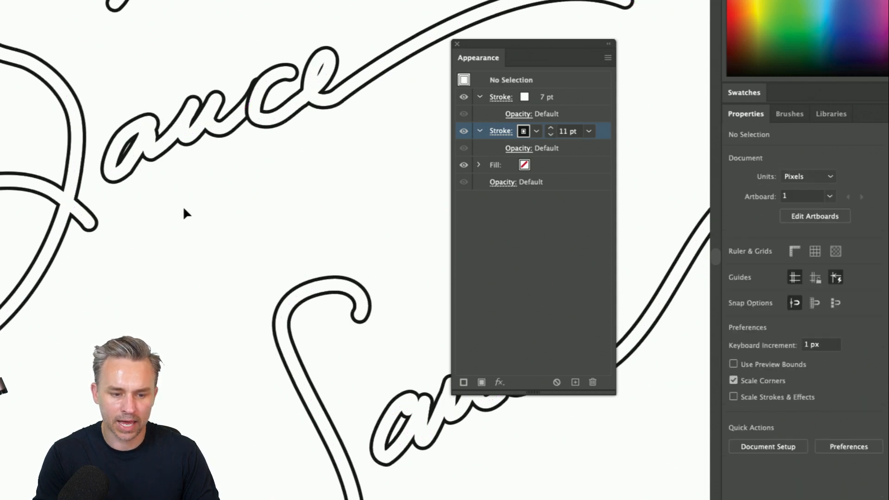
# - Move the floating Appearance settings clear of the wordmarks and add a new layer above theirs
pyautogui.press('super+minus')
pyautogui.press('super+minus')
pyautogui.press('space')
pyautogui.moveTo(237, 240)
pyautogui.mouseDown()
pyautogui.moveTo(259, 263)
pyautogui.moveTo(243, 243)
pyautogui.mouseUp()
pyautogui.click(257, 164)
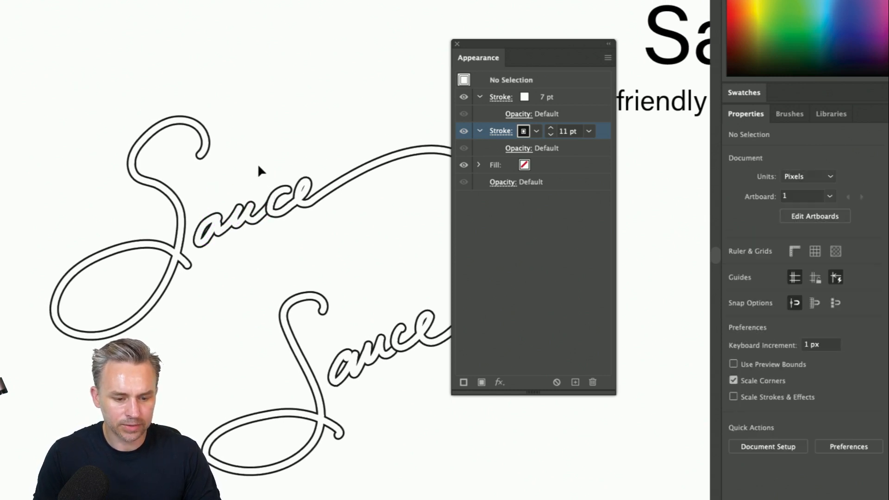
pyautogui.moveTo(503, 55); pyautogui.dragTo(614, 123)
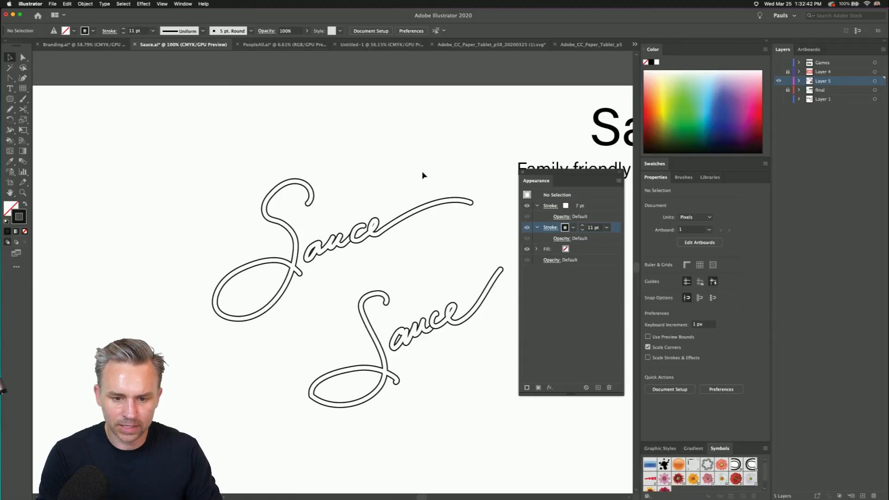
pyautogui.moveTo(461, 193); pyautogui.dragTo(346, 169)
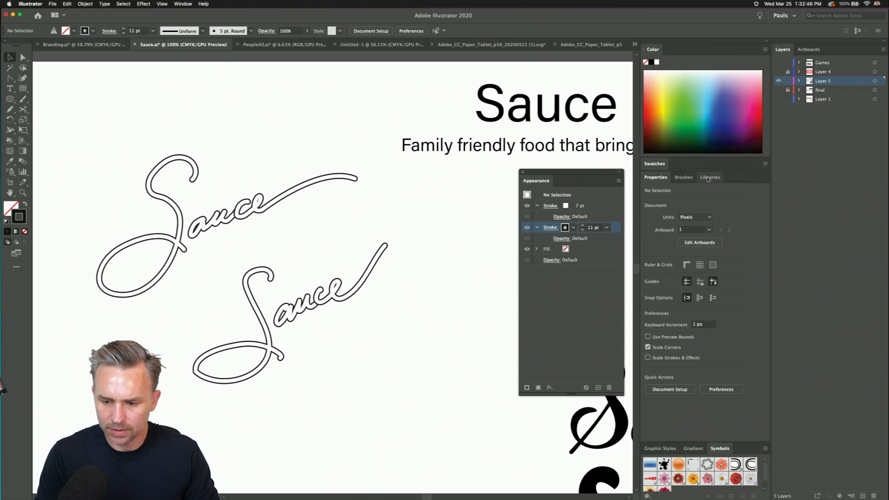
pyautogui.click(862, 497)
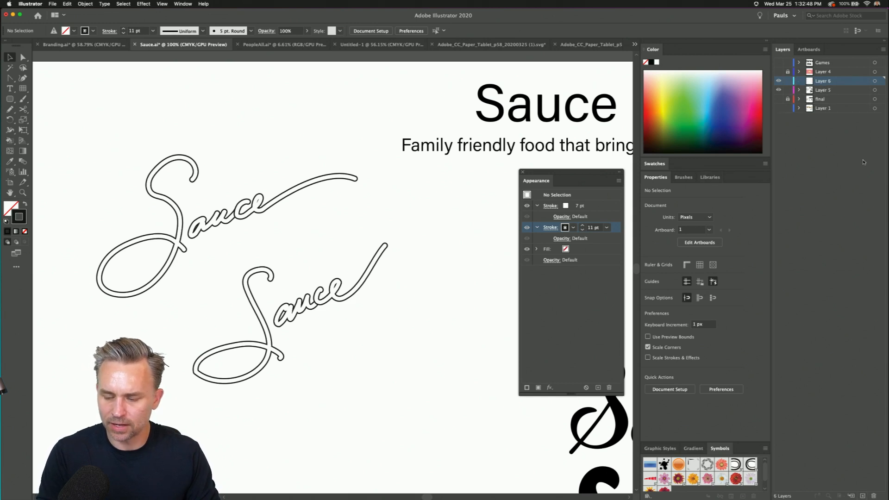
# - Switch from the Restaurant library to 10 Days of Ideas and look through its assets
pyautogui.click(710, 178)
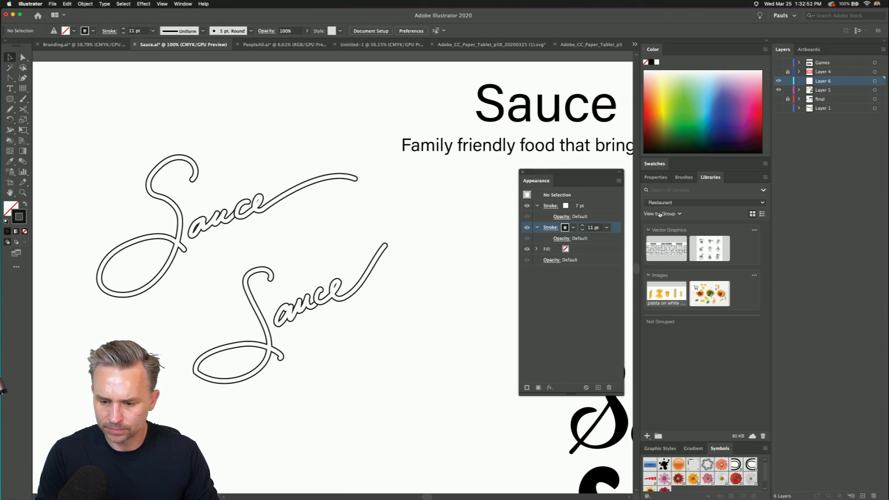
pyautogui.click(662, 214)
pyautogui.click(714, 214)
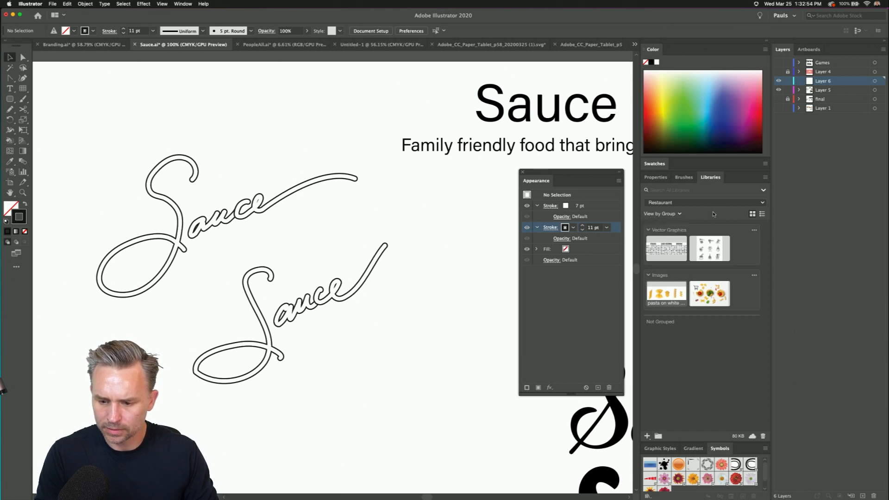
pyautogui.click(676, 202)
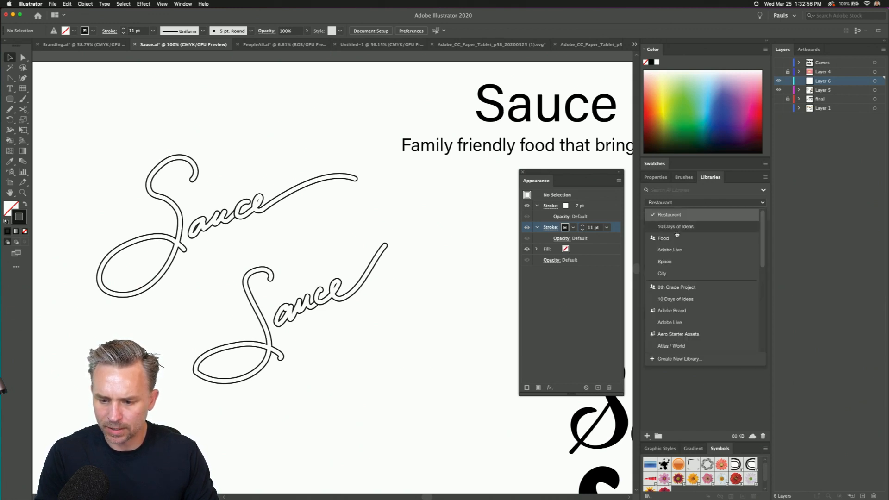
pyautogui.click(676, 227)
pyautogui.scroll(-10, 690, 264)
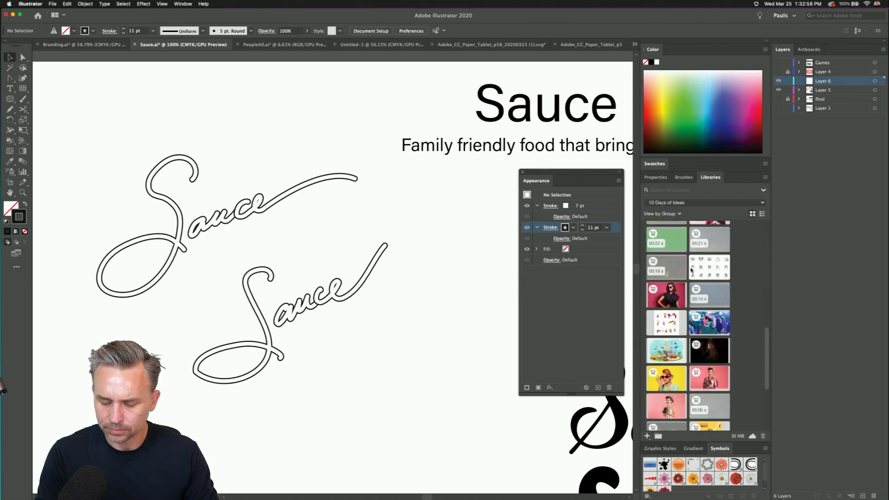
pyautogui.scroll(-3, 692, 271)
pyautogui.scroll(8, 692, 270)
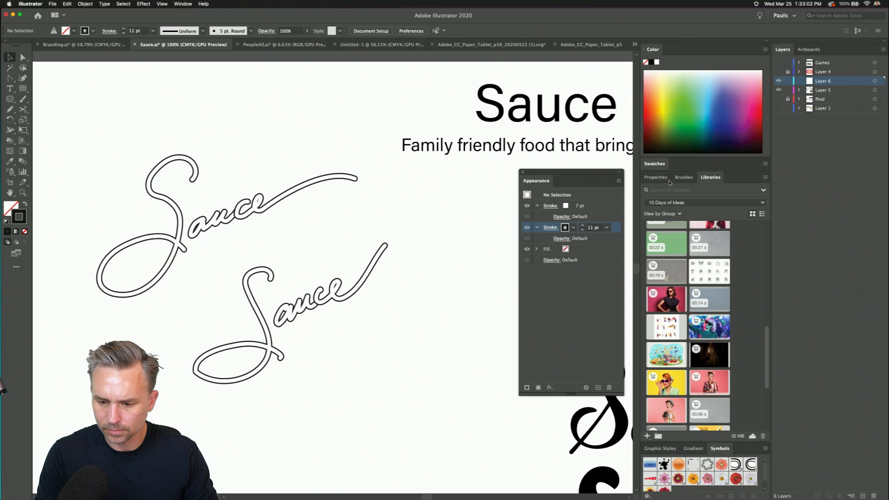
# - Search all libraries for "food" and look through the matching graphics
pyautogui.click(667, 191)
pyautogui.write('food')
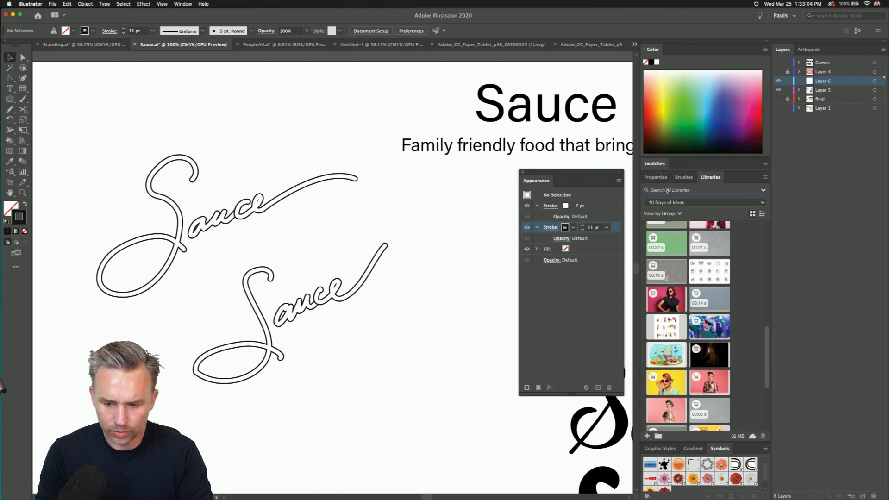
pyautogui.press('Return')
pyautogui.scroll(8, 681, 284)
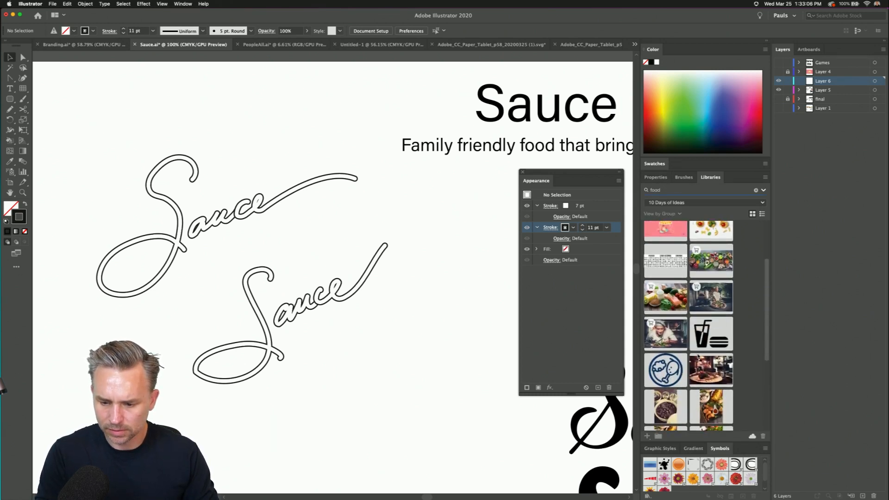
pyautogui.scroll(-8, 714, 359)
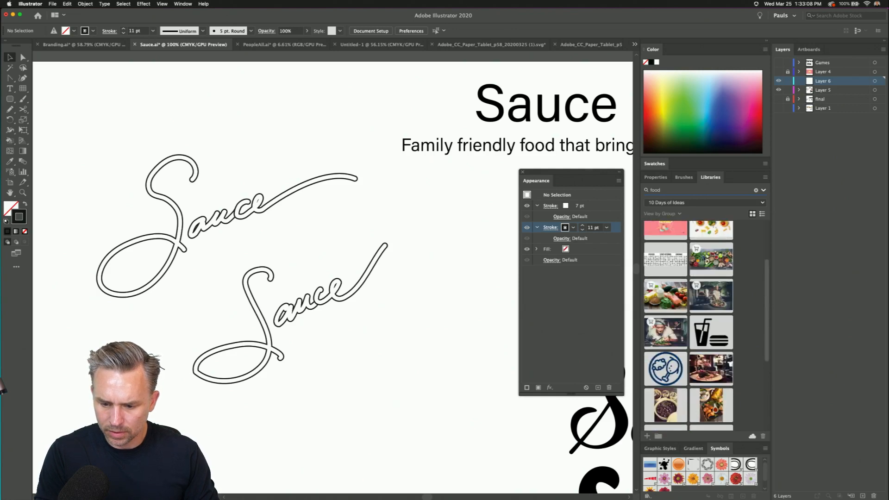
pyautogui.scroll(10, 746, 366)
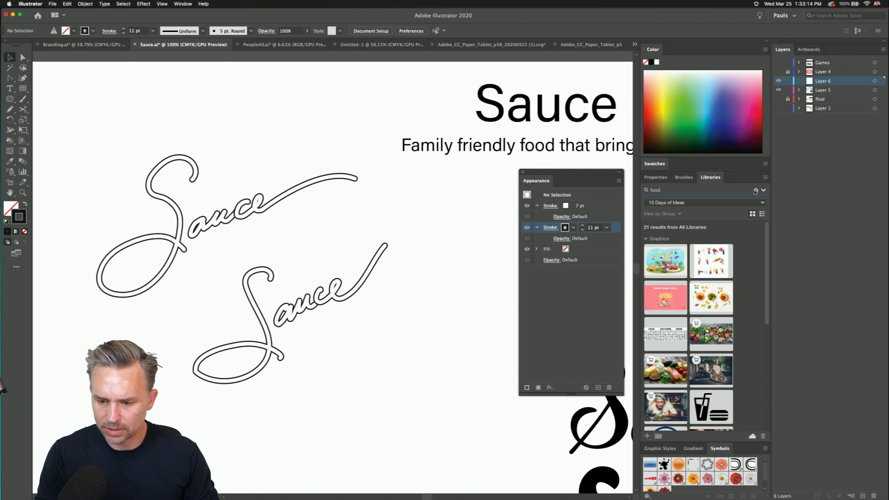
# - Search the library assets for "pasta" and place the image of six pasta-topped forks beneath the wordmarks
pyautogui.click(763, 191)
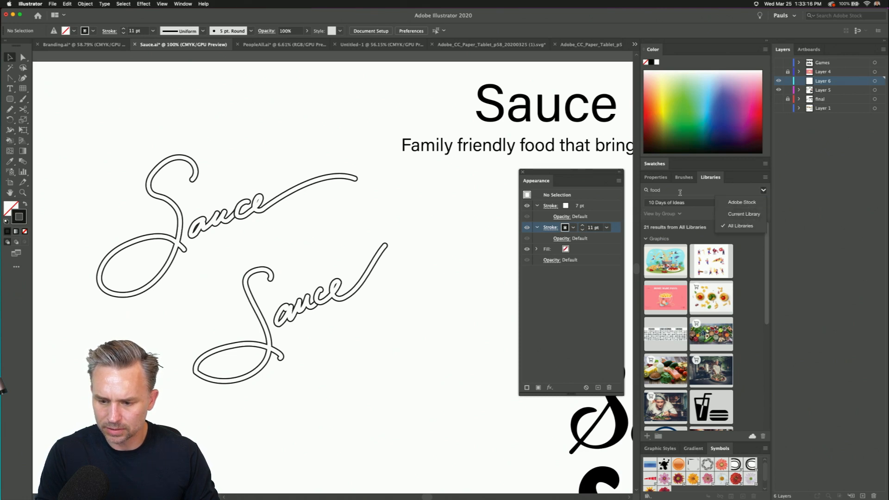
pyautogui.click(676, 191)
pyautogui.write('pasta')
pyautogui.moveTo(710, 335); pyautogui.dragTo(113, 101)
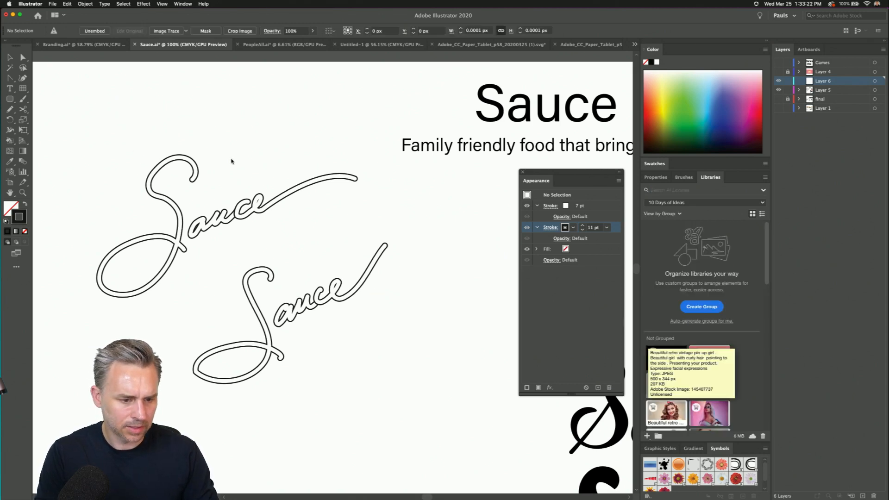
pyautogui.moveTo(162, 151); pyautogui.dragTo(345, 390)
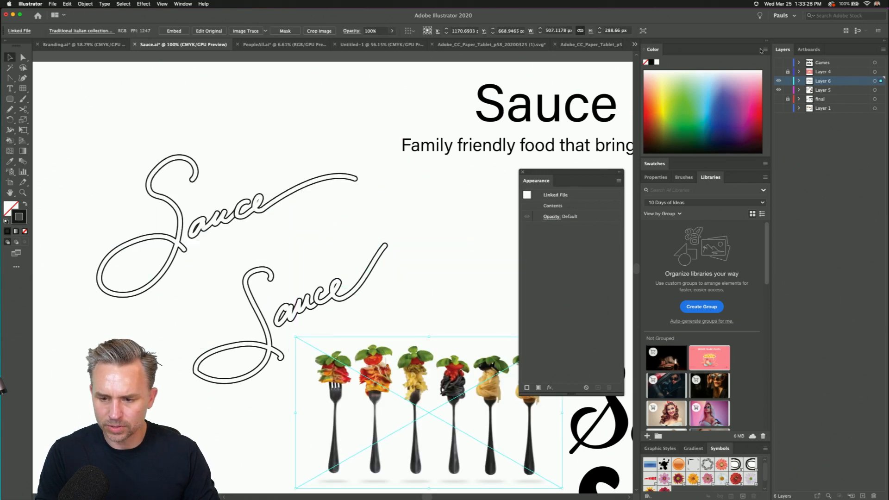
# - Enlarge the pasta forks image to about 899 by 512 px and move it below and clear of both wordmarks
pyautogui.click(655, 176)
pyautogui.moveTo(532, 180); pyautogui.dragTo(537, 125)
pyautogui.moveTo(295, 336); pyautogui.dragTo(89, 220)
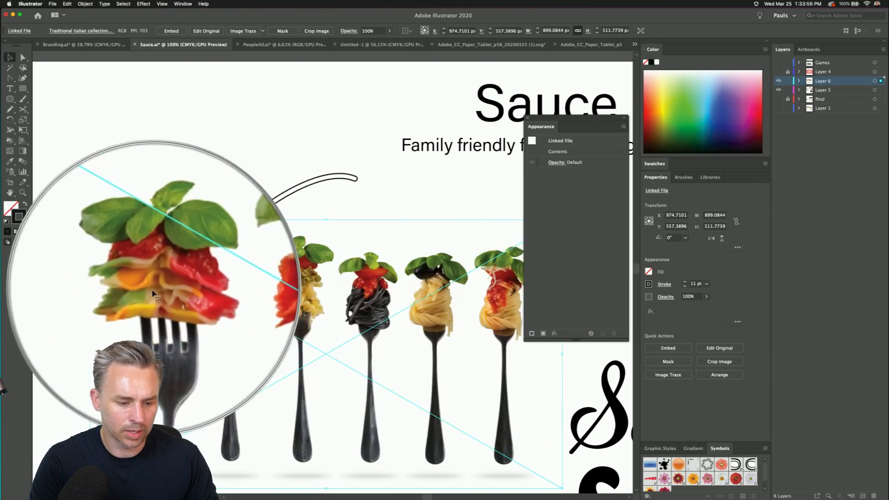
pyautogui.press('super+minus')
pyautogui.press('super+minus')
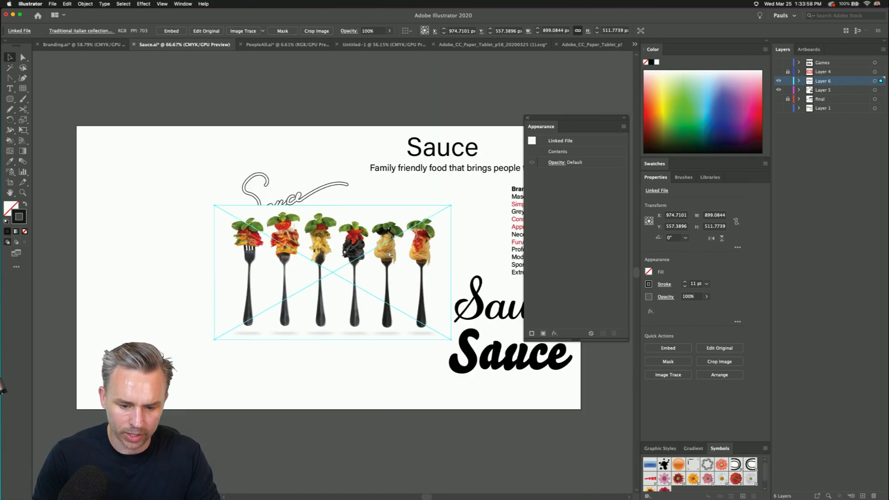
pyautogui.moveTo(385, 259); pyautogui.dragTo(268, 357)
pyautogui.click(140, 211)
# - Draw a narrow vertical rounded bar about 23 by 126 px beside the wordmarks, with a black fill and no stroke
pyautogui.moveTo(138, 246); pyautogui.dragTo(199, 258)
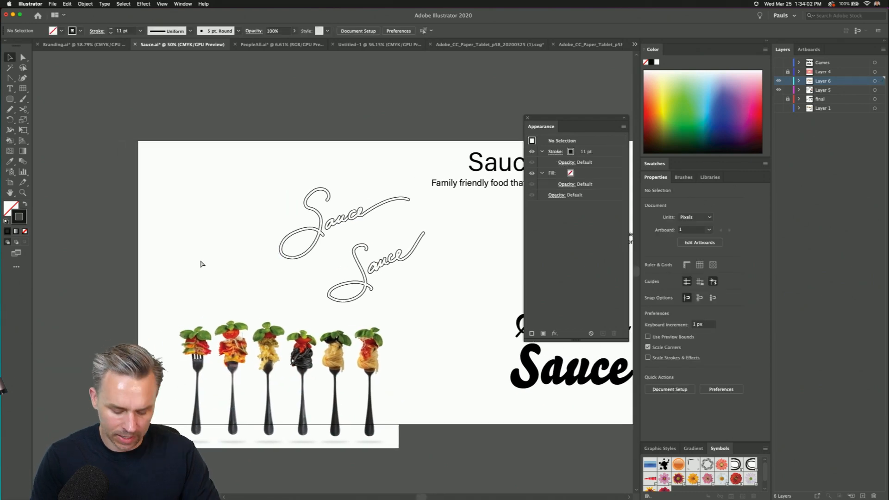
pyautogui.press('super+plus')
pyautogui.press('super+plus')
pyautogui.moveTo(111, 227); pyautogui.dragTo(171, 242)
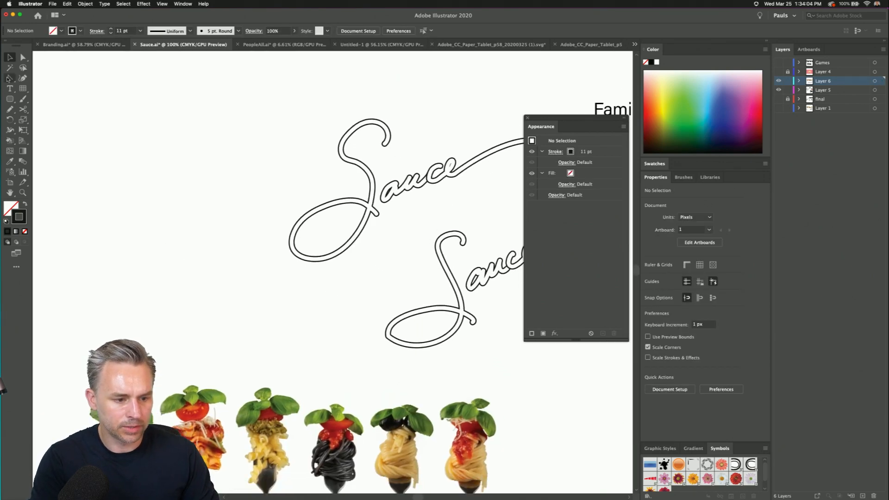
pyautogui.press('m')
pyautogui.moveTo(144, 192); pyautogui.dragTo(158, 263)
pyautogui.click(26, 206)
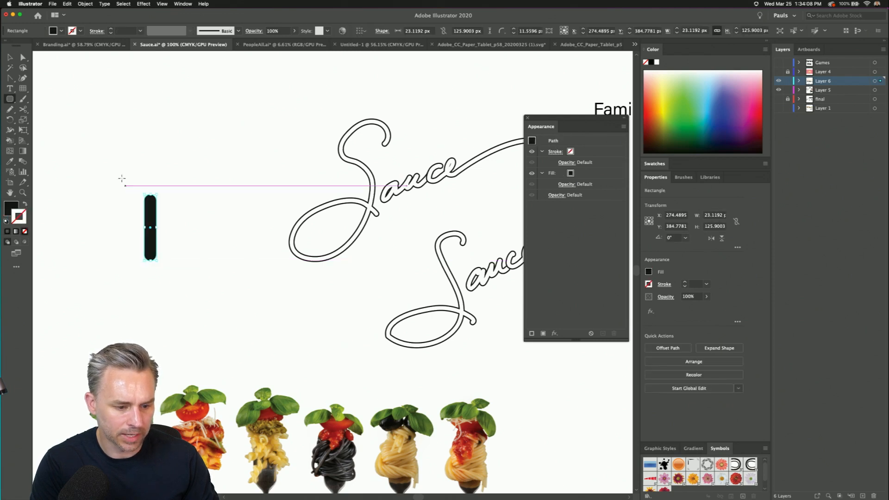
# - Duplicate the bar sideways at about 45.6 px spacing to make a row of four fork tines
pyautogui.press('v')
pyautogui.press('super+equal')
pyautogui.press('super+equal')
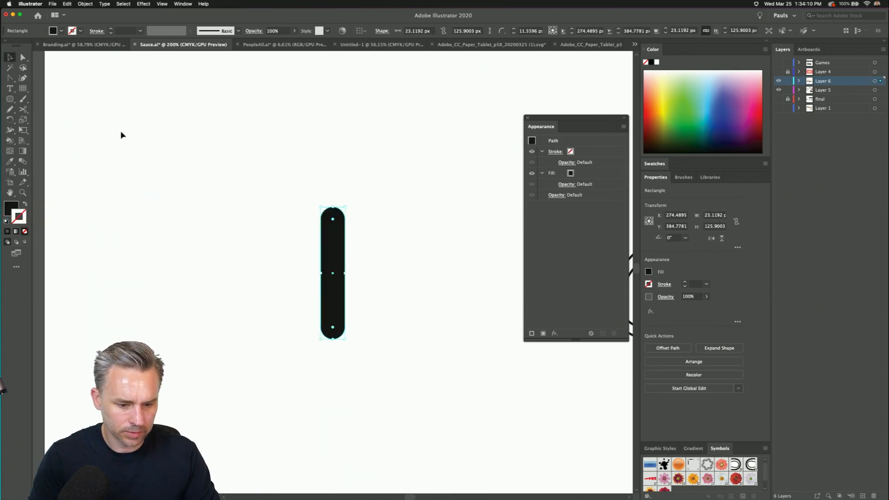
pyautogui.moveTo(228, 209); pyautogui.dragTo(169, 199)
pyautogui.moveTo(275, 260); pyautogui.dragTo(324, 260)
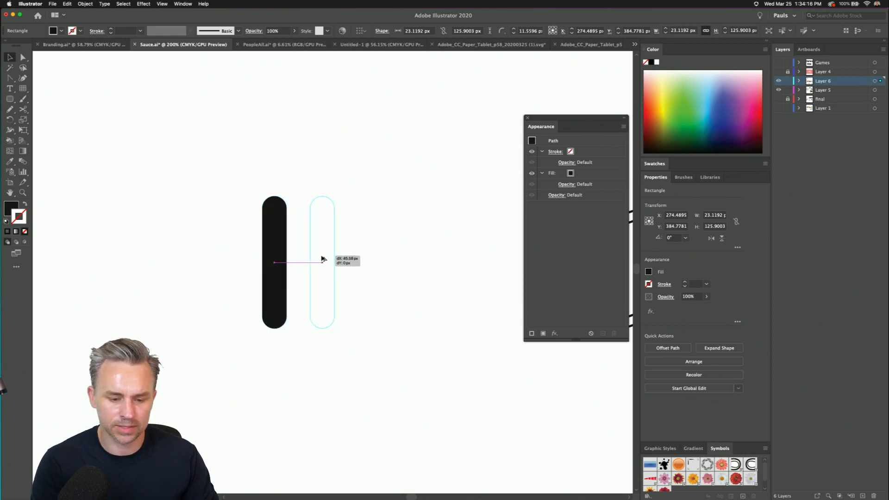
pyautogui.moveTo(323, 259); pyautogui.dragTo(323, 259)
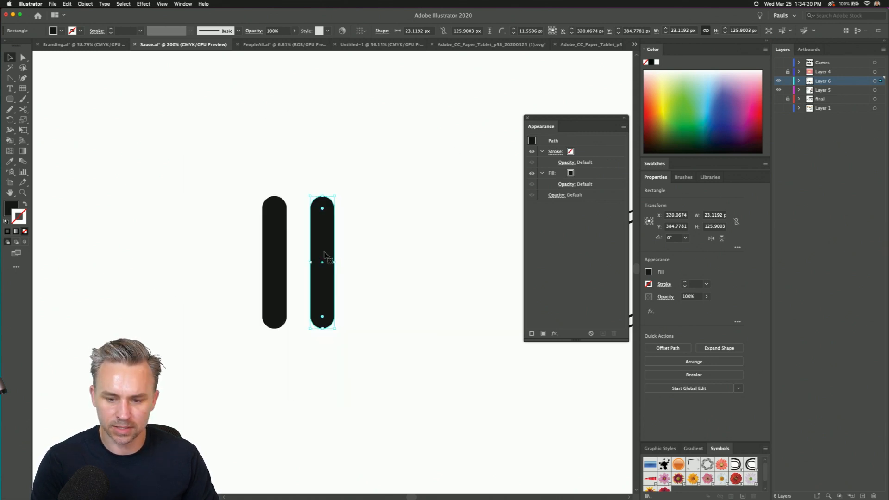
pyautogui.hotkey('ctrl', 'd')
pyautogui.hotkey('ctrl', 'd')
# - Lengthen all four tines to about 186 px by moving their upper anchor points up 60 px
pyautogui.moveTo(217, 158); pyautogui.dragTo(261, 195)
pyautogui.click(24, 57)
pyautogui.moveTo(166, 146); pyautogui.dragTo(474, 270)
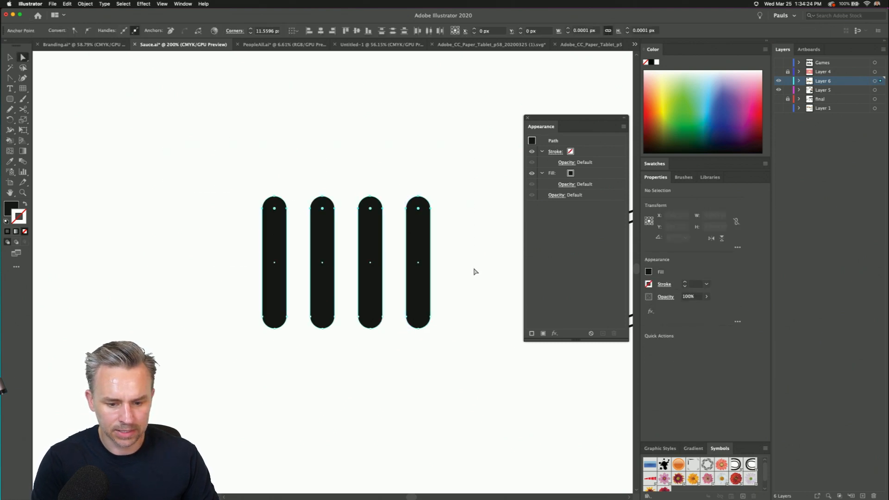
pyautogui.hotkey('shift', 'Up')
pyautogui.hotkey('shift', 'Up')
pyautogui.hotkey('shift', 'Up')
pyautogui.hotkey('shift', 'Up')
pyautogui.hotkey('shift', 'Up')
pyautogui.hotkey('shift', 'Up')
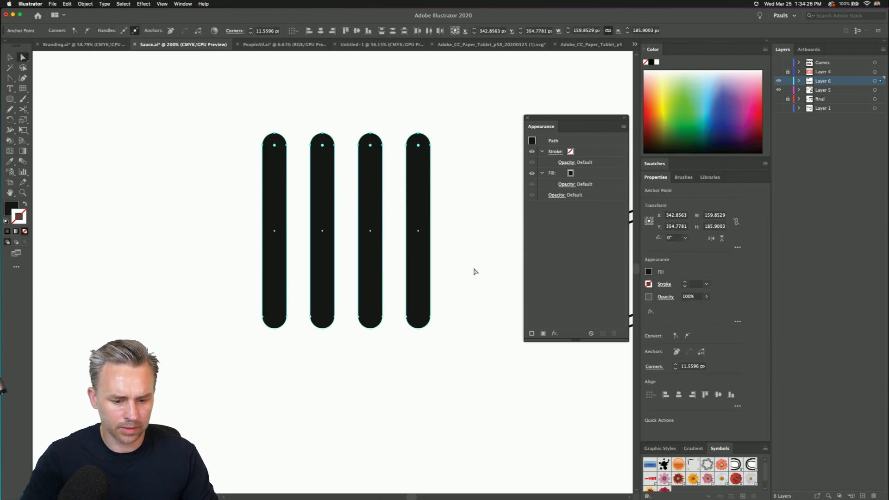
# - Draw a rounded rectangle about 160 by 90 px over the tines' lower ends as the fork's base
pyautogui.press('m')
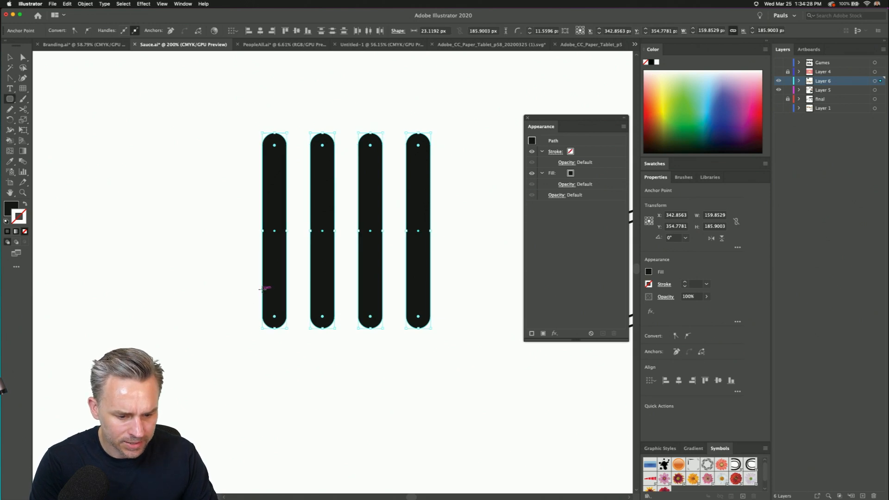
pyautogui.moveTo(263, 289); pyautogui.dragTo(418, 376)
pyautogui.moveTo(433, 385); pyautogui.dragTo(431, 386)
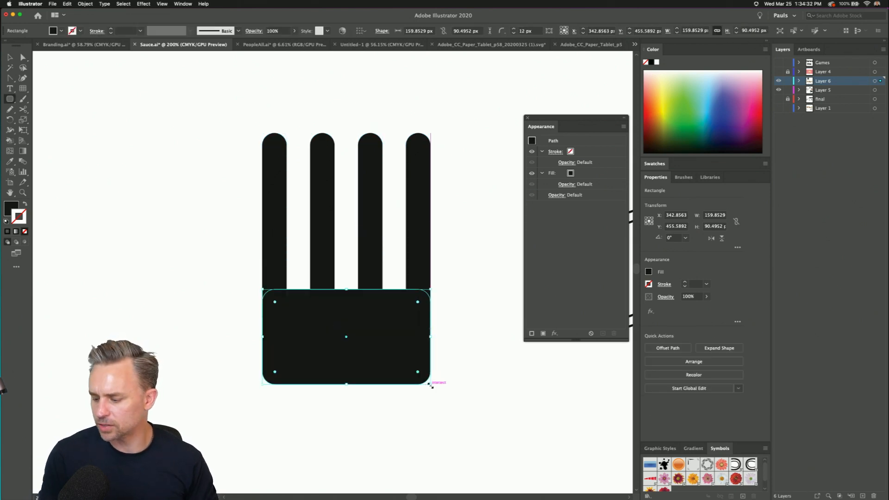
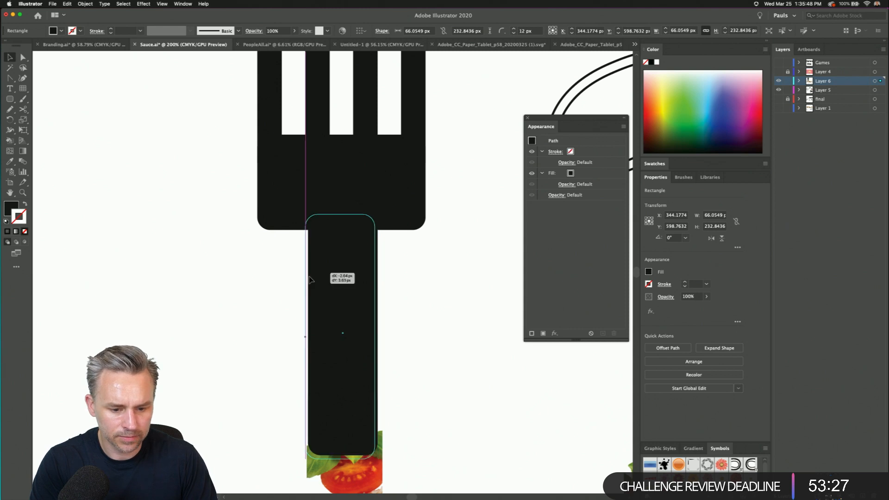
# - Group the four tines and align them, the base and the handle on a common horizontal centre
pyautogui.moveTo(208, 170); pyautogui.dragTo(273, 211)
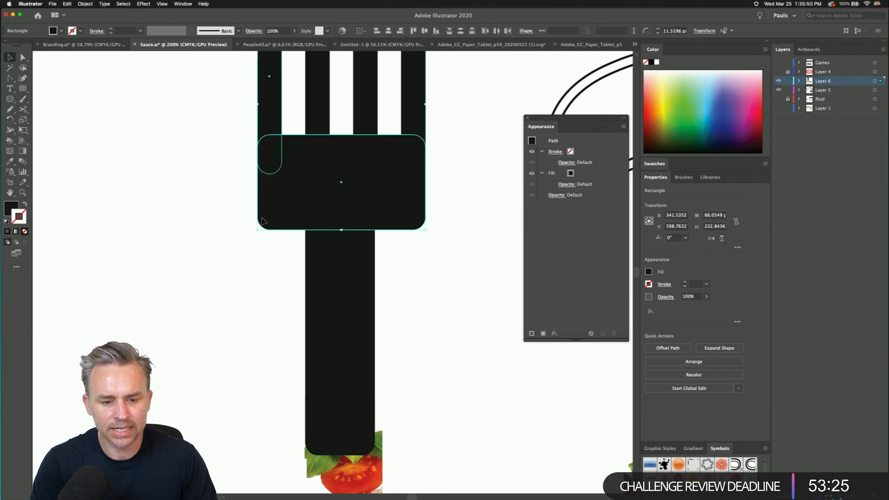
pyautogui.moveTo(217, 87); pyautogui.dragTo(414, 109)
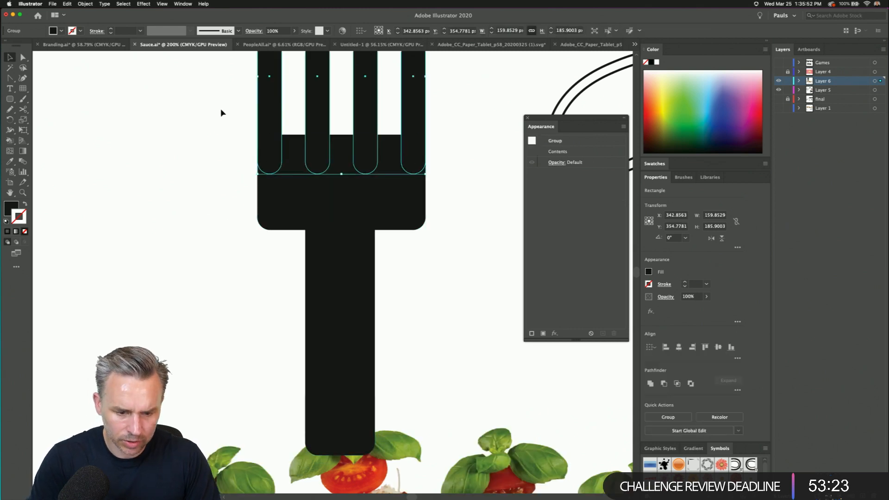
pyautogui.moveTo(220, 111); pyautogui.dragTo(461, 302)
pyautogui.click(388, 31)
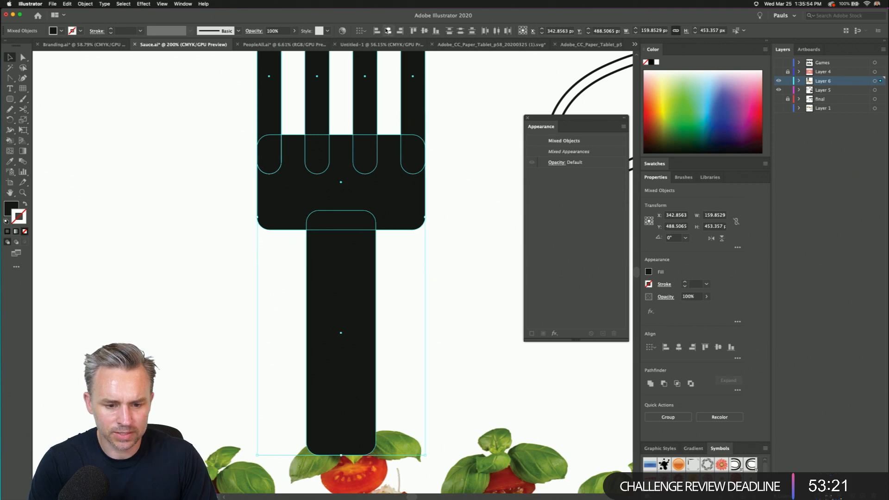
# - Fill all parts of the fork with the Black swatch and leave them without a stroke
pyautogui.moveTo(221, 96); pyautogui.dragTo(443, 280)
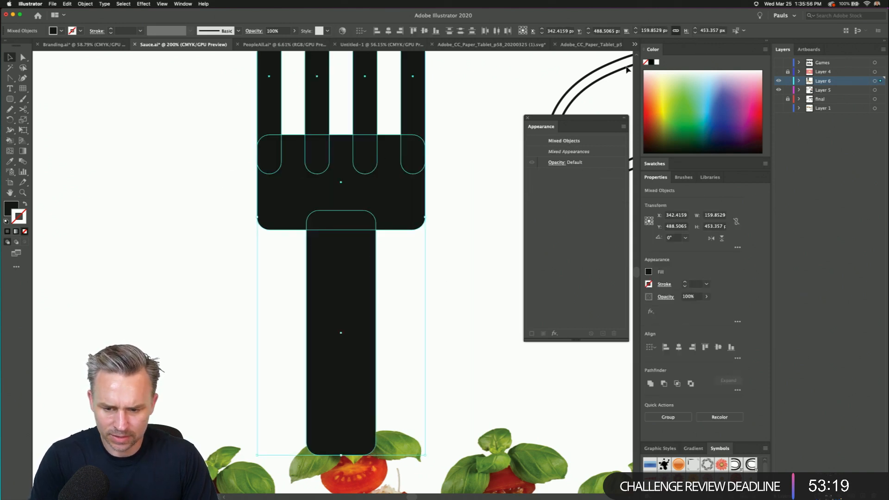
pyautogui.doubleClick(673, 54)
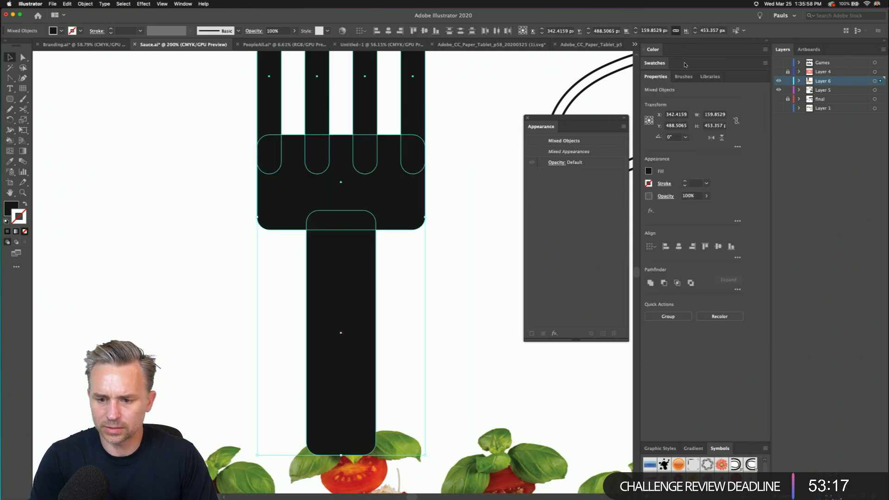
pyautogui.click(684, 64)
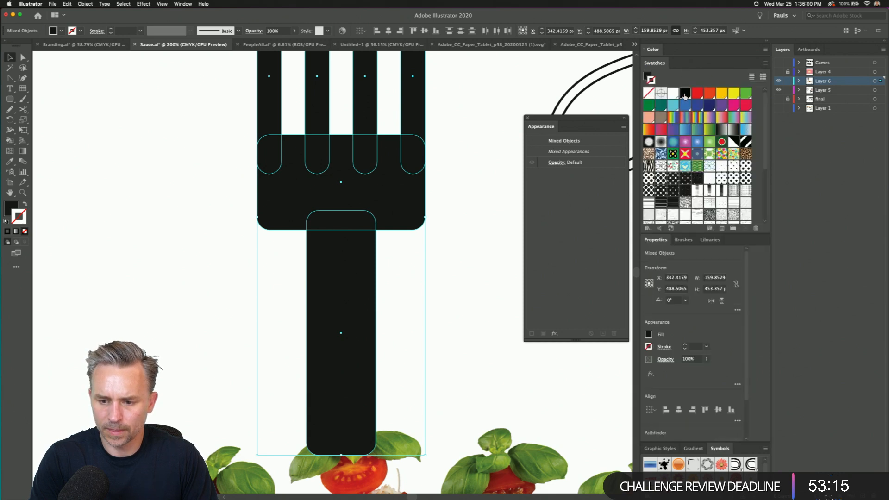
pyautogui.click(685, 94)
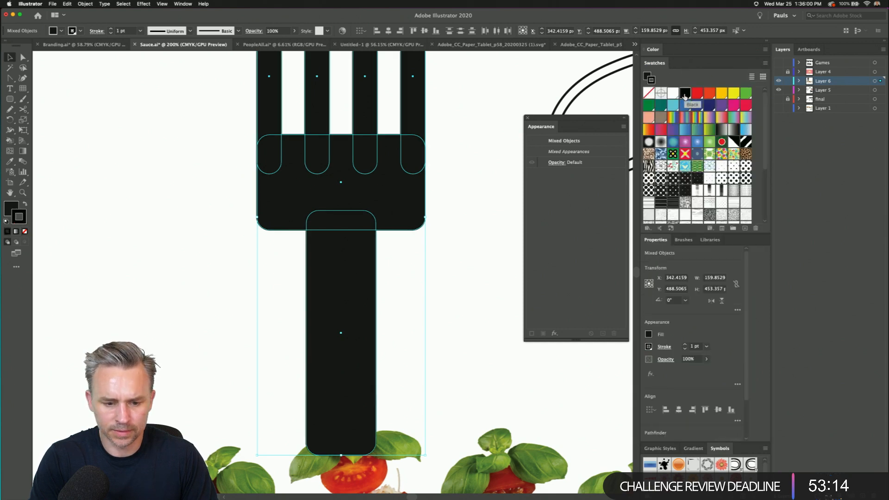
pyautogui.click(25, 204)
pyautogui.click(25, 232)
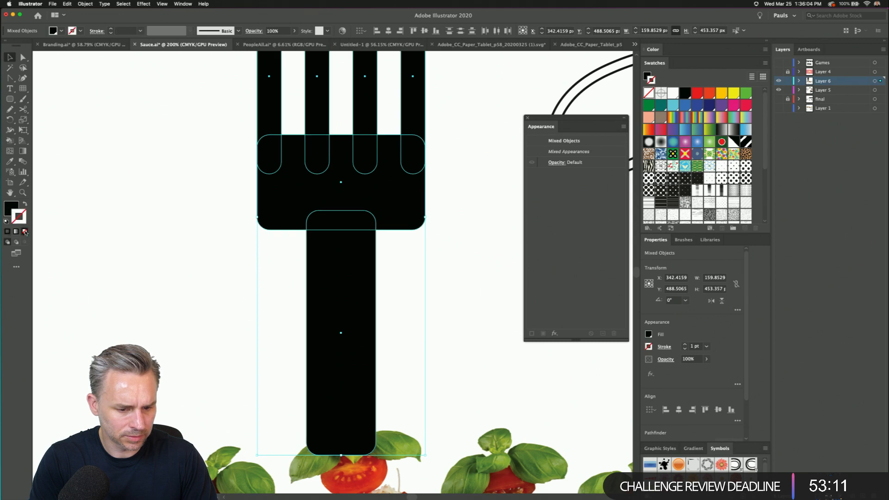
pyautogui.click(212, 188)
# - Round the two lower corners of the fork's base to a radius of about 59 px
pyautogui.scroll(3, 214, 248)
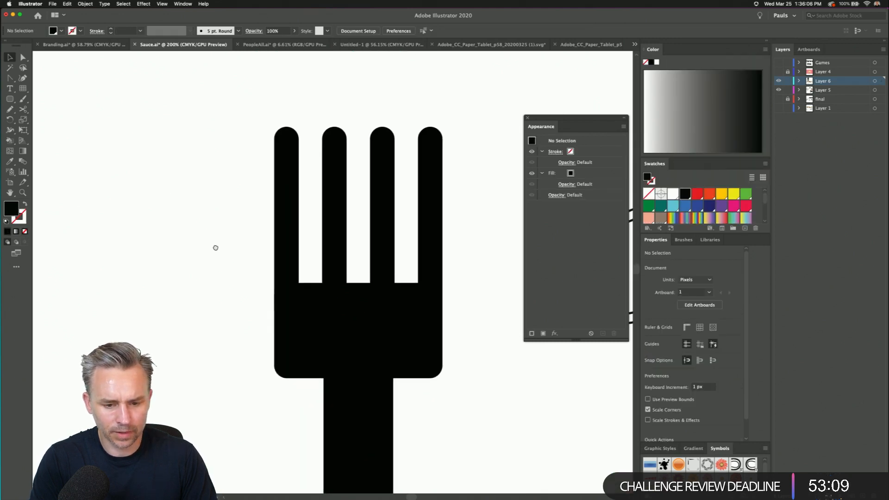
pyautogui.scroll(-3, 237, 282)
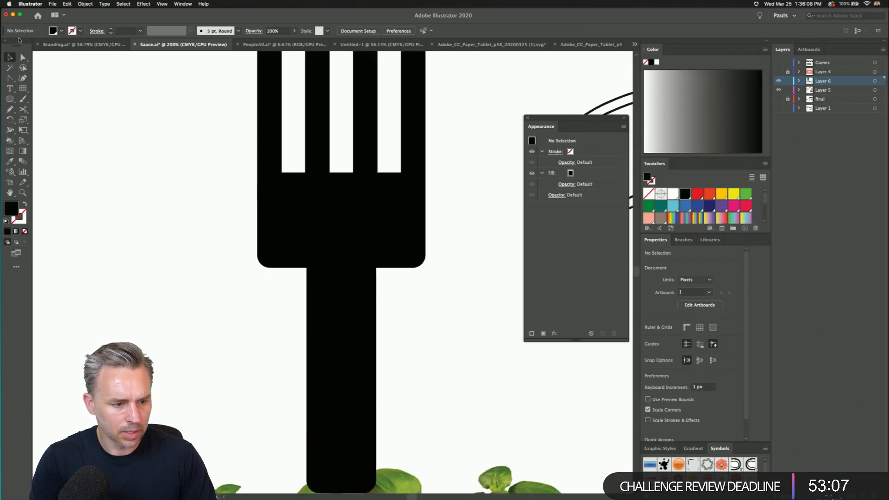
pyautogui.press('a')
pyautogui.moveTo(262, 286); pyautogui.dragTo(267, 306)
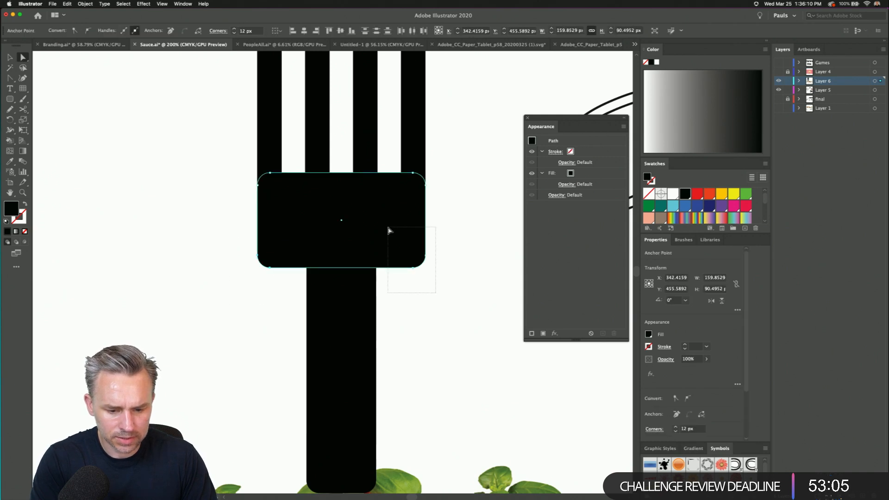
pyautogui.moveTo(414, 258); pyautogui.dragTo(395, 179)
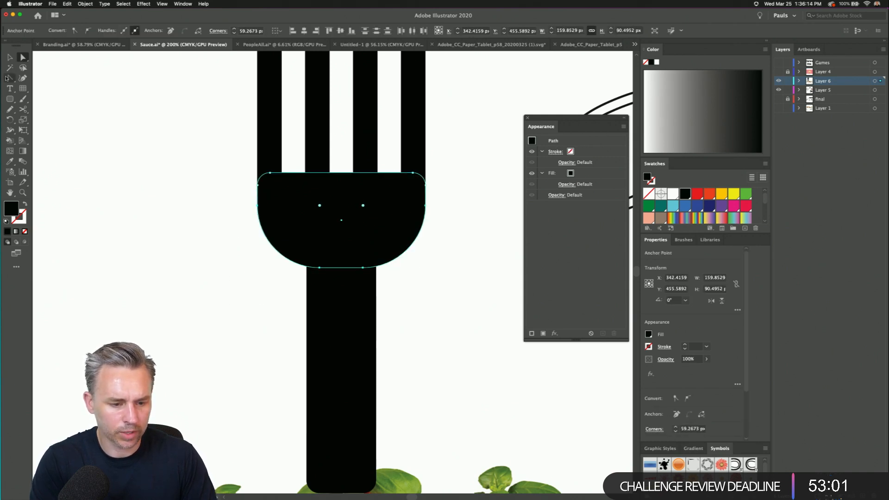
# - Narrow the fork's handle to about 40 px wide, keeping it centred under the base
pyautogui.click(10, 57)
pyautogui.press('super+1')
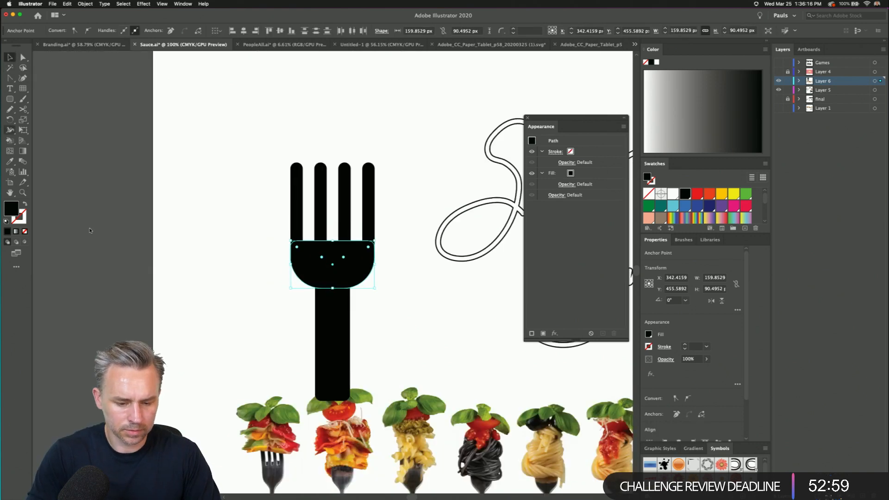
pyautogui.click(228, 312)
pyautogui.click(332, 363)
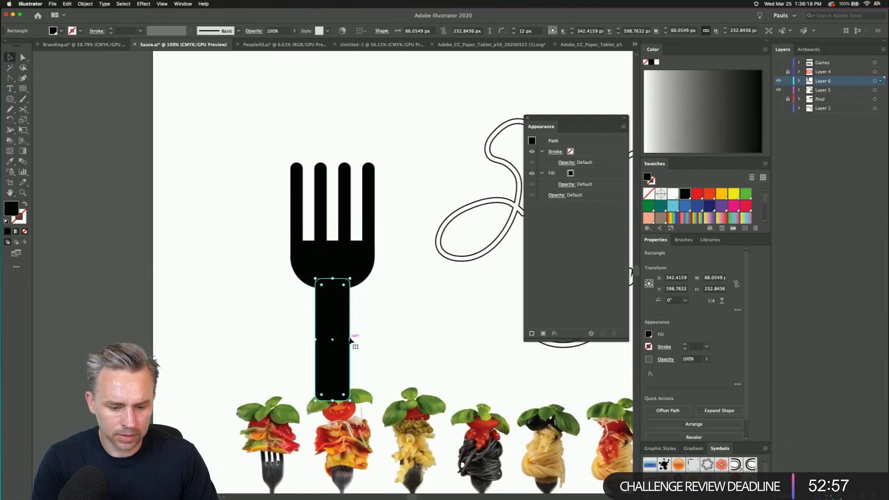
pyautogui.moveTo(349, 340)
pyautogui.mouseDown()
pyautogui.moveTo(362, 340)
pyautogui.moveTo(345, 340)
pyautogui.mouseUp()
pyautogui.press('super+z')
pyautogui.scroll(-5, 298, 204)
pyautogui.hscroll(-2, 298, 205)
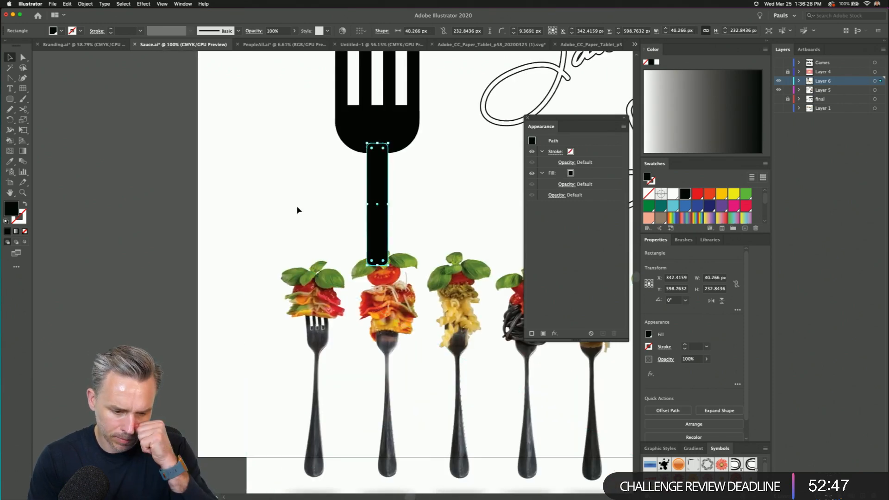
# - Unite the fork's tines, base and handle into a single shape
pyautogui.scroll(3, 241, 149)
pyautogui.hscroll(1, 240, 149)
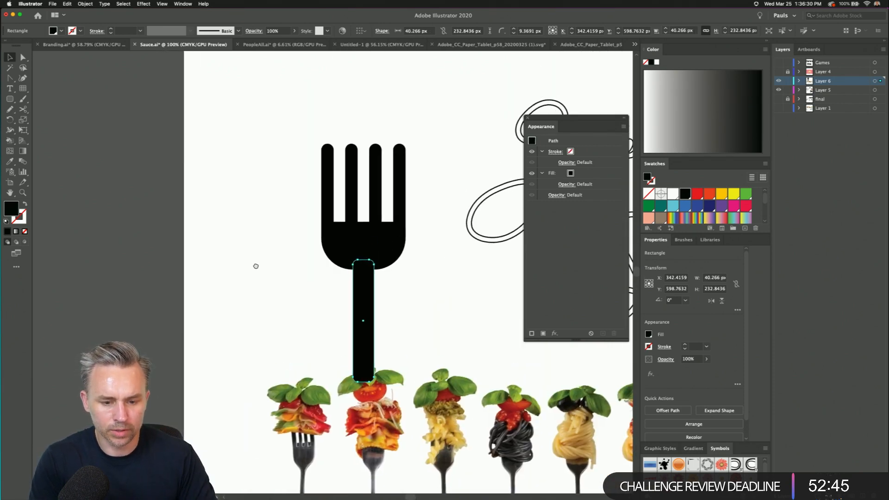
pyautogui.click(157, 183)
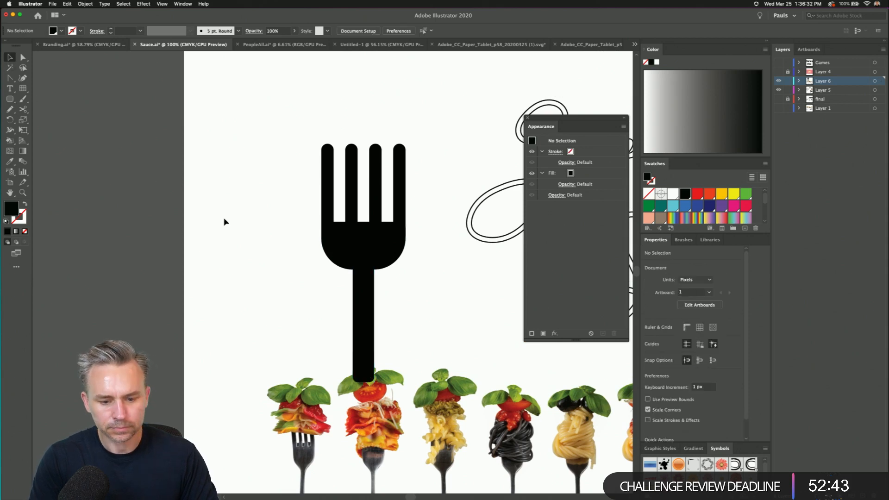
pyautogui.moveTo(263, 170); pyautogui.dragTo(425, 331)
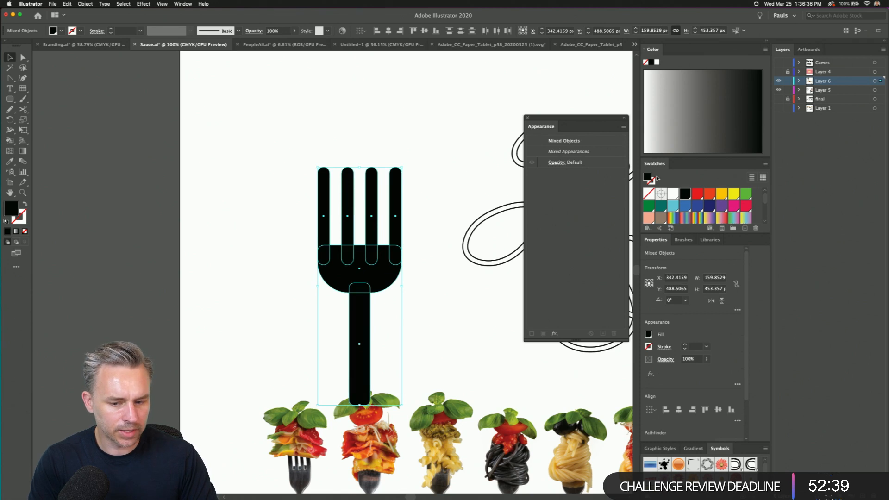
pyautogui.scroll(-3, 672, 407)
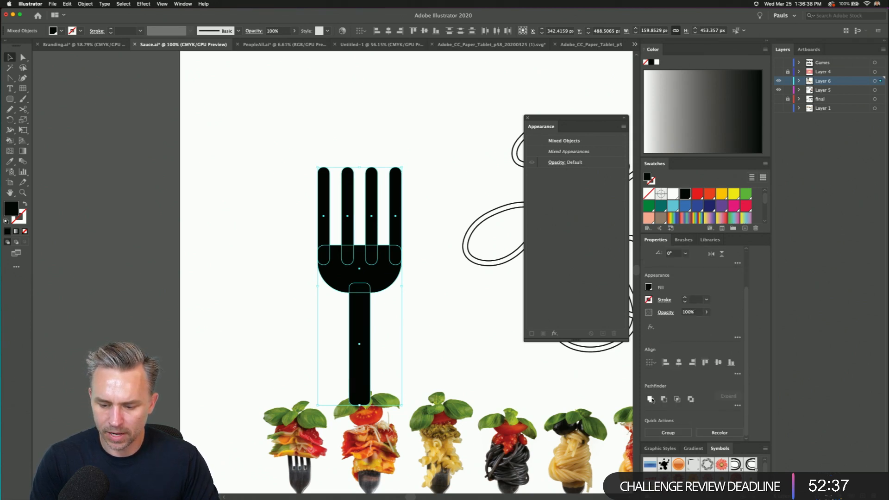
pyautogui.click(652, 399)
# - Round the inner corners at the bottom of the three gaps between the tines to a radius of about 11.23 px
pyautogui.click(23, 56)
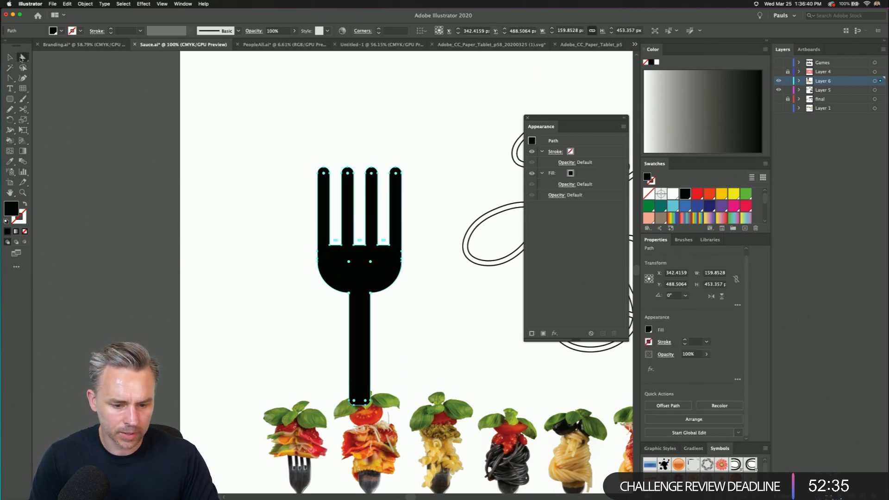
pyautogui.press('super+equal')
pyautogui.press('super+equal')
pyautogui.press('super+equal')
pyautogui.moveTo(162, 164); pyautogui.dragTo(179, 289)
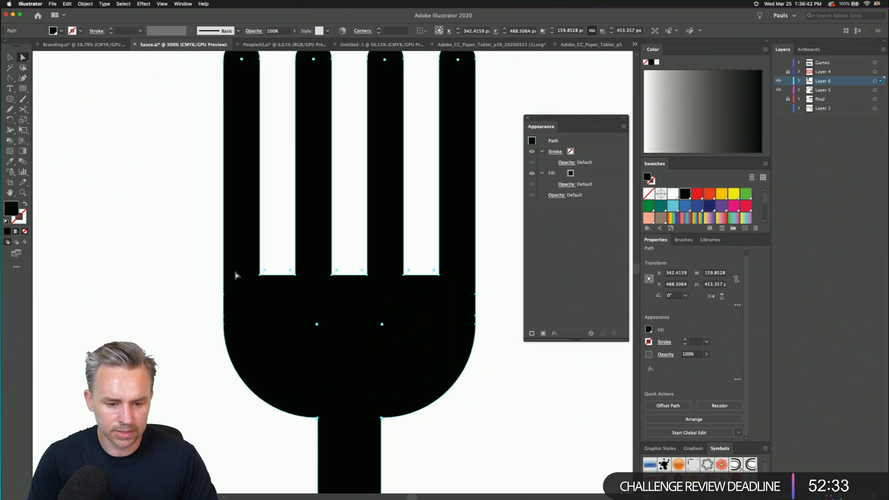
pyautogui.moveTo(179, 235); pyautogui.dragTo(512, 284)
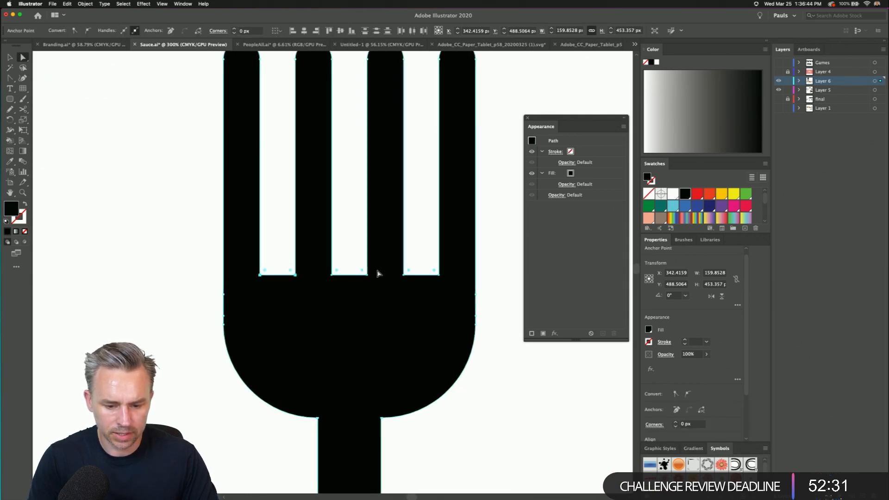
pyautogui.moveTo(409, 273); pyautogui.dragTo(395, 207)
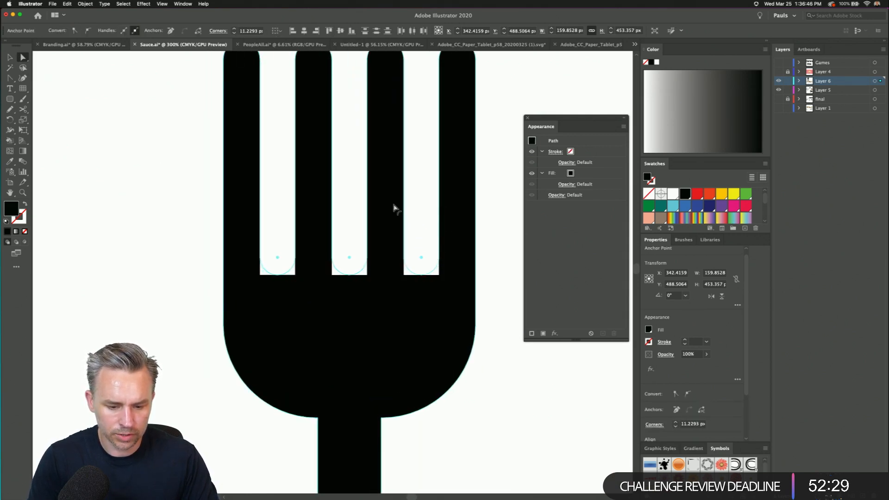
# - Try to round the two inner corners where the fork's handle meets the base
pyautogui.moveTo(246, 237); pyautogui.dragTo(245, 91)
pyautogui.moveTo(262, 315); pyautogui.dragTo(441, 239)
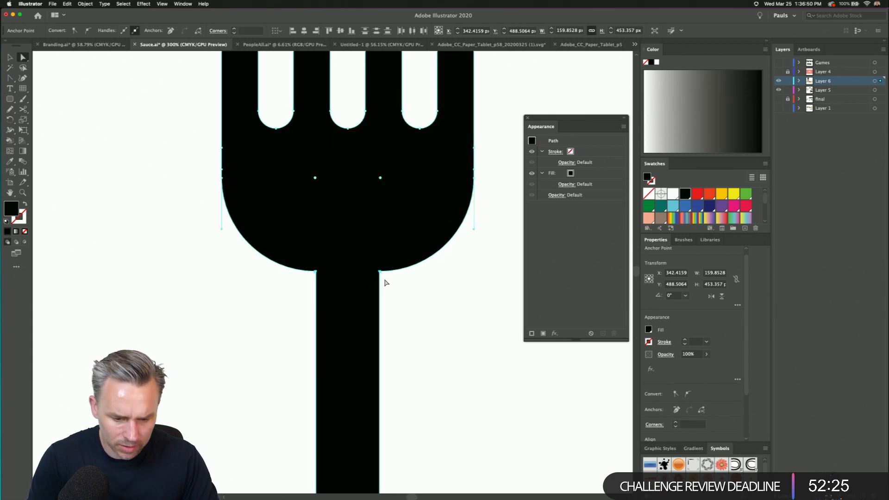
pyautogui.moveTo(381, 273); pyautogui.dragTo(429, 321)
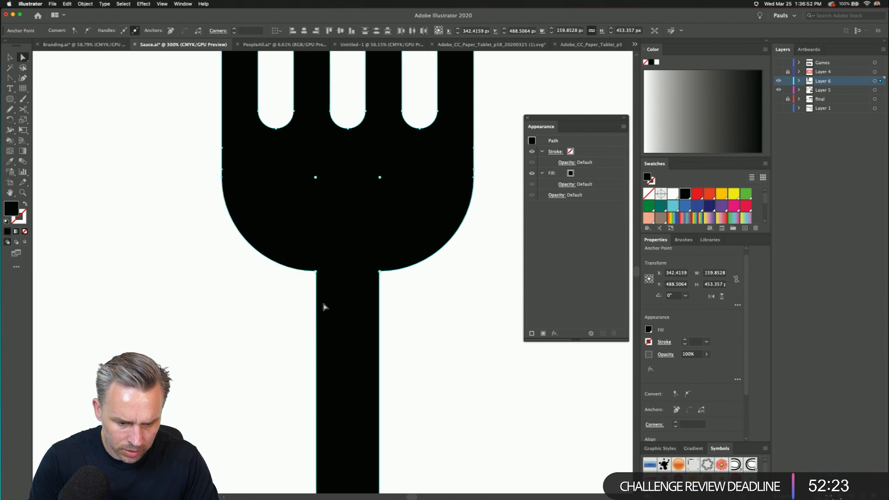
pyautogui.press('super+shift+a')
pyautogui.click(380, 271)
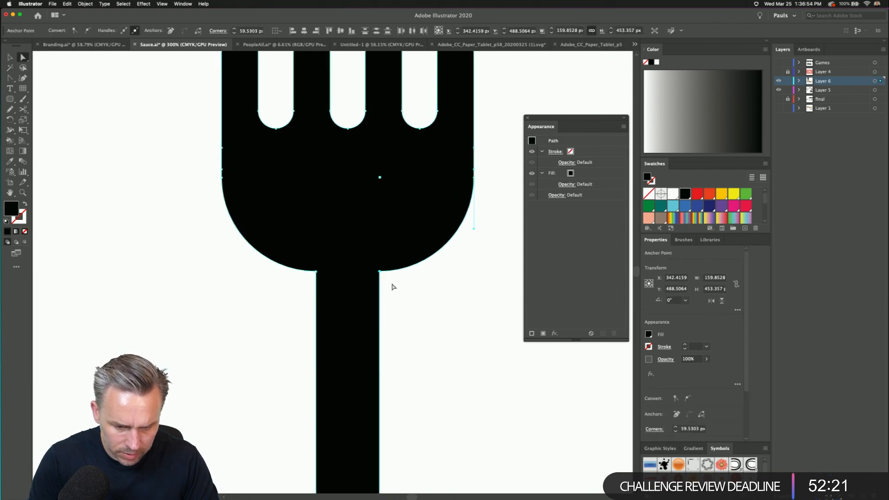
pyautogui.moveTo(411, 316); pyautogui.dragTo(274, 255)
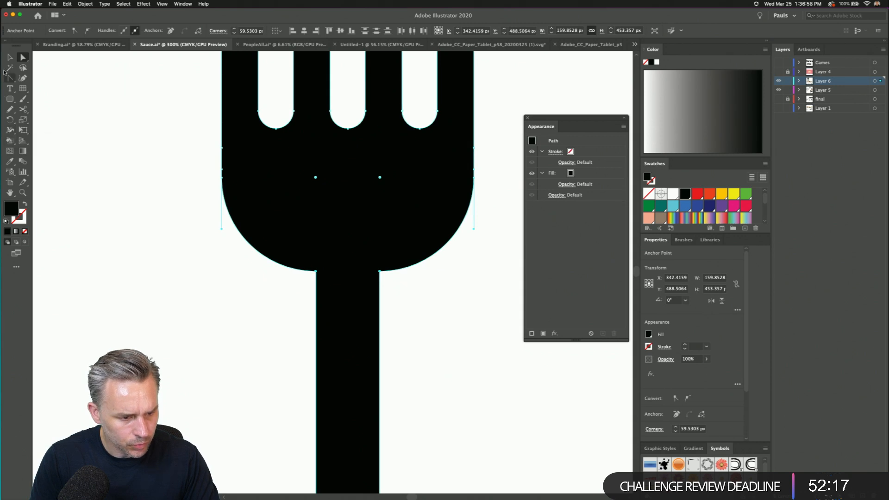
pyautogui.click(9, 57)
pyautogui.click(246, 290)
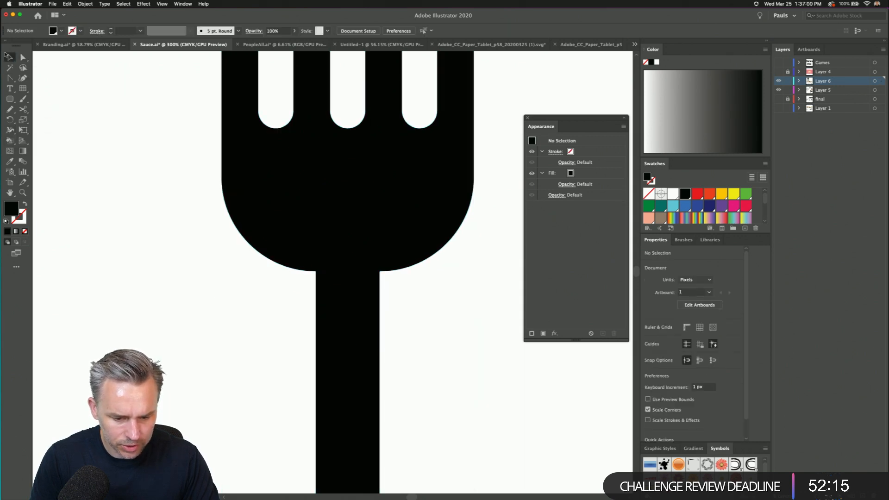
pyautogui.press('a')
pyautogui.click(339, 255)
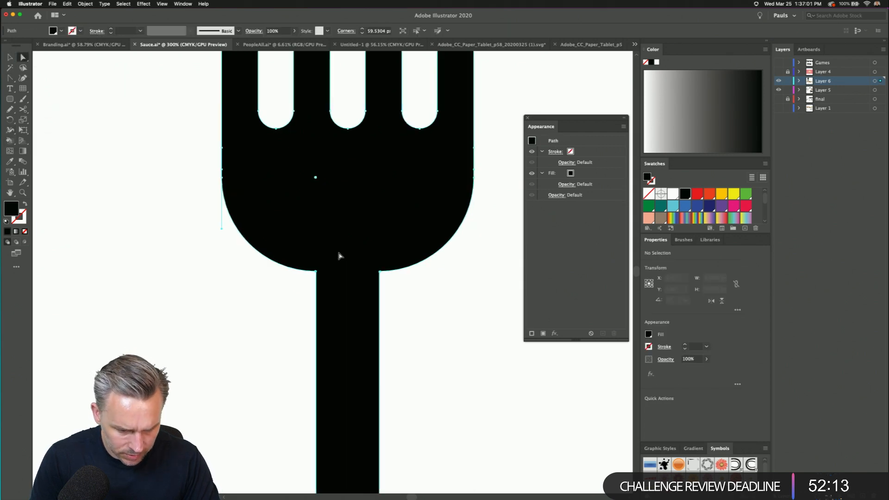
# - Set the colour of Layer 6 to Medium Blue
pyautogui.doubleClick(853, 83)
pyautogui.click(56, 61)
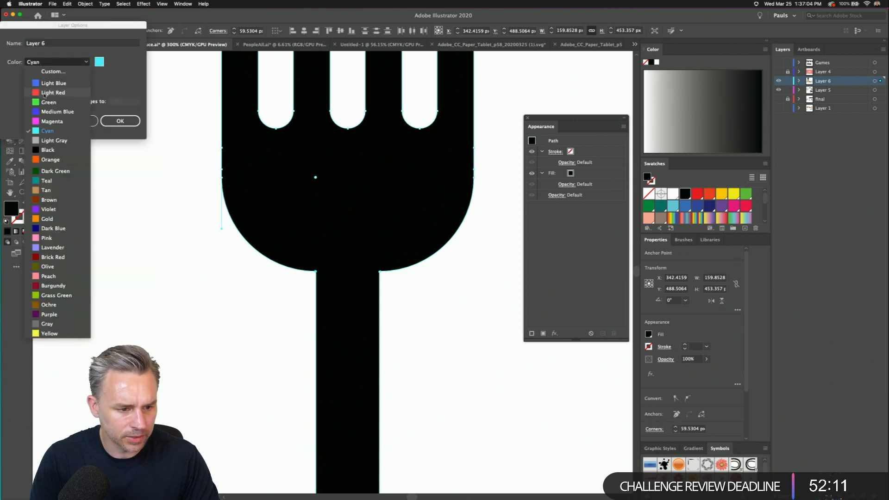
pyautogui.click(48, 115)
pyautogui.click(120, 121)
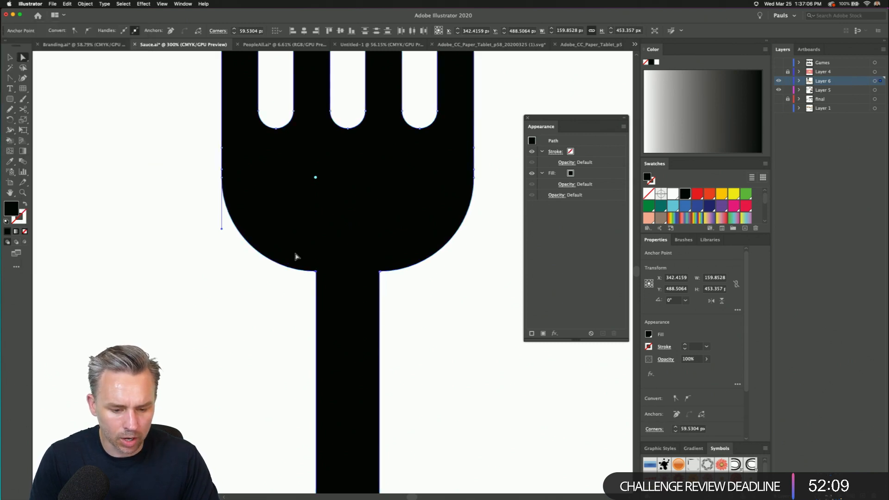
# - Delete the extra anchor point at each corner where the handle meets the base, and deselect the fork
pyautogui.press('super+equal')
pyautogui.press('super+equal')
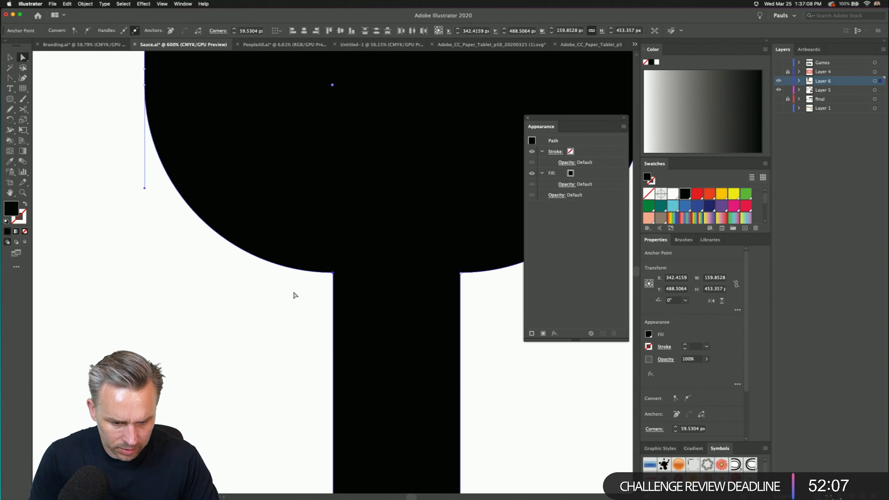
pyautogui.moveTo(289, 293); pyautogui.dragTo(252, 295)
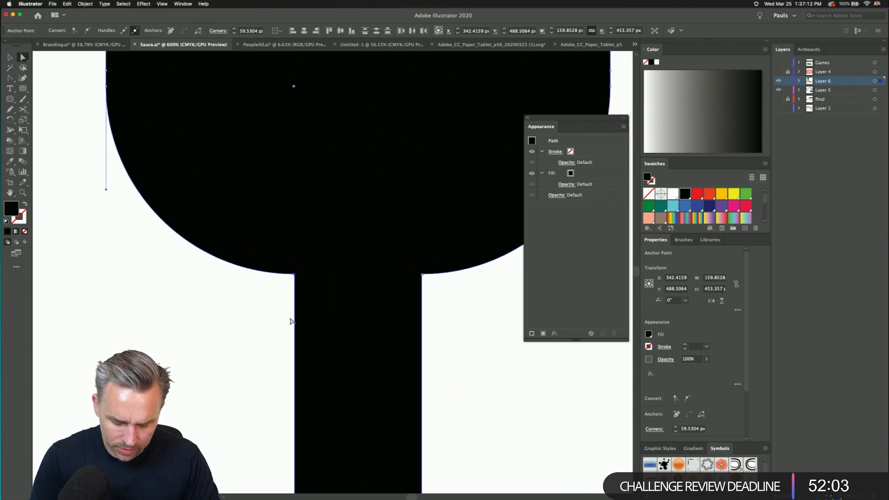
pyautogui.hotkey('shift', 'c')
pyautogui.click(295, 275)
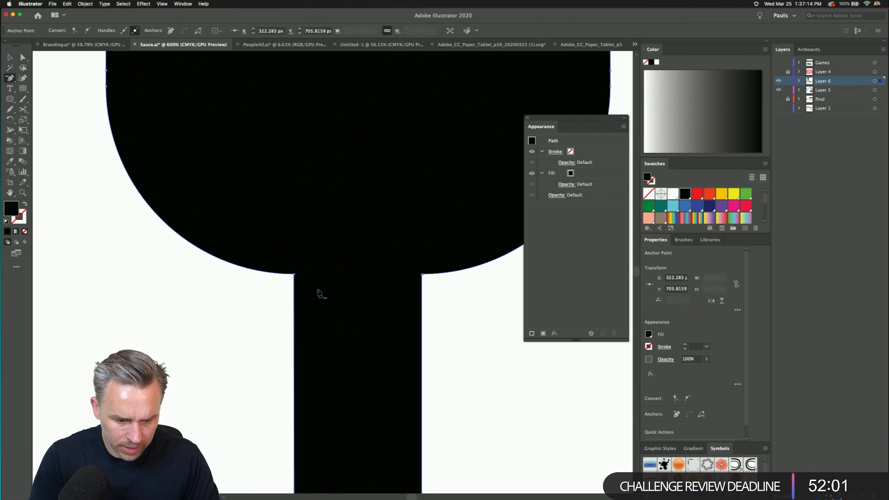
pyautogui.click(422, 275)
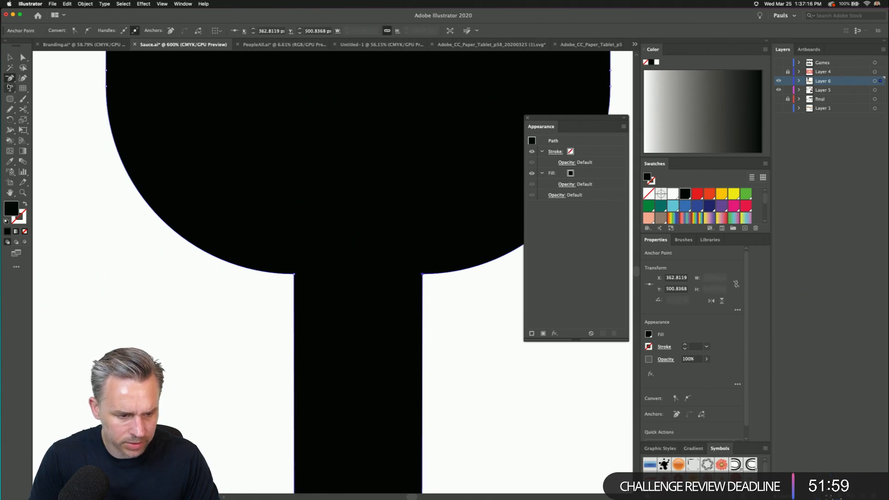
pyautogui.click(23, 58)
pyautogui.click(309, 264)
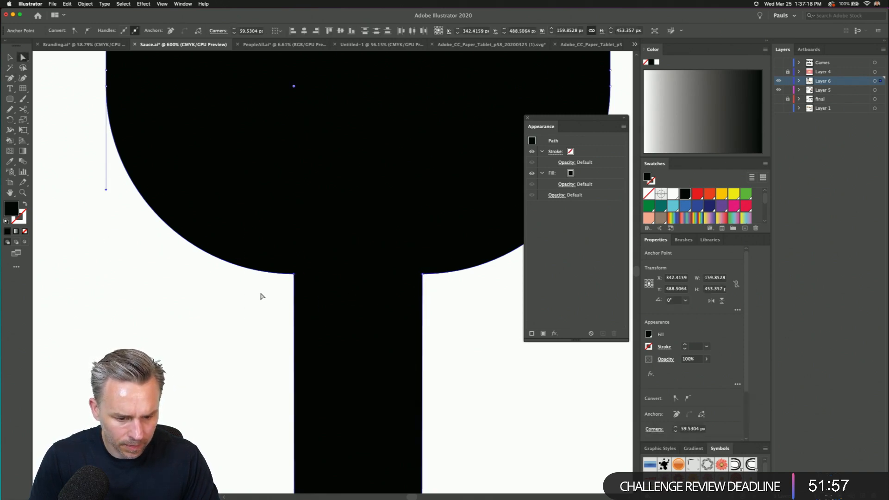
pyautogui.press('super+minus')
pyautogui.press('super+minus')
pyautogui.press('super+minus')
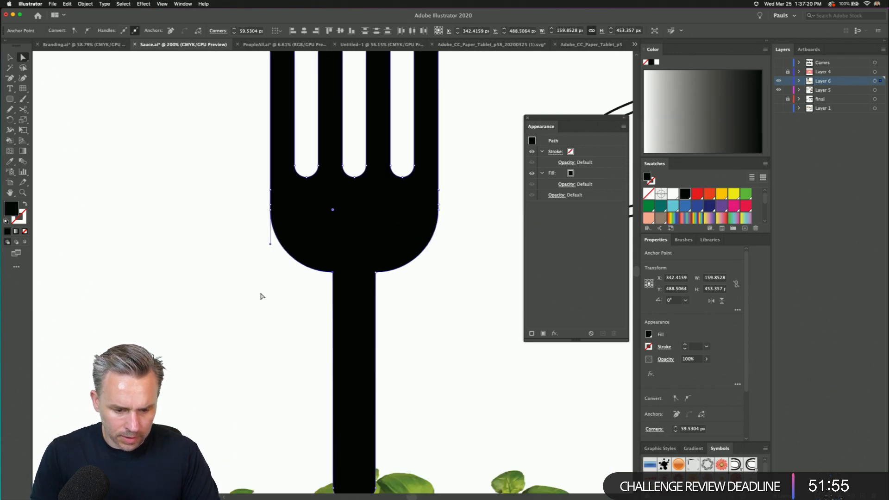
pyautogui.click(249, 319)
# - Move the fork up so it sits clear above the pasta forks image
pyautogui.click(9, 57)
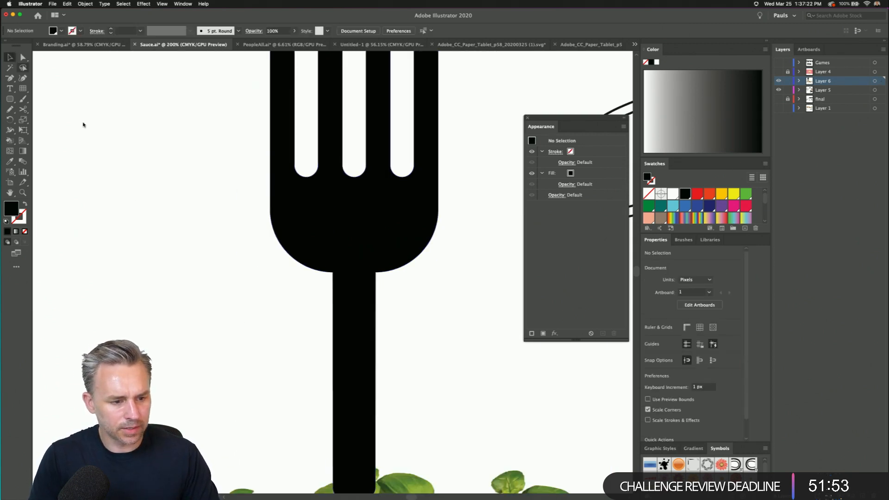
pyautogui.press('super+minus')
pyautogui.press('super+minus')
pyautogui.press('super+minus')
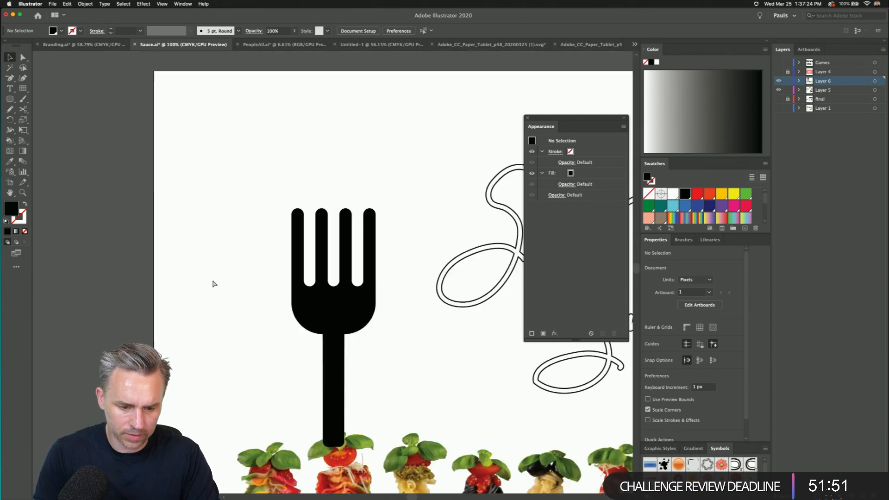
pyautogui.press('p')
pyautogui.click(10, 57)
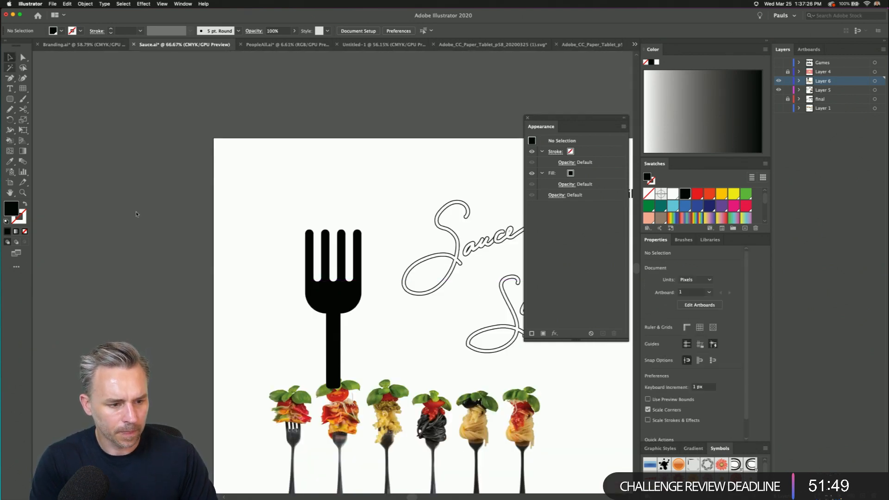
pyautogui.moveTo(341, 295); pyautogui.dragTo(327, 255)
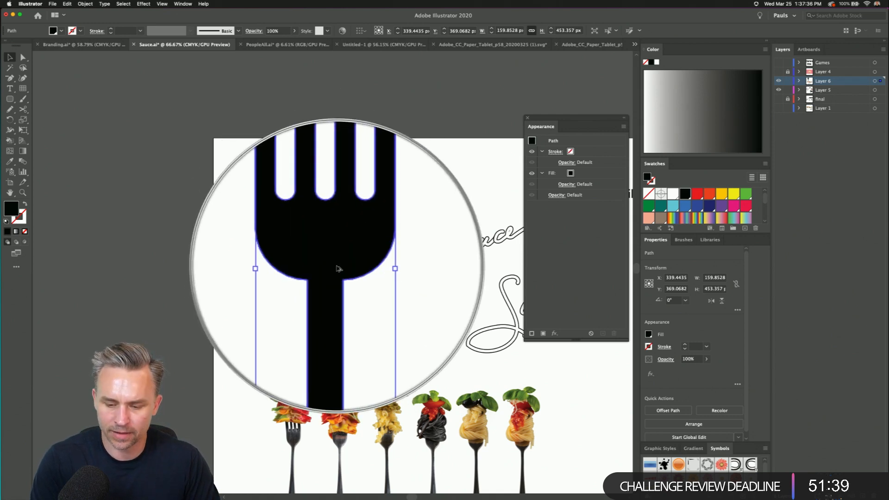
# - Dock the floating Appearance panel with the Graphic Styles and Symbols group, and collapse the Color and Swatches panels
pyautogui.moveTo(547, 131); pyautogui.dragTo(735, 449)
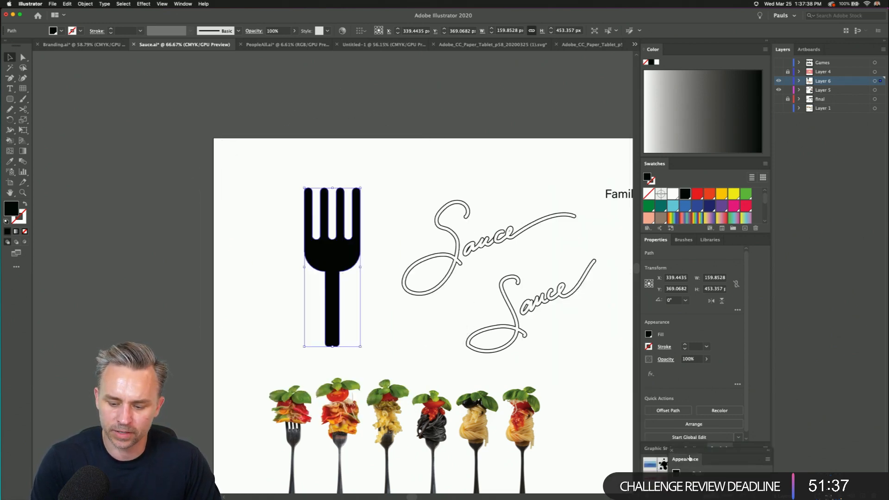
pyautogui.doubleClick(703, 53)
pyautogui.doubleClick(705, 64)
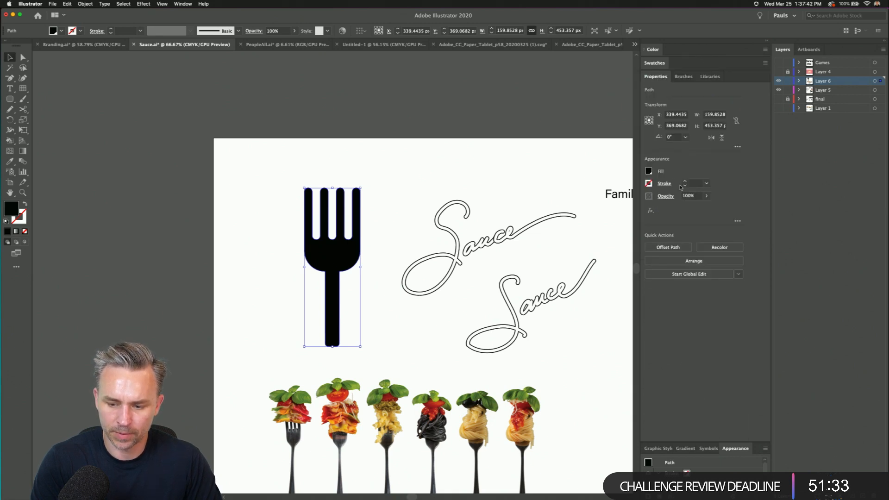
# - Delete the linked pasta forks reference image from the artboard
pyautogui.moveTo(419, 186); pyautogui.dragTo(487, 255)
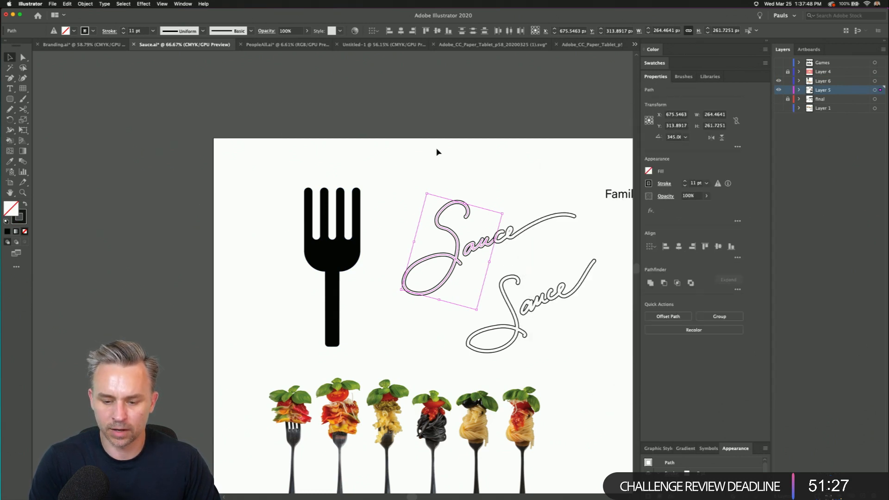
pyautogui.click(371, 122)
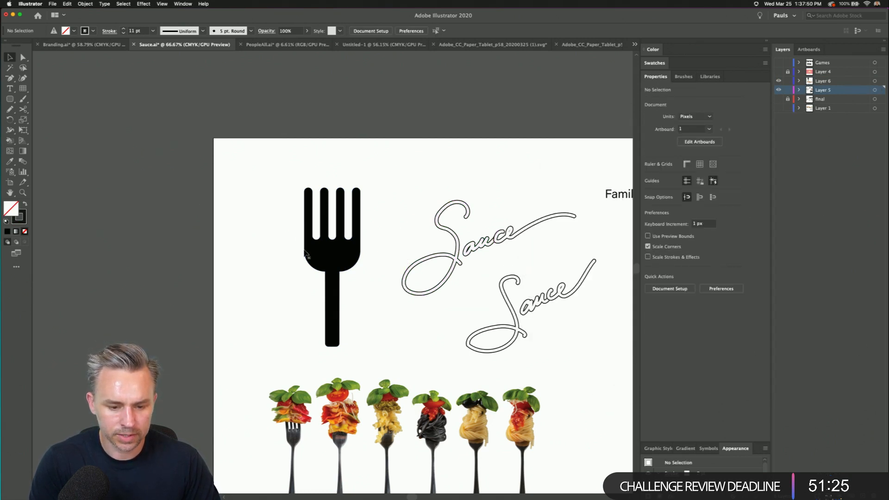
pyautogui.click(396, 442)
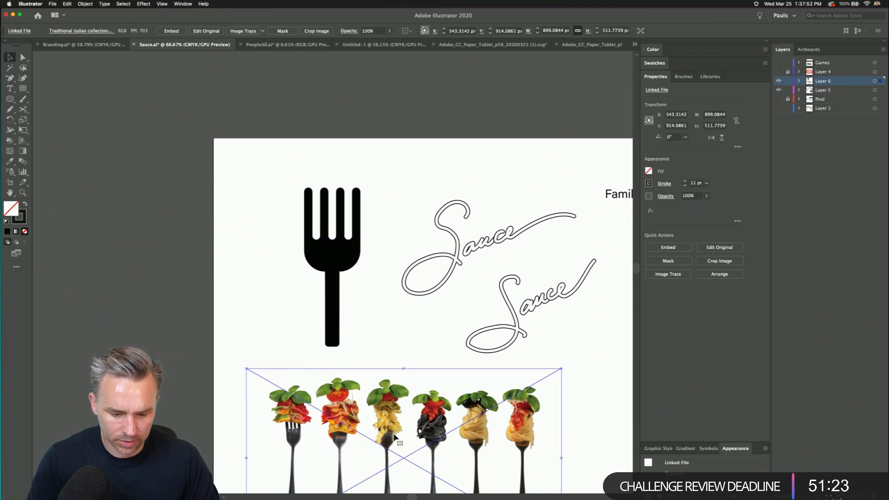
pyautogui.moveTo(395, 437); pyautogui.dragTo(403, 406)
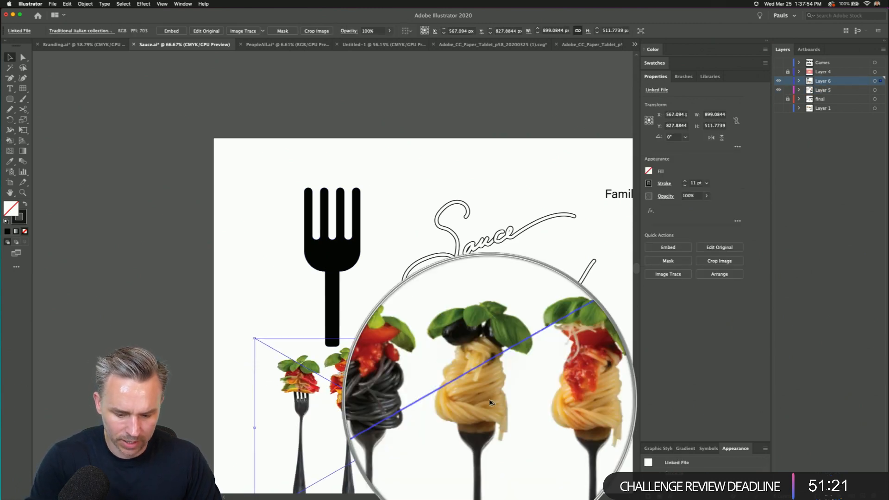
pyautogui.press('Delete')
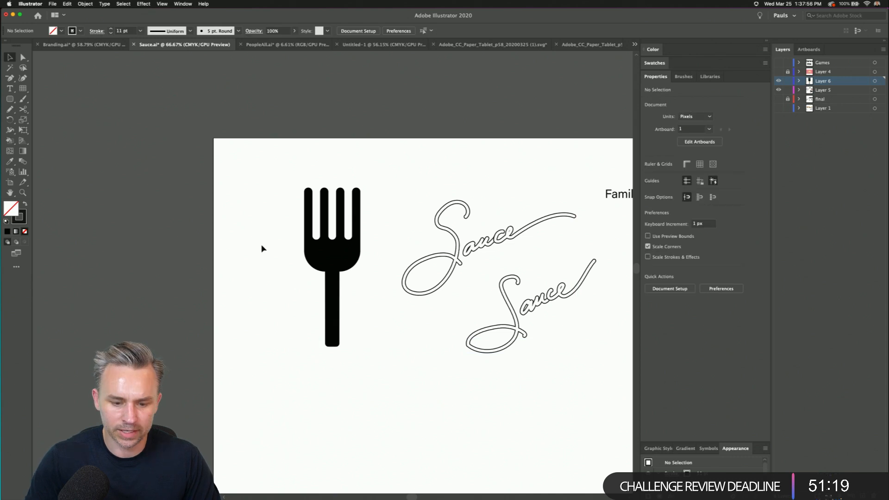
# - Move the fork down below the upper Sauce wordmark, to about X 494 px and Y 694 px
pyautogui.moveTo(271, 163); pyautogui.dragTo(362, 412)
pyautogui.moveTo(309, 256); pyautogui.dragTo(315, 368)
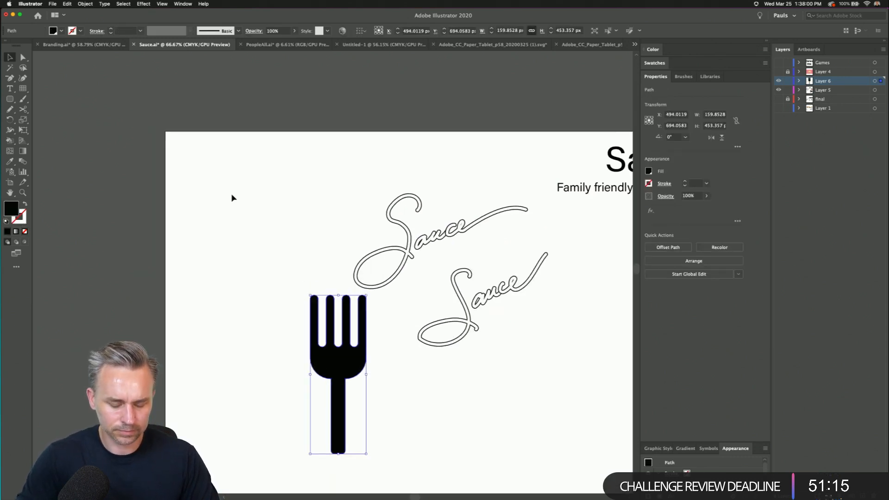
pyautogui.press('super+plus')
pyautogui.press('super+plus')
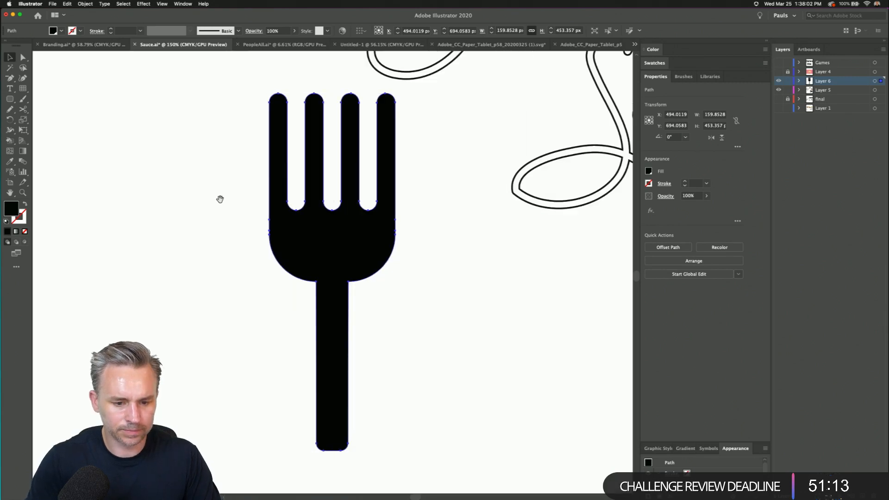
# - Draw a horizontal straight line about 252 px long across the fork's tines, extending past both sides
pyautogui.scroll(3, 208, 232)
pyautogui.click(196, 251)
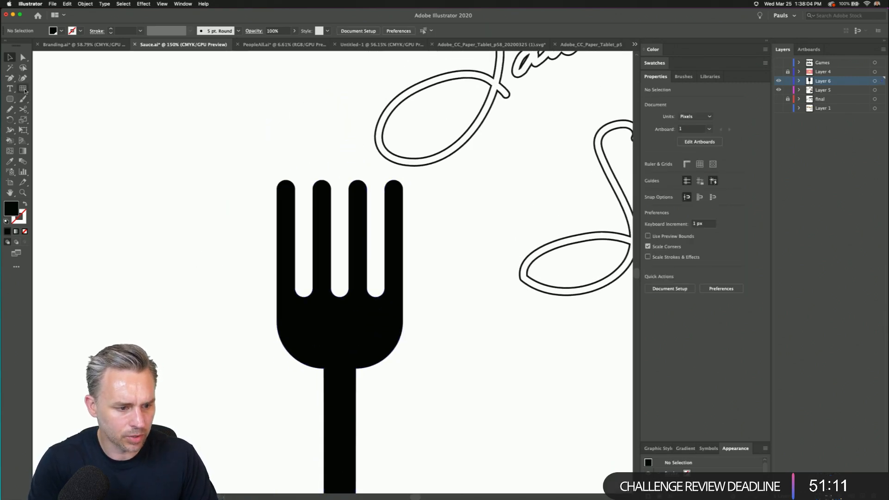
pyautogui.moveTo(23, 88); pyautogui.dragTo(51, 88)
pyautogui.moveTo(252, 220); pyautogui.dragTo(452, 220)
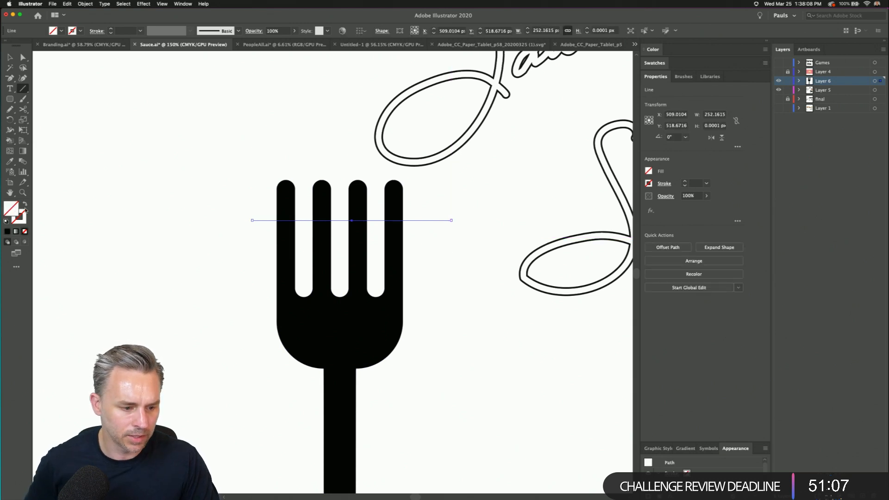
# - Copy the upper Sauce wordmark's outlined stroke appearance onto the line across the fork with the Eyedropper
pyautogui.press('i')
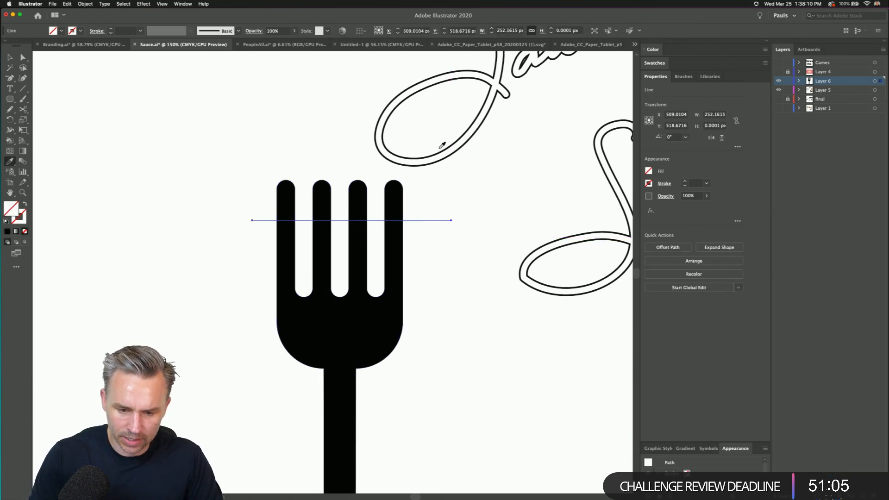
pyautogui.click(445, 152)
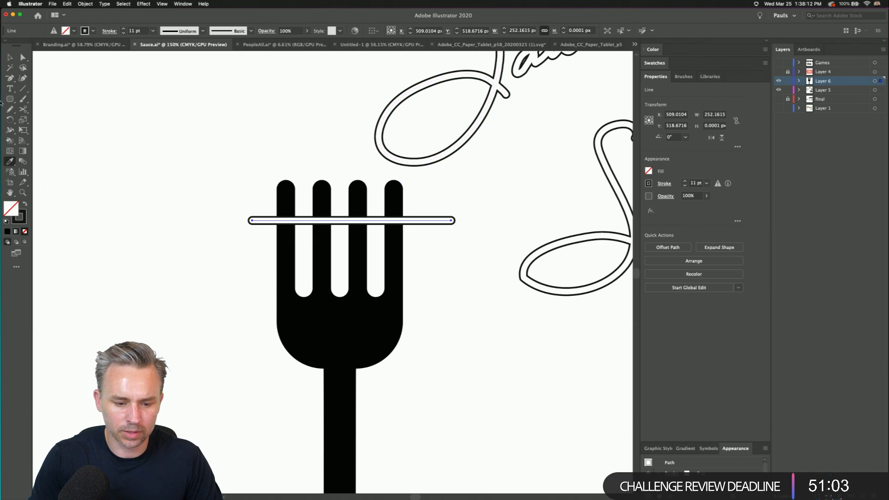
pyautogui.press('v')
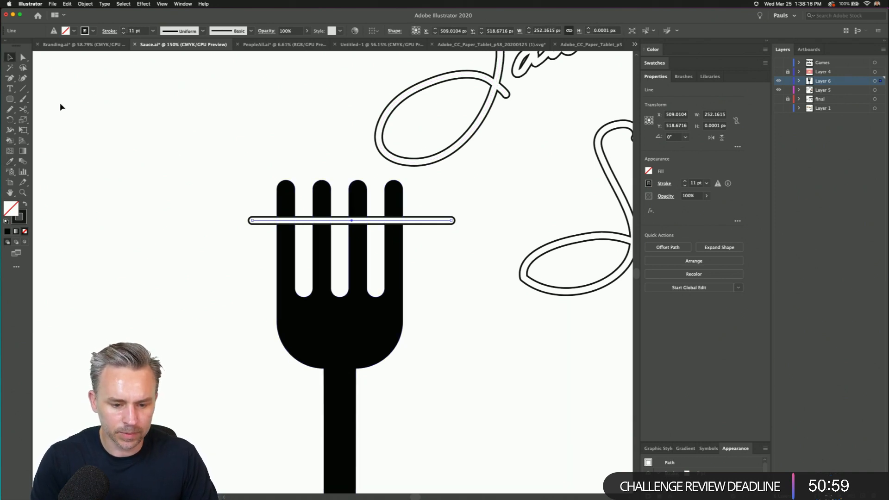
# - Shorten the line across the tines by moving its right end point 30 px inward, to about X 605 px
pyautogui.click(26, 58)
pyautogui.moveTo(472, 209); pyautogui.dragTo(429, 276)
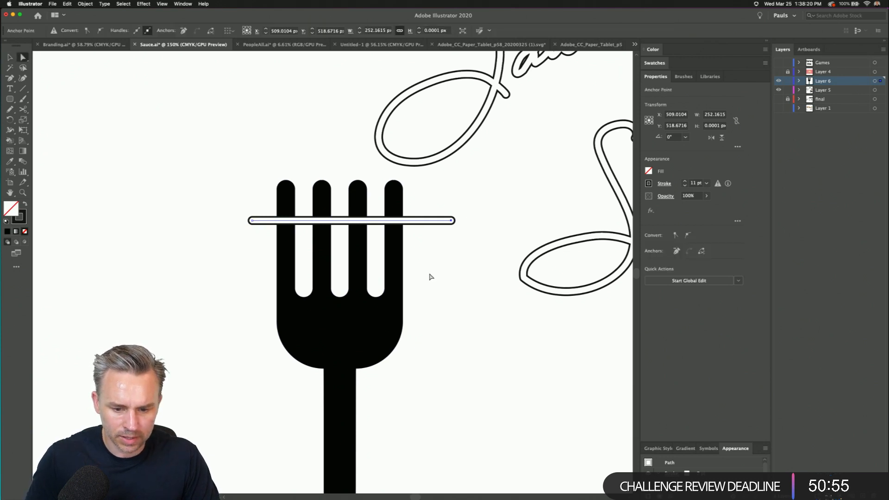
pyautogui.hotkey('shift', 'Right')
pyautogui.hotkey('shift', 'Right')
pyautogui.hotkey('shift', 'Right')
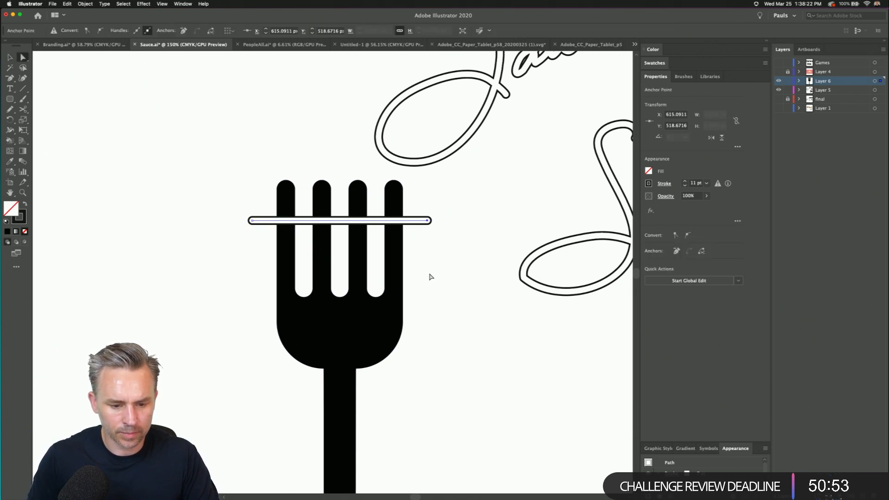
pyautogui.press('v')
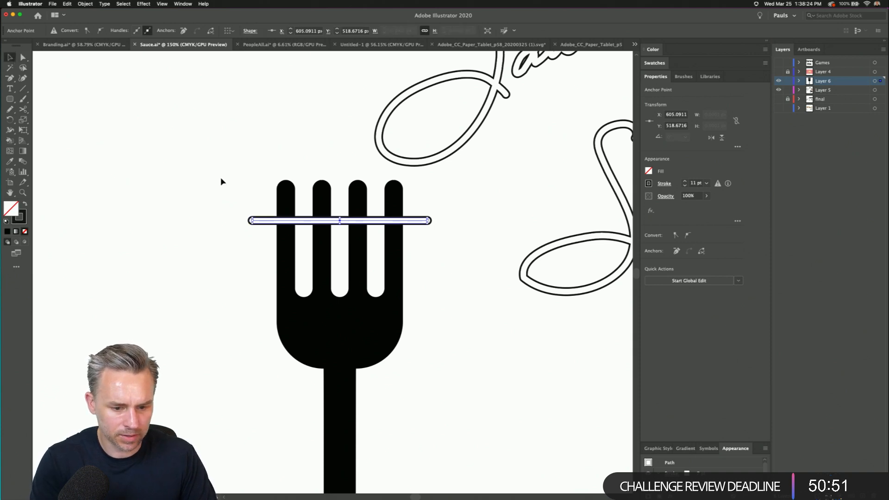
# - Try to reshape the rounded tips of the fork's tines through their anchor points, and undo the changes
pyautogui.click(221, 185)
pyautogui.click(286, 184)
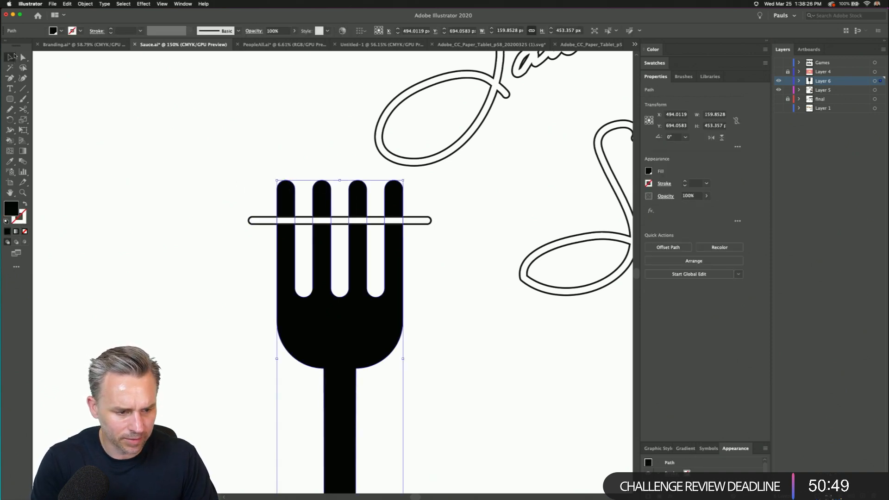
pyautogui.press('a')
pyautogui.moveTo(266, 179); pyautogui.dragTo(394, 190)
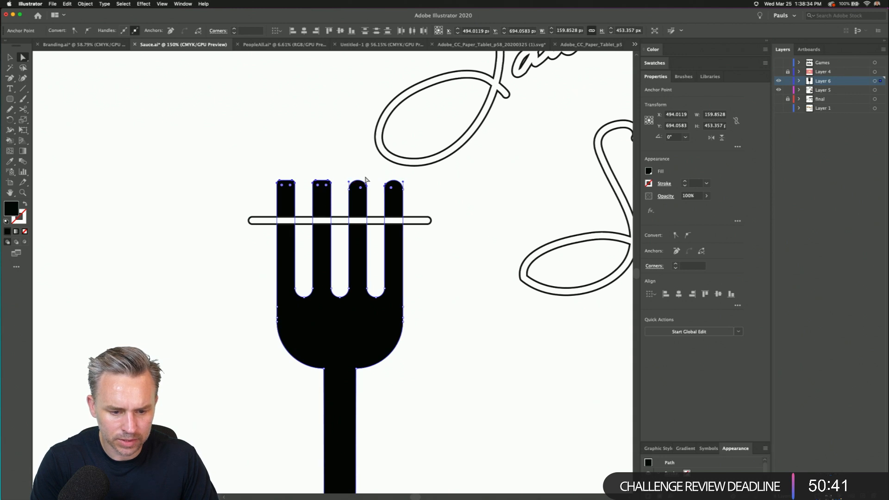
pyautogui.press('super+equal')
pyautogui.press('super+equal')
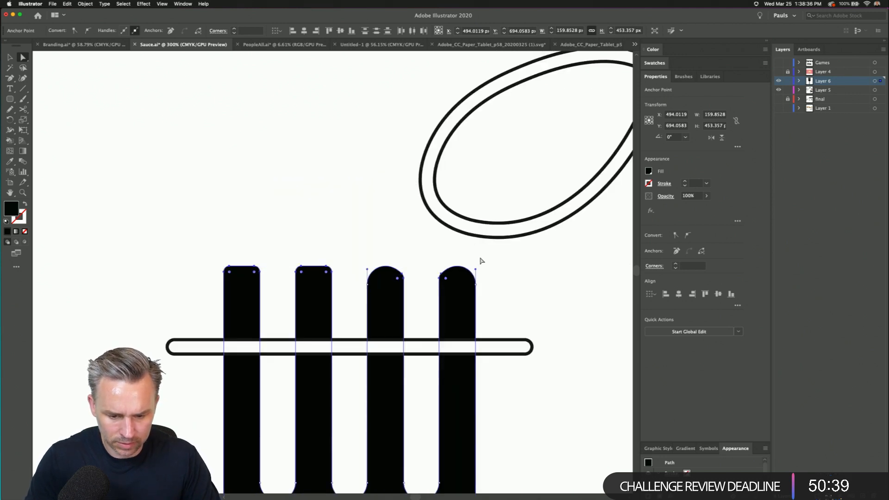
pyautogui.moveTo(453, 300); pyautogui.dragTo(465, 289)
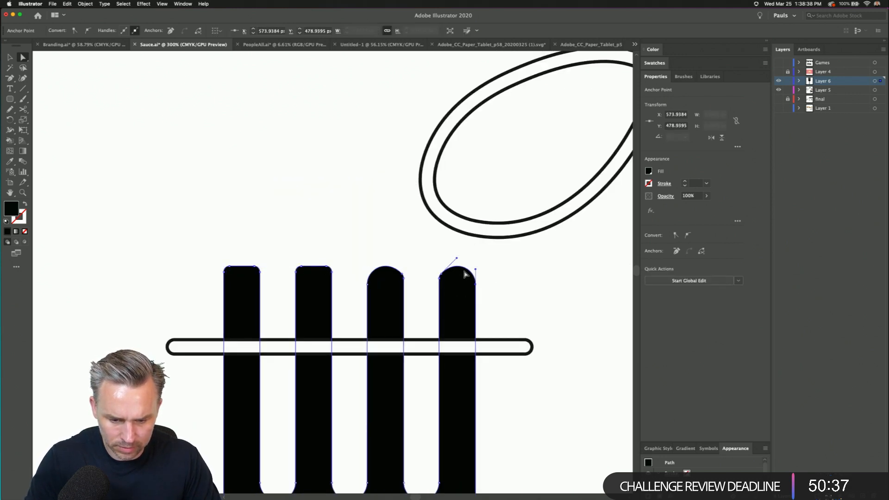
pyautogui.press('super+z')
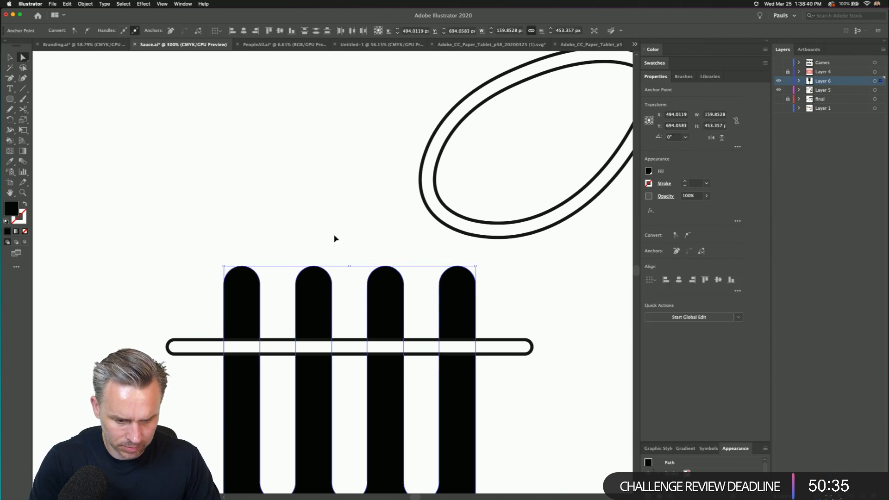
pyautogui.click(10, 58)
pyautogui.click(123, 205)
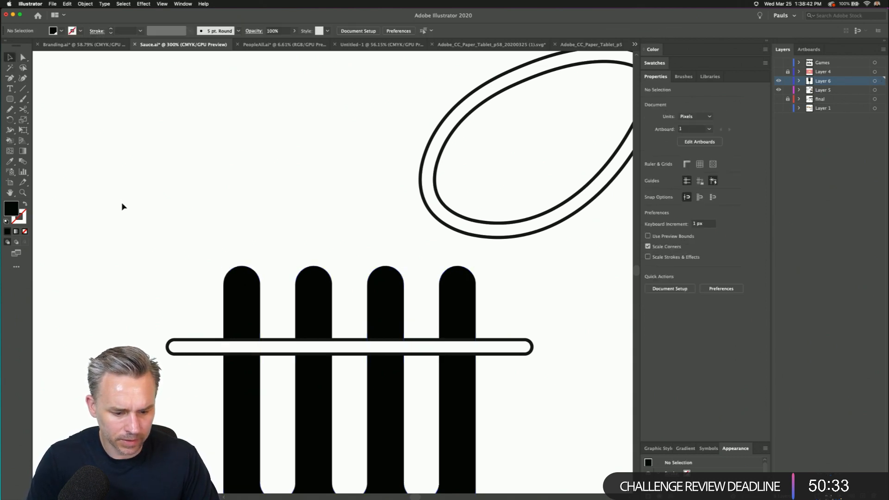
# - Move the line up and left to about X 446 px and Y 502.5 px, with its right end inside the last tine
pyautogui.press('super+minus')
pyautogui.press('super+minus')
pyautogui.moveTo(250, 309); pyautogui.dragTo(212, 296)
# - Shorten the line to about 152 px by moving its left end point inward, just outside the first tine
pyautogui.click(23, 57)
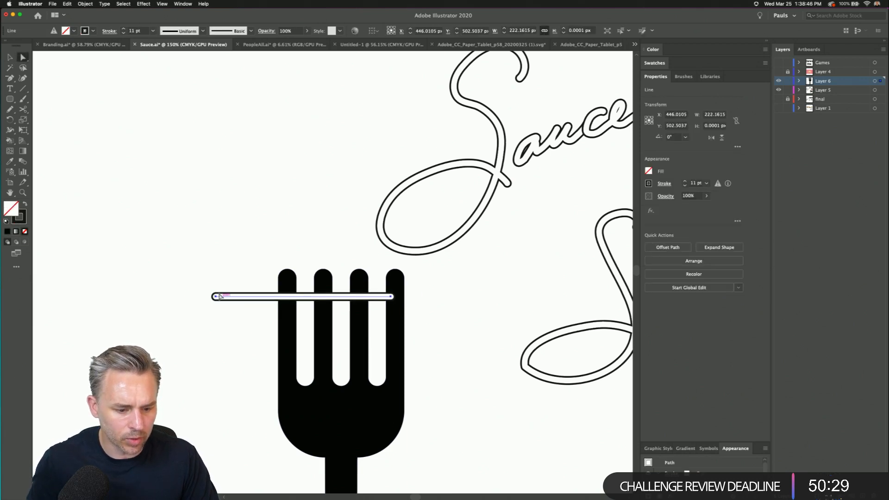
pyautogui.moveTo(226, 341); pyautogui.dragTo(228, 340)
pyautogui.hotkey('shift', 'Right')
pyautogui.hotkey('shift', 'Right')
pyautogui.hotkey('shift', 'Right')
pyautogui.hotkey('shift', 'Right')
pyautogui.hotkey('shift', 'Right')
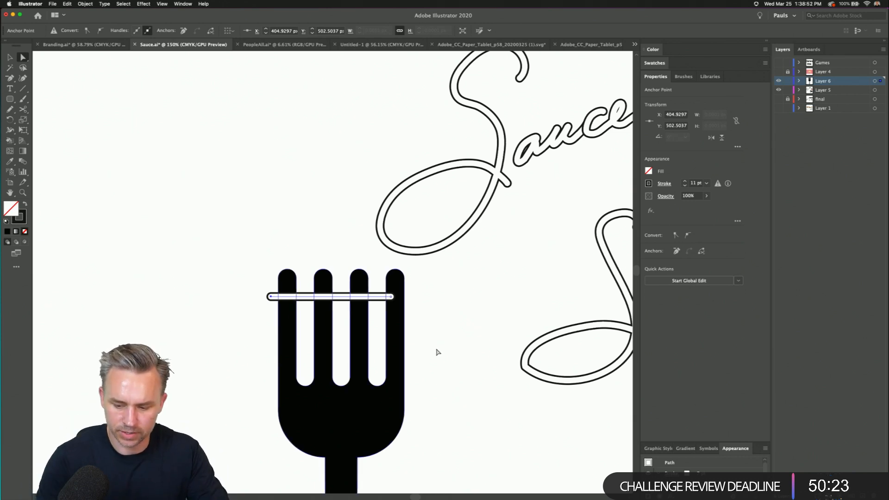
# - Float the Appearance panel over the canvas and add both Sauce wordmarks to the selection with the line
pyautogui.moveTo(736, 449); pyautogui.dragTo(415, 263)
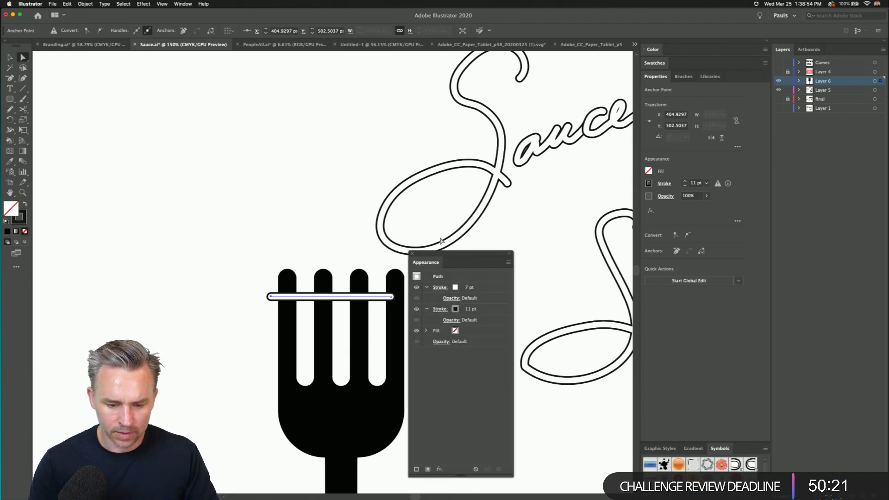
pyautogui.hscroll(5, 329, 163)
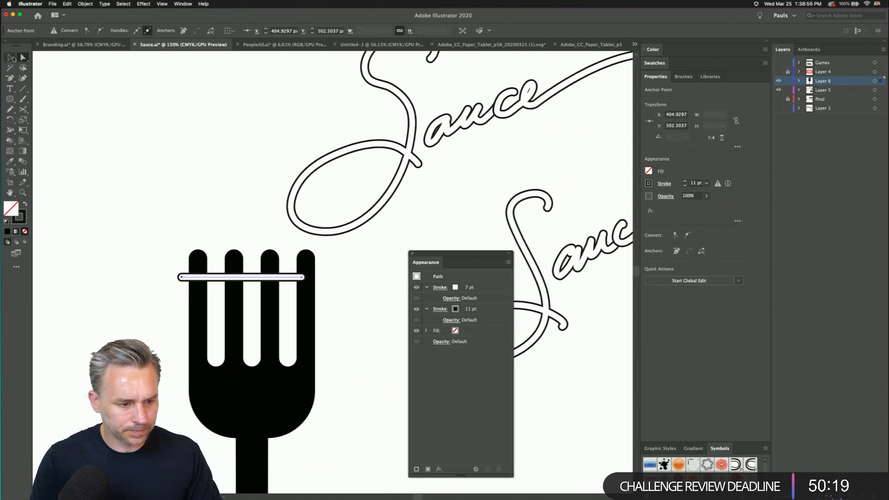
pyautogui.click(12, 57)
pyautogui.moveTo(298, 167); pyautogui.dragTo(178, 204)
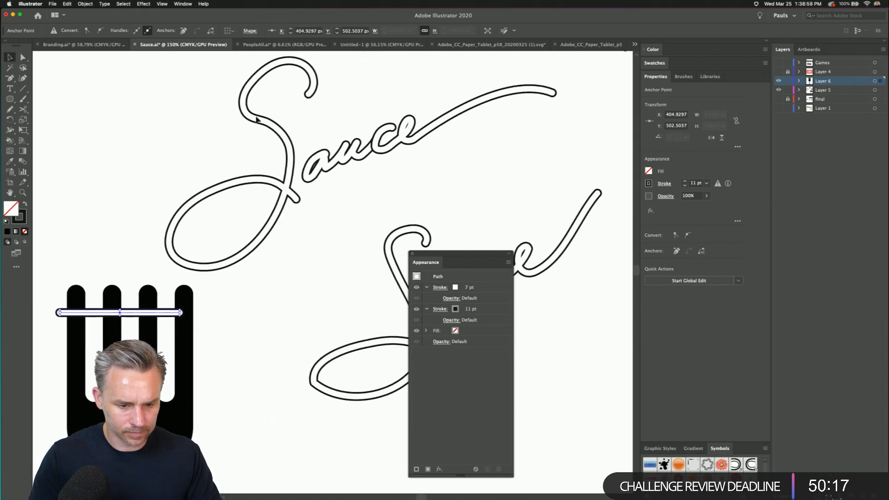
pyautogui.moveTo(261, 153); pyautogui.dragTo(495, 382)
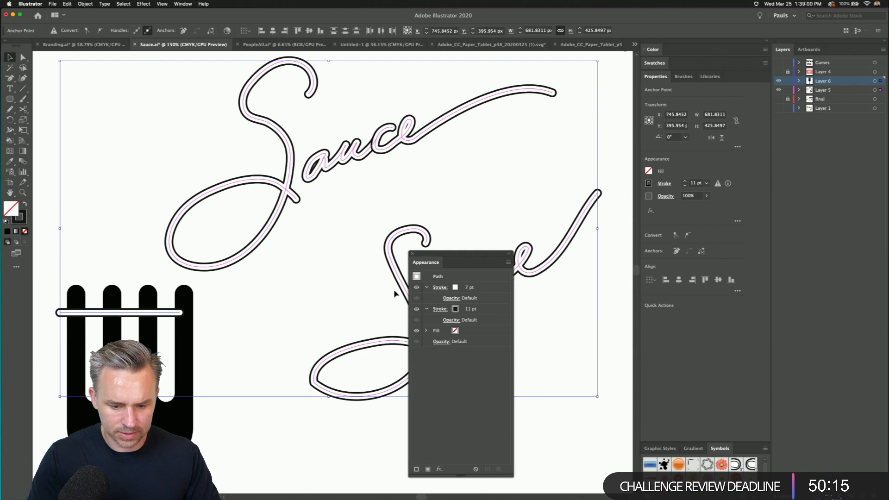
# - Try the white inner stroke of the wordmarks and line at 9 pt and 8 pt, and return it to 7 pt
pyautogui.click(468, 288)
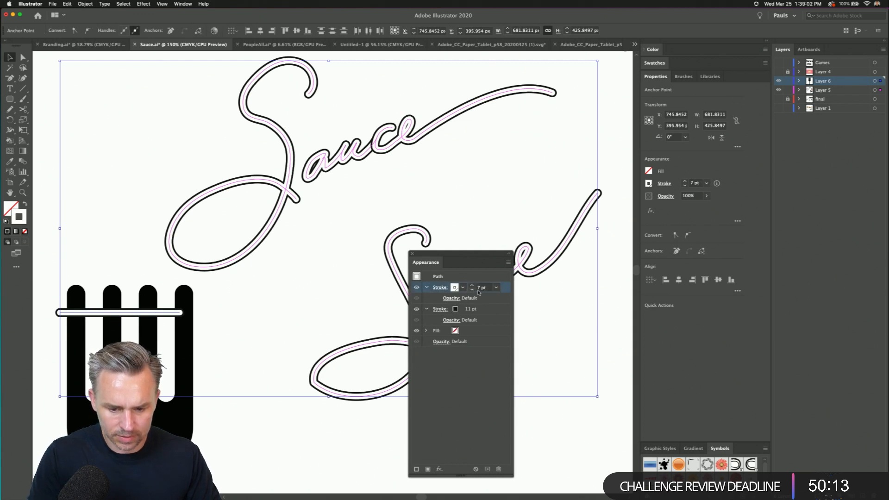
pyautogui.click(472, 286)
pyautogui.click(473, 285)
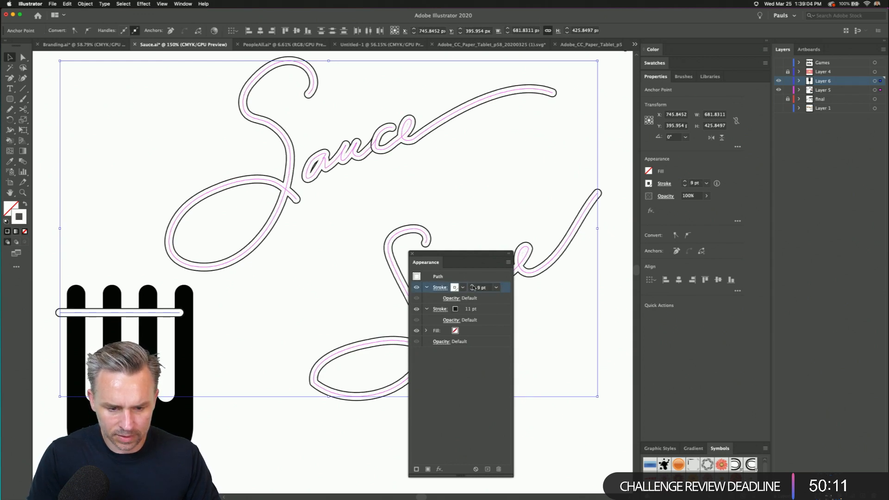
pyautogui.click(472, 291)
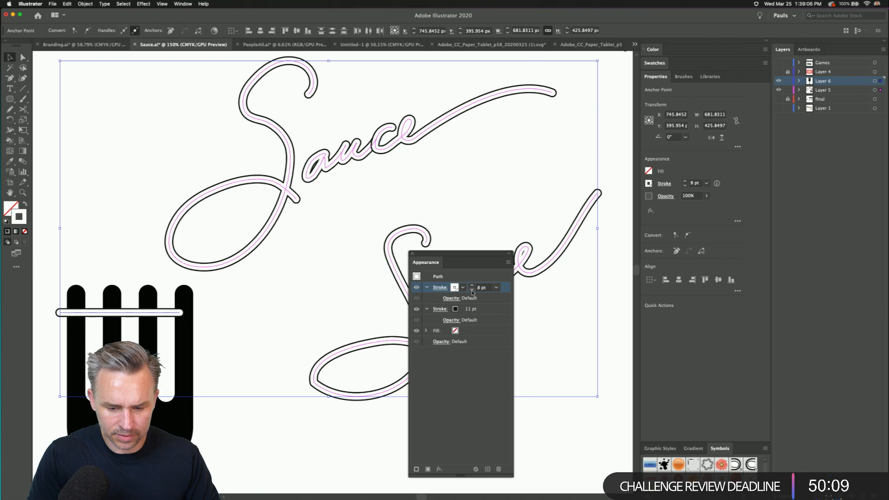
pyautogui.click(472, 291)
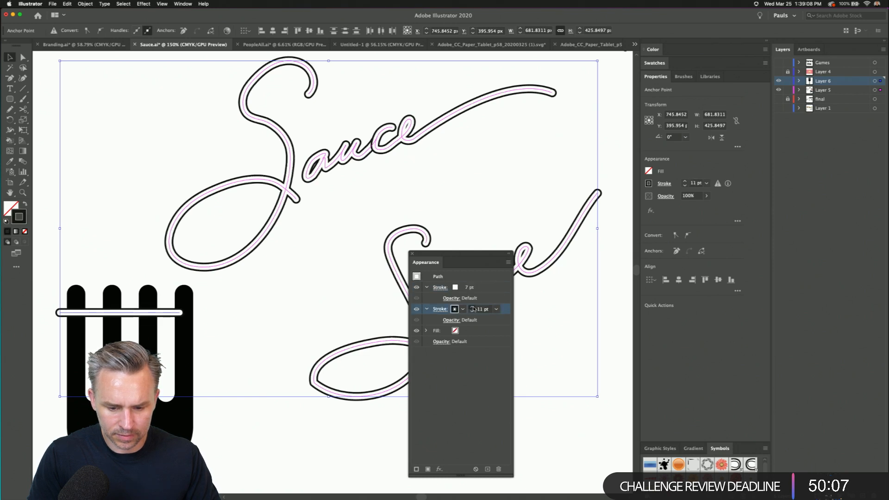
# - Set the black outer stroke of both wordmarks and the line to 14 pt, and move the Appearance panel off the lower wordmark's S
pyautogui.click(473, 307)
pyautogui.click(473, 308)
pyautogui.click(473, 308)
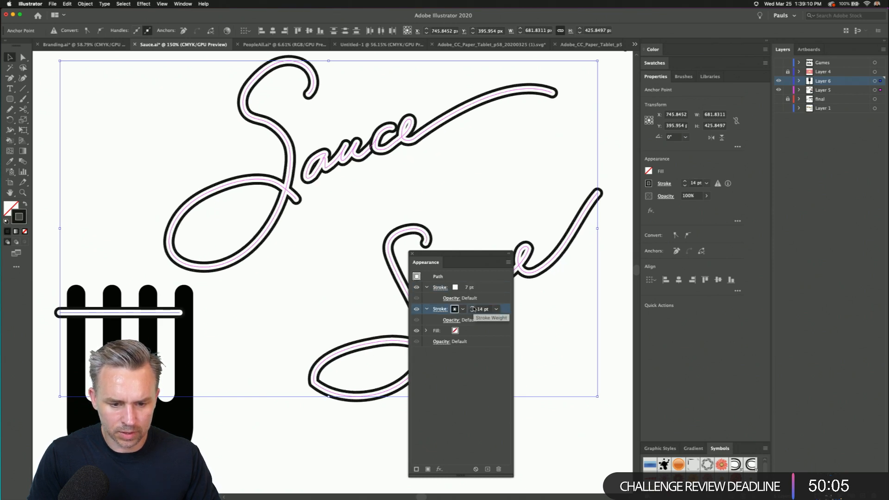
pyautogui.click(336, 257)
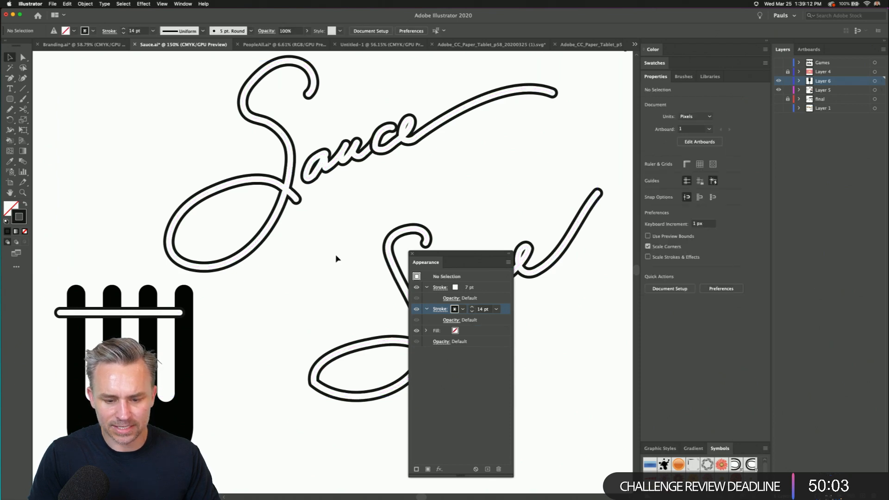
pyautogui.moveTo(457, 264); pyautogui.dragTo(549, 252)
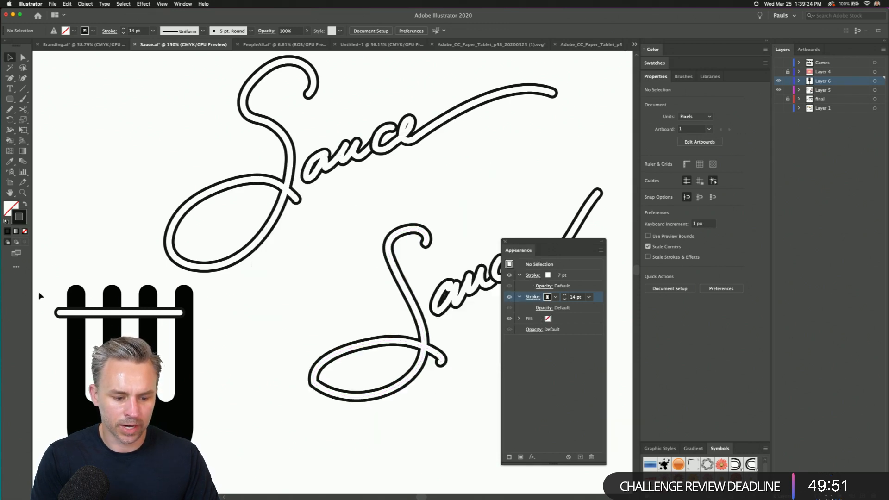
# - Match the line across the fork to the upper Sauce wordmark's 7 pt white and 14 pt black strokes with the Eyedropper
pyautogui.click(109, 314)
pyautogui.press('i')
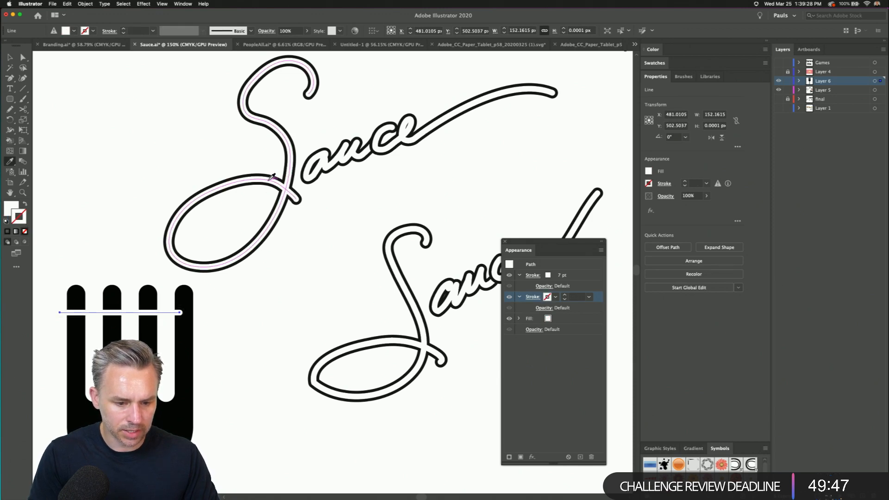
pyautogui.press('v')
pyautogui.moveTo(185, 201); pyautogui.dragTo(335, 163)
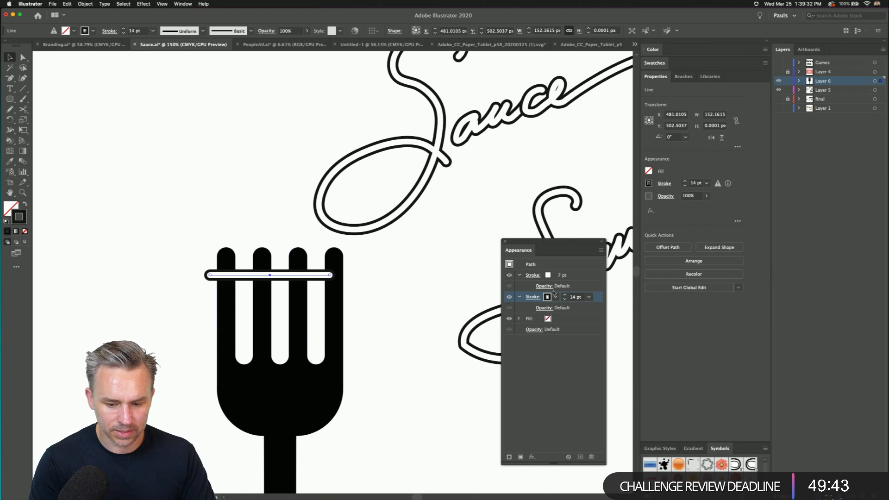
# - Increase the white inner stroke of the line across the fork to 20 pt
pyautogui.click(570, 276)
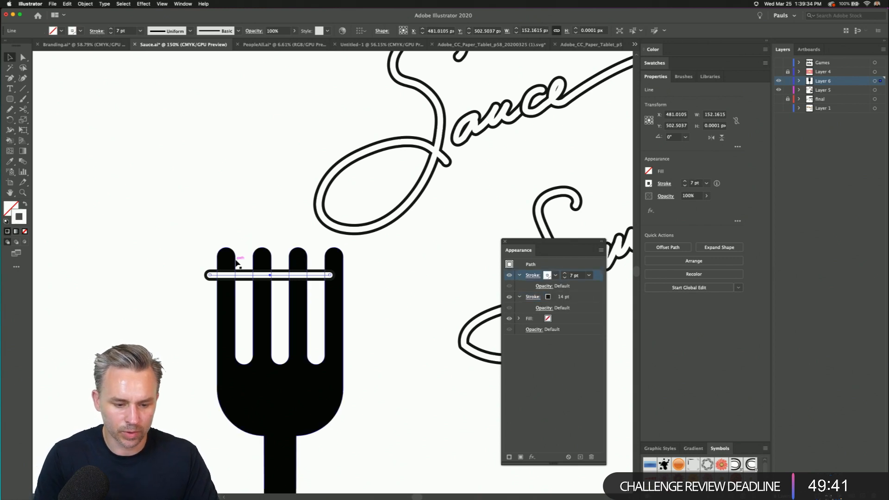
pyautogui.click(565, 274)
pyautogui.click(565, 274)
pyautogui.click(565, 274)
pyautogui.click(565, 273)
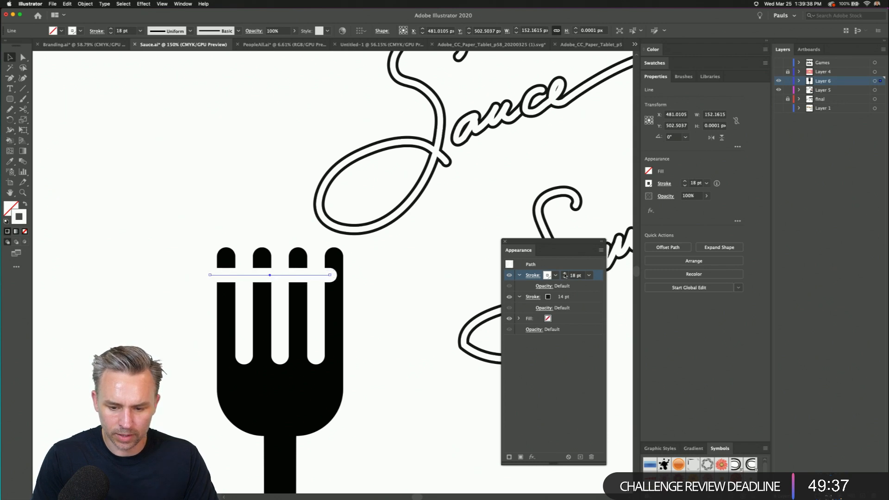
pyautogui.click(565, 274)
pyautogui.click(566, 274)
# - Set the black outer stroke of the line across the fork to 40 pt and deselect it
pyautogui.click(560, 299)
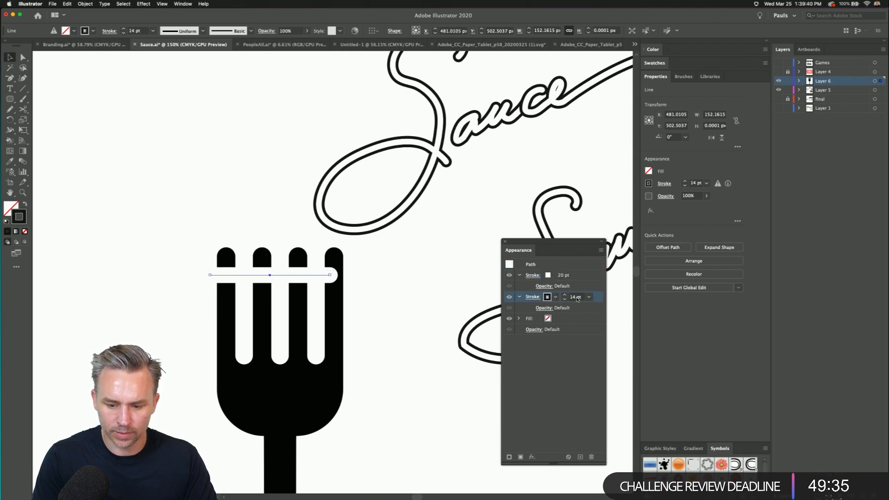
pyautogui.doubleClick(578, 299)
pyautogui.write('40')
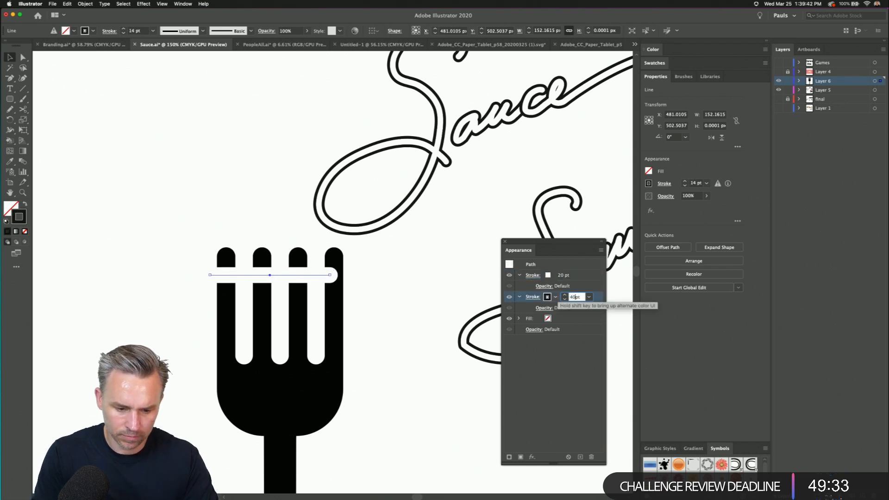
pyautogui.press('Return')
pyautogui.click(143, 260)
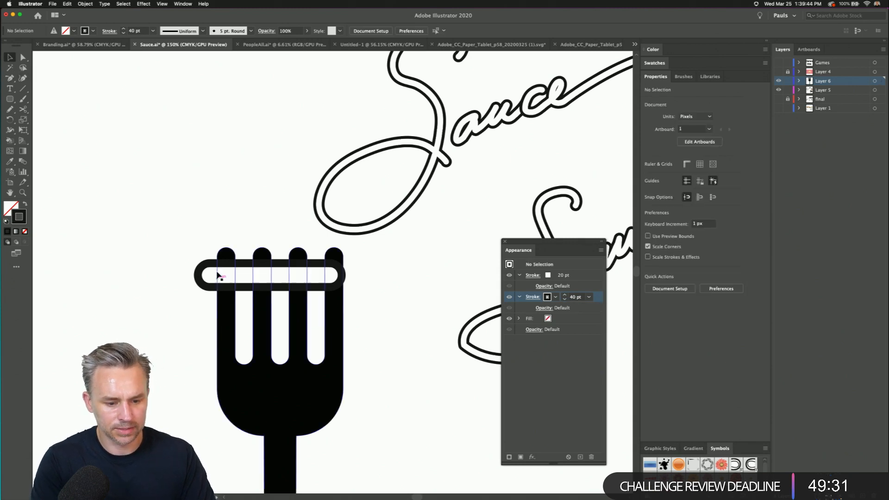
pyautogui.hotkey('shift', 'x')
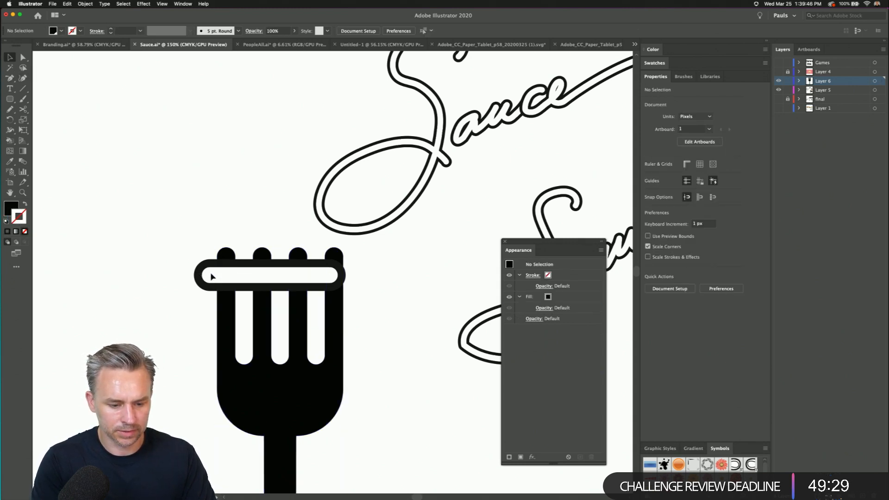
# - Tilt the line across the fork so its right end sits higher, and shift it 10 px left and 20 px up
pyautogui.moveTo(210, 275); pyautogui.dragTo(199, 325)
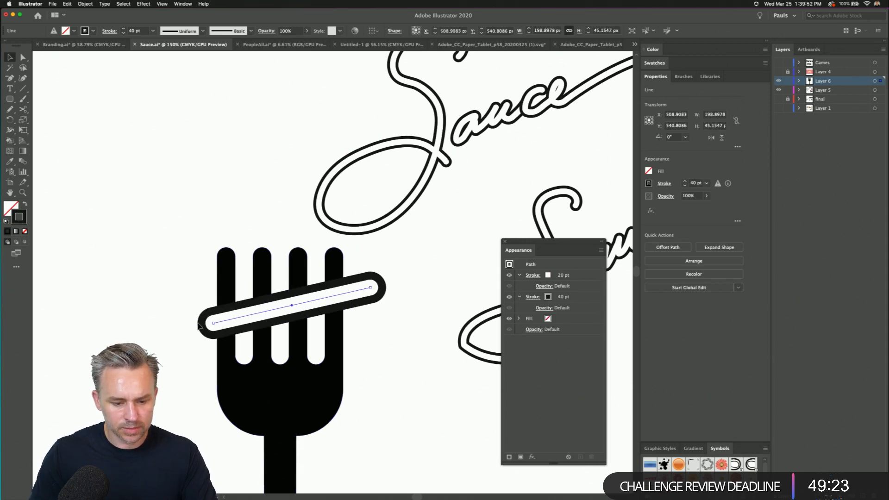
pyautogui.hotkey('shift', 'Left')
pyautogui.hotkey('shift', 'Up')
pyautogui.hotkey('shift', 'Up')
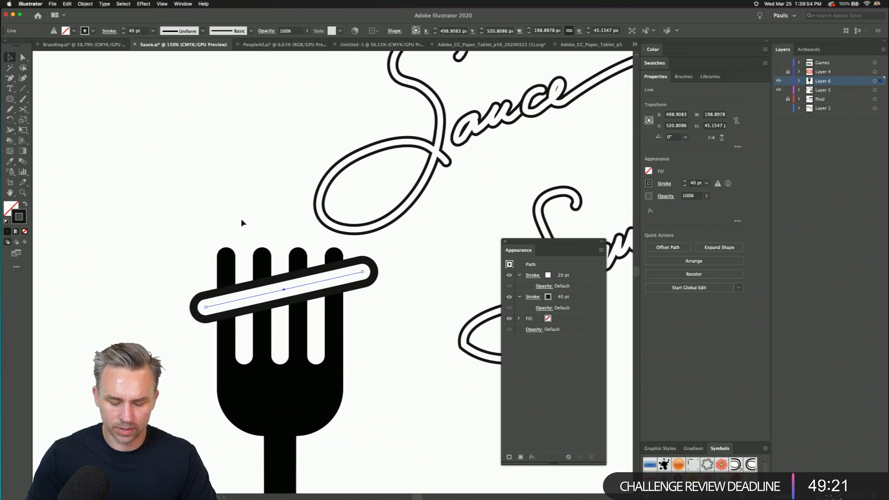
# - Reduce the white inner stroke of the tilted line to 15 pt
pyautogui.click(551, 278)
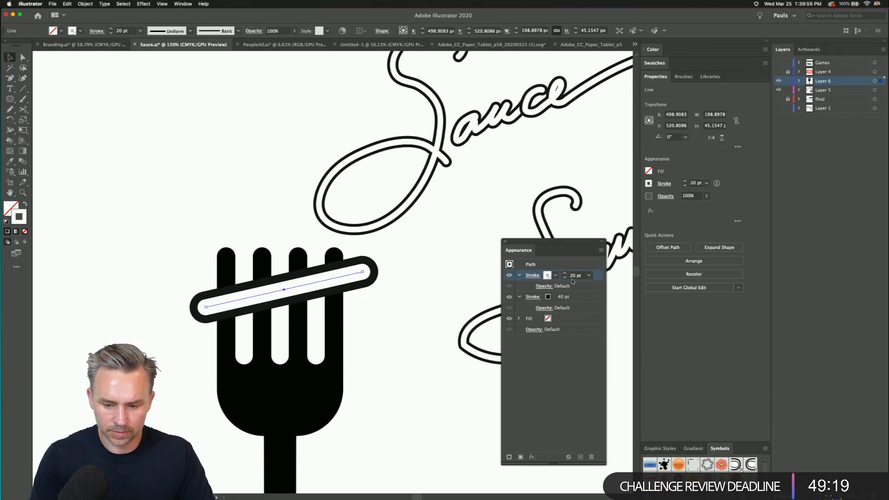
pyautogui.click(565, 278)
pyautogui.click(565, 277)
pyautogui.click(565, 278)
pyautogui.click(565, 278)
pyautogui.click(564, 277)
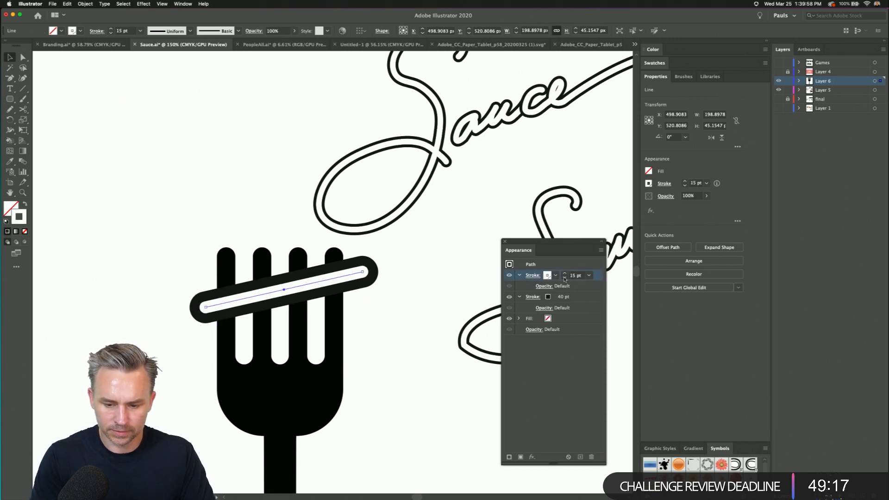
# - Reduce the black outer stroke of the tilted line to 22 pt and deselect it
pyautogui.click(562, 298)
pyautogui.click(565, 299)
pyautogui.click(564, 300)
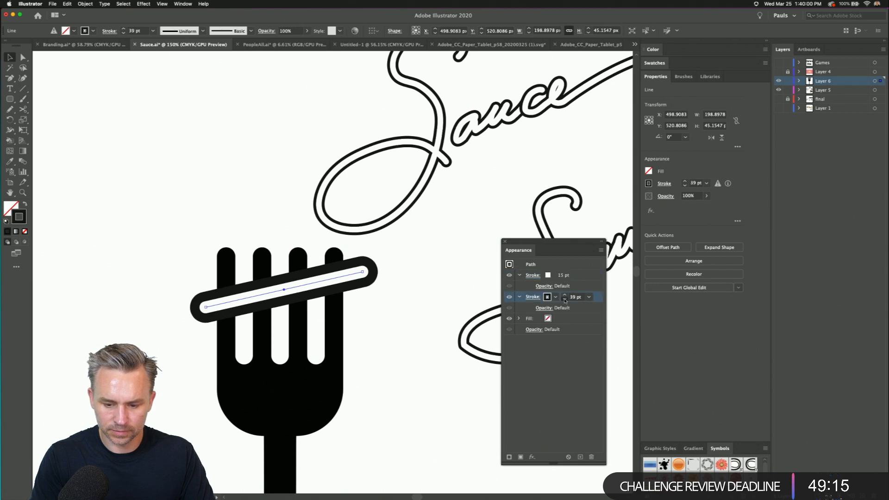
pyautogui.click(565, 299)
pyautogui.click(565, 299)
pyautogui.click(564, 300)
pyautogui.click(564, 299)
pyautogui.click(565, 299)
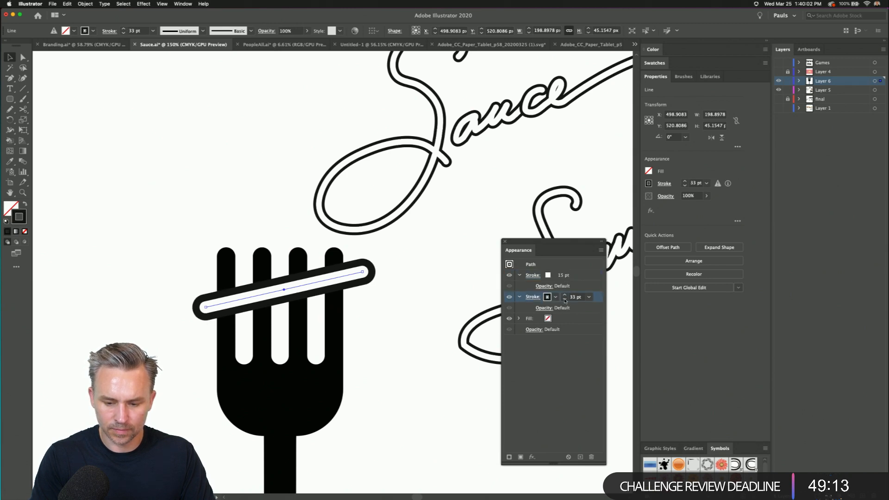
pyautogui.click(565, 299)
pyautogui.click(565, 299)
pyautogui.click(565, 300)
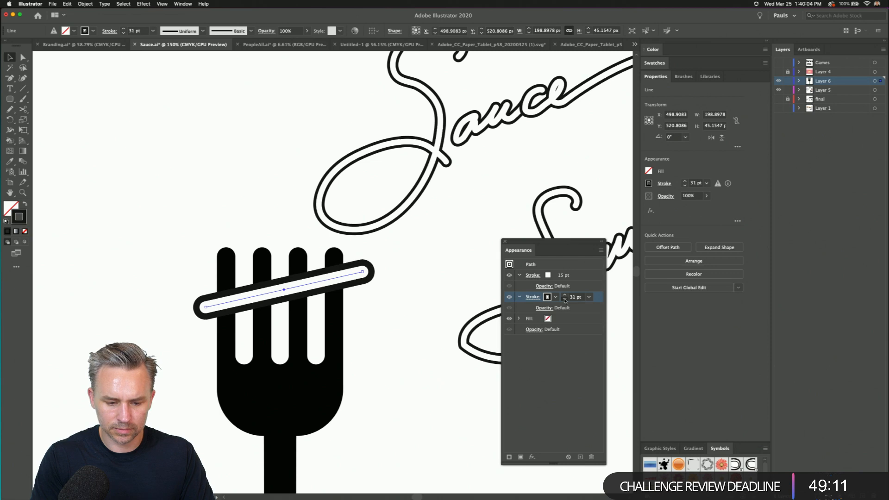
pyautogui.click(564, 299)
pyautogui.click(564, 300)
pyautogui.click(565, 299)
pyautogui.click(565, 300)
pyautogui.click(565, 300)
pyautogui.click(565, 300)
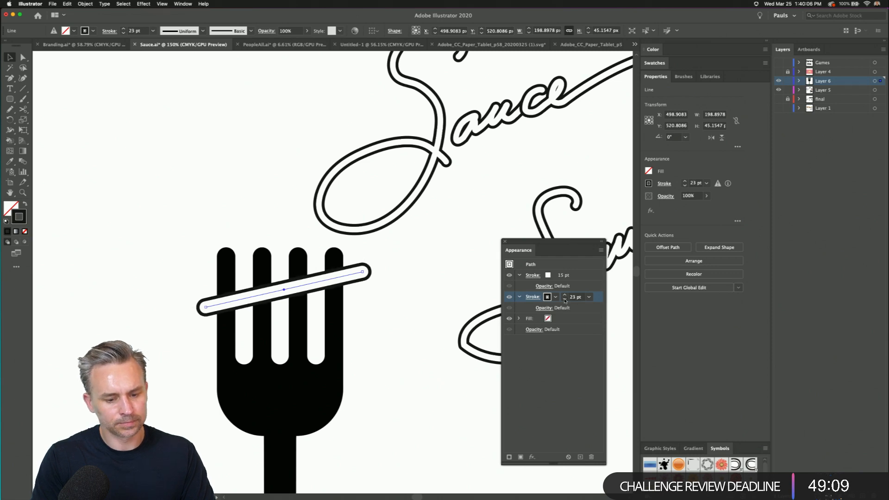
pyautogui.click(565, 300)
pyautogui.click(564, 300)
pyautogui.click(170, 281)
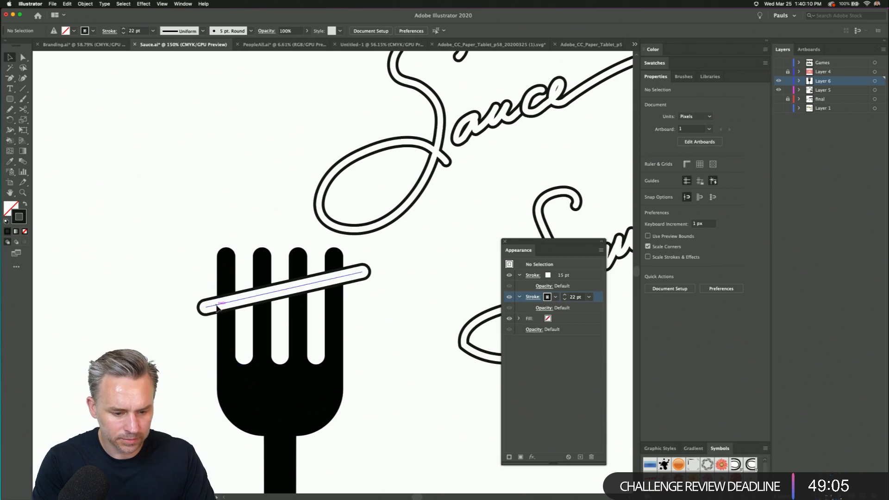
# - Shift the tilted strand slightly, duplicate it directly below, and nudge the copy up 5 px so their outlines meet
pyautogui.moveTo(229, 304); pyautogui.dragTo(222, 316)
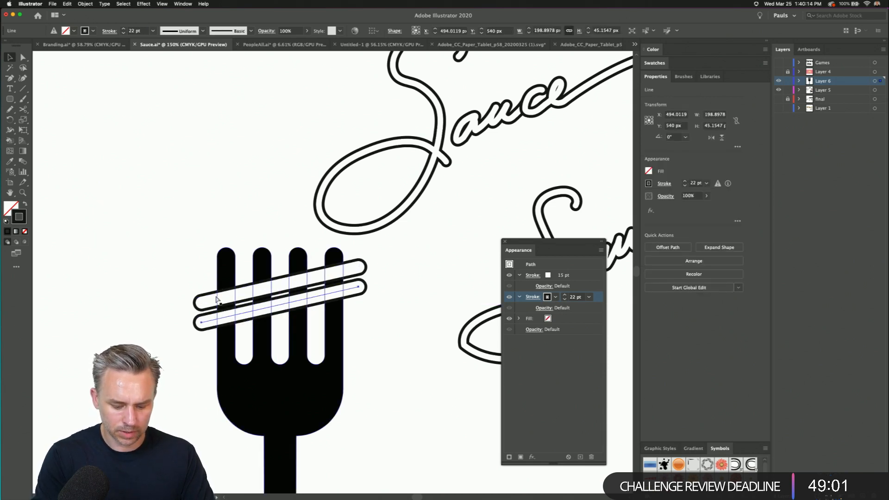
pyautogui.press('Up')
pyautogui.press('Up')
pyautogui.press('Up')
pyautogui.press('Up')
pyautogui.press('Up')
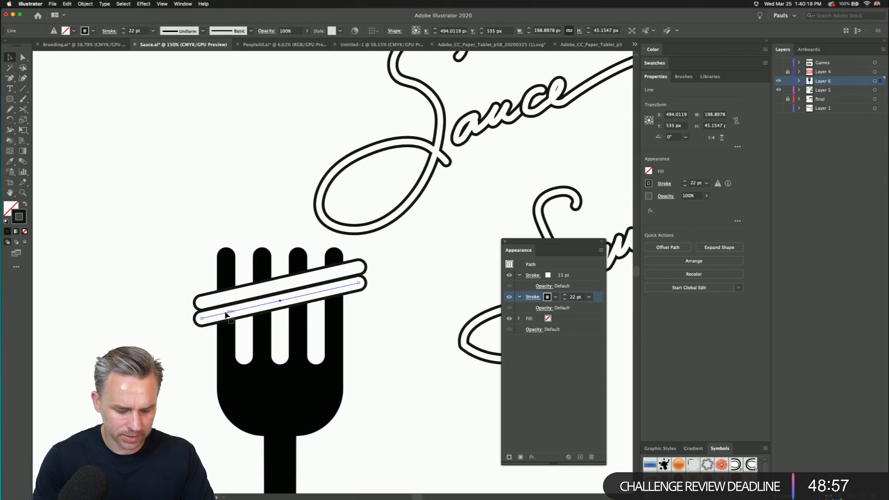
# - Add three more copies of the strand downward, with outlines touching, to build a stack of five strands across the fork
pyautogui.moveTo(224, 317); pyautogui.dragTo(225, 331)
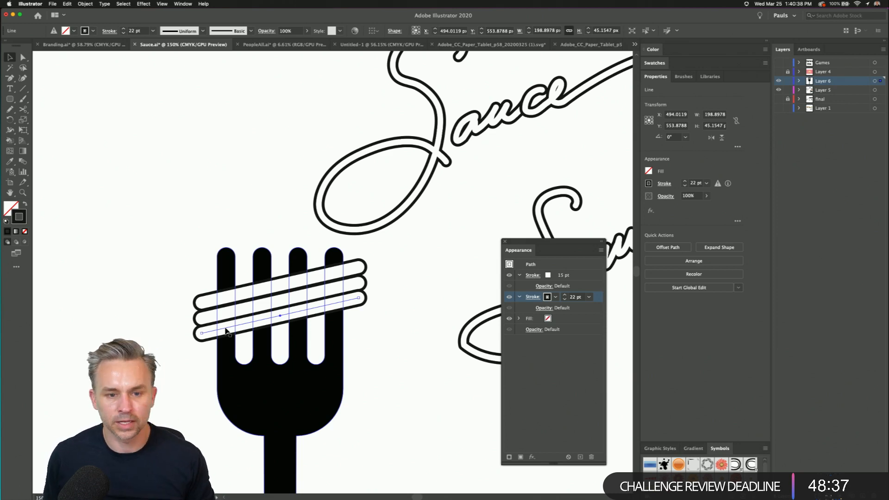
pyautogui.click(129, 261)
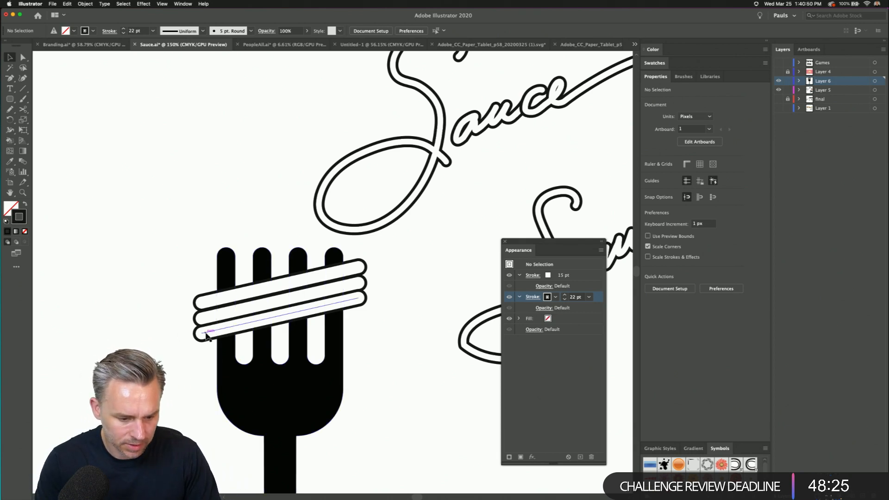
pyautogui.moveTo(207, 334); pyautogui.dragTo(206, 351)
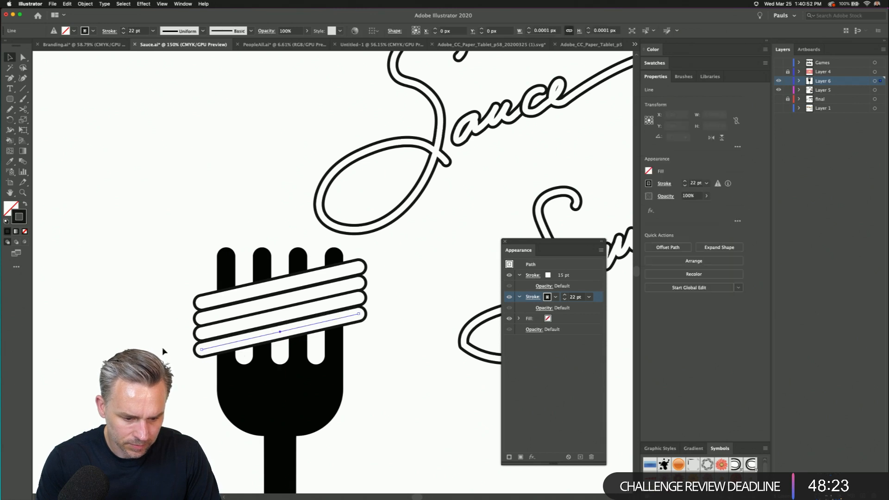
pyautogui.press('Up')
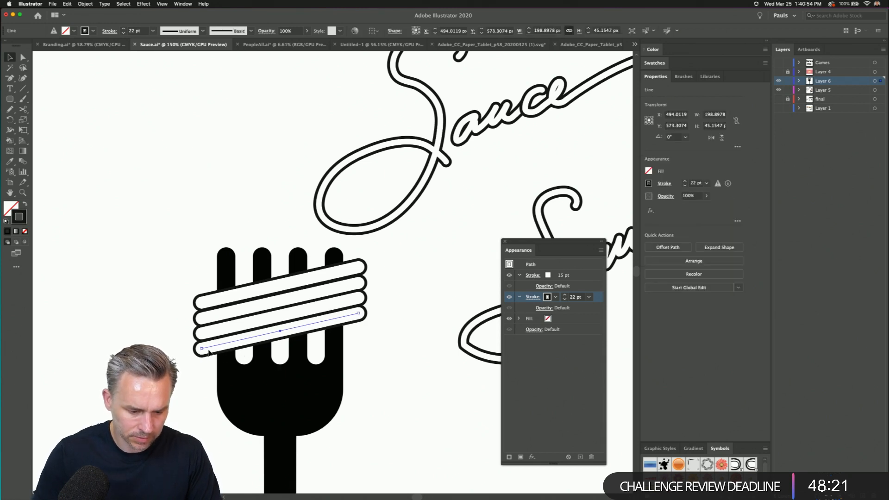
pyautogui.moveTo(219, 348); pyautogui.dragTo(215, 367)
pyautogui.press('Up')
pyautogui.press('Up')
pyautogui.press('Up')
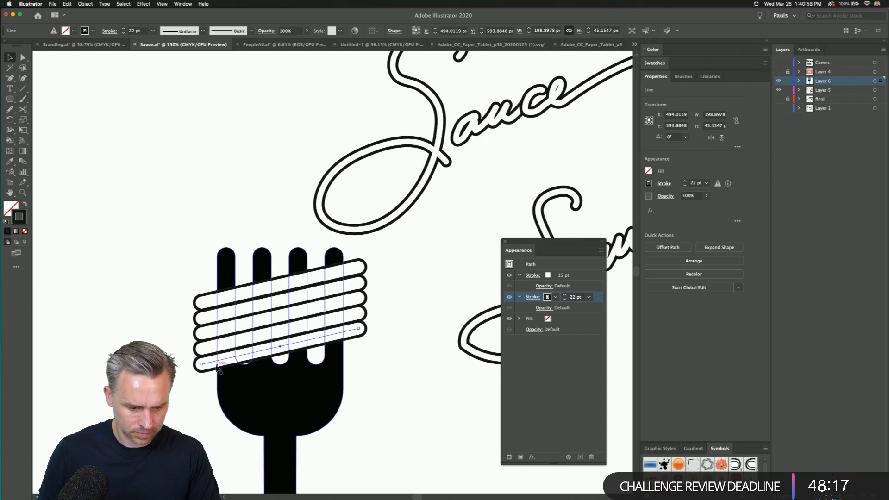
pyautogui.click(135, 296)
# - Select all five strands and move them down 10 px along the fork
pyautogui.moveTo(157, 345); pyautogui.dragTo(140, 297)
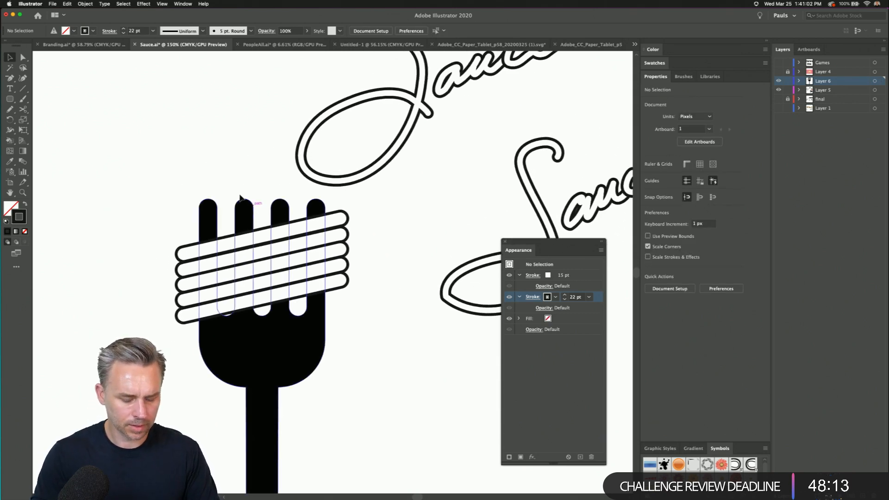
pyautogui.moveTo(148, 230); pyautogui.dragTo(192, 324)
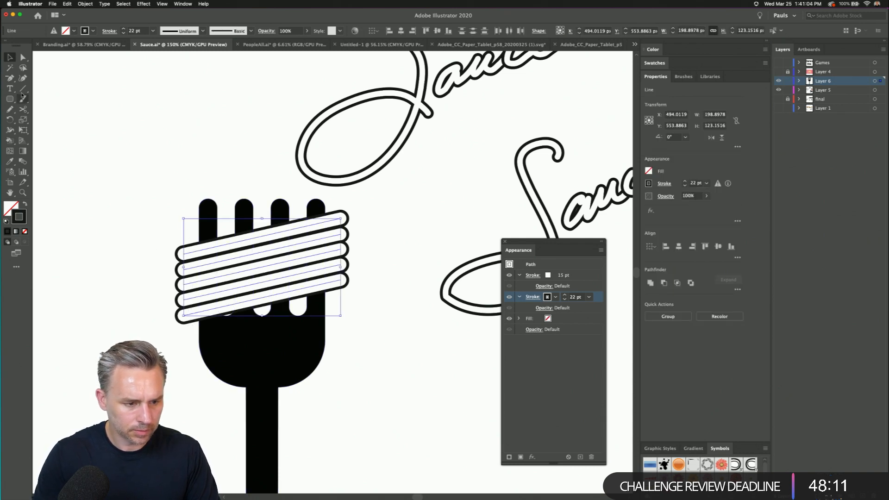
pyautogui.press('Down')
pyautogui.press('Down')
pyautogui.press('Down')
pyautogui.press('Down')
pyautogui.press('Down')
pyautogui.press('Down')
pyautogui.press('Down')
pyautogui.press('Down')
pyautogui.press('Down')
pyautogui.press('Down')
pyautogui.click(48, 109)
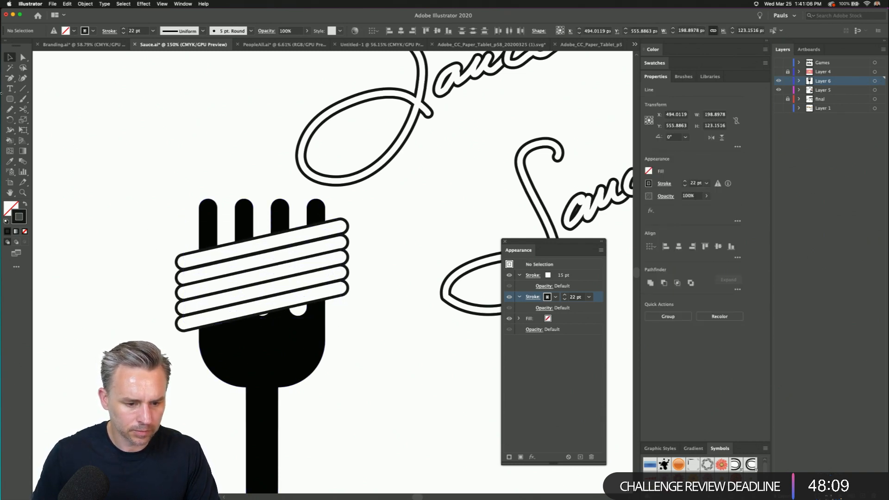
# - Lengthen the fork's four tines by moving their tip anchor points up about 51 px
pyautogui.press('a')
pyautogui.moveTo(167, 191); pyautogui.dragTo(333, 206)
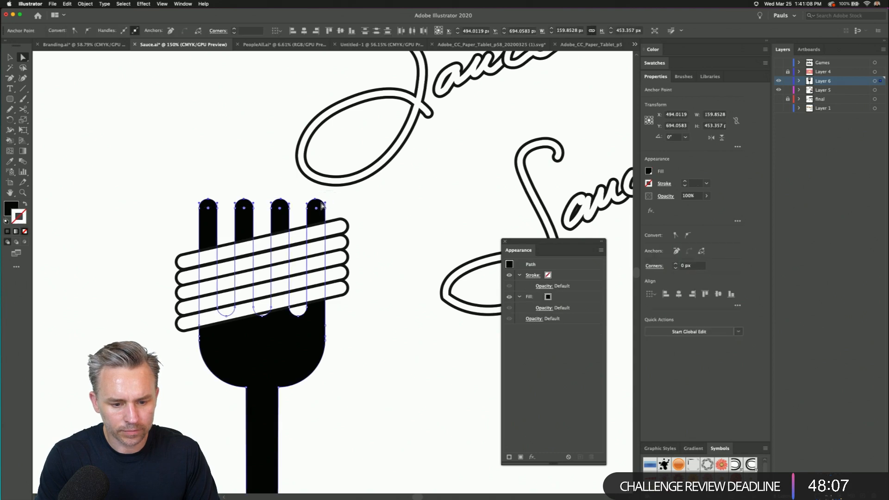
pyautogui.moveTo(182, 194); pyautogui.dragTo(316, 161)
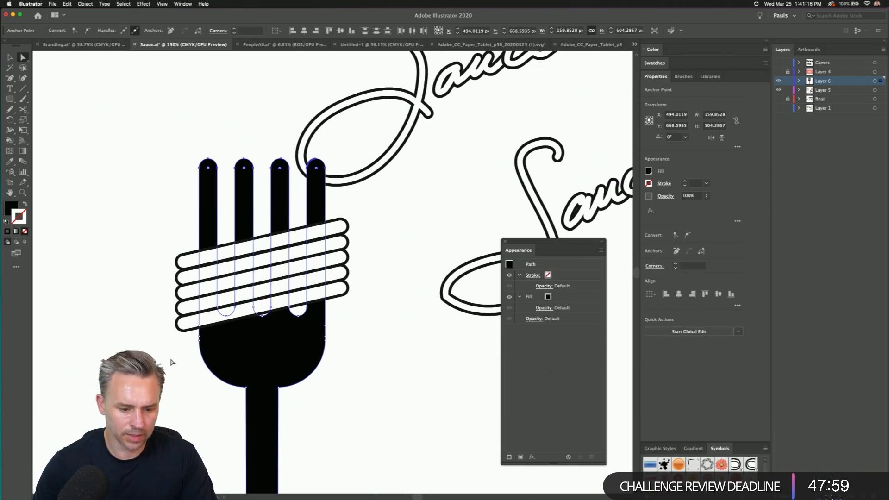
pyautogui.scroll(-5, 195, 189)
pyautogui.scroll(5, 208, 202)
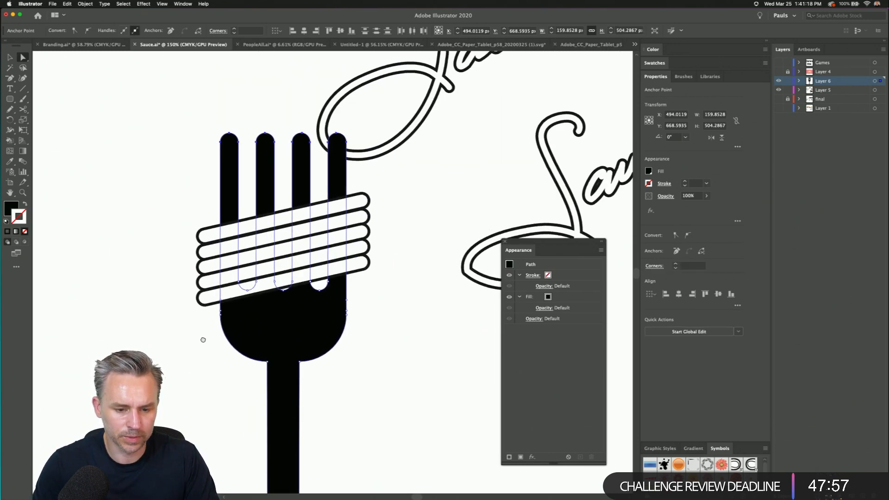
# - Select the whole fork shape and lock it
pyautogui.click(9, 58)
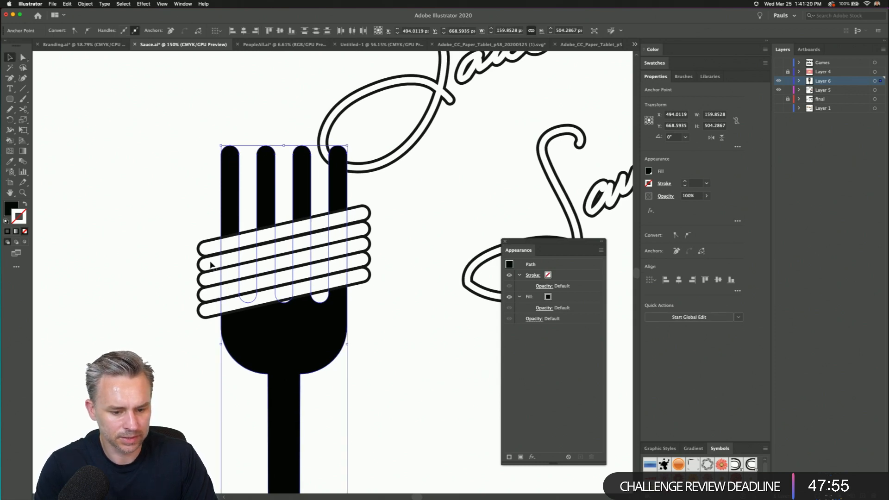
pyautogui.click(172, 232)
pyautogui.click(222, 250)
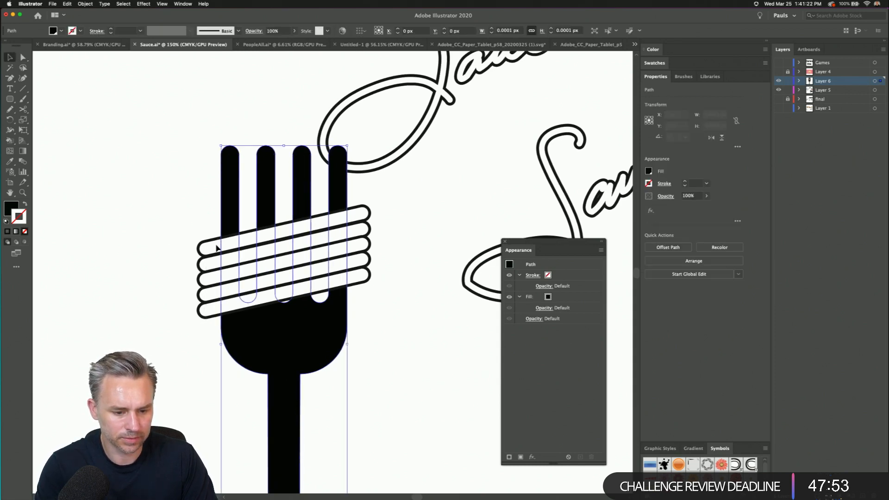
pyautogui.press('super+2')
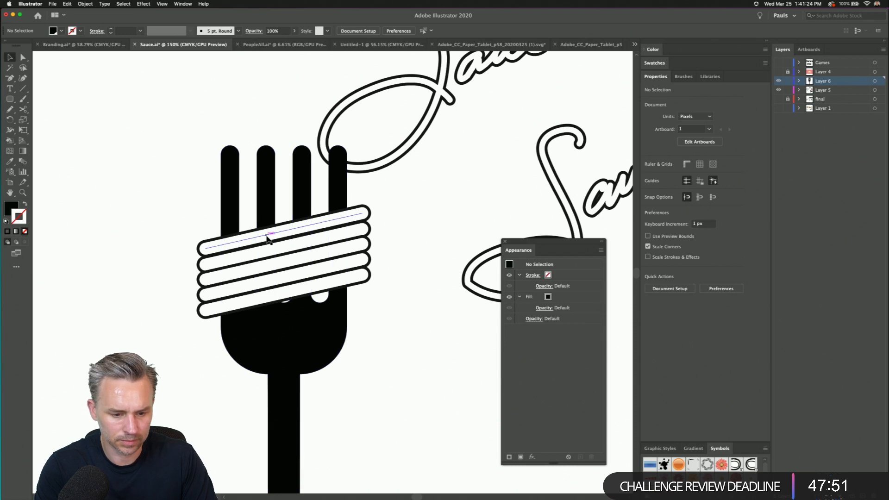
# - Select all five strands, move them straight up the tines to uncover the lower ends of the slots, and deselect them
pyautogui.click(267, 237)
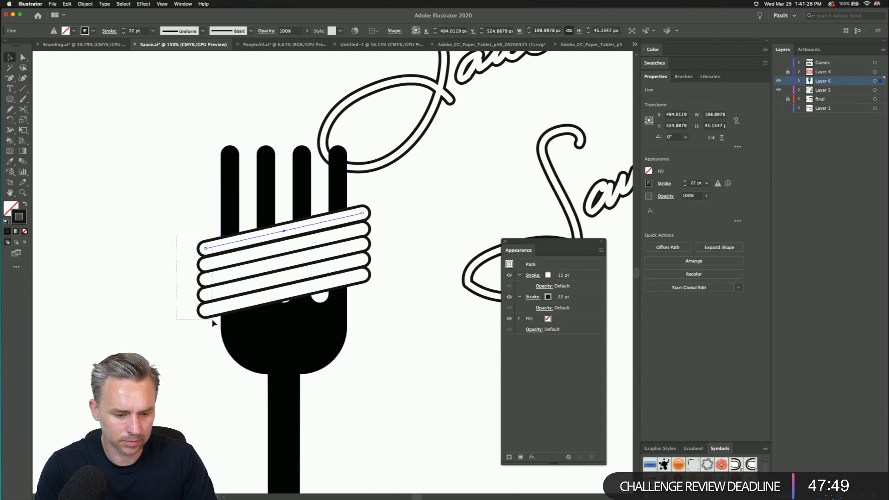
pyautogui.moveTo(212, 319); pyautogui.dragTo(213, 320)
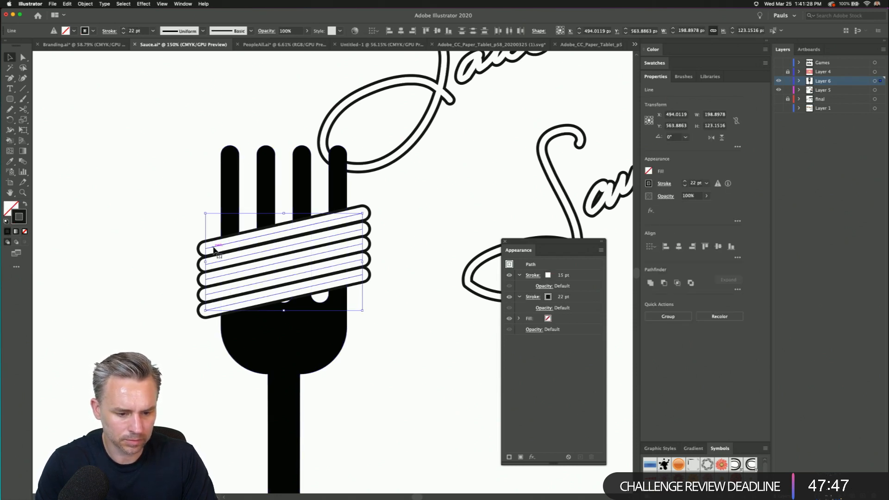
pyautogui.moveTo(214, 250); pyautogui.dragTo(112, 231)
pyautogui.press('super+minus')
pyautogui.click(148, 233)
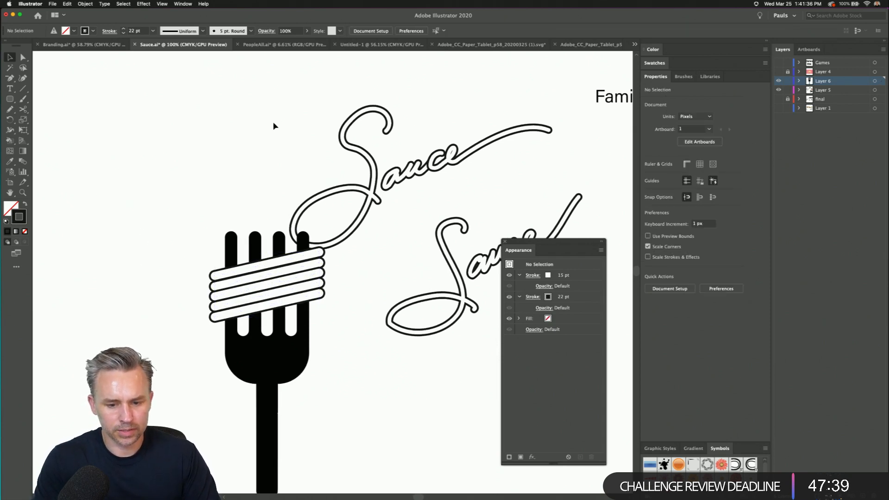
# - Move the Appearance panel clear of the lower Sauce wordmark and deselect the artwork
pyautogui.click(438, 227)
pyautogui.moveTo(557, 250); pyautogui.dragTo(605, 235)
pyautogui.click(374, 372)
pyautogui.hscroll(5, 324, 302)
pyautogui.scroll(1, 324, 302)
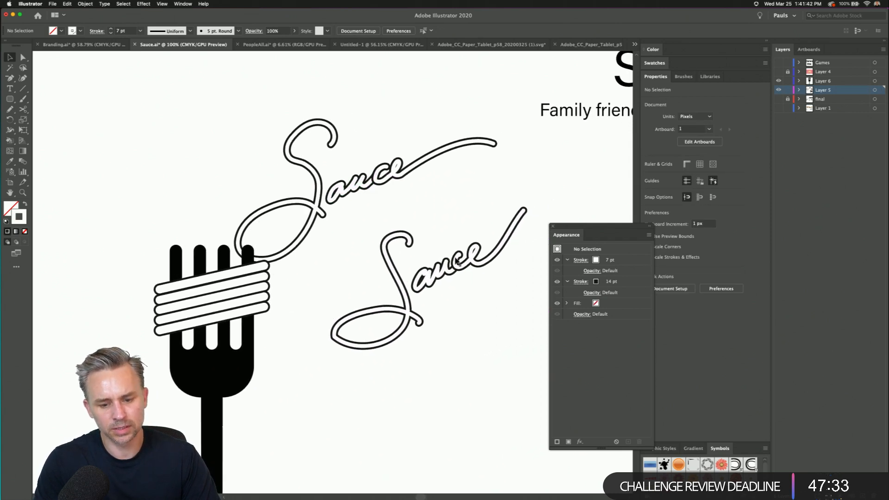
# - Move the lower wordmark's "auce" above the upper wordmark and replace it with a copy of the upper wordmark's long-tailed "auce"
pyautogui.click(454, 279)
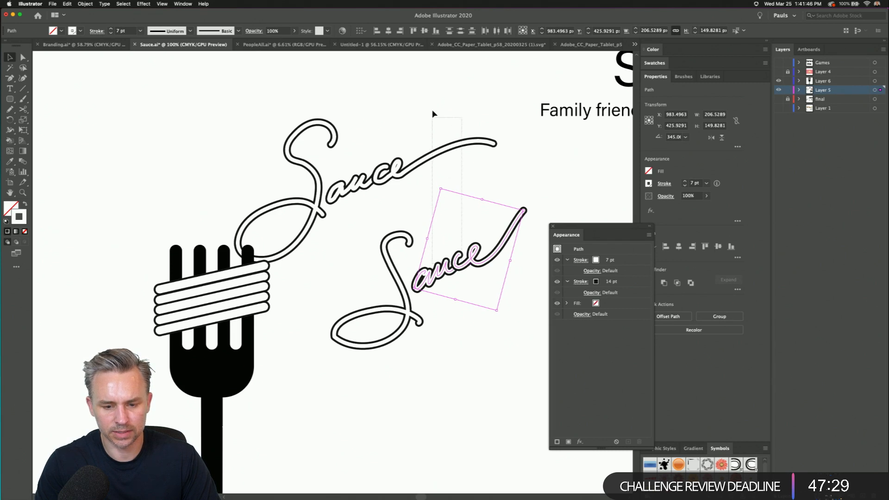
pyautogui.moveTo(452, 279); pyautogui.dragTo(465, 293)
pyautogui.click(467, 183)
pyautogui.moveTo(467, 183); pyautogui.dragTo(406, 189)
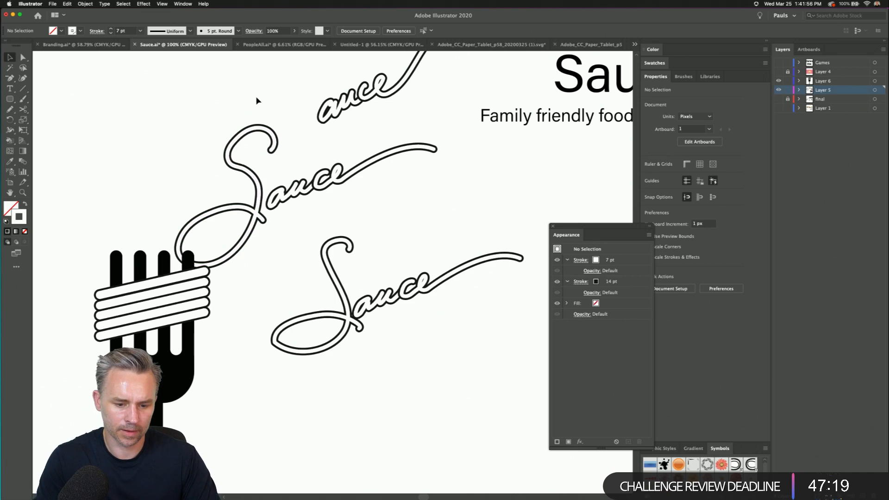
# - Redraw the upper curve and hooked end of the upper wordmark's S with the Pencil tool, making it smaller and smoother, and deselect it
pyautogui.moveTo(155, 143); pyautogui.dragTo(252, 197)
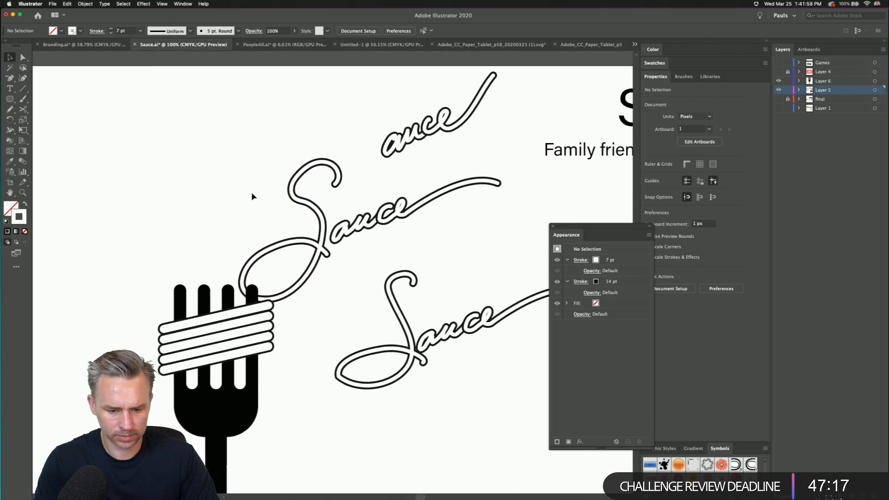
pyautogui.click(306, 203)
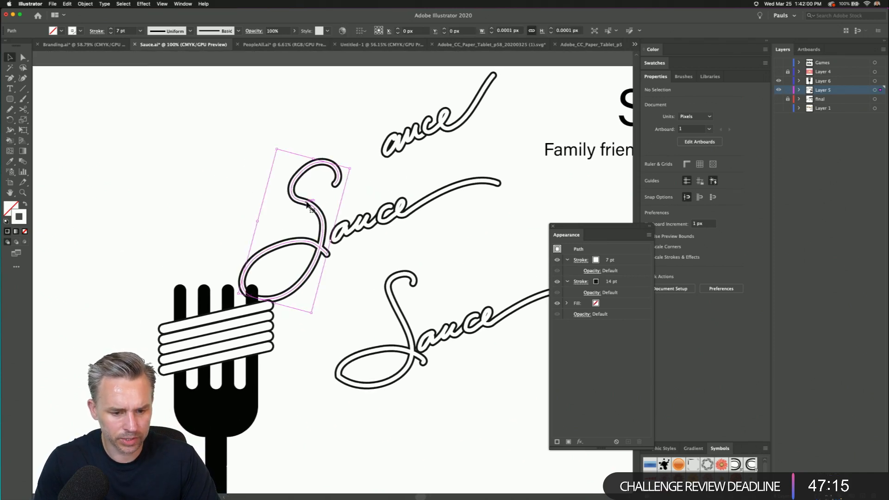
pyautogui.click(10, 109)
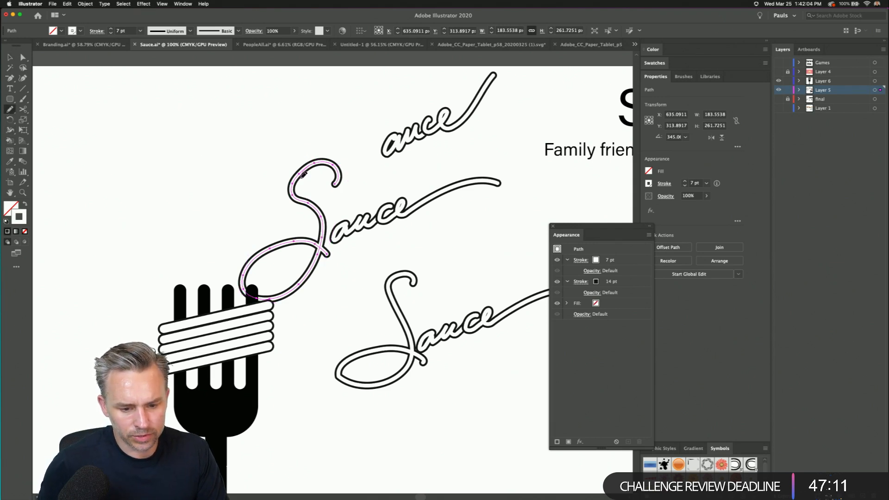
pyautogui.moveTo(304, 196); pyautogui.dragTo(318, 206)
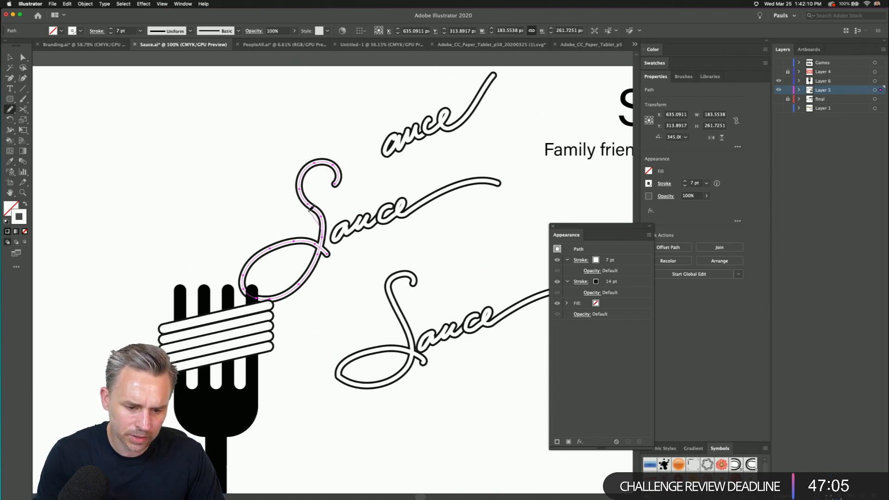
pyautogui.moveTo(335, 183); pyautogui.dragTo(333, 195)
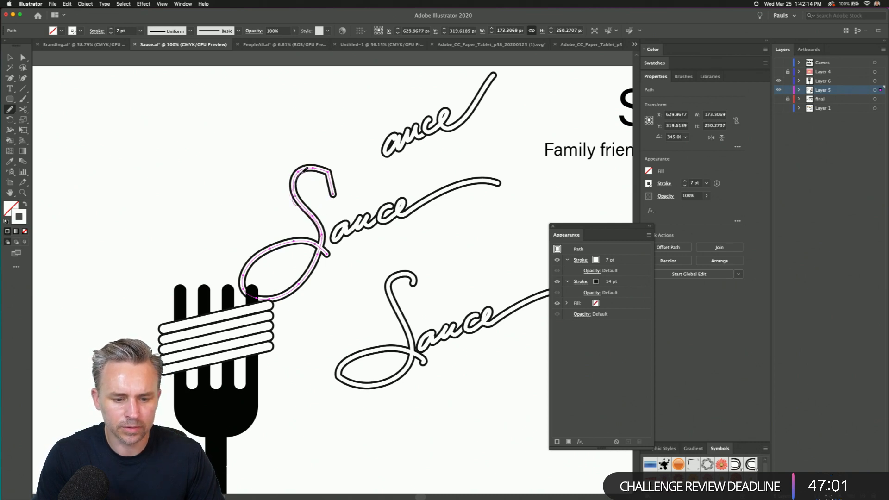
pyautogui.moveTo(330, 180); pyautogui.dragTo(328, 187)
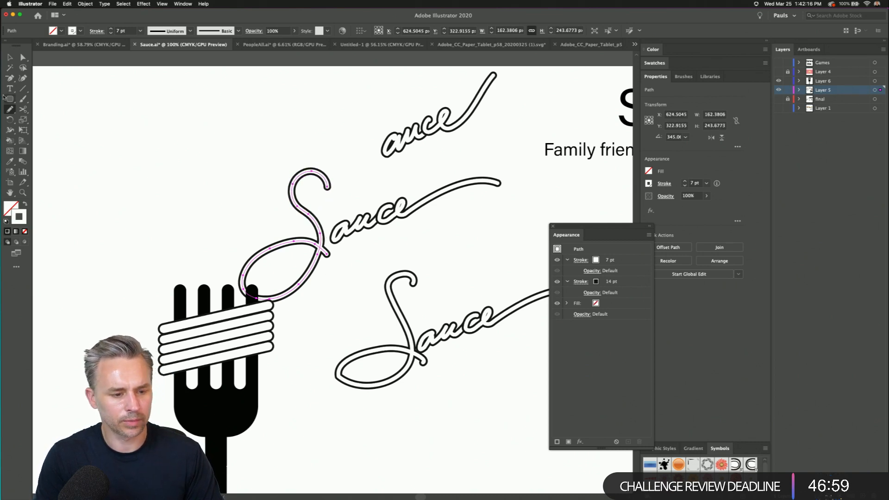
pyautogui.click(9, 58)
pyautogui.click(166, 159)
pyautogui.hscroll(3, 189, 151)
pyautogui.scroll(-1, 188, 151)
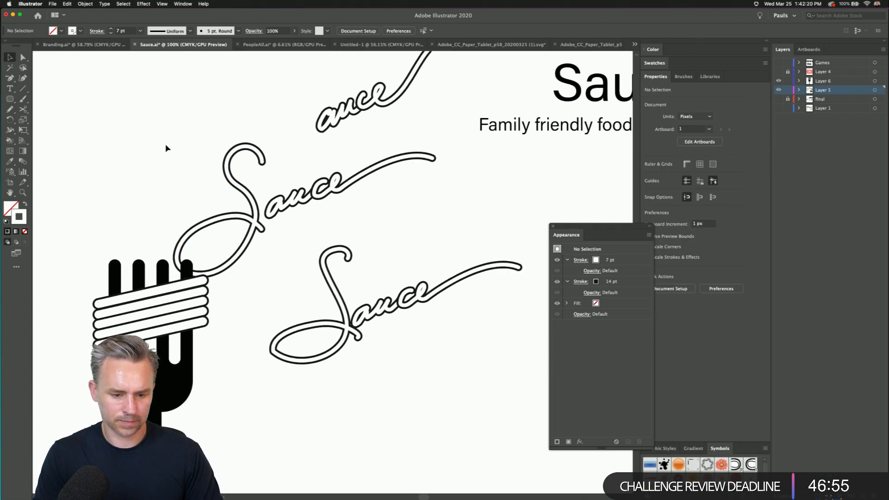
# - Delete the extra "auce" lettering fragment above the two full Sauce wordmarks
pyautogui.moveTo(275, 258); pyautogui.dragTo(427, 377)
pyautogui.moveTo(289, 81); pyautogui.dragTo(401, 135)
pyautogui.press('Delete')
# - Move the upper Sauce wordmark off the artboard, above its top edge
pyautogui.moveTo(217, 135); pyautogui.dragTo(338, 236)
pyautogui.moveTo(316, 223); pyautogui.dragTo(355, 274)
pyautogui.moveTo(309, 253); pyautogui.dragTo(336, 110)
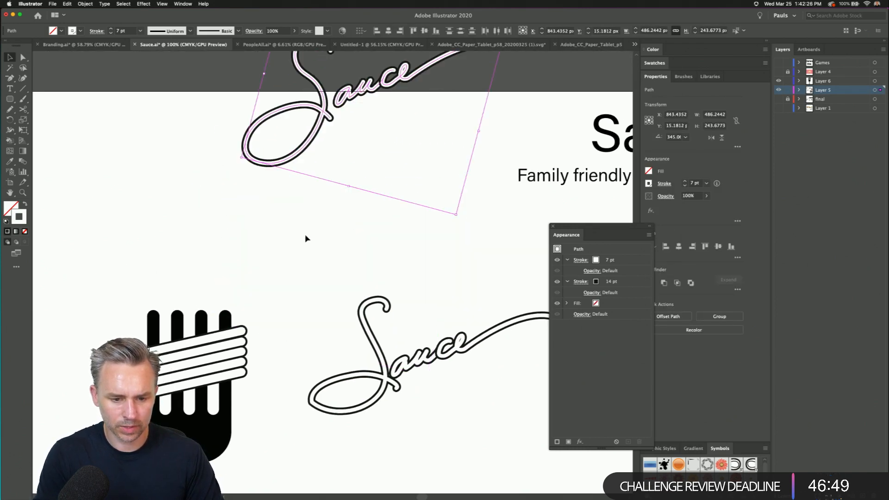
pyautogui.moveTo(282, 166); pyautogui.dragTo(279, 95)
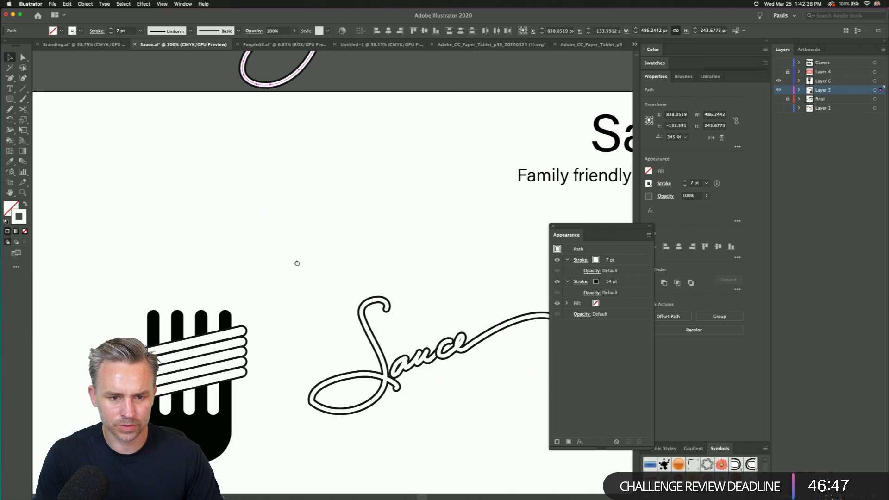
# - Enlarge the remaining Sauce wordmark proportionally to about 822 px wide, extending its S loop over the fork
pyautogui.moveTo(298, 263); pyautogui.dragTo(244, 184)
pyautogui.moveTo(319, 194); pyautogui.dragTo(410, 333)
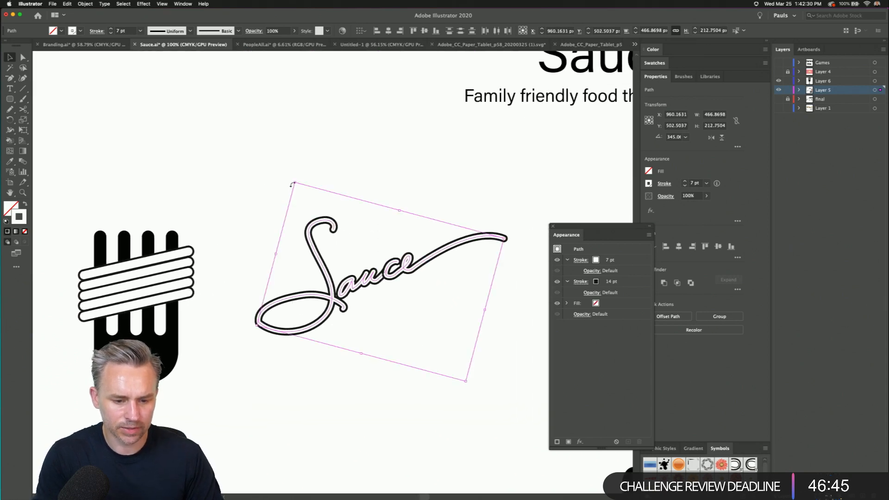
pyautogui.moveTo(294, 183); pyautogui.dragTo(285, 171)
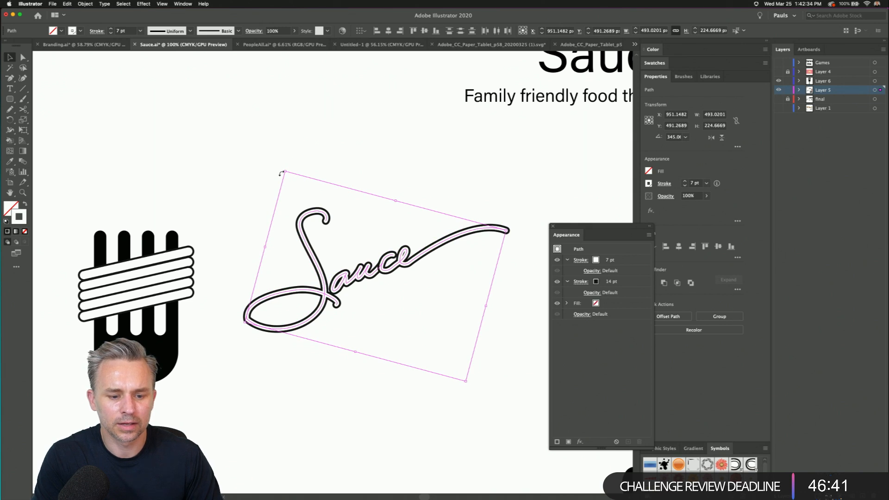
pyautogui.moveTo(286, 172); pyautogui.dragTo(260, 141)
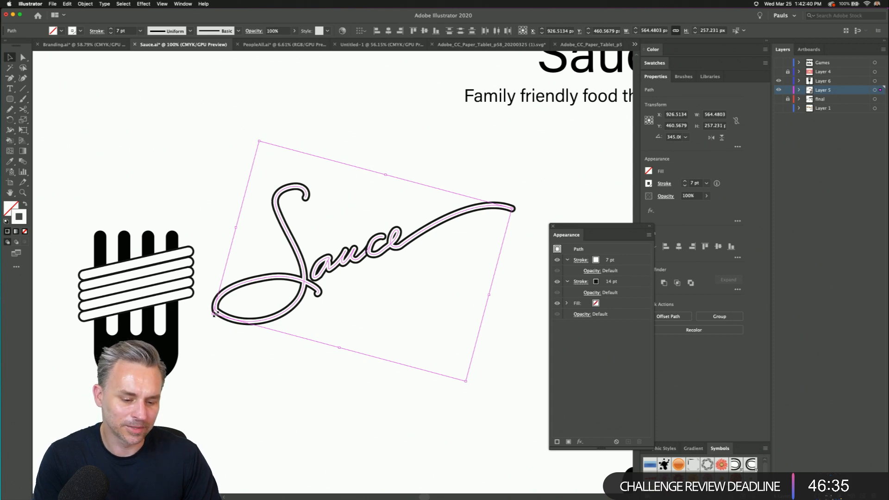
pyautogui.moveTo(216, 314); pyautogui.dragTo(78, 363)
pyautogui.moveTo(332, 200); pyautogui.dragTo(376, 199)
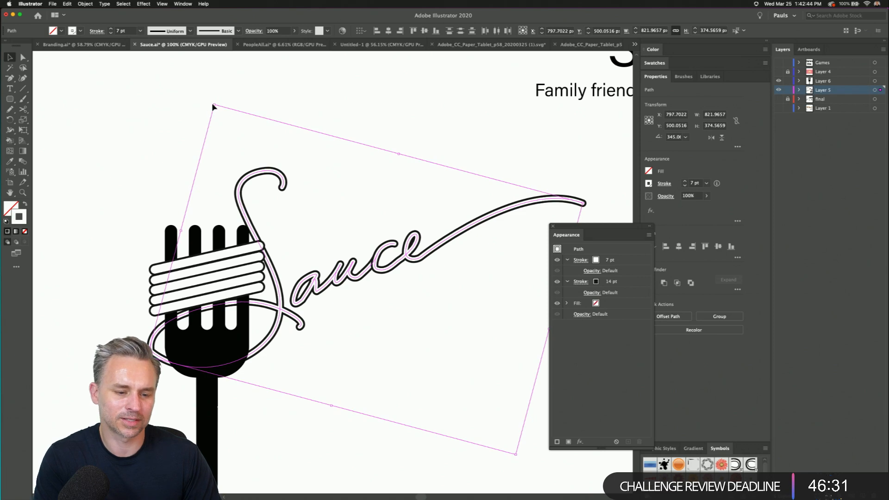
pyautogui.moveTo(214, 105); pyautogui.dragTo(114, 56)
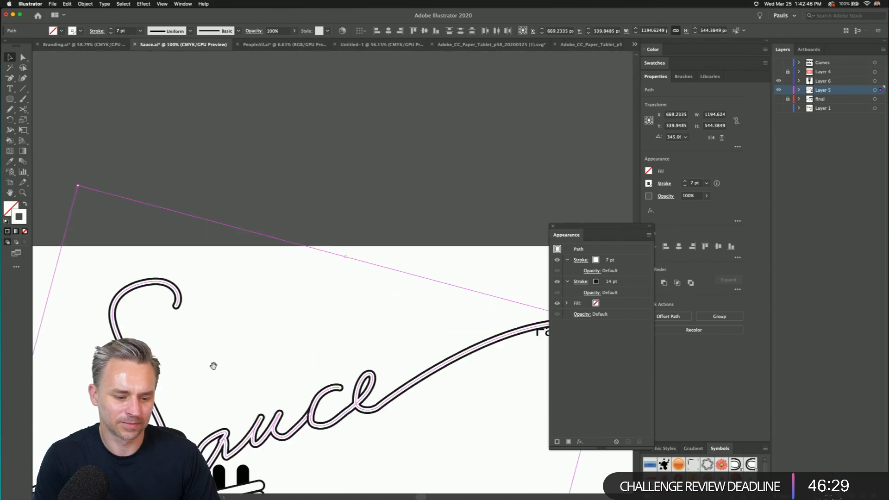
pyautogui.moveTo(213, 366); pyautogui.dragTo(192, 163)
pyautogui.press('super+z')
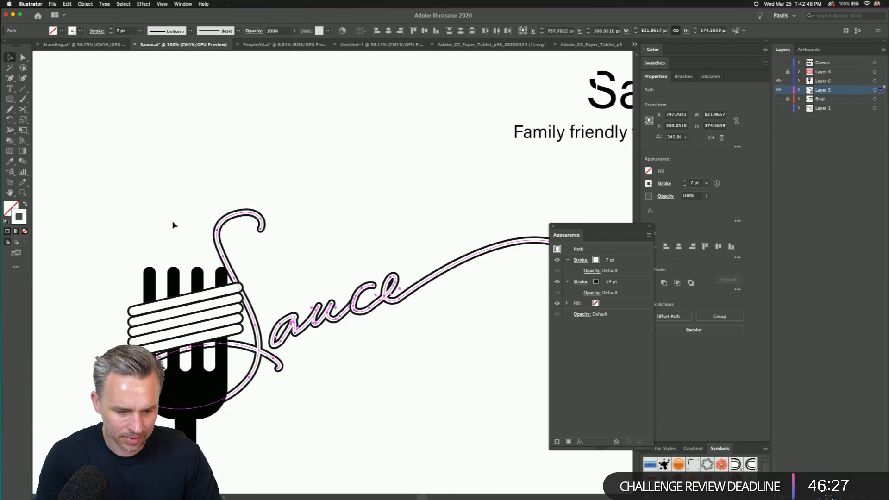
# - Scale the Sauce wordmark down to about 707 px wide and position it with "auce" just above the fork's tines
pyautogui.moveTo(290, 241); pyautogui.dragTo(304, 198)
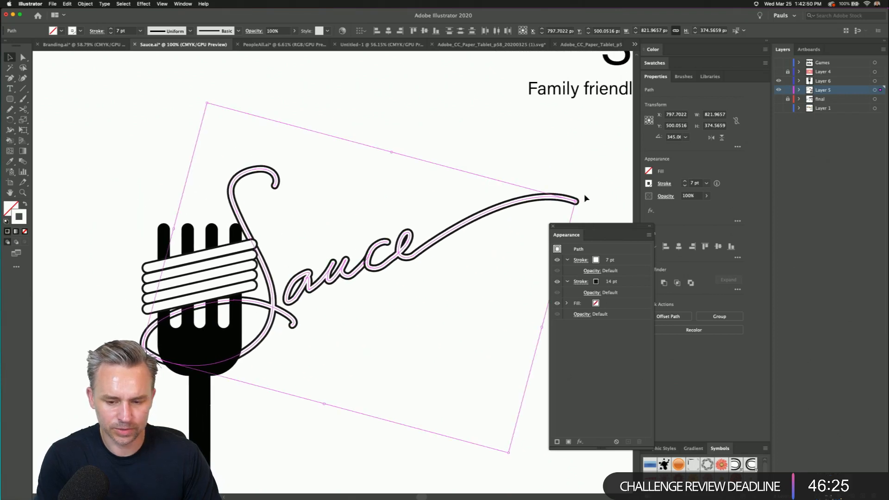
pyautogui.moveTo(576, 200); pyautogui.dragTo(517, 222)
pyautogui.moveTo(368, 277); pyautogui.dragTo(250, 186)
pyautogui.hscroll(-5, 370, 176)
pyautogui.scroll(1, 371, 176)
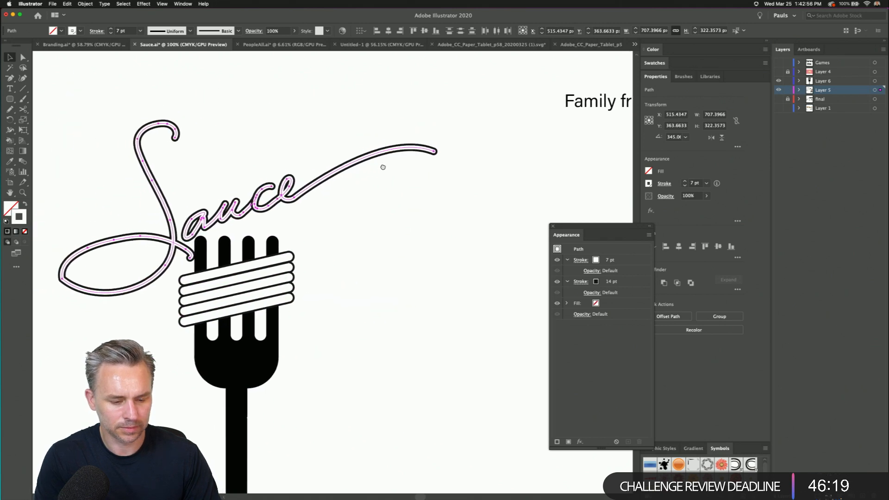
pyautogui.hscroll(-3, 133, 334)
pyautogui.scroll(-1, 133, 333)
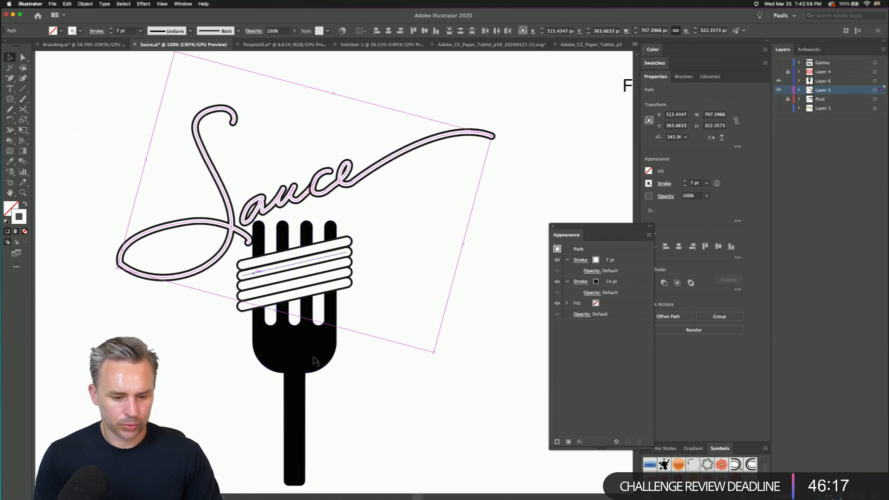
# - Move the fork with its noodle strands onto the S and scale it down proportionally to about 146 by 370 px
pyautogui.moveTo(378, 407); pyautogui.dragTo(174, 137)
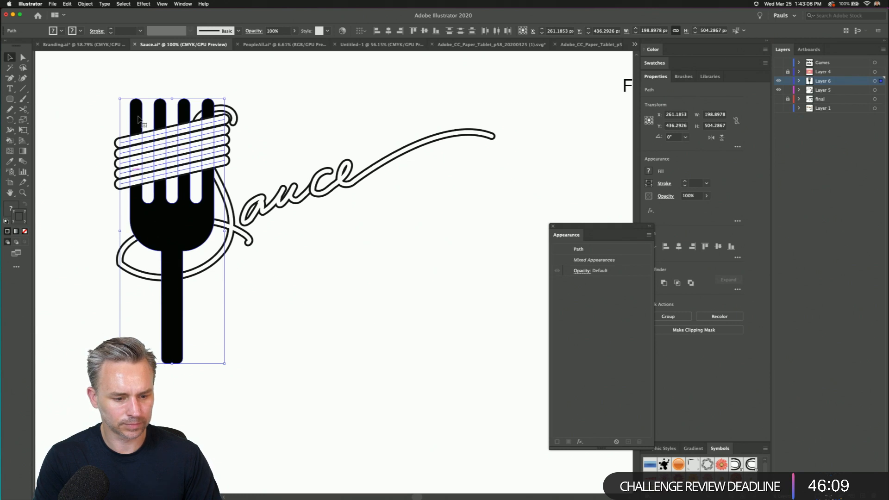
pyautogui.moveTo(226, 99); pyautogui.dragTo(205, 148)
pyautogui.moveTo(164, 235); pyautogui.dragTo(172, 227)
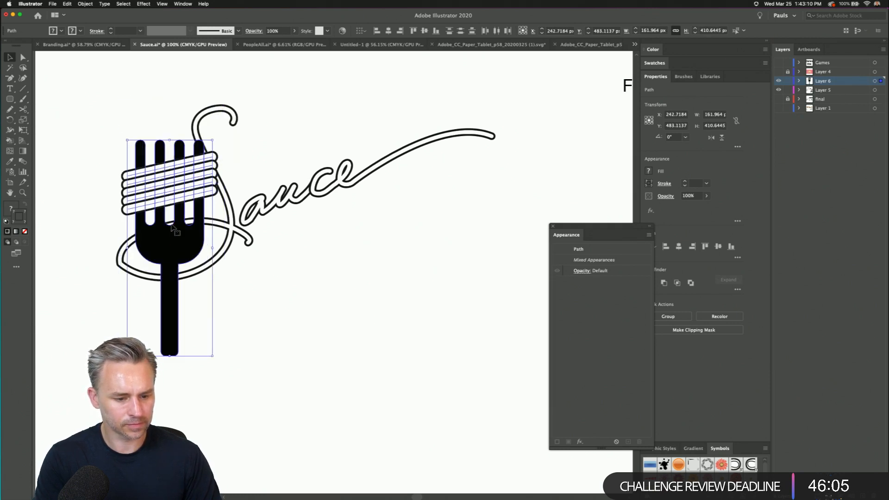
pyautogui.moveTo(216, 138); pyautogui.dragTo(205, 161)
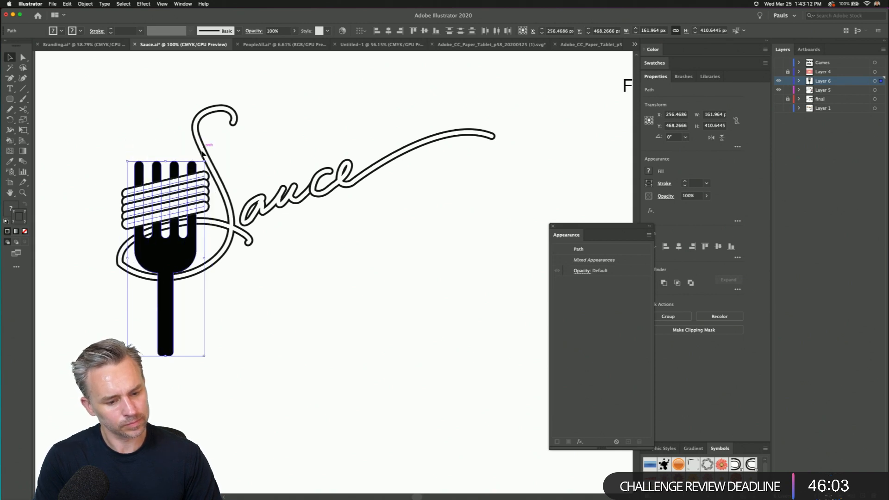
# - Move the fork clear of the lettering and back over the lower loop of the S
pyautogui.moveTo(164, 240); pyautogui.dragTo(366, 317)
pyautogui.scroll(-3, 366, 317)
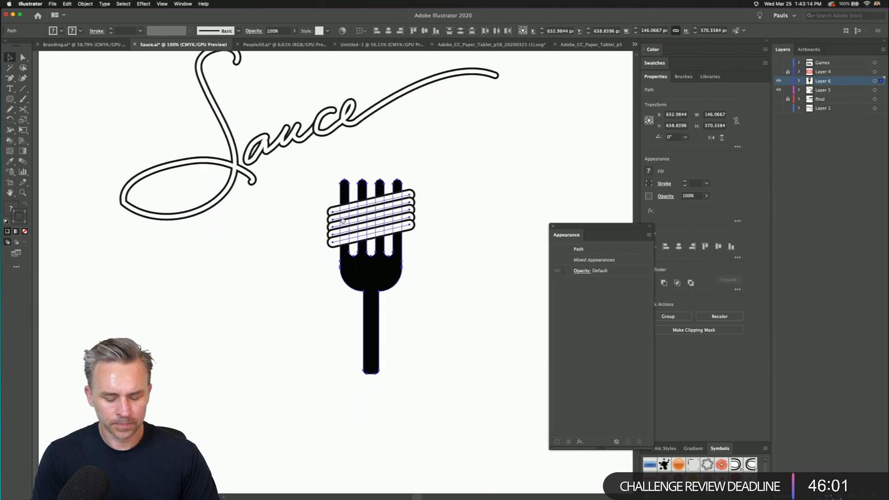
pyautogui.scroll(1, 343, 297)
pyautogui.moveTo(320, 274); pyautogui.dragTo(150, 187)
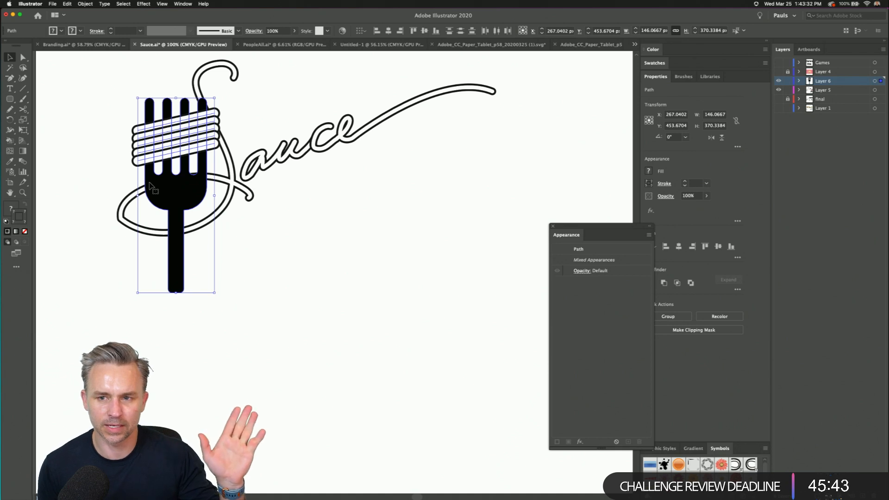
# - Nudge the fork about 8 px left and 10 px up over the S
pyautogui.scroll(5, 265, 241)
pyautogui.hscroll(-3, 264, 240)
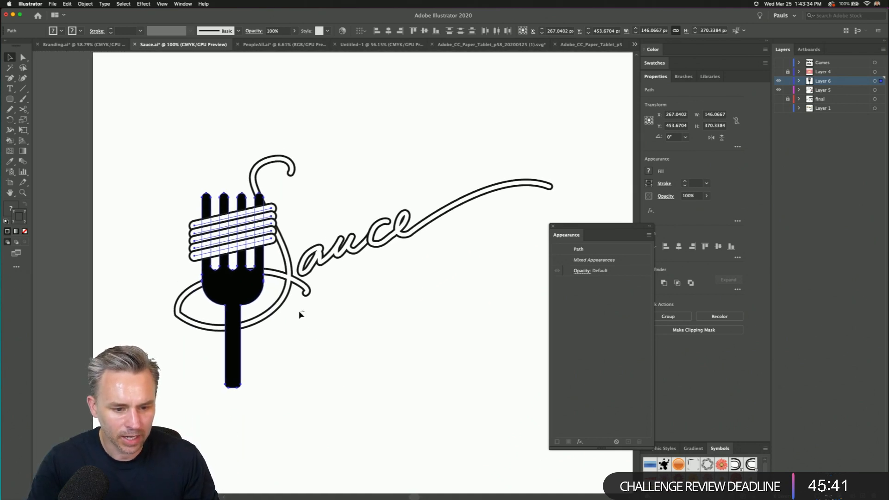
pyautogui.press('Left')
pyautogui.press('Left')
pyautogui.press('Left')
pyautogui.press('Left')
pyautogui.press('Left')
pyautogui.press('Left')
pyautogui.press('Left')
pyautogui.press('Left')
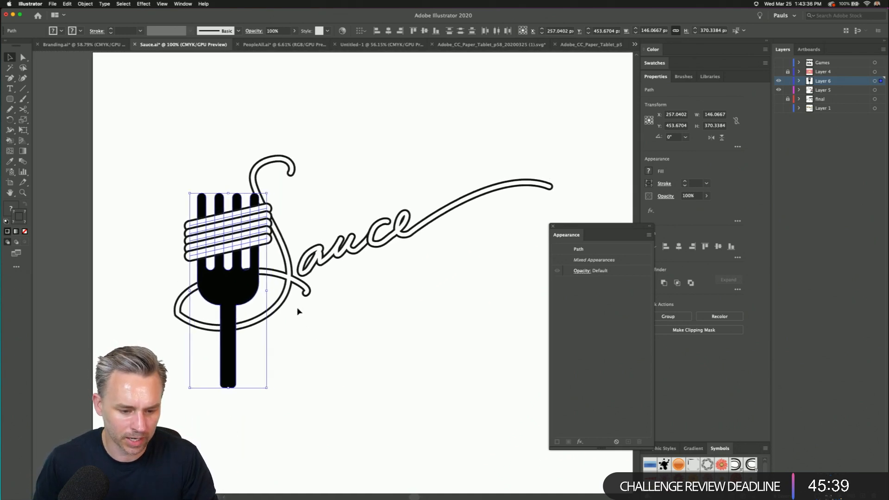
pyautogui.hotkey('shift', 'Up')
pyautogui.hotkey('shift', 'Down')
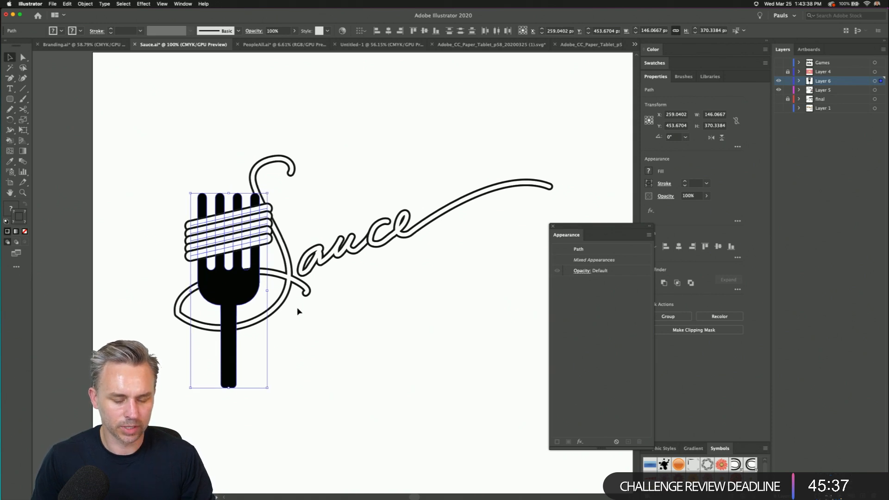
pyautogui.hotkey('shift', 'Up')
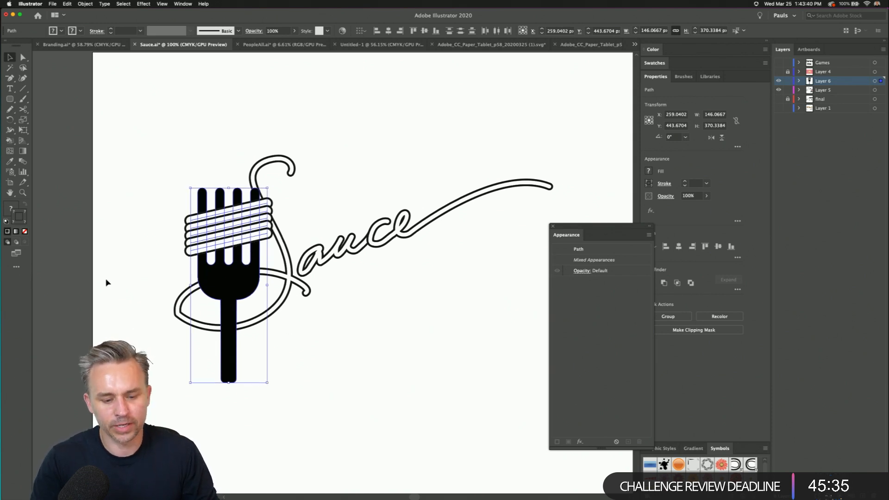
pyautogui.click(23, 57)
pyautogui.click(202, 128)
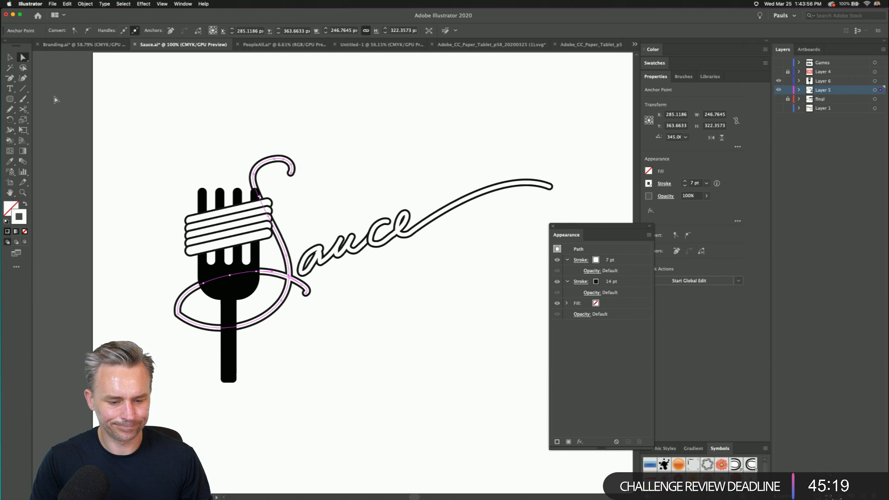
pyautogui.click(11, 57)
pyautogui.click(124, 169)
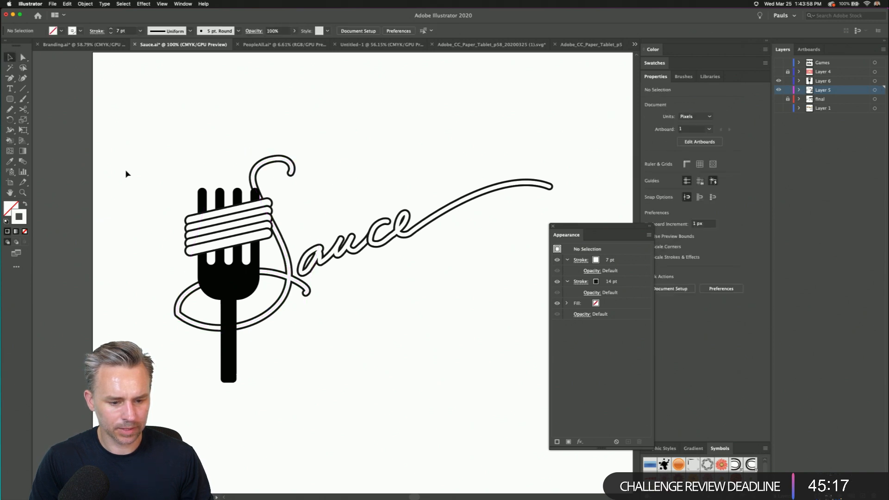
# - Duplicate the S path into the empty area below the "auce" lettering
pyautogui.click(277, 277)
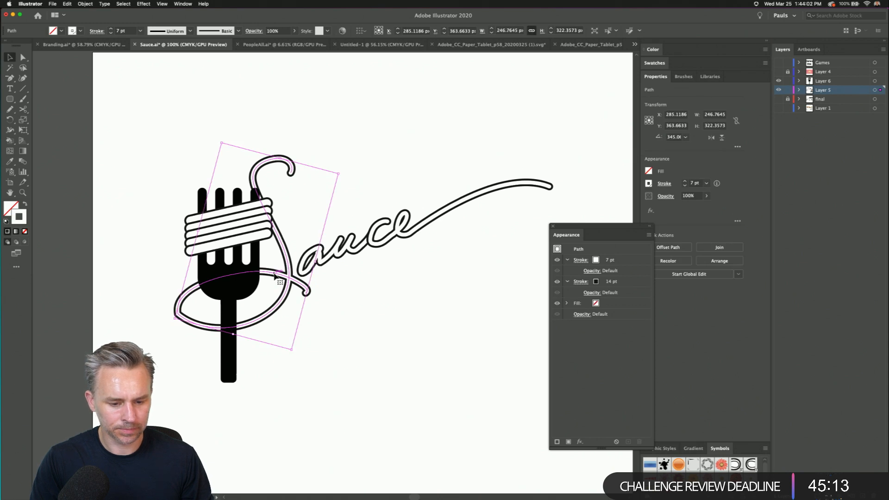
pyautogui.moveTo(276, 276); pyautogui.dragTo(397, 389)
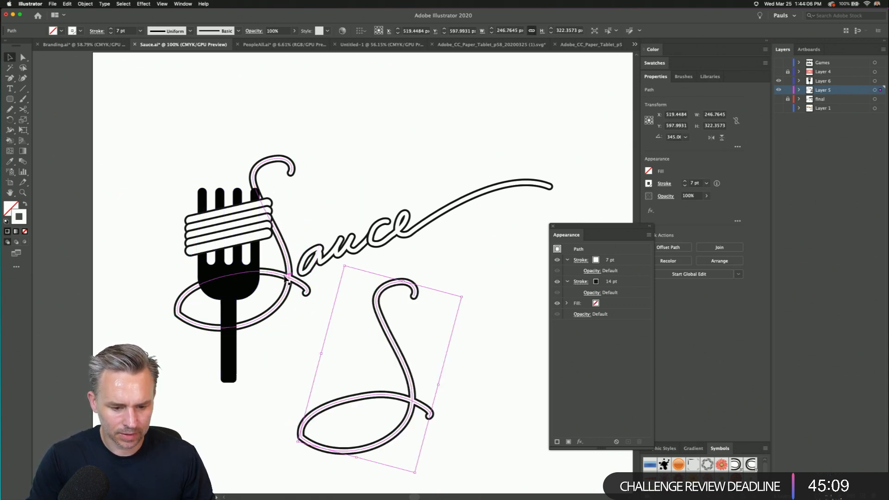
# - Delete the anchor points forming the top hook and upper stem of the original S at the fork
pyautogui.click(291, 282)
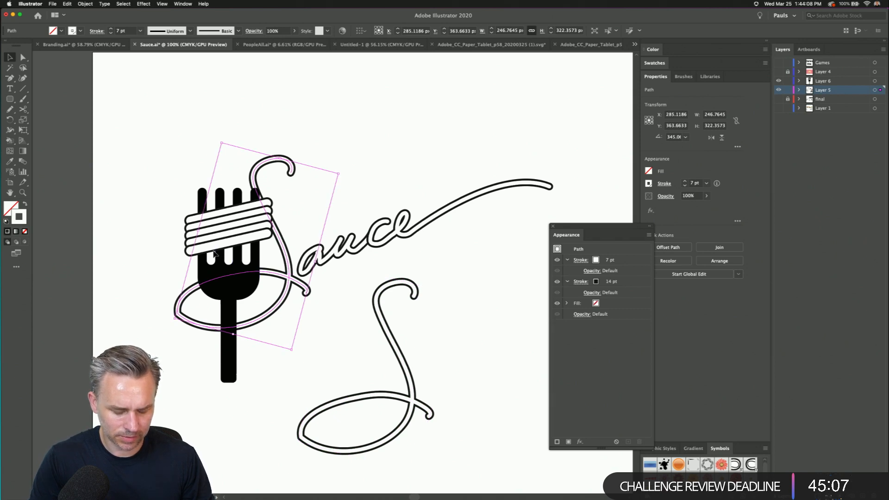
pyautogui.press('super+equal')
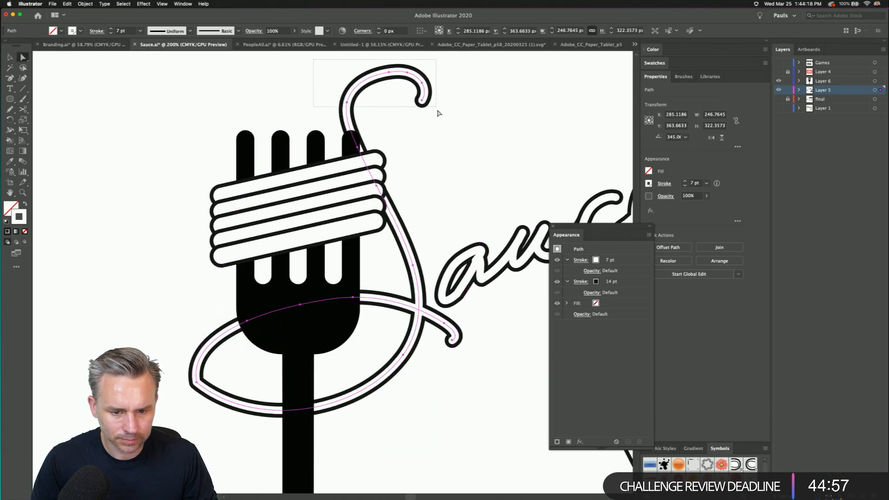
pyautogui.press('a')
pyautogui.click(357, 147)
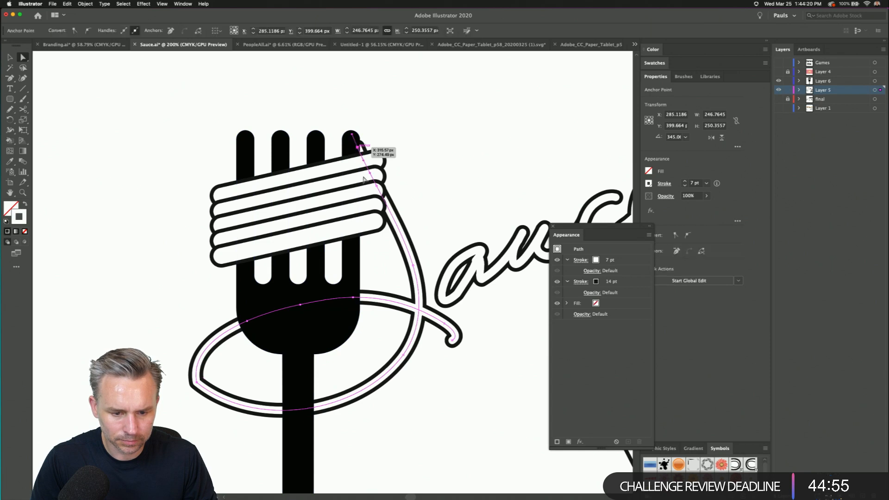
pyautogui.press('Delete')
pyautogui.click(378, 186)
pyautogui.press('Delete')
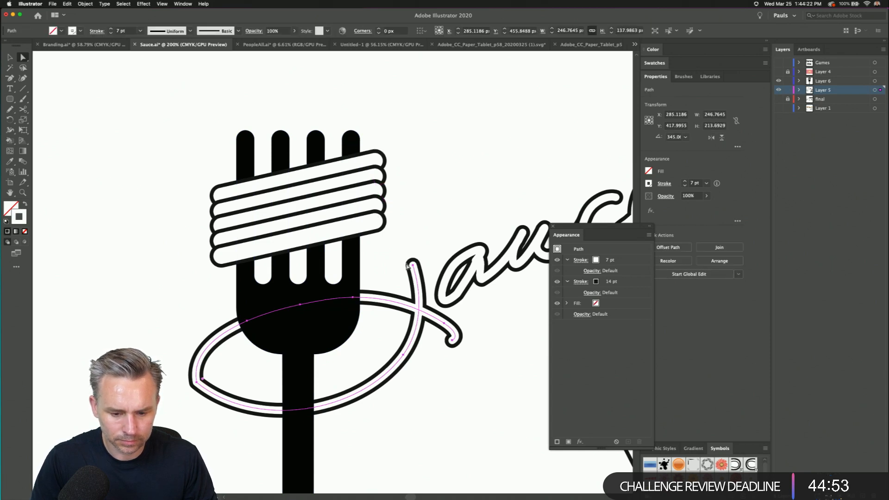
# - Delete the remaining stem and lower loop of the original S, keeping only the arc that crosses the fork head
pyautogui.click(413, 267)
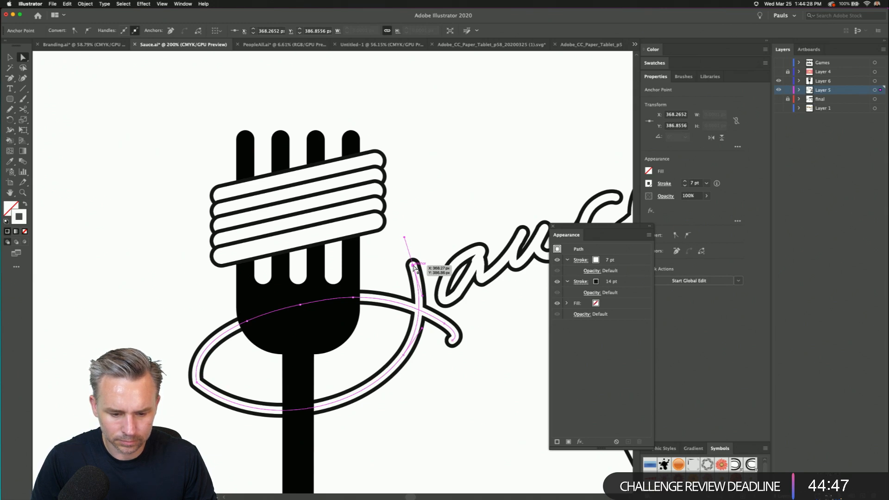
pyautogui.press('Delete')
pyautogui.click(404, 355)
pyautogui.press('Delete')
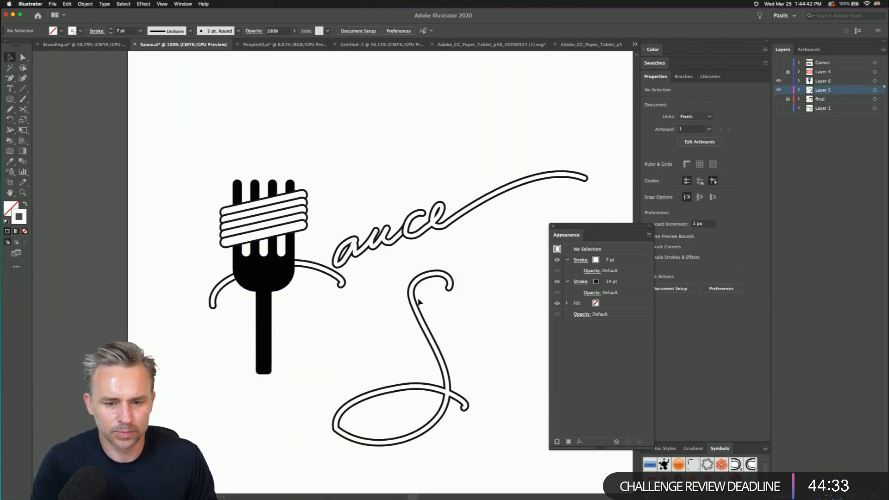
# - Shift the S copy to the right and duplicate the "auce" lettering beside it to form a separate Sauce wordmark
pyautogui.moveTo(408, 302); pyautogui.dragTo(451, 299)
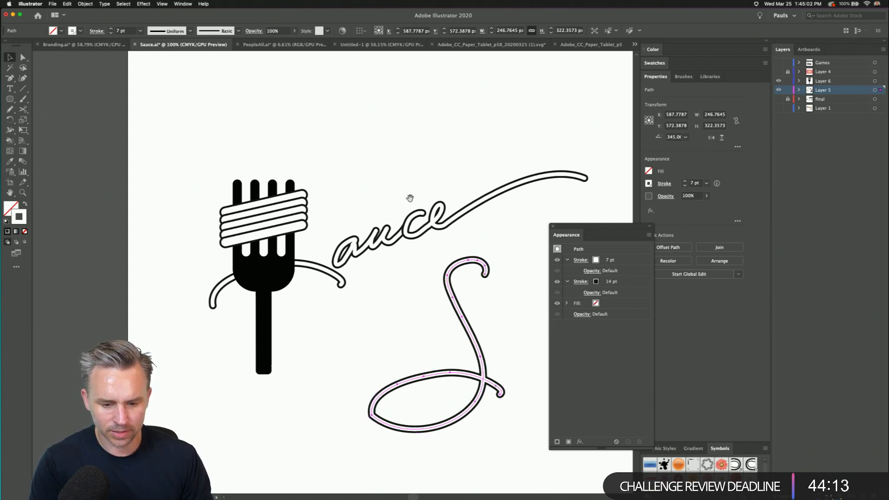
pyautogui.moveTo(409, 199); pyautogui.dragTo(230, 163)
pyautogui.moveTo(199, 137); pyautogui.dragTo(292, 189)
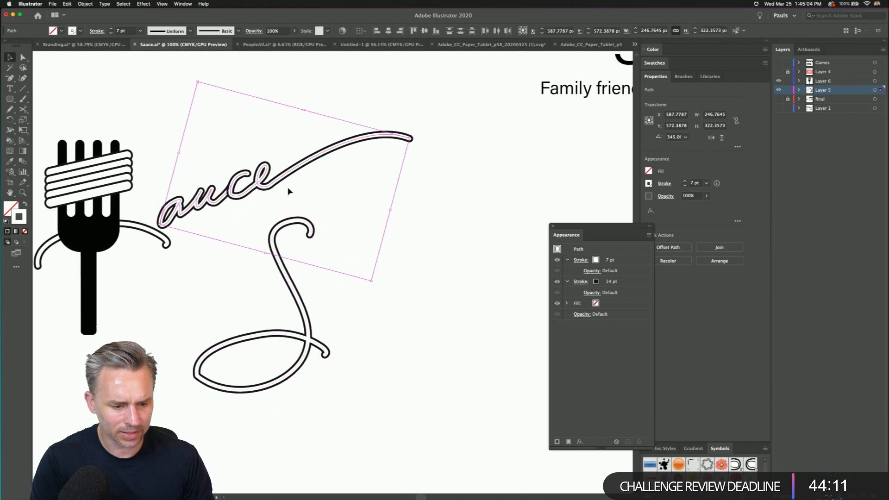
pyautogui.moveTo(239, 216); pyautogui.dragTo(235, 189)
# - Apply the dense, scratchy hand drawn brush to the white stroke of the separate Sauce wordmark
pyautogui.click(206, 182)
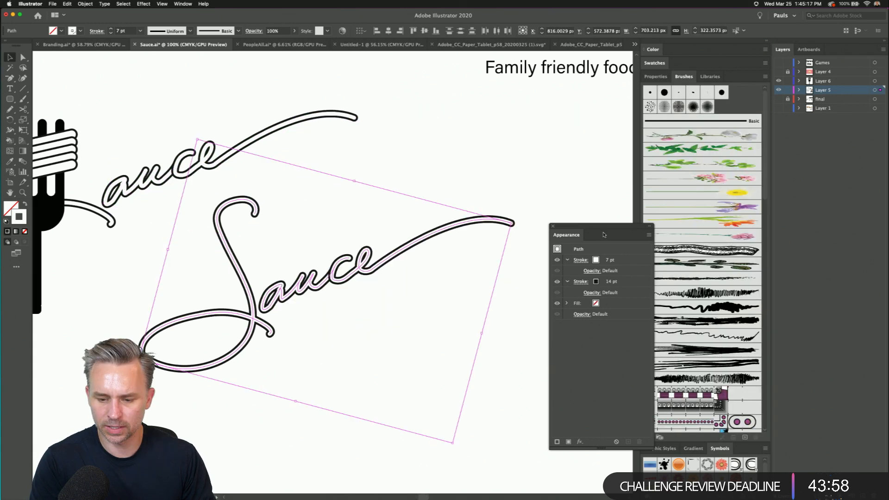
pyautogui.moveTo(604, 235); pyautogui.dragTo(575, 354)
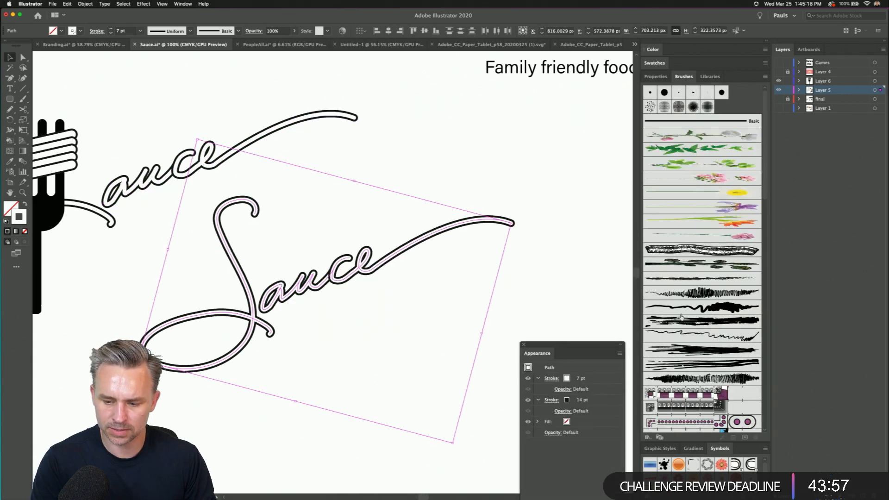
pyautogui.click(695, 293)
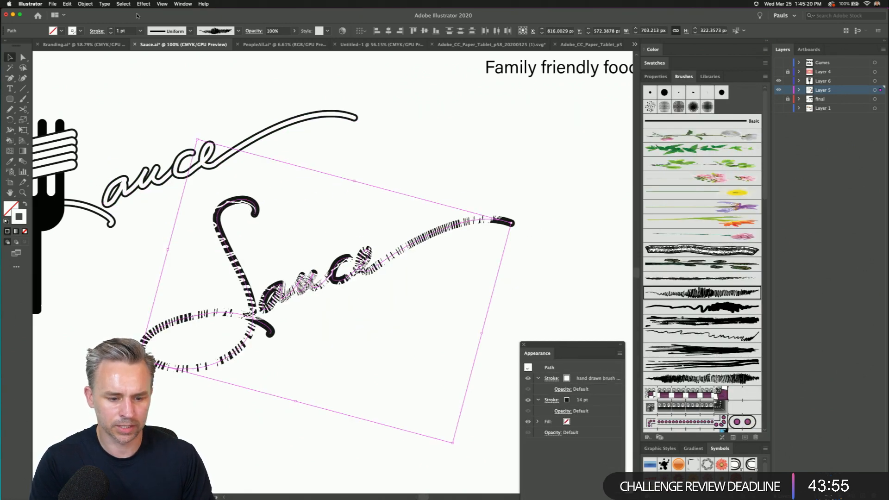
# - Reduce the white brush stroke of the separate Sauce wordmark to 0.5 pt and delete its black 14 pt stroke
pyautogui.click(111, 33)
pyautogui.click(111, 32)
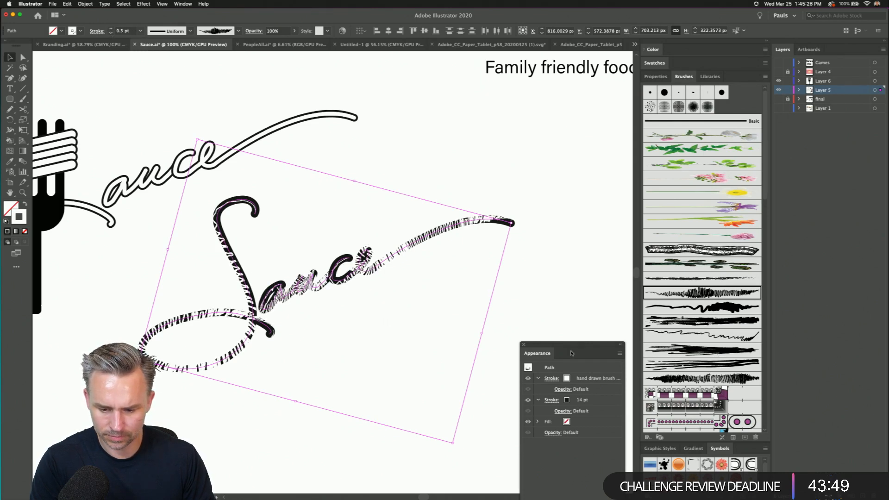
pyautogui.click(581, 401)
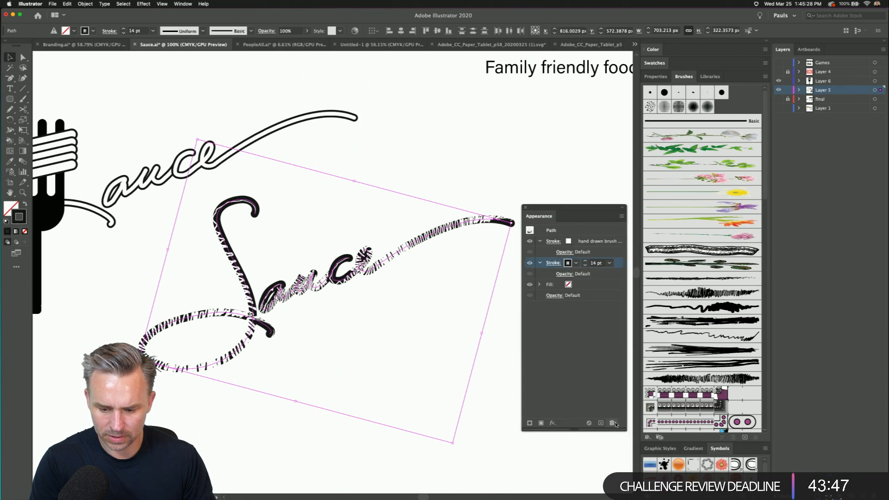
pyautogui.click(612, 423)
# - Colour the wordmark's remaining brush stroke black and set its weight to 0.25 pt
pyautogui.click(569, 241)
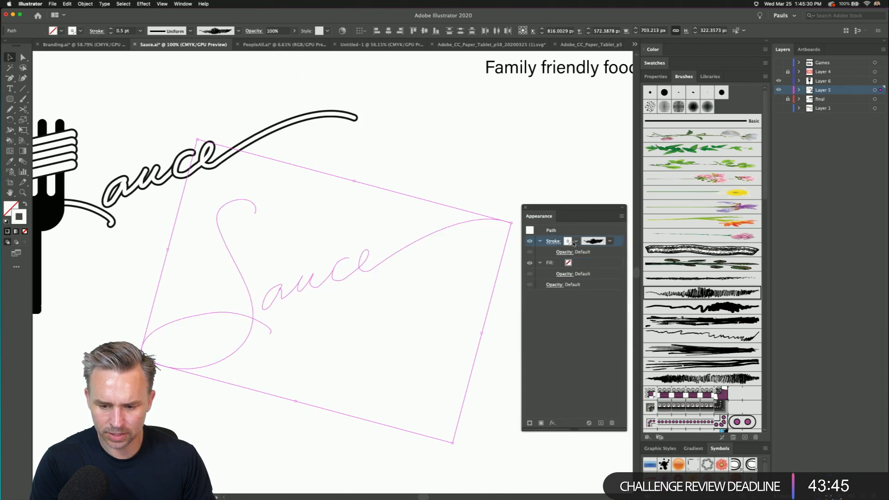
pyautogui.click(575, 241)
pyautogui.click(503, 257)
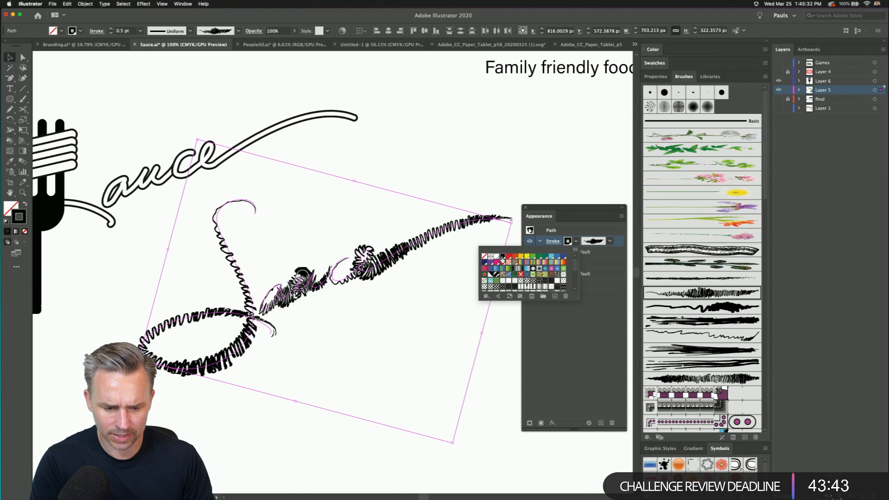
pyautogui.click(111, 33)
pyautogui.click(112, 33)
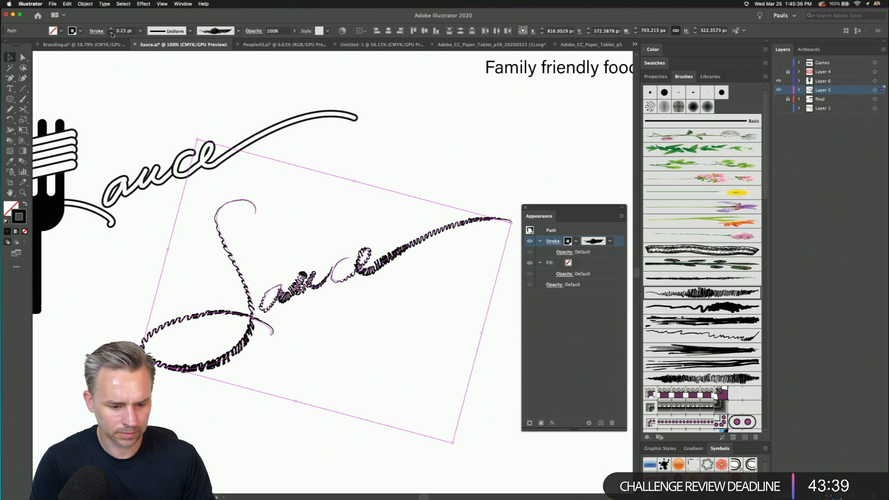
pyautogui.click(111, 296)
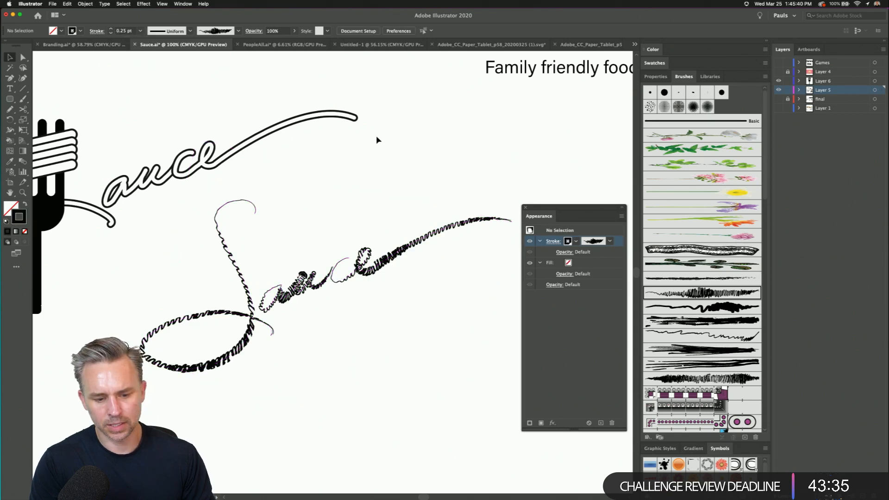
# - Reverse the path direction of the brushed S
pyautogui.click(220, 239)
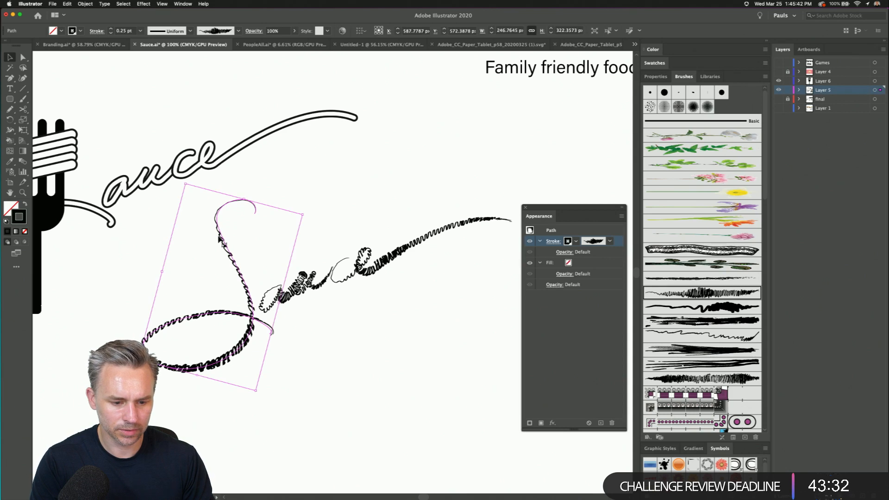
pyautogui.click(85, 4)
pyautogui.moveTo(111, 159)
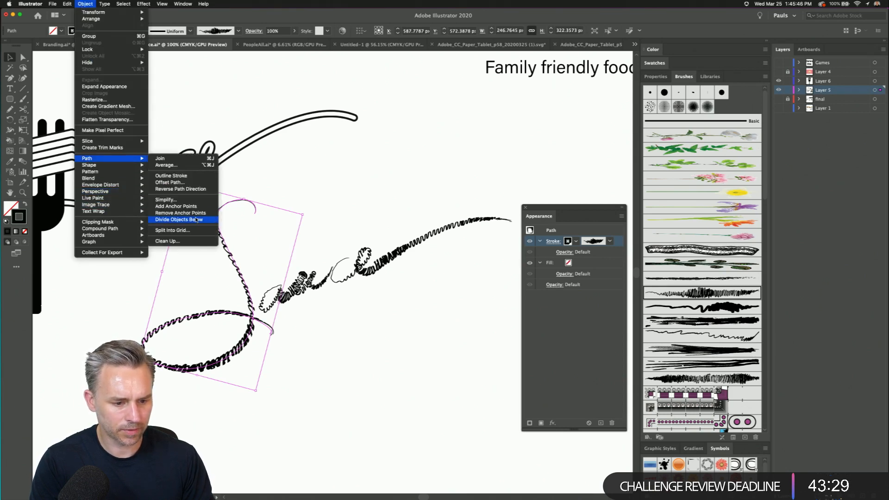
pyautogui.click(191, 189)
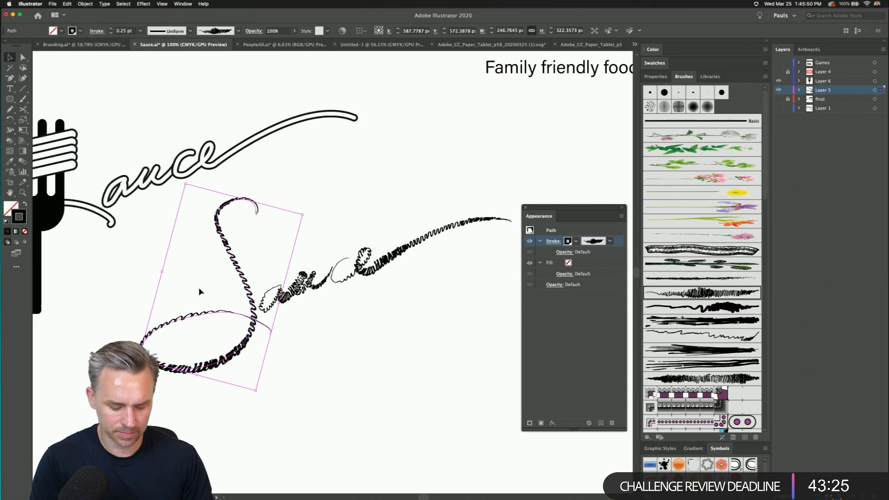
# - Set the stroke weight of the brushed S to 0.5 pt
pyautogui.click(123, 31)
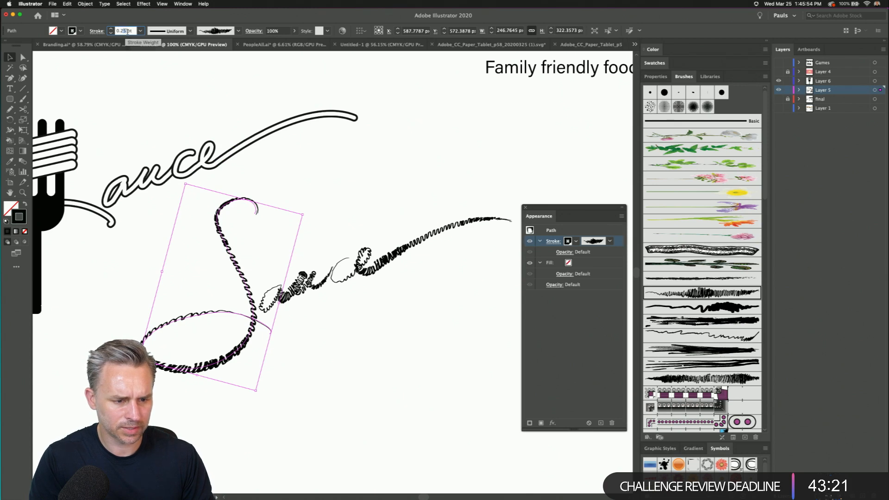
pyautogui.press('BackSpace')
pyautogui.press('BackSpace')
pyautogui.write('5')
pyautogui.press('Return')
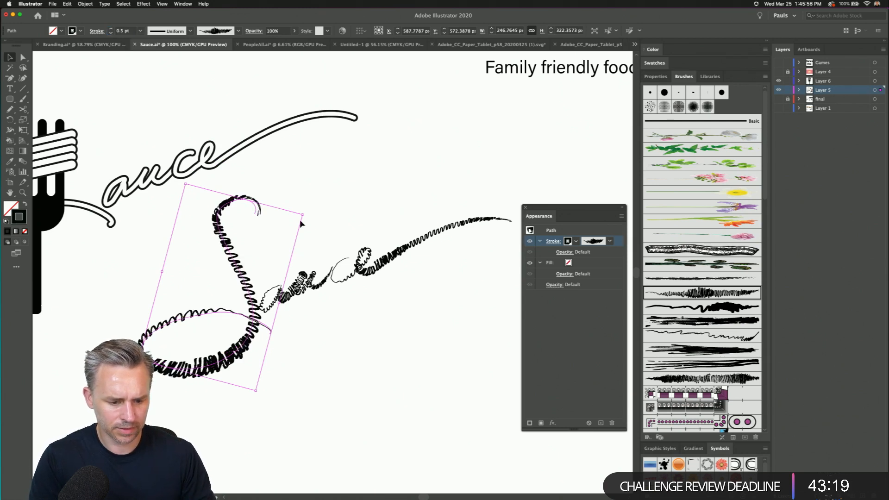
pyautogui.click(346, 190)
# - Split the brushed "au" path with the Scissors tool at the top of the u's first stem
pyautogui.moveTo(359, 171); pyautogui.dragTo(398, 179)
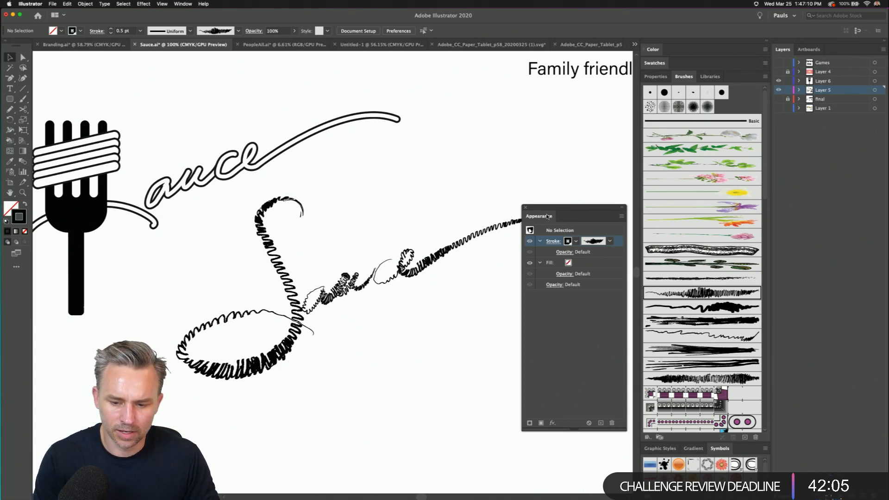
pyautogui.moveTo(547, 220); pyautogui.dragTo(537, 265)
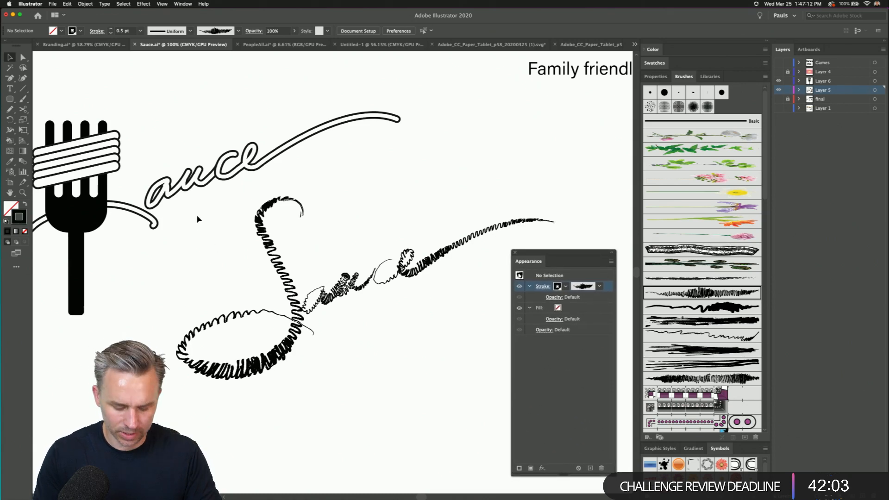
pyautogui.press('super+equal')
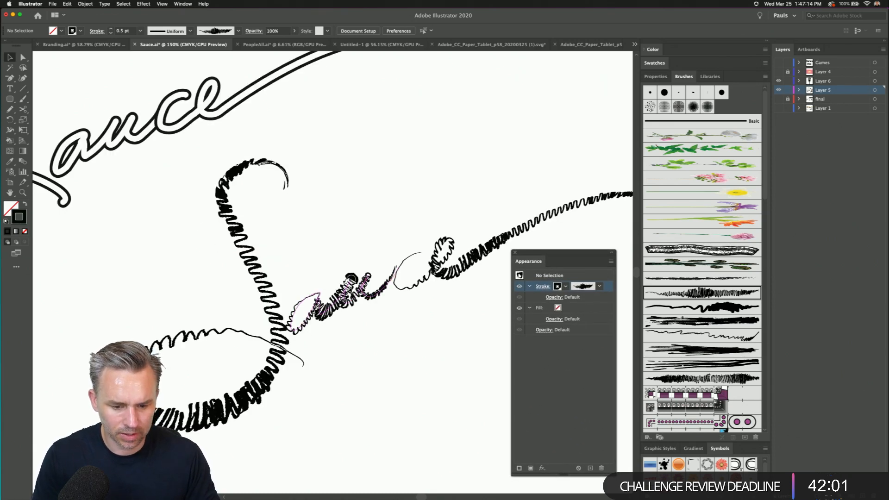
pyautogui.click(342, 296)
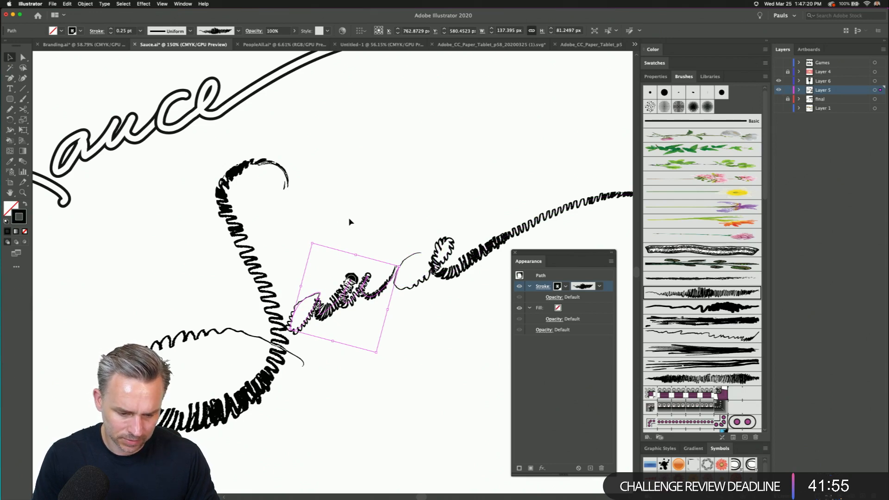
pyautogui.press('super+equal')
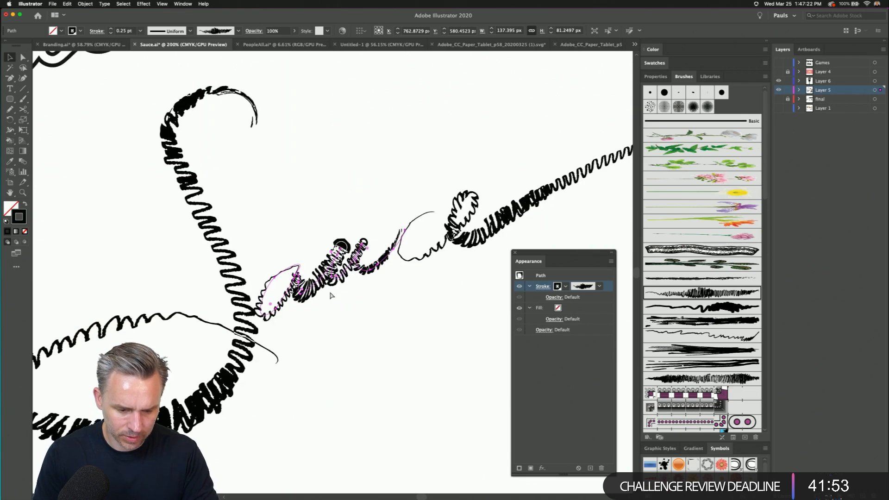
pyautogui.press('super+equal')
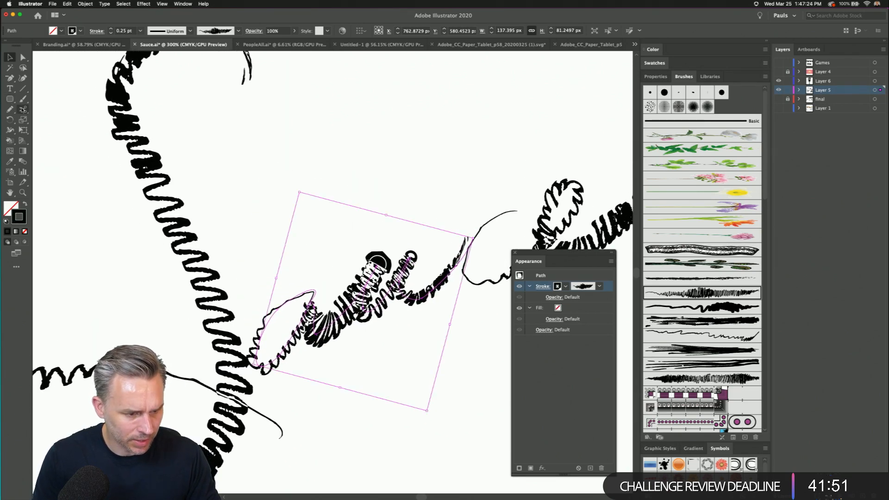
pyautogui.click(23, 109)
pyautogui.click(381, 258)
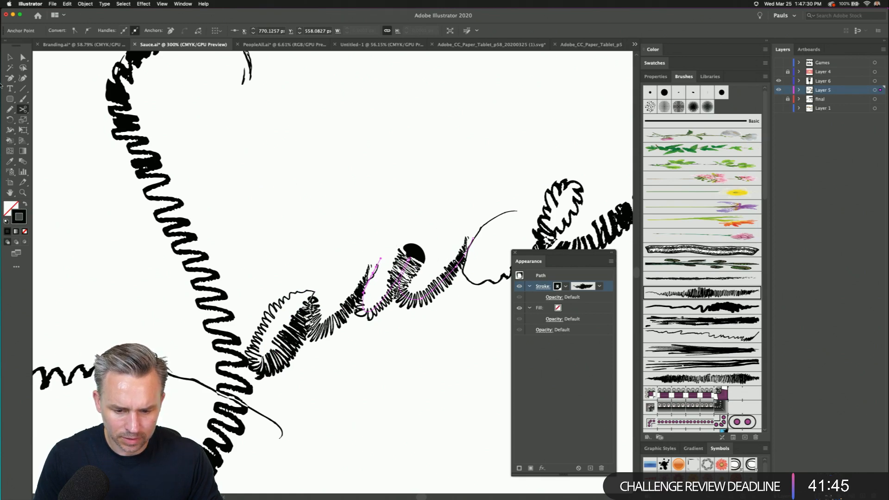
# - Pull the end anchor of the u down and away from the c, and nudge the separated u slightly to the right
pyautogui.click(22, 57)
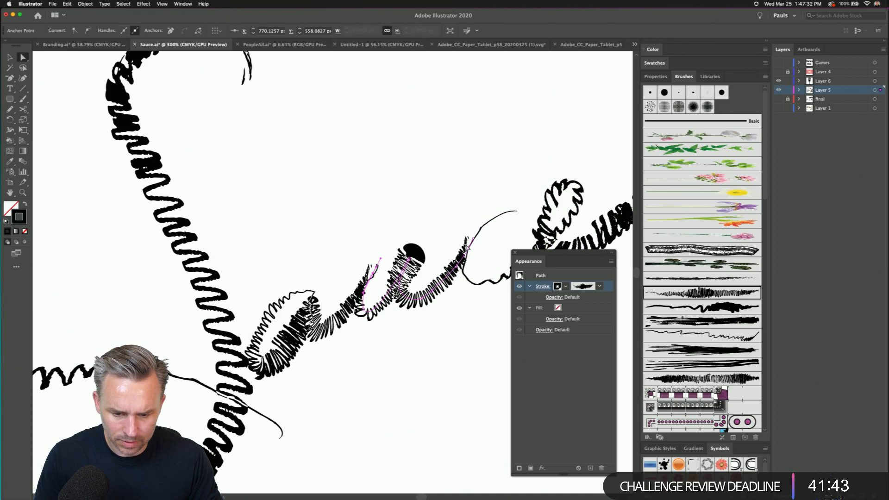
pyautogui.moveTo(473, 240); pyautogui.dragTo(455, 267)
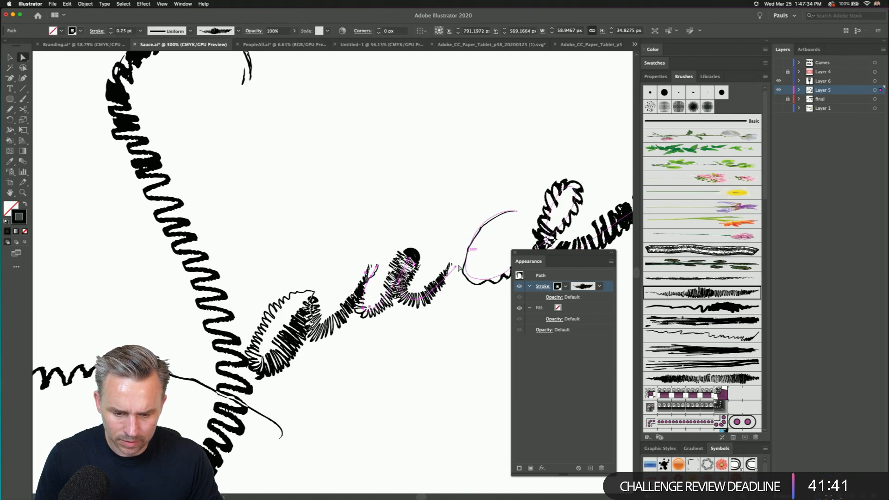
pyautogui.click(10, 57)
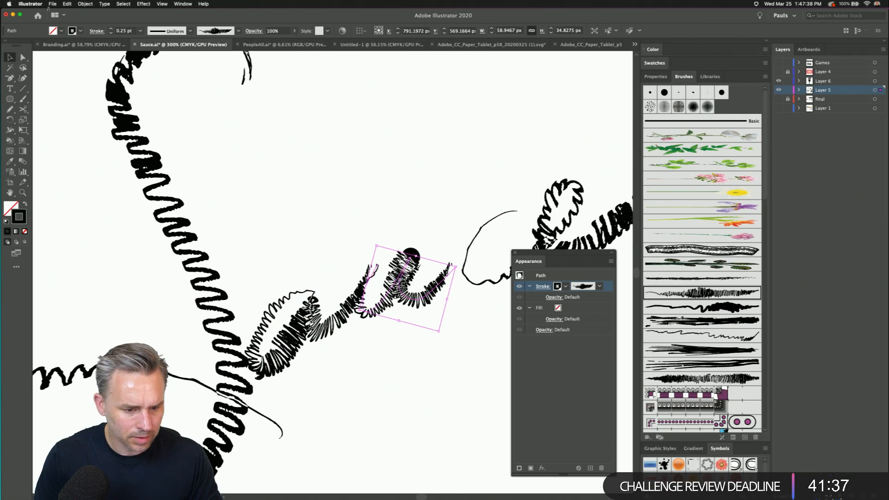
pyautogui.press('Right')
pyautogui.press('Right')
pyautogui.press('Right')
# - Reverse the path direction of the separated u
pyautogui.click(85, 4)
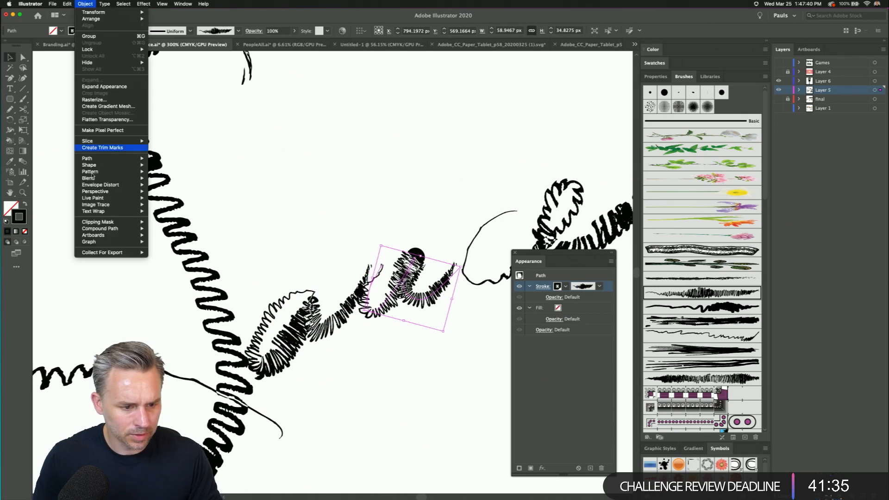
pyautogui.moveTo(89, 160)
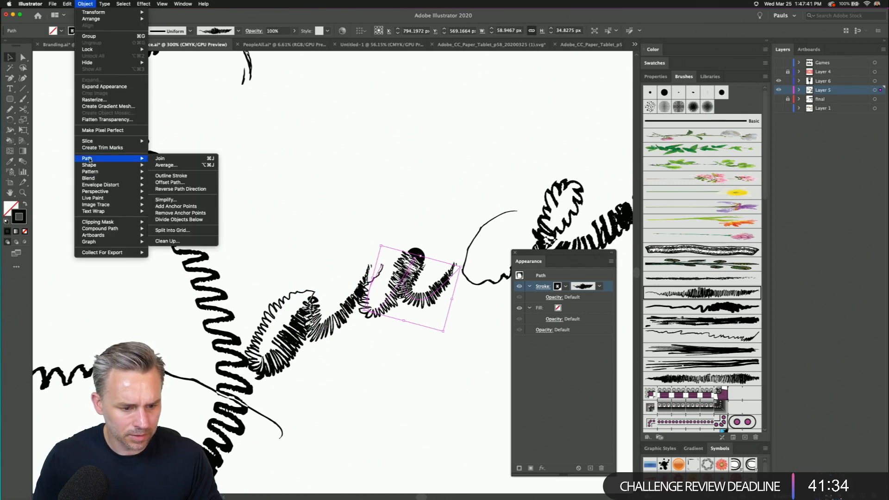
pyautogui.click(180, 189)
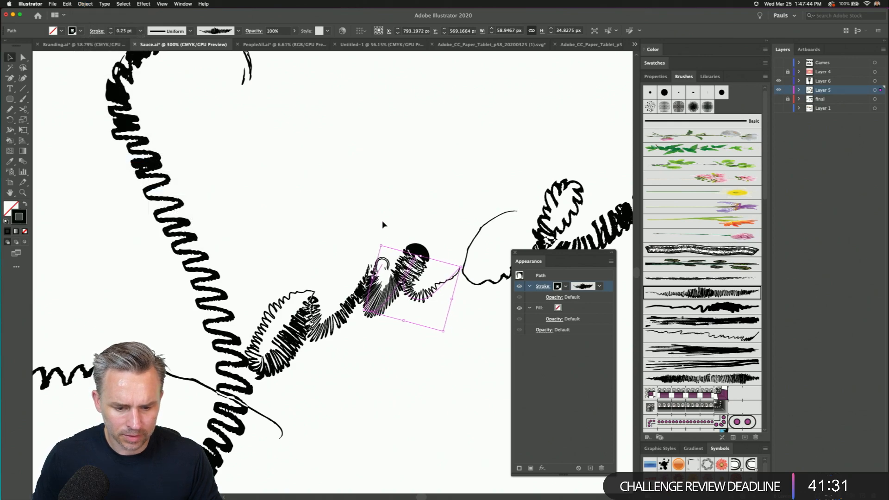
pyautogui.click(369, 190)
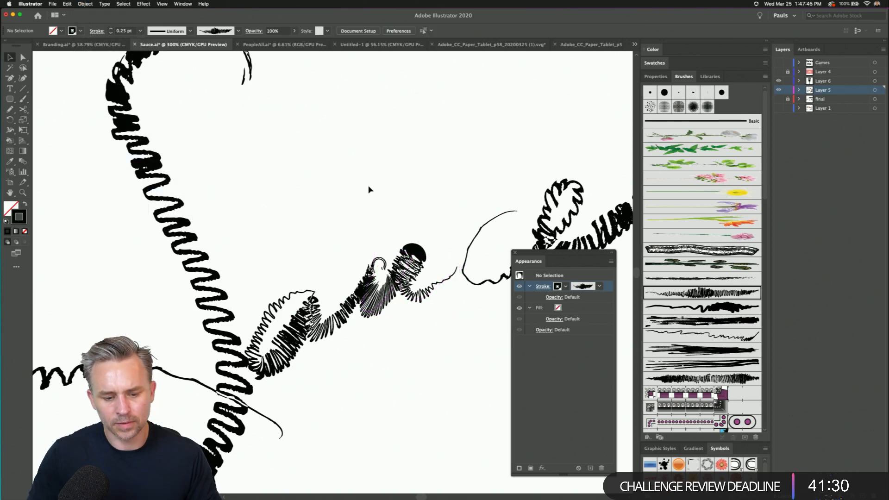
# - Reverse the path direction of the brushed "ce" path with its long tail
pyautogui.click(482, 227)
pyautogui.moveTo(436, 166)
pyautogui.mouseDown()
pyautogui.moveTo(219, 192)
pyautogui.moveTo(133, 294)
pyautogui.mouseUp()
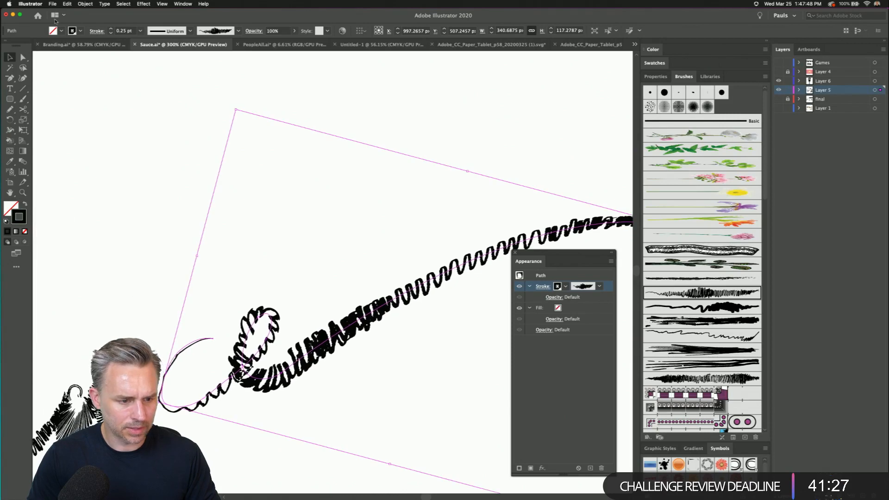
pyautogui.click(86, 4)
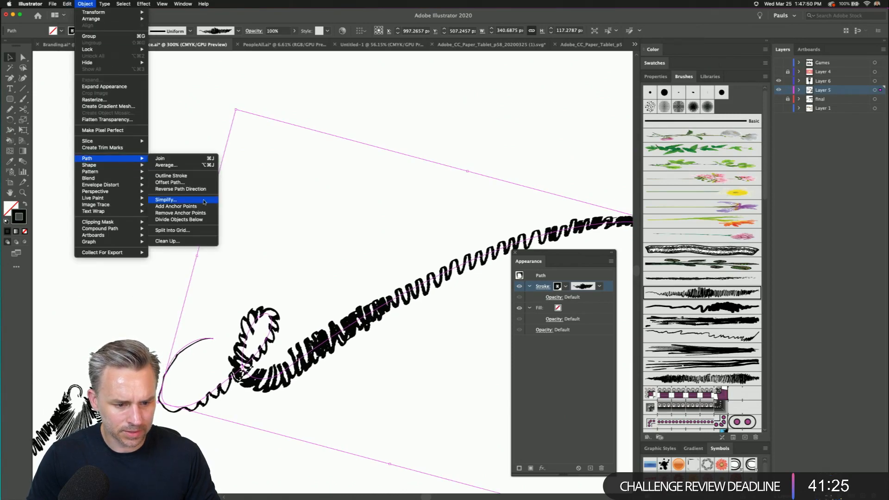
pyautogui.click(183, 189)
pyautogui.scroll(-6, 199, 198)
pyautogui.hscroll(-5, 199, 198)
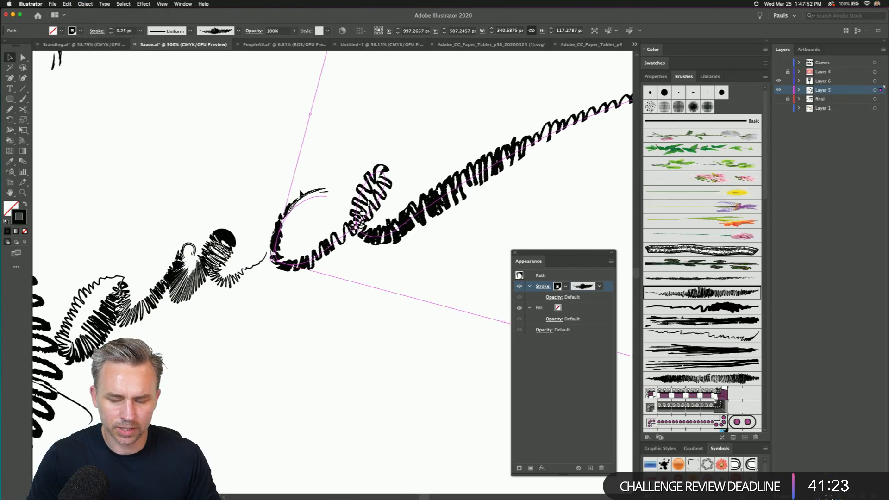
pyautogui.press('super+minus')
pyautogui.press('super+minus')
pyautogui.press('super+minus')
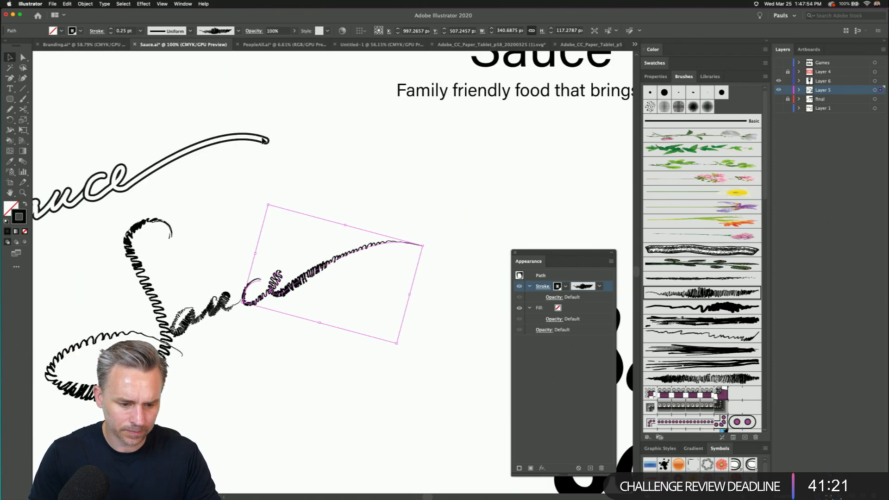
pyautogui.moveTo(246, 192); pyautogui.dragTo(342, 168)
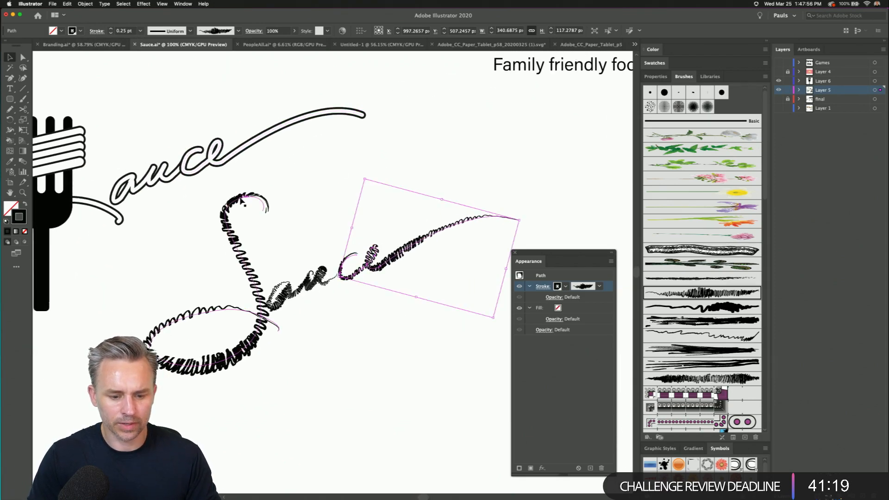
pyautogui.click(295, 250)
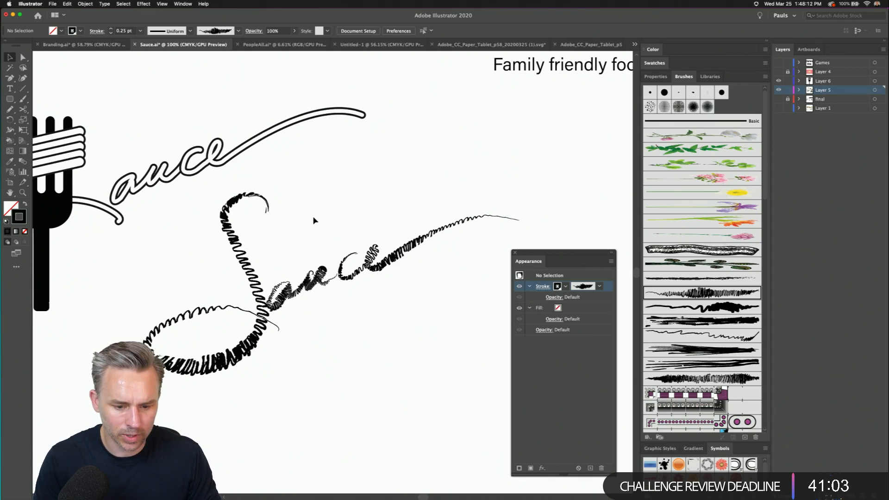
# - Remove the overlapping hooked end of the separated u at the top of its first stem
pyautogui.moveTo(292, 283)
pyautogui.mouseDown()
pyautogui.moveTo(333, 278)
pyautogui.moveTo(319, 287)
pyautogui.mouseUp()
pyautogui.moveTo(233, 264); pyautogui.dragTo(278, 243)
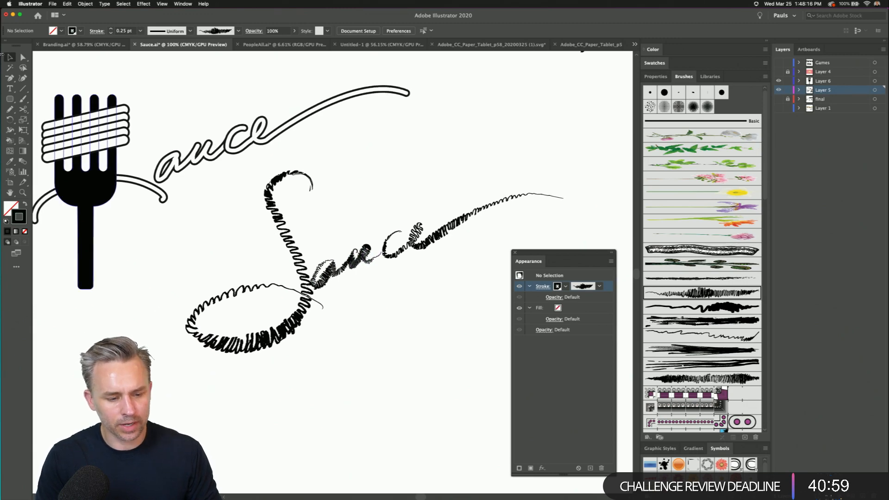
pyautogui.click(25, 58)
pyautogui.press('super+equal')
pyautogui.press('super+equal')
pyautogui.press('super+equal')
pyautogui.press('super+equal')
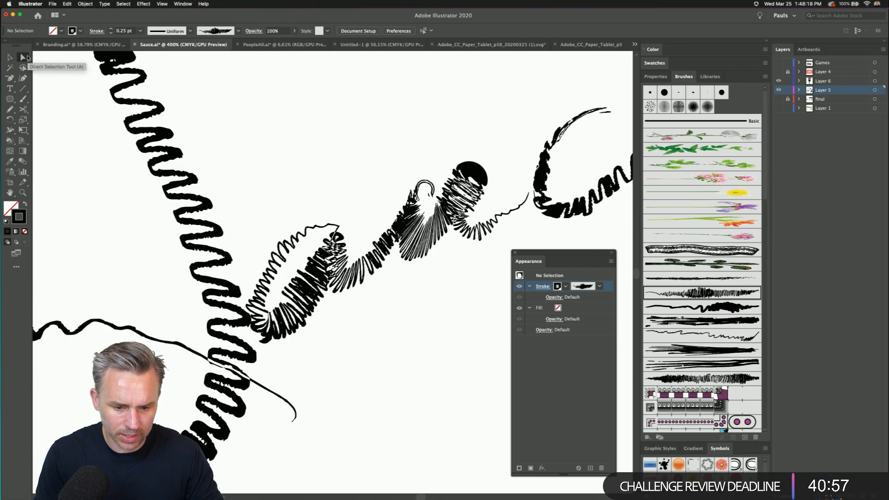
pyautogui.moveTo(426, 204); pyautogui.dragTo(406, 192)
pyautogui.click(409, 174)
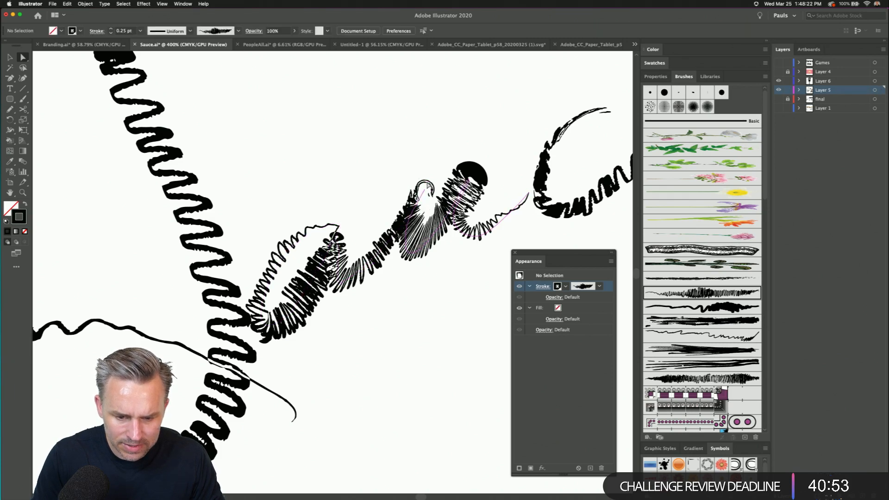
pyautogui.click(423, 192)
pyautogui.click(424, 191)
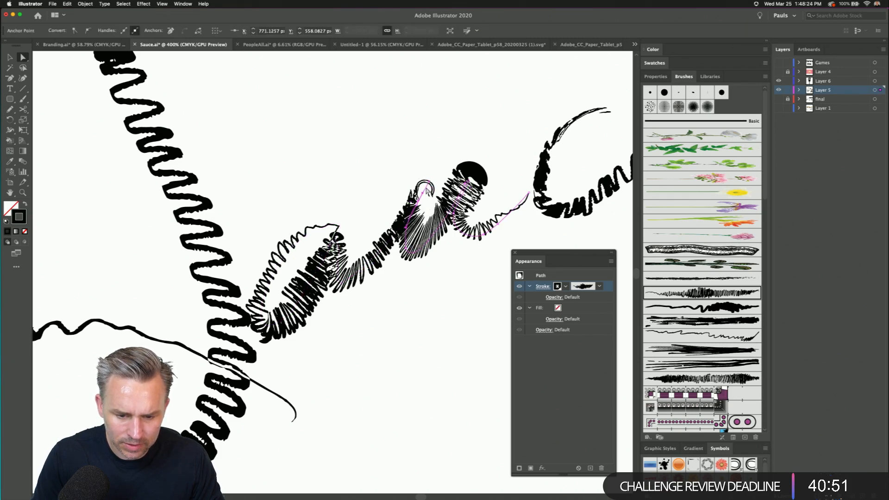
pyautogui.moveTo(424, 191)
pyautogui.mouseDown()
pyautogui.moveTo(406, 187)
pyautogui.moveTo(414, 175)
pyautogui.mouseUp()
pyautogui.press('Delete')
# - Reshape the end of the brushed "a" path into a small rounded hook above the u's first stem
pyautogui.moveTo(417, 207); pyautogui.dragTo(419, 187)
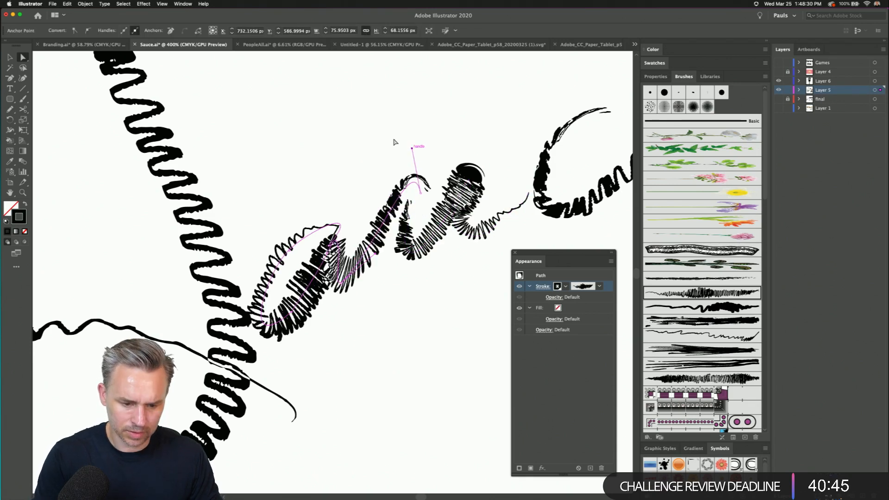
pyautogui.press('super+1')
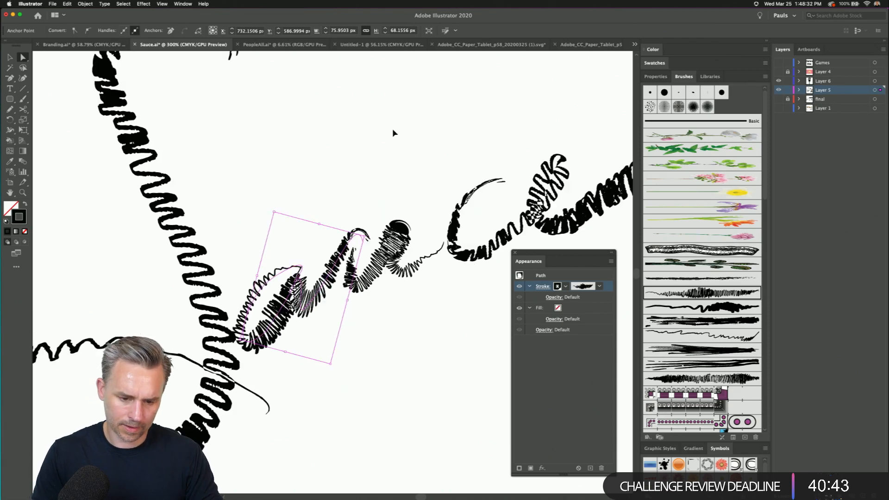
pyautogui.click(408, 163)
pyautogui.moveTo(389, 189); pyautogui.dragTo(410, 182)
# - Nudge the brushed "ce" path slightly left so it sits closer to the u
pyautogui.click(10, 58)
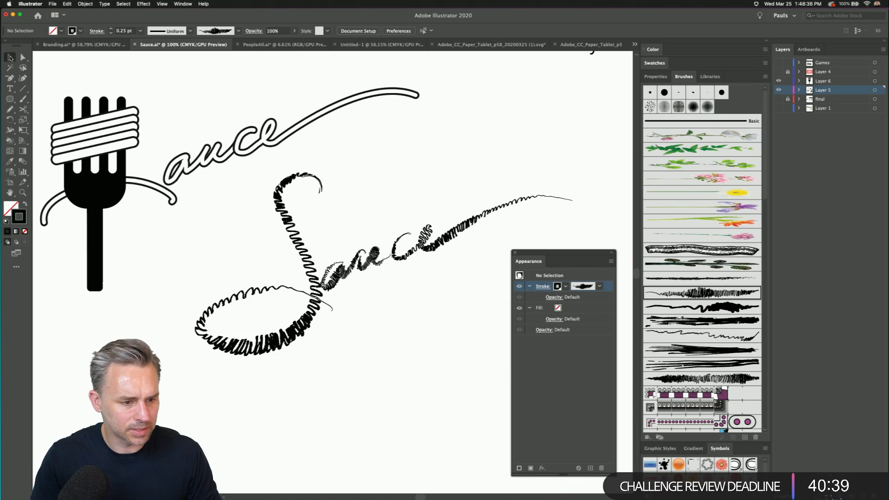
pyautogui.moveTo(428, 209); pyautogui.dragTo(467, 280)
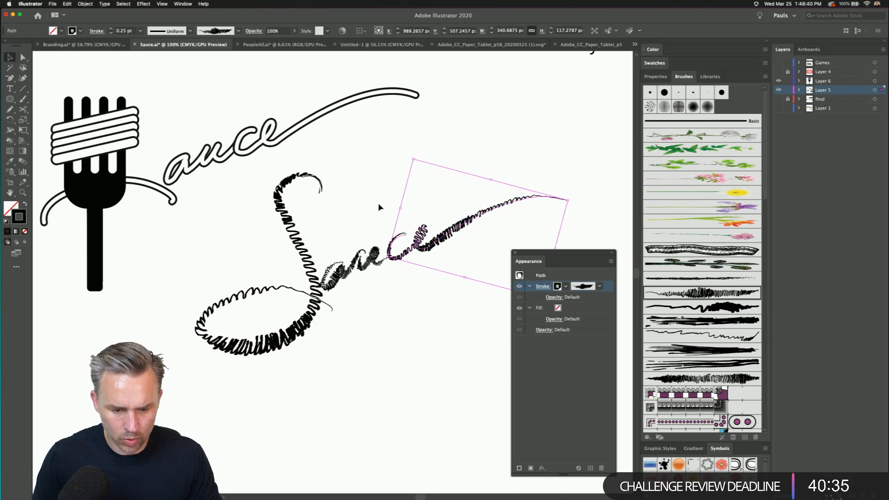
pyautogui.click(352, 187)
pyautogui.press('super+minus')
pyautogui.press('super+minus')
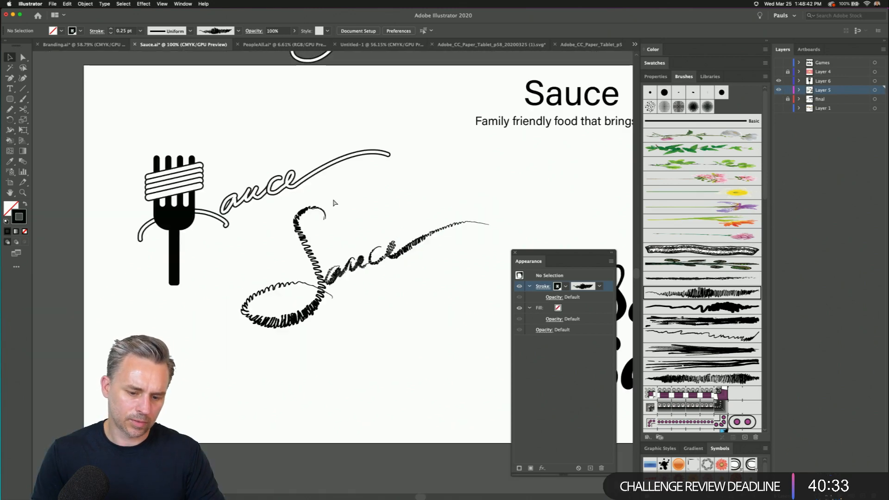
# - Duplicate the brushed S over the fork and apply the outlined "auce" lettering's stroke style with the Eyedropper
pyautogui.moveTo(415, 223); pyautogui.dragTo(451, 255)
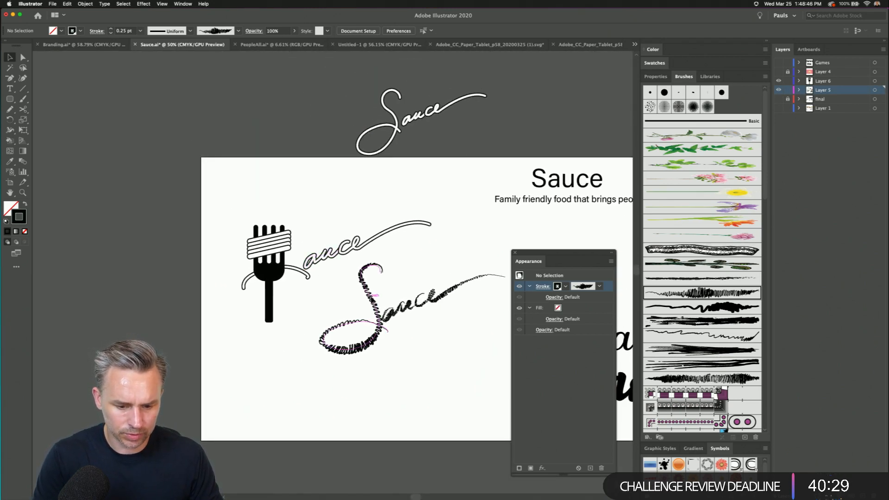
pyautogui.moveTo(373, 296); pyautogui.dragTo(303, 225)
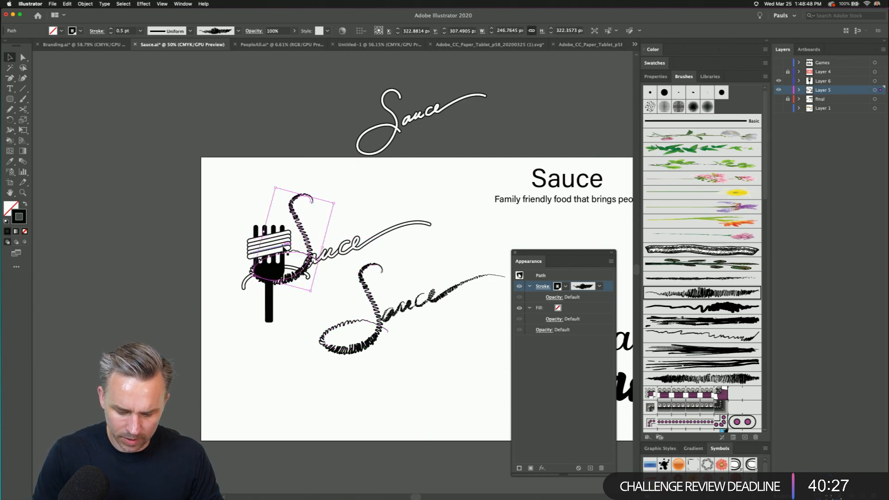
pyautogui.click(346, 242)
pyautogui.press('v')
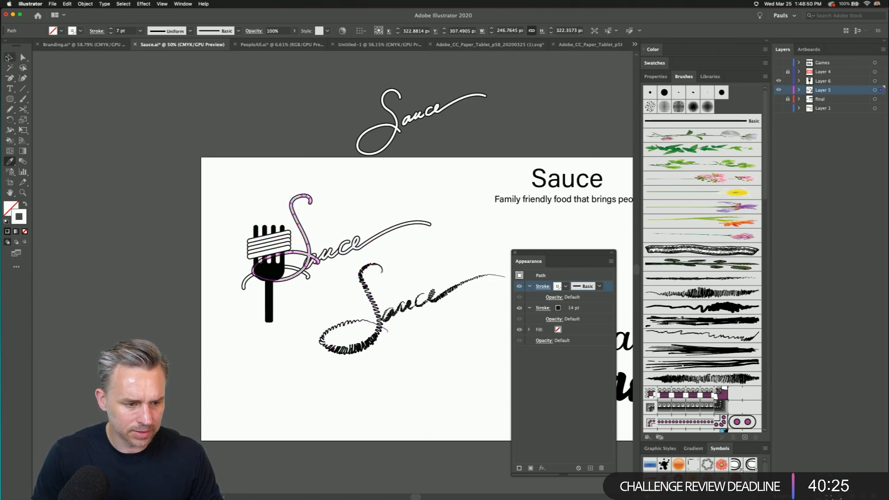
# - Move the outlined S down beside the "auce" lettering and delete the old noodle strand running behind the fork
pyautogui.click(206, 285)
pyautogui.moveTo(302, 217); pyautogui.dragTo(293, 250)
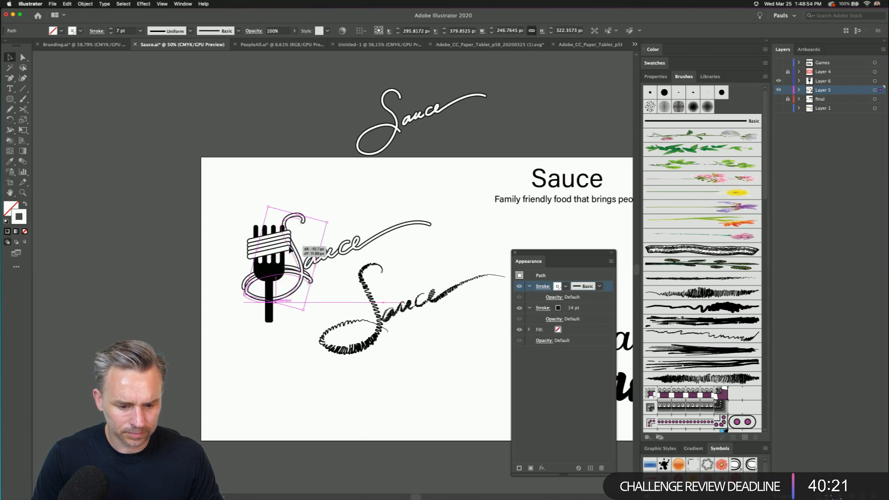
pyautogui.scroll(-3, 260, 193)
pyautogui.hscroll(-2, 260, 193)
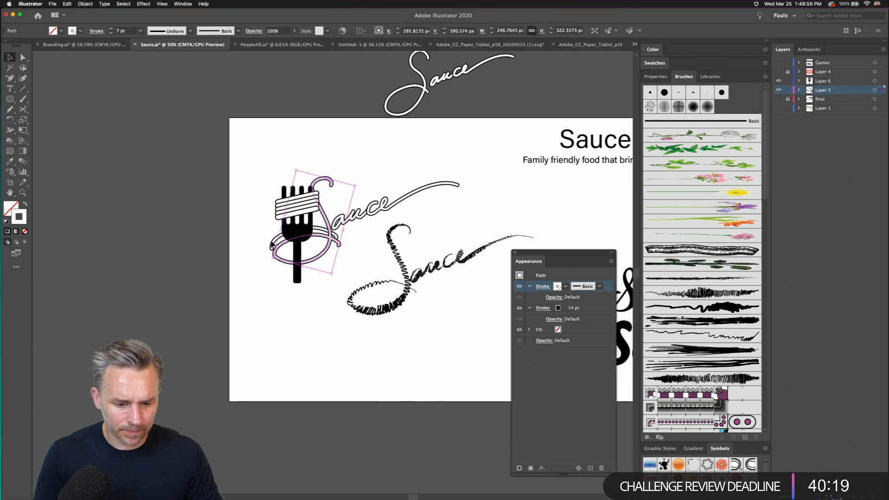
pyautogui.click(258, 236)
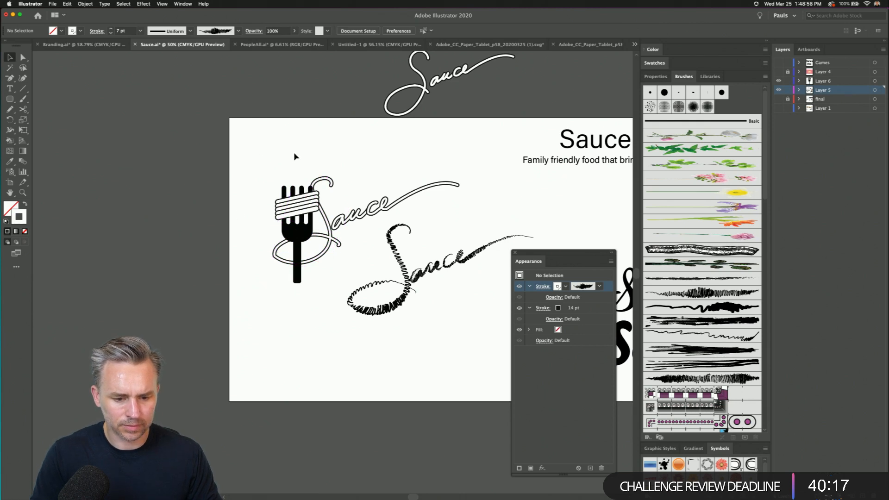
# - Copy the outlined Sauce wordmark below the brushed version, move the original up and left of the fork, and hide the artboards
pyautogui.click(346, 225)
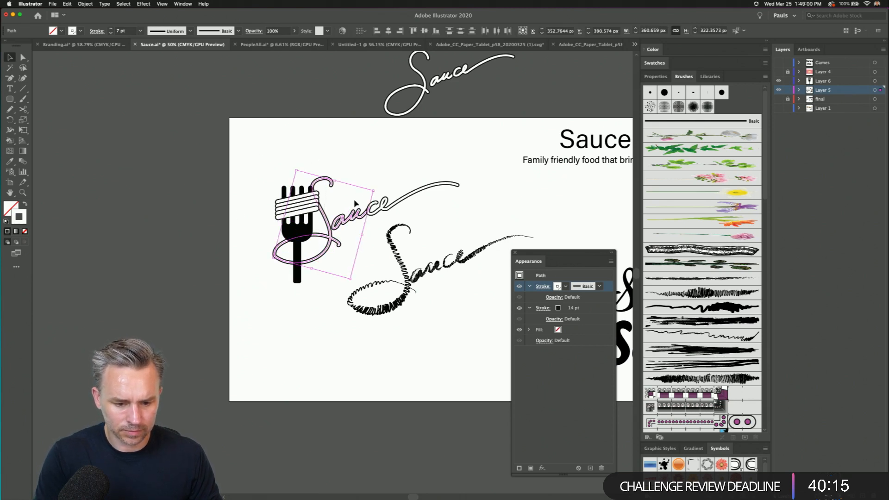
pyautogui.moveTo(346, 225); pyautogui.dragTo(247, 167)
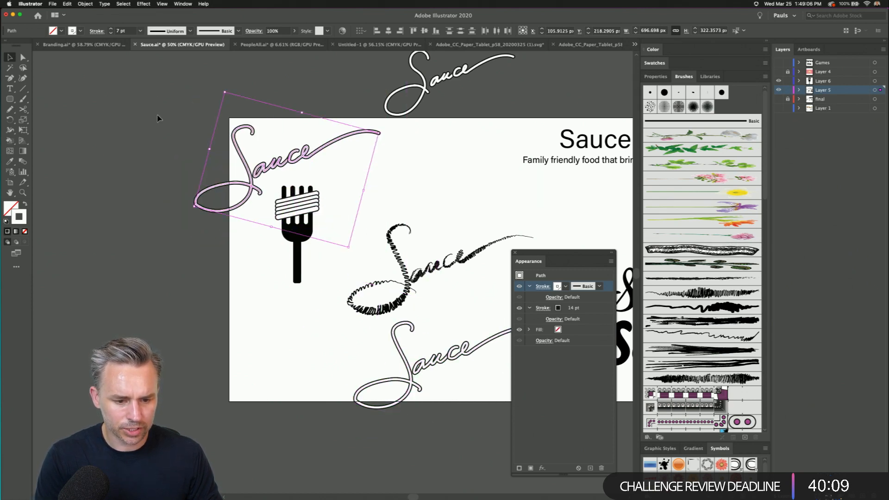
pyautogui.click(161, 3)
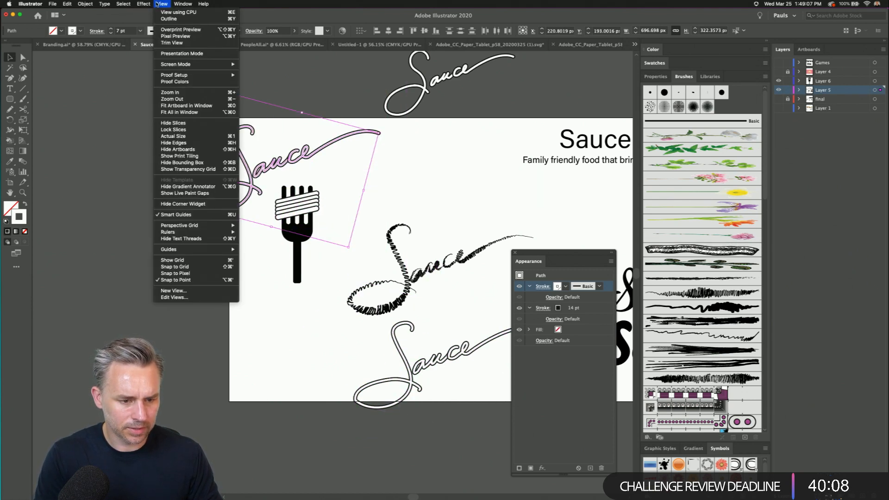
pyautogui.click(179, 149)
pyautogui.click(179, 144)
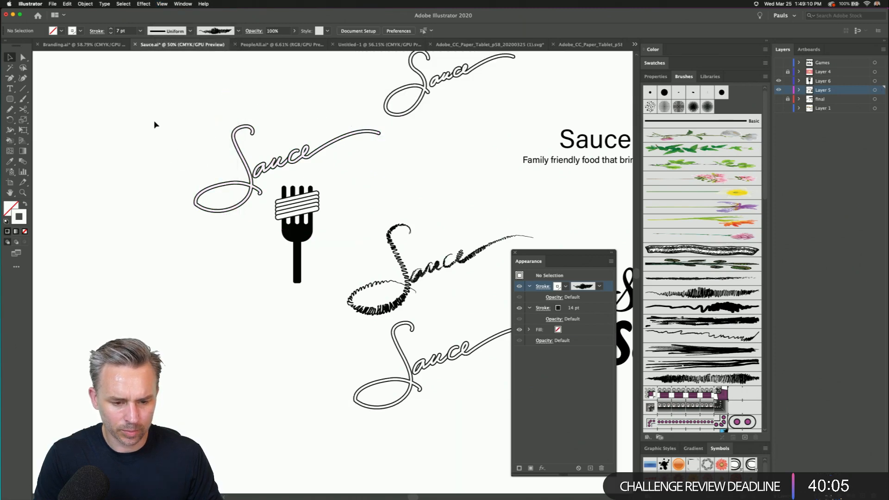
# - Move the outlined wordmark and the fork together down and left into clear space
pyautogui.moveTo(155, 121); pyautogui.dragTo(327, 271)
pyautogui.moveTo(275, 215); pyautogui.dragTo(202, 262)
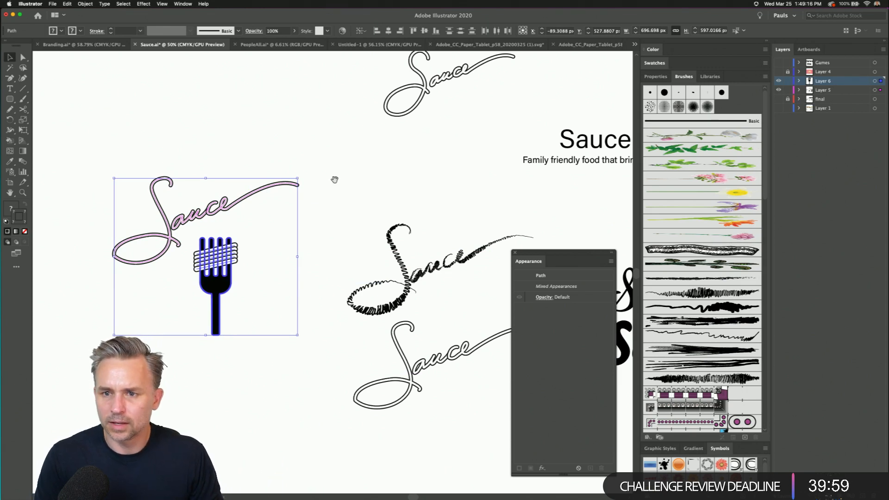
pyautogui.hscroll(-5, 325, 155)
pyautogui.click(319, 149)
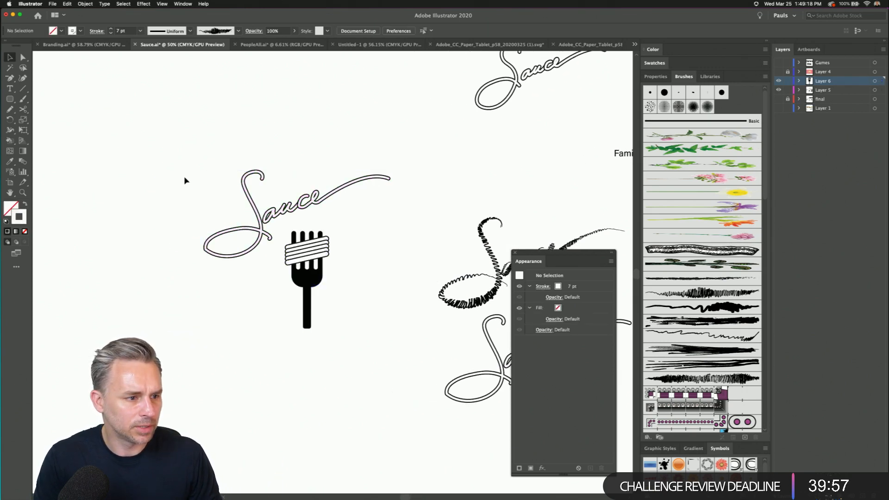
# - Shift the outlined wordmark slightly up and right above the fork
pyautogui.moveTo(207, 143); pyautogui.dragTo(328, 219)
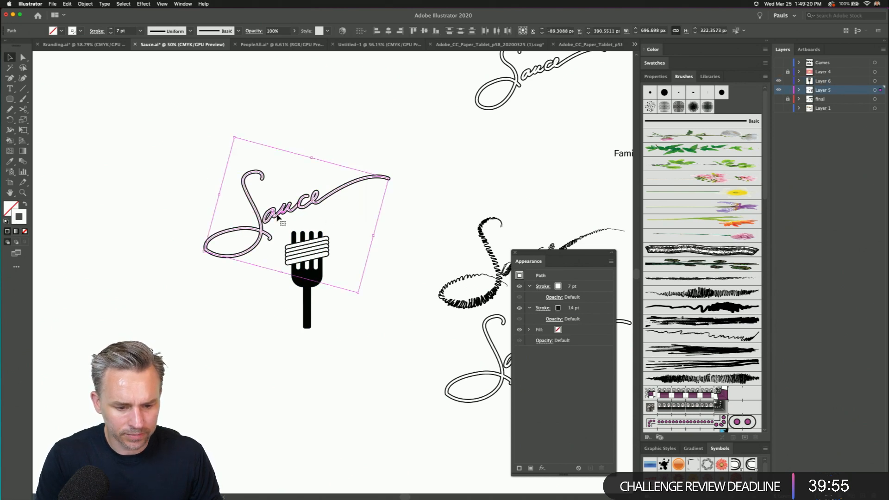
pyautogui.moveTo(283, 175); pyautogui.dragTo(346, 227)
pyautogui.press('super+equal')
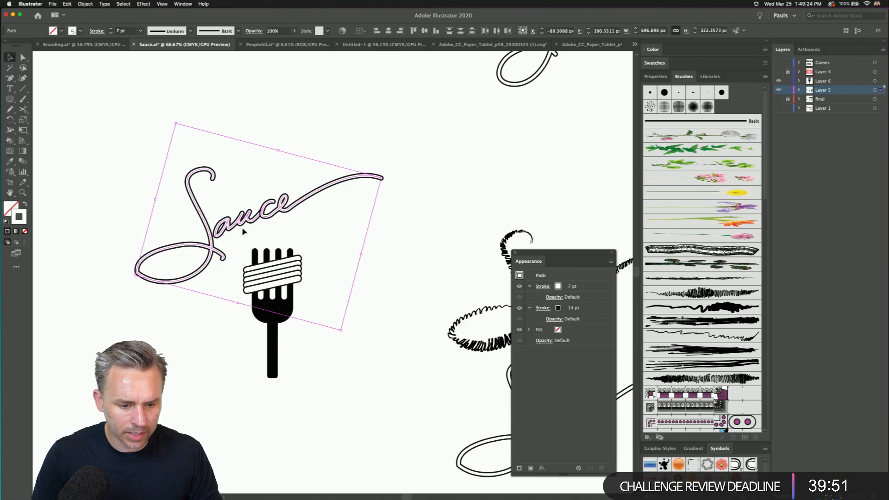
pyautogui.moveTo(233, 227); pyautogui.dragTo(243, 212)
pyautogui.click(138, 134)
# - Draw a circle about 652 px across around the fork
pyautogui.moveTo(9, 99); pyautogui.dragTo(60, 120)
pyautogui.moveTo(269, 277); pyautogui.dragTo(384, 390)
pyautogui.moveTo(211, 240); pyautogui.dragTo(235, 263)
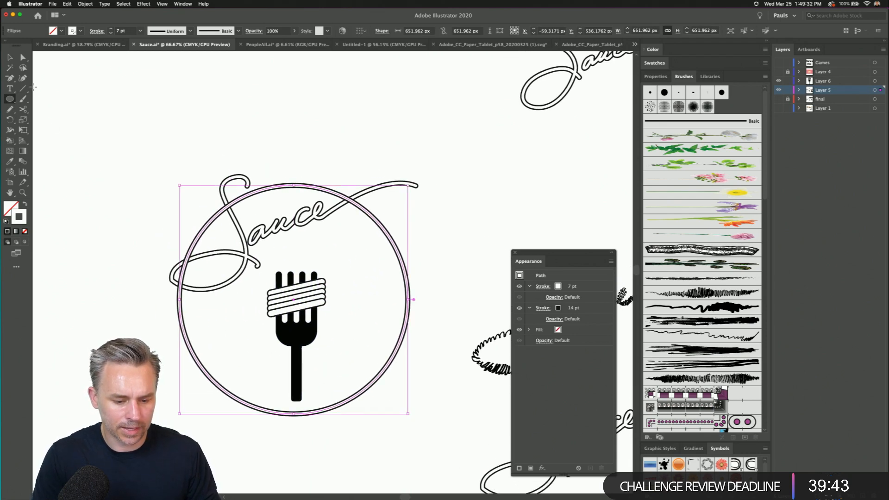
# - Cut the circle open at its top anchor with the Scissors tool
pyautogui.click(10, 58)
pyautogui.press('c')
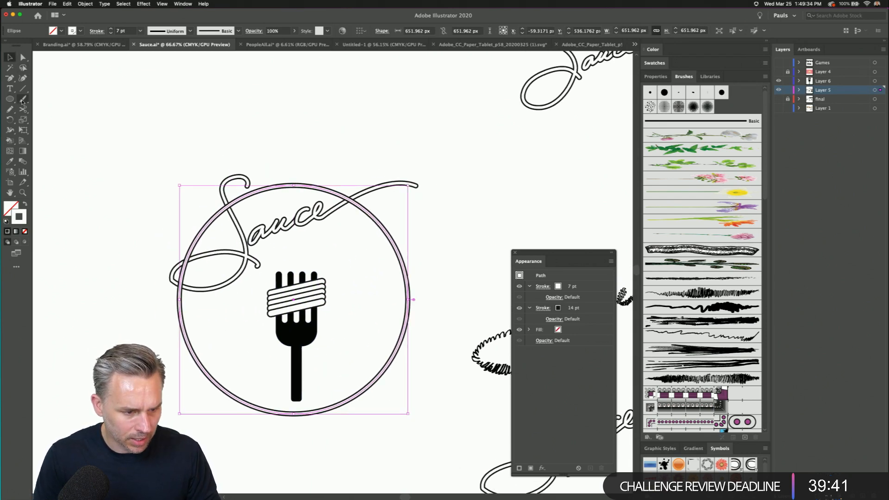
pyautogui.click(292, 187)
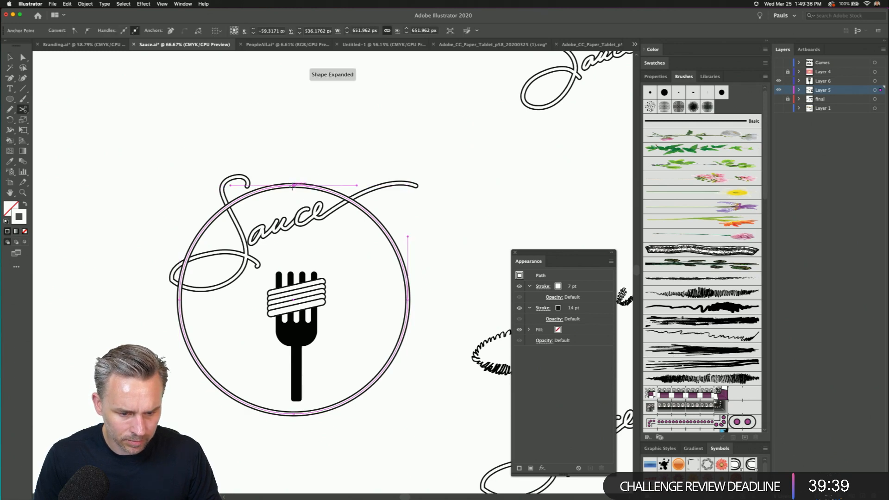
pyautogui.press('a')
pyautogui.click(278, 158)
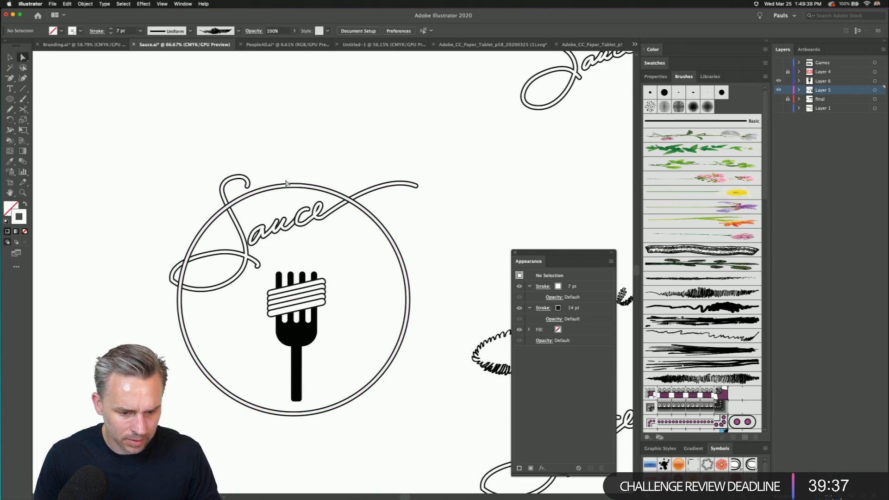
# - Pull the circle's left cut end down to the noodles on the fork and smooth the left side's curve
pyautogui.moveTo(294, 185); pyautogui.dragTo(296, 289)
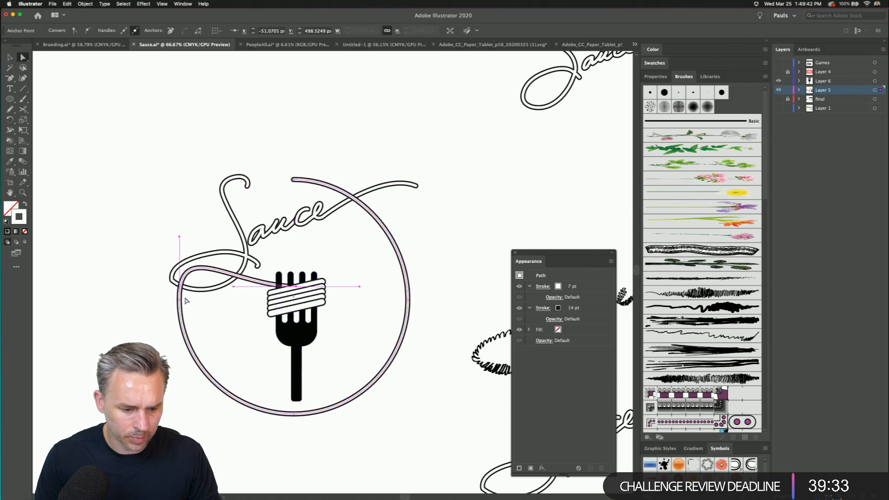
pyautogui.moveTo(181, 306); pyautogui.dragTo(187, 320)
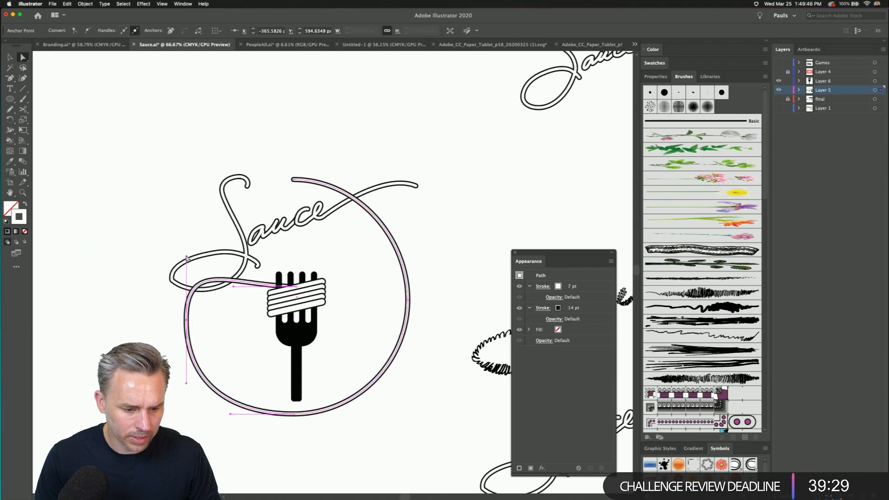
pyautogui.moveTo(187, 258); pyautogui.dragTo(186, 283)
# - Match the opened circle's stroke style to the outlined wordmark with the Eyedropper
pyautogui.press('i')
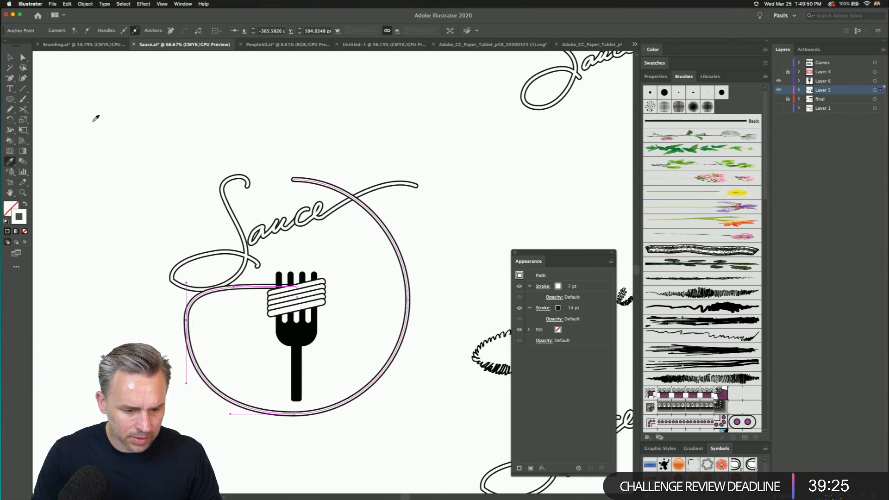
pyautogui.click(286, 287)
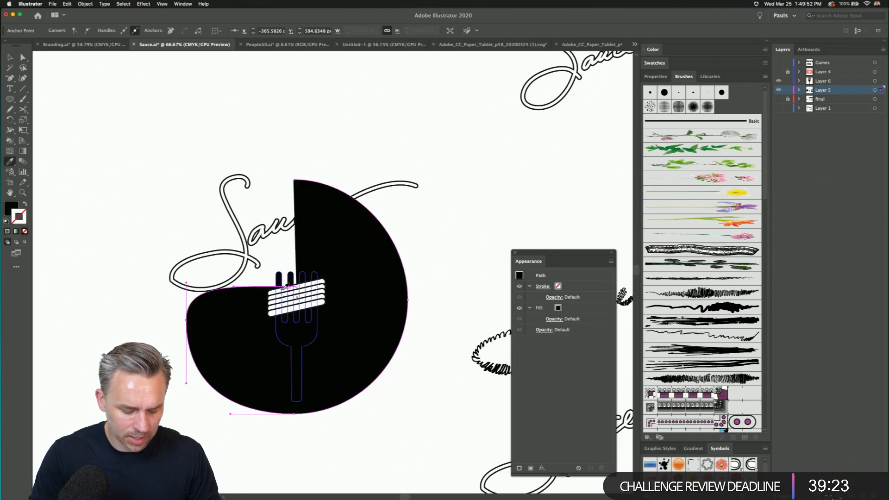
pyautogui.click(286, 292)
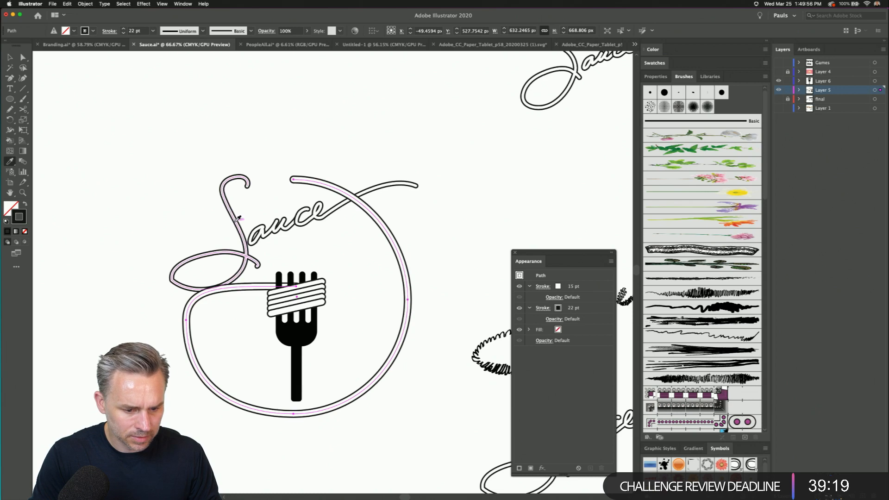
pyautogui.click(243, 218)
pyautogui.press('v')
# - Apply the wordmark's 7 pt white over 14 pt black stroke style to the noodle strands on the fork
pyautogui.moveTo(248, 350); pyautogui.dragTo(314, 277)
pyautogui.click(134, 241)
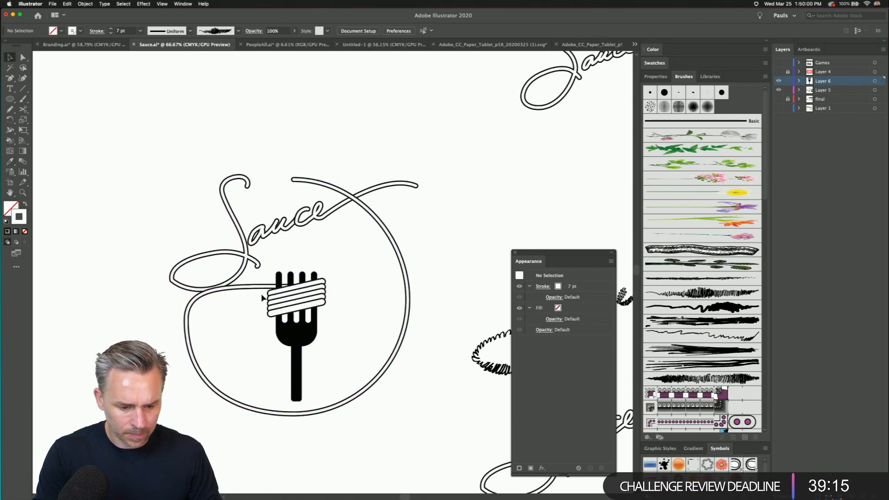
pyautogui.moveTo(262, 292); pyautogui.dragTo(274, 325)
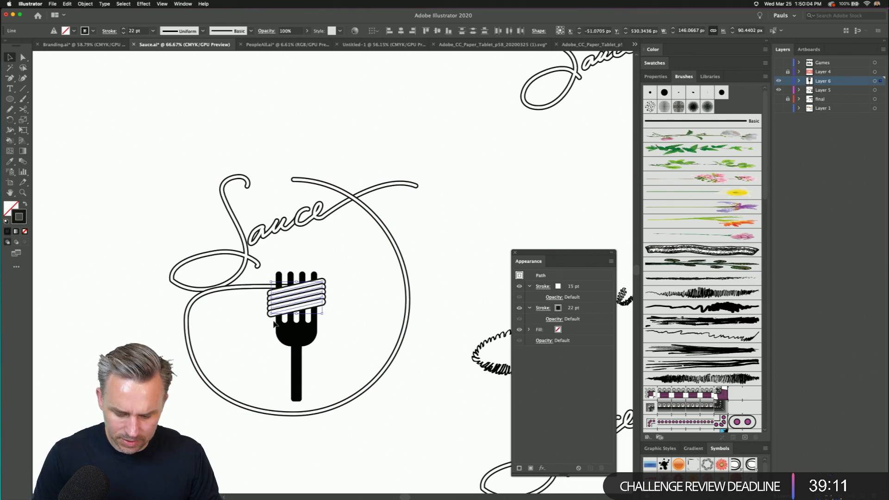
pyautogui.press('i')
pyautogui.click(246, 235)
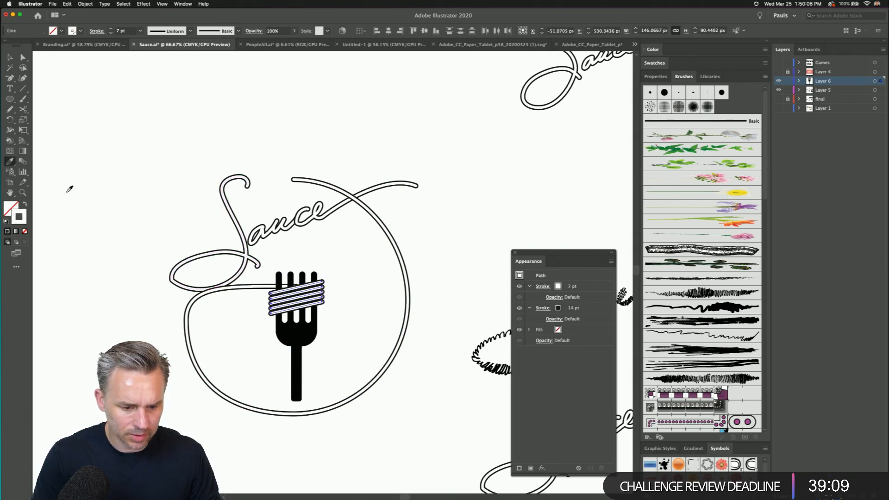
# - Undo the last stroke style change on the fork's noodle strands and deselect them
pyautogui.press('v')
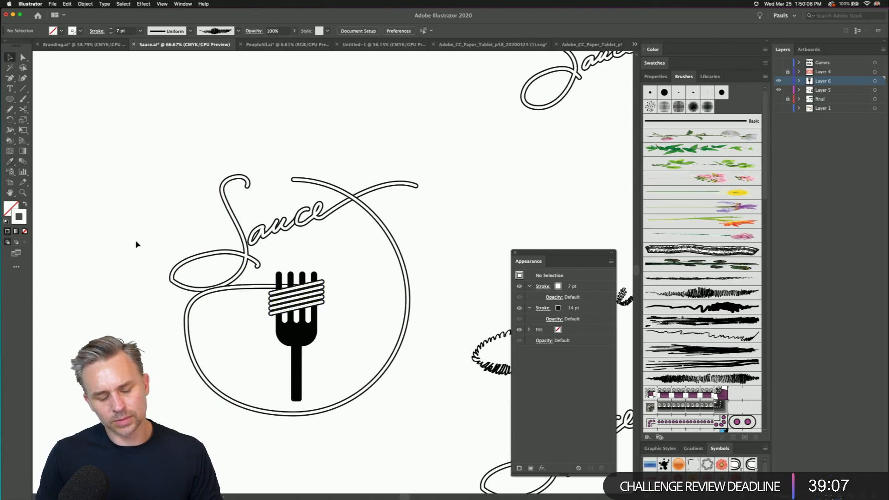
pyautogui.press('super+z')
pyautogui.click(165, 254)
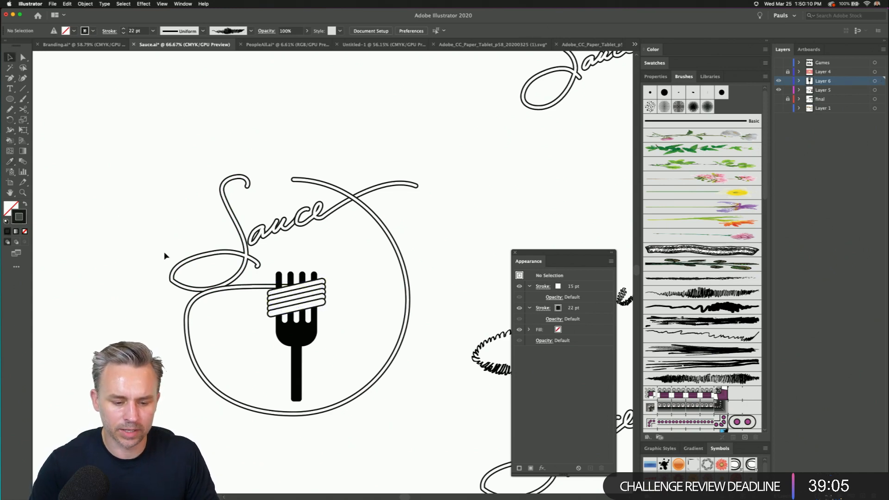
# - Nudge the lowest noodle strand on the fork downward to separate it from the strand above
pyautogui.click(232, 291)
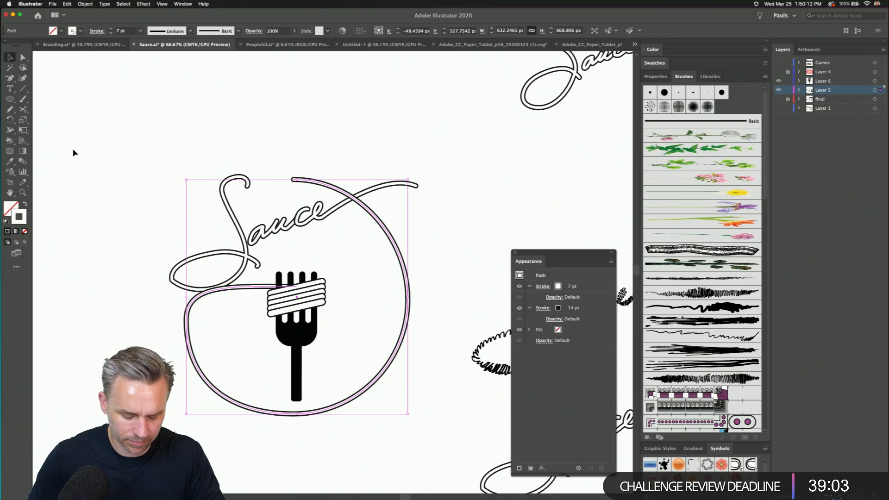
pyautogui.press('super')
pyautogui.press('super+equal')
pyautogui.press('super+equal')
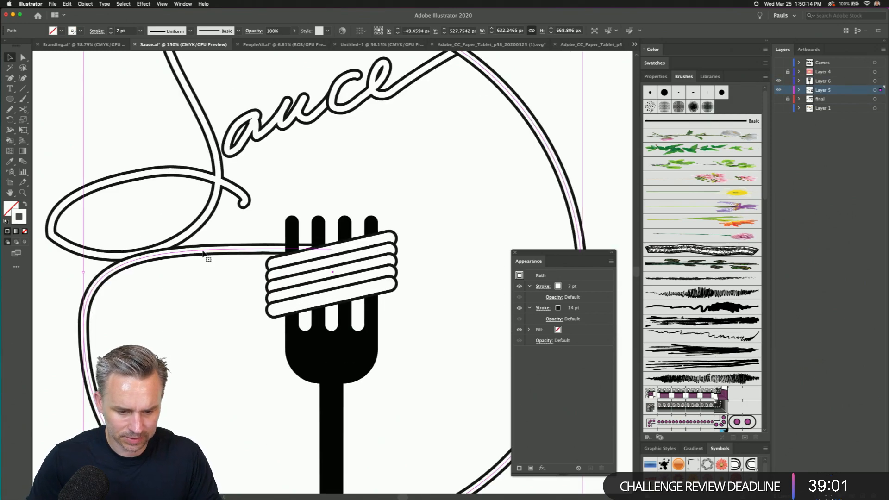
pyautogui.click(294, 308)
pyautogui.press('Down')
pyautogui.press('Down')
pyautogui.press('Down')
pyautogui.press('Down')
pyautogui.press('Down')
pyautogui.press('Down')
pyautogui.press('Down')
pyautogui.press('Down')
pyautogui.press('Down')
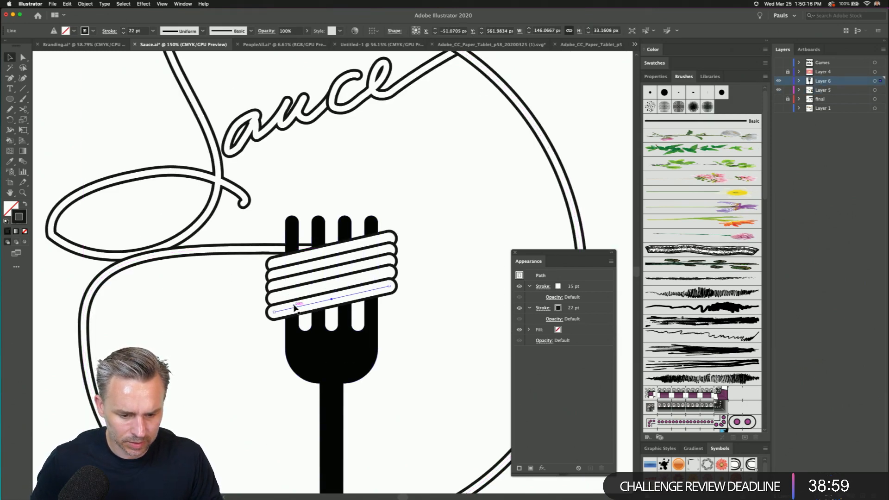
# - Shift the second-lowest and middle noodle strands down to even out the gaps between them
pyautogui.click(294, 296)
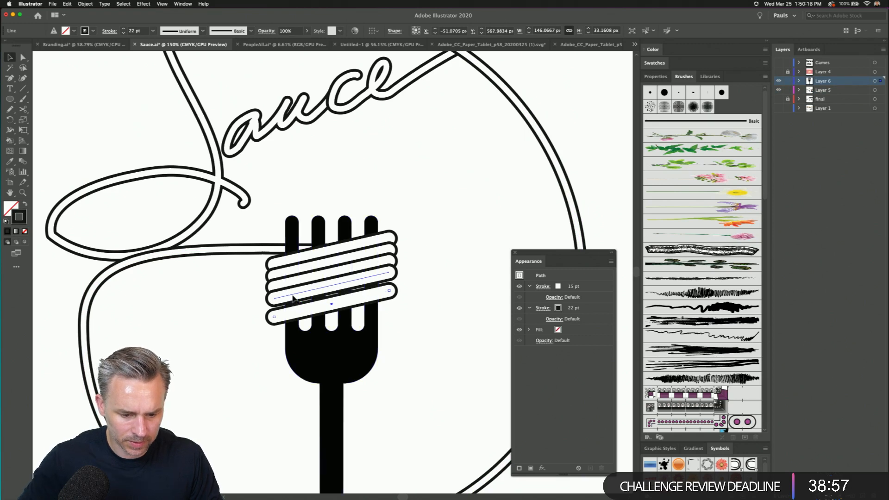
pyautogui.press('Down')
pyautogui.press('Down')
pyautogui.press('Down')
pyautogui.press('Down')
pyautogui.press('Down')
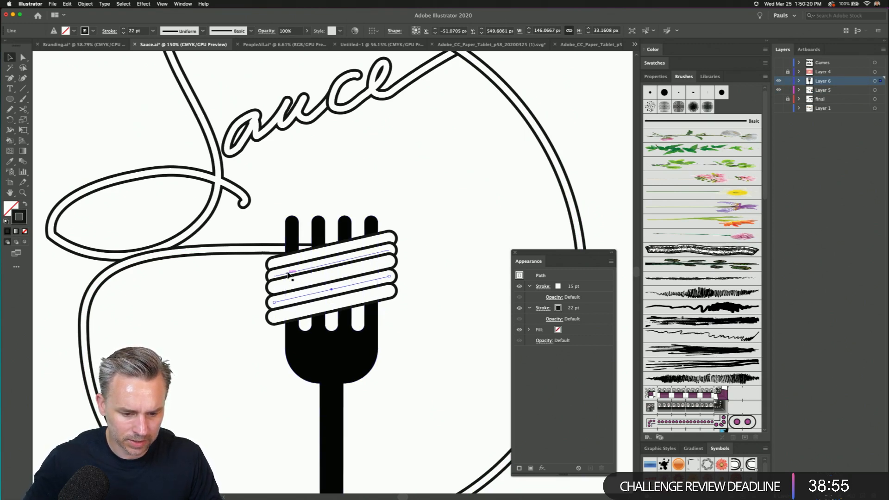
pyautogui.click(294, 279)
pyautogui.click(347, 240)
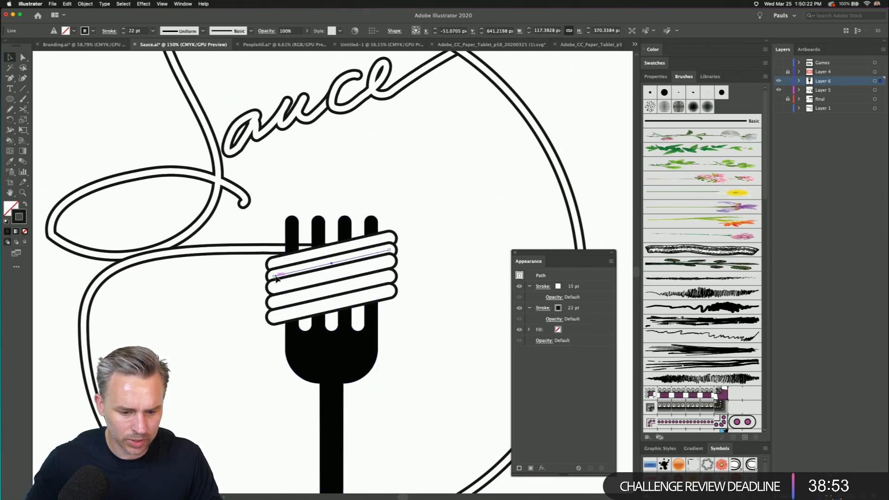
# - Nudge the top noodle strand upward so its spacing matches the other strands
pyautogui.click(386, 233)
pyautogui.click(386, 240)
pyautogui.press('Up')
pyautogui.press('Up')
pyautogui.press('Up')
pyautogui.press('Up')
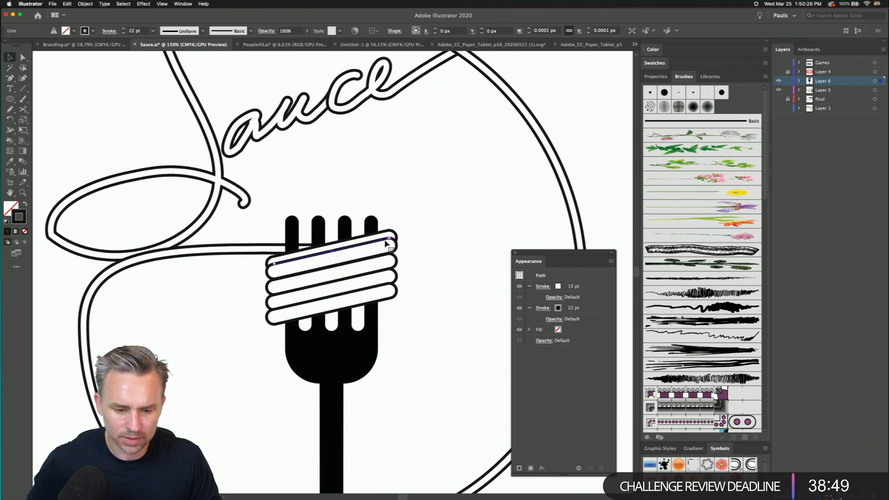
pyautogui.press('Up')
pyautogui.press('Up')
pyautogui.press('Up')
pyautogui.press('Up')
pyautogui.press('Up')
pyautogui.press('Up')
pyautogui.press('Up')
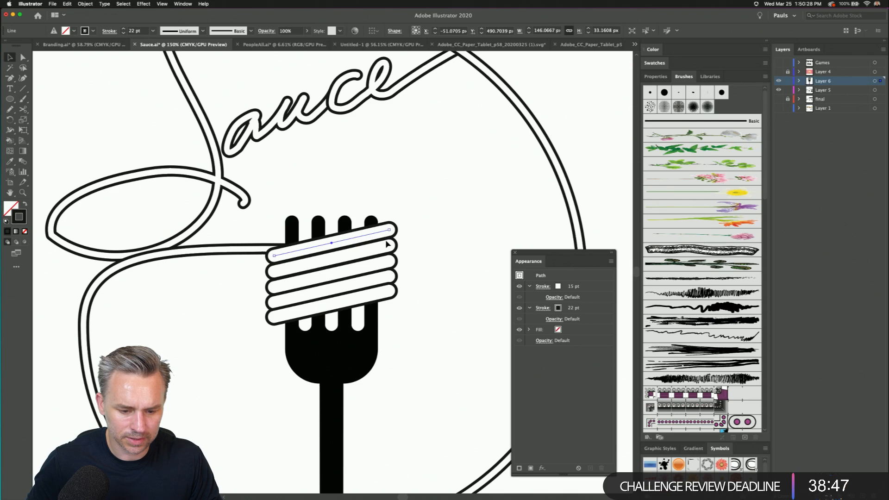
# - Select all the noodle strands together and move them 10 px down the fork
pyautogui.moveTo(488, 183); pyautogui.dragTo(385, 327)
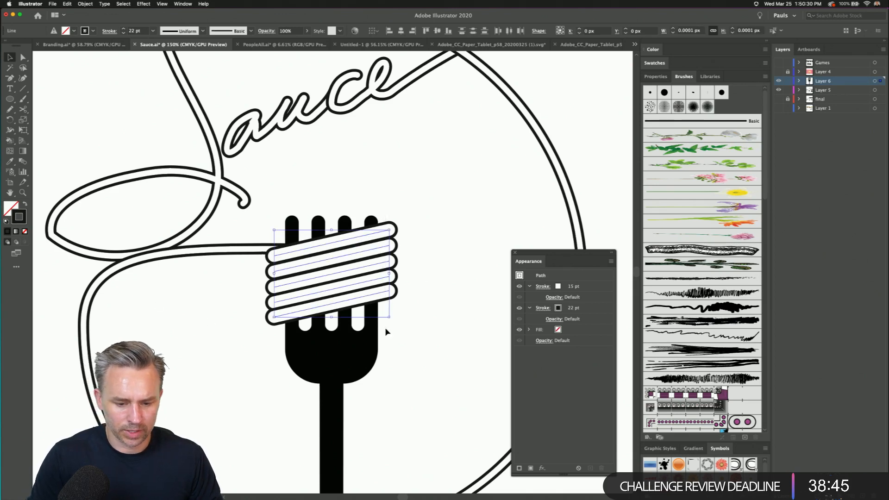
pyautogui.press('Down')
pyautogui.press('Down')
pyautogui.press('Down')
pyautogui.press('Down')
pyautogui.press('Down')
pyautogui.press('Down')
pyautogui.press('Down')
pyautogui.press('Down')
pyautogui.press('Down')
pyautogui.press('Down')
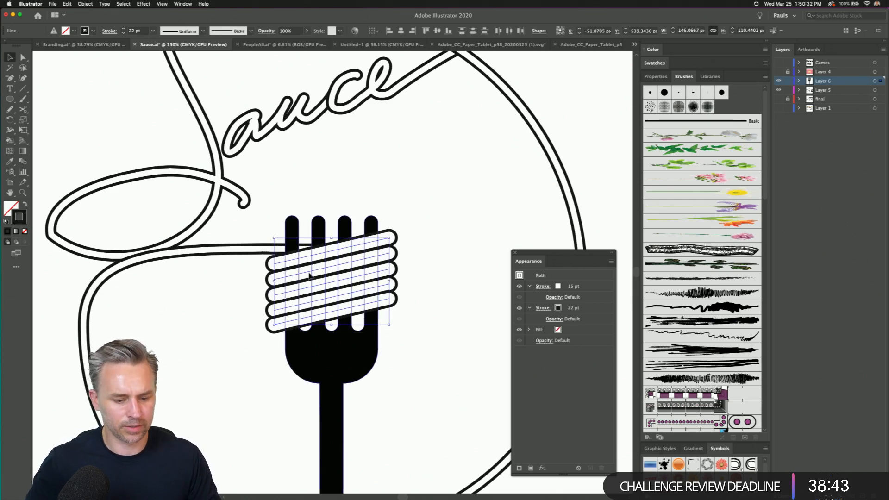
# - Move the circle path's left end to the top noodle's right tip and adjust its curve toward the fork
pyautogui.click(203, 251)
pyautogui.click(24, 57)
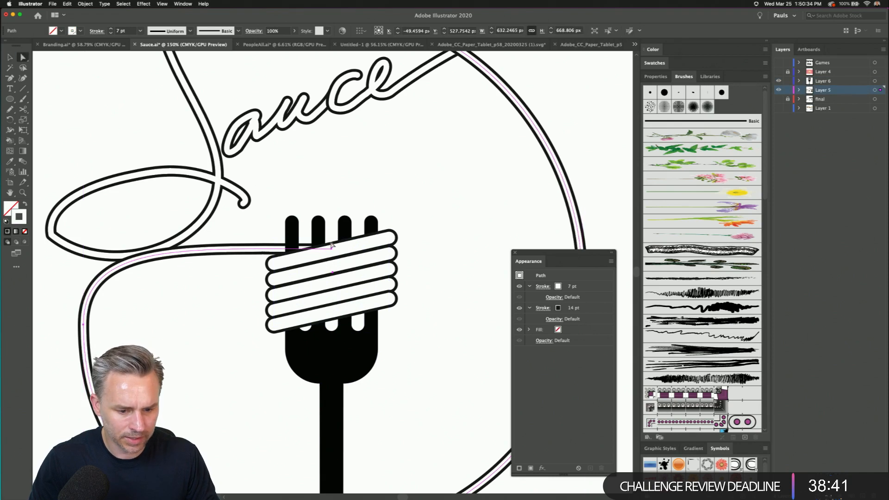
pyautogui.moveTo(340, 250); pyautogui.dragTo(384, 236)
pyautogui.moveTo(241, 236)
pyautogui.mouseDown()
pyautogui.moveTo(228, 254)
pyautogui.moveTo(233, 247)
pyautogui.mouseUp()
pyautogui.click(90, 348)
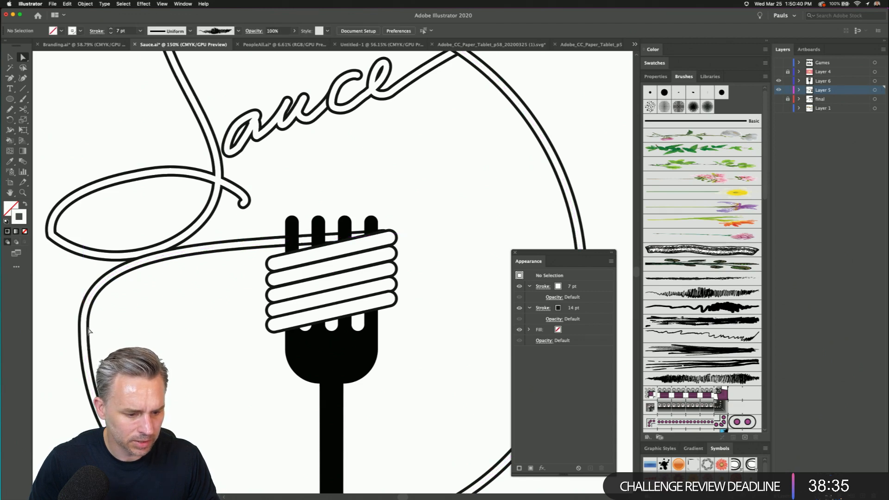
pyautogui.click(84, 326)
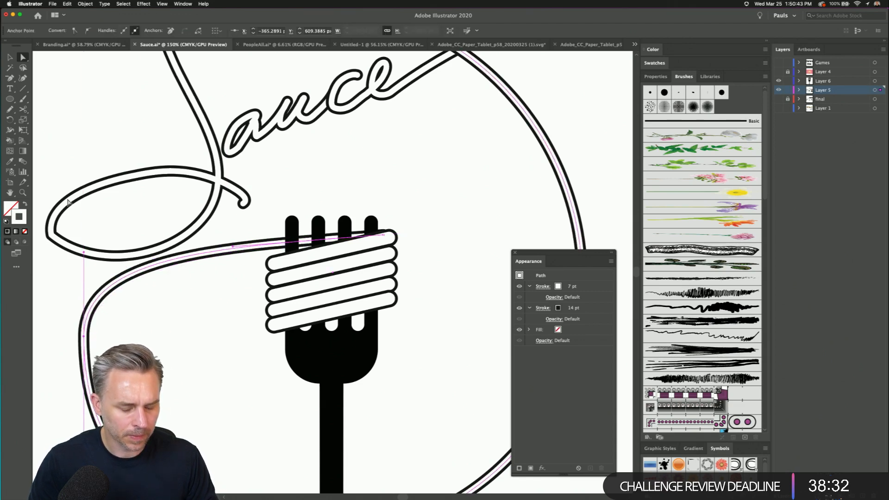
# - Try to adjust the encircling strand's stroke width where it meets the fork with the Width tool
pyautogui.click(8, 131)
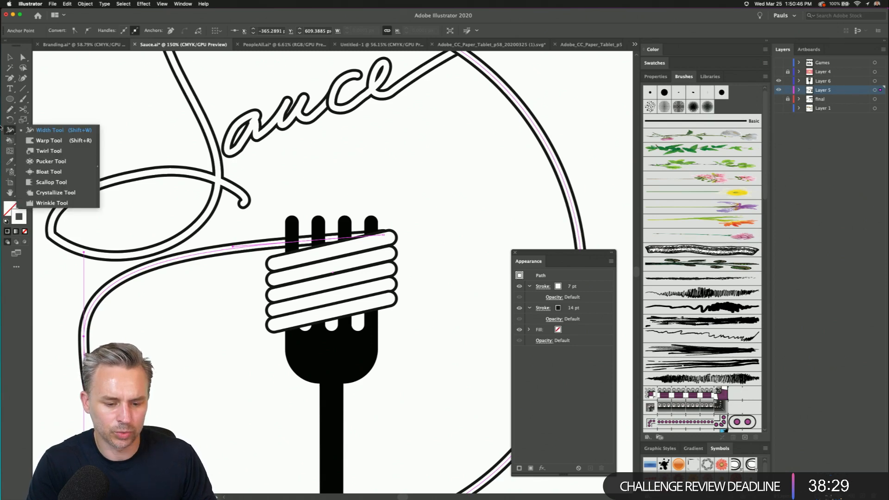
pyautogui.click(185, 276)
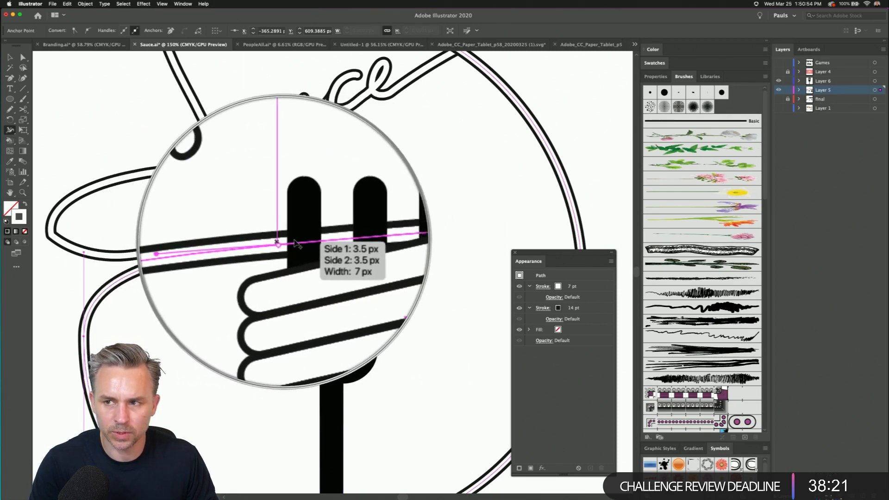
pyautogui.moveTo(367, 237); pyautogui.dragTo(374, 233)
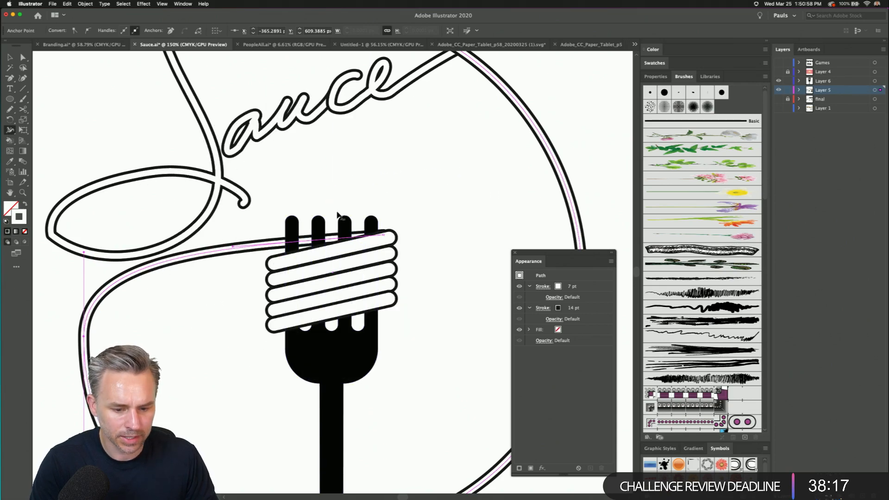
# - Pull the strand's end clear above the noodles, try the Width tool on its tip, and undo the width edit
pyautogui.press('super+equal')
pyautogui.press('space')
pyautogui.moveTo(338, 214); pyautogui.dragTo(65, 253)
pyautogui.click(23, 57)
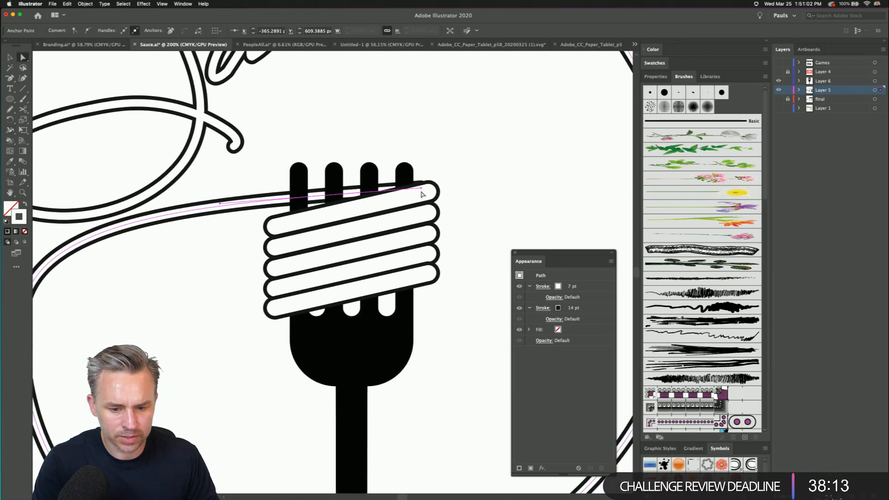
pyautogui.moveTo(421, 189); pyautogui.dragTo(413, 130)
pyautogui.press('space')
pyautogui.moveTo(368, 112); pyautogui.dragTo(354, 222)
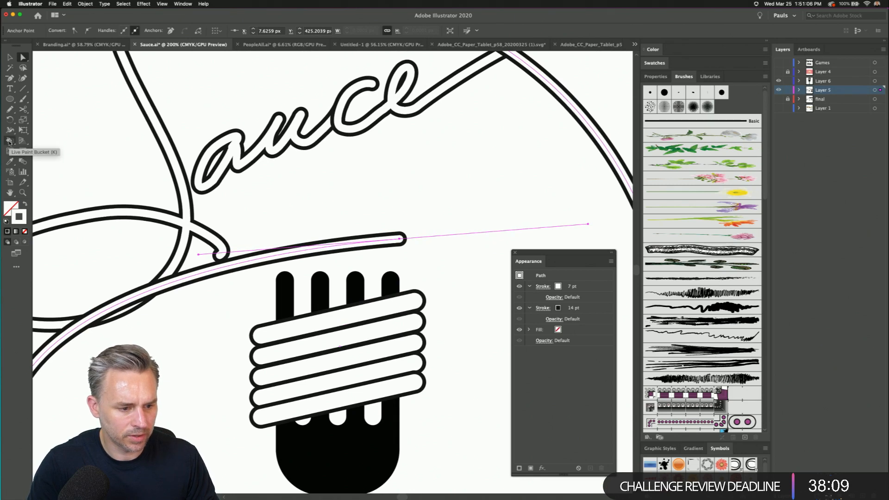
pyautogui.click(10, 131)
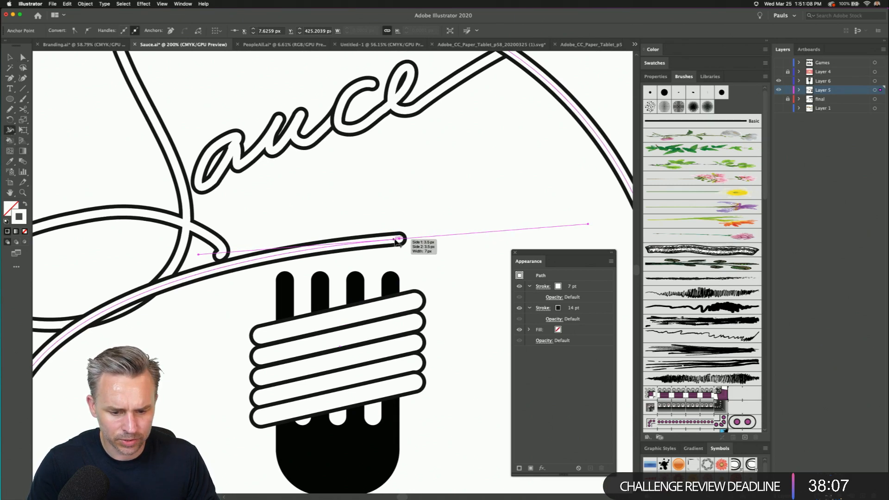
pyautogui.moveTo(402, 240)
pyautogui.mouseDown()
pyautogui.moveTo(402, 251)
pyautogui.moveTo(400, 231)
pyautogui.mouseUp()
pyautogui.press('super+z')
pyautogui.press('super+z')
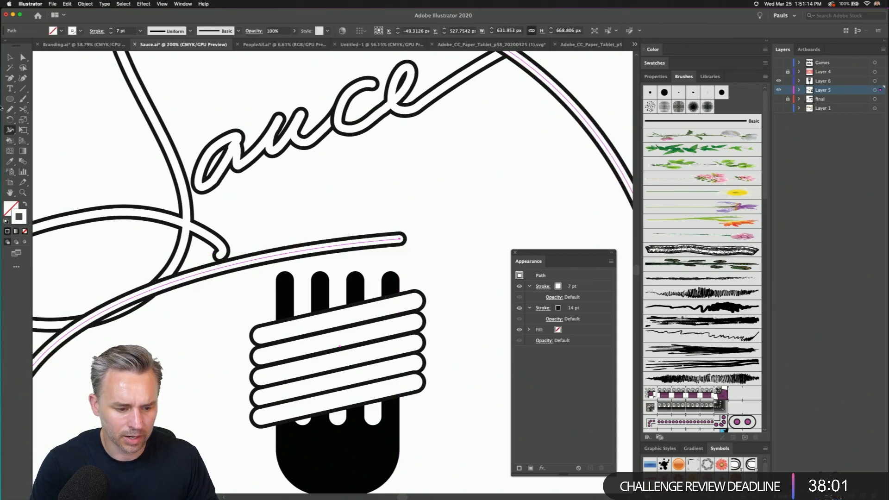
# - Place the strand's end anchor back behind the top noodle's right tip, nudging it 2 px down and 1 px left
pyautogui.click(9, 57)
pyautogui.click(23, 57)
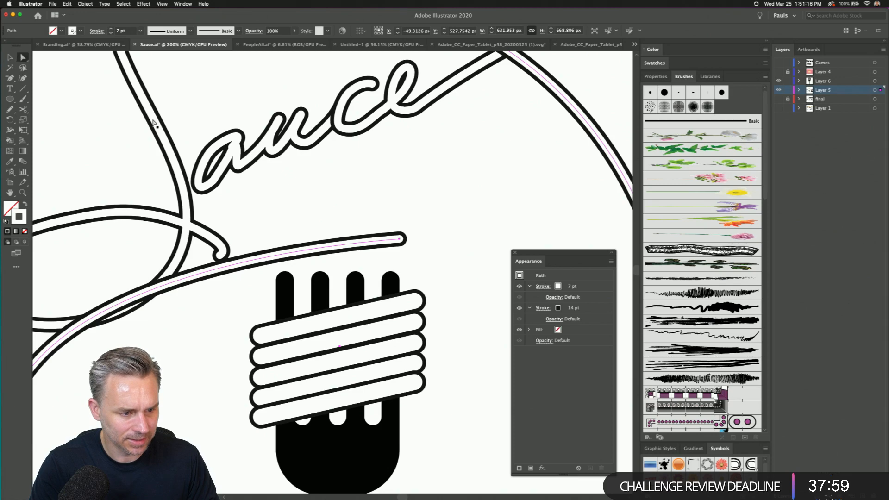
pyautogui.moveTo(400, 239); pyautogui.dragTo(414, 297)
pyautogui.scroll(-5, 353, 111)
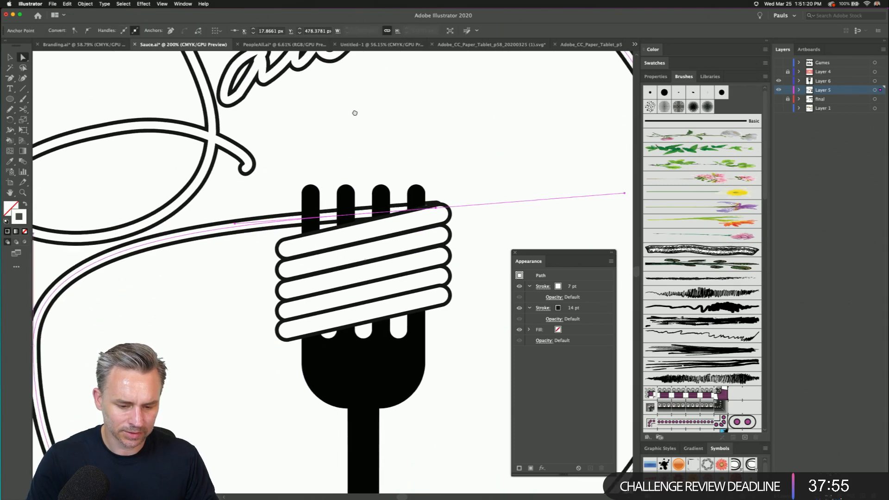
pyautogui.press('Down')
pyautogui.press('Down')
pyautogui.press('Left')
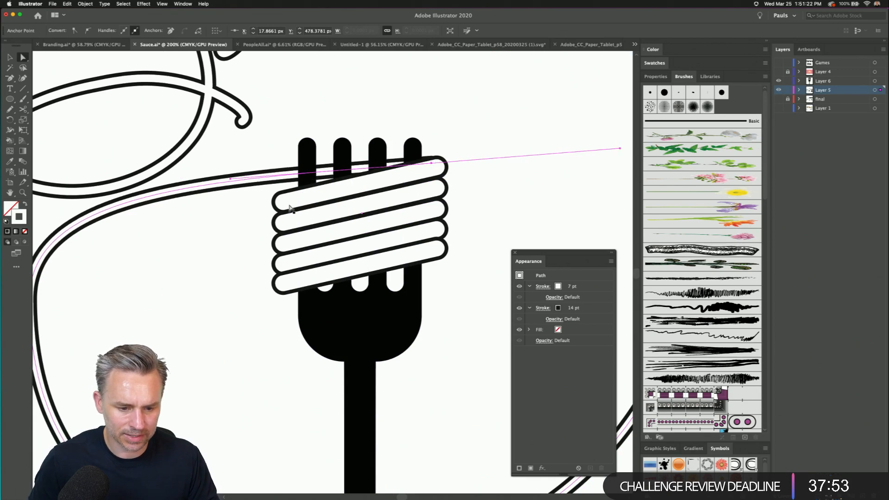
# - Move the encircling strand's left side anchor inward and down, about 15 px right and 22 px down
pyautogui.press('super+0')
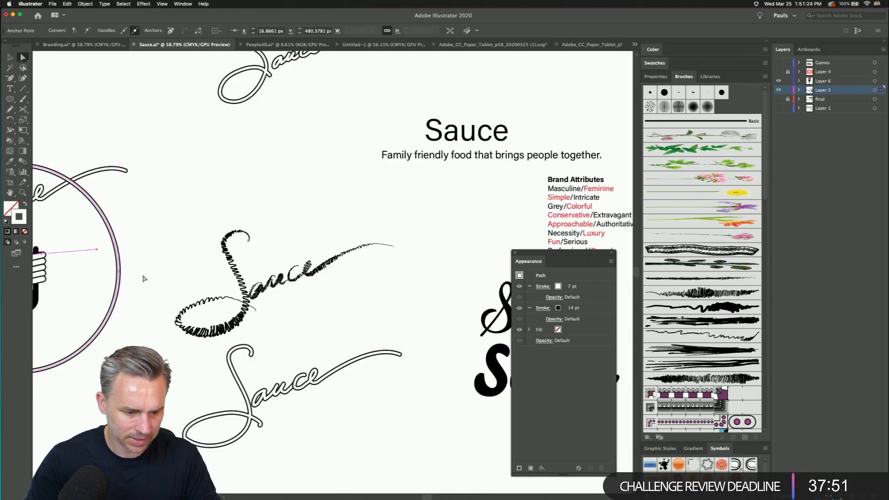
pyautogui.moveTo(159, 288); pyautogui.dragTo(510, 221)
pyautogui.moveTo(227, 238); pyautogui.dragTo(259, 256)
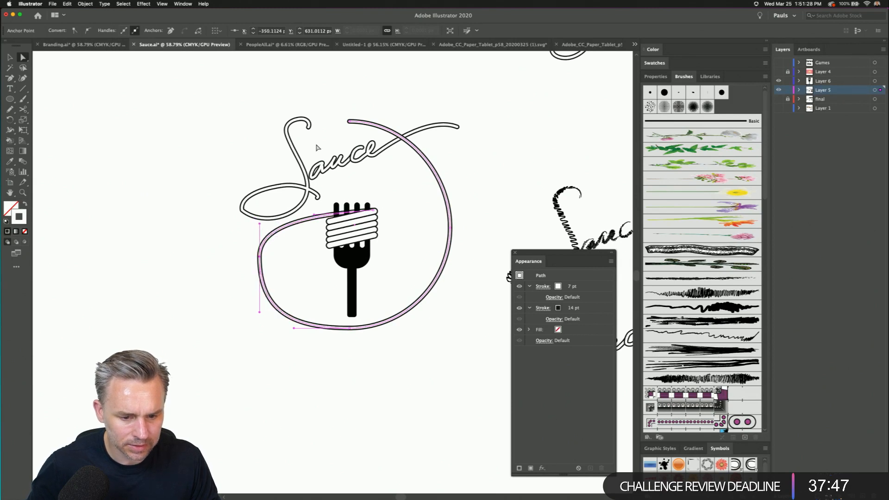
# - Try joining the strand's open upper end to the end of the S's loop, and undo it
pyautogui.moveTo(350, 125); pyautogui.dragTo(318, 198)
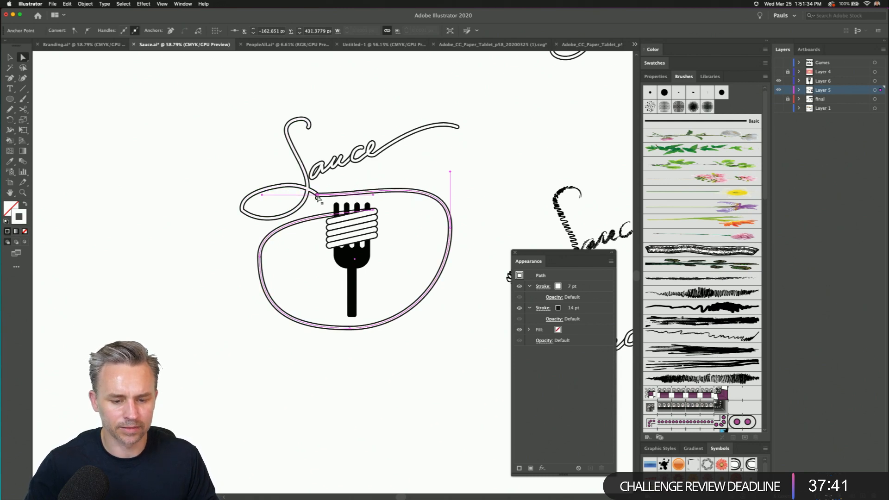
pyautogui.press('super+z')
pyautogui.press('super+z')
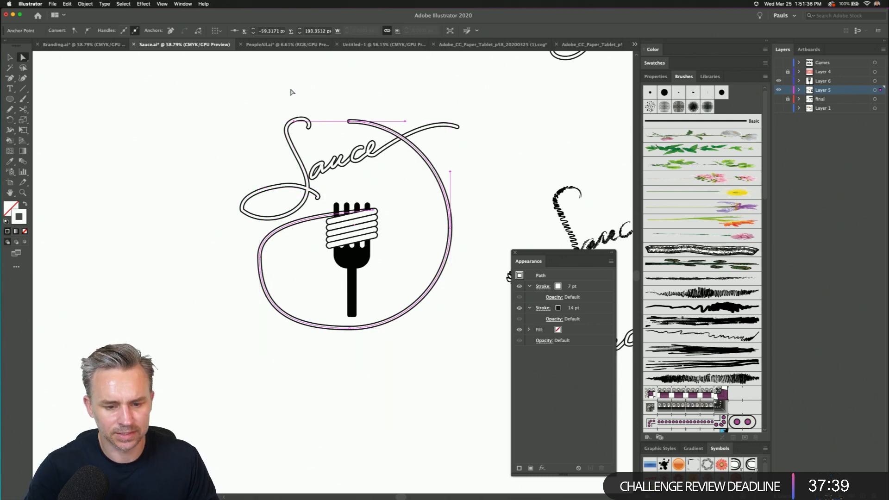
# - Extend the encircling strand's open upper end with the Pen tool, adding a curved segment that reaches the S's top hook
pyautogui.click(293, 92)
pyautogui.press('super+equal')
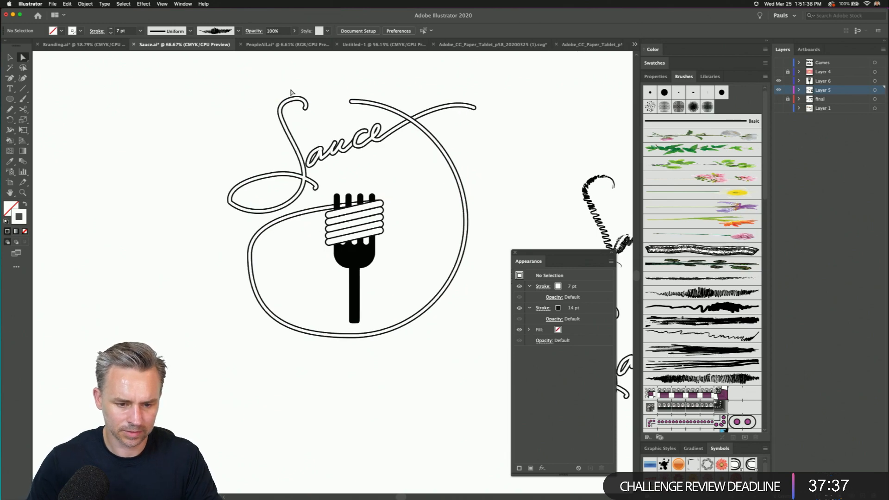
pyautogui.press('super+equal')
pyautogui.scroll(5, 235, 237)
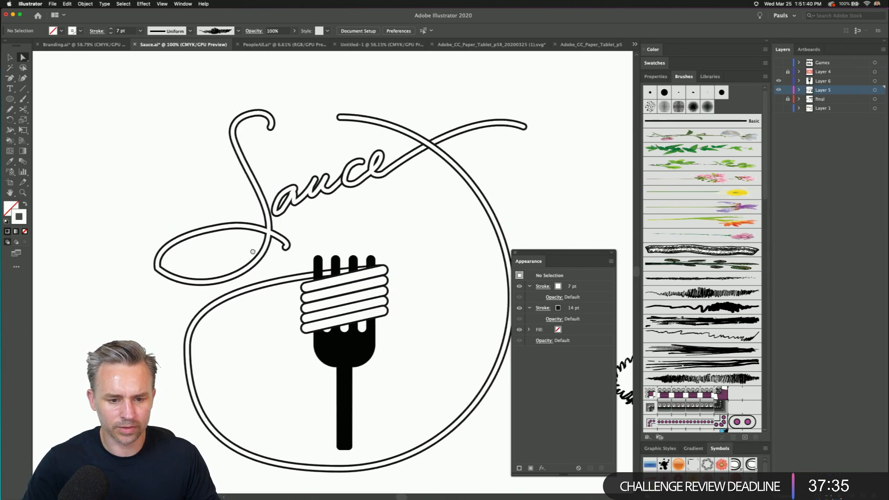
pyautogui.moveTo(309, 120); pyautogui.dragTo(315, 142)
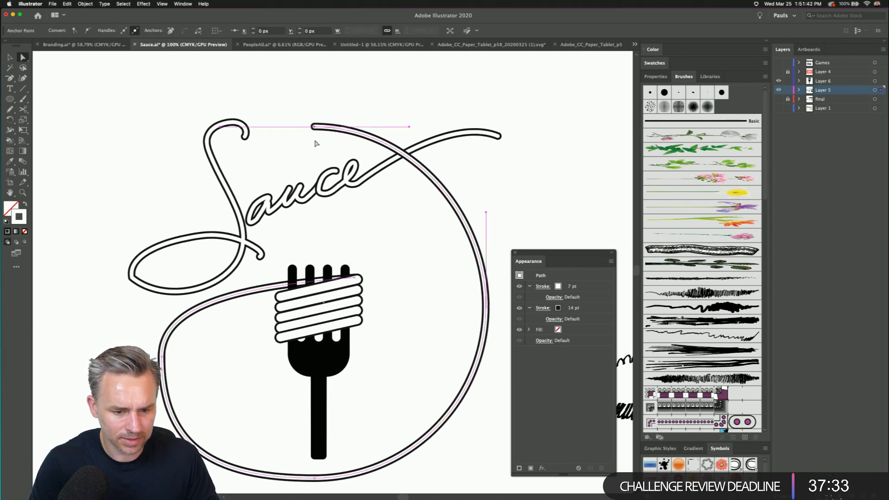
pyautogui.press('p')
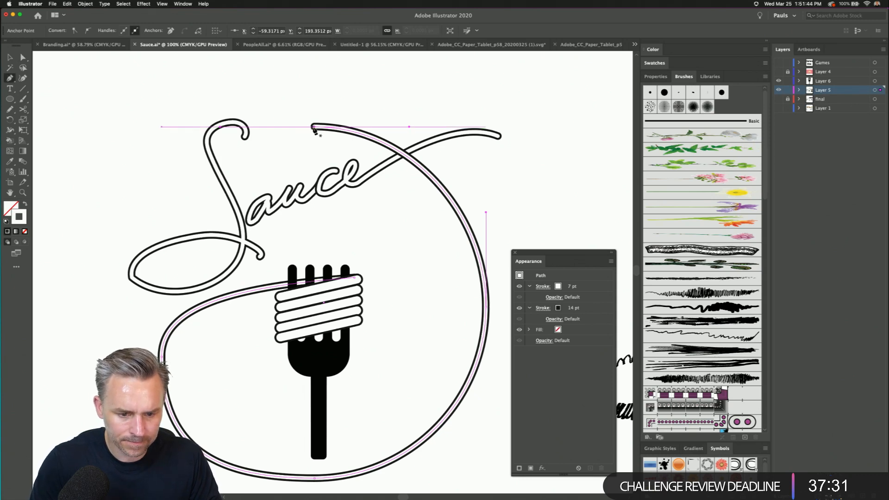
pyautogui.click(314, 126)
pyautogui.press('super+z')
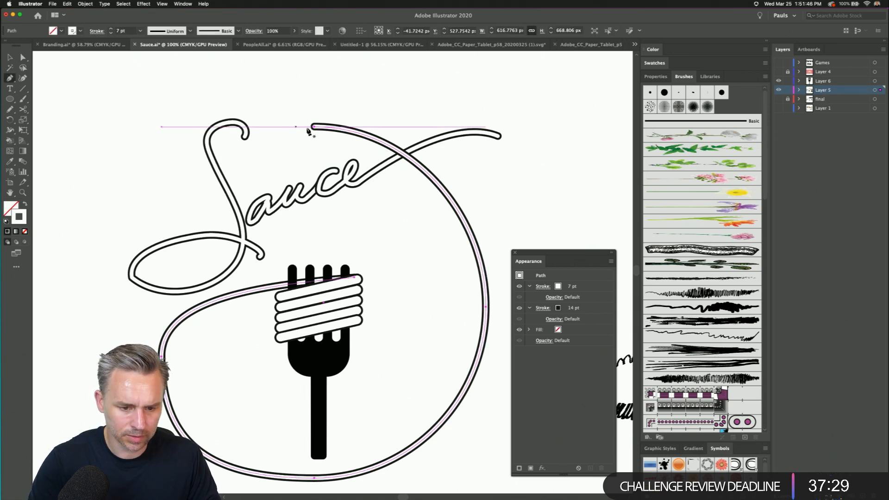
pyautogui.click(314, 127)
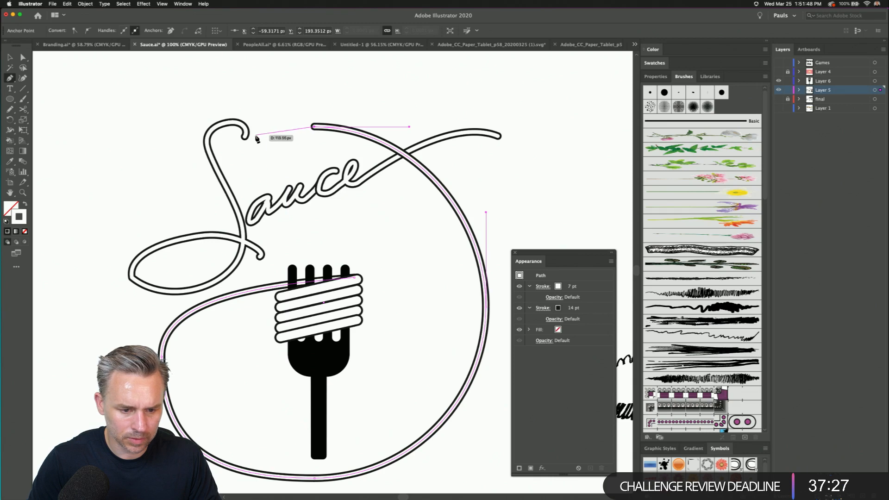
pyautogui.moveTo(257, 136); pyautogui.dragTo(235, 148)
pyautogui.click(9, 57)
pyautogui.click(137, 151)
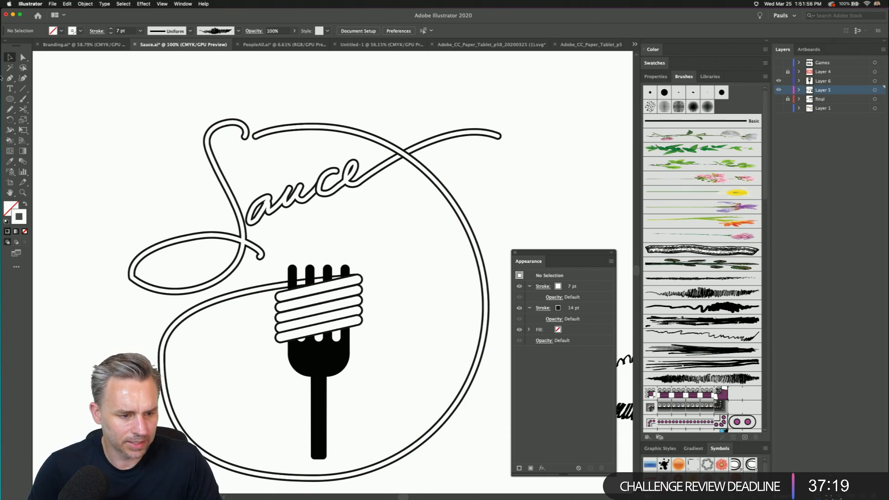
# - Try moving the strand's end onto the S's hook tip and joining the two paths, and undo the join and the move
pyautogui.click(23, 57)
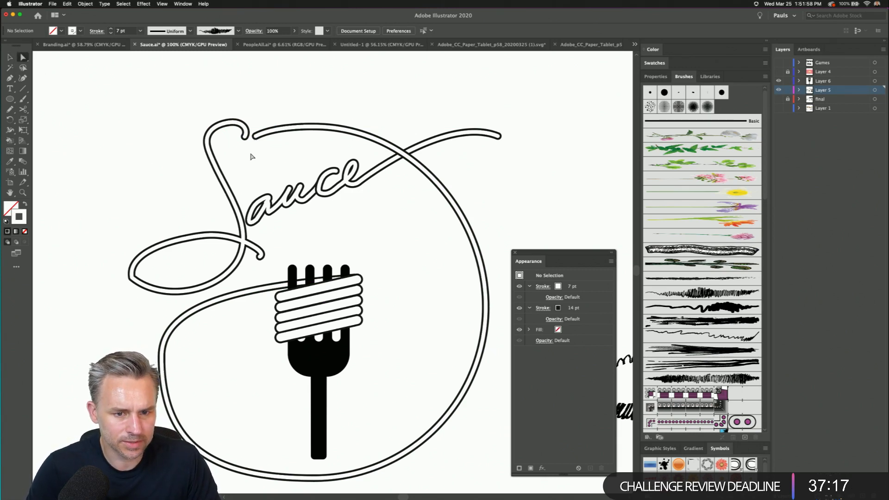
pyautogui.click(253, 139)
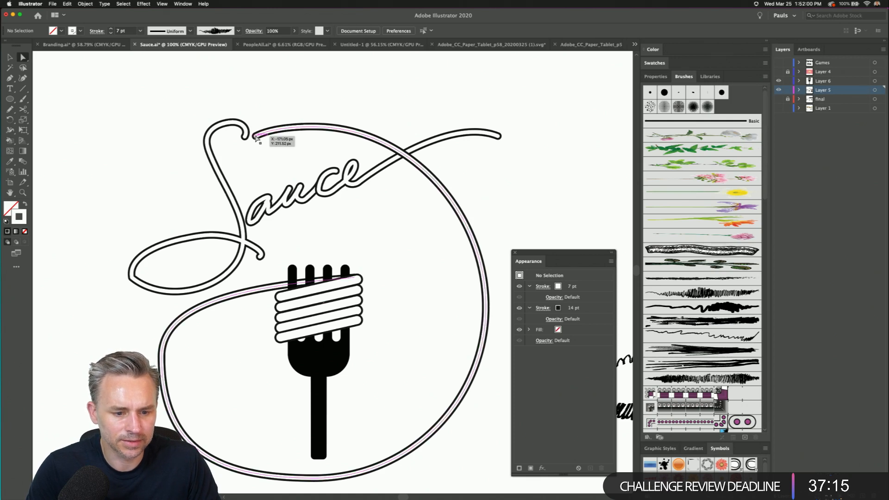
pyautogui.moveTo(255, 139); pyautogui.dragTo(247, 149)
pyautogui.click(245, 137)
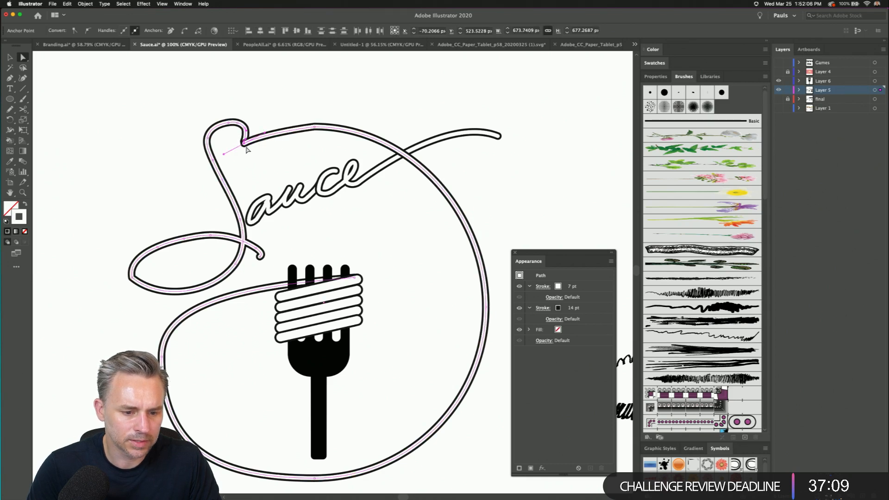
pyautogui.press('super+j')
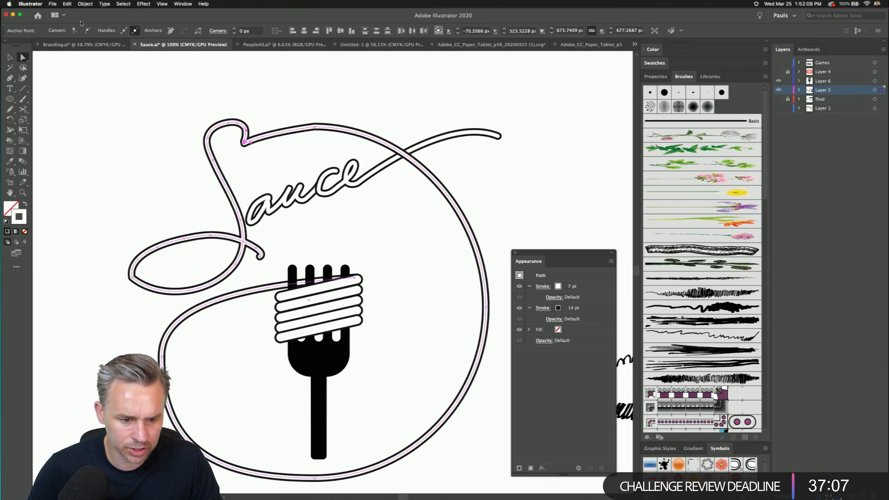
pyautogui.click(150, 120)
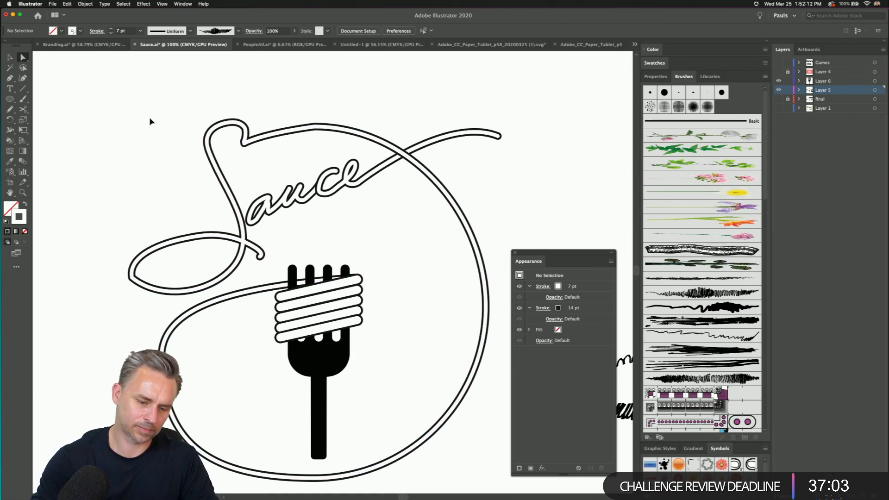
pyautogui.press('super+z')
pyautogui.press('super+z')
pyautogui.press('super+z')
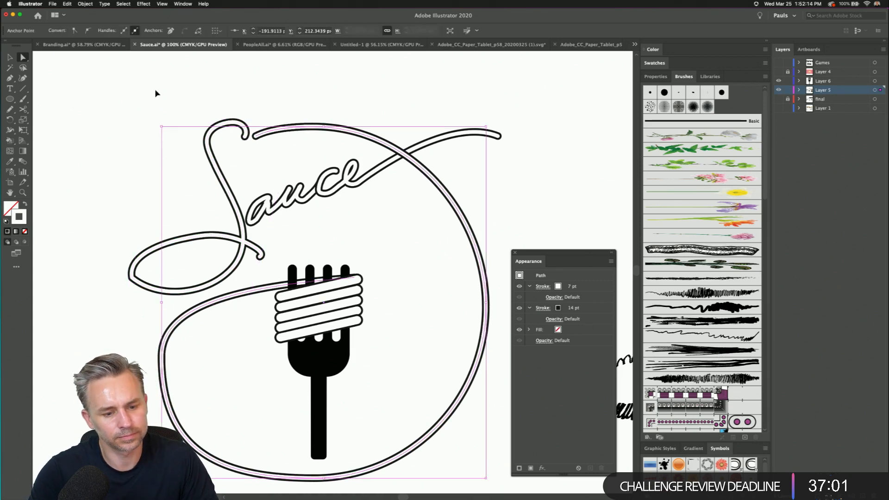
pyautogui.press('v')
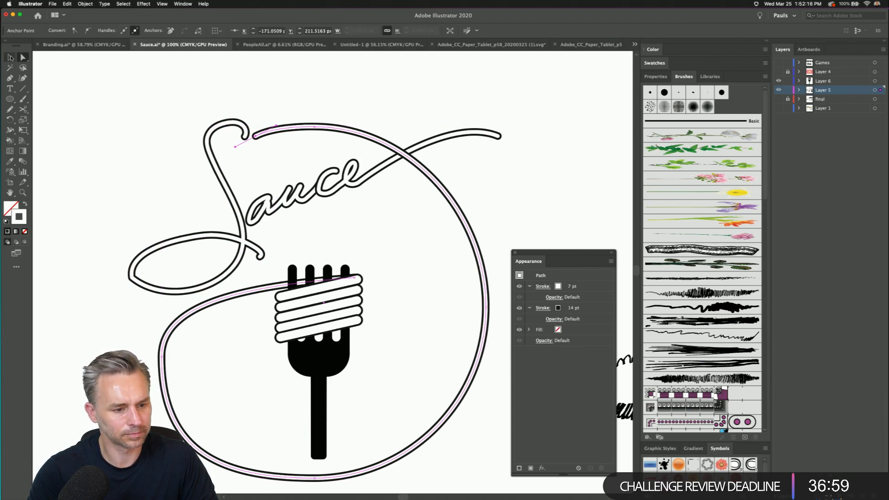
pyautogui.click(208, 184)
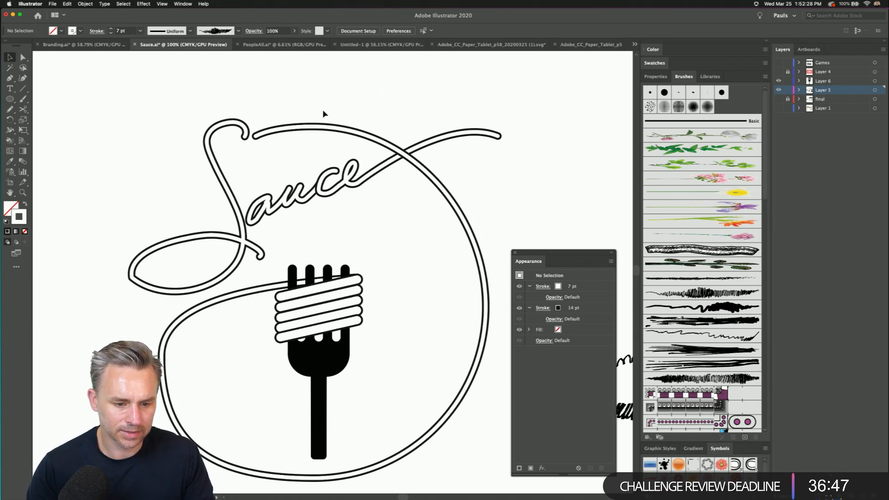
# - Try continuing the strand's end into a loop across the S's stem that connects to its hook, and undo it
pyautogui.click(23, 57)
pyautogui.press('p')
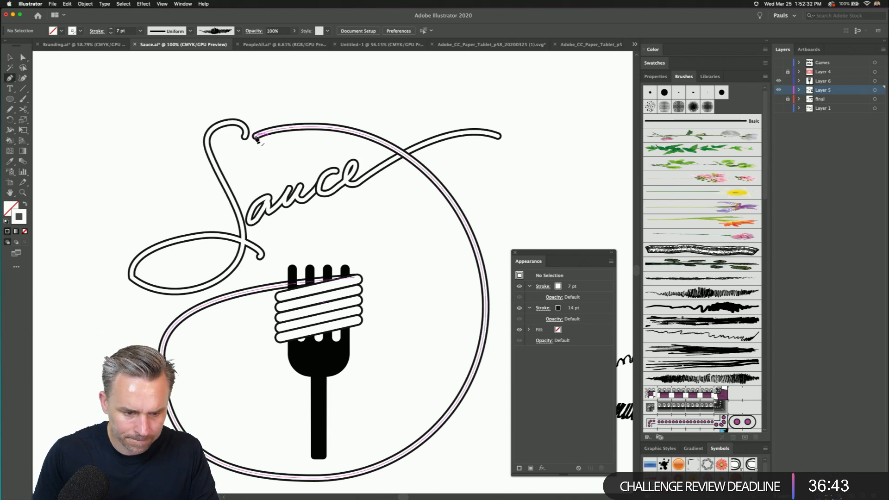
pyautogui.moveTo(254, 137); pyautogui.dragTo(174, 186)
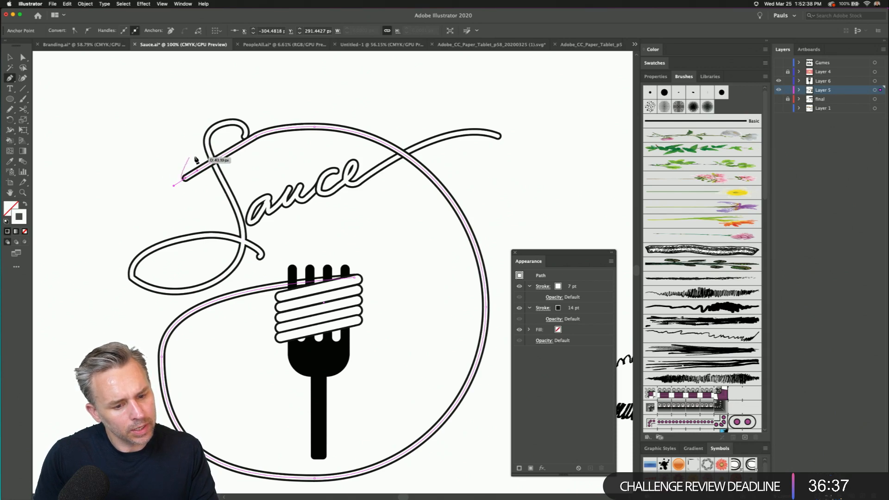
pyautogui.moveTo(191, 148); pyautogui.dragTo(257, 119)
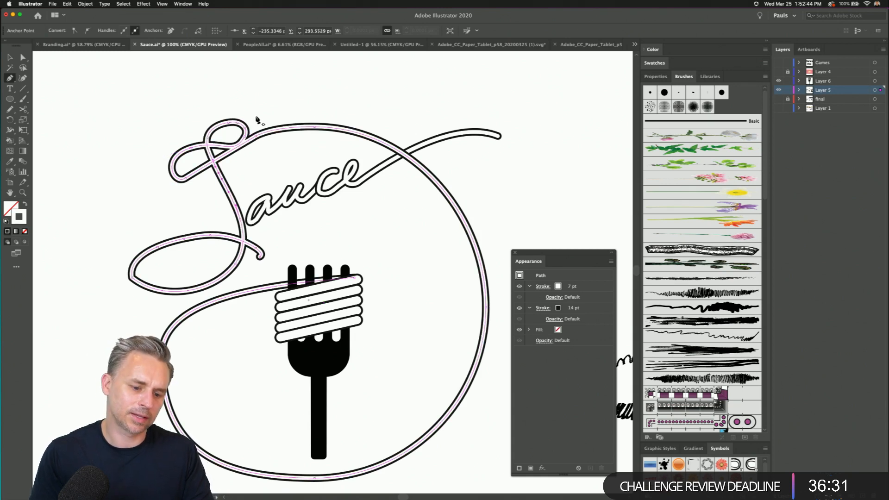
pyautogui.hotkey('ctrl', 'z')
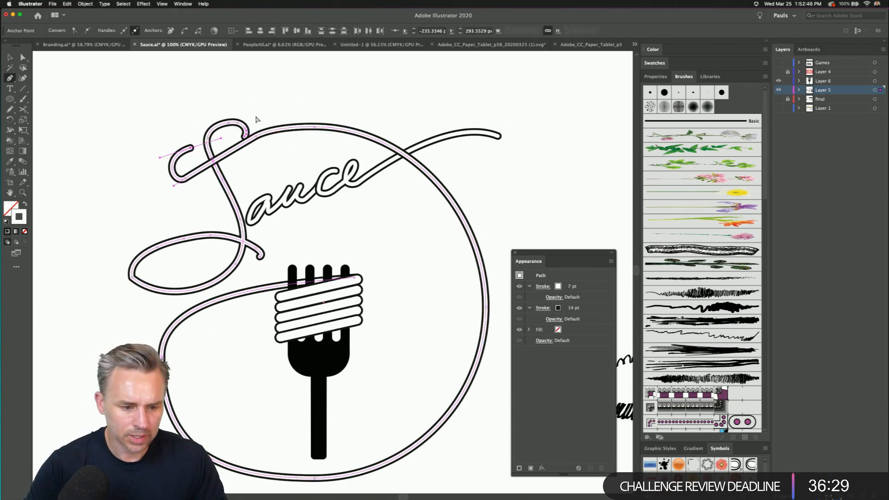
pyautogui.hotkey('ctrl', 'z')
pyautogui.press('super+z')
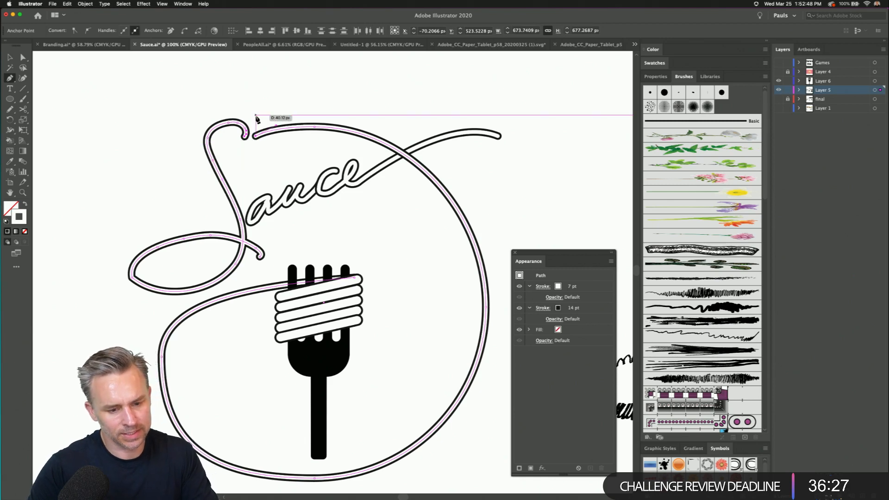
pyautogui.press('super+z')
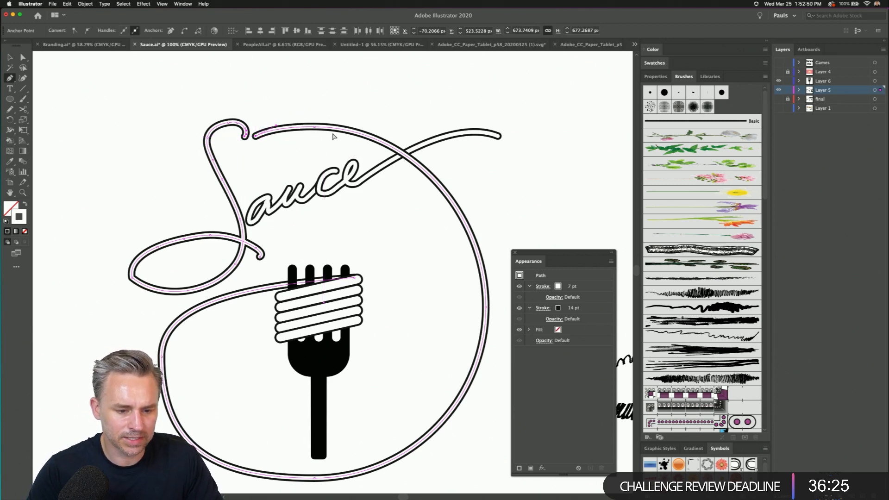
pyautogui.click(9, 59)
pyautogui.click(104, 163)
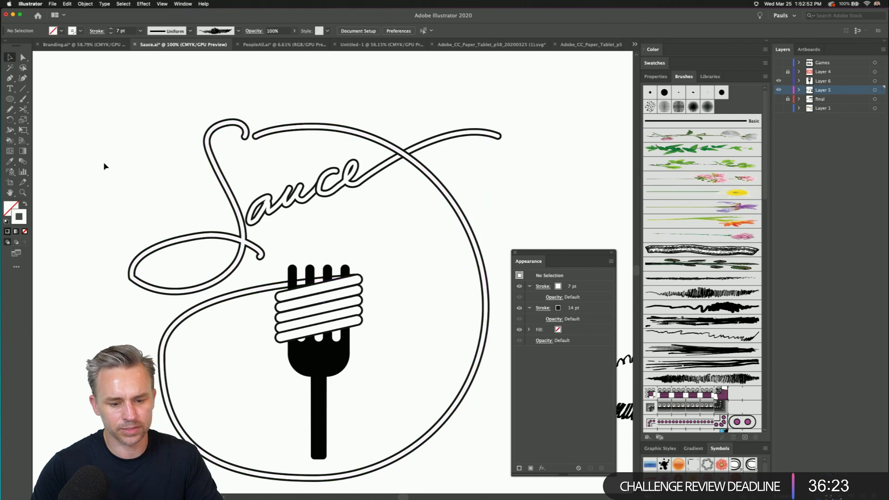
# - Check the General preferences with the Sauce wordmark selected, and deselect the wordmark after closing them
pyautogui.press('super+minus')
pyautogui.press('super+minus')
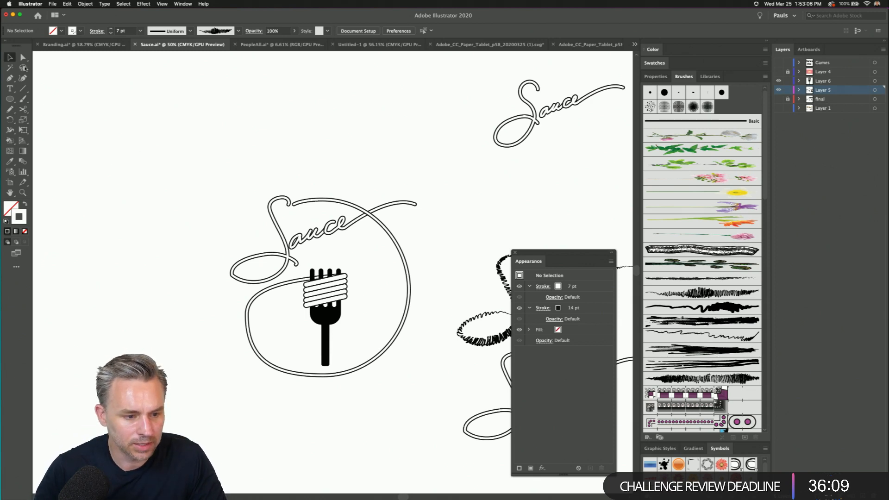
pyautogui.moveTo(203, 229); pyautogui.dragTo(341, 246)
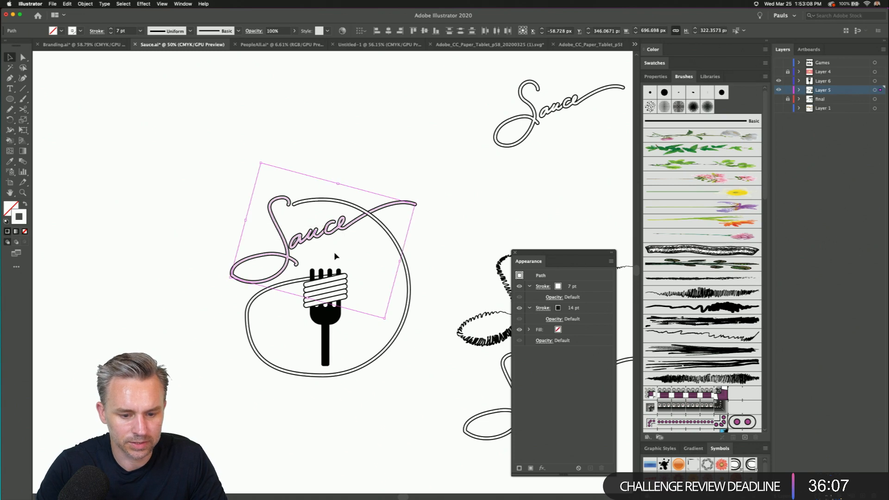
pyautogui.click(30, 4)
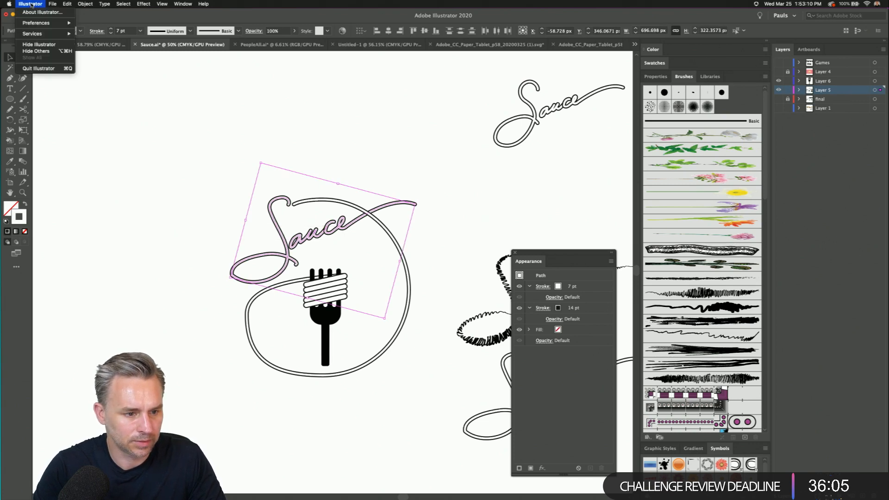
pyautogui.moveTo(61, 23)
pyautogui.click(102, 23)
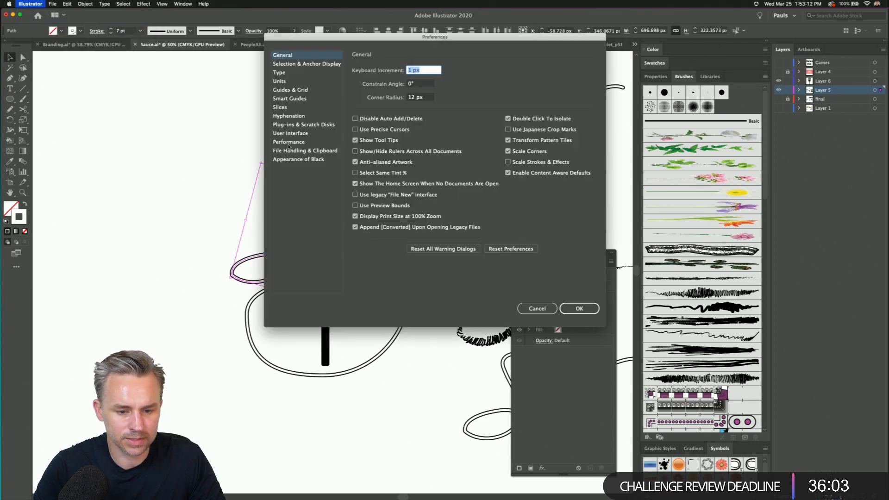
pyautogui.click(579, 308)
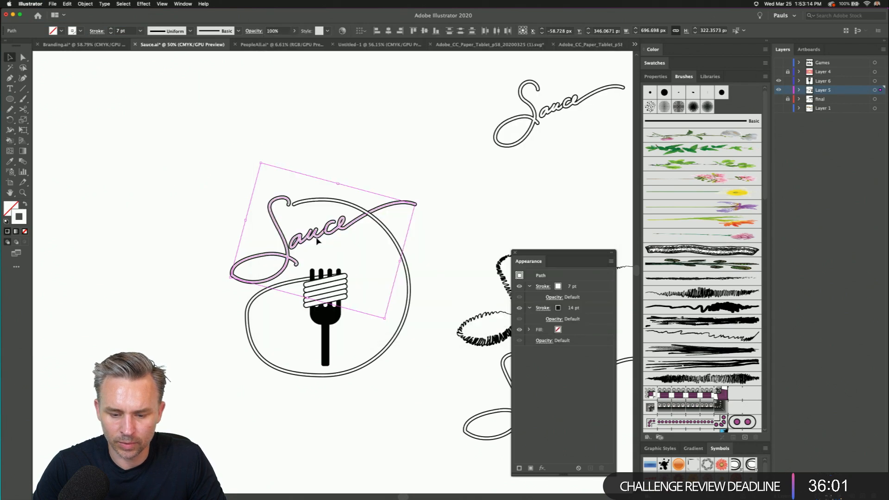
pyautogui.press('a')
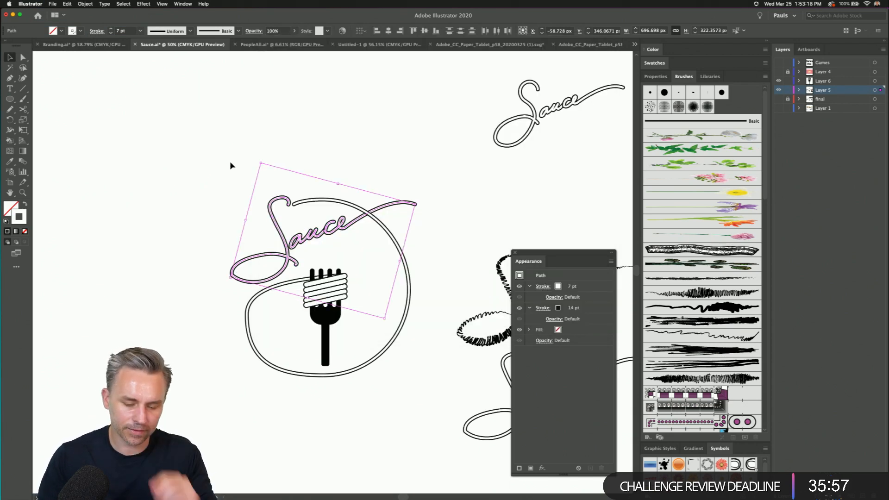
pyautogui.click(349, 153)
# - Remove the strand's end anchor beside the S's hook and add an anchor on its upper-right curve just below the wordmark's tail
pyautogui.scroll(3, 324, 195)
pyautogui.hscroll(2, 324, 195)
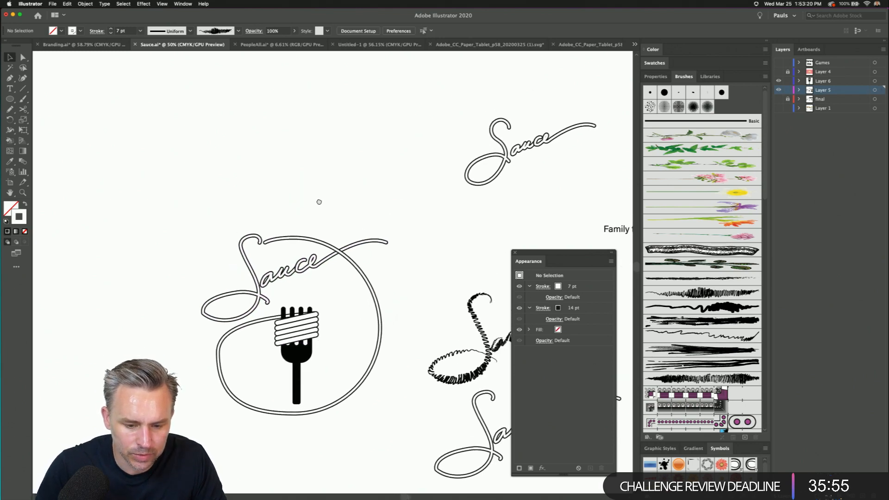
pyautogui.scroll(1, 319, 213)
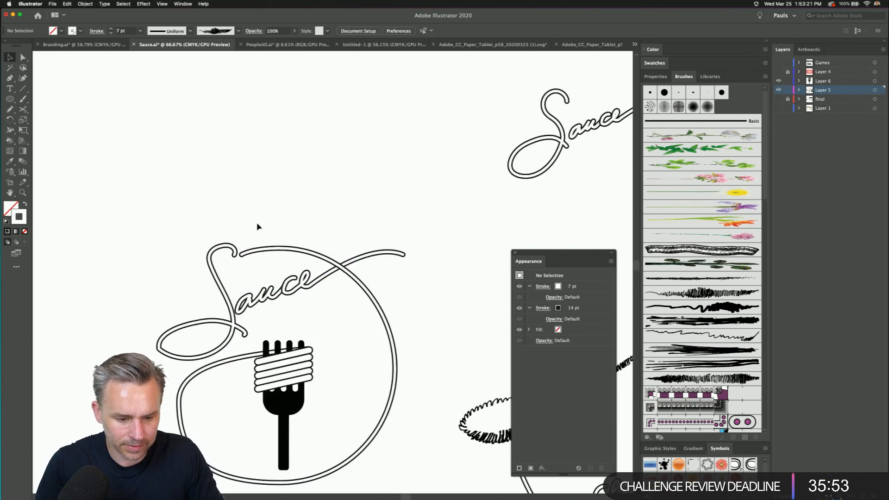
pyautogui.click(246, 253)
pyautogui.press('p')
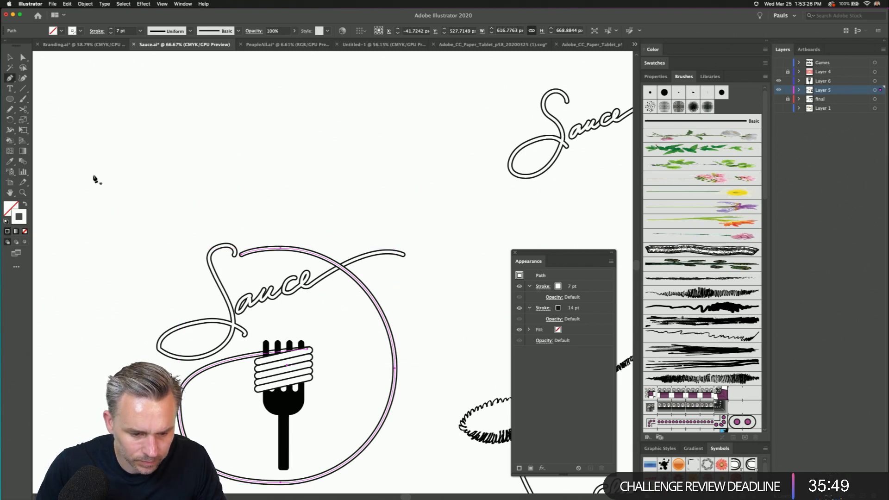
pyautogui.click(241, 254)
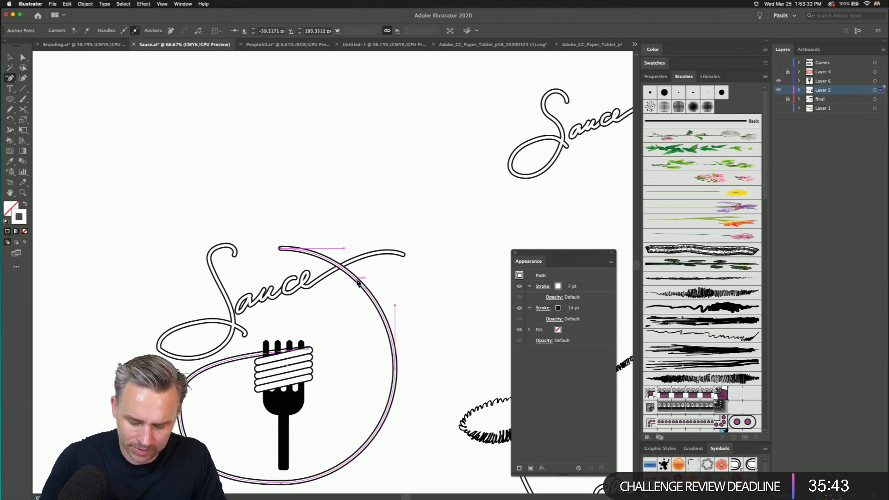
pyautogui.click(358, 282)
# - Pull the strand's end up above the lettering and extend it with a Pencil loop that curves back down onto the wordmark's tail
pyautogui.click(23, 56)
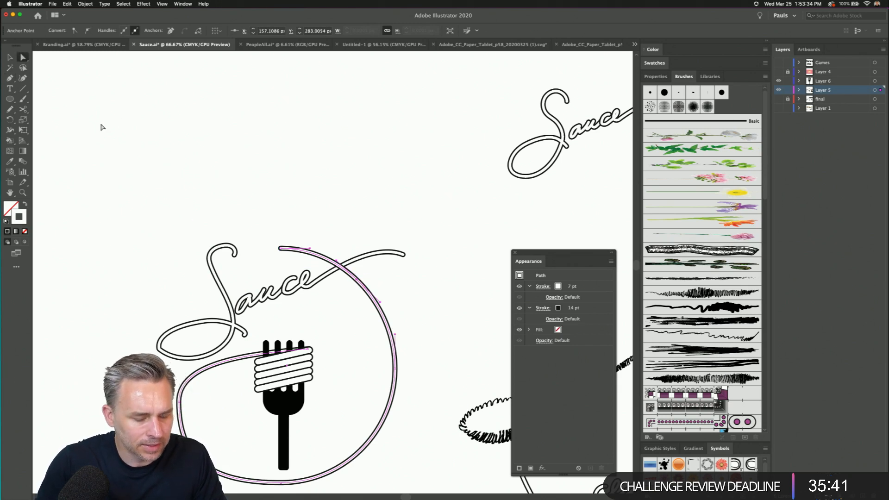
pyautogui.moveTo(281, 251)
pyautogui.mouseDown()
pyautogui.moveTo(289, 216)
pyautogui.moveTo(292, 245)
pyautogui.mouseUp()
pyautogui.press('n')
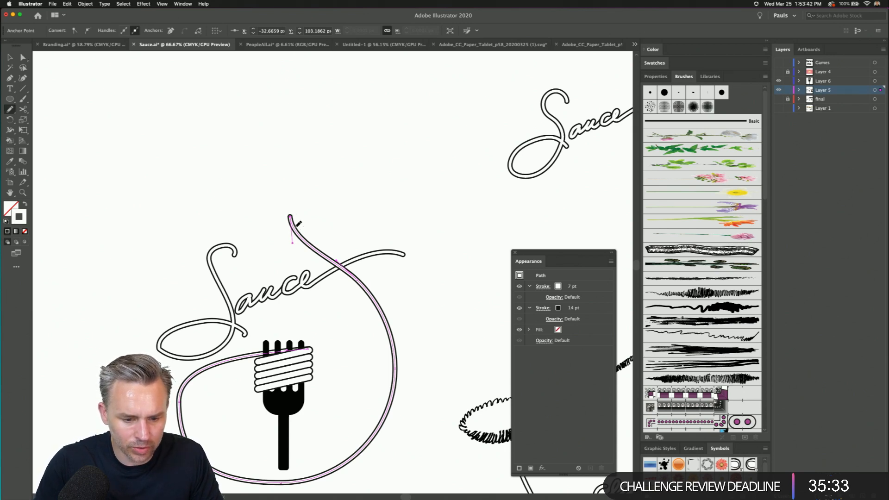
pyautogui.moveTo(290, 217)
pyautogui.mouseDown()
pyautogui.moveTo(299, 207)
pyautogui.moveTo(363, 215)
pyautogui.moveTo(385, 236)
pyautogui.moveTo(363, 254)
pyautogui.mouseUp()
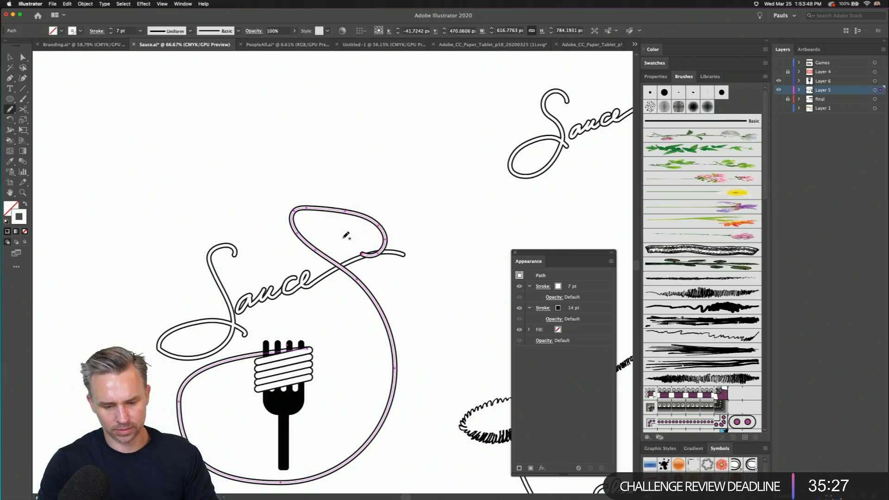
# - Try redrawing the strand's upper end as a tighter Pencil loop crossing the wordmark's tail, and undo the loops
pyautogui.moveTo(373, 294)
pyautogui.mouseDown()
pyautogui.moveTo(312, 239)
pyautogui.moveTo(327, 225)
pyautogui.moveTo(365, 227)
pyautogui.moveTo(374, 243)
pyautogui.moveTo(350, 265)
pyautogui.mouseUp()
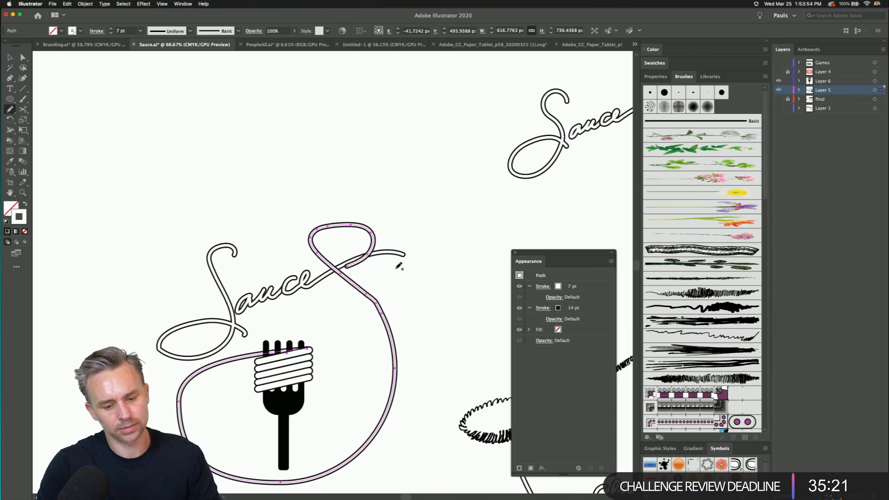
pyautogui.press('super+z')
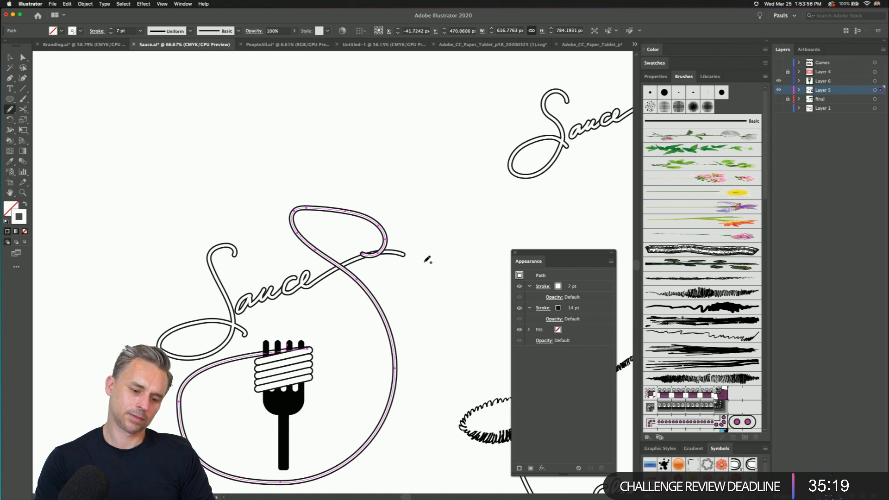
pyautogui.moveTo(397, 292)
pyautogui.mouseDown()
pyautogui.moveTo(440, 219)
pyautogui.moveTo(336, 140)
pyautogui.mouseUp()
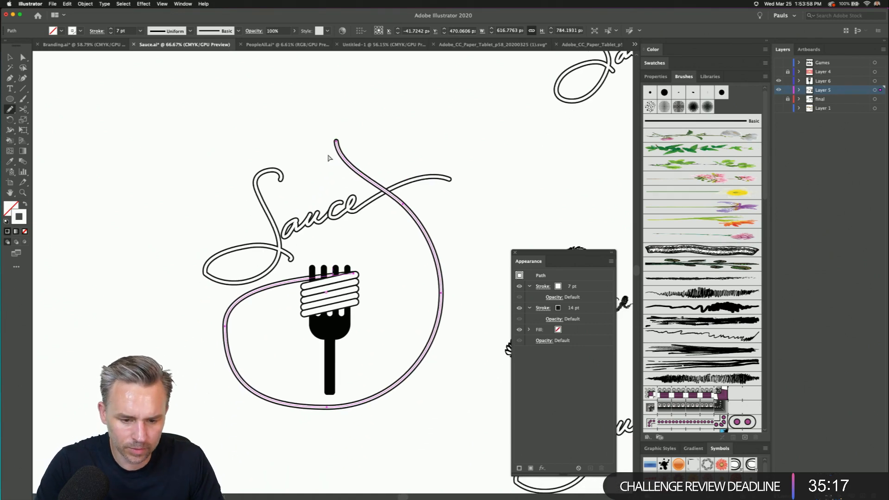
# - Undo the reshaping of the strand's upper end back to the smooth curve ending beside the S's hook, and deselect the strand
pyautogui.moveTo(373, 181); pyautogui.dragTo(379, 170)
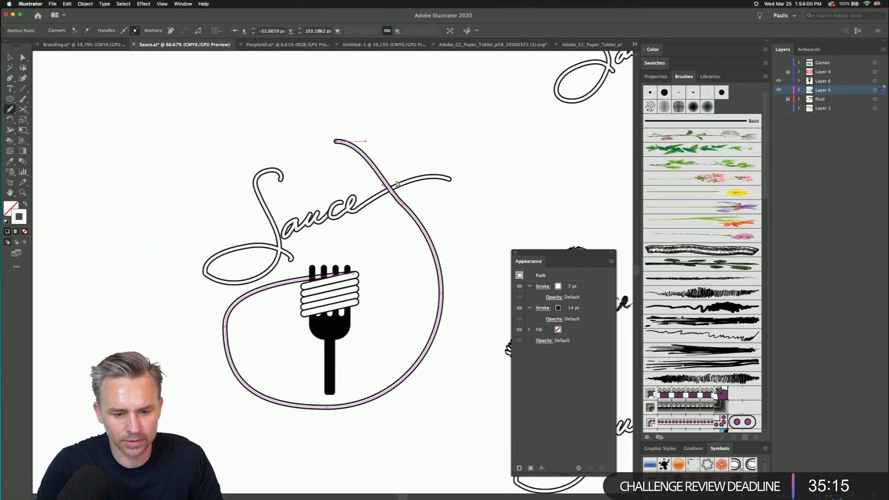
pyautogui.moveTo(336, 140); pyautogui.dragTo(327, 173)
pyautogui.press('super+z')
pyautogui.press('super+z')
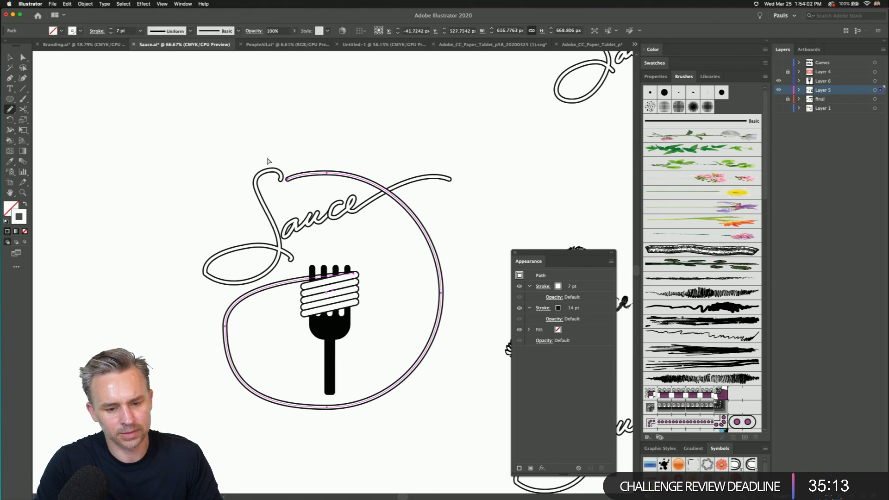
pyautogui.click(10, 57)
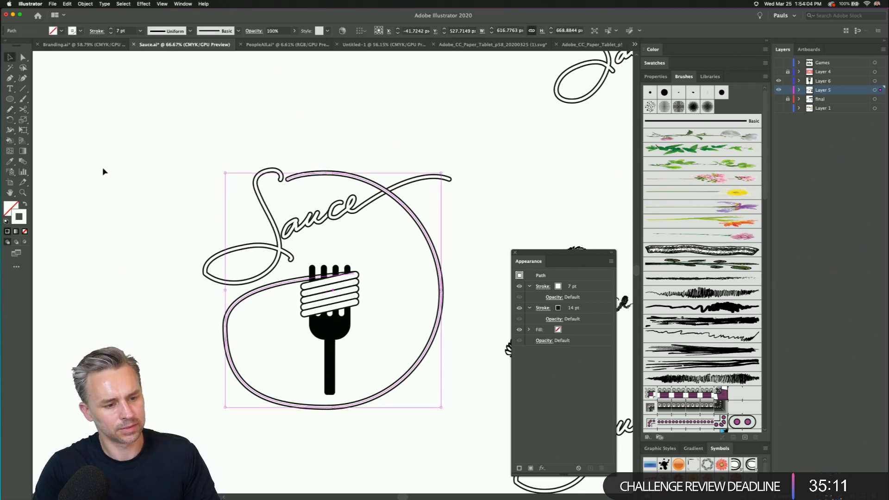
pyautogui.click(109, 184)
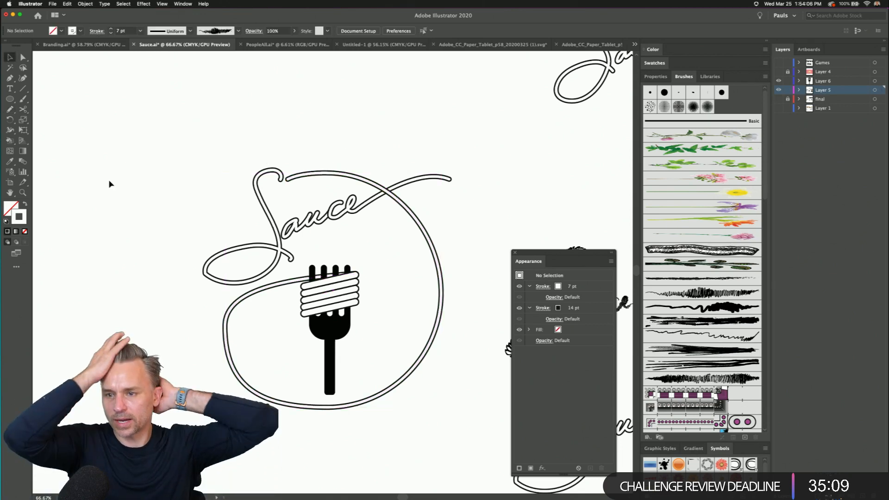
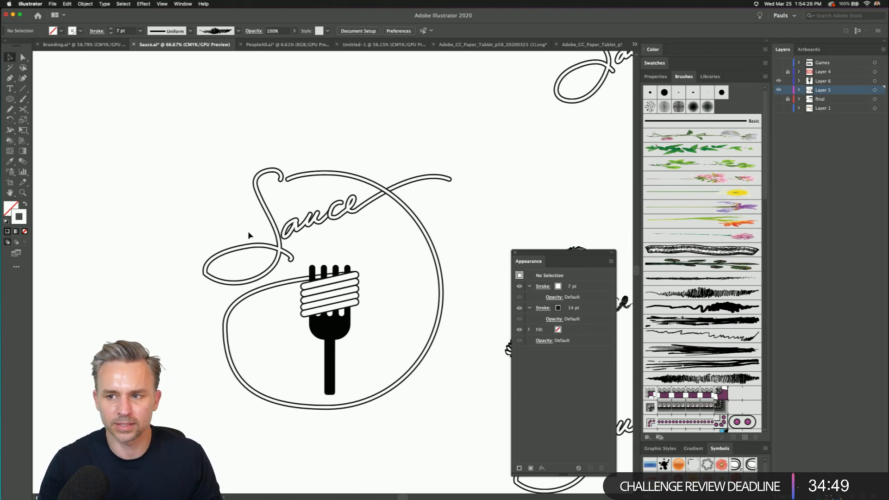
# - Scale up the tilted Sauce wordmark around its center
pyautogui.moveTo(219, 209); pyautogui.dragTo(345, 240)
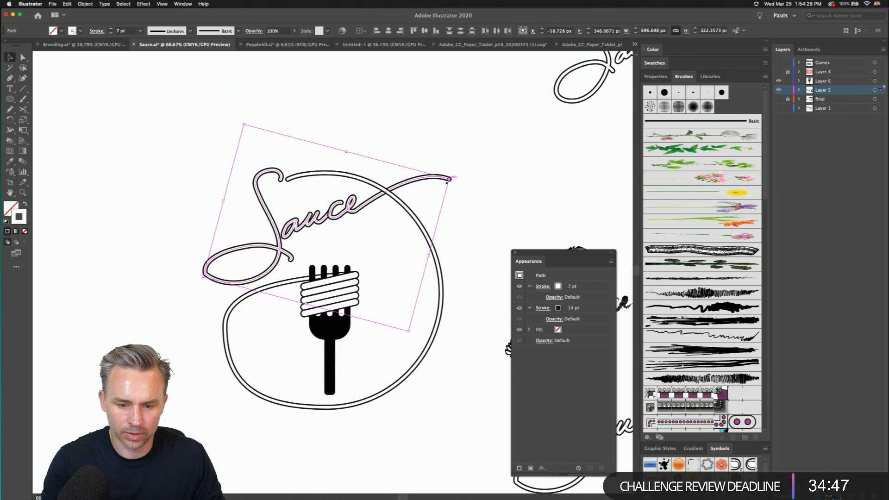
pyautogui.moveTo(448, 181); pyautogui.dragTo(480, 168)
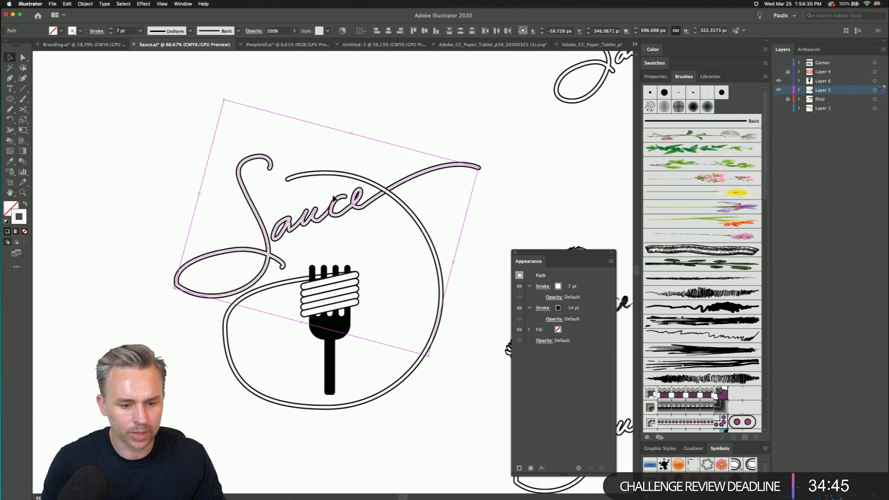
# - Try shifting the enlarged wordmark toward the fork, and undo the moves
pyautogui.moveTo(270, 212); pyautogui.dragTo(303, 231)
pyautogui.click(166, 179)
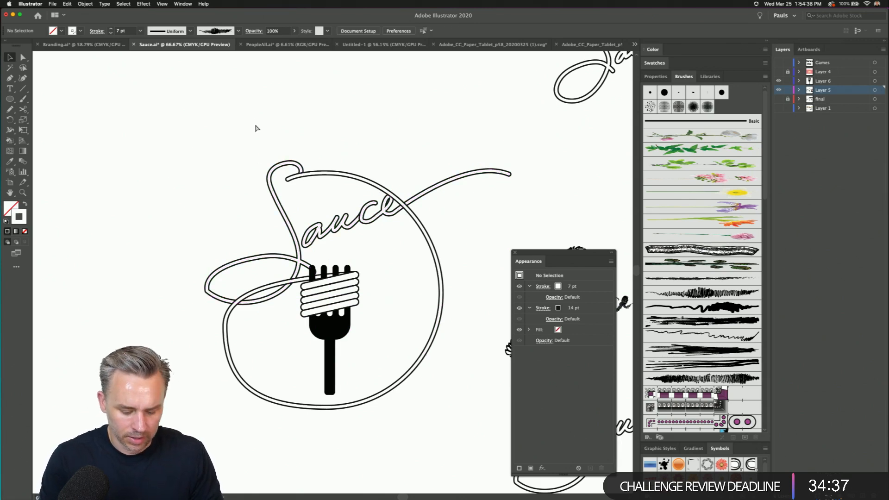
pyautogui.press('super+z')
pyautogui.click(240, 112)
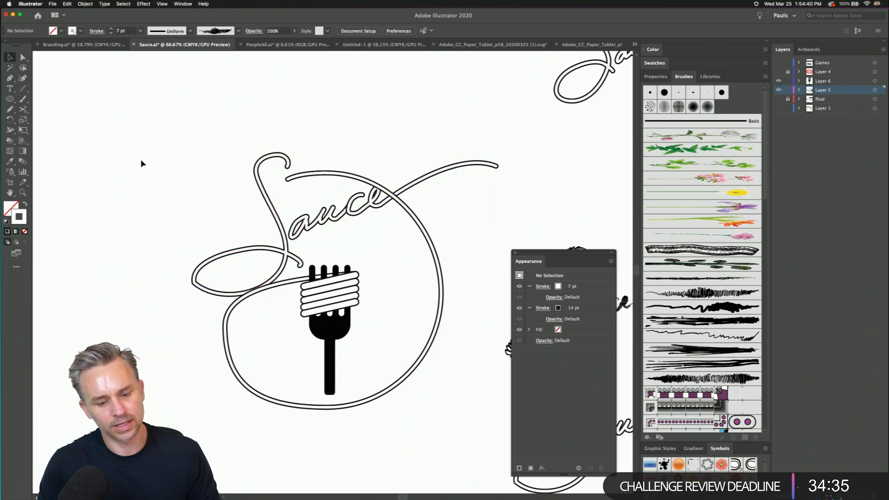
pyautogui.press('super+z')
pyautogui.click(141, 138)
# - Select the complete logo and place a duplicate of it in the empty area to its left
pyautogui.moveTo(155, 187); pyautogui.dragTo(155, 158)
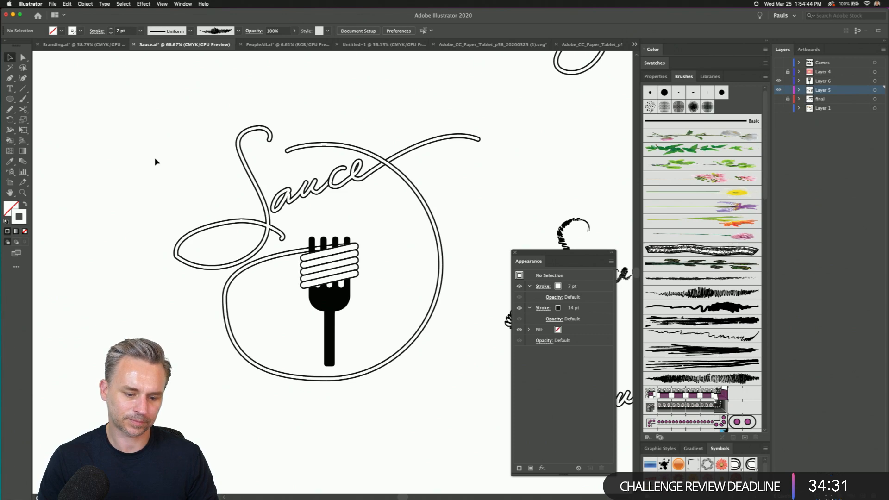
pyautogui.moveTo(155, 159); pyautogui.dragTo(183, 189)
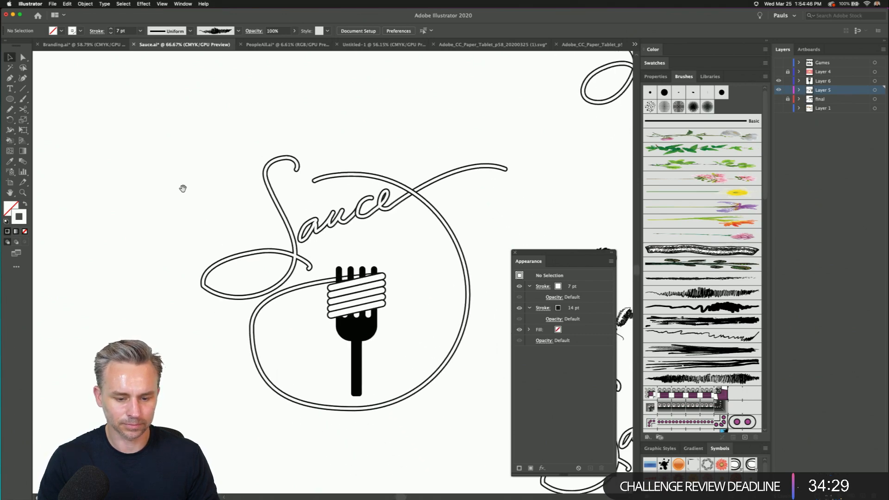
pyautogui.moveTo(181, 143); pyautogui.dragTo(520, 432)
pyautogui.moveTo(287, 298); pyautogui.dragTo(373, 336)
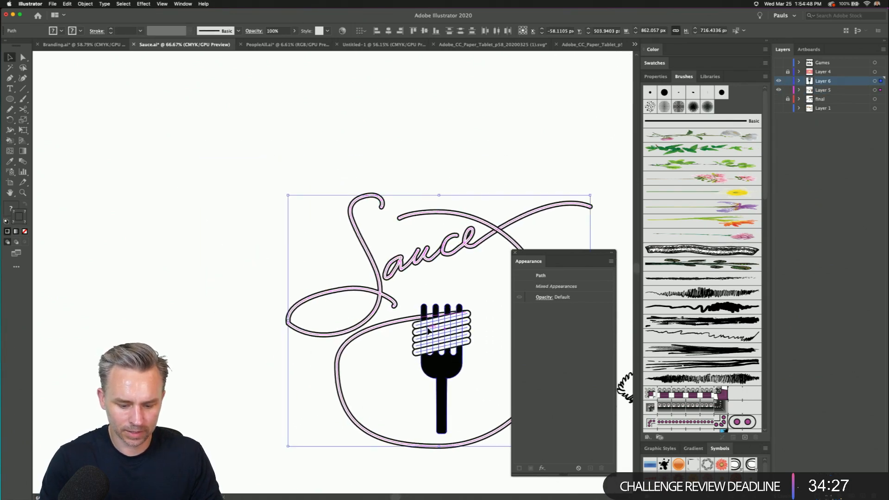
pyautogui.moveTo(427, 327); pyautogui.dragTo(140, 327)
pyautogui.moveTo(176, 224); pyautogui.dragTo(302, 228)
pyautogui.moveTo(280, 321); pyautogui.dragTo(289, 289)
# - Cut the duplicate's strand at its leftmost anchor and delete the large circle, keeping only the short piece attached to the noodles
pyautogui.click(264, 172)
pyautogui.click(271, 209)
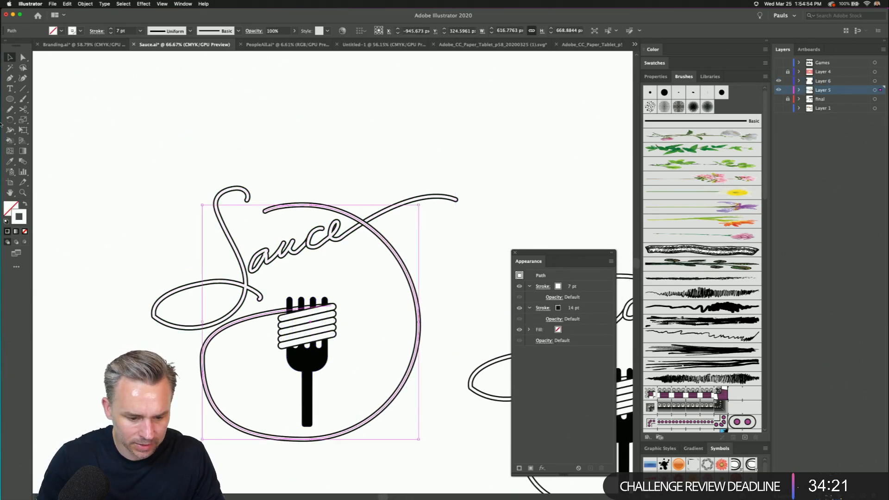
pyautogui.click(24, 110)
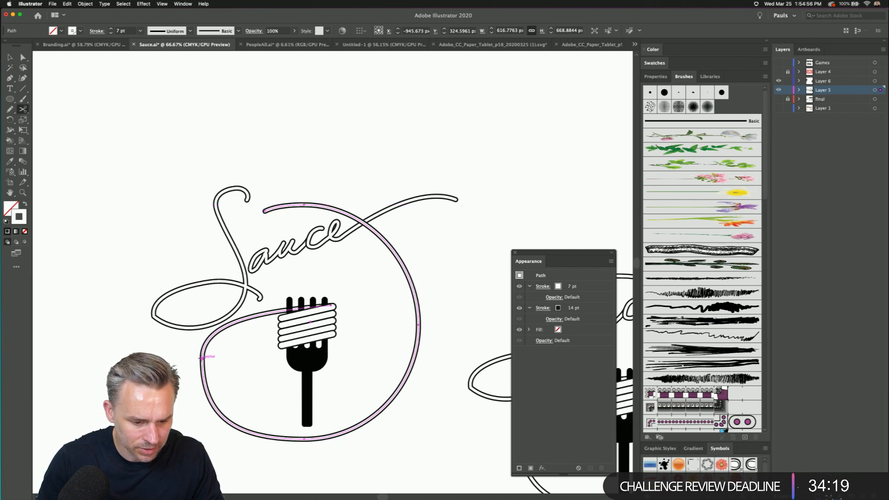
pyautogui.click(202, 359)
pyautogui.click(24, 58)
pyautogui.moveTo(168, 399); pyautogui.dragTo(225, 445)
pyautogui.press('Delete')
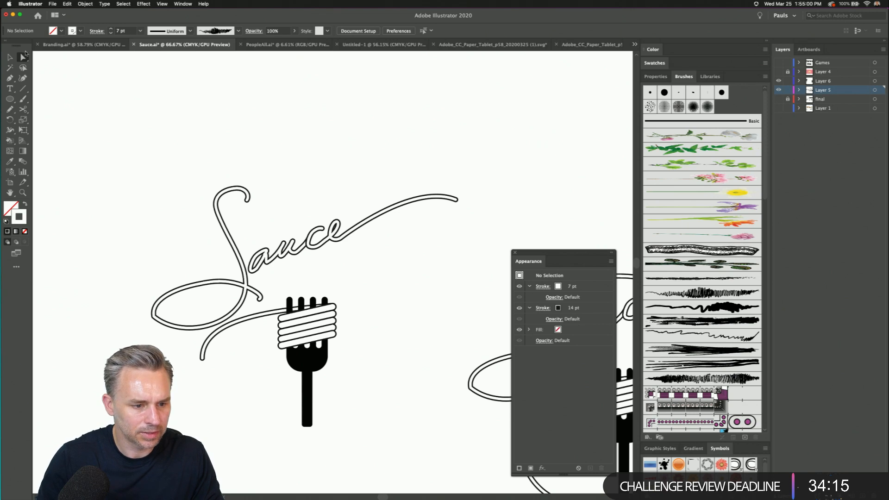
# - Try attaching the short strand's loose end to the S's crossbar end above the fork, and undo it
pyautogui.moveTo(202, 358); pyautogui.dragTo(260, 303)
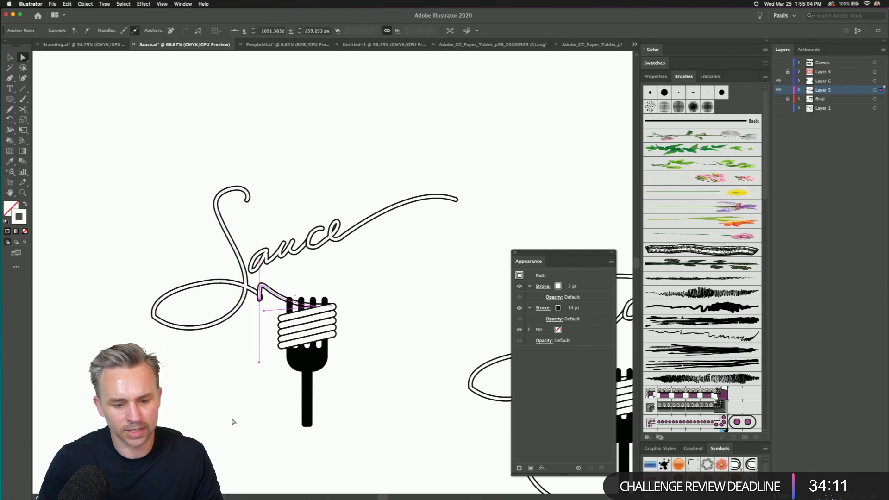
pyautogui.press('Delete')
pyautogui.press('super+z')
pyautogui.press('super+z')
pyautogui.press('super+z')
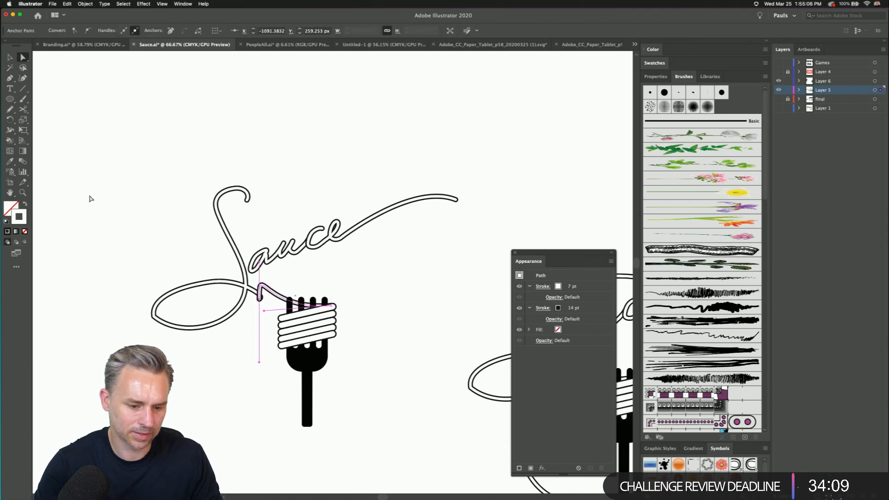
# - Move the fork, noodles and short strand together over the S's lower-left loop, and deselect them
pyautogui.click(10, 57)
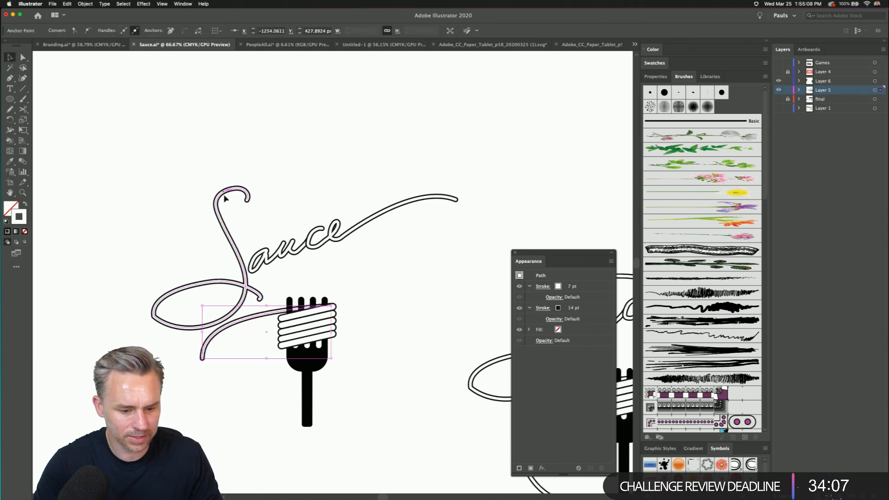
pyautogui.moveTo(396, 430); pyautogui.dragTo(277, 284)
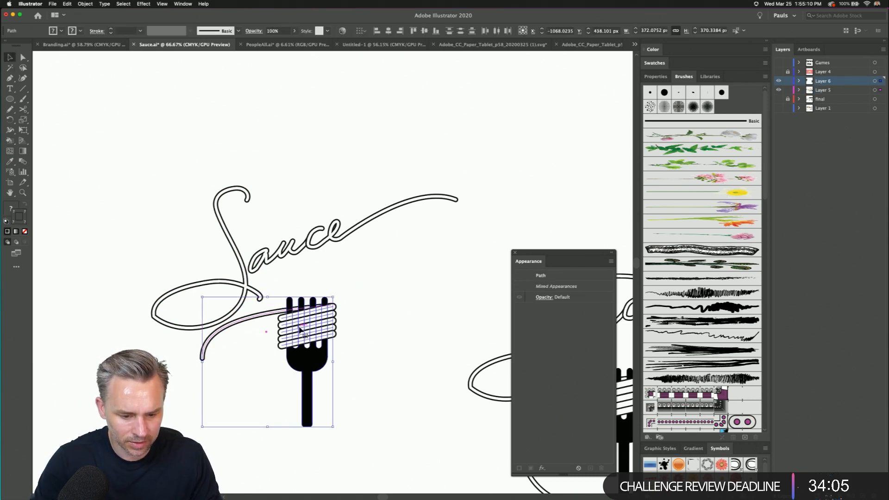
pyautogui.moveTo(287, 323); pyautogui.dragTo(194, 271)
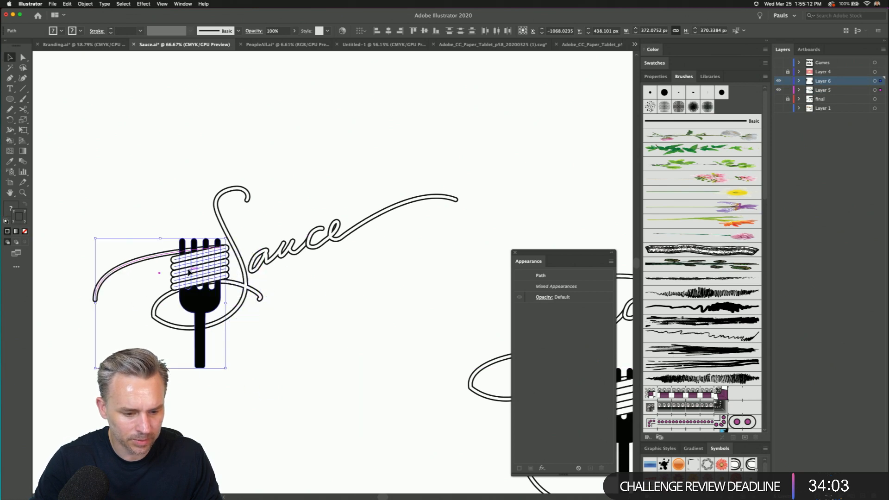
pyautogui.click(92, 255)
# - Bring the short strand's end anchor to the bottom of the S's loop and adjust its handles into a smooth curve around the fork
pyautogui.click(23, 57)
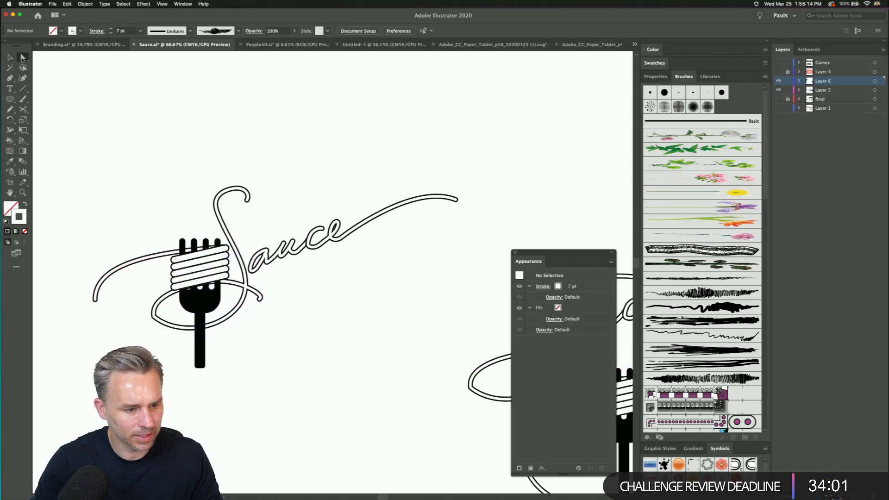
pyautogui.moveTo(96, 301); pyautogui.dragTo(200, 327)
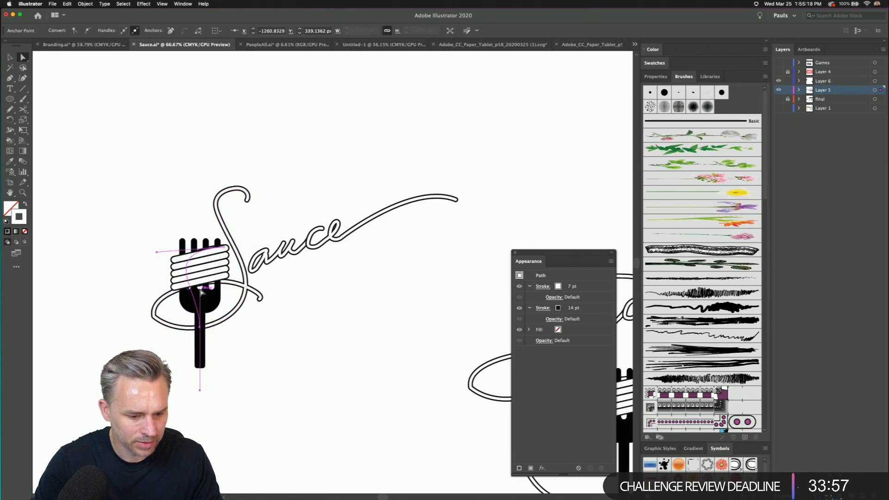
pyautogui.moveTo(203, 292); pyautogui.dragTo(91, 293)
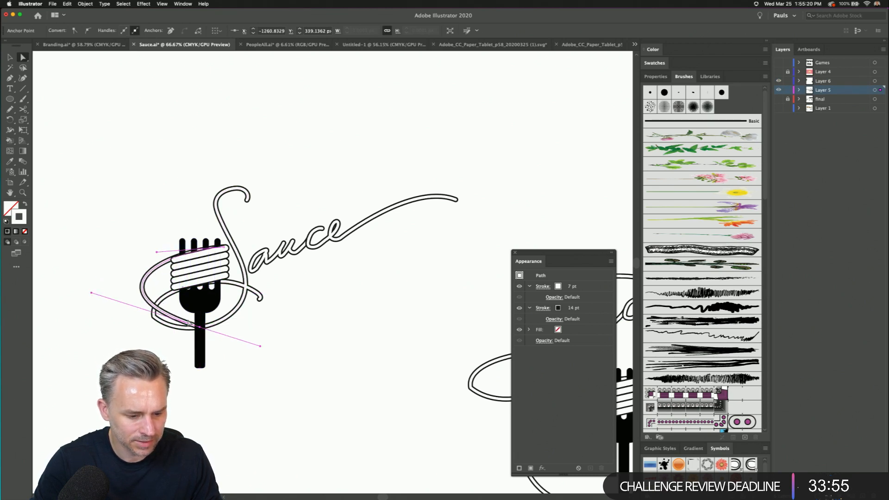
pyautogui.moveTo(200, 330); pyautogui.dragTo(198, 332)
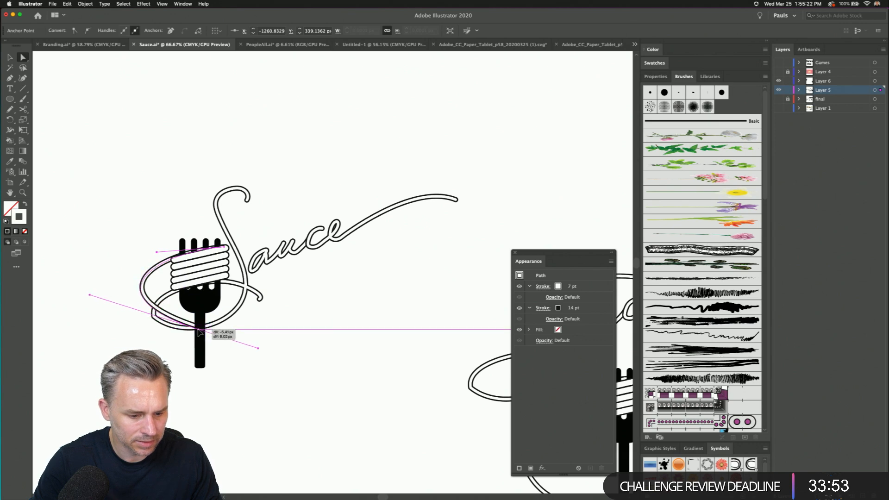
pyautogui.moveTo(90, 295); pyautogui.dragTo(91, 319)
# - Cut the S path at the bottom of its loop and delete the leftover loop and crossbar, keeping the stem joined to the strand
pyautogui.click(159, 303)
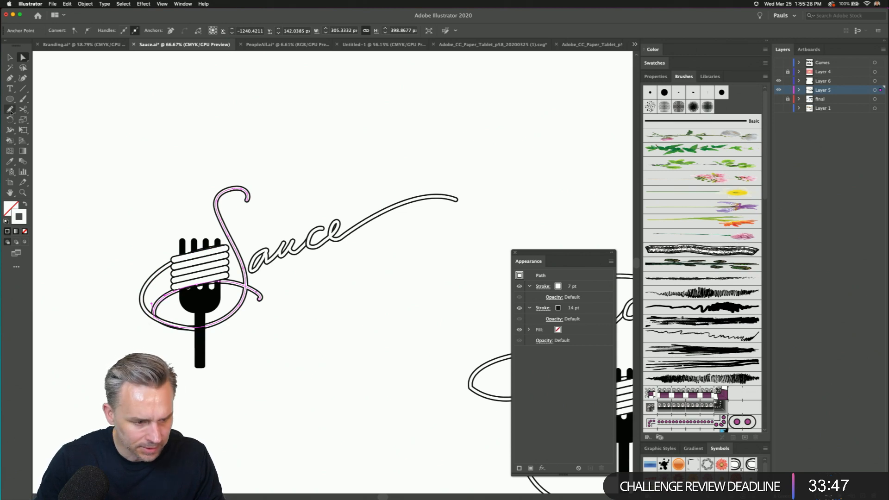
pyautogui.press('c')
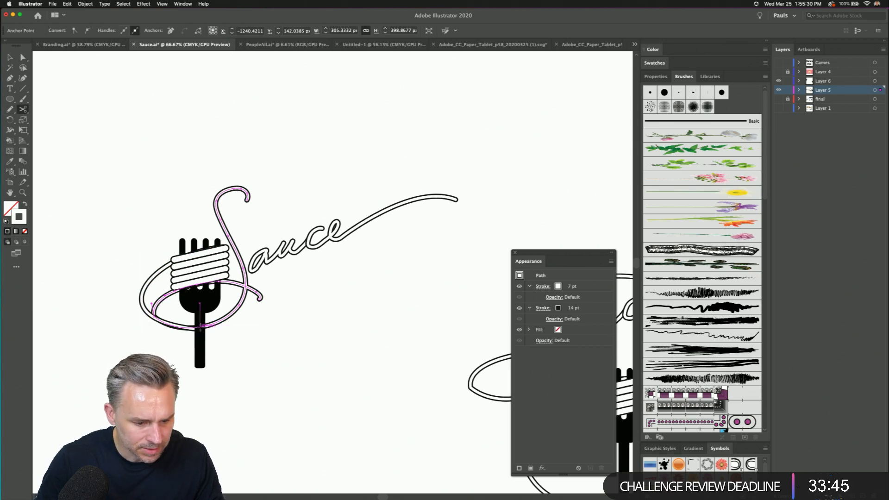
pyautogui.click(199, 328)
pyautogui.click(23, 57)
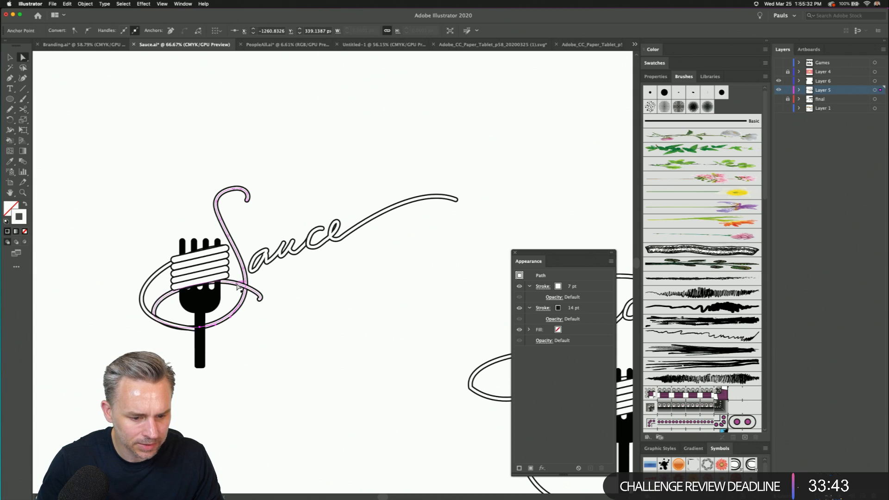
pyautogui.click(245, 295)
pyautogui.press('Delete')
pyautogui.click(393, 367)
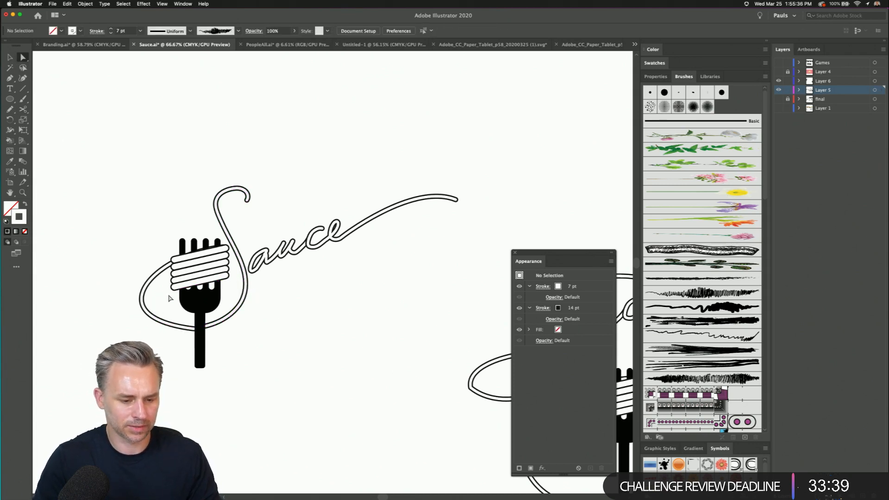
# - Scale the fork and its wrapped noodles down proportionally about their centre to about 127 px wide, and deselect them
pyautogui.click(9, 57)
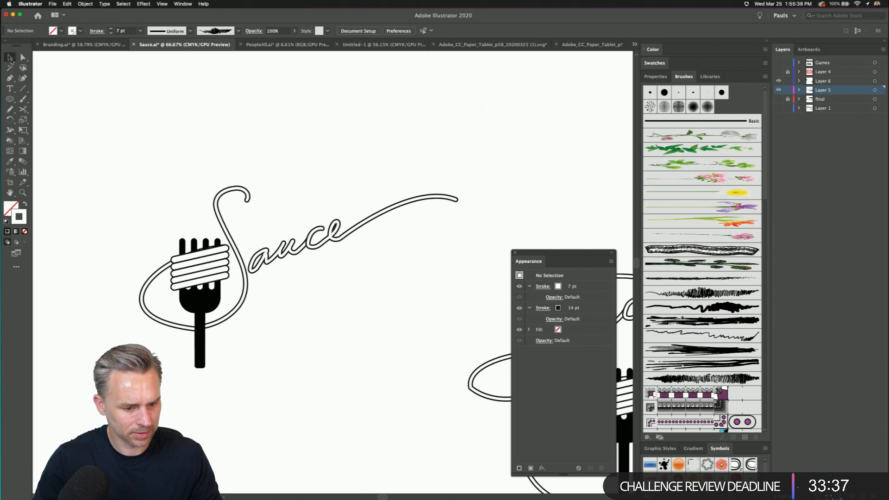
pyautogui.click(211, 271)
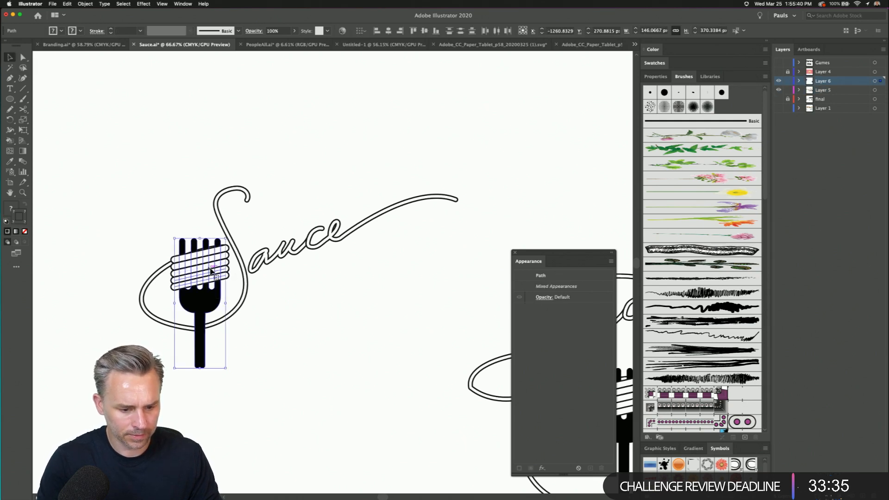
pyautogui.keyDown('shift'); pyautogui.click(160, 281); pyautogui.keyUp('shift')
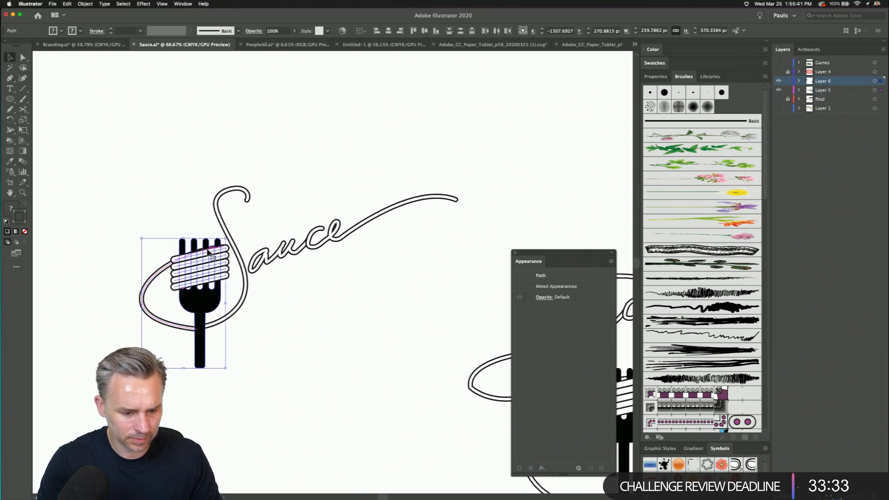
pyautogui.keyDown('shift'); pyautogui.click(157, 277); pyautogui.keyUp('shift')
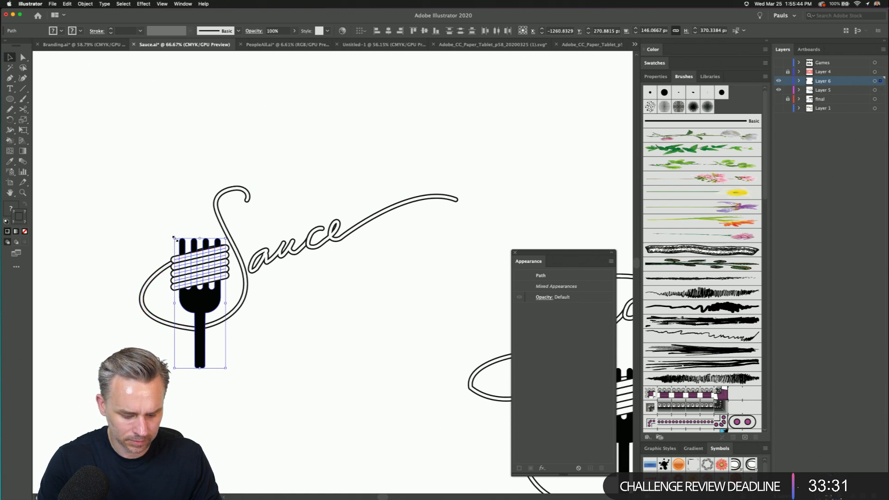
pyautogui.moveTo(175, 238); pyautogui.dragTo(175, 251)
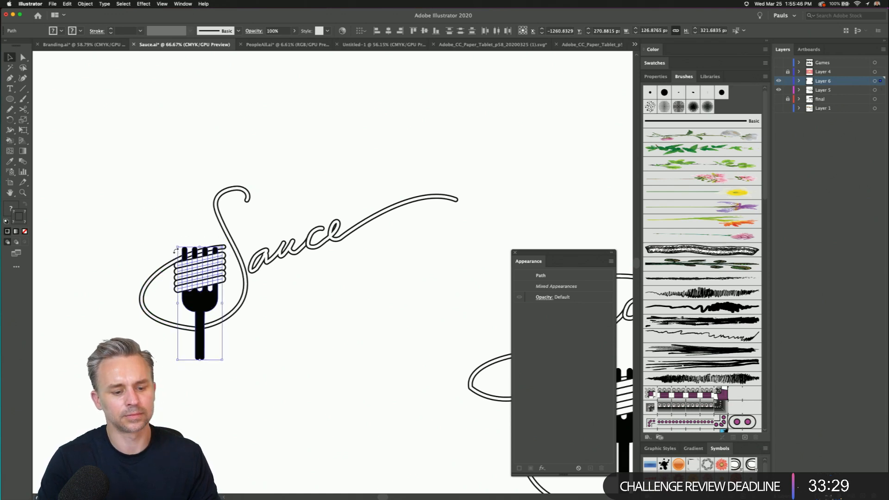
pyautogui.click(112, 122)
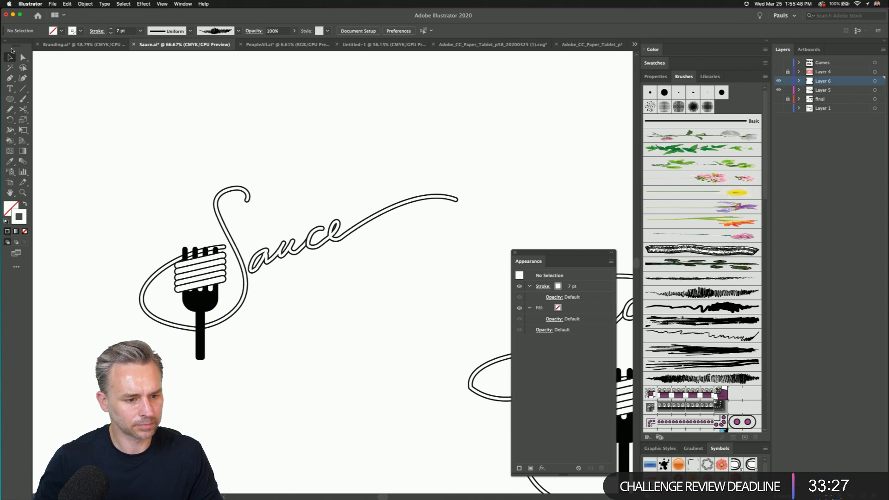
# - Move the strand's end anchor down onto the top noodle and adjust its handle into a rounder curve around the fork
pyautogui.click(21, 58)
pyautogui.click(225, 248)
pyautogui.moveTo(225, 248); pyautogui.dragTo(224, 256)
pyautogui.moveTo(156, 258); pyautogui.dragTo(145, 237)
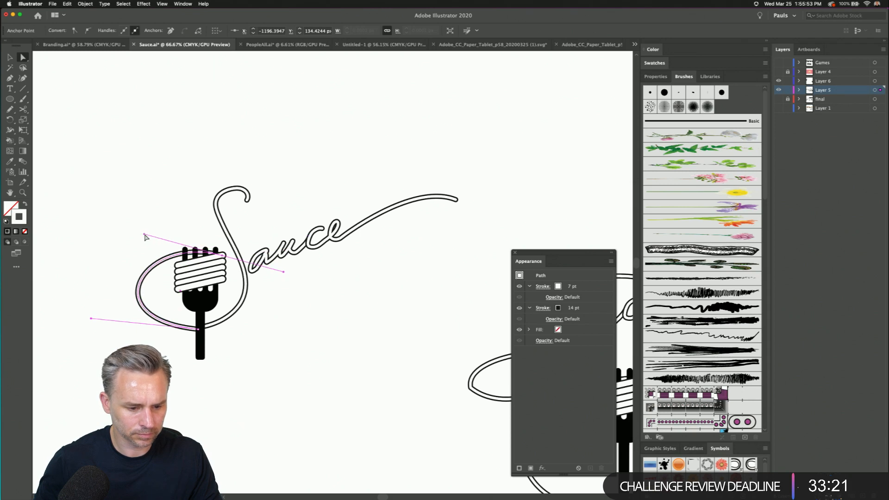
pyautogui.click(152, 197)
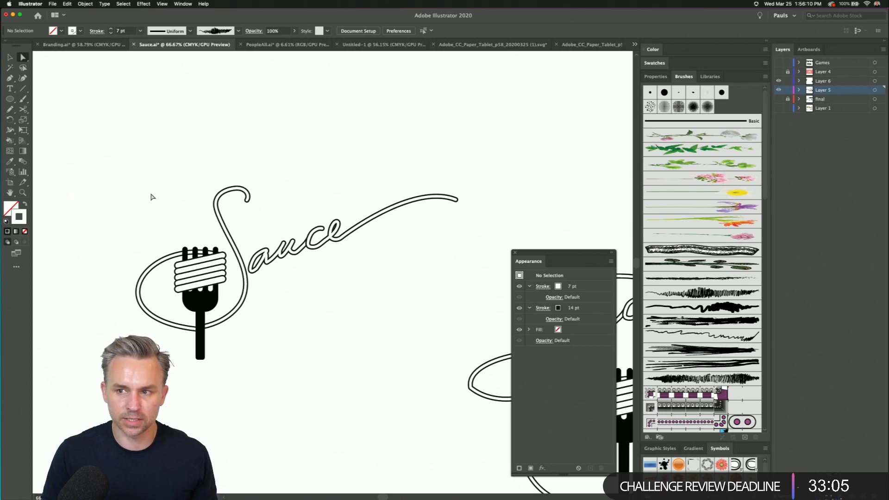
# - Draw a closed leaf outline about 64 by 110 px above the fork with the Pencil, try Art Brush 3 on it, and undo the brush
pyautogui.click(9, 99)
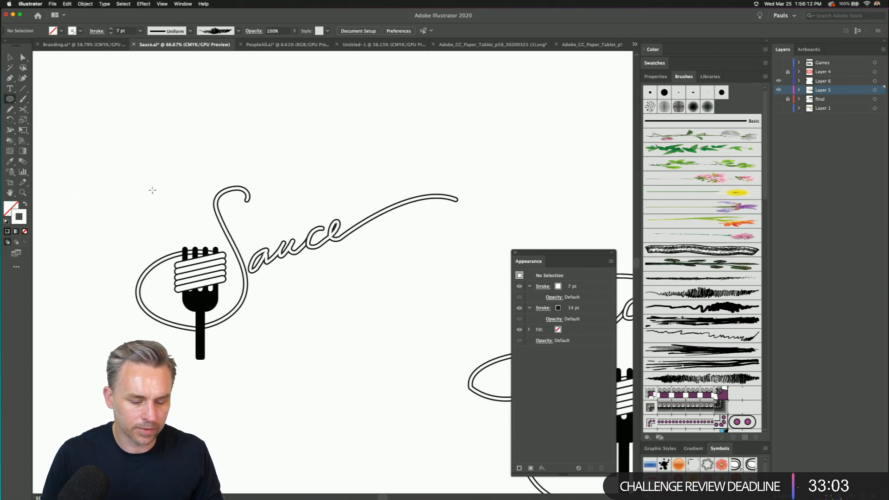
pyautogui.press('n')
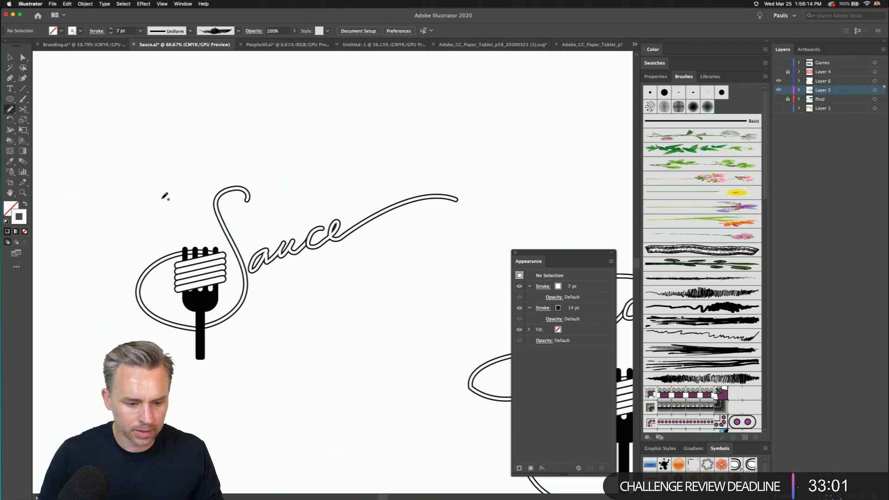
pyautogui.moveTo(159, 192)
pyautogui.mouseDown()
pyautogui.moveTo(180, 222)
pyautogui.moveTo(181, 202)
pyautogui.moveTo(156, 180)
pyautogui.mouseUp()
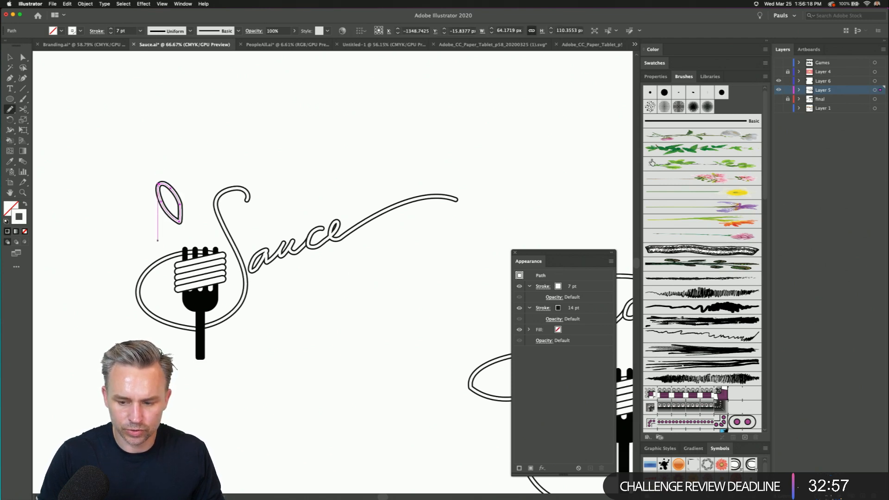
pyautogui.click(688, 166)
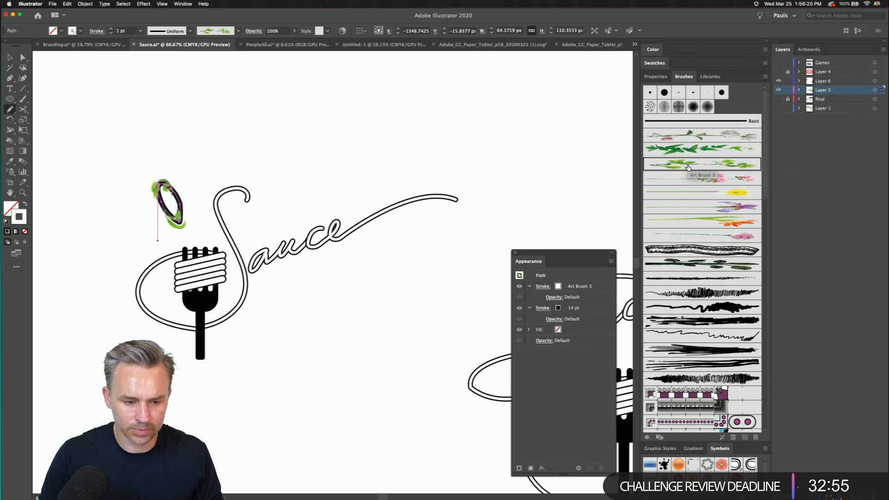
pyautogui.press('super+z')
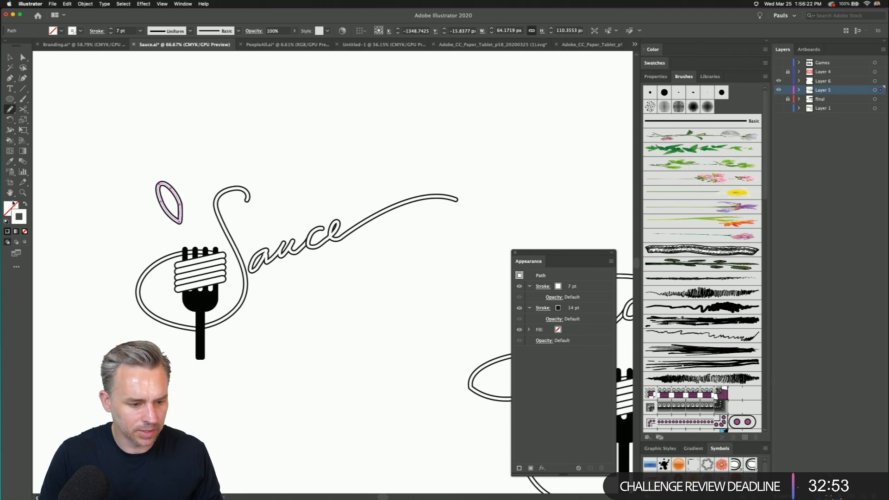
# - Swap the leaf's fill and stroke, reduce it to basic appearance, and fill it with the dark green swatch
pyautogui.click(25, 205)
pyautogui.click(10, 207)
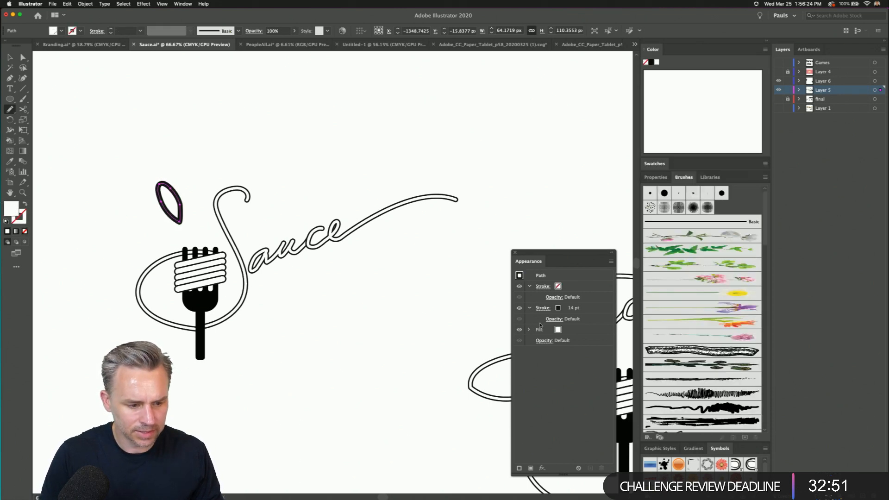
pyautogui.click(611, 262)
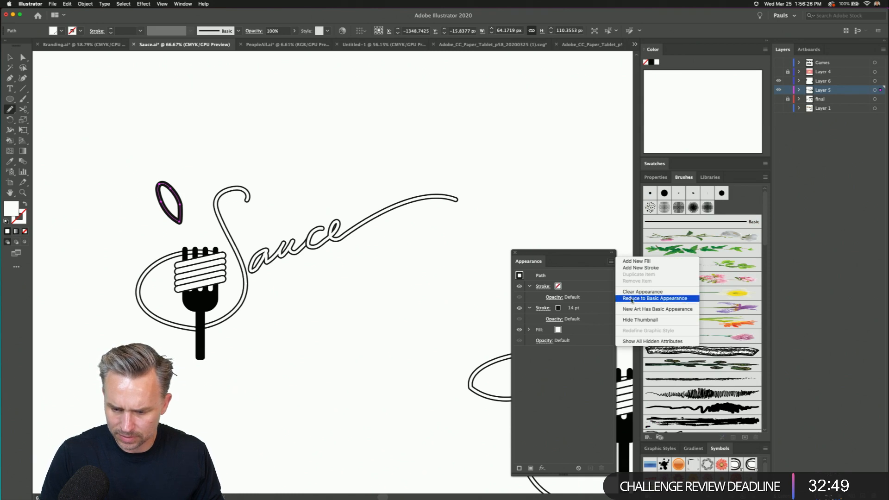
pyautogui.click(655, 298)
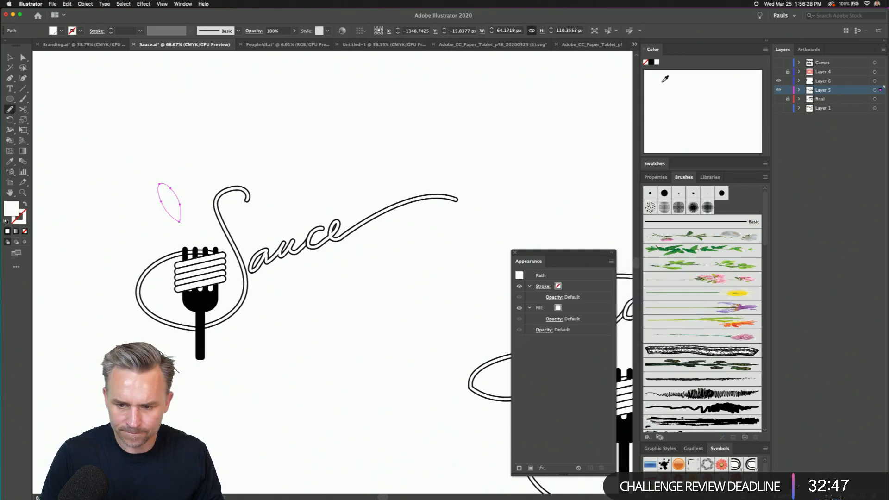
pyautogui.click(657, 164)
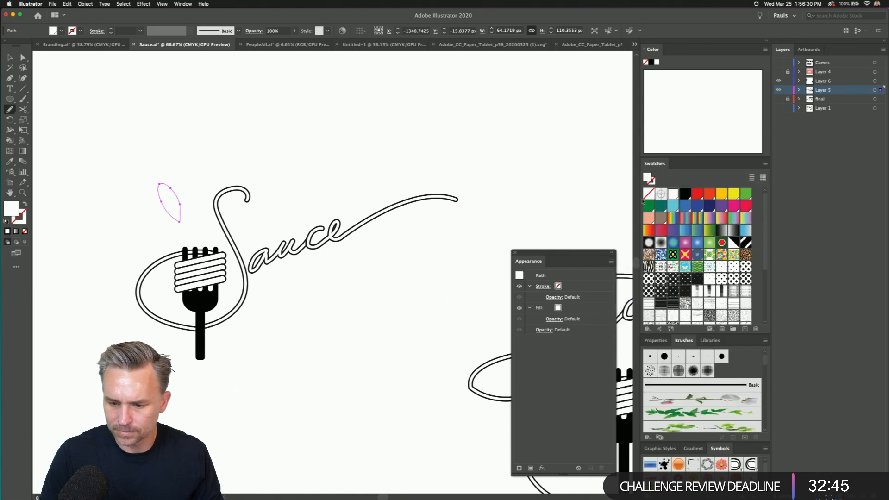
pyautogui.click(649, 207)
# - Rotate the green leaf to nearly horizontal, place it above and to the left of the fork, and deselect it
pyautogui.click(10, 57)
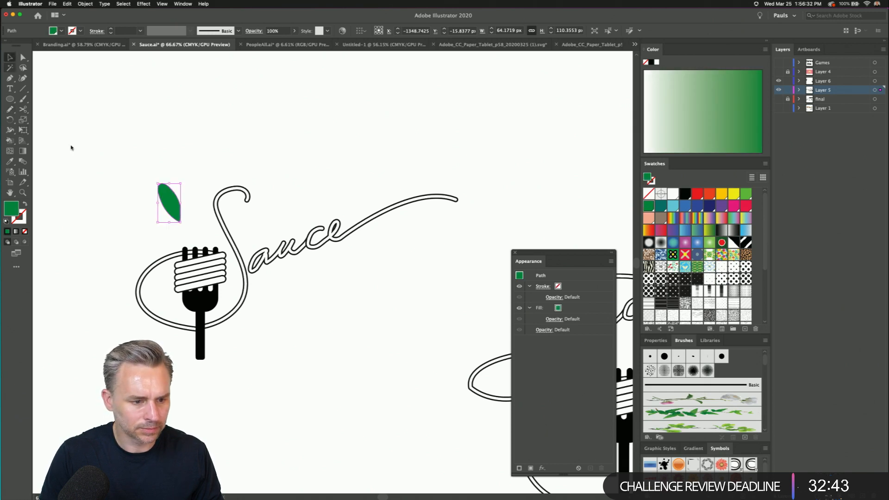
pyautogui.moveTo(156, 181); pyautogui.dragTo(198, 248)
pyautogui.moveTo(193, 245); pyautogui.dragTo(124, 230)
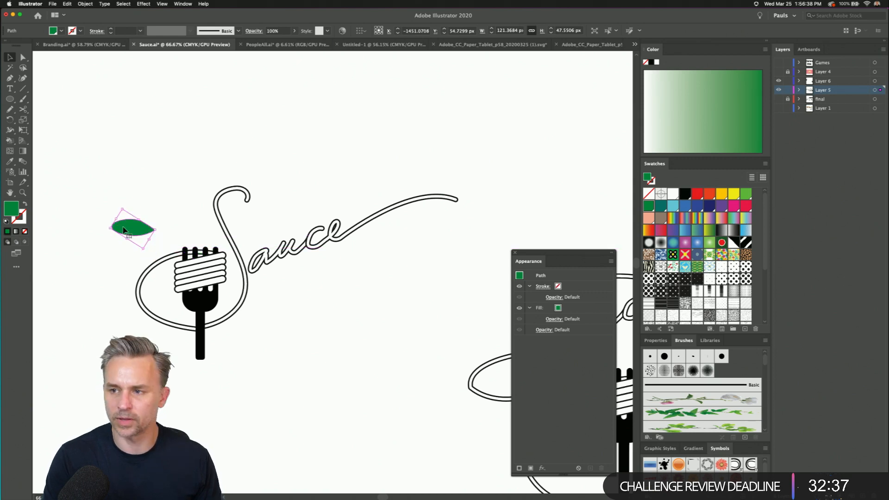
pyautogui.click(132, 169)
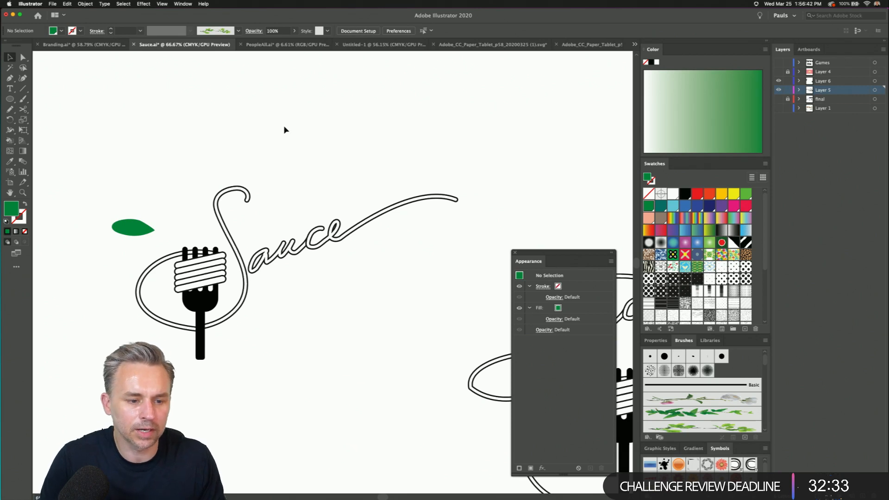
# - Dock the Appearance panel beside Symbols and copy the Sauce lettering with its fork and noodles, leaving out the leaf
pyautogui.moveTo(518, 260); pyautogui.dragTo(678, 453)
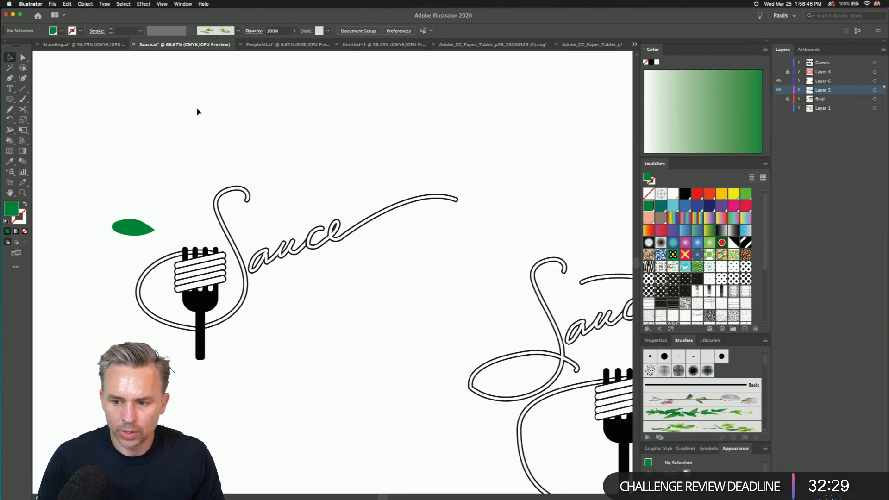
pyautogui.press('super+0')
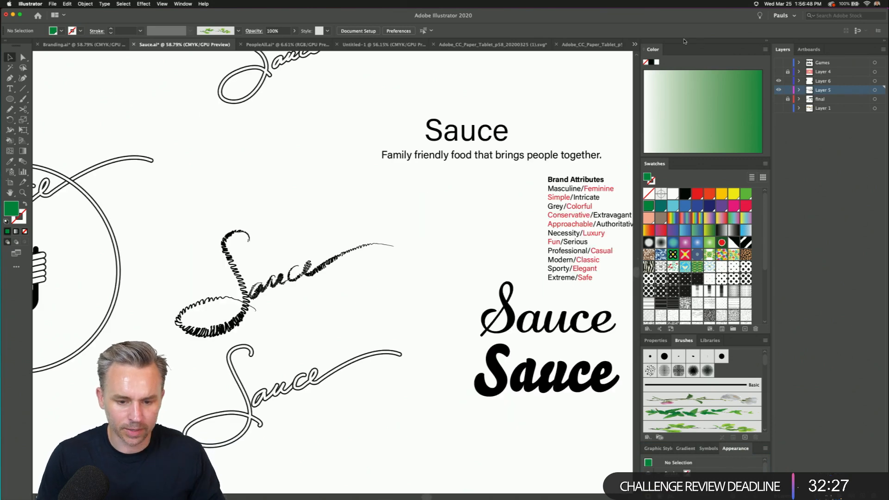
pyautogui.press('super+minus')
pyautogui.press('super+minus')
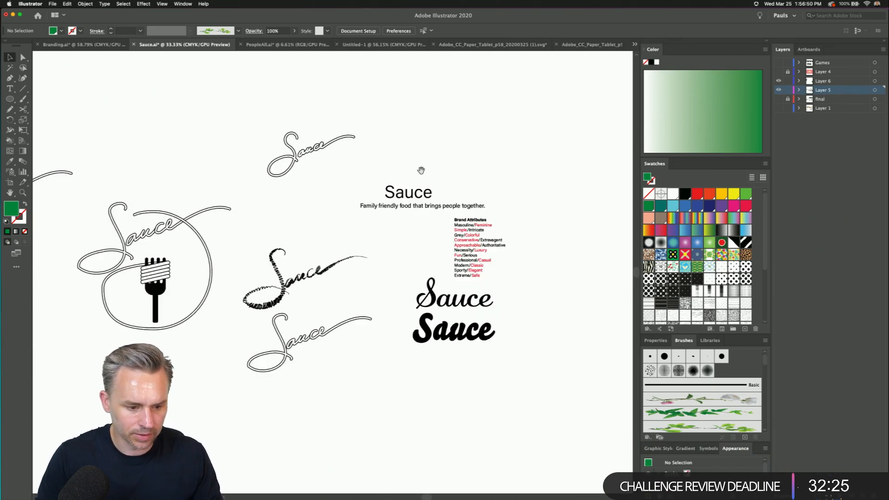
pyautogui.moveTo(323, 172); pyautogui.dragTo(537, 176)
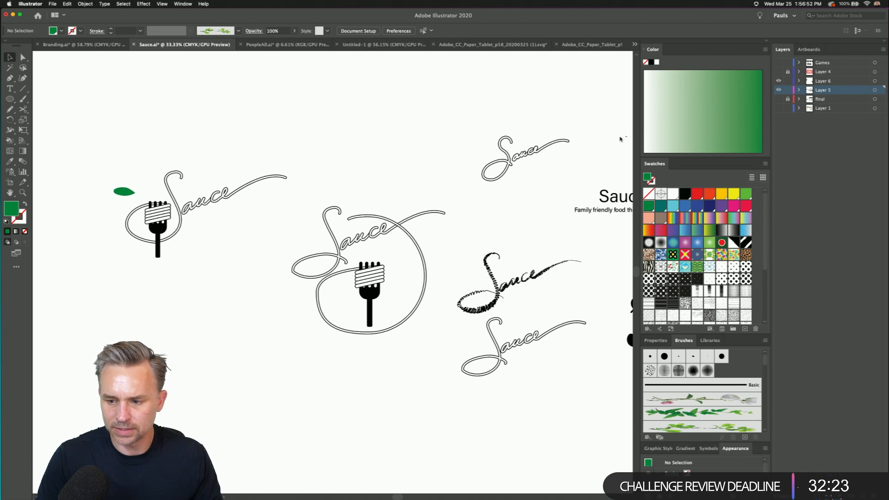
pyautogui.moveTo(421, 133); pyautogui.dragTo(349, 143)
pyautogui.moveTo(61, 178); pyautogui.dragTo(166, 305)
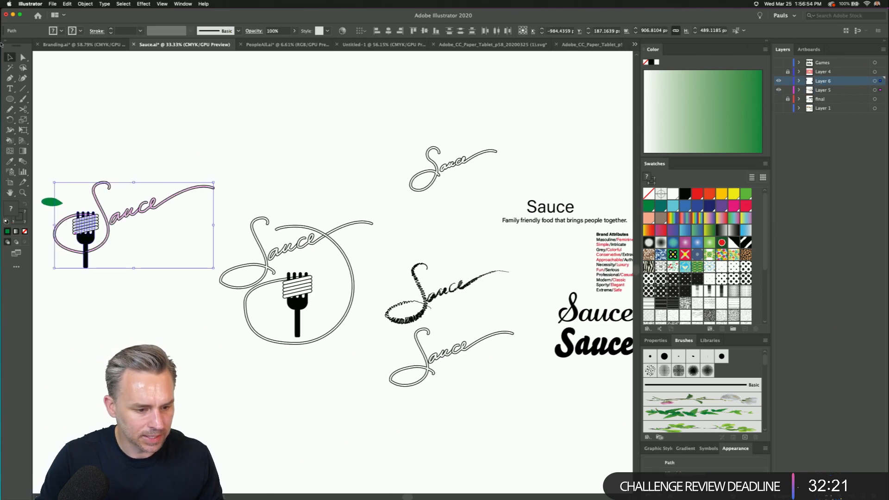
# - Hide Layer 6 and Layer 5, and show the Games layer
pyautogui.moveTo(778, 81); pyautogui.dragTo(779, 91)
pyautogui.click(779, 63)
pyautogui.hotkey('ctrl', 'y')
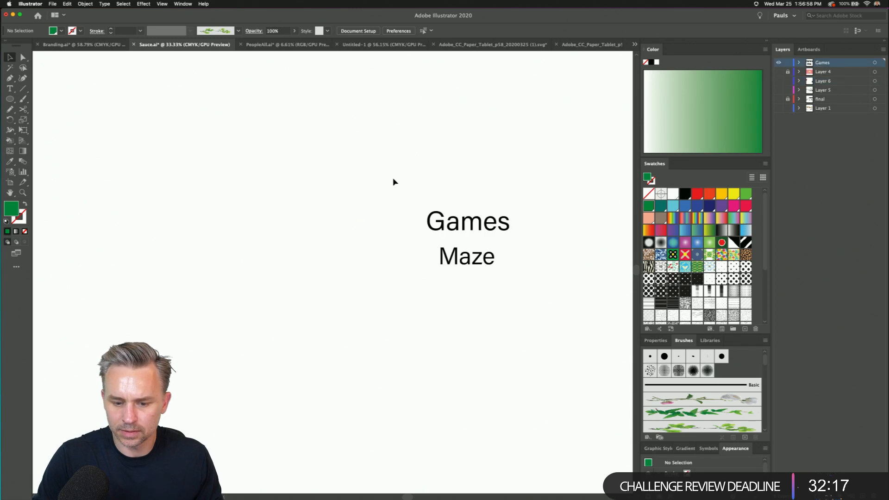
# - Paste the copied Sauce logo onto the Games layer, move it below and to the left of the Maze text, and deselect it
pyautogui.moveTo(392, 180); pyautogui.dragTo(294, 159)
pyautogui.scroll(3, 295, 164)
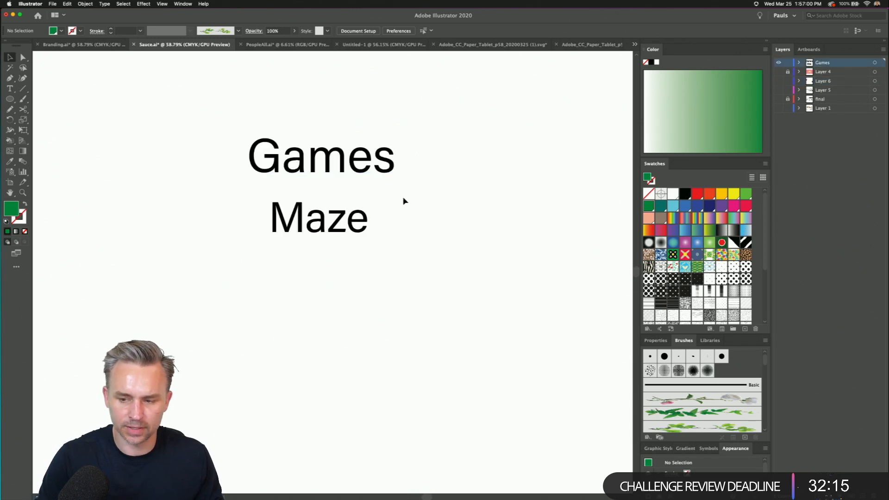
pyautogui.press('super+v')
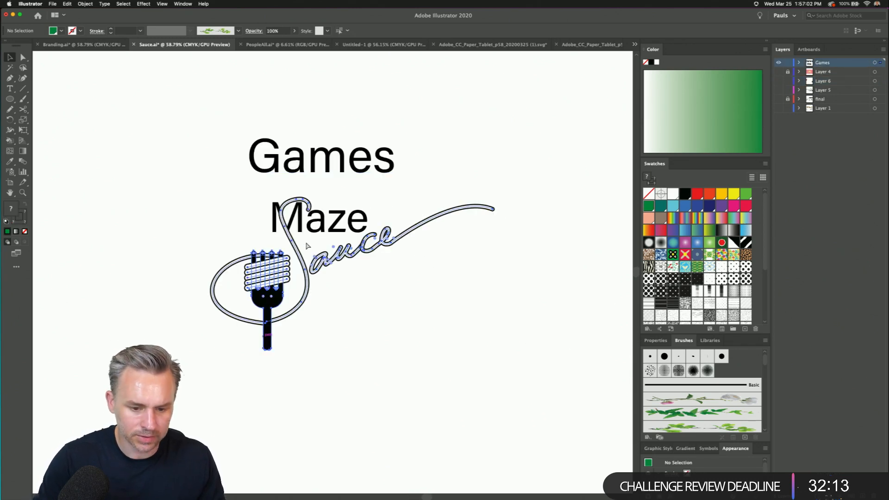
pyautogui.moveTo(265, 270); pyautogui.dragTo(158, 370)
pyautogui.click(170, 183)
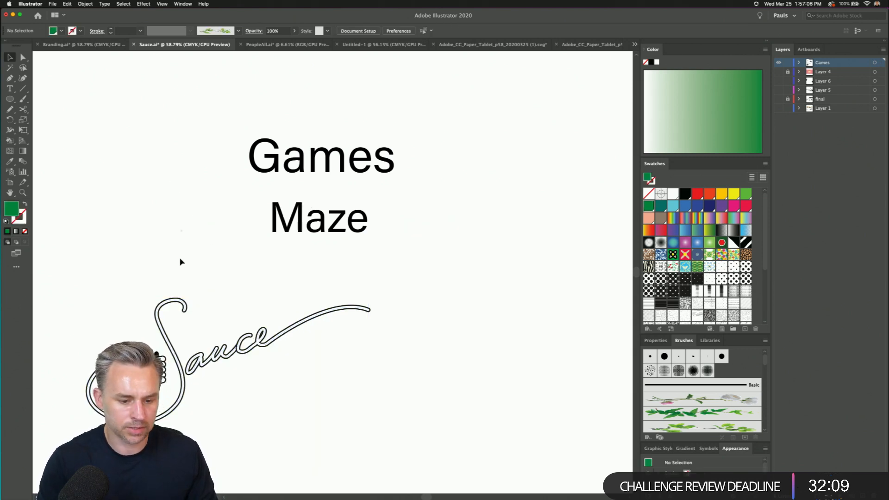
# - Switch to Adobe Dimension, add a Takeout Box to the scene, and raise it to a Y position of 16.2 cm
pyautogui.moveTo(271, 494)
pyautogui.click(234, 487)
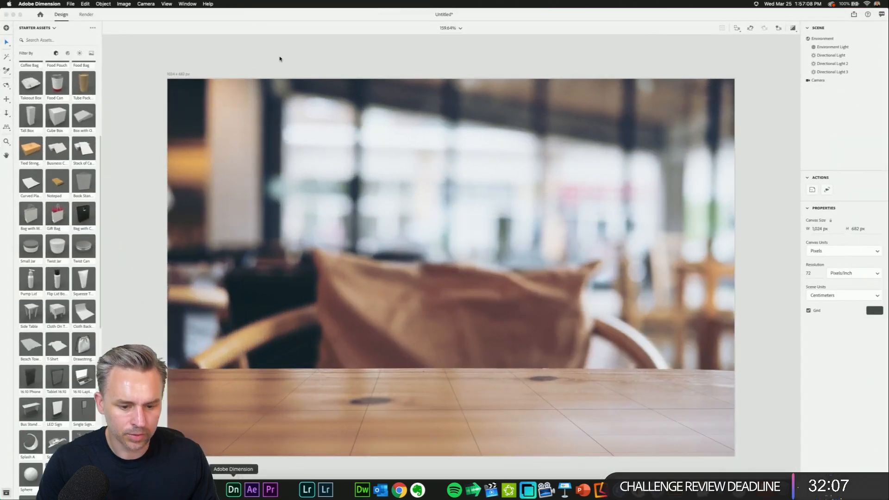
pyautogui.moveTo(57, 116); pyautogui.dragTo(470, 401)
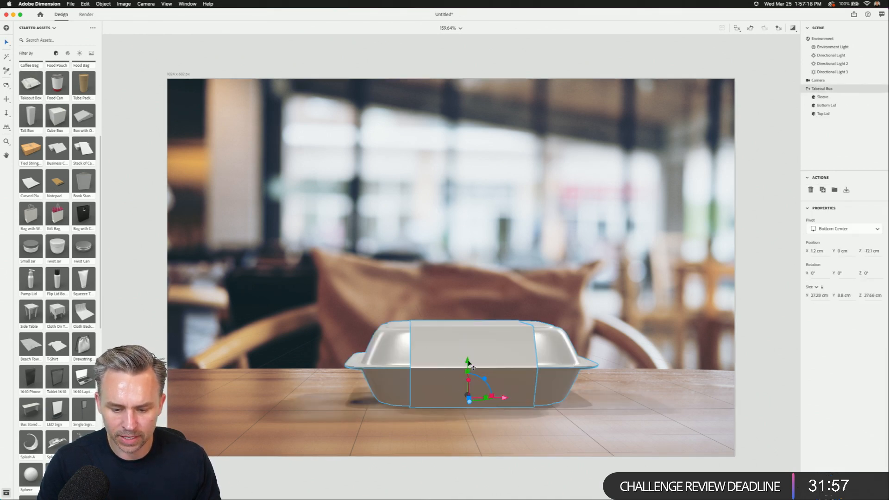
pyautogui.moveTo(467, 362); pyautogui.dragTo(732, 148)
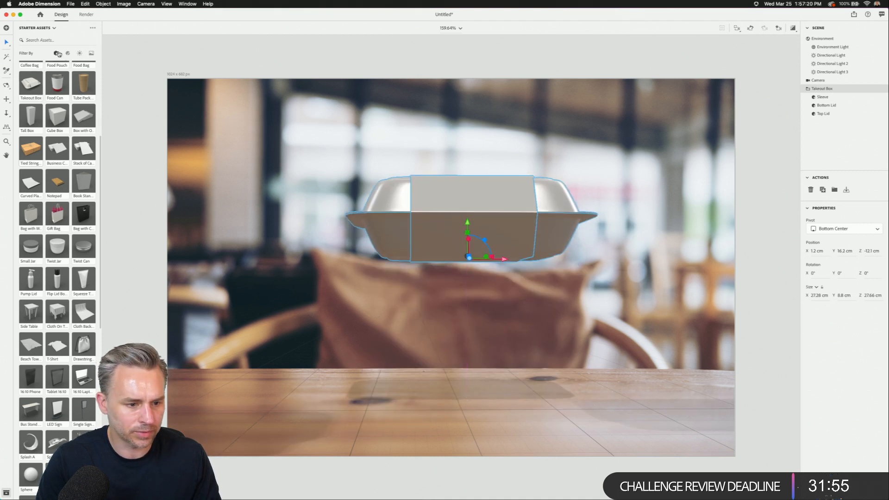
# - Filter the starter assets to images, try the Zigzag Gradient as the scene background, and replace it with the orange Dots pattern
pyautogui.click(92, 53)
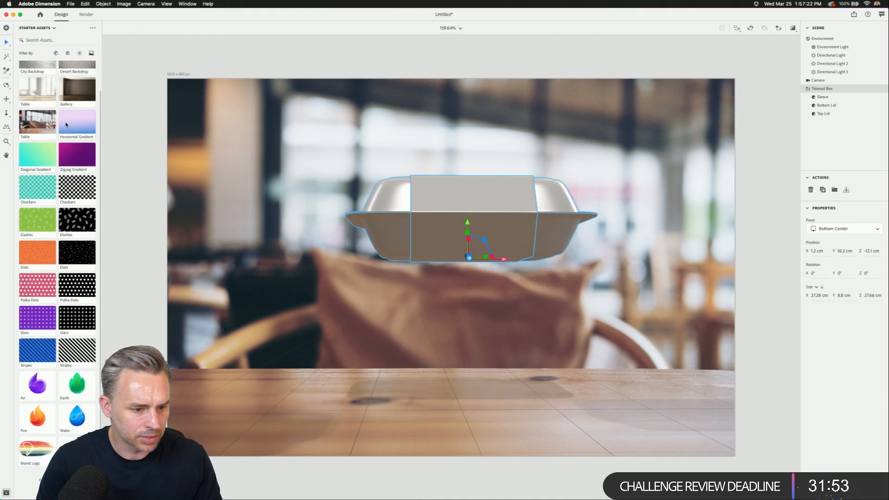
pyautogui.moveTo(75, 152); pyautogui.dragTo(296, 285)
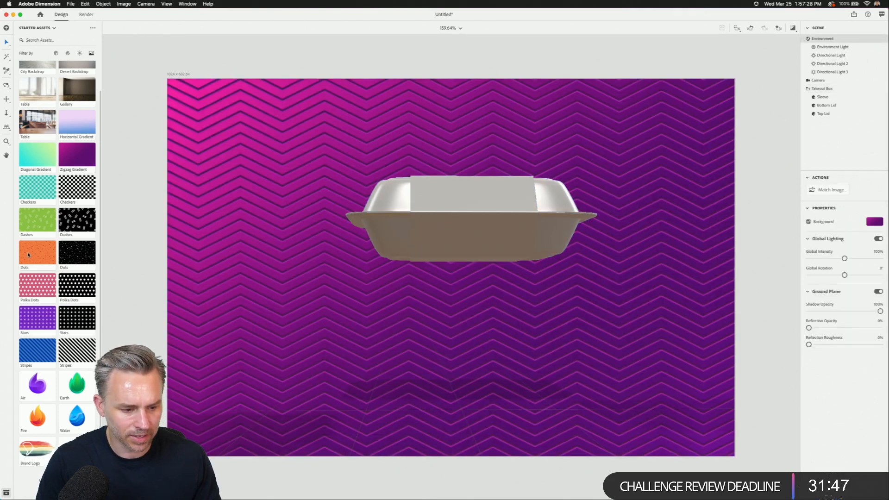
pyautogui.moveTo(28, 254); pyautogui.dragTo(352, 293)
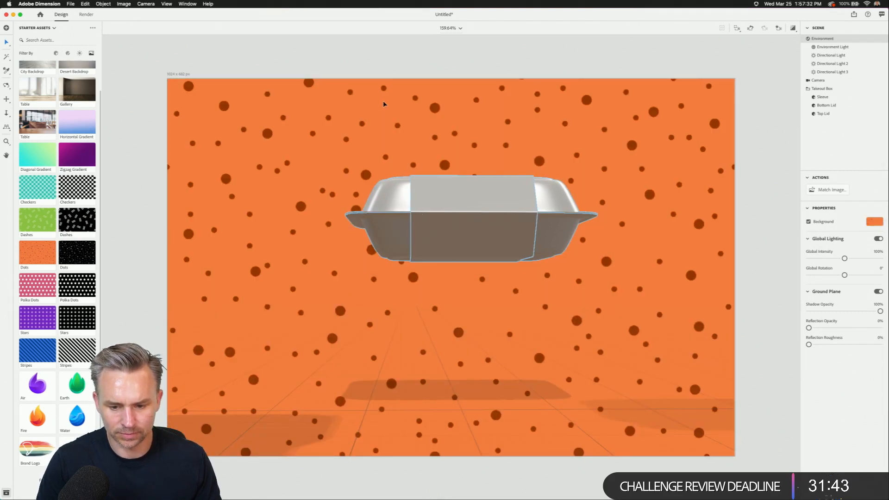
# - Angle the camera to look down on the Takeout Box from the front and move the box onto the ground plane
pyautogui.click(445, 210)
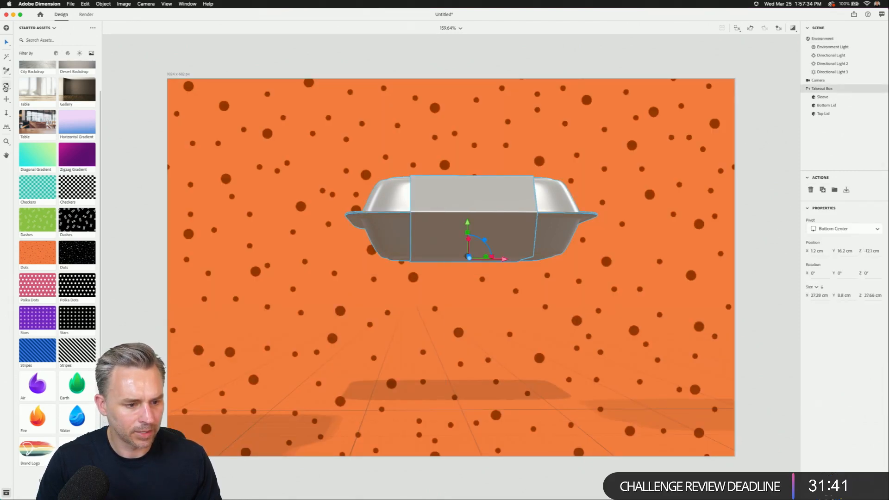
pyautogui.click(6, 86)
pyautogui.moveTo(465, 204); pyautogui.dragTo(510, 325)
pyautogui.click(6, 87)
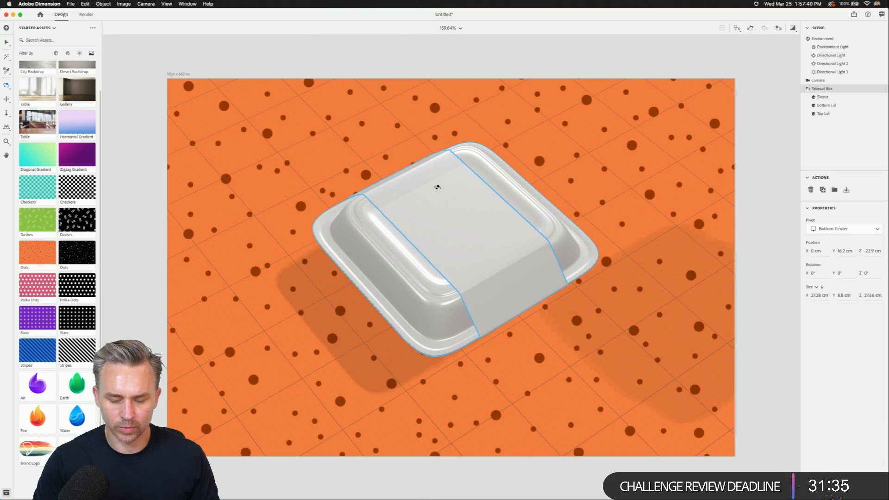
pyautogui.moveTo(389, 207); pyautogui.dragTo(387, 151)
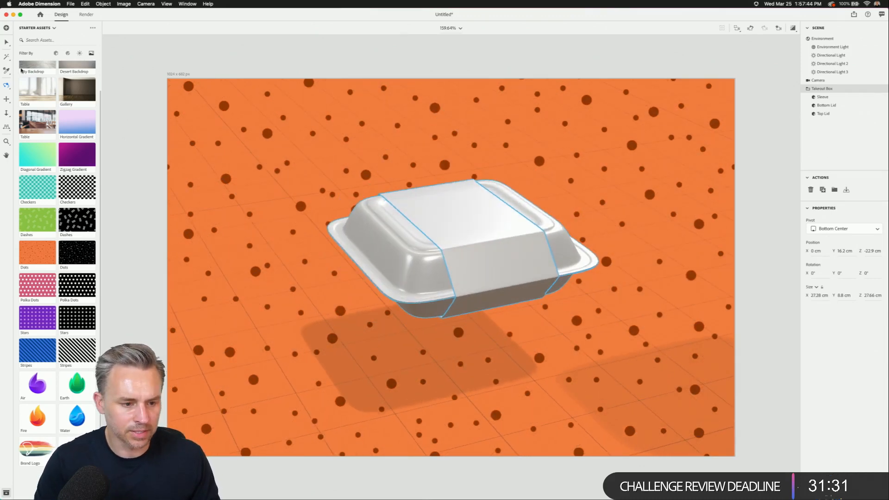
pyautogui.moveTo(501, 313); pyautogui.dragTo(485, 229)
pyautogui.click(845, 191)
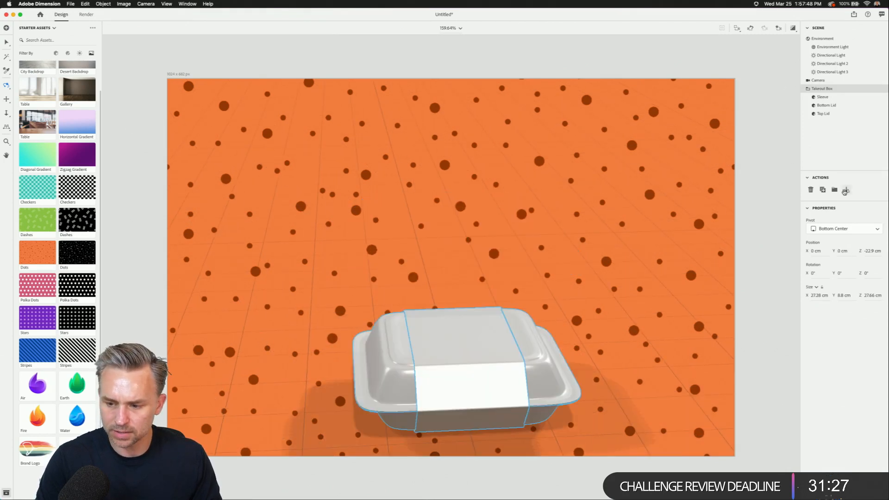
# - Add a Cube from the starter models behind the takeout box, scale it up well above the box's height, and set its depth to 5 cm
pyautogui.click(56, 53)
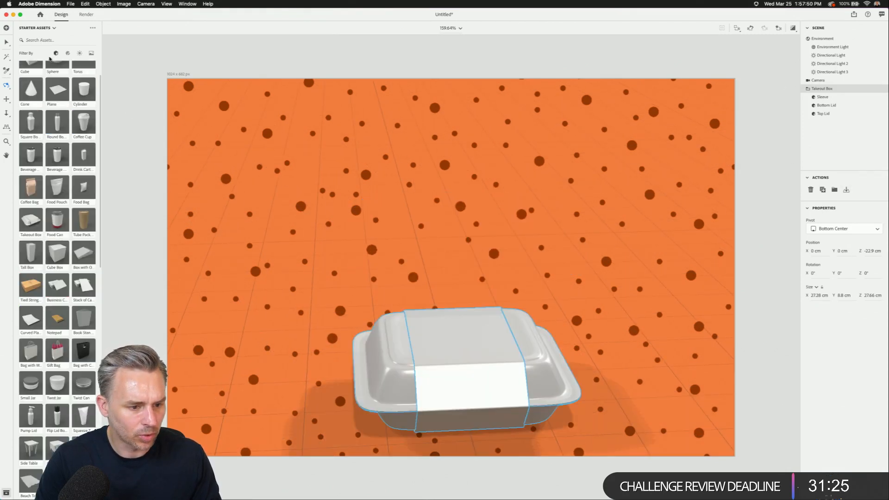
pyautogui.moveTo(27, 91); pyautogui.dragTo(435, 283)
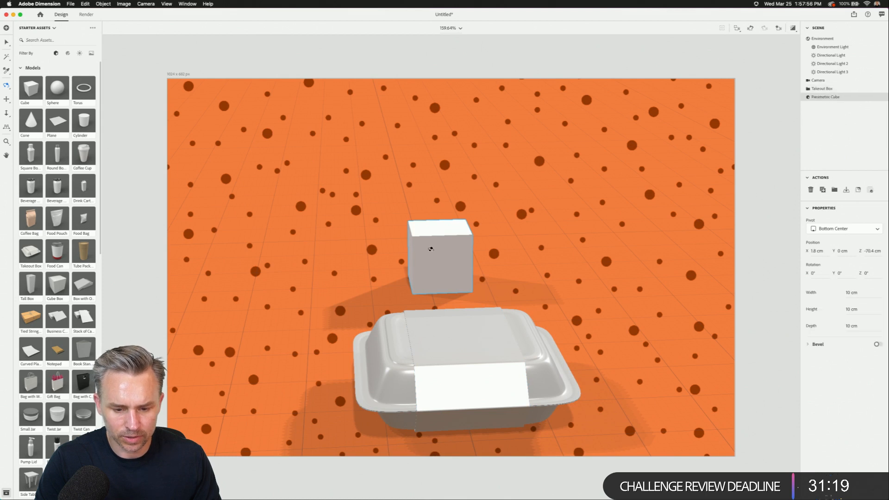
pyautogui.click(7, 43)
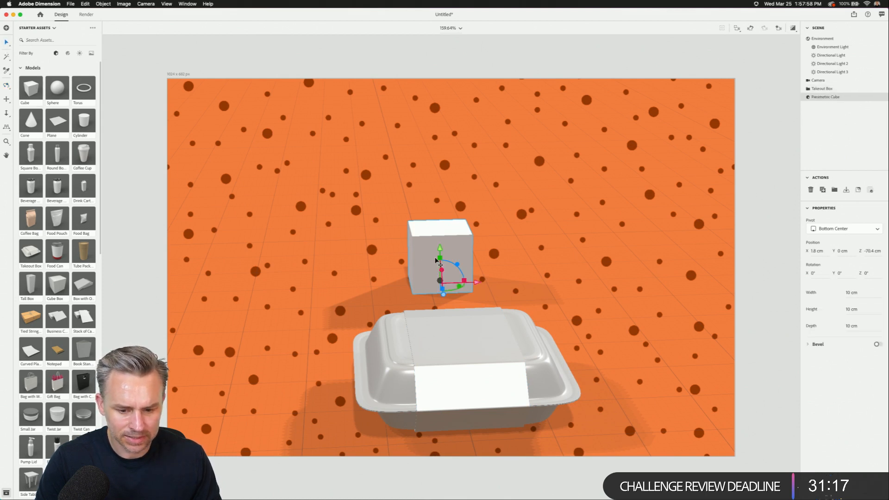
pyautogui.moveTo(441, 261); pyautogui.dragTo(438, 204)
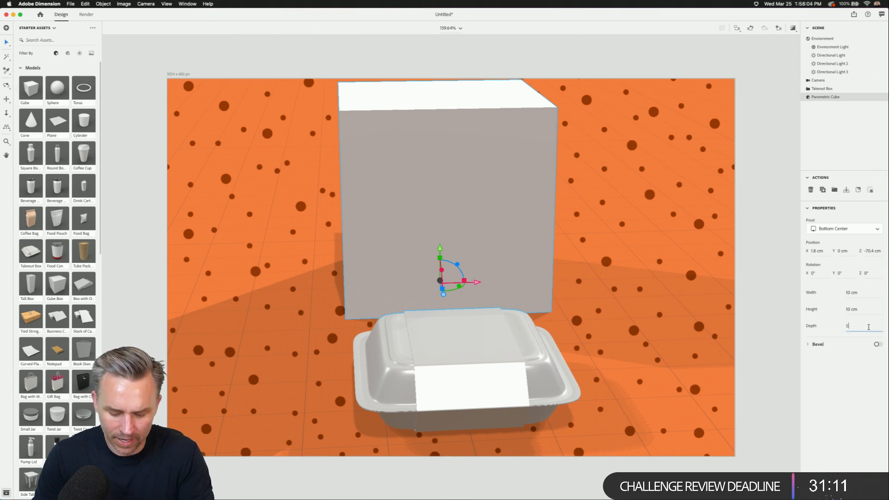
pyautogui.press('Return')
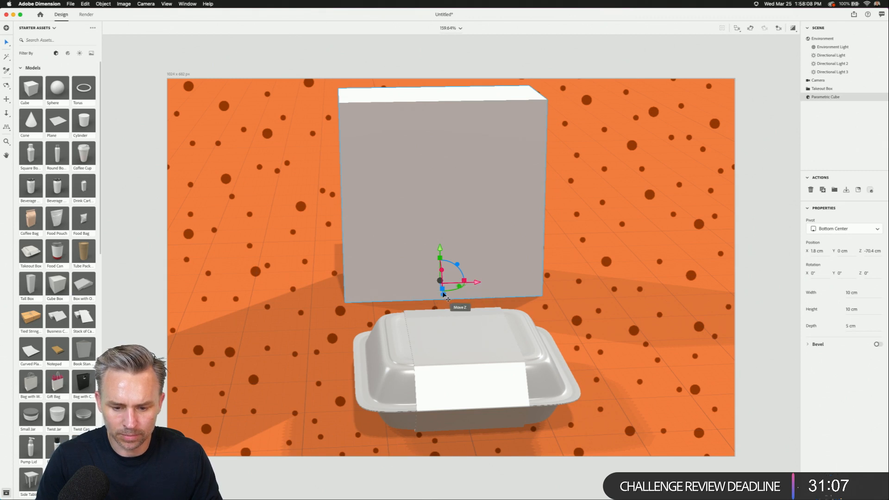
# - Rotate the cube -41° about Y at X 14.3 cm, Z -59.5 cm, and move the takeout box to X -6.7 cm, Z -33.9 cm
pyautogui.moveTo(459, 286); pyautogui.dragTo(562, 315)
pyautogui.click(417, 349)
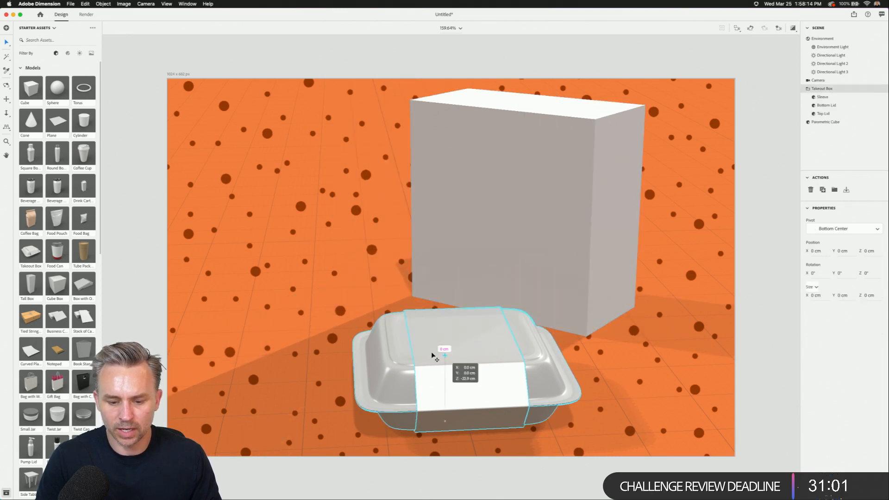
pyautogui.moveTo(433, 356); pyautogui.dragTo(434, 357)
pyautogui.moveTo(498, 394); pyautogui.dragTo(366, 327)
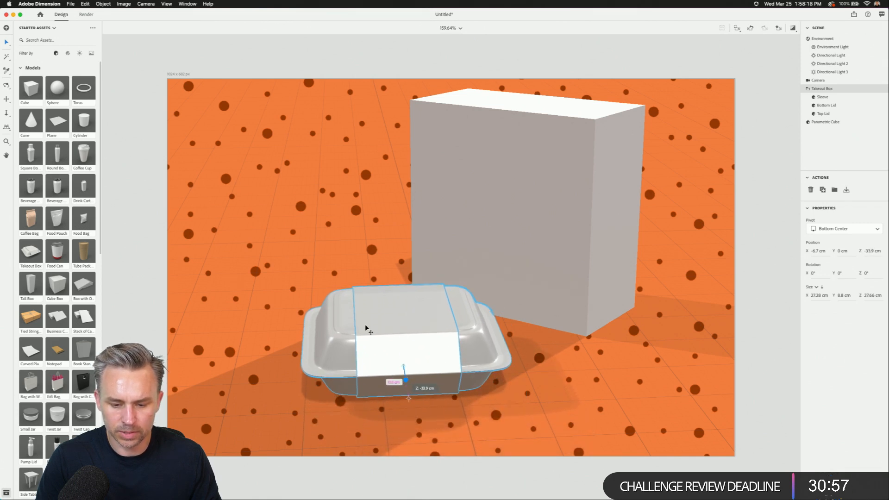
pyautogui.click(500, 146)
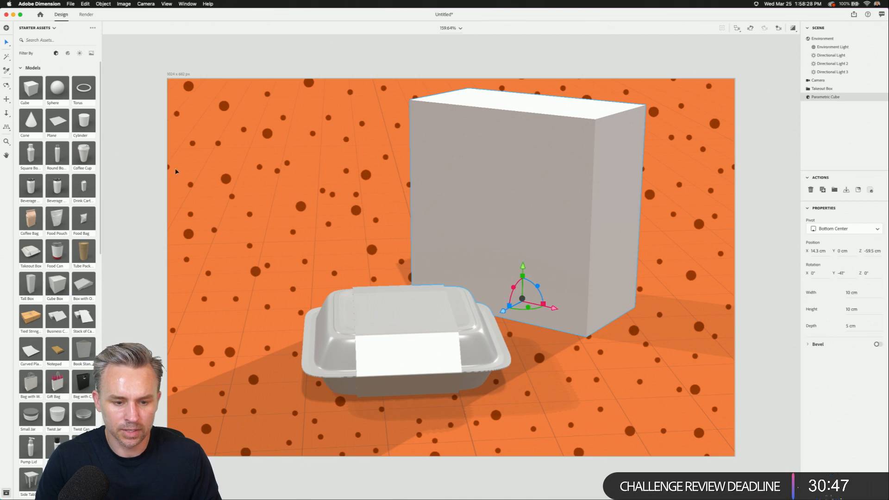
# - Switch to Adobe Illustrator, select the whole Sauce logo, display the Creative Cloud libraries, and shift the logo slightly up and to the right
pyautogui.click(271, 493)
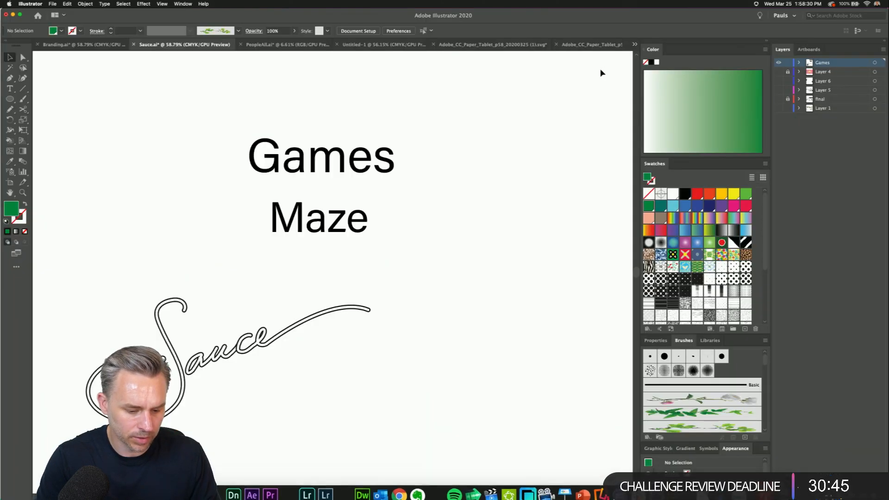
pyautogui.moveTo(48, 291); pyautogui.dragTo(417, 457)
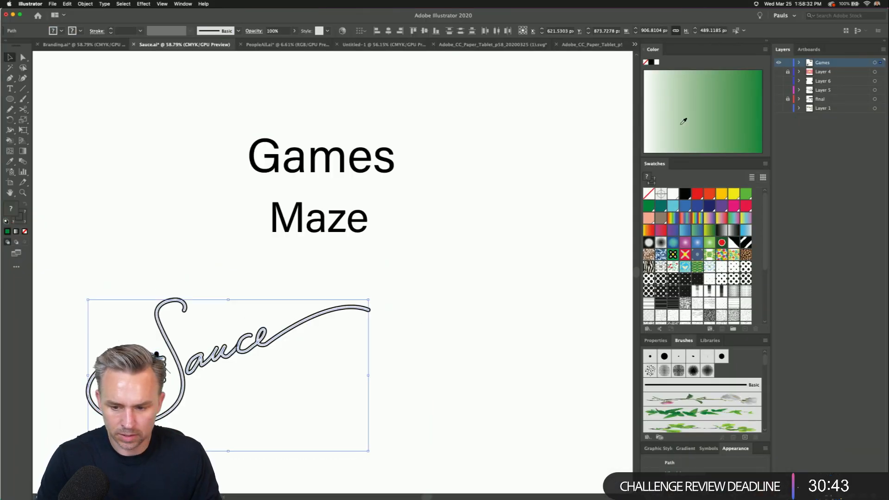
pyautogui.click(710, 341)
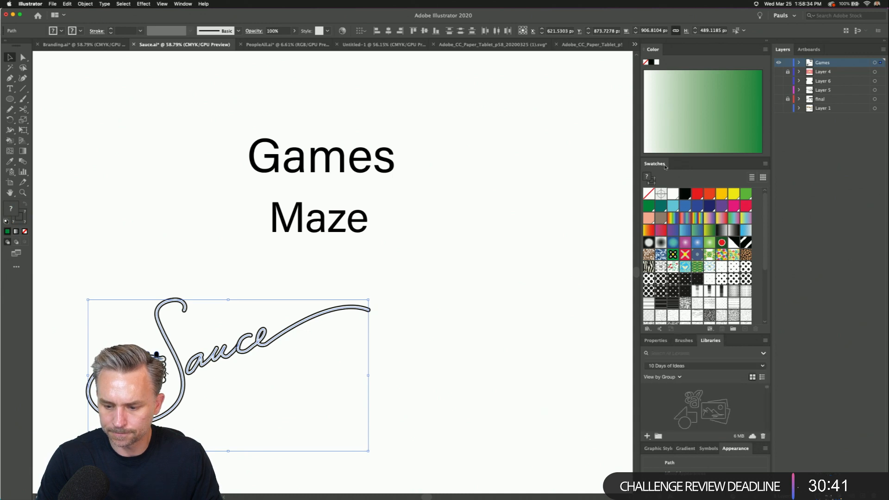
pyautogui.doubleClick(689, 165)
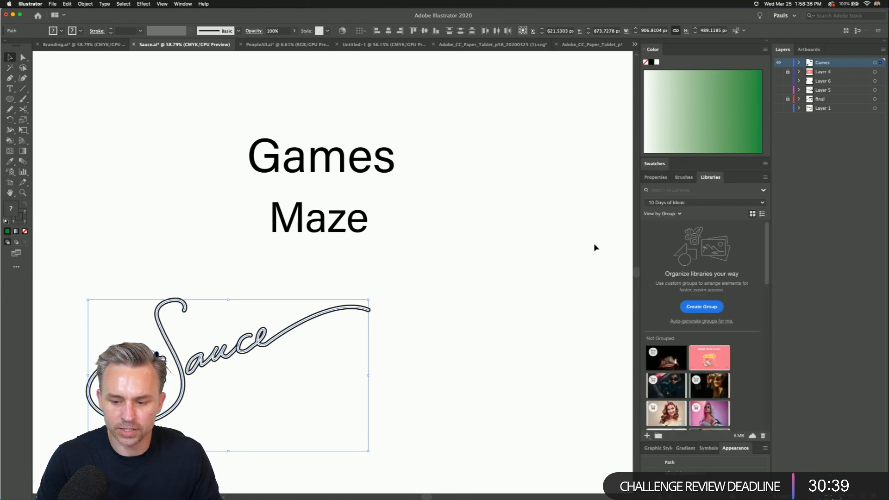
pyautogui.moveTo(159, 357); pyautogui.dragTo(734, 352)
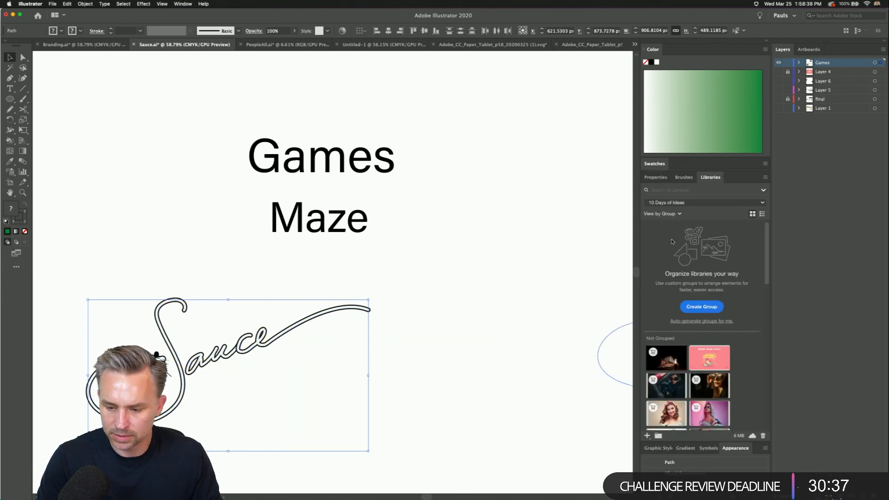
pyautogui.moveTo(672, 241); pyautogui.dragTo(227, 345)
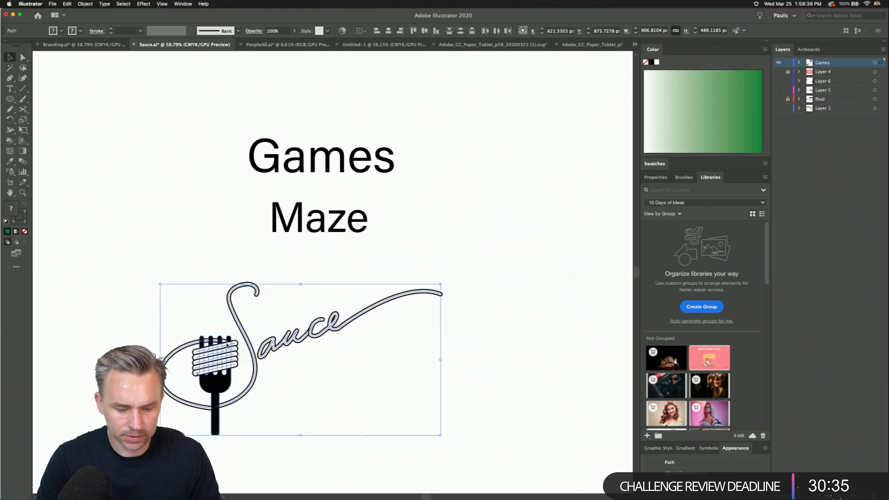
# - Add the selected Sauce logo to the Restaurant library and name the asset "logo"
pyautogui.click(658, 202)
pyautogui.click(667, 226)
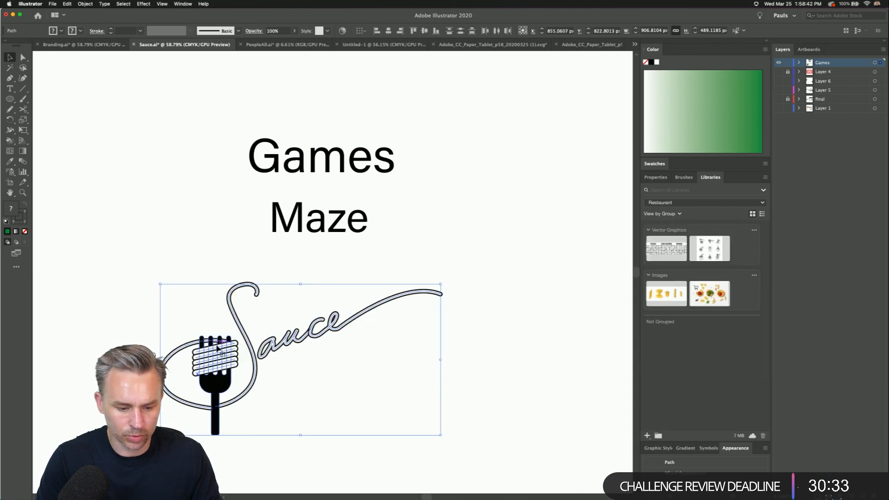
pyautogui.moveTo(218, 348); pyautogui.dragTo(686, 384)
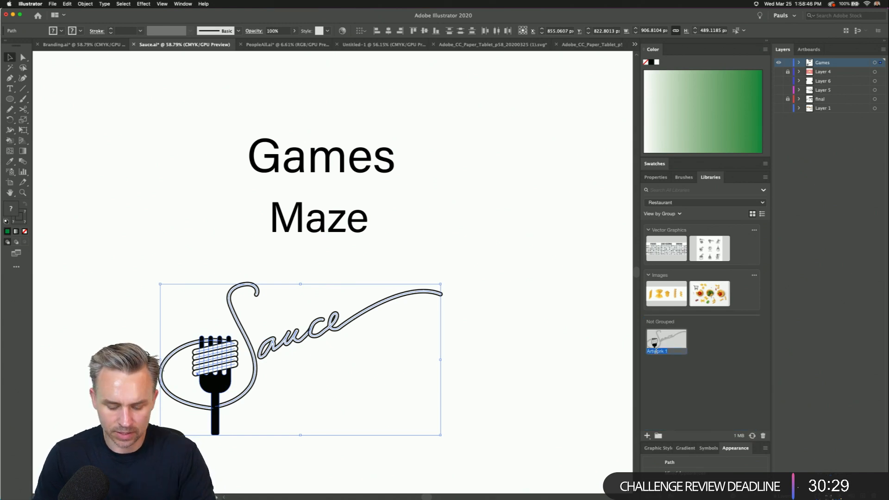
pyautogui.write('Lgoo')
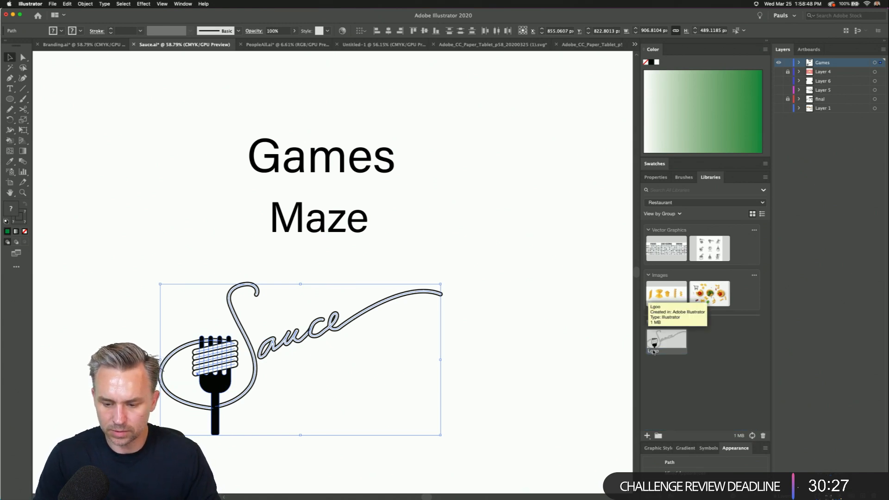
pyautogui.doubleClick(654, 351)
pyautogui.press('BackSpace')
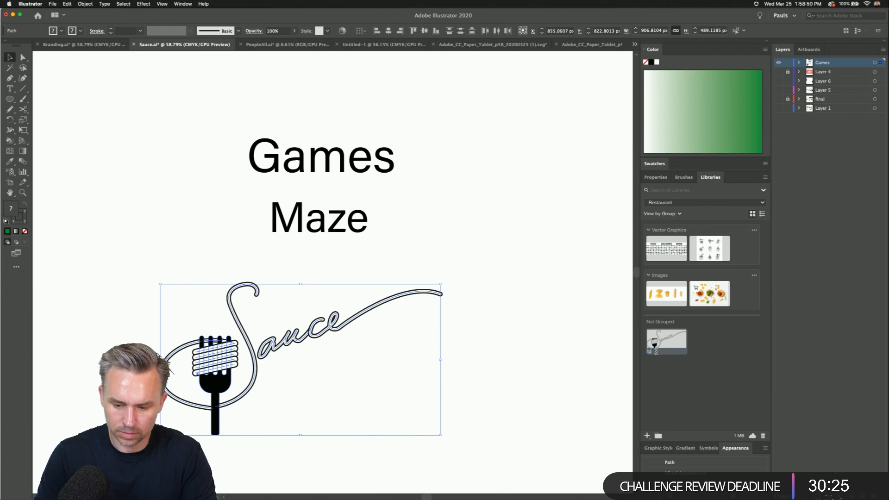
pyautogui.write('logo')
pyautogui.press('Return')
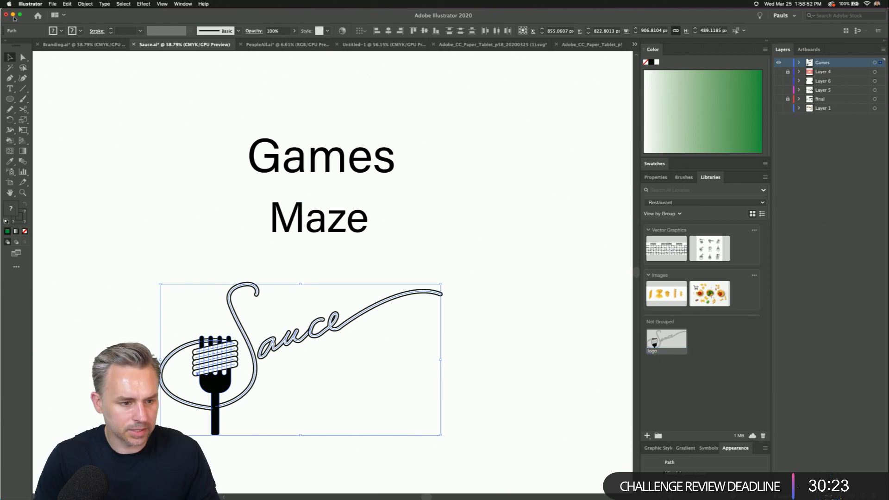
# - Return to Adobe Dimension and open the Restaurant library among the Creative Cloud libraries
pyautogui.click(14, 16)
pyautogui.click(33, 44)
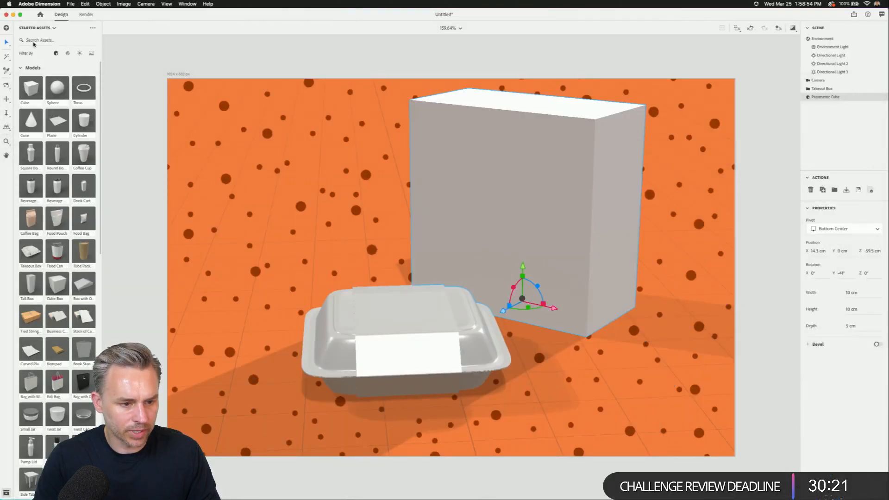
pyautogui.click(37, 28)
pyautogui.click(33, 52)
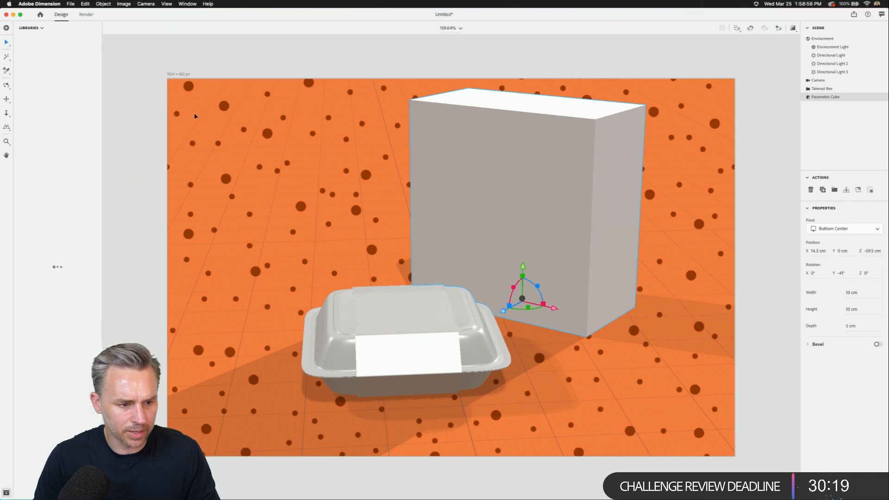
pyautogui.click(240, 173)
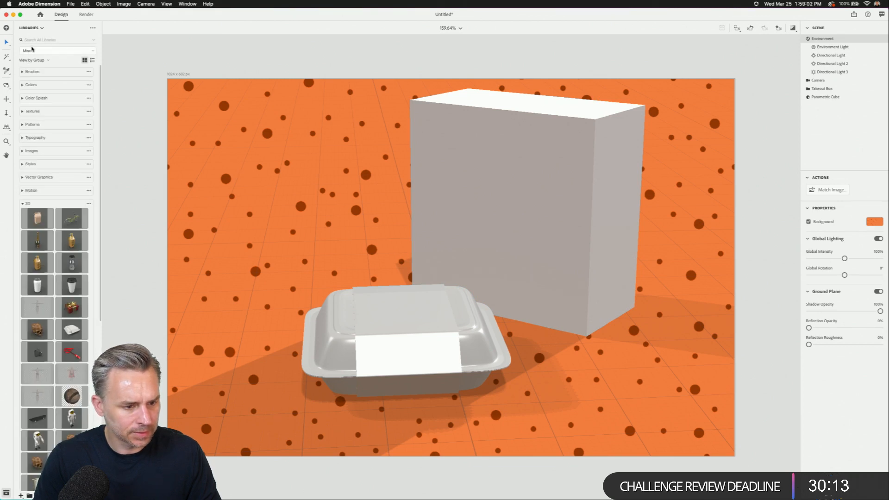
pyautogui.click(31, 48)
pyautogui.click(35, 64)
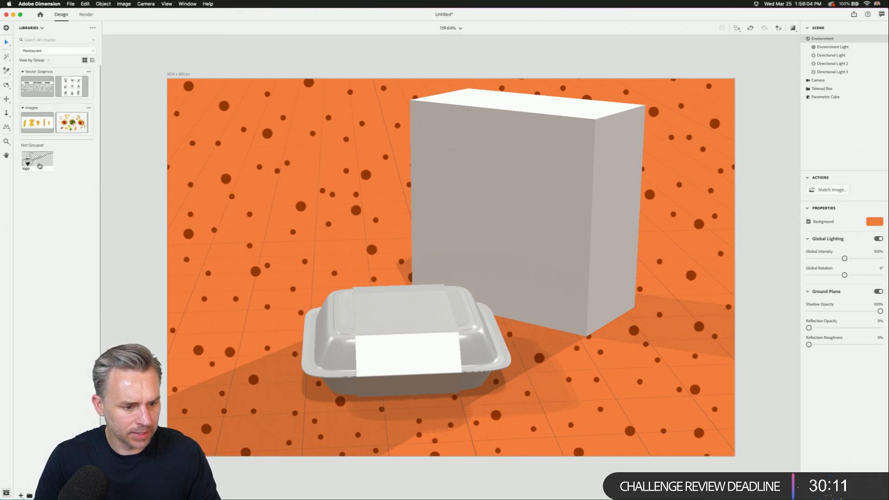
# - Place the logo asset as a decal on top of the takeout box's sleeve, rotate it 90°, and scale it down slightly
pyautogui.moveTo(40, 166); pyautogui.dragTo(403, 312)
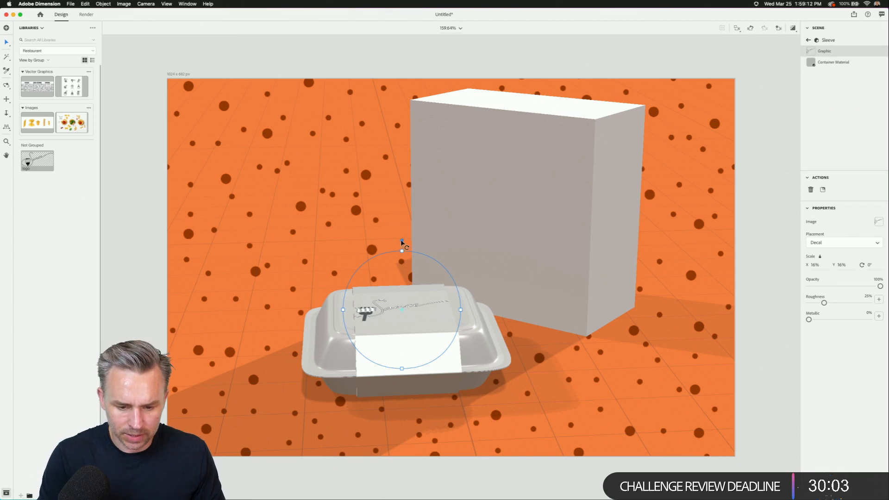
pyautogui.moveTo(401, 243); pyautogui.dragTo(471, 312)
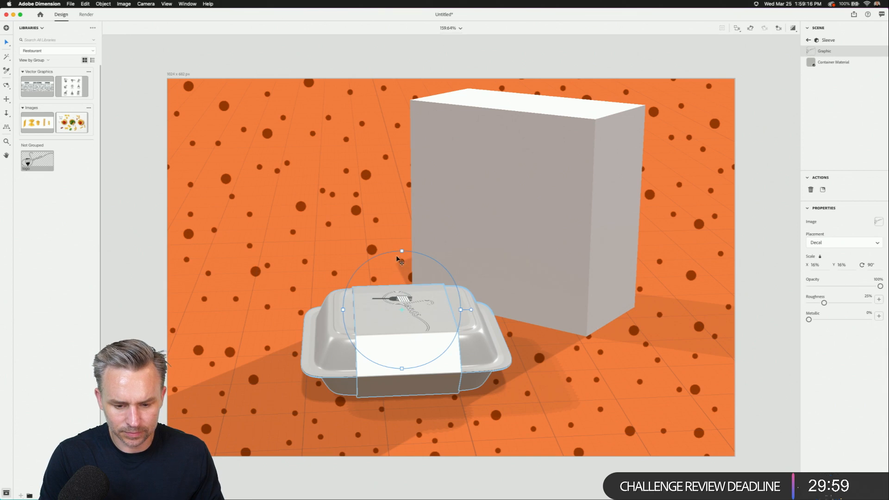
pyautogui.moveTo(402, 252); pyautogui.dragTo(402, 266)
pyautogui.click(400, 261)
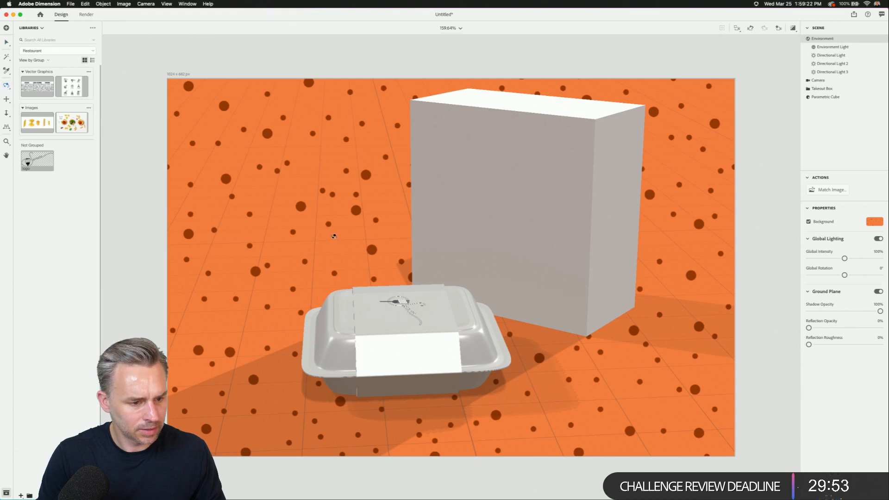
# - Frame the takeout box in a closer, higher diagonal camera view with the sleeve logo facing the camera
pyautogui.moveTo(334, 236); pyautogui.dragTo(428, 265)
pyautogui.press('2')
pyautogui.press('2')
pyautogui.press('3')
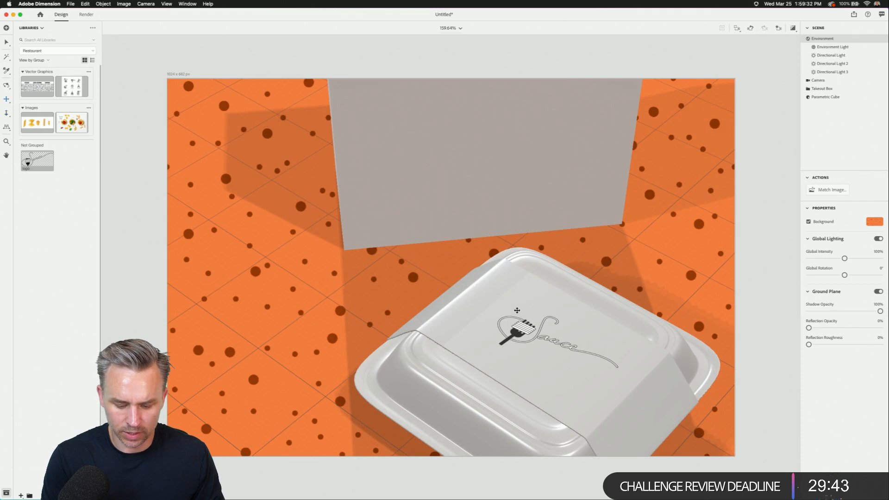
pyautogui.moveTo(485, 300); pyautogui.dragTo(400, 227)
pyautogui.press('space')
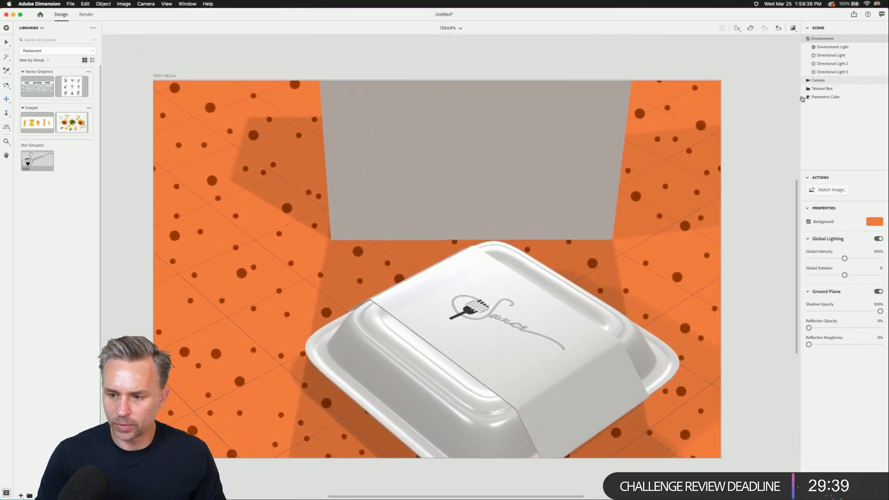
# - Open the material of the takeout box's Top Lid and set its base color to pure red, RGB 255, 0, 0
pyautogui.click(816, 88)
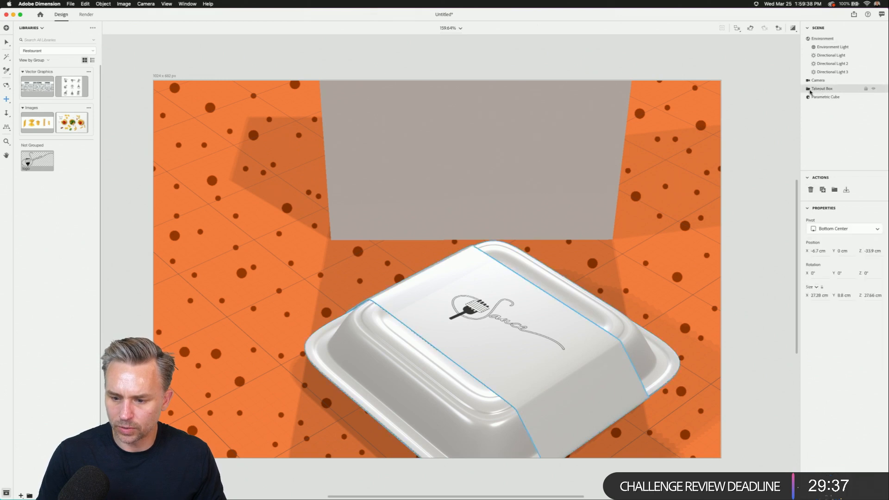
pyautogui.click(810, 90)
pyautogui.click(819, 98)
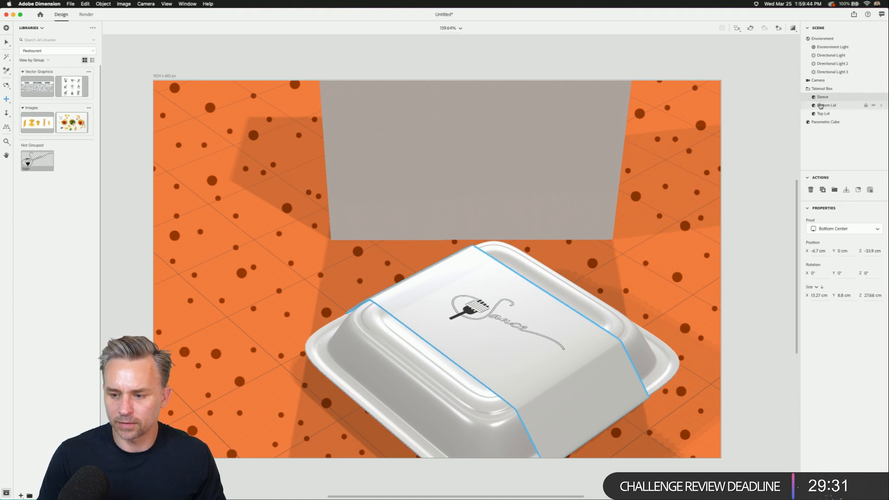
pyautogui.click(821, 106)
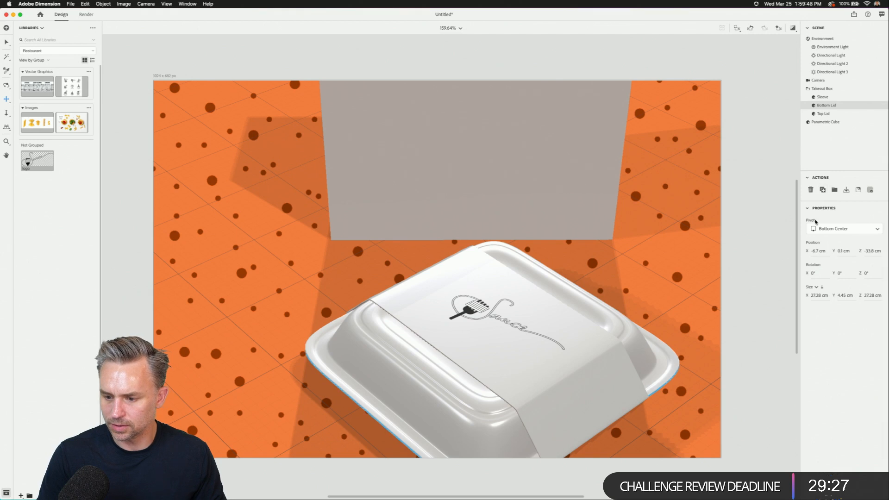
pyautogui.doubleClick(816, 114)
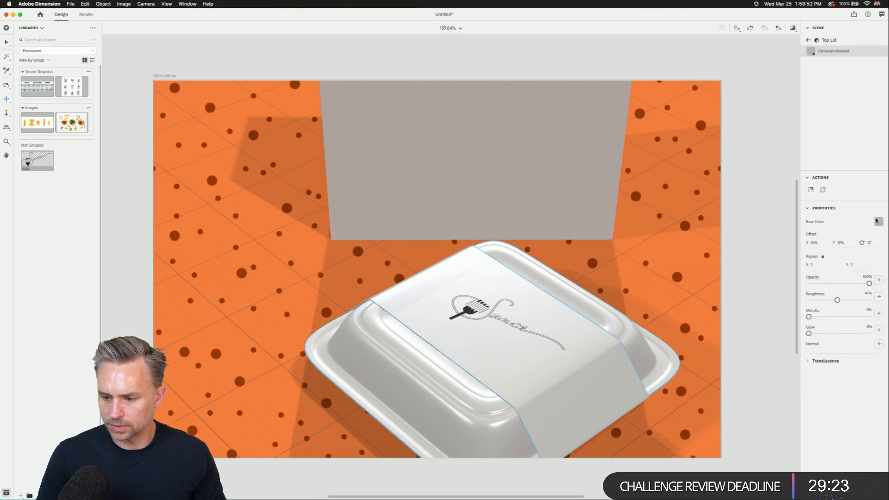
pyautogui.click(877, 221)
pyautogui.moveTo(784, 265); pyautogui.dragTo(774, 264)
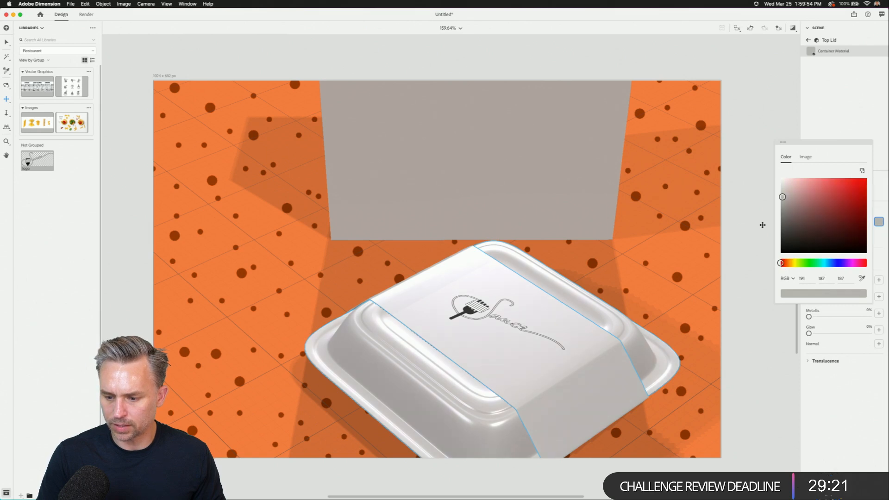
pyautogui.click(763, 225)
pyautogui.click(880, 223)
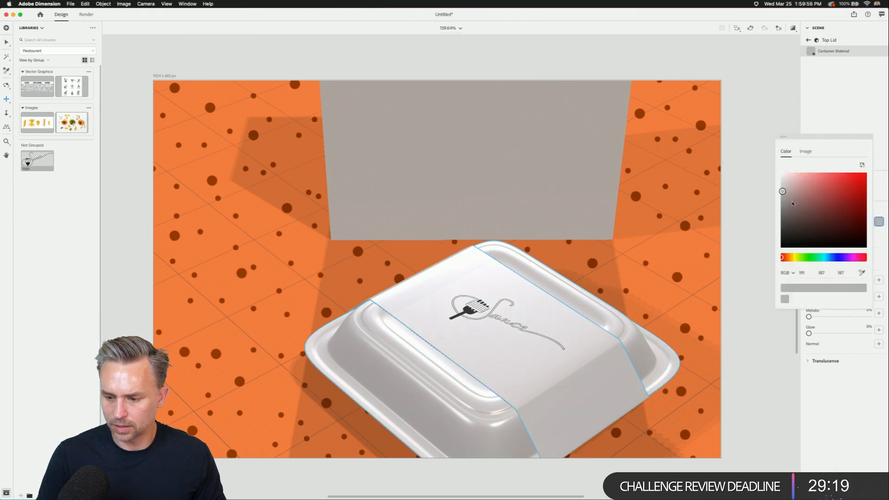
pyautogui.click(867, 173)
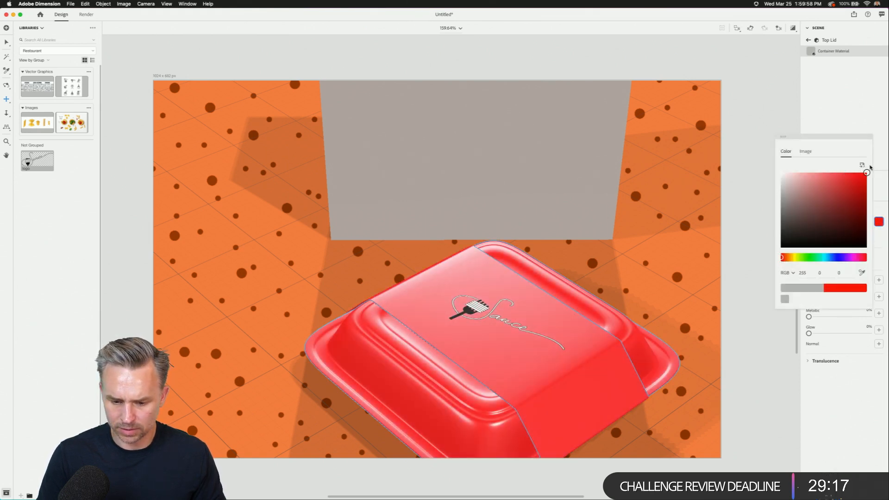
pyautogui.click(850, 124)
pyautogui.click(807, 41)
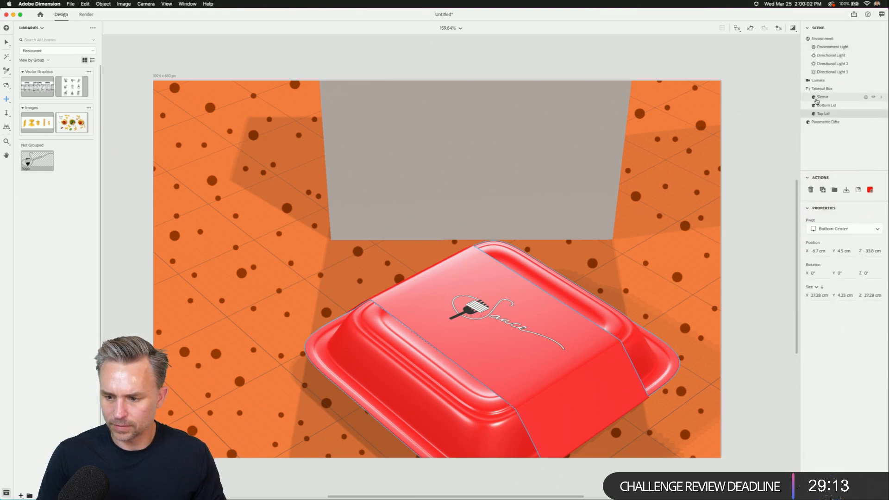
# - Search the starter materials for "cardboard" and apply the Cardboard substance material to the takeout box's top lid
pyautogui.click(36, 49)
pyautogui.click(35, 47)
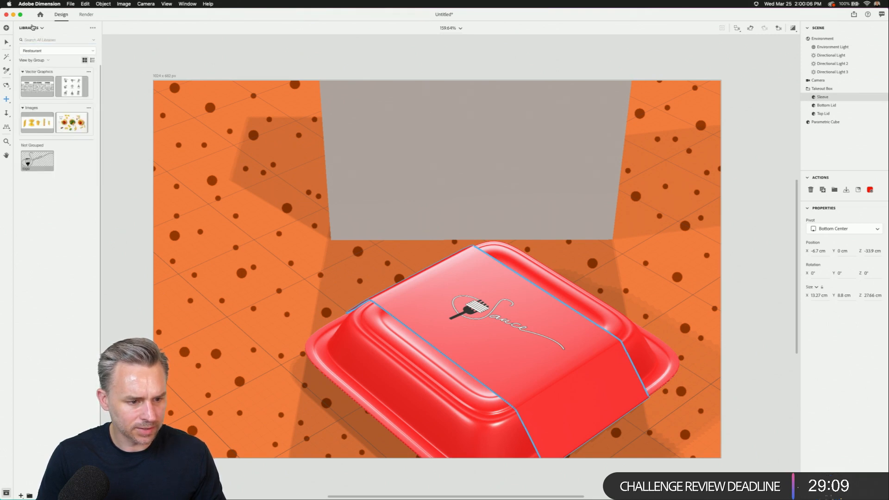
pyautogui.click(33, 28)
pyautogui.click(30, 42)
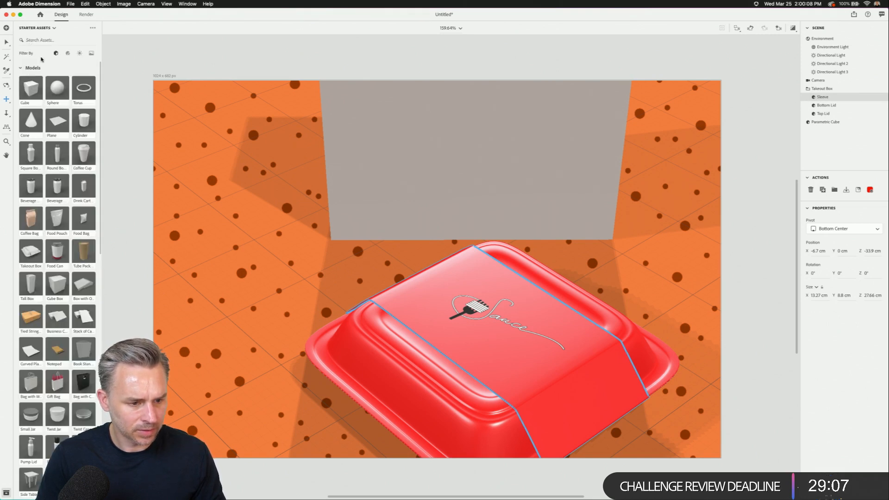
pyautogui.click(68, 55)
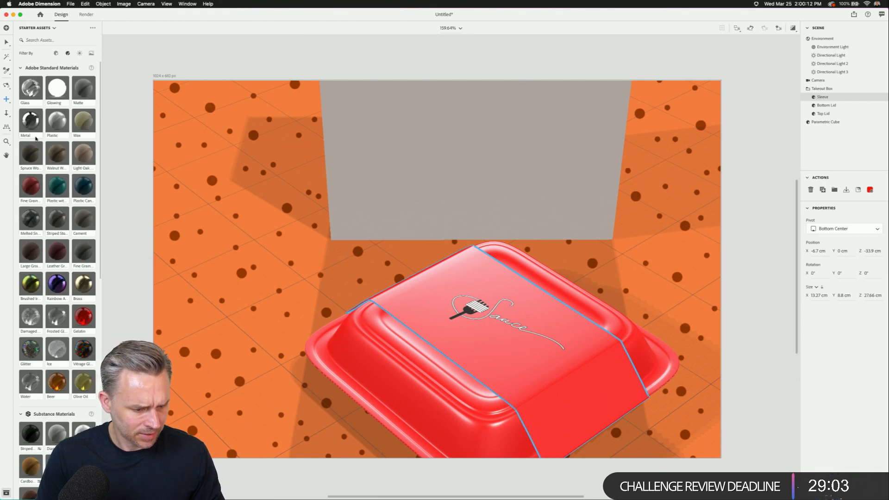
pyautogui.scroll(-10, 35, 138)
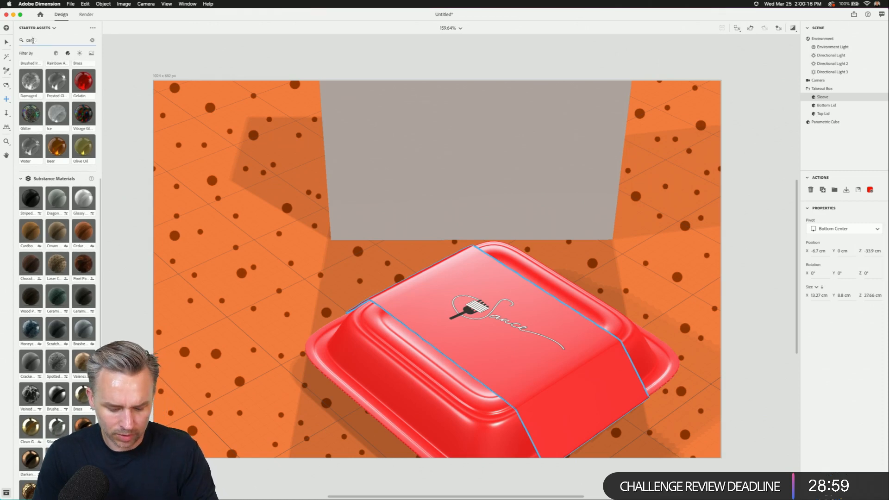
pyautogui.write('boar')
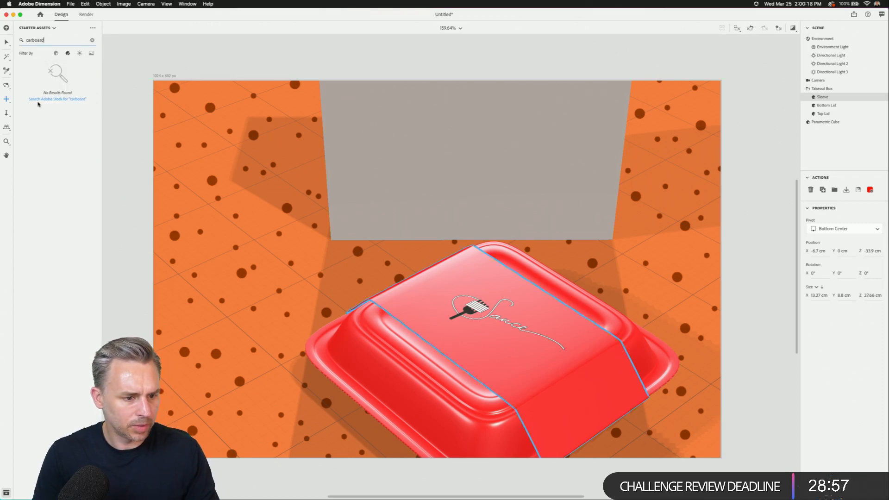
pyautogui.write('d')
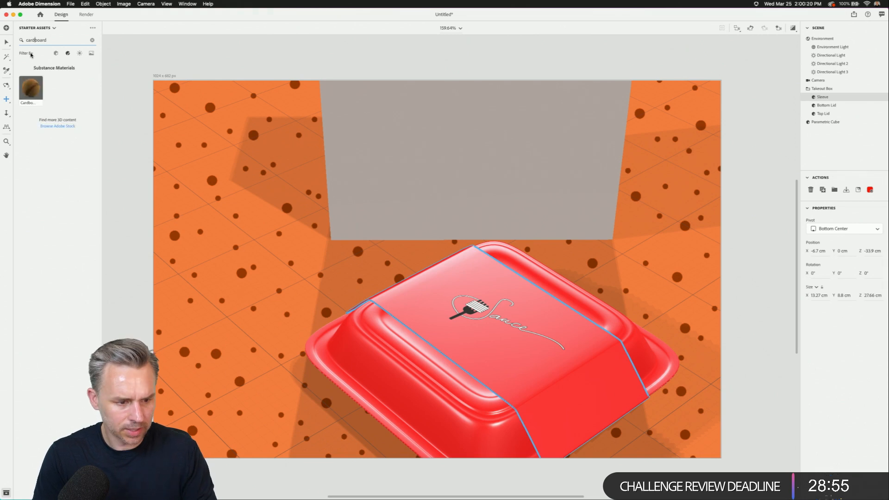
pyautogui.moveTo(29, 86); pyautogui.dragTo(405, 398)
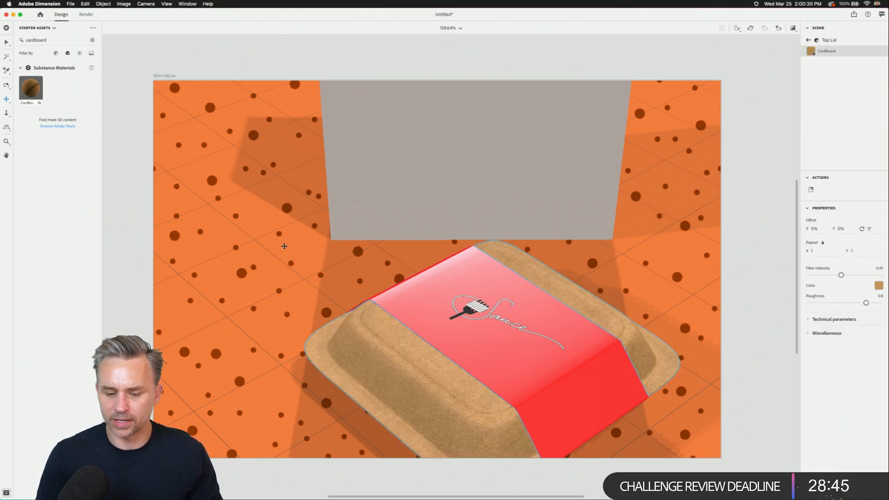
# - Pull the camera back and orbit it to a lower angled view of the takeout box in front of the whole cube, then deselect everything
pyautogui.moveTo(314, 267)
pyautogui.mouseDown()
pyautogui.moveTo(257, 224)
pyautogui.moveTo(310, 263)
pyautogui.mouseUp()
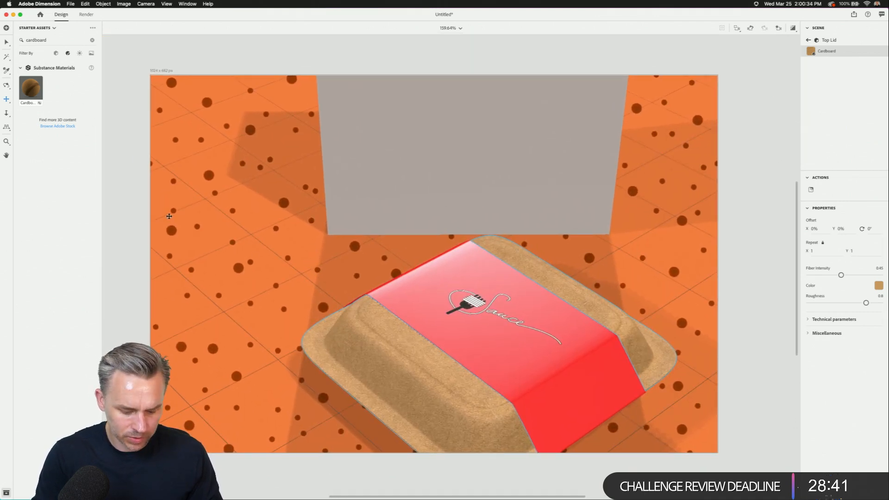
pyautogui.moveTo(453, 263); pyautogui.dragTo(451, 297)
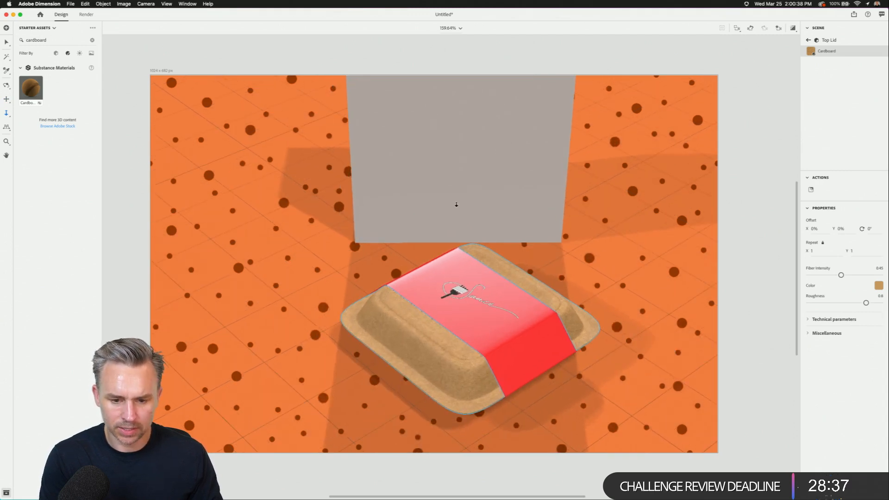
pyautogui.press('2')
pyautogui.moveTo(463, 227); pyautogui.dragTo(349, 200)
pyautogui.press('1')
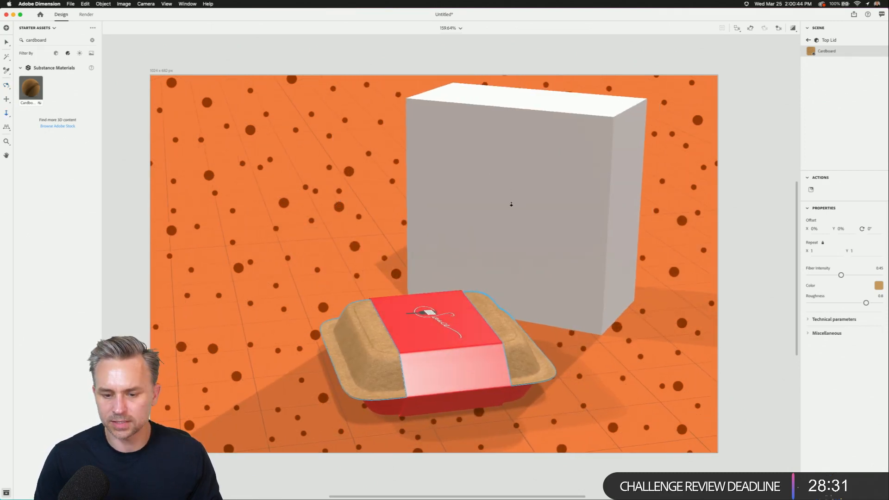
pyautogui.press('super+shift+a')
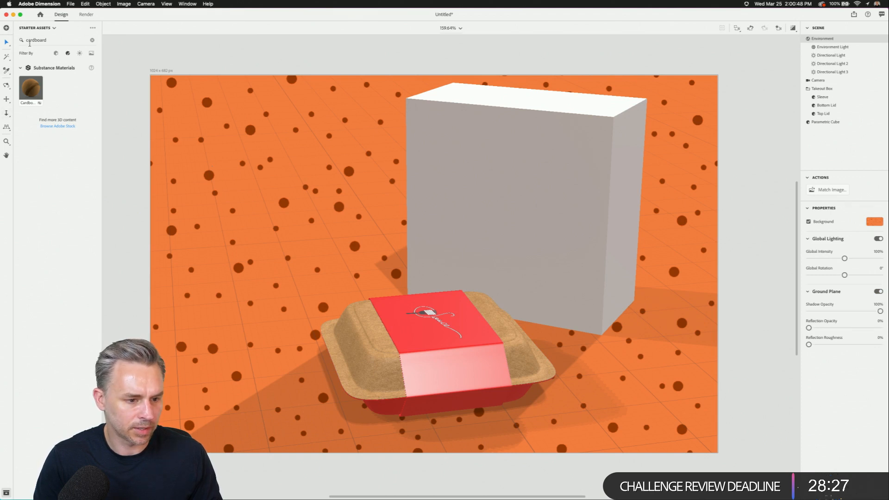
# - Clear the asset search, return to the Restaurant library, and place the logo asset as a decal on the front face of the large cube
pyautogui.click(92, 40)
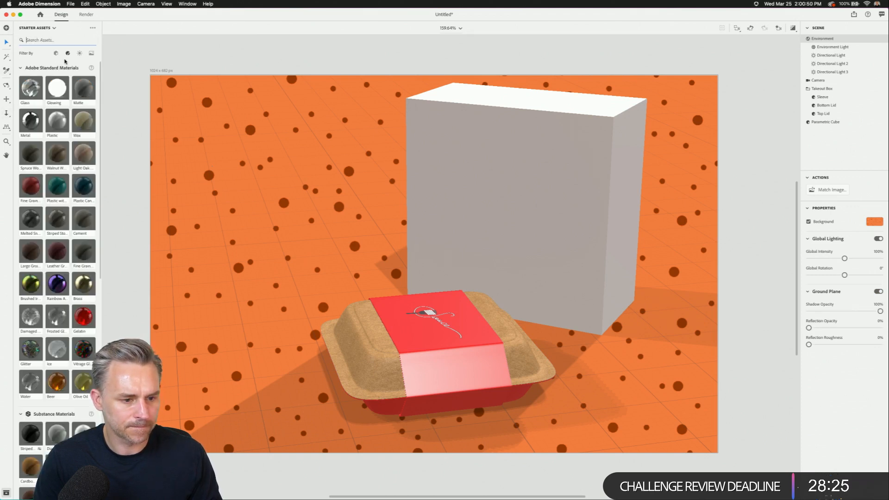
pyautogui.click(31, 29)
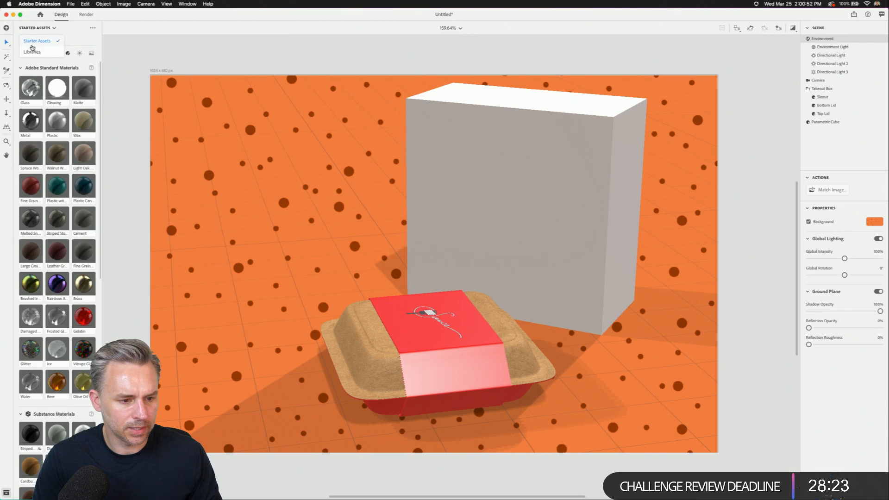
pyautogui.click(29, 52)
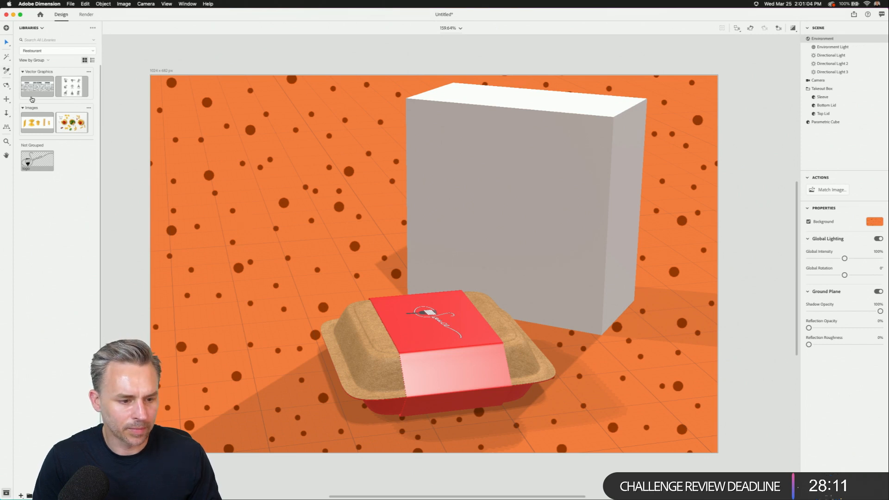
pyautogui.moveTo(38, 161); pyautogui.dragTo(484, 213)
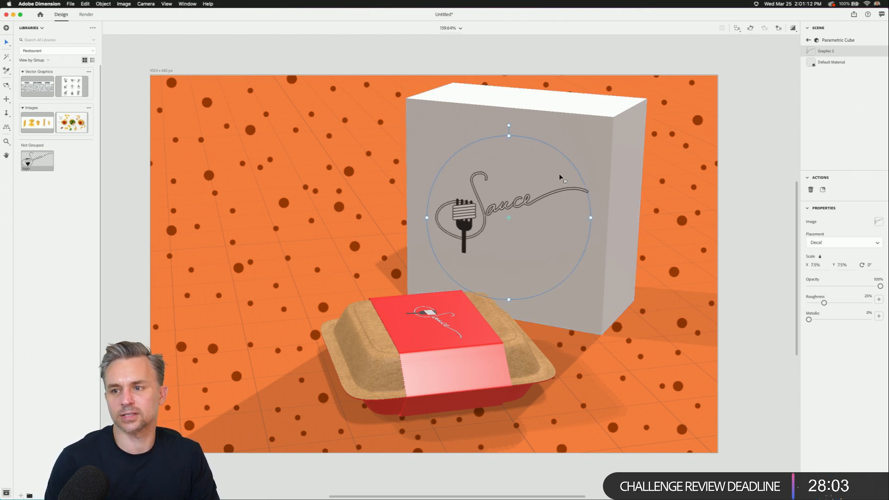
pyautogui.click(234, 170)
# - Switch to Illustrator and separate the artwork by moving the Sauce logo to the left and the Games and Maze texts up to the right
pyautogui.moveTo(417, 499)
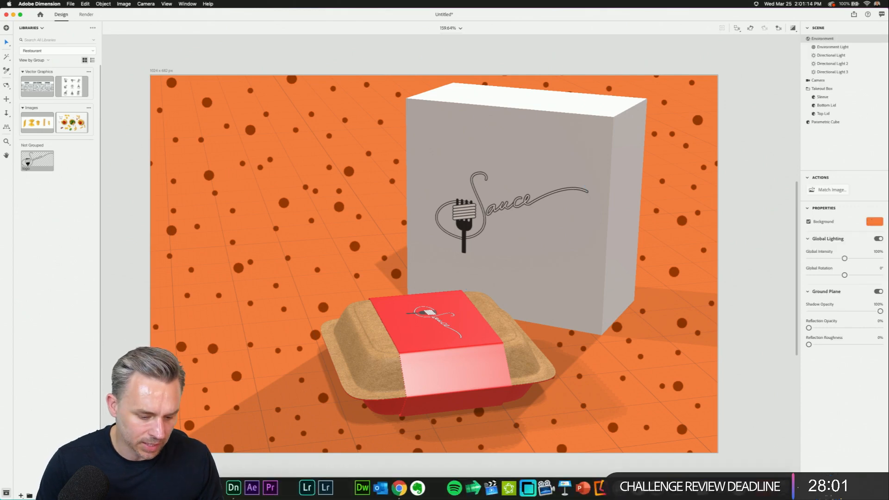
pyautogui.click(191, 488)
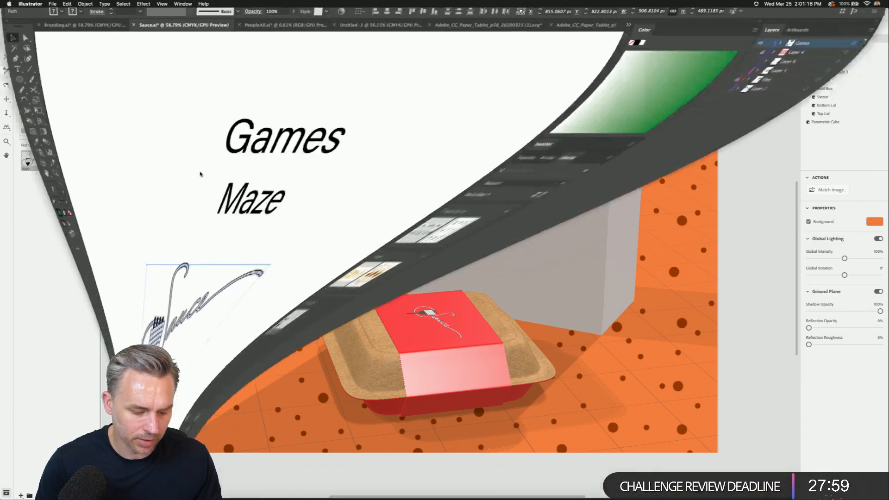
pyautogui.click(200, 164)
pyautogui.moveTo(132, 289); pyautogui.dragTo(329, 431)
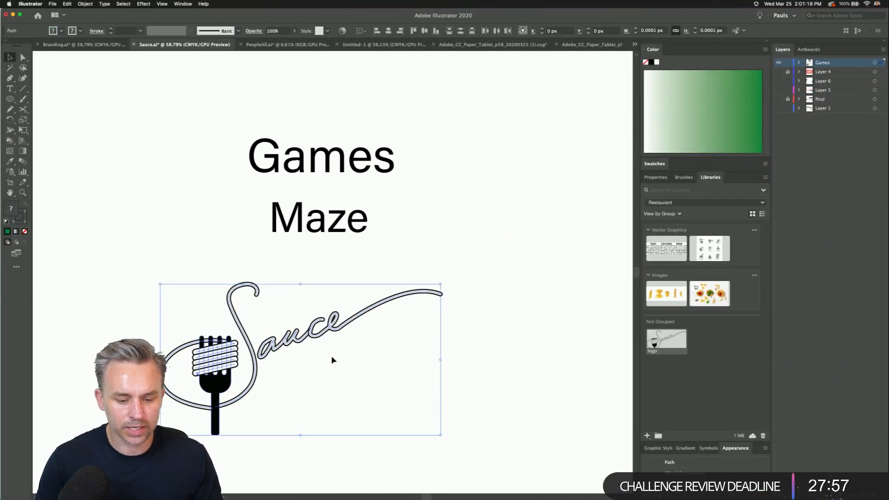
pyautogui.moveTo(337, 327); pyautogui.dragTo(214, 320)
pyautogui.moveTo(217, 121); pyautogui.dragTo(394, 254)
pyautogui.moveTo(321, 230); pyautogui.dragTo(456, 188)
pyautogui.click(319, 161)
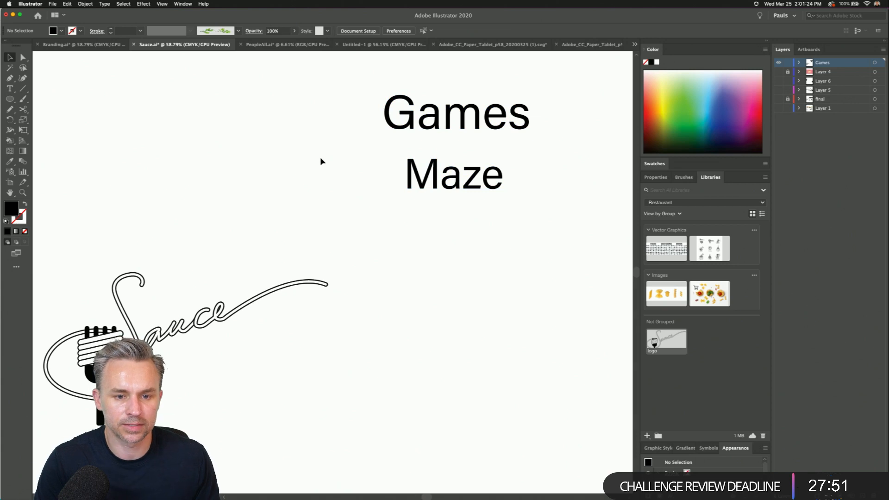
# - Duplicate the Maze text below itself, change the copy to "Matching", and center it under the other two lines
pyautogui.click(424, 187)
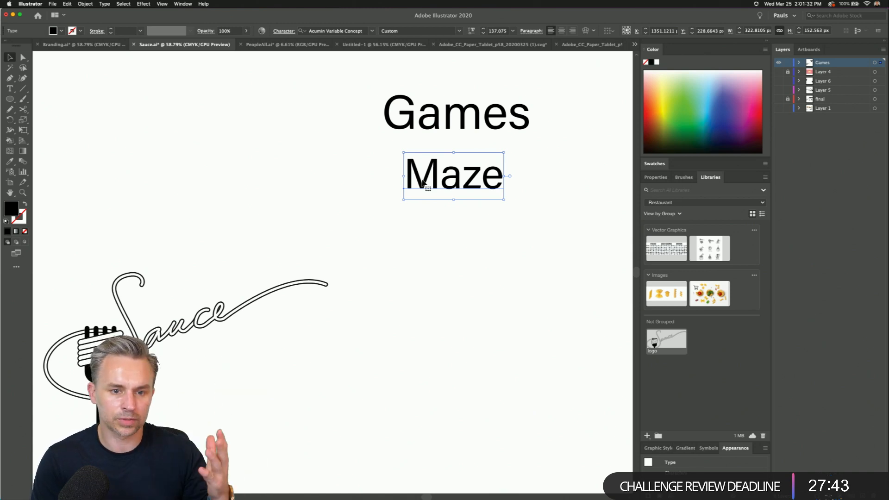
pyautogui.moveTo(423, 183); pyautogui.dragTo(423, 251)
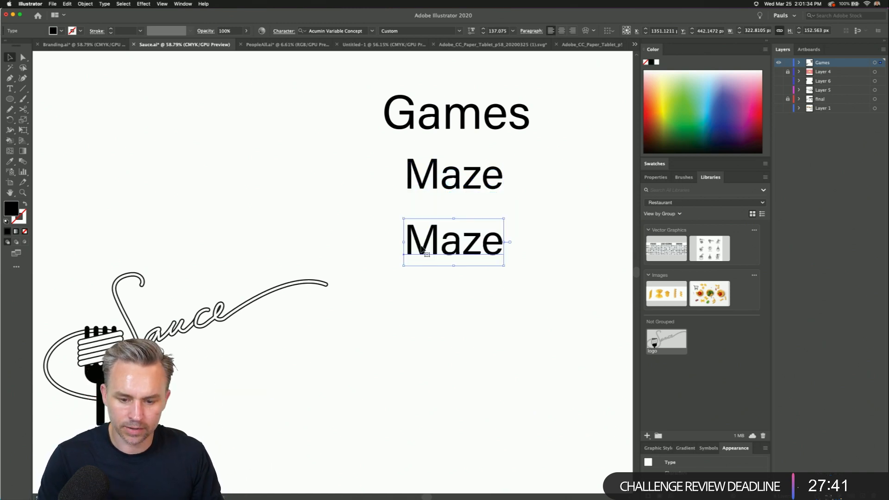
pyautogui.doubleClick(422, 248)
pyautogui.write('Matching')
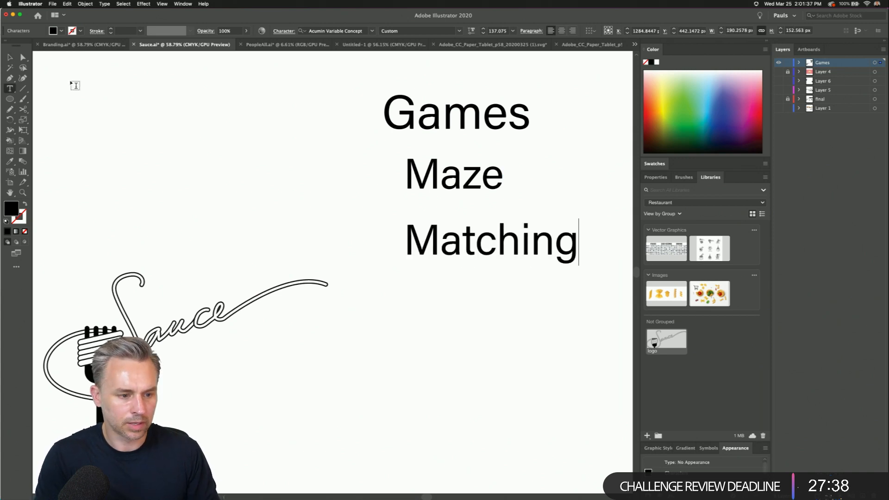
pyautogui.press('Escape')
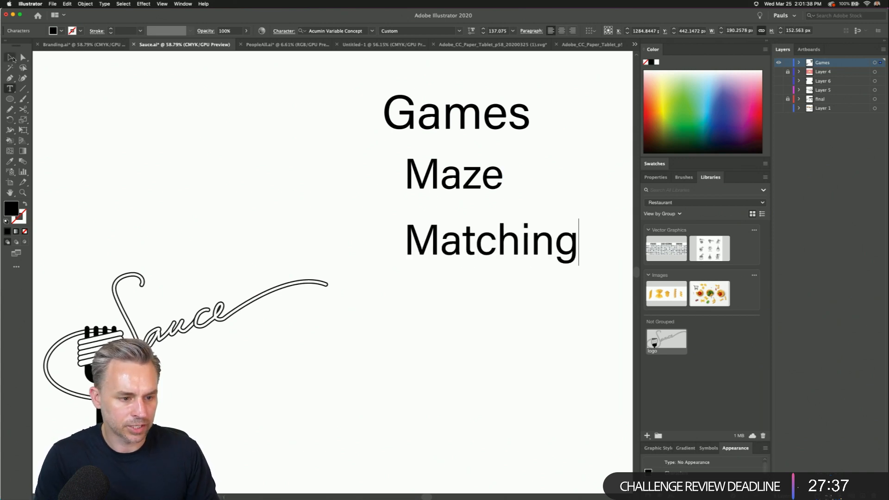
pyautogui.moveTo(407, 236); pyautogui.dragTo(367, 237)
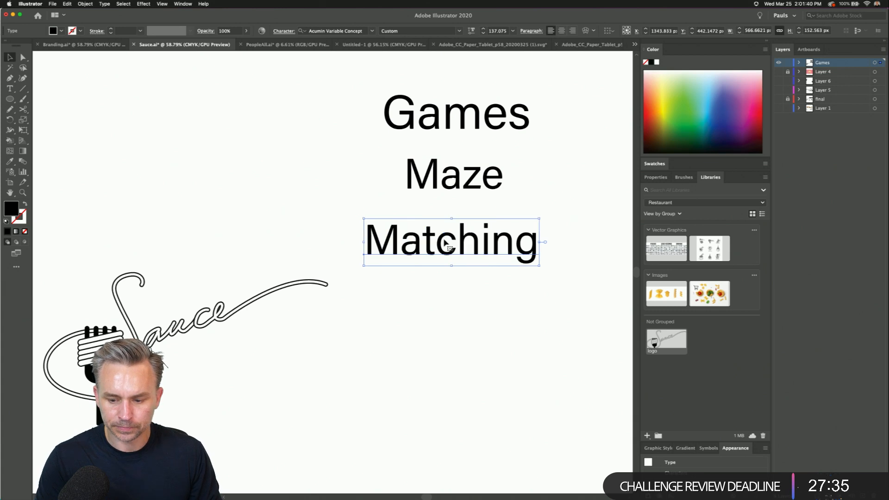
pyautogui.click(310, 173)
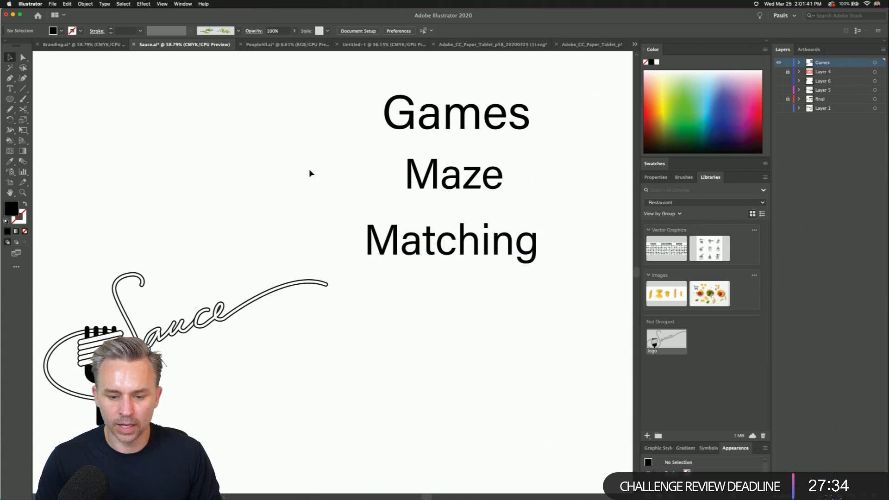
# - Show and unlock Layer 4, move its pink background rectangle onto a new layer directly beneath it, and lock that new layer
pyautogui.click(787, 72)
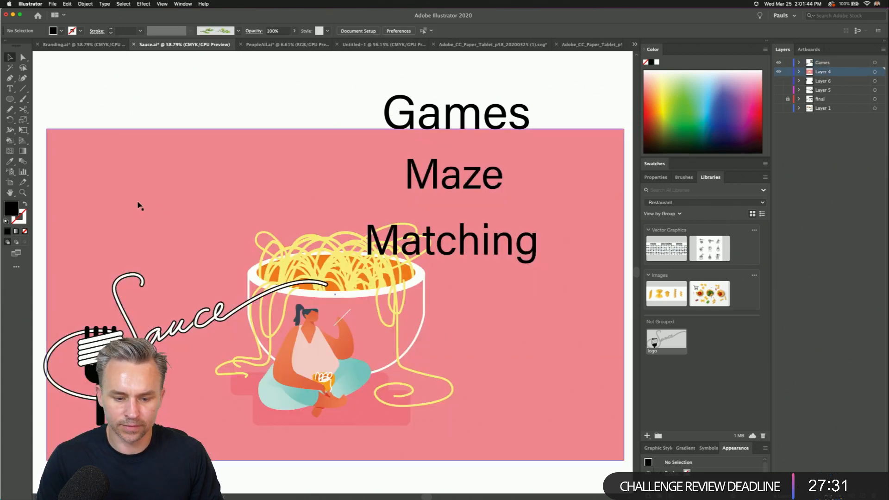
pyautogui.click(200, 275)
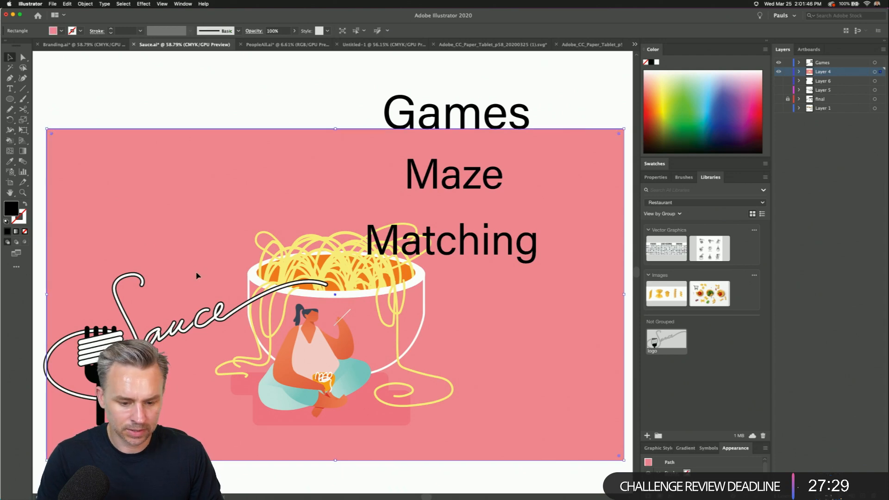
pyautogui.press('Delete')
pyautogui.hotkey('ctrl', 'z')
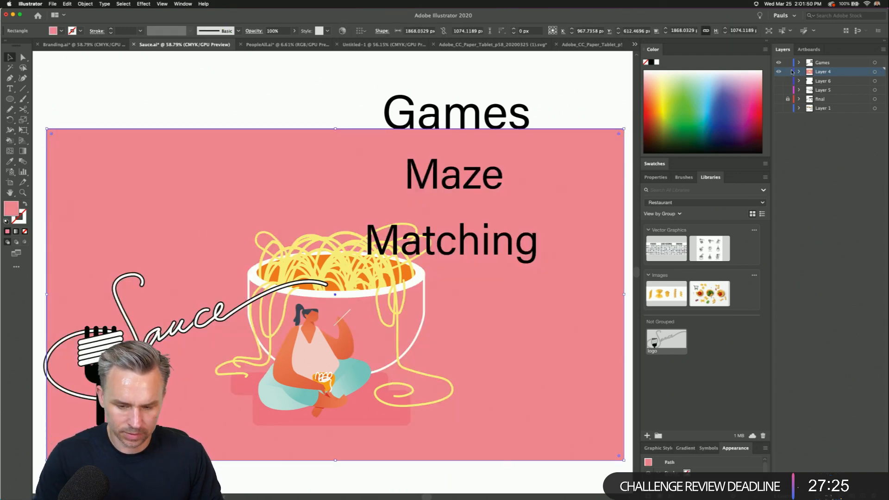
pyautogui.press('Delete')
pyautogui.click(823, 82)
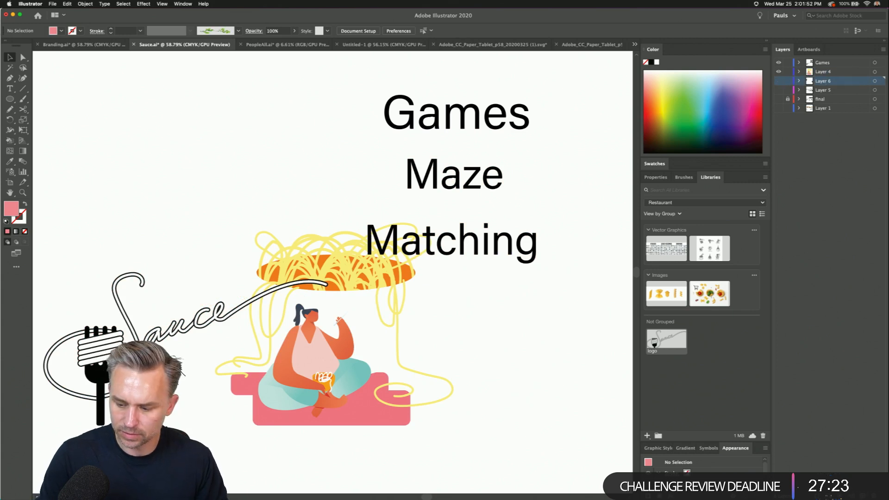
pyautogui.hotkey('ctrl', 'z')
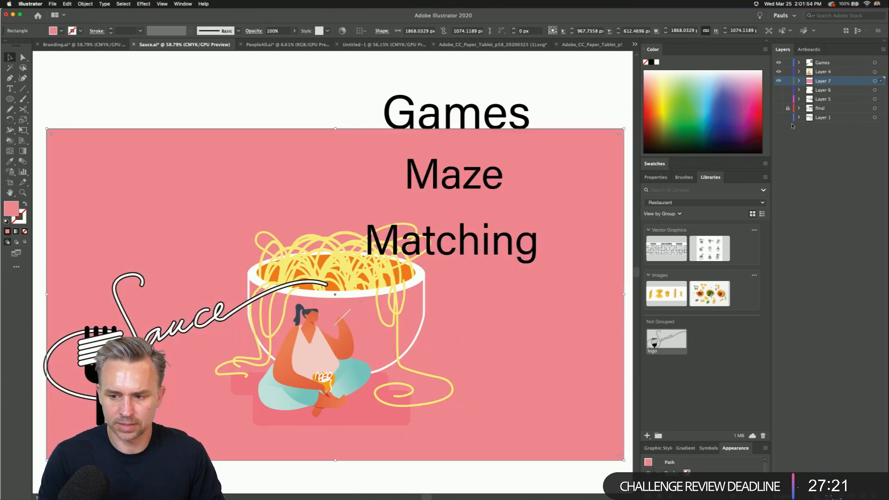
pyautogui.click(787, 82)
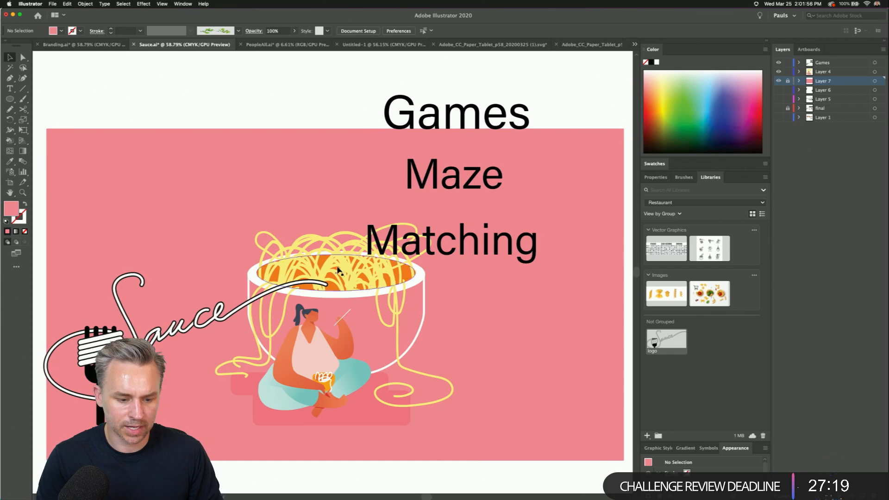
# - Select the pasta bowl illustration without the Matching text, scale it down, and place a duplicate beside it on the right
pyautogui.click(819, 72)
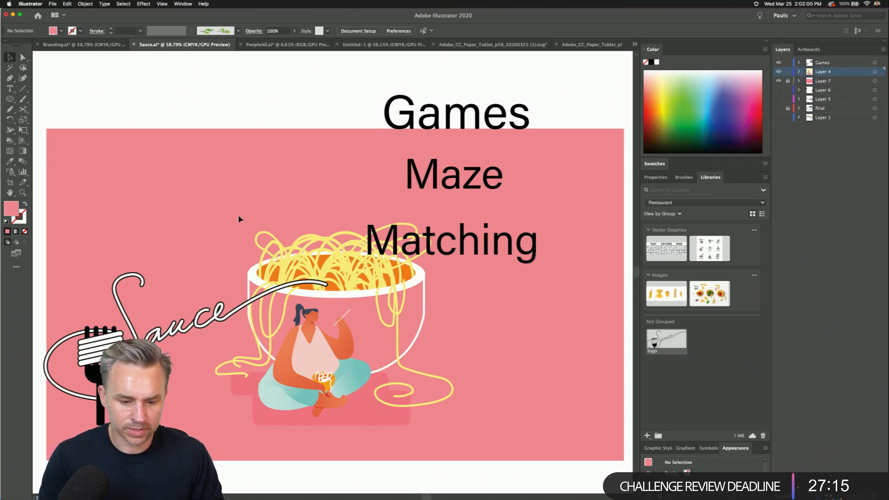
pyautogui.moveTo(225, 237); pyautogui.dragTo(485, 434)
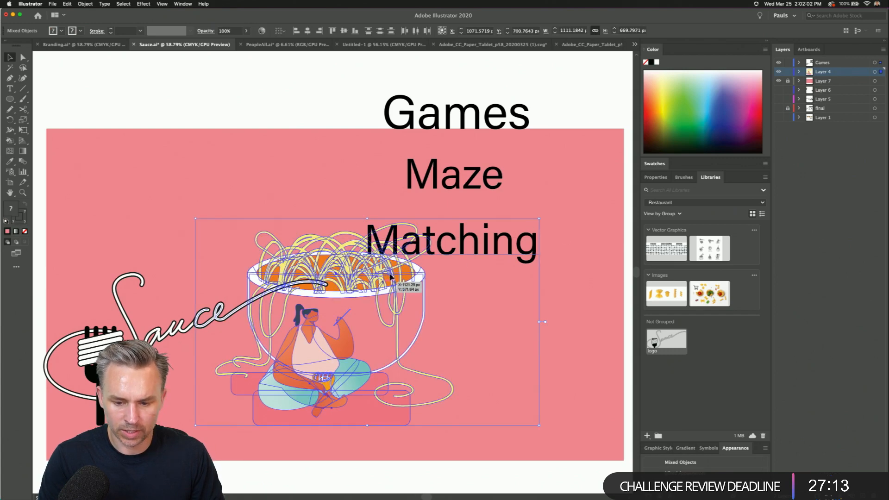
pyautogui.keyDown('shift'); pyautogui.click(445, 253); pyautogui.keyUp('shift')
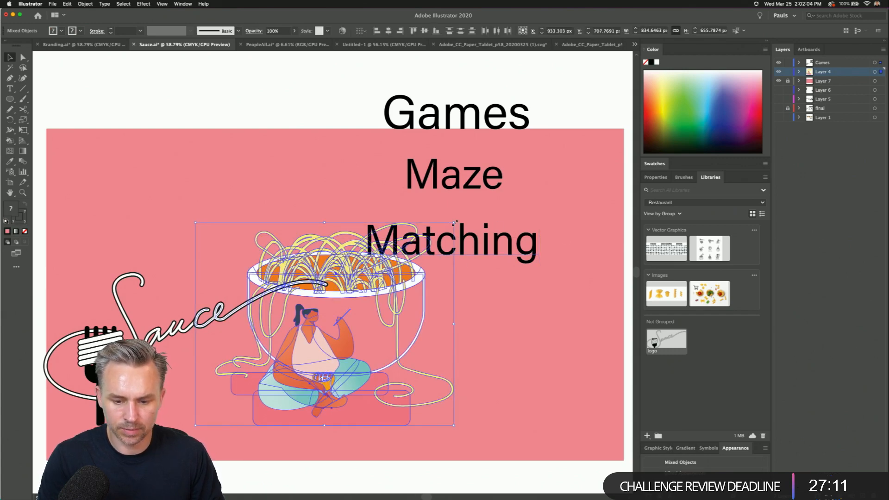
pyautogui.moveTo(455, 223); pyautogui.dragTo(388, 275)
pyautogui.moveTo(322, 313)
pyautogui.mouseDown()
pyautogui.moveTo(521, 303)
pyautogui.moveTo(532, 315)
pyautogui.moveTo(310, 318)
pyautogui.mouseUp()
# - Isolate the seated woman's top in the left illustration and set its fill to light green D4F4CE
pyautogui.click(302, 376)
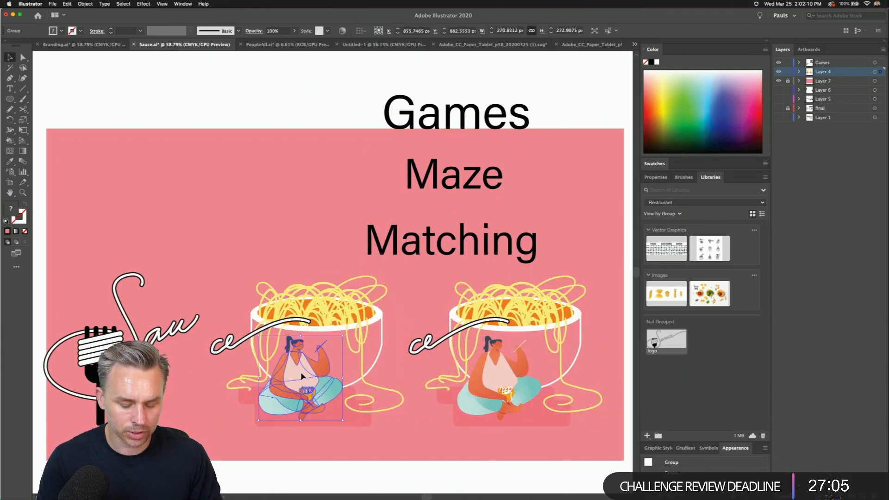
pyautogui.doubleClick(301, 376)
pyautogui.click(300, 376)
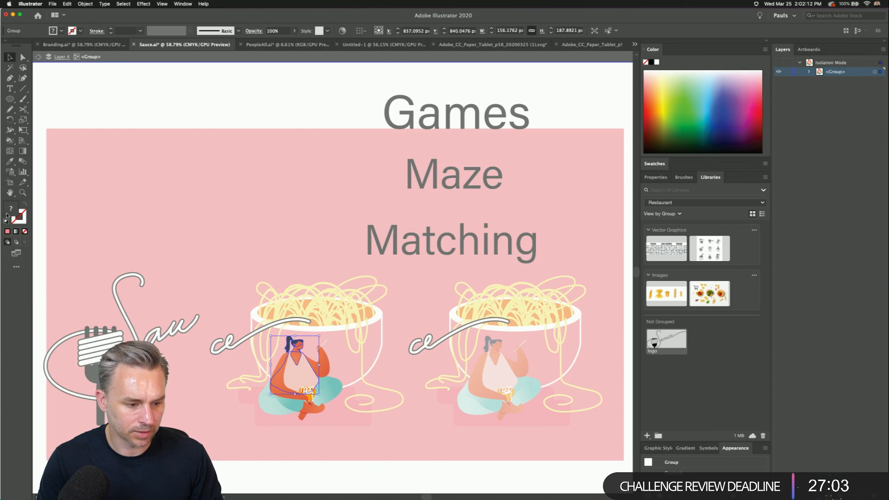
pyautogui.doubleClick(299, 372)
pyautogui.click(300, 372)
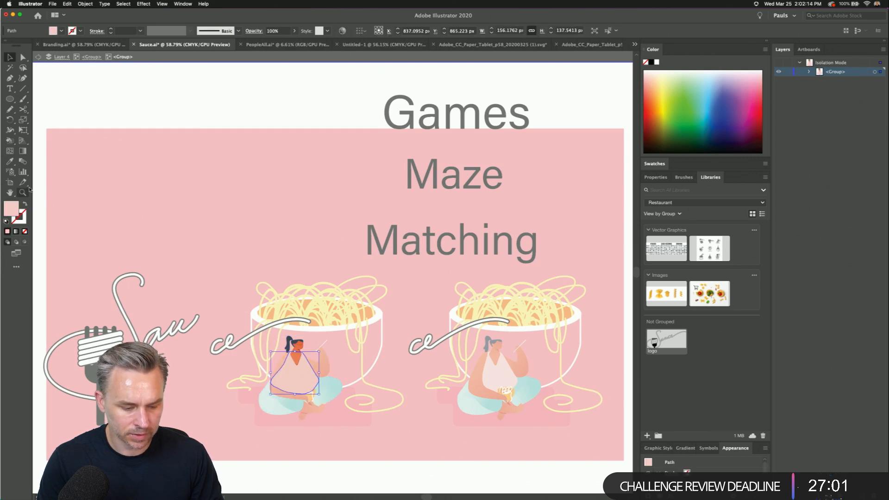
pyautogui.doubleClick(12, 208)
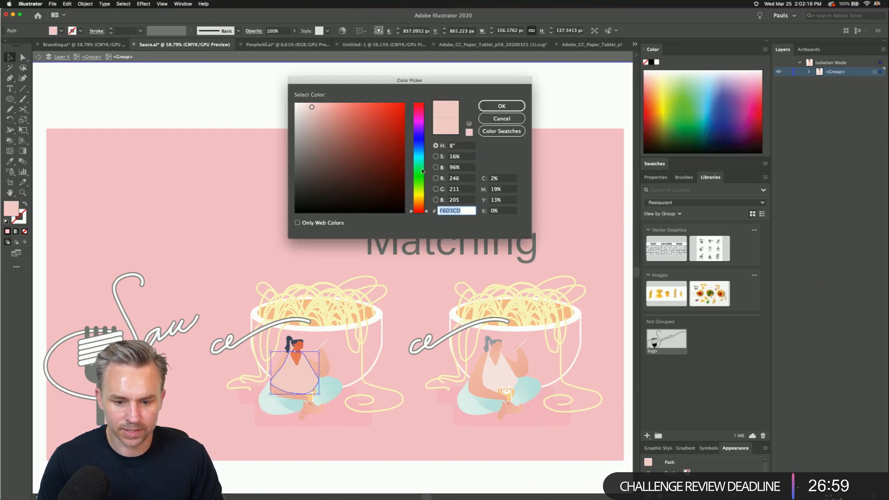
pyautogui.moveTo(422, 171); pyautogui.dragTo(422, 179)
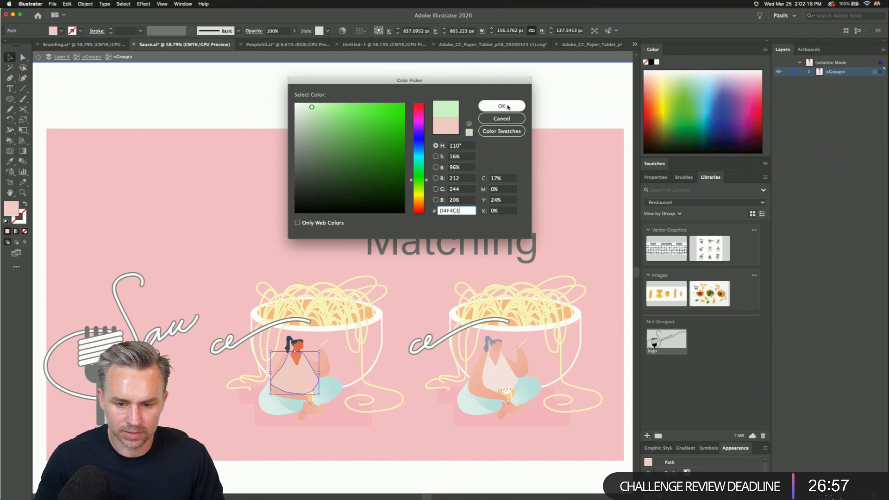
# - Recolour the top of the woman at the first pasta bowl a medium green and leave isolation mode
pyautogui.click(337, 114)
pyautogui.press('Return')
pyautogui.click(328, 138)
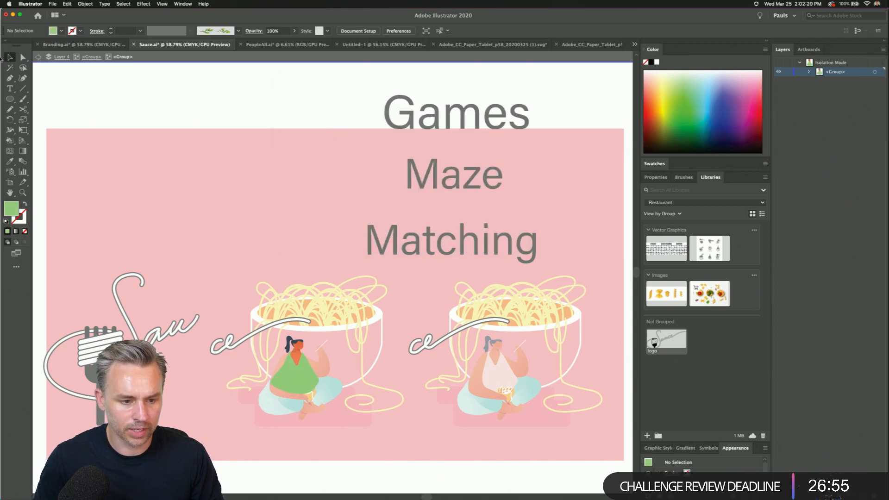
pyautogui.click(37, 57)
pyautogui.click(37, 57)
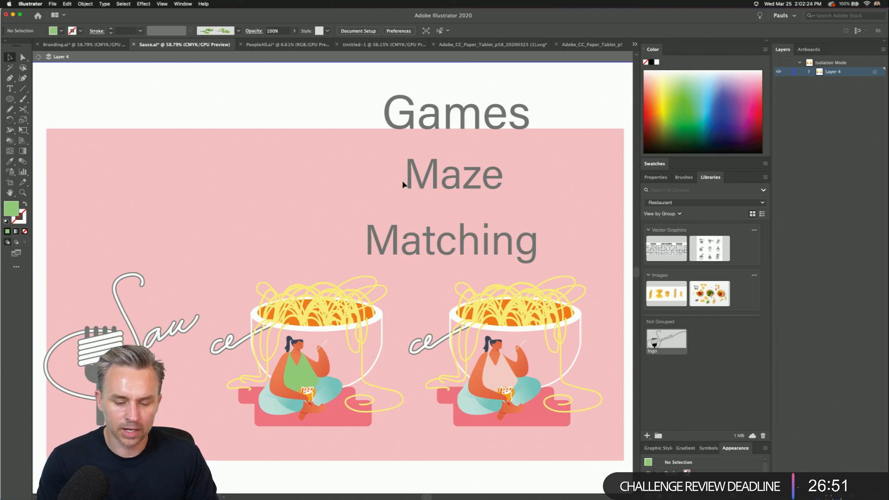
pyautogui.click(40, 57)
# - Move the Games heading above the pink panel's upper-left corner and place the Maze label just beneath it
pyautogui.moveTo(429, 124); pyautogui.dragTo(98, 113)
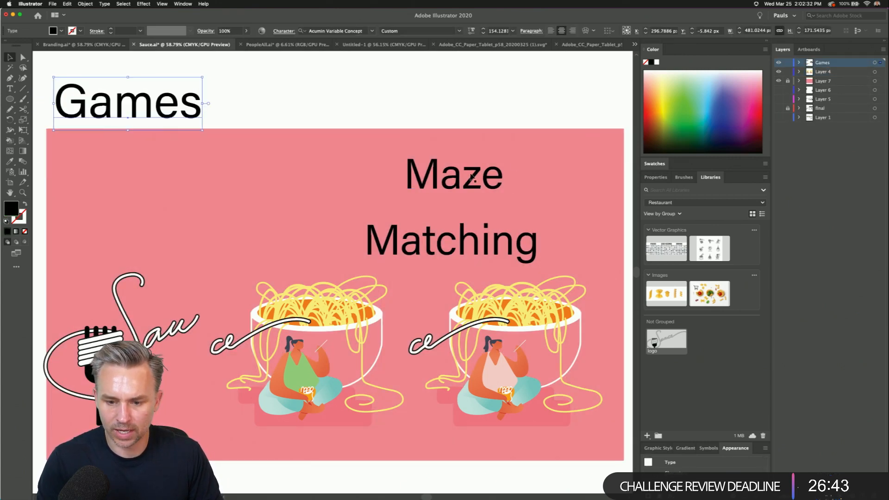
pyautogui.moveTo(450, 182); pyautogui.dragTo(147, 176)
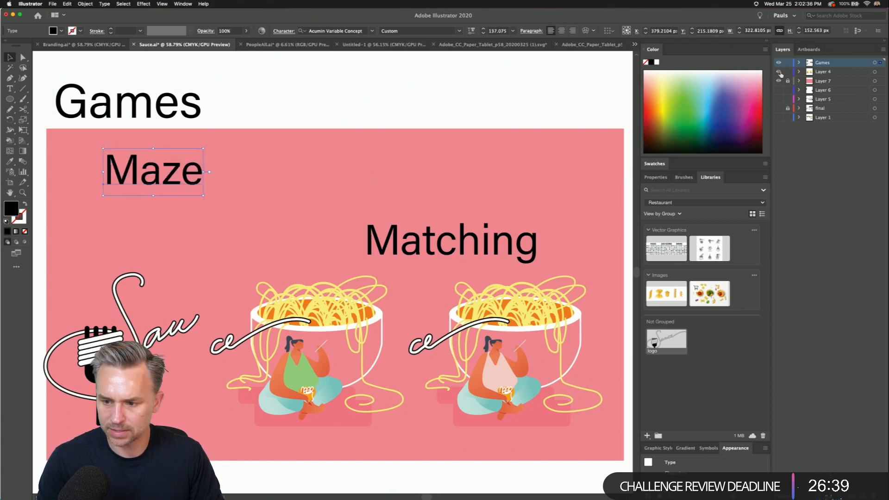
# - Try to scale down the two pasta bowl illustrations together with their lettering
pyautogui.hscroll(2, 235, 255)
pyautogui.moveTo(636, 472); pyautogui.dragTo(637, 473)
pyautogui.keyDown('shift'); pyautogui.click(389, 250); pyautogui.keyUp('shift')
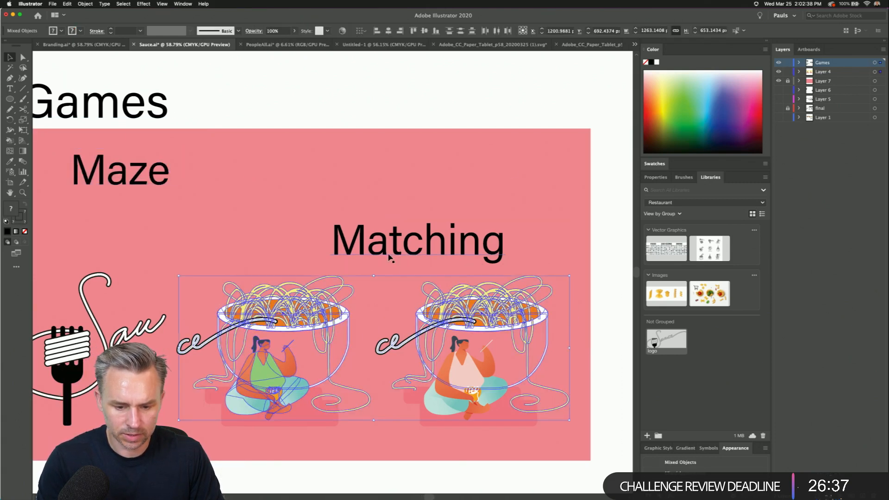
pyautogui.moveTo(178, 277); pyautogui.dragTo(269, 348)
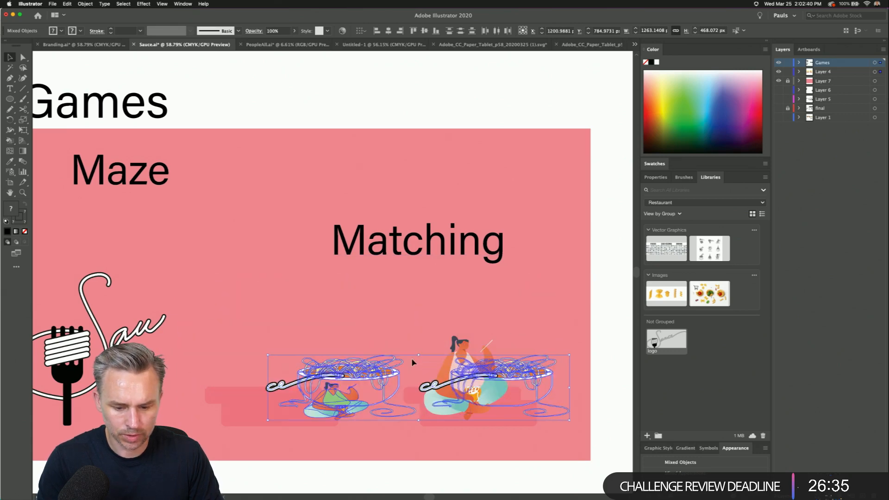
pyautogui.moveTo(164, 266); pyautogui.dragTo(472, 437)
pyautogui.click(208, 301)
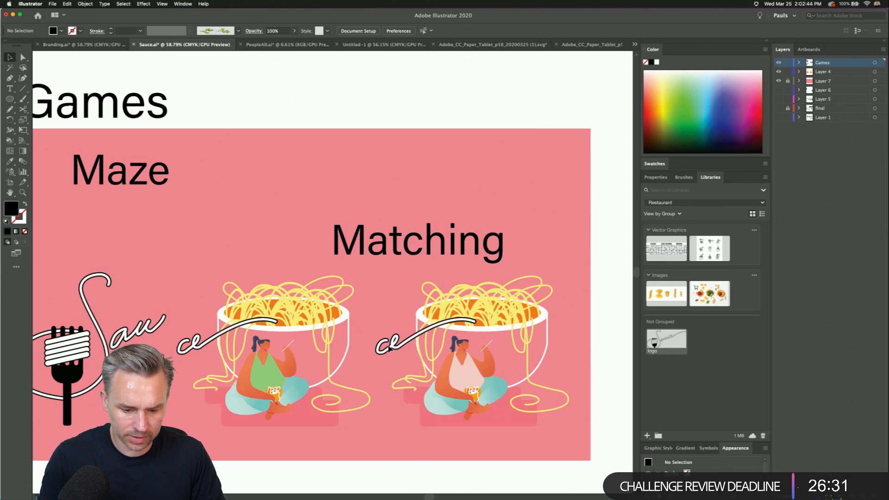
# - Remove the spare "ce" lettering and fit the other "ce" onto the end of "Sau" so the logo reads Sauce
pyautogui.moveTo(184, 347); pyautogui.dragTo(171, 317)
pyautogui.hscroll(-5, 178, 254)
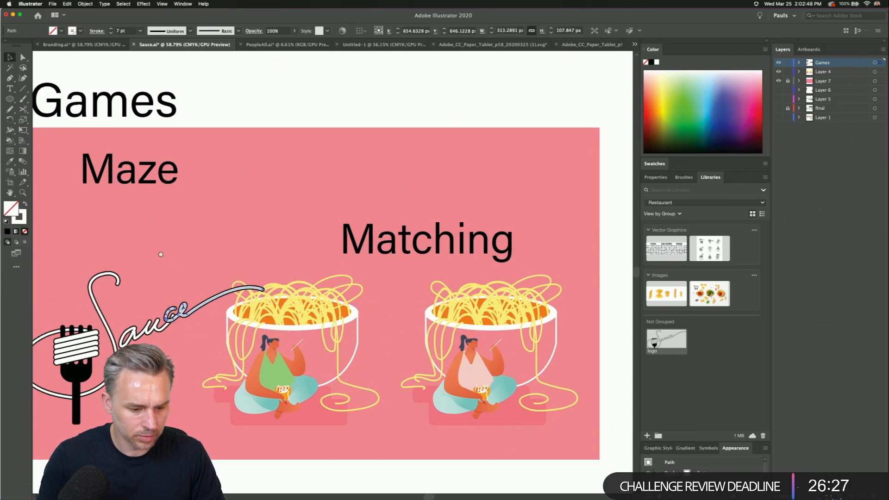
pyautogui.press('Right')
pyautogui.press('Right')
pyautogui.press('Right')
pyautogui.press('Right')
pyautogui.press('Right')
pyautogui.press('Right')
pyautogui.press('Right')
pyautogui.press('Right')
pyautogui.press('Right')
pyautogui.press('Right')
pyautogui.press('Right')
pyautogui.press('Right')
pyautogui.press('Right')
pyautogui.press('Right')
pyautogui.press('Right')
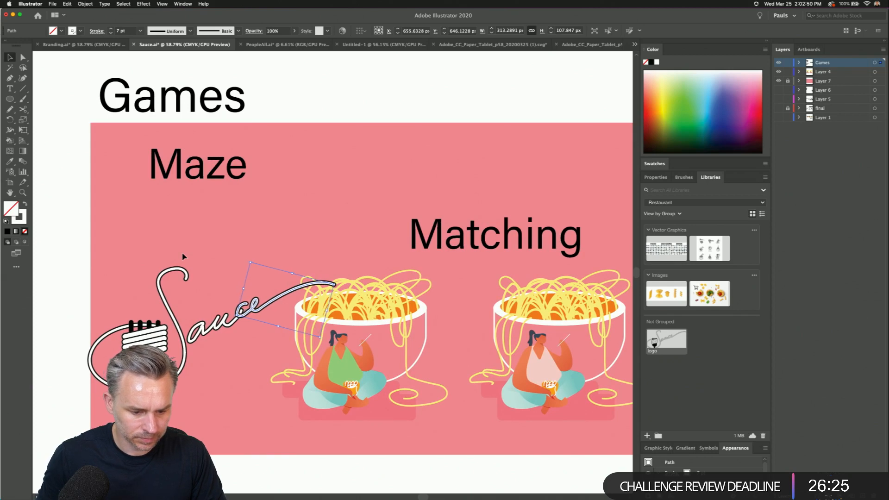
pyautogui.press('Down')
pyautogui.press('Right')
pyautogui.press('Right')
pyautogui.press('Right')
pyautogui.press('Right')
pyautogui.press('Right')
pyautogui.press('Down')
pyautogui.press('Down')
pyautogui.press('Down')
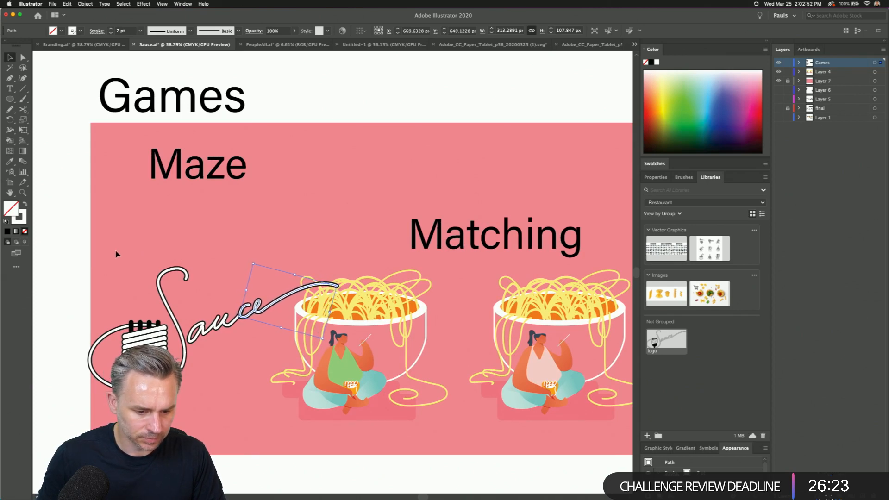
# - Group the fork and all the lettering strokes of the Sauce logo
pyautogui.moveTo(115, 250); pyautogui.dragTo(252, 406)
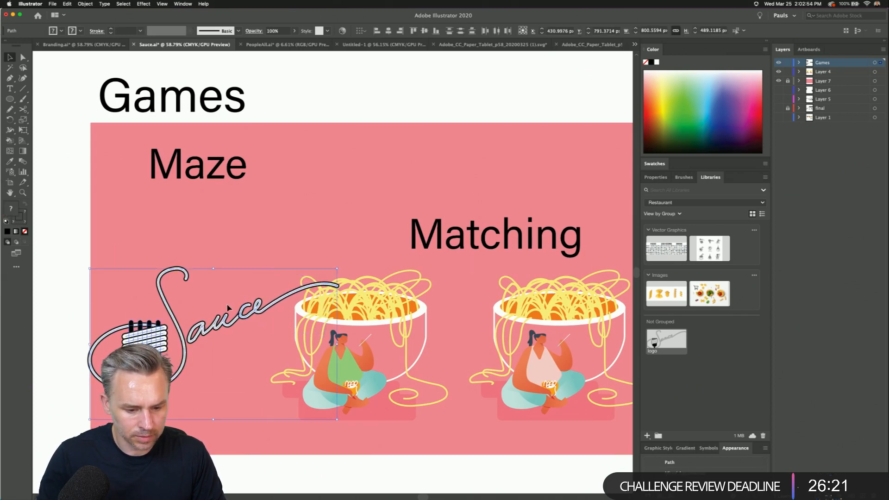
pyautogui.rightClick(219, 320)
pyautogui.click(245, 364)
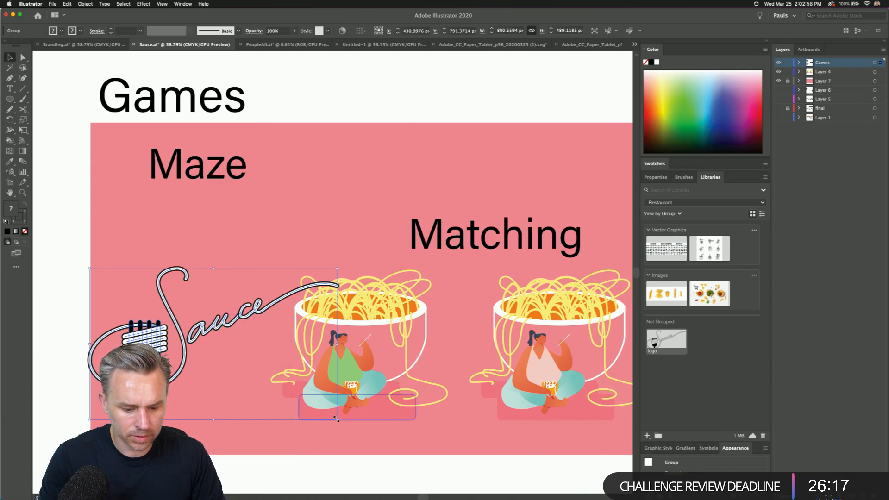
# - Scale the Sauce logo group down to about 482 px wide and move it beneath the Maze label
pyautogui.moveTo(336, 419); pyautogui.dragTo(249, 350)
pyautogui.moveTo(126, 315); pyautogui.dragTo(143, 270)
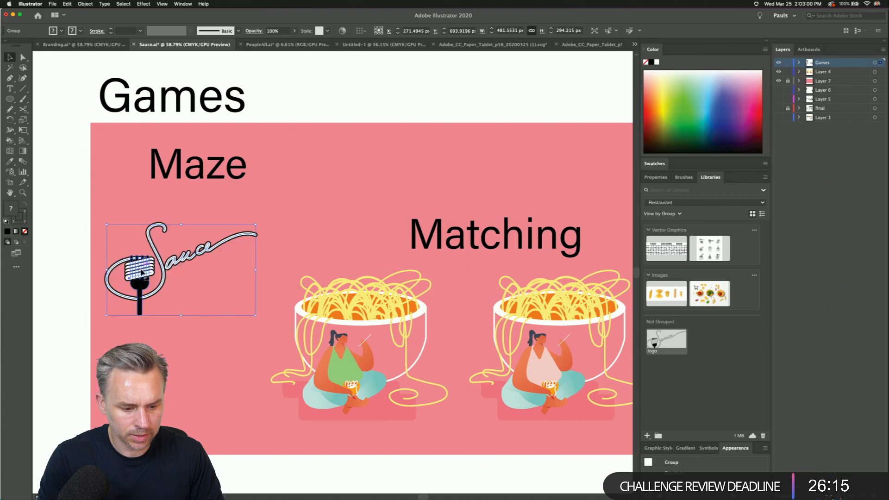
pyautogui.click(118, 192)
# - Scale both pasta bowl illustrations together down to about 935 px wide and reposition them below the Matching label
pyautogui.hscroll(5, 205, 198)
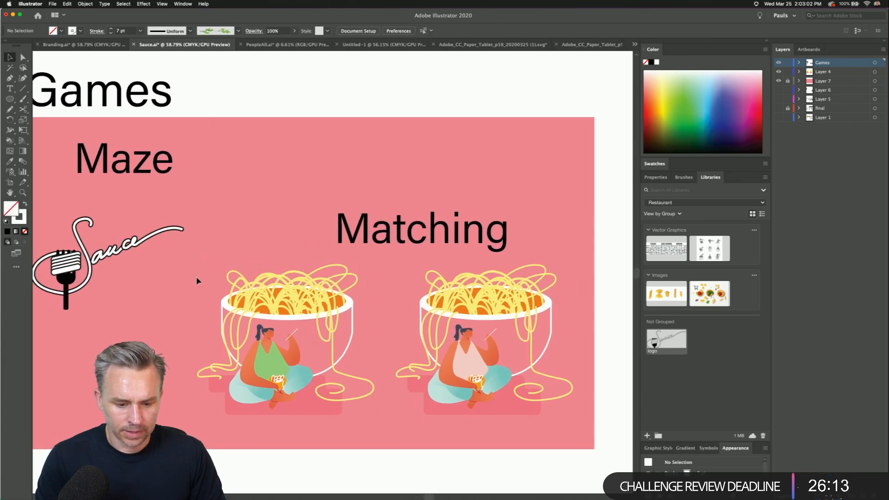
pyautogui.click(525, 380)
pyautogui.moveTo(574, 264); pyautogui.dragTo(494, 305)
pyautogui.moveTo(253, 337); pyautogui.dragTo(318, 319)
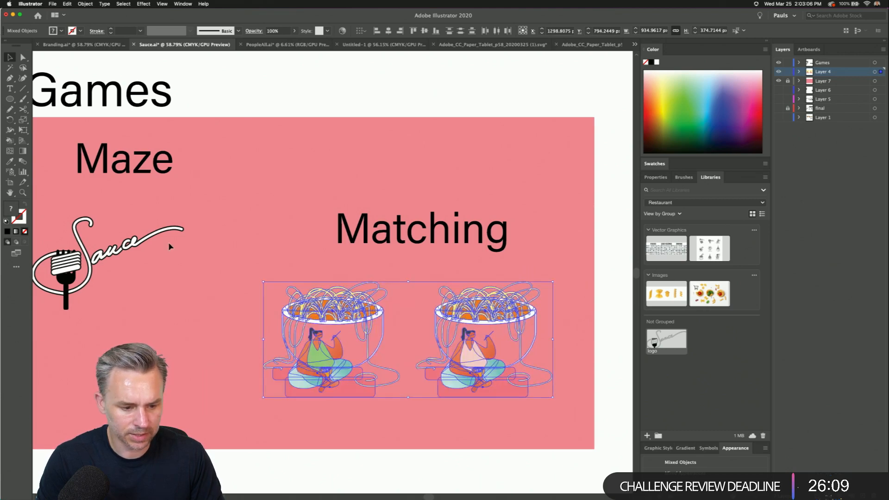
# - Move the Sauce logo above the pink panel and place the Games heading beside its fork
pyautogui.moveTo(173, 248); pyautogui.dragTo(233, 265)
pyautogui.moveTo(132, 282); pyautogui.dragTo(339, 134)
pyautogui.moveTo(329, 100); pyautogui.dragTo(265, 100)
pyautogui.moveTo(123, 122); pyautogui.dragTo(370, 126)
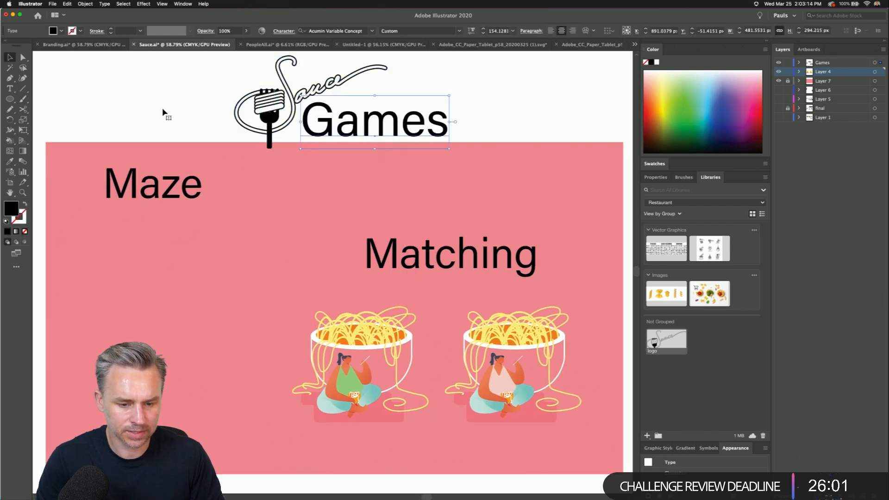
pyautogui.click(163, 113)
# - Move the Maze label down level with Matching and fill both labels white
pyautogui.moveTo(154, 207); pyautogui.dragTo(155, 216)
pyautogui.moveTo(156, 261); pyautogui.dragTo(157, 256)
pyautogui.keyDown('shift'); pyautogui.click(399, 262); pyautogui.keyUp('shift')
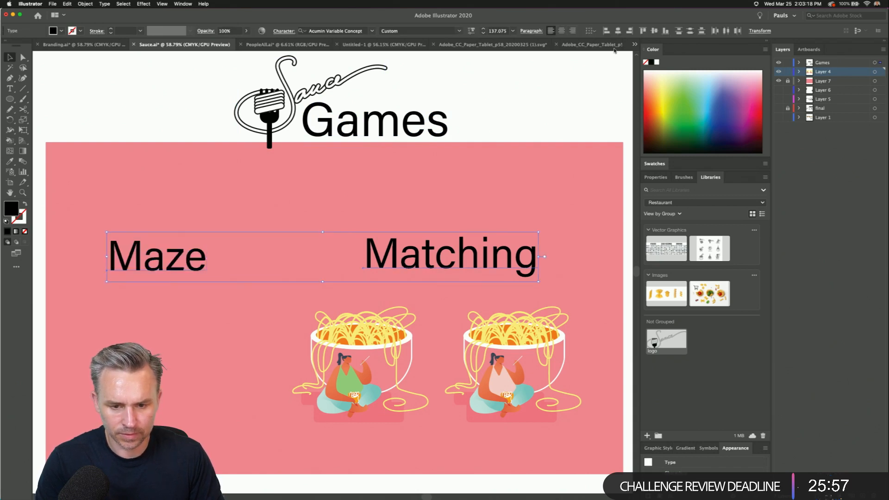
pyautogui.click(657, 62)
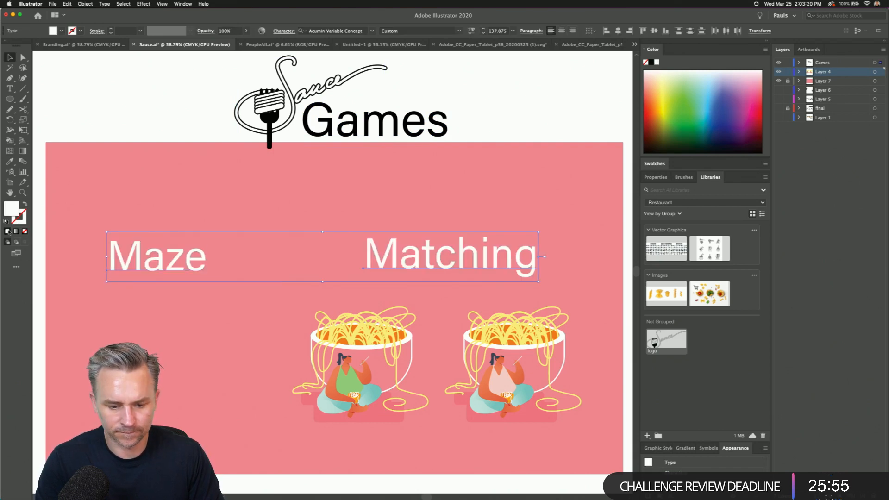
# - Scale the Maze and Matching labels down to about 62 pt and reword a copy of Maze as "Connect the Dots"
pyautogui.moveTo(107, 283); pyautogui.dragTo(253, 262)
pyautogui.click(130, 236)
pyautogui.doubleClick(253, 262)
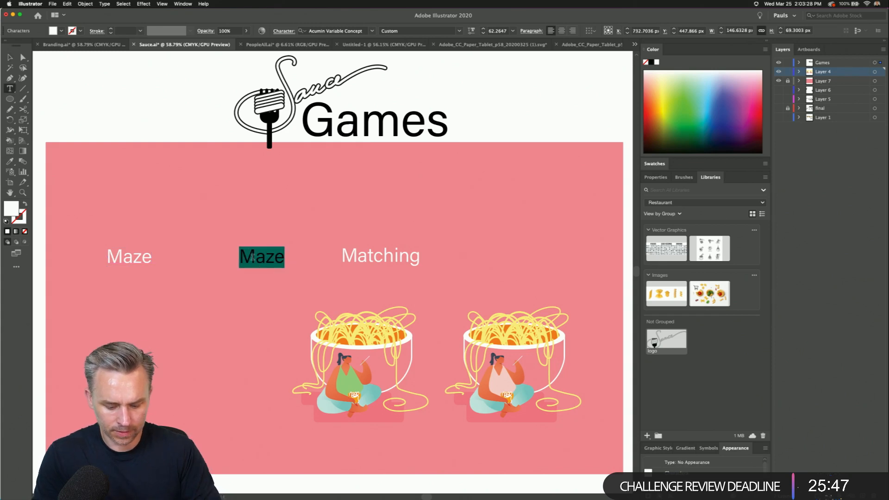
pyautogui.write('Connect the Dots')
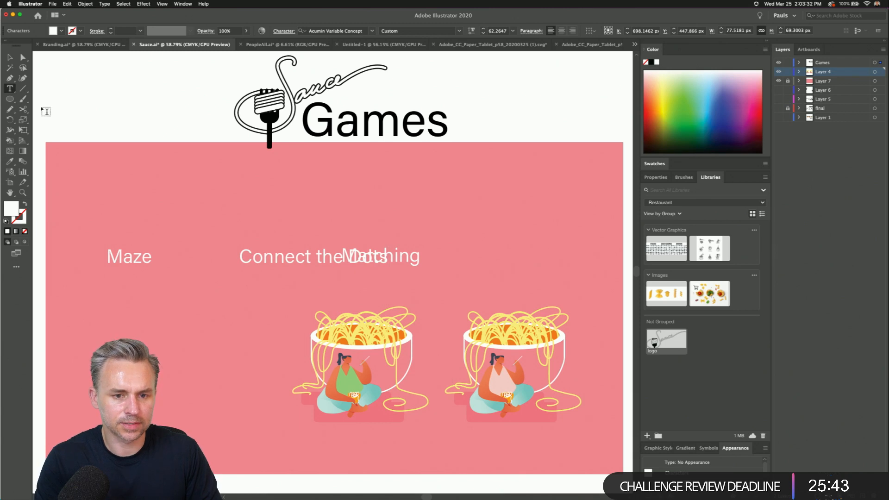
pyautogui.press('Escape')
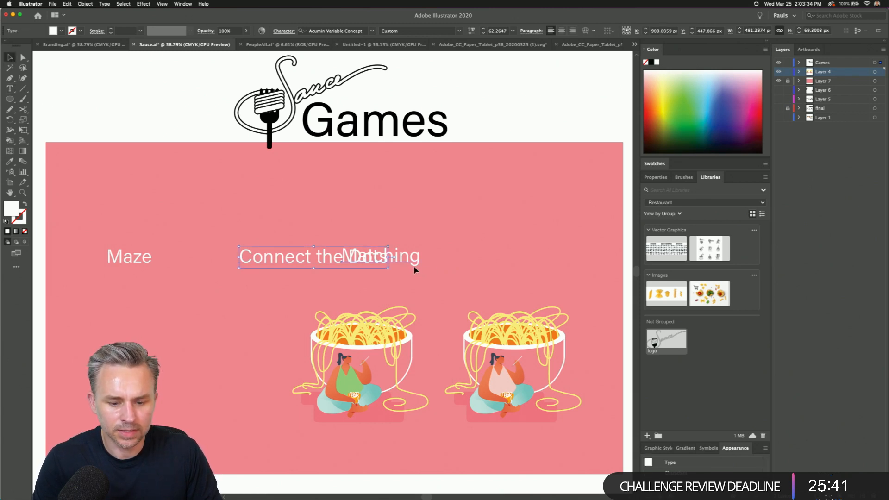
# - Space out the Matching and Connect the Dots labels and place a copy of Maze at the row's left end
pyautogui.moveTo(403, 264); pyautogui.dragTo(462, 268)
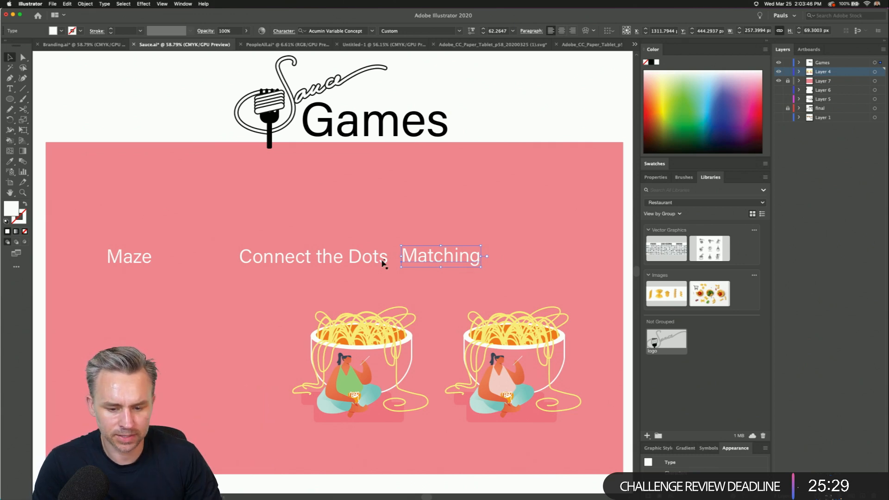
pyautogui.moveTo(317, 263); pyautogui.dragTo(293, 260)
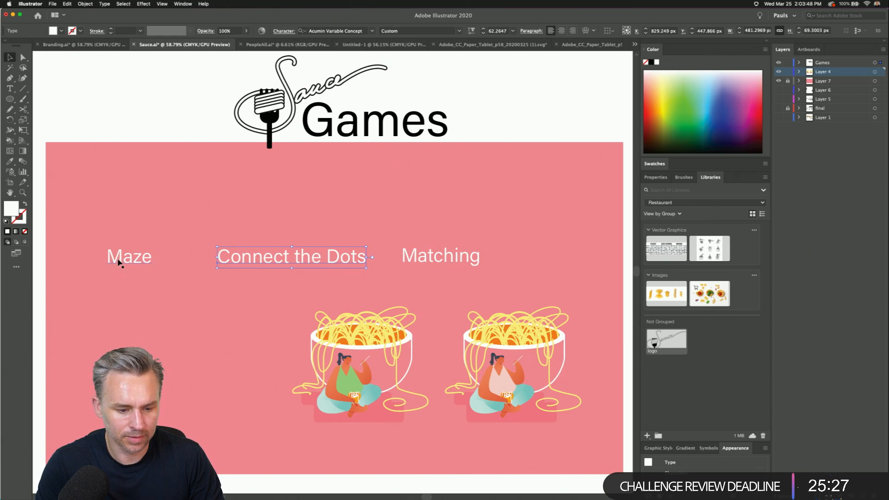
pyautogui.moveTo(121, 263); pyautogui.dragTo(41, 262)
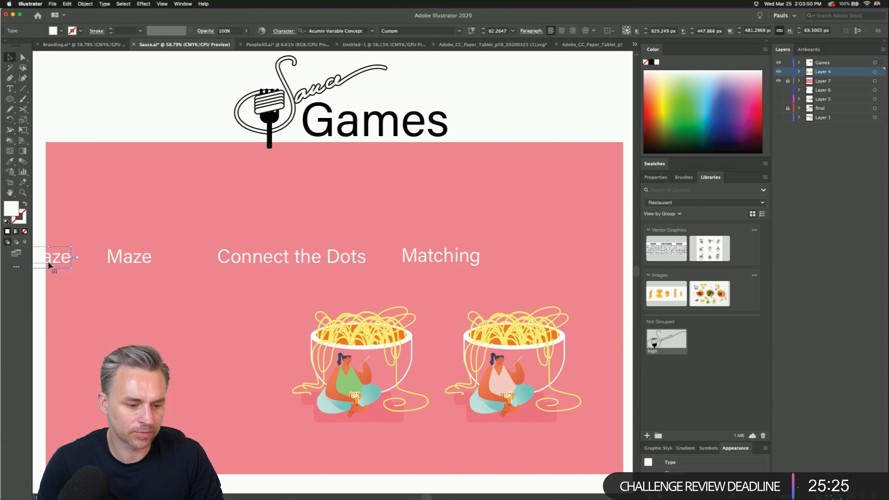
# - Scale the four game labels down to about 48 pt and move the row up below the Games heading
pyautogui.moveTo(402, 261); pyautogui.dragTo(416, 267)
pyautogui.moveTo(250, 258); pyautogui.dragTo(349, 206)
pyautogui.moveTo(124, 216); pyautogui.dragTo(142, 210)
pyautogui.click(181, 254)
# - Reword the leftmost Maze label as "Easy Sudoku" and move it left, clear of the other Maze label
pyautogui.doubleClick(234, 207)
pyautogui.doubleClick(234, 206)
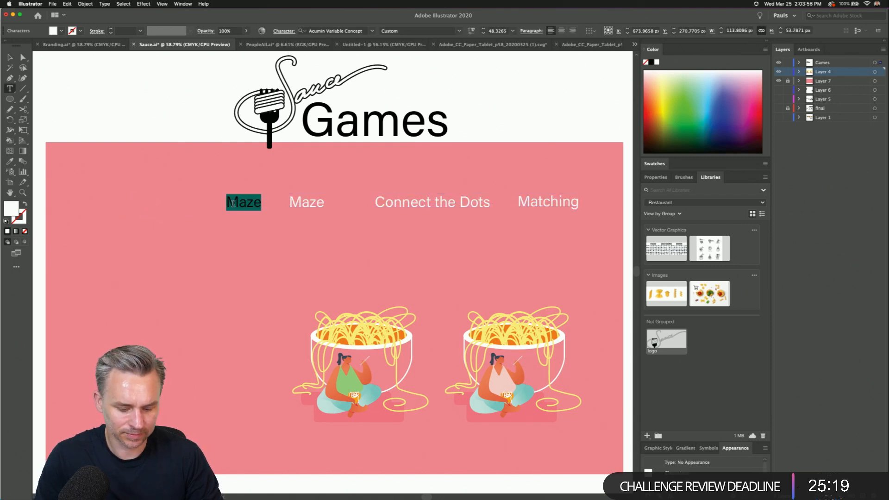
pyautogui.write('Sud')
pyautogui.press('BackSpace')
pyautogui.press('BackSpace')
pyautogui.press('BackSpace')
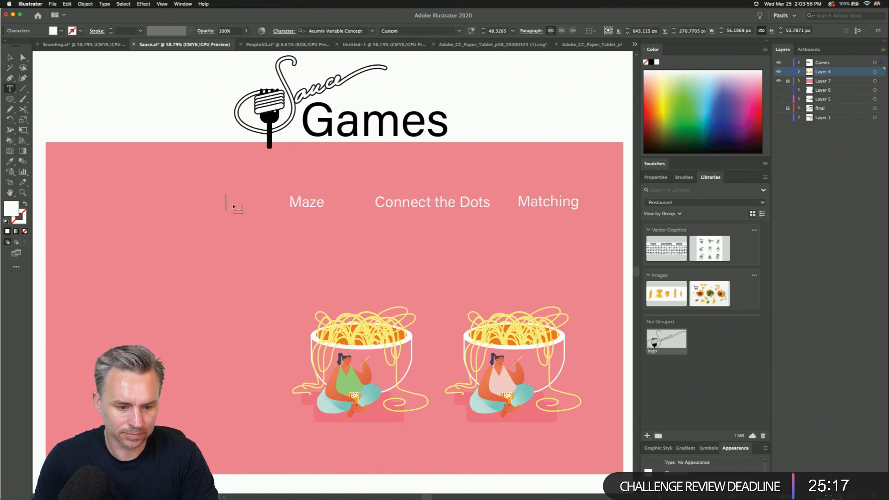
pyautogui.write('Easy Sudoku')
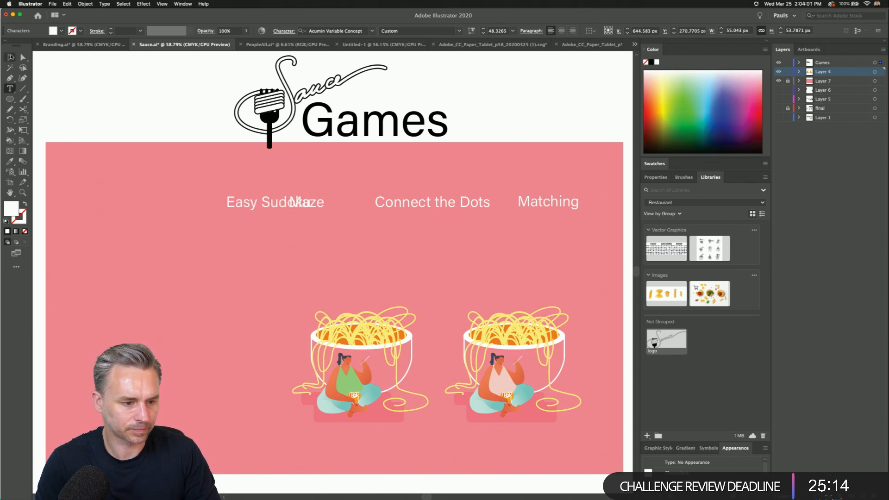
pyautogui.press('Escape')
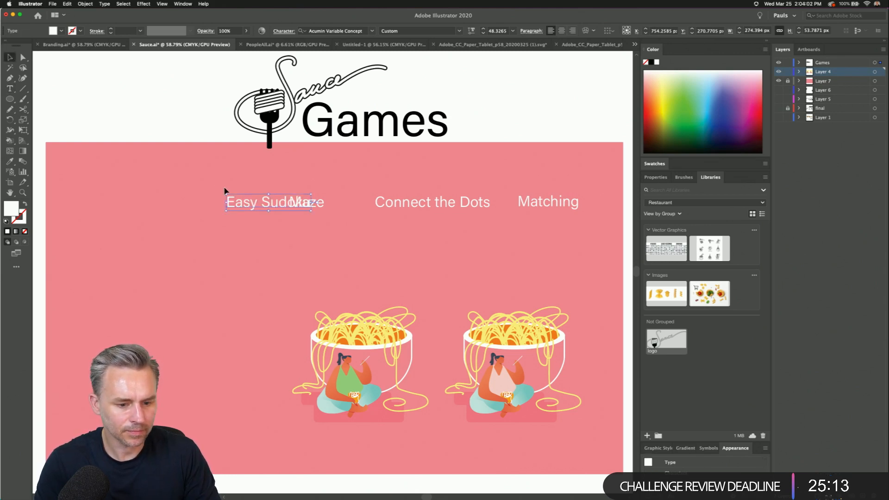
pyautogui.moveTo(248, 203); pyautogui.dragTo(183, 209)
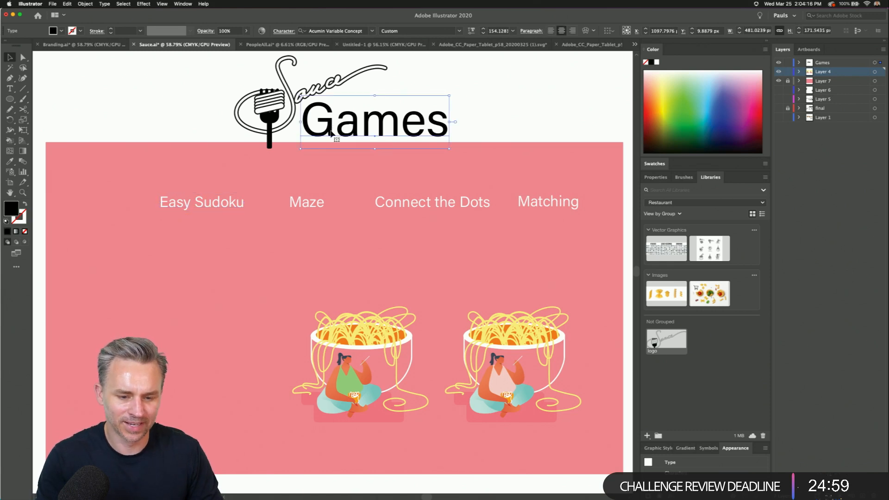
# - Duplicate the Games heading to the left of the Sauce logo and reword the copy as "Hunger"
pyautogui.moveTo(332, 136); pyautogui.dragTo(116, 149)
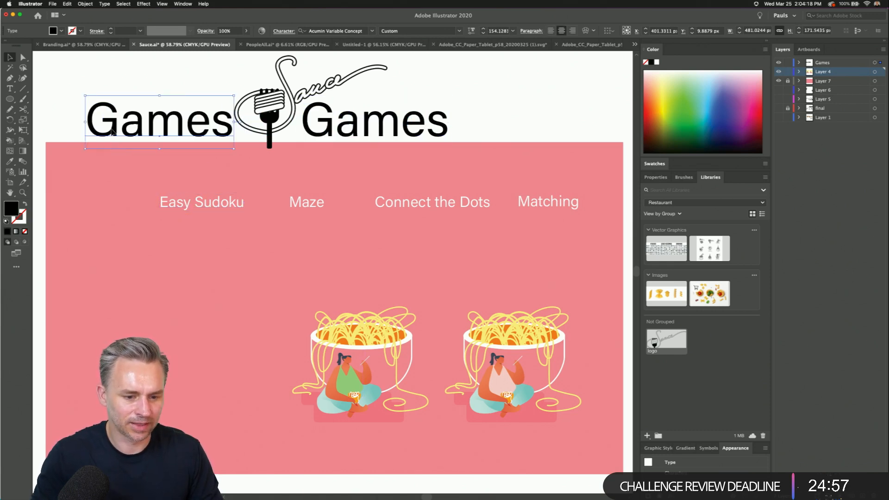
pyautogui.press('t')
pyautogui.doubleClick(112, 129)
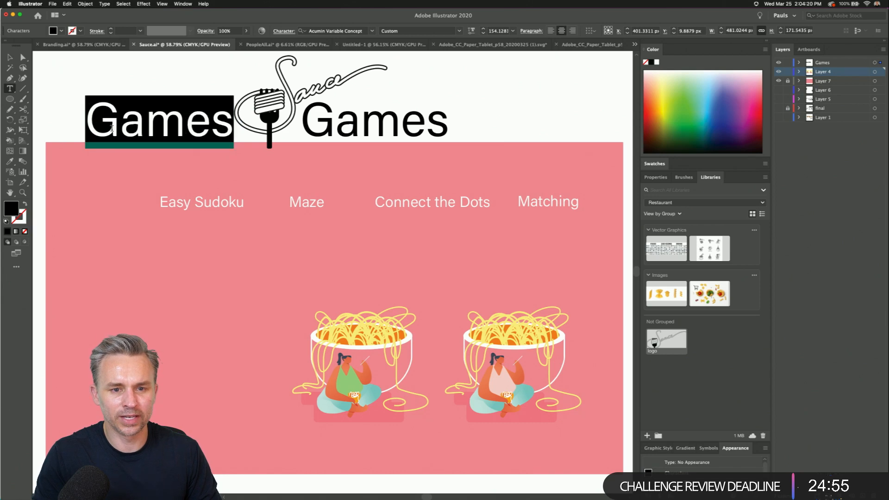
pyautogui.write('U')
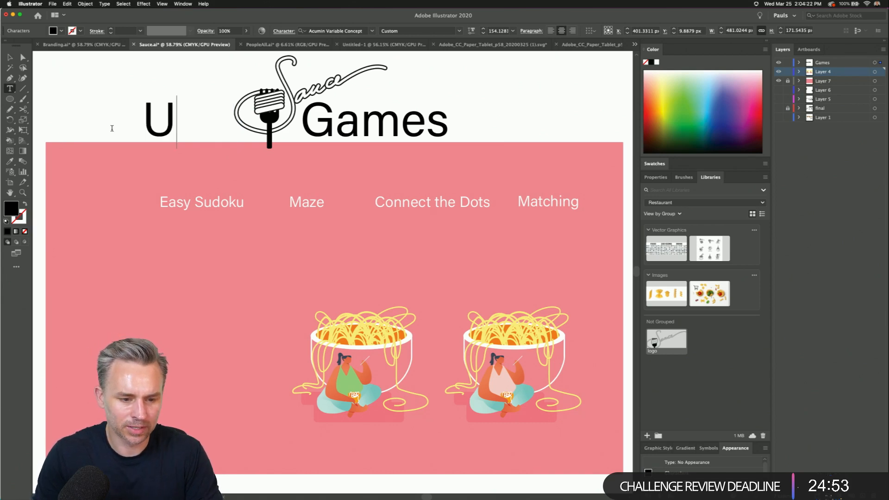
pyautogui.press('BackSpace')
pyautogui.write('Hunger')
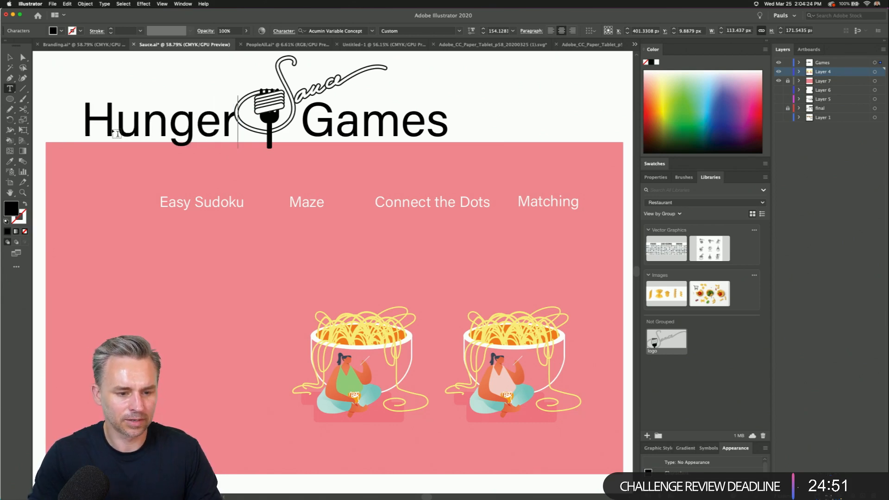
pyautogui.press('Escape')
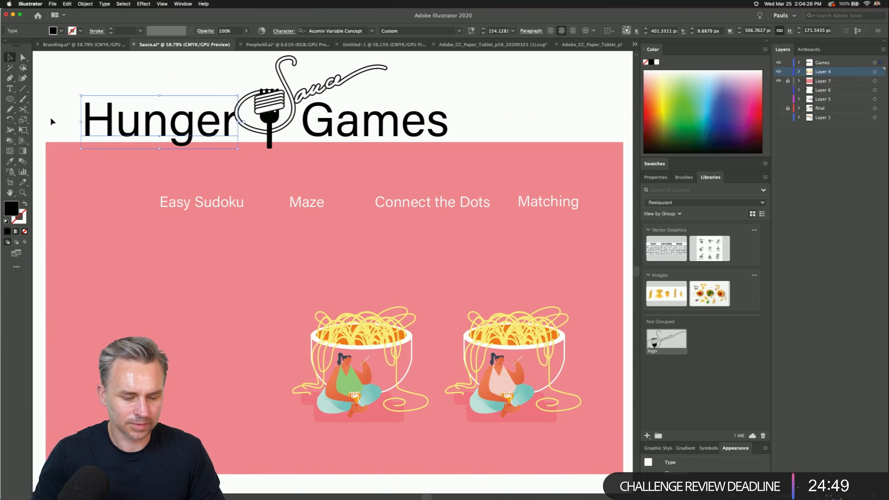
# - Nudge the Hunger heading 60 px to the right, towards the Games heading
pyautogui.hotkey('shift', 'Right')
pyautogui.hotkey('shift', 'Right')
pyautogui.hotkey('shift', 'Right')
pyautogui.hotkey('shift', 'Right')
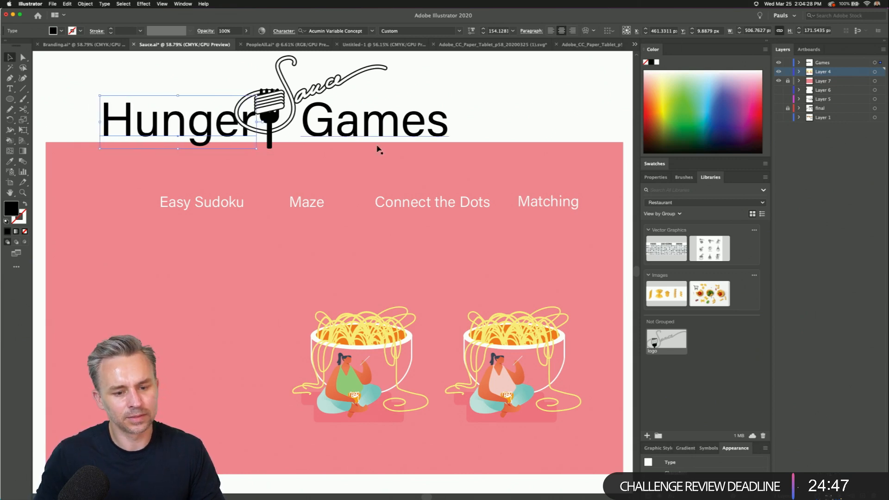
# - Nudge the Games heading 20 px left and the Hunger heading 10 px left to adjust the spacing around the logo
pyautogui.click(306, 131)
pyautogui.hotkey('shift', 'Left')
pyautogui.hotkey('shift', 'Left')
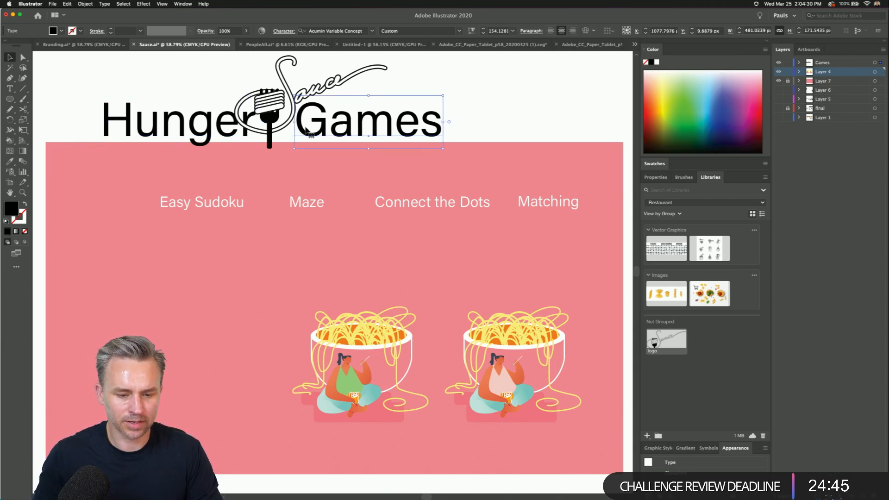
pyautogui.click(161, 91)
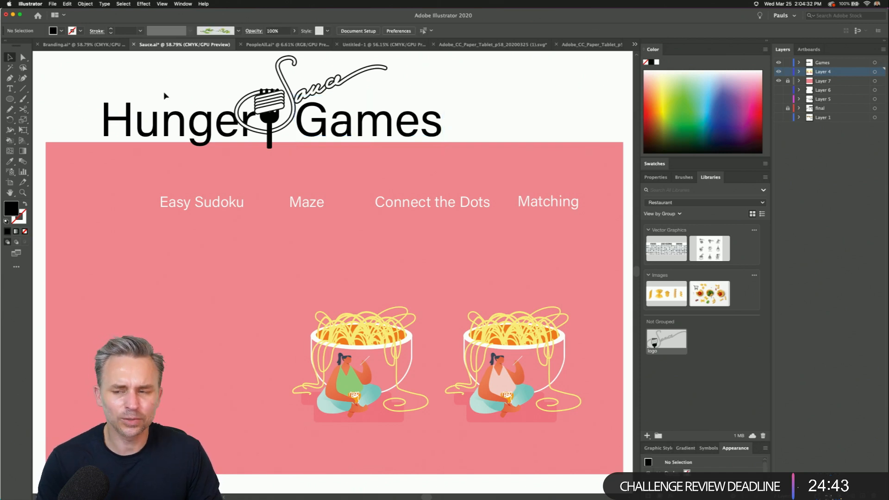
pyautogui.click(172, 135)
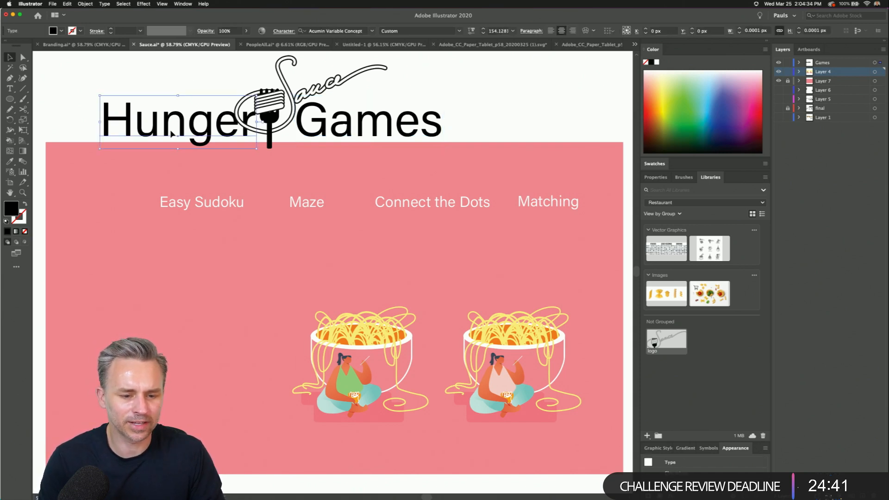
pyautogui.click(143, 54)
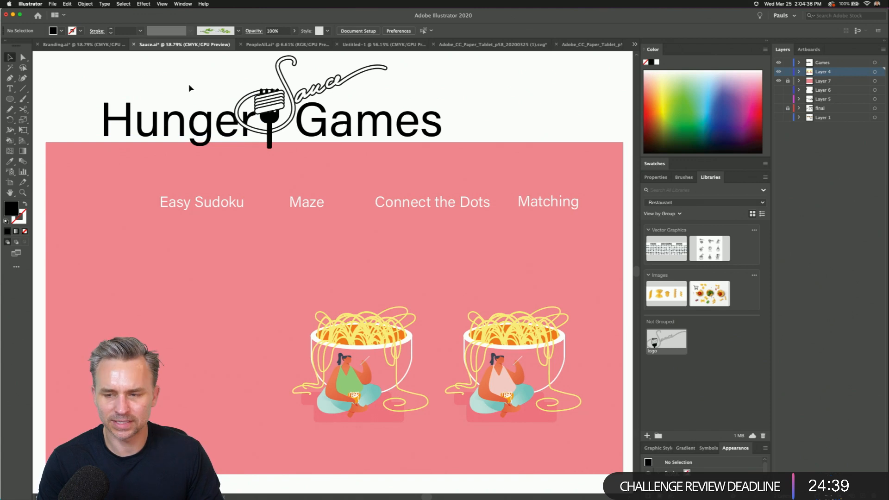
pyautogui.click(135, 134)
pyautogui.hotkey('shift', 'Left')
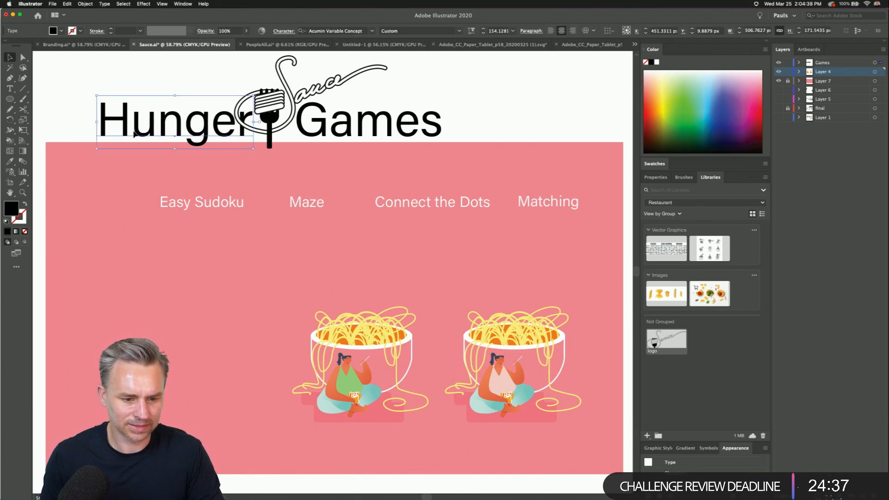
pyautogui.click(185, 75)
# - Move the Hunger heading, Sauce logo and Games heading together to the right, roughly centred above the pink panel
pyautogui.moveTo(86, 65); pyautogui.dragTo(364, 80)
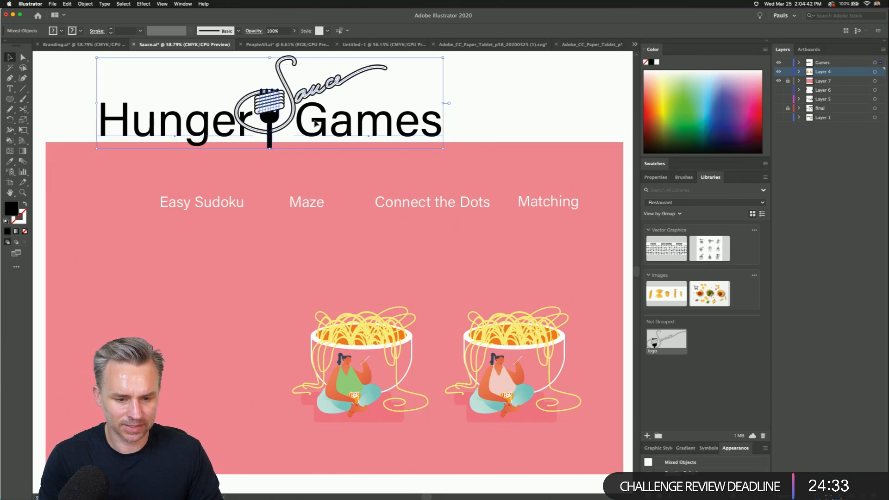
pyautogui.moveTo(225, 125); pyautogui.dragTo(308, 123)
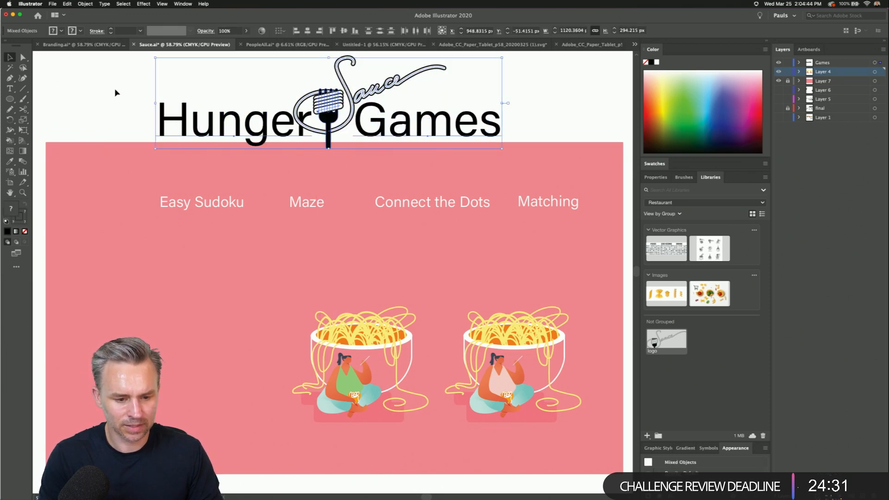
pyautogui.click(115, 88)
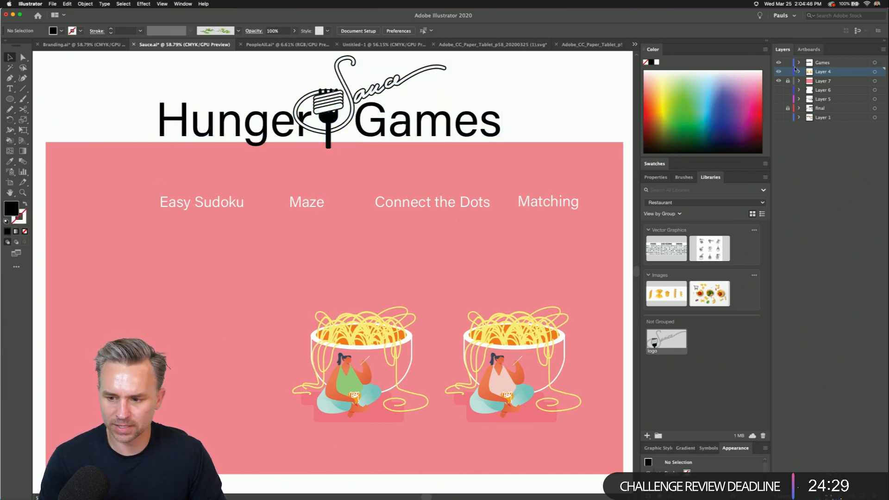
# - Hide Layer 4 with the pasta bowl illustrations and add a new layer above it
pyautogui.click(780, 72)
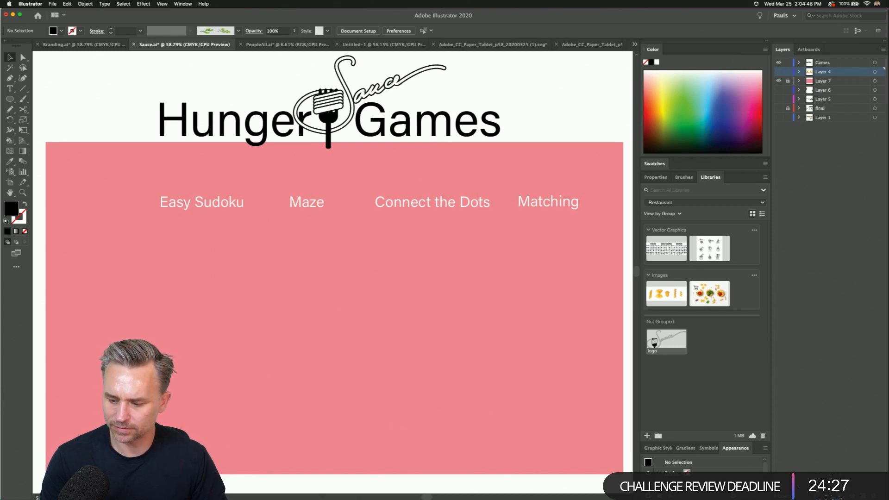
pyautogui.press('super+l')
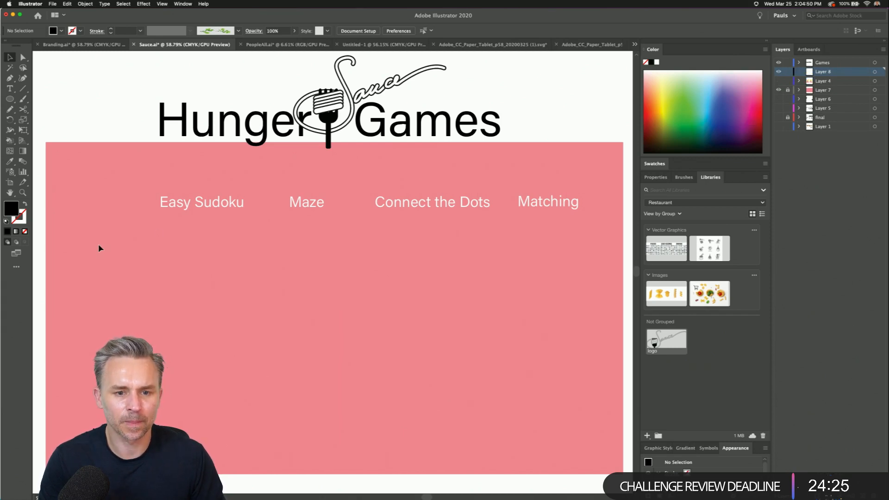
# - Duplicate the Easy Sudoku label to its left and reword the copy as "Word Scramble"
pyautogui.moveTo(222, 207); pyautogui.dragTo(121, 209)
pyautogui.tripleClick(100, 207)
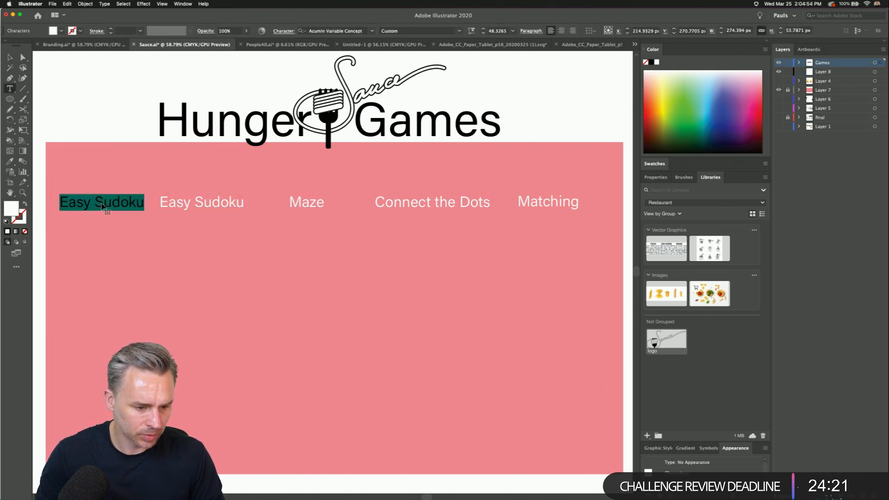
pyautogui.write('We')
pyautogui.press('BackSpace')
pyautogui.press('BackSpace')
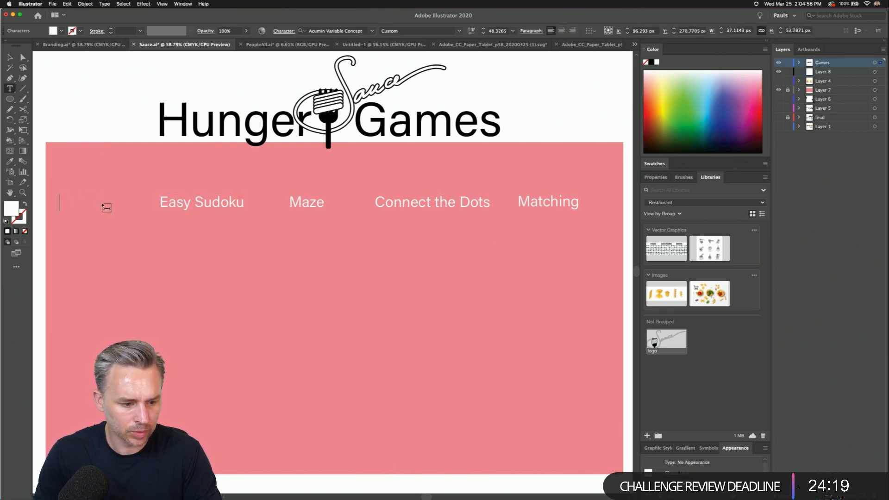
pyautogui.write('Word Scramble')
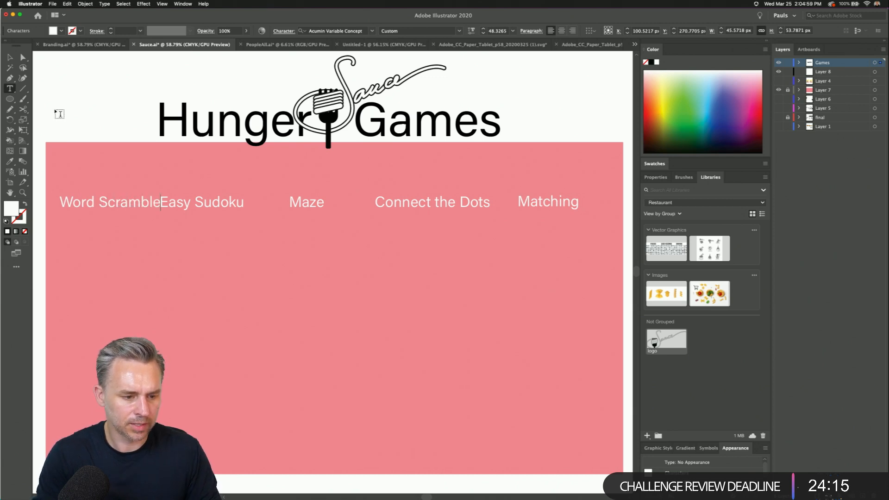
pyautogui.click(10, 57)
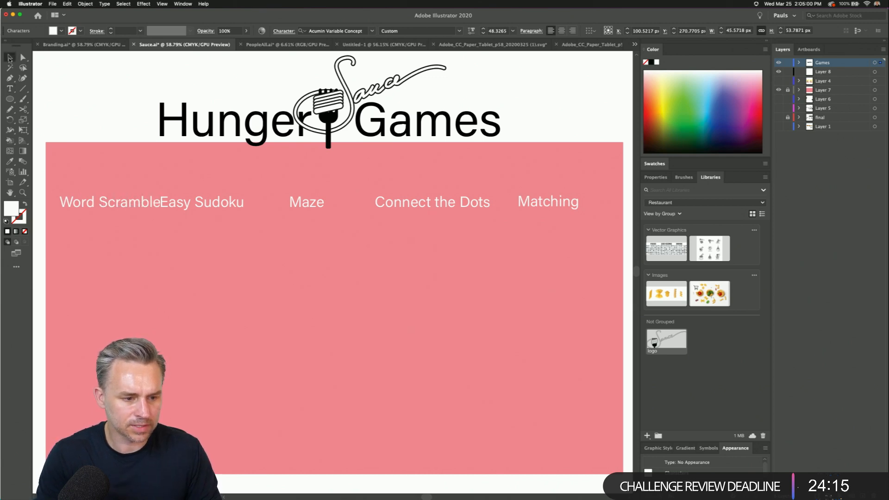
# - Move the Easy Sudoku and Maze labels to the right to space out the row after Word Scramble
pyautogui.click(169, 202)
pyautogui.moveTo(175, 206); pyautogui.dragTo(206, 209)
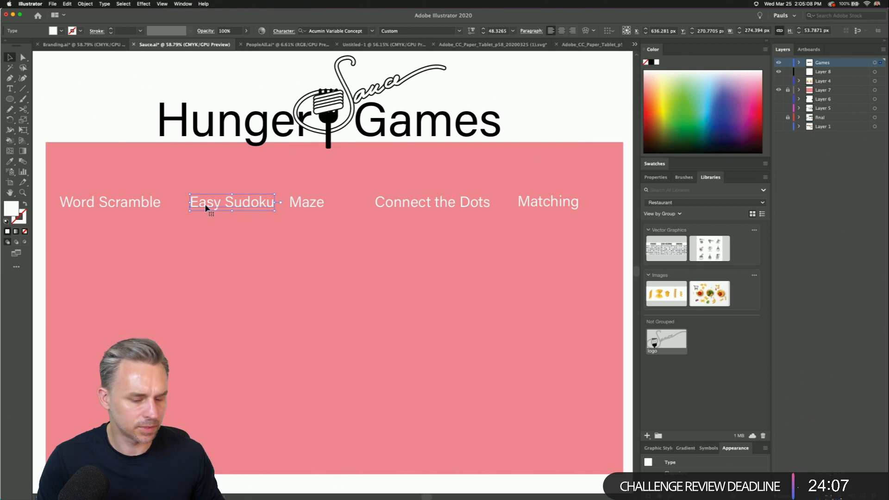
pyautogui.click(307, 202)
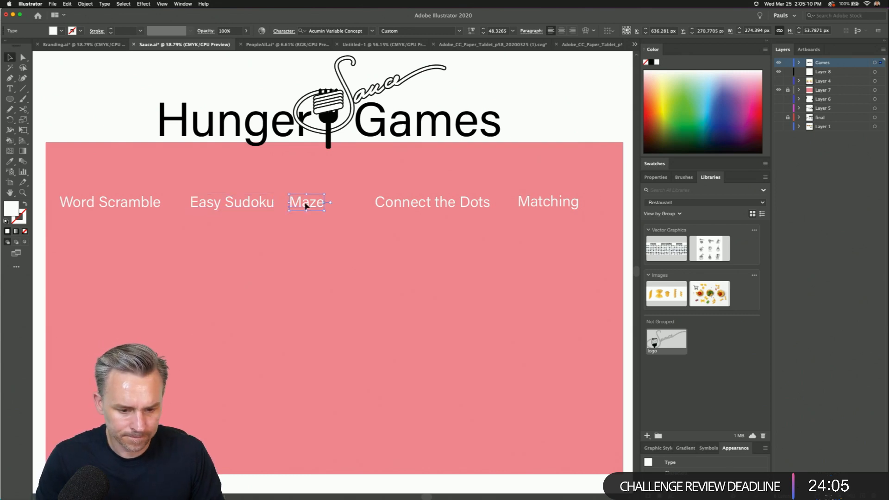
pyautogui.moveTo(298, 204); pyautogui.dragTo(315, 204)
pyautogui.click(236, 268)
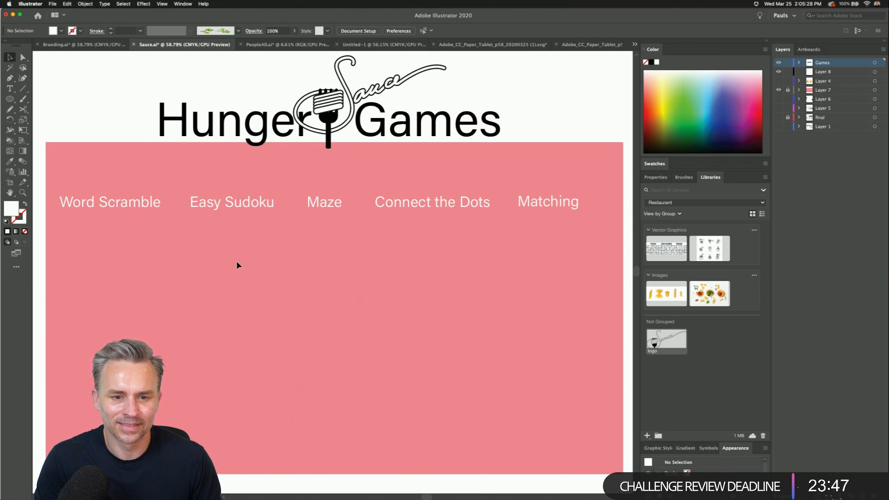
# - Shift the Matching label slightly left and place a copy below the row of labels, reworded as "Coloring"
pyautogui.click(526, 205)
pyautogui.moveTo(525, 206); pyautogui.dragTo(296, 272)
pyautogui.doubleClick(297, 272)
pyautogui.write('Pa')
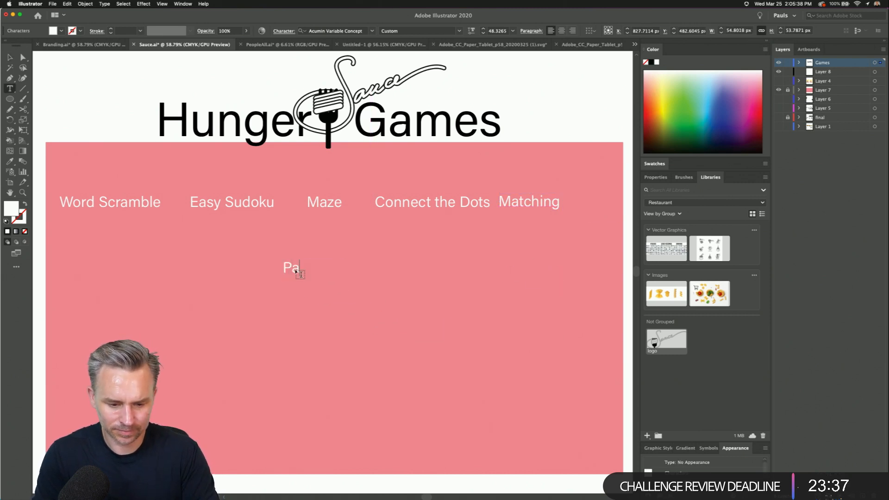
pyautogui.press('BackSpace')
pyautogui.press('BackSpace')
pyautogui.write('C')
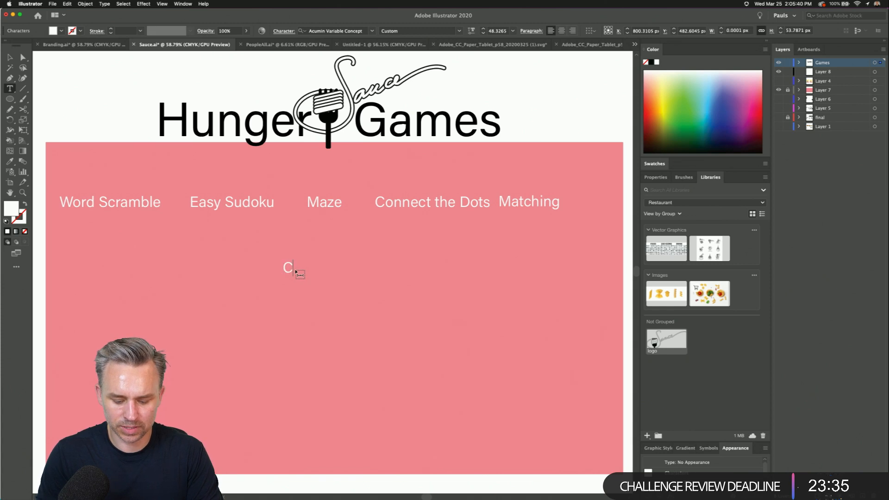
pyautogui.write('oloring')
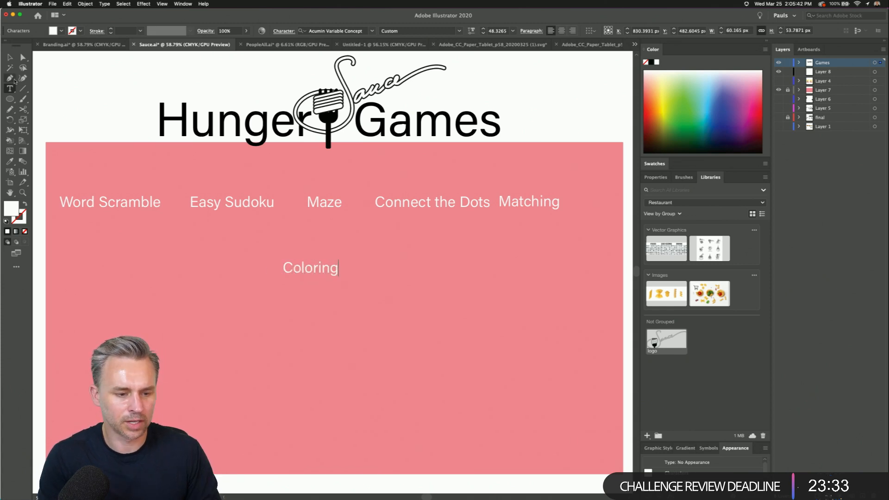
pyautogui.click(8, 59)
pyautogui.click(195, 268)
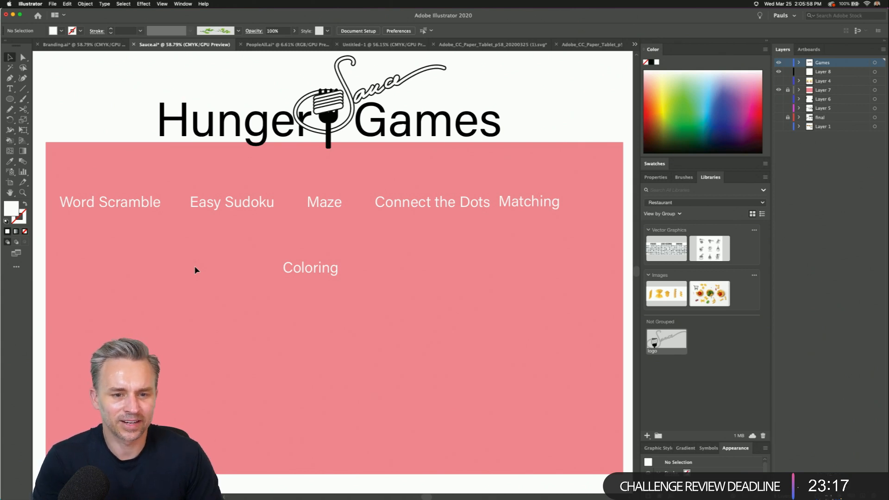
# - Move the Coloring label up and left, then duplicate it to the right and reword the copy as "Learning Games (soc dist)"
pyautogui.moveTo(283, 260); pyautogui.dragTo(356, 272)
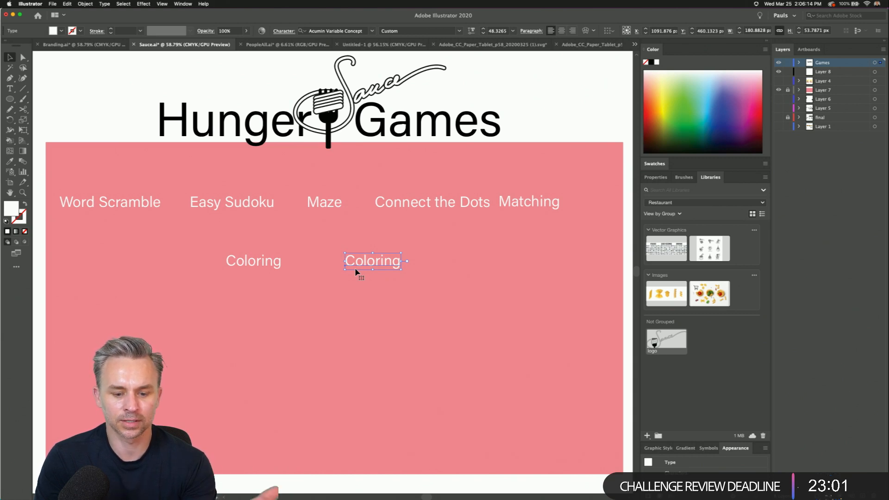
pyautogui.doubleClick(358, 265)
pyautogui.doubleClick(358, 263)
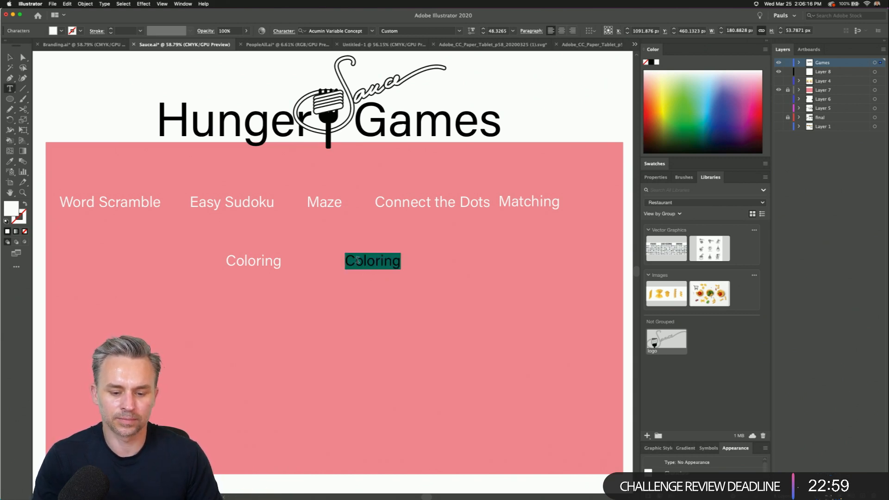
pyautogui.write('Learning Games')
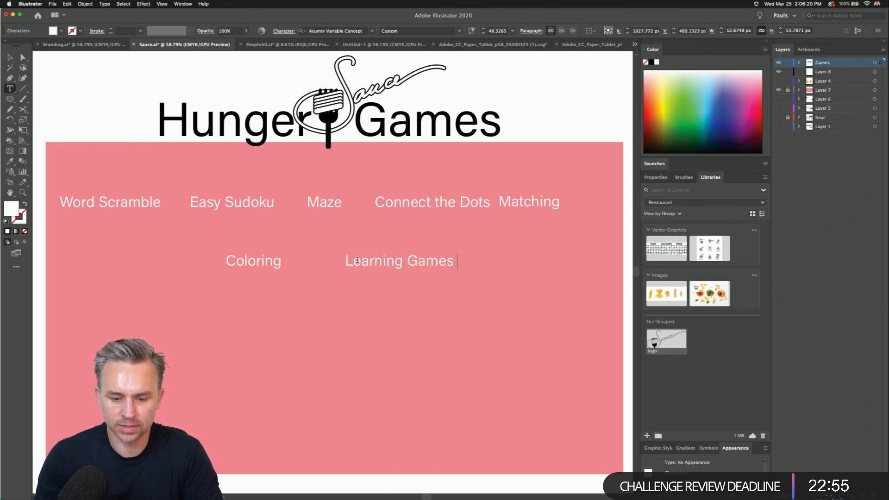
pyautogui.write(' (soc')
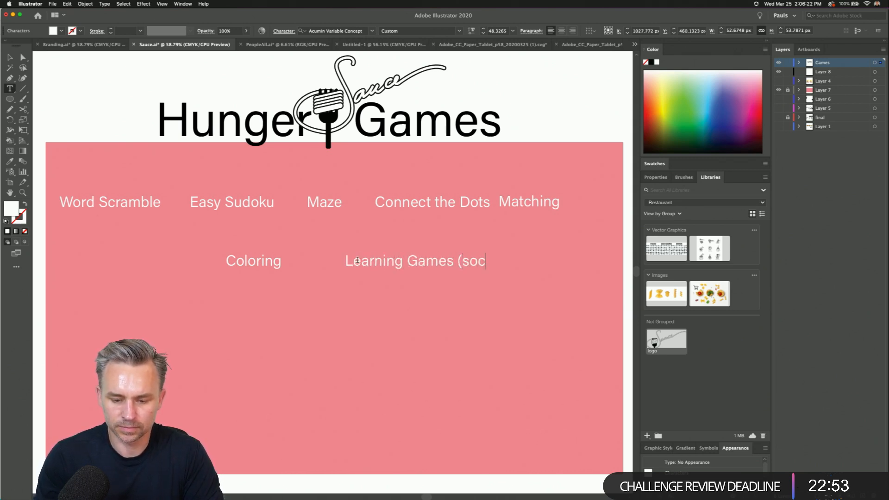
pyautogui.write(' dist')
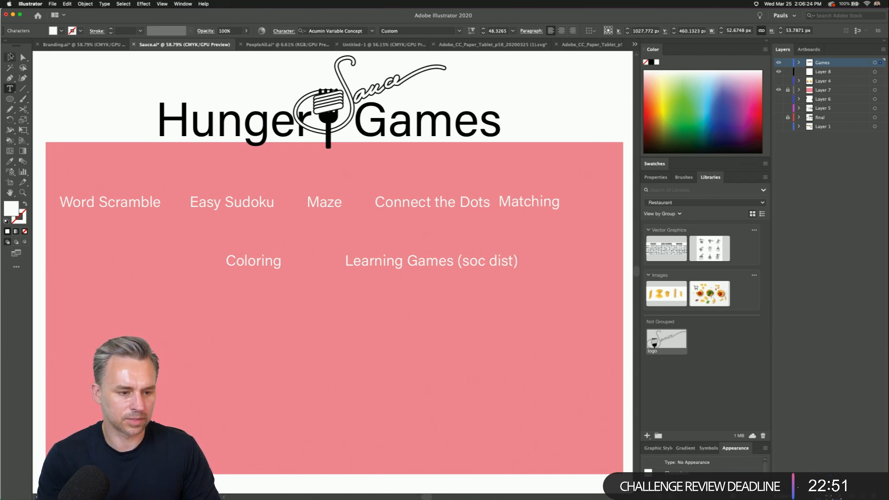
pyautogui.click(10, 57)
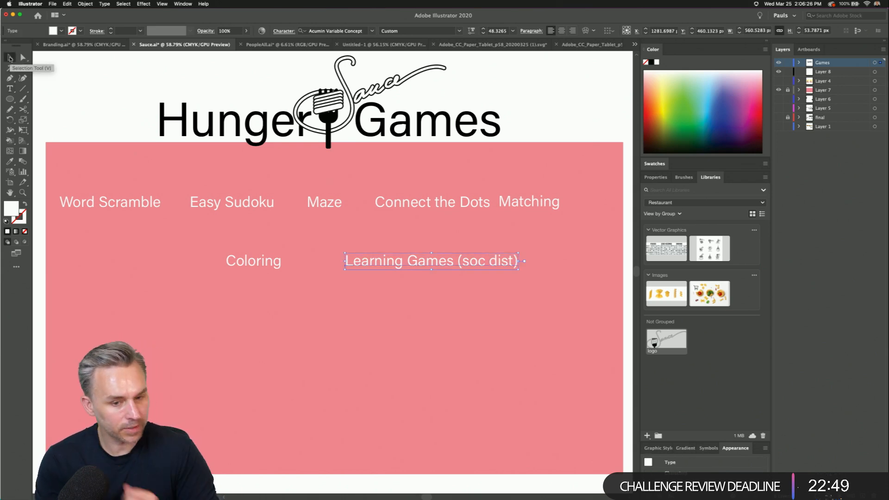
# - Duplicate the Coloring label to its left and reword the copy as "Puzzles"
pyautogui.moveTo(253, 267); pyautogui.dragTo(130, 266)
pyautogui.doubleClick(130, 264)
pyautogui.write('Pu')
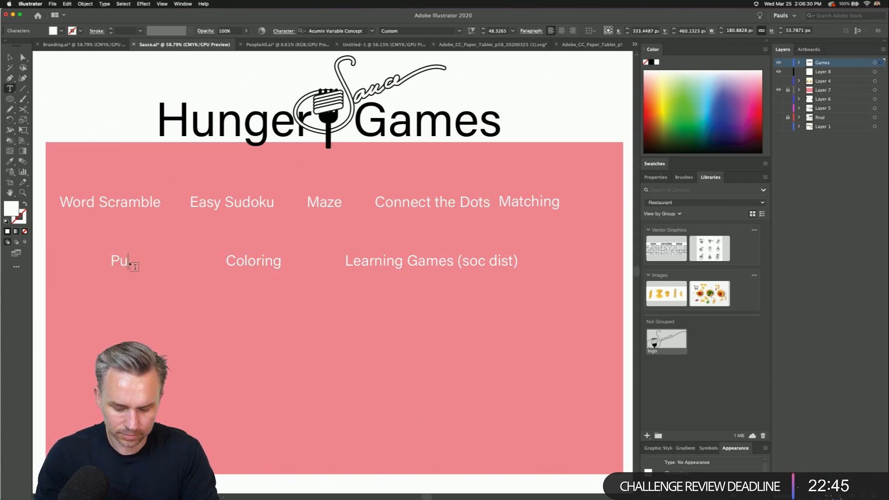
pyautogui.write('zzles')
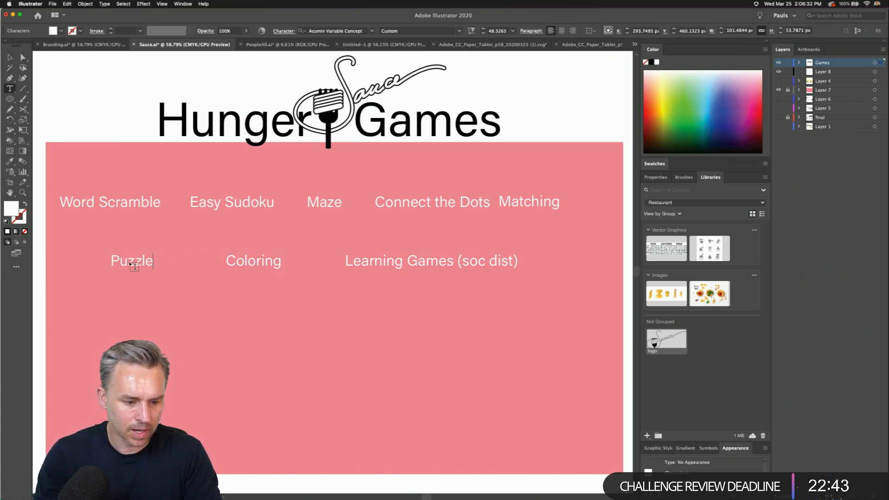
pyautogui.click(9, 57)
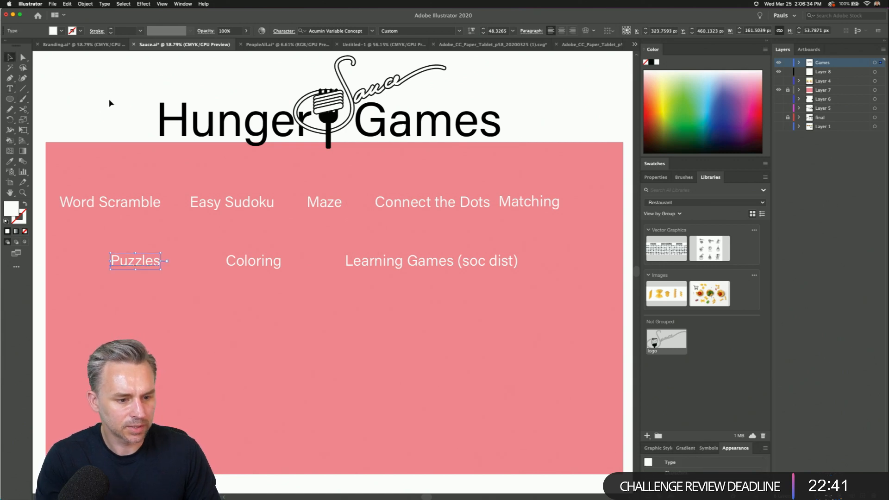
pyautogui.click(110, 103)
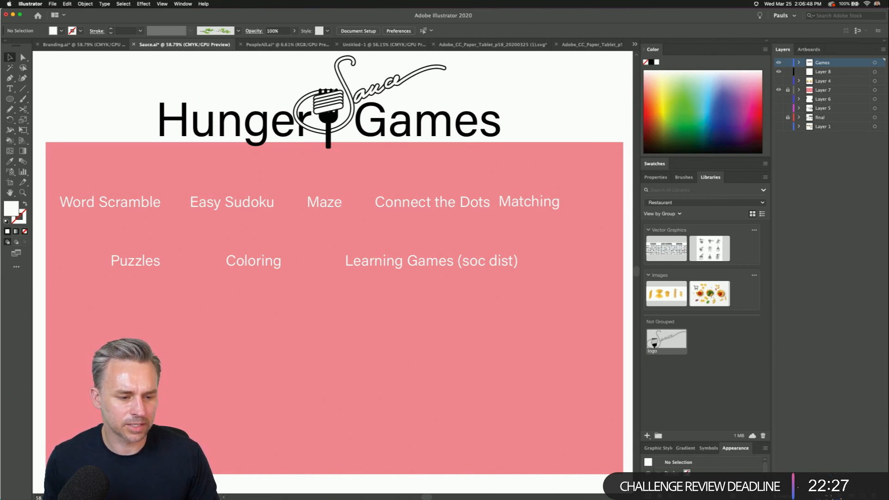
# - Switch to Adobe Dimension and display the Starter Assets instead of the Restaurant library
pyautogui.moveTo(223, 499)
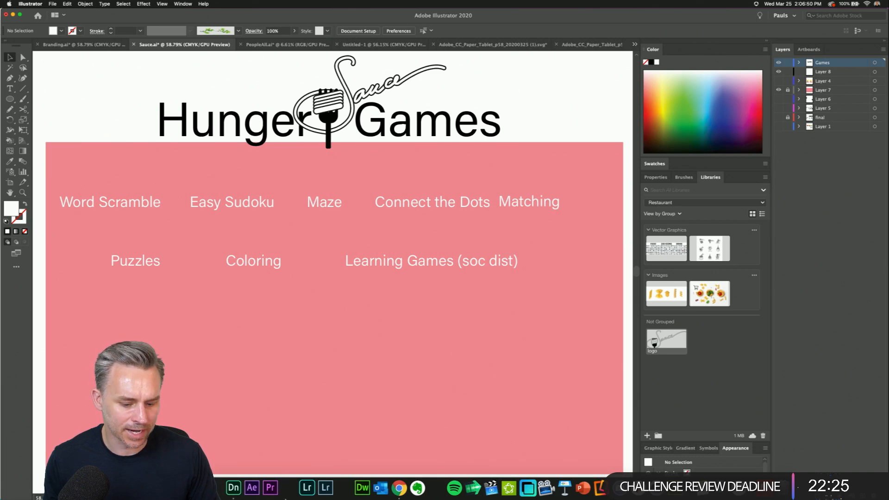
pyautogui.click(233, 488)
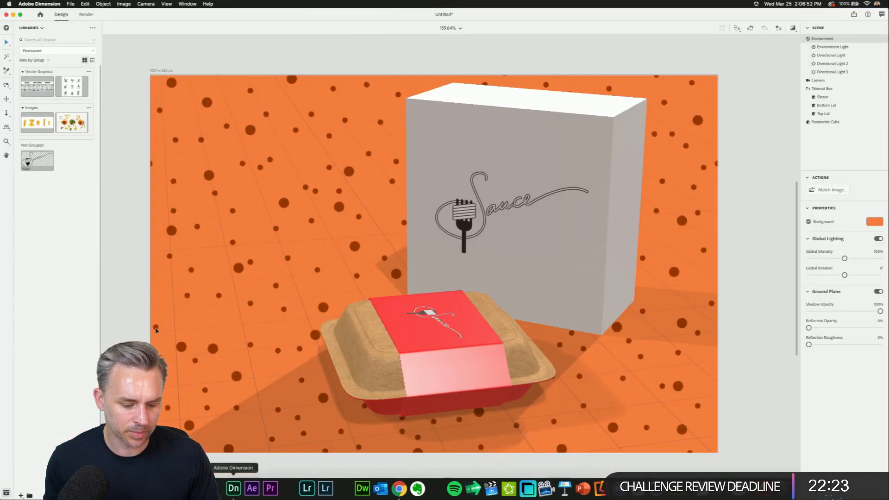
pyautogui.click(36, 54)
pyautogui.click(35, 38)
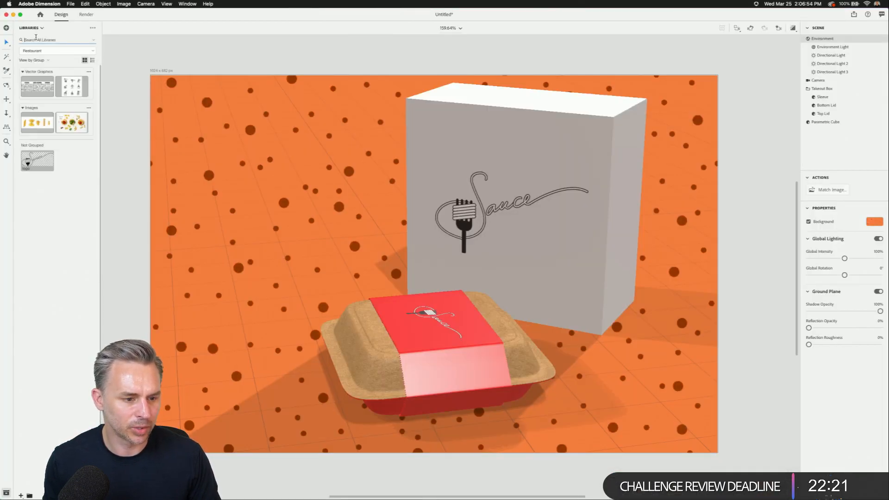
pyautogui.click(27, 31)
pyautogui.click(28, 42)
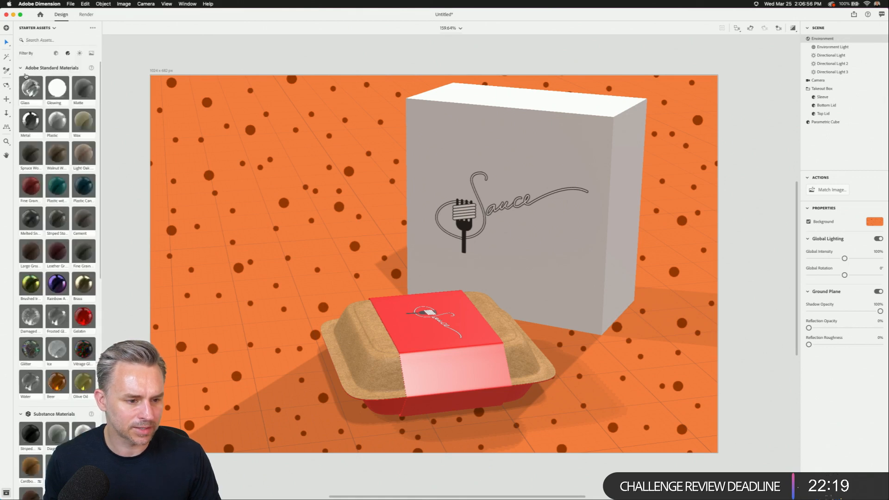
# - Filter the Starter Assets to models only and browse the available packaging and product models
pyautogui.click(56, 53)
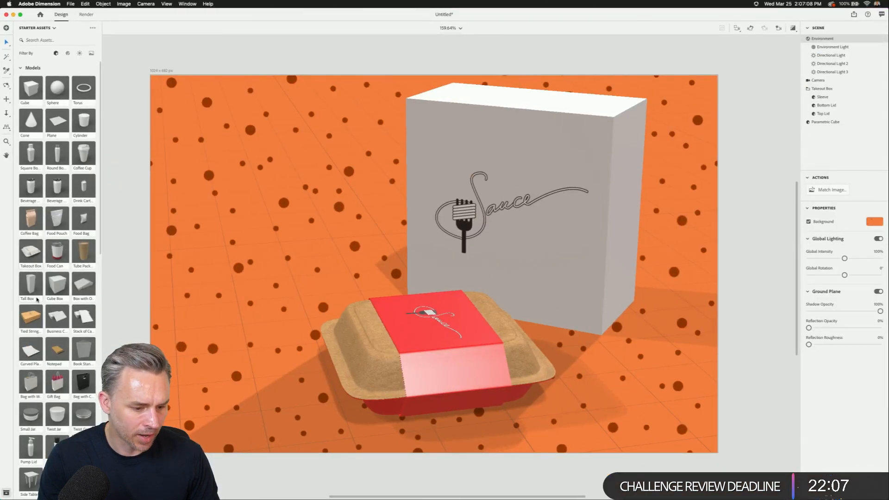
pyautogui.scroll(-5, 37, 300)
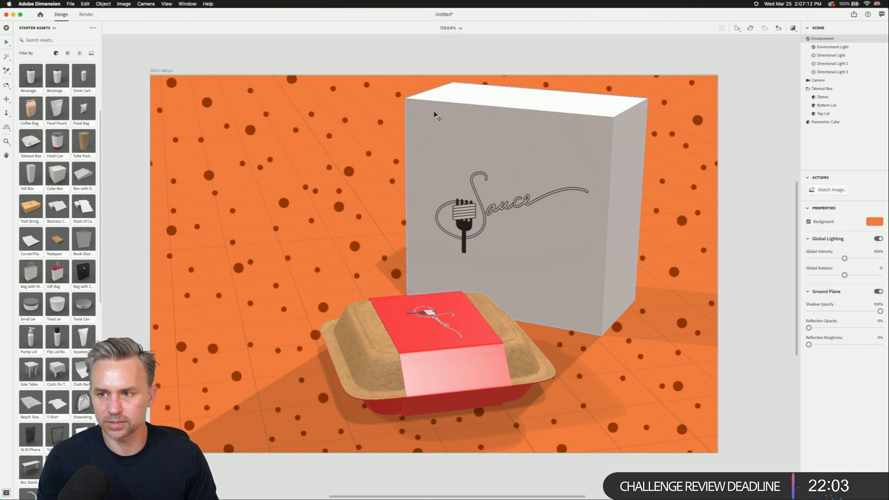
# - Switch to Adobe Illustrator and move the Puzzles, Coloring and Learning Games labels up, closer to the first row of labels
pyautogui.moveTo(237, 486)
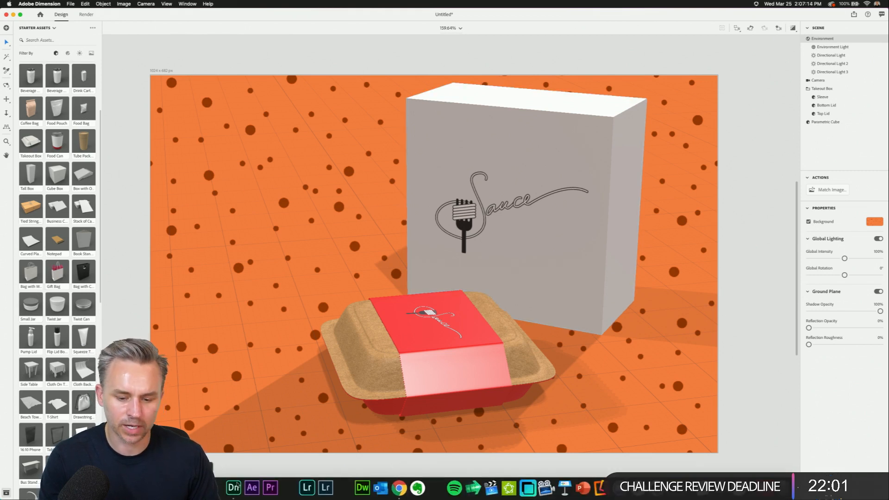
pyautogui.click(178, 488)
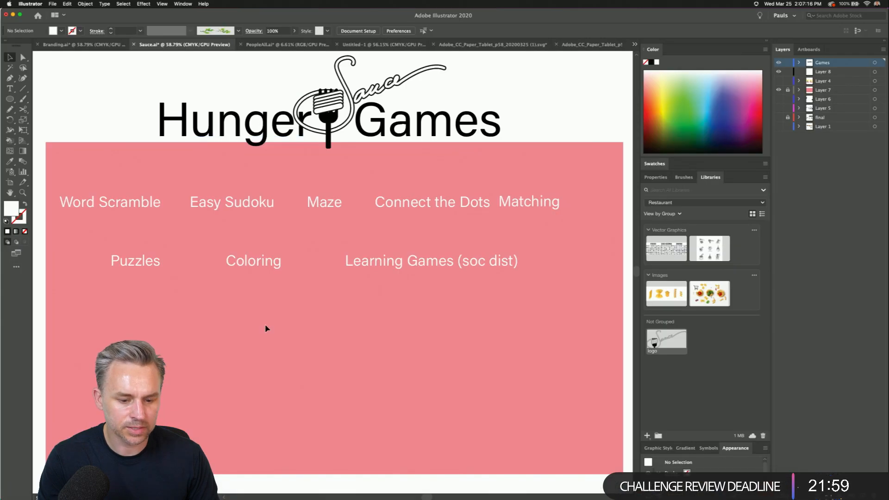
pyautogui.click(402, 262)
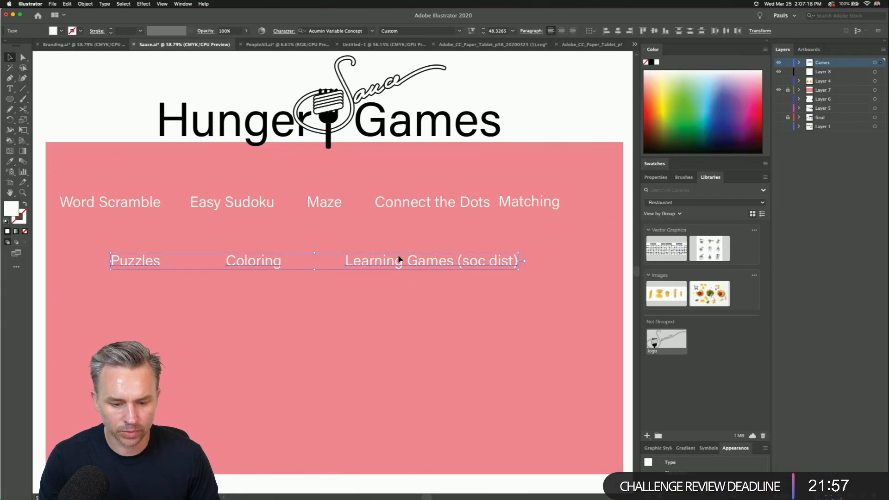
pyautogui.moveTo(400, 259); pyautogui.dragTo(400, 231)
pyautogui.click(294, 346)
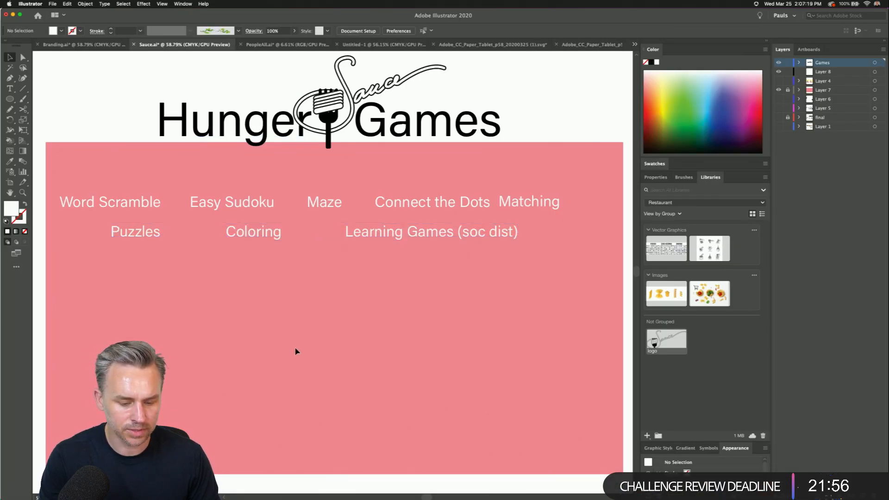
# - Show Layer 4, copy its spaghetti bowl illustration with the woman in green, and hide the layer again
pyautogui.click(834, 81)
pyautogui.click(778, 81)
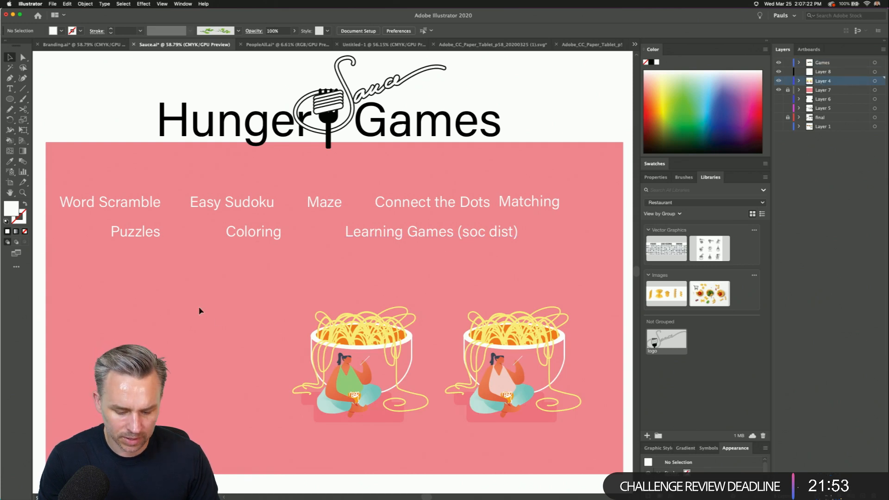
pyautogui.moveTo(428, 440); pyautogui.dragTo(345, 326)
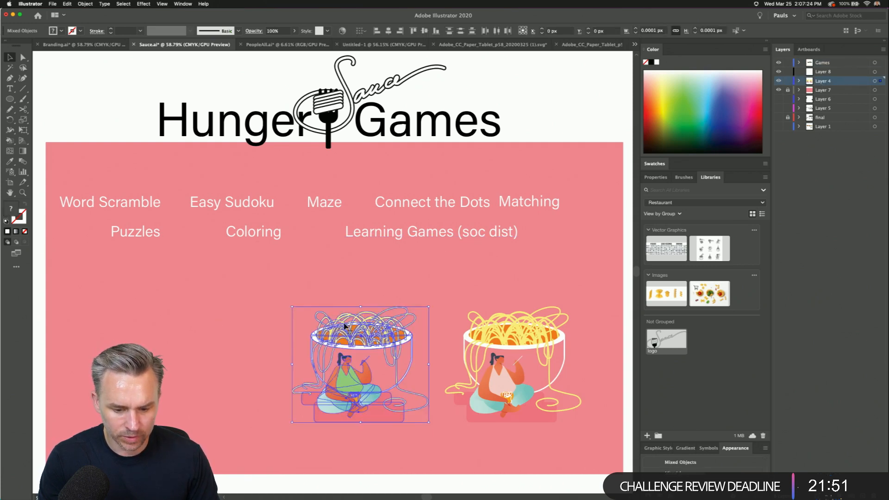
pyautogui.click(194, 329)
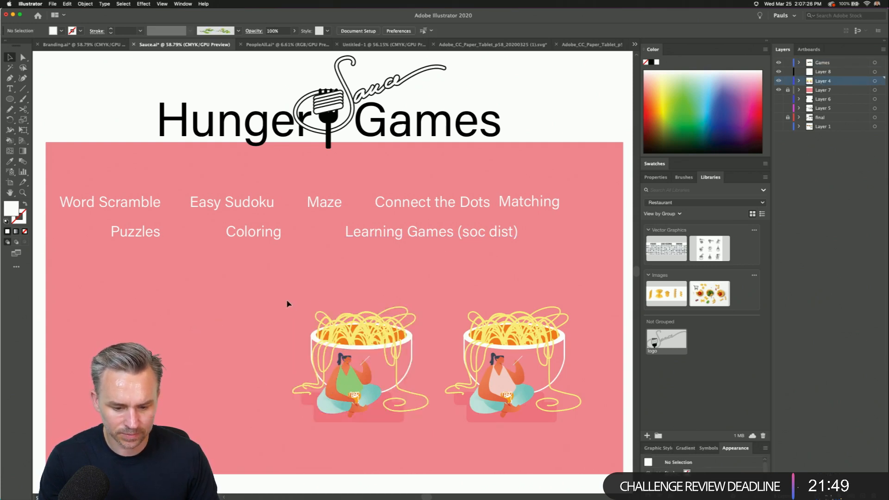
pyautogui.moveTo(424, 422); pyautogui.dragTo(284, 334)
pyautogui.moveTo(353, 354); pyautogui.dragTo(170, 348)
pyautogui.hotkey('ctrl', 'z')
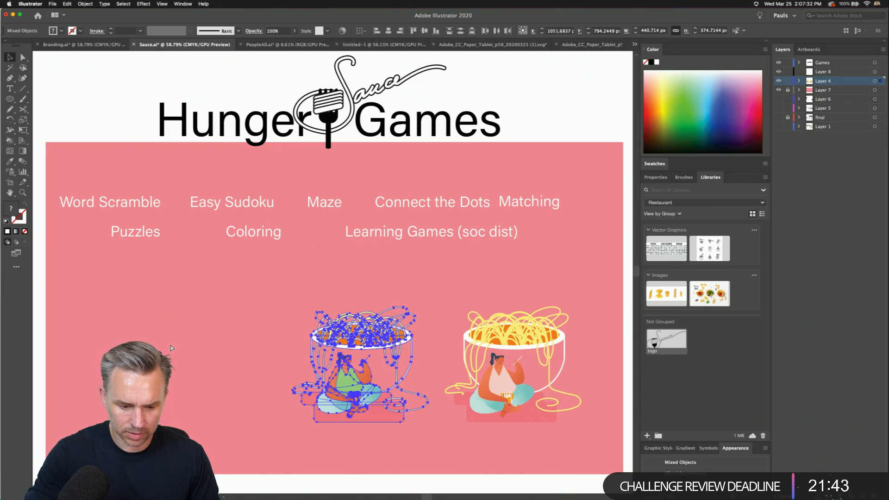
pyautogui.click(779, 81)
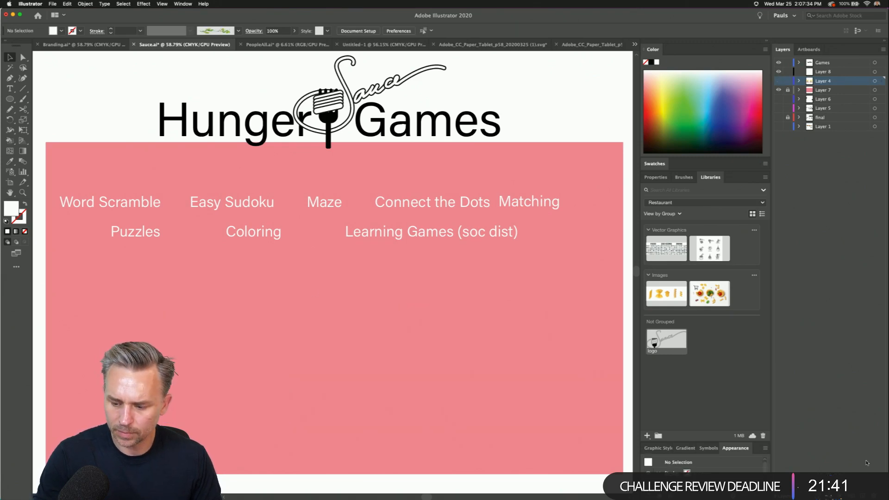
# - Add a new layer and paste the bowl illustration onto it, placing it below the activity labels
pyautogui.click(863, 496)
pyautogui.press('super+v')
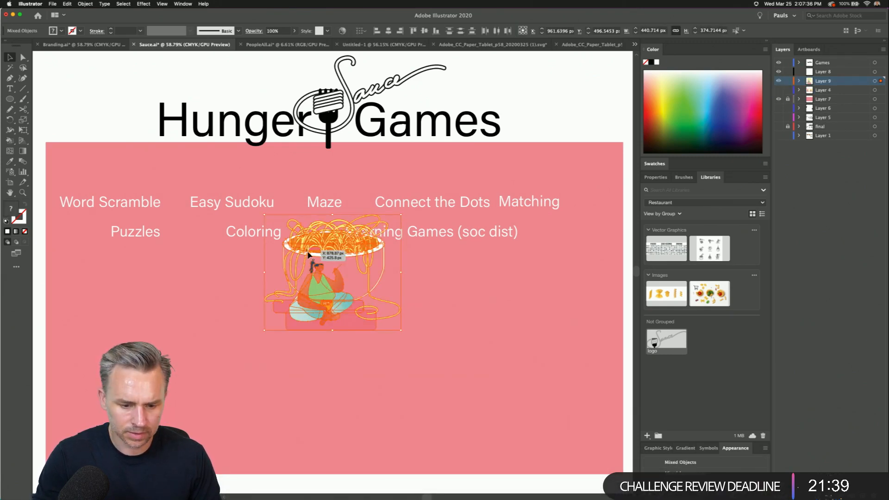
pyautogui.moveTo(309, 254); pyautogui.dragTo(308, 371)
pyautogui.click(277, 321)
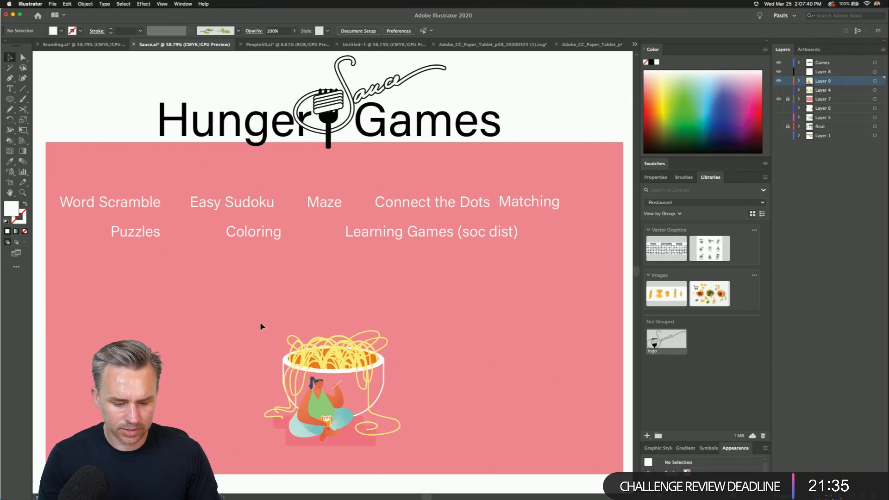
# - Scale the pasted bowl illustration down to about 278 by 237 px near the bottom of the pink area
pyautogui.moveTo(261, 326); pyautogui.dragTo(391, 431)
pyautogui.moveTo(265, 330); pyautogui.dragTo(286, 375)
pyautogui.moveTo(347, 392); pyautogui.dragTo(320, 390)
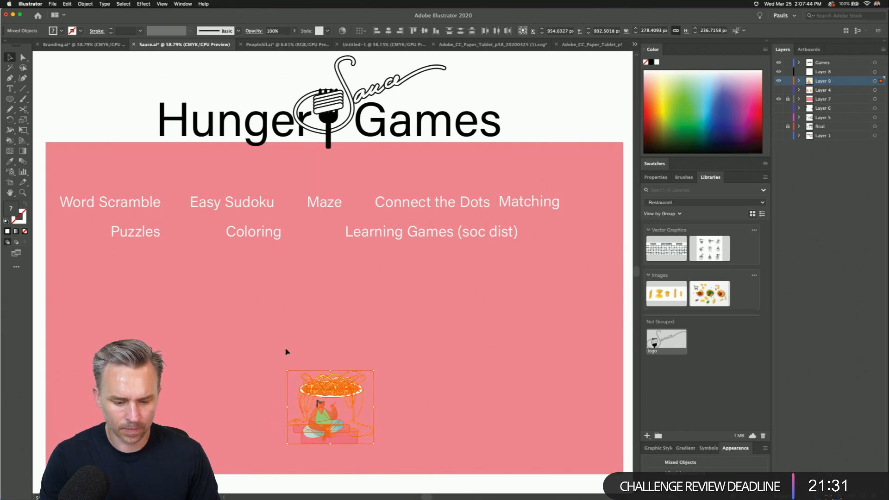
pyautogui.click(286, 352)
# - Create a filled rectangular grid with 60 horizontal and 60 vertical dividers beside the bowl illustration
pyautogui.press('super+equal')
pyautogui.press('super+equal')
pyautogui.moveTo(283, 366); pyautogui.dragTo(326, 266)
pyautogui.click(23, 89)
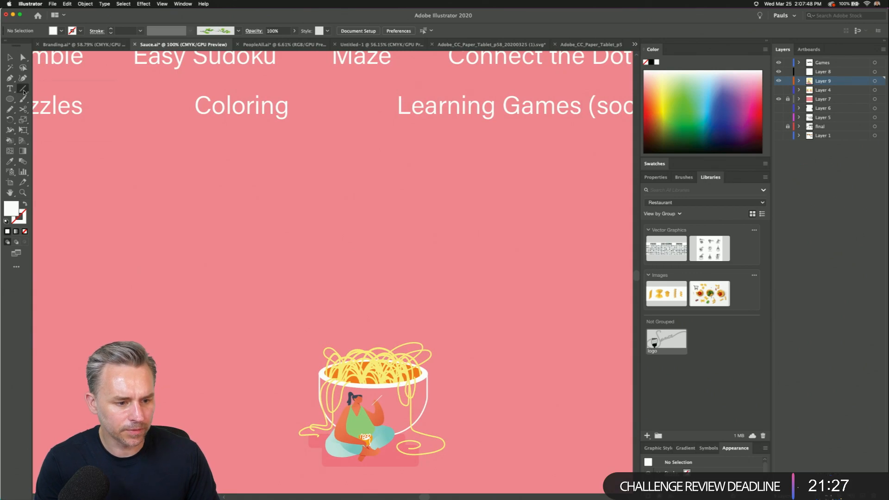
pyautogui.click(24, 92)
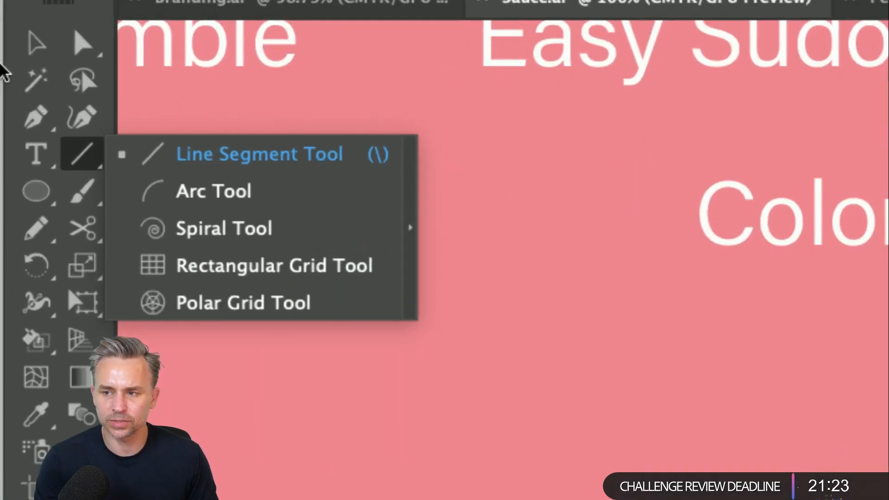
pyautogui.click(201, 278)
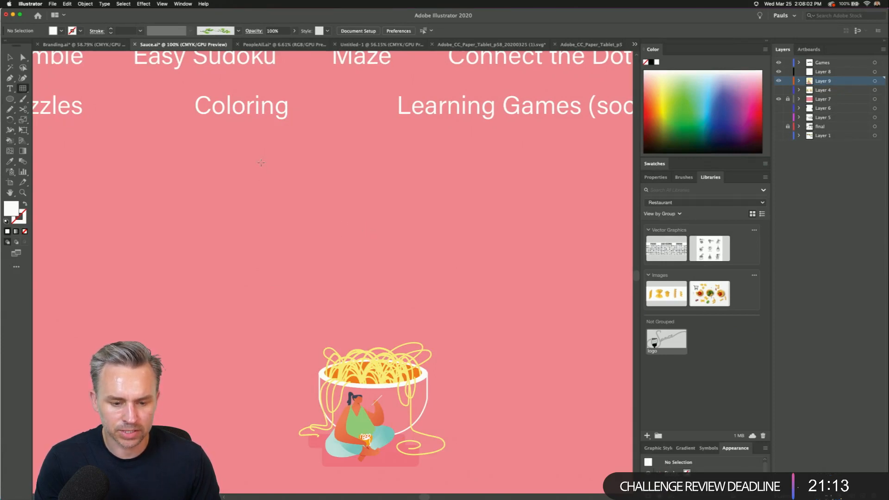
pyautogui.click(363, 235)
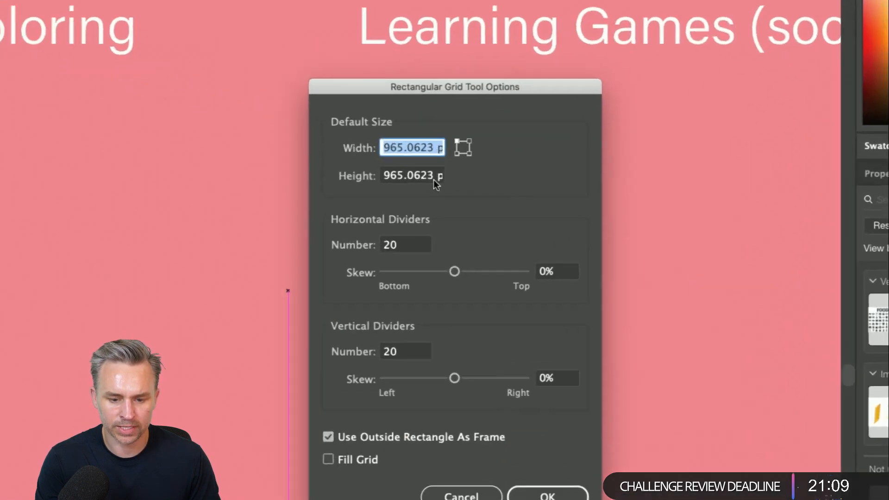
pyautogui.click(412, 240)
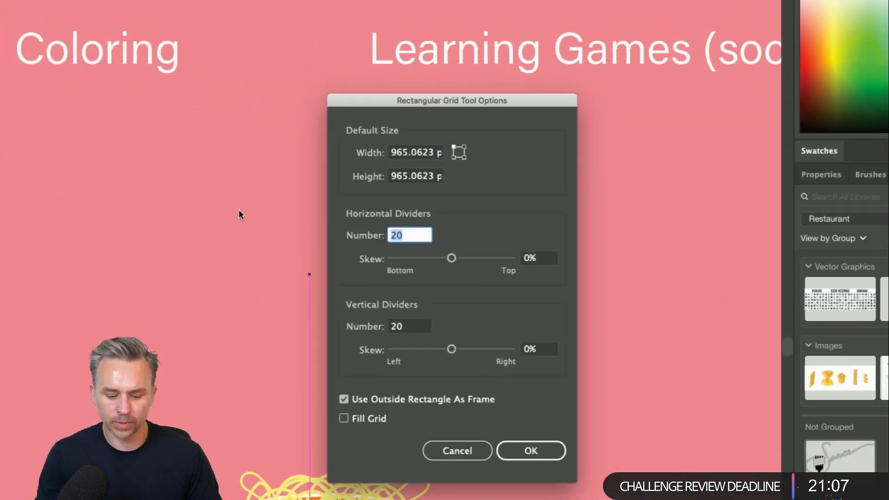
pyautogui.write('60')
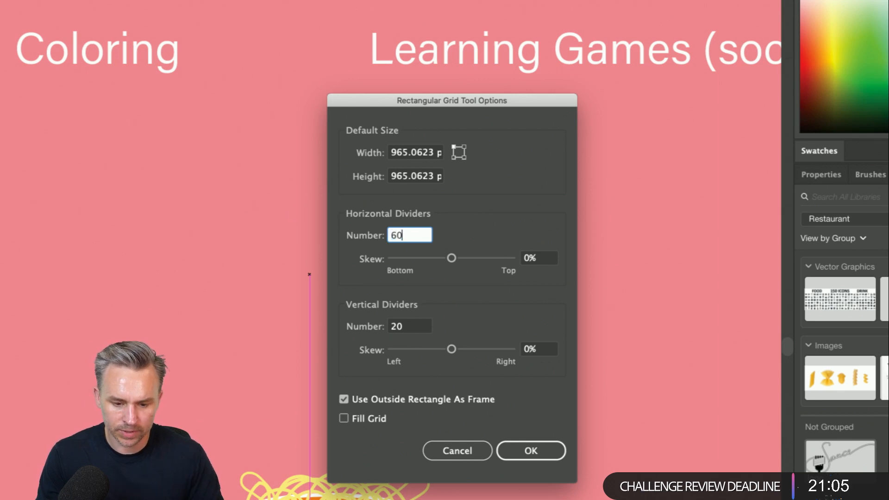
pyautogui.click(410, 328)
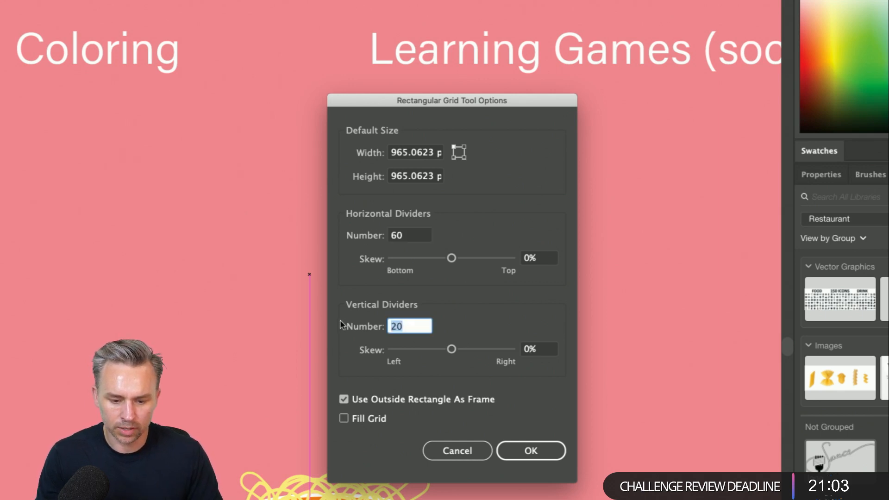
pyautogui.write('6')
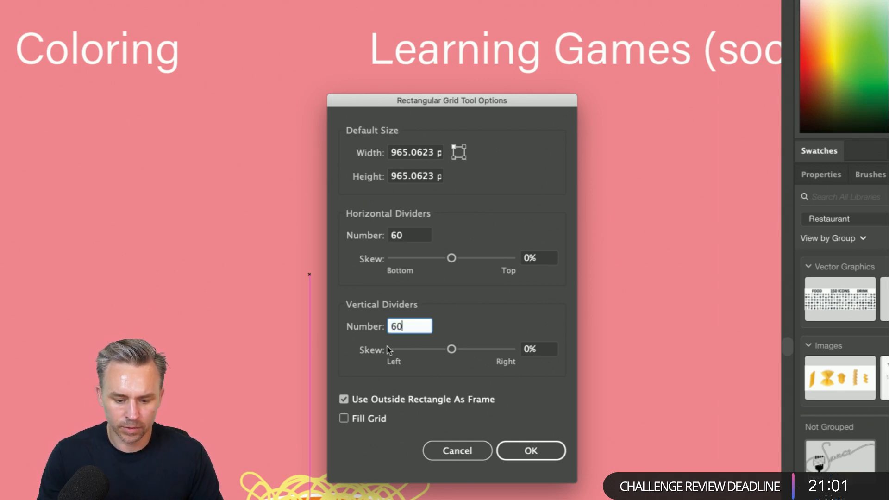
pyautogui.click(343, 419)
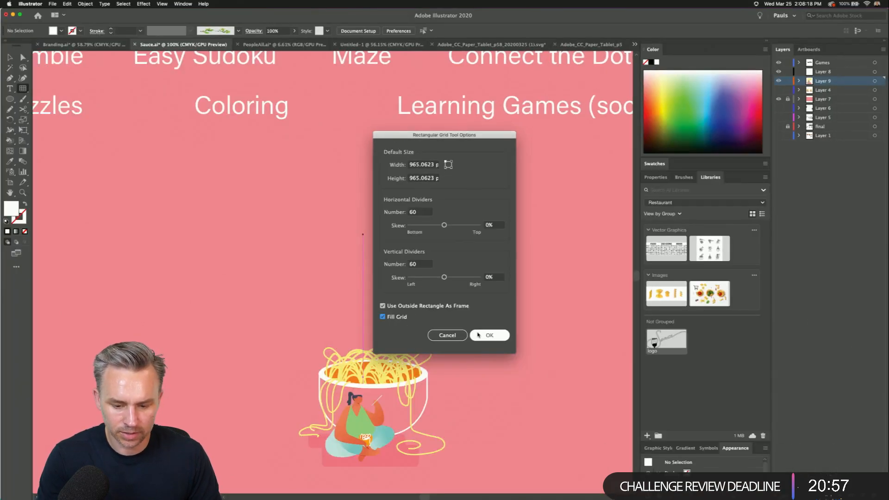
pyautogui.click(500, 445)
# - Scale the grid down to about 583 px square, centre it below the labels, and delete it
pyautogui.click(9, 56)
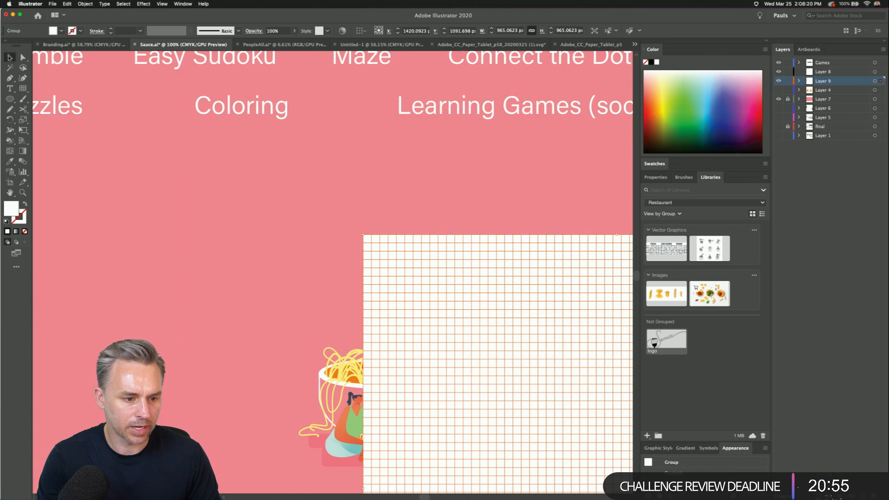
pyautogui.moveTo(409, 272); pyautogui.dragTo(180, 150)
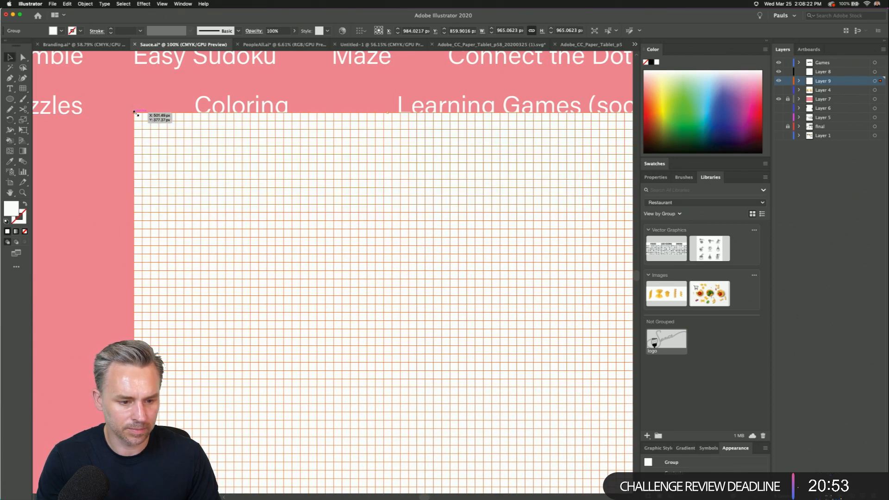
pyautogui.moveTo(134, 113); pyautogui.dragTo(335, 313)
pyautogui.moveTo(452, 347); pyautogui.dragTo(287, 207)
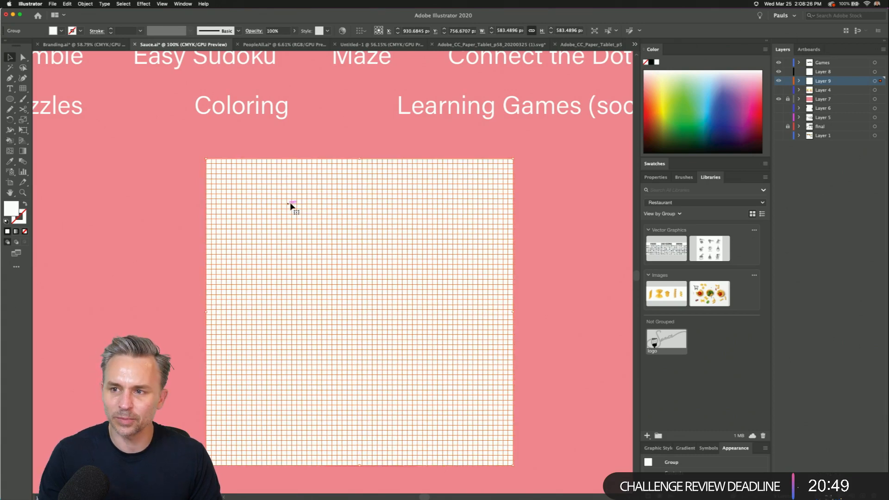
pyautogui.press('Delete')
# - Create another filled rectangular grid with 20 horizontal and 20 vertical dividers below the activity labels
pyautogui.press('\\')
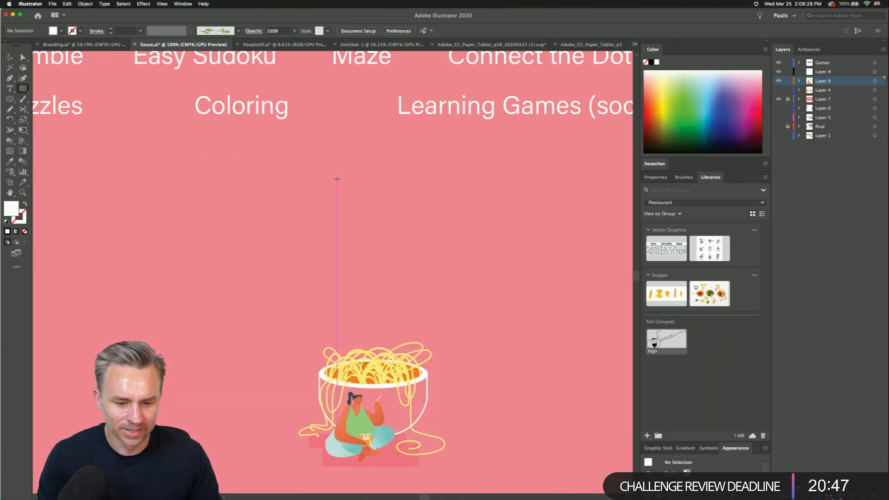
pyautogui.click(337, 178)
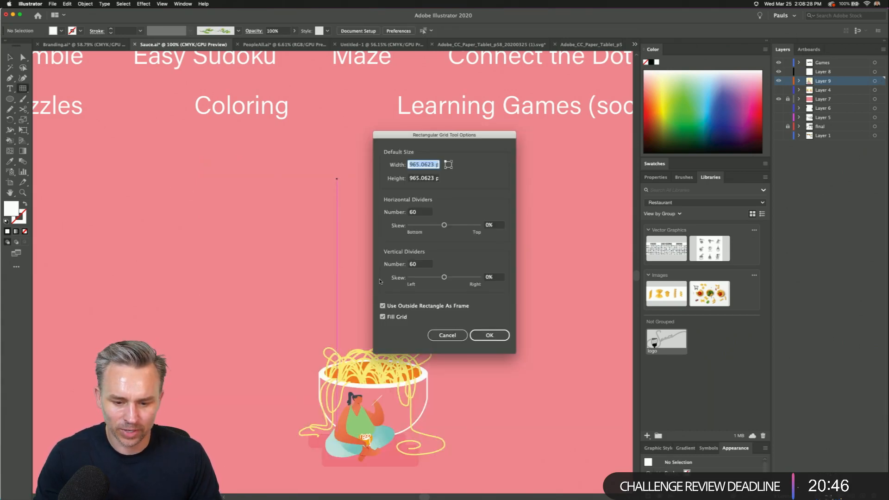
pyautogui.doubleClick(419, 212)
pyautogui.write('20')
pyautogui.press('Tab')
pyautogui.press('Tab')
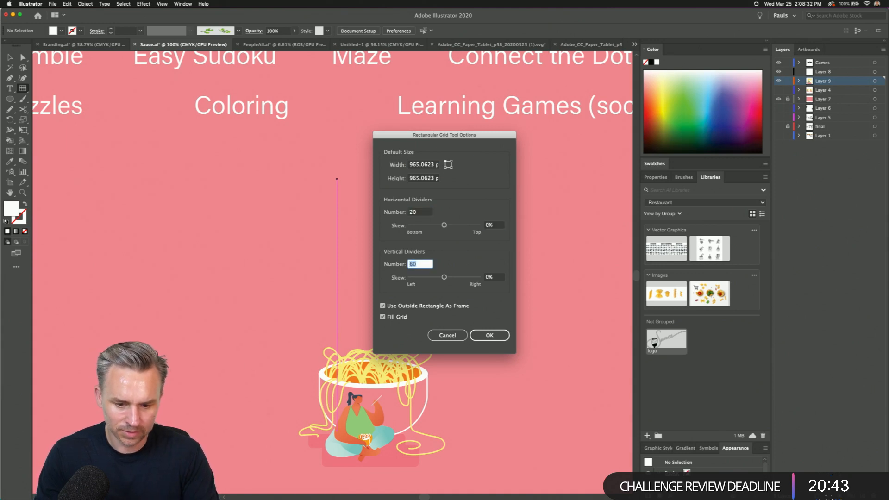
pyautogui.write('20')
pyautogui.press('Return')
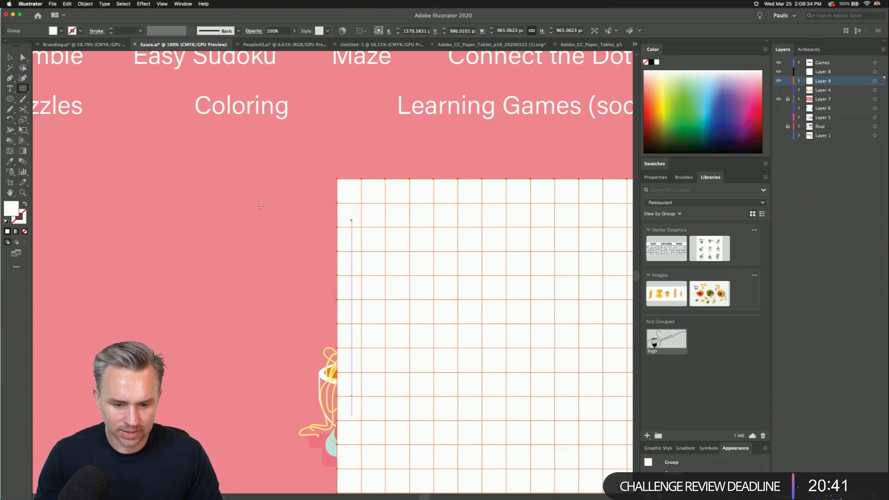
# - Move the 20-divider grid left and slightly up below the labels, and ungroup it
pyautogui.press('v')
pyautogui.moveTo(358, 212); pyautogui.dragTo(164, 199)
pyautogui.rightClick(165, 198)
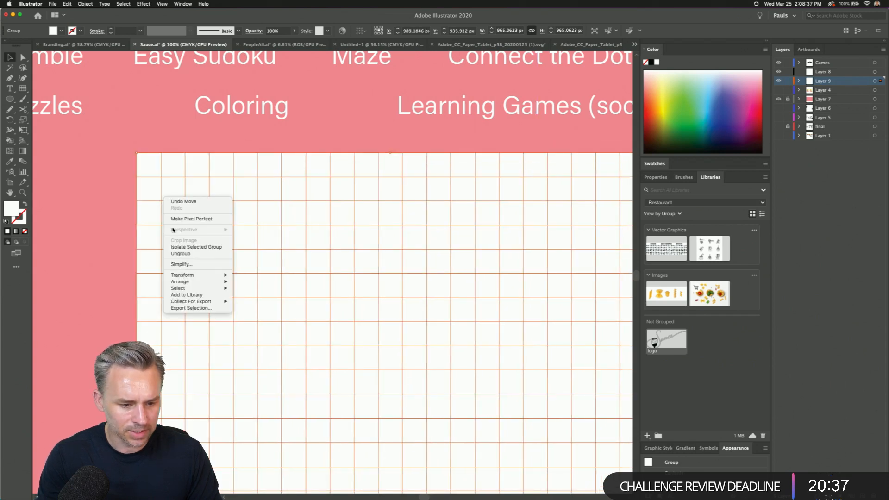
pyautogui.click(179, 253)
pyautogui.click(123, 188)
pyautogui.click(144, 174)
pyautogui.click(145, 167)
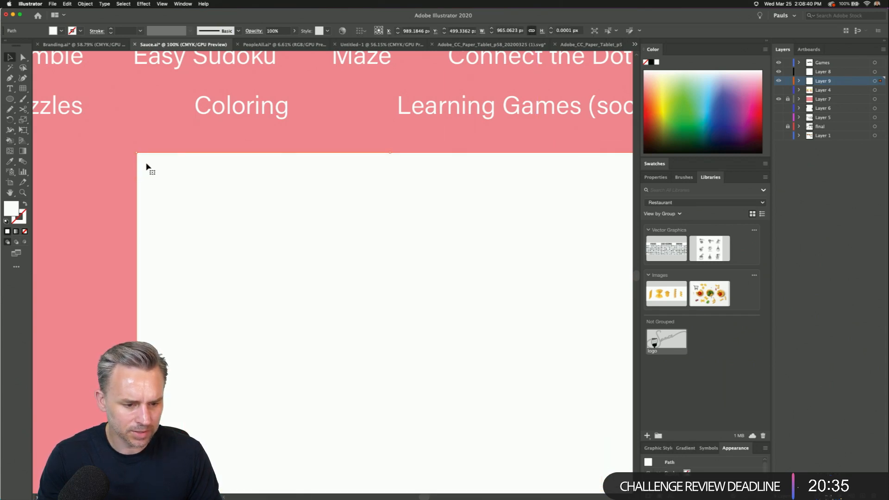
# - Undo the ungrouping, moving and creation of the 20-divider grid, and reactivate the Rectangular Grid Tool
pyautogui.click(117, 141)
pyautogui.press('super+z')
pyautogui.press('super+z')
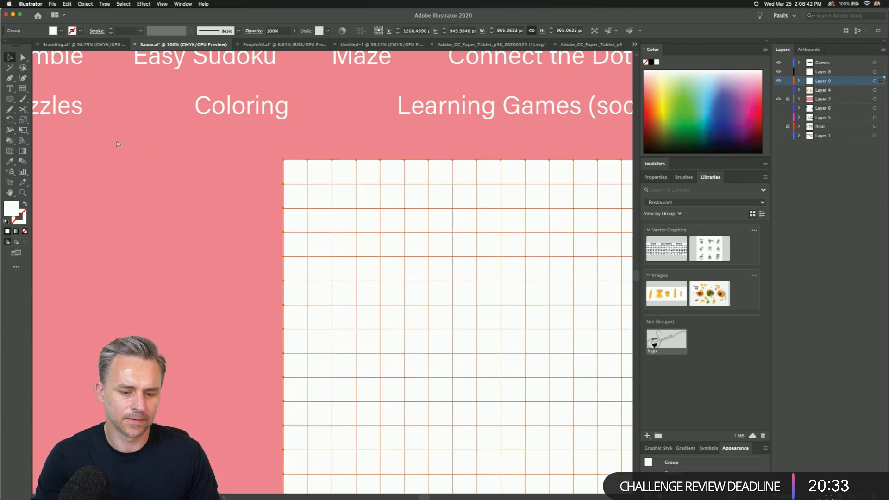
pyautogui.press('super+z')
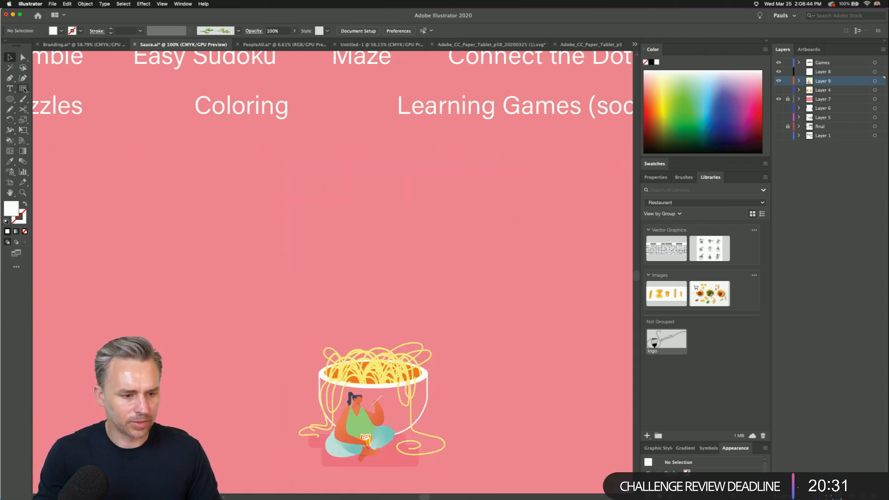
pyautogui.click(23, 88)
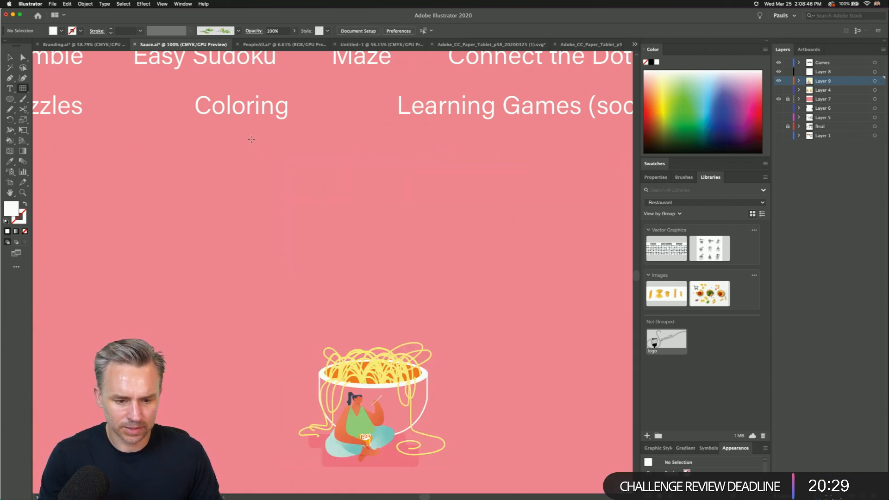
# - Create a filled rectangular grid with 30 horizontal and 30 vertical dividers, 965.0623 px square, below the activity labels
pyautogui.click(400, 181)
pyautogui.doubleClick(418, 214)
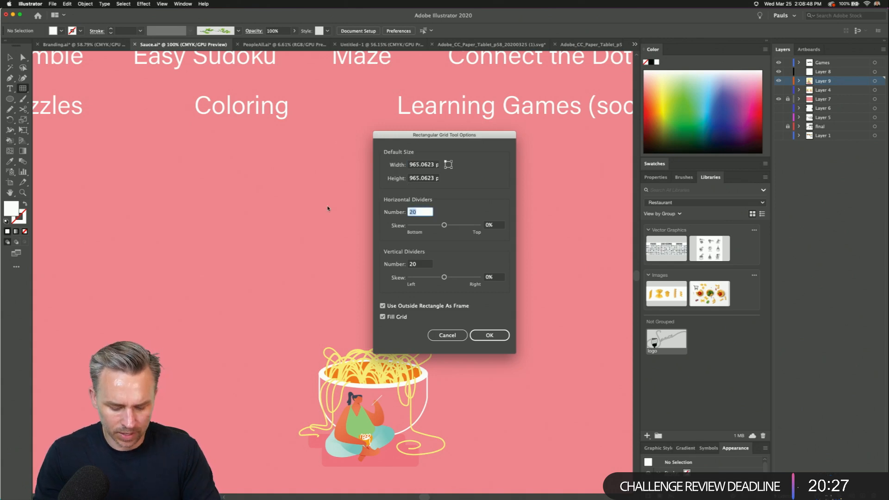
pyautogui.write('30')
pyautogui.press('Tab')
pyautogui.press('Tab')
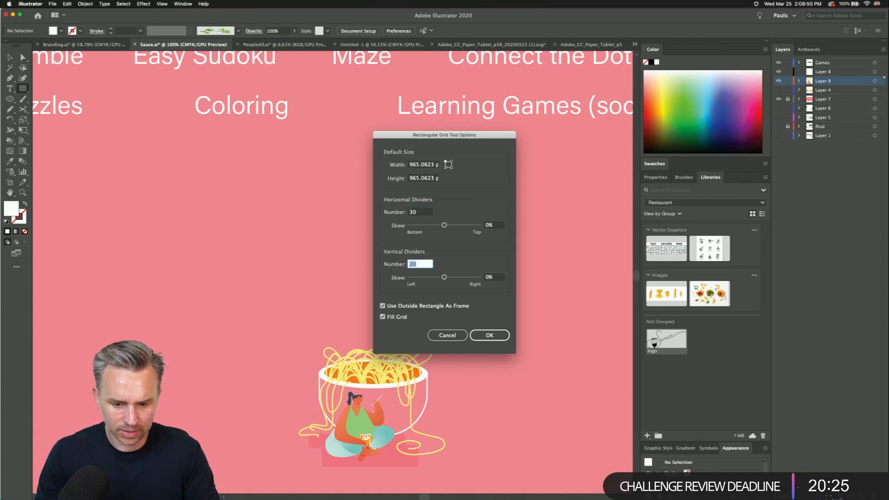
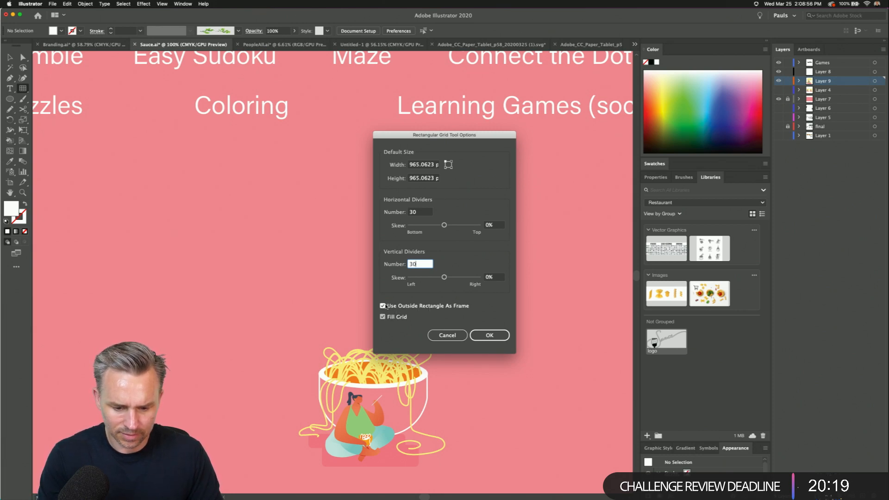
pyautogui.click(489, 335)
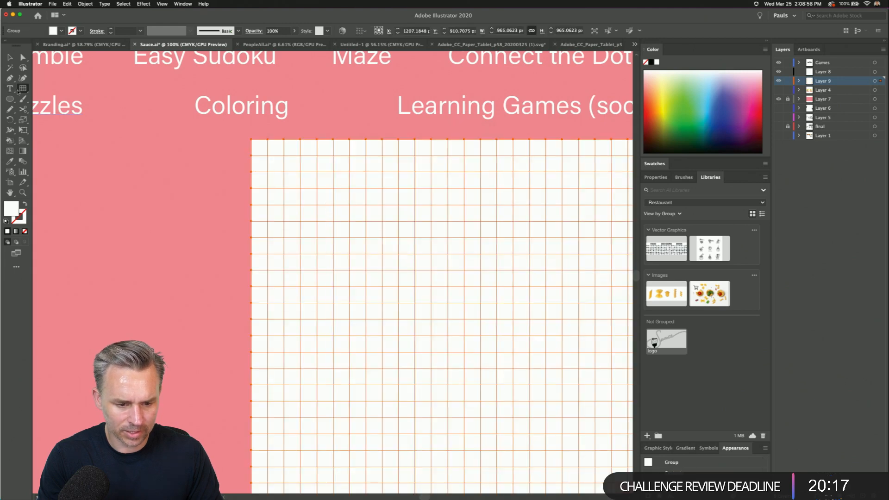
# - Scale the 30-divider grid down to about 447 px square, centre it below the labels, and cut it from the illustration's layer
pyautogui.press('super+minus')
pyautogui.press('super+minus')
pyautogui.moveTo(181, 136); pyautogui.dragTo(246, 182)
pyautogui.press('v')
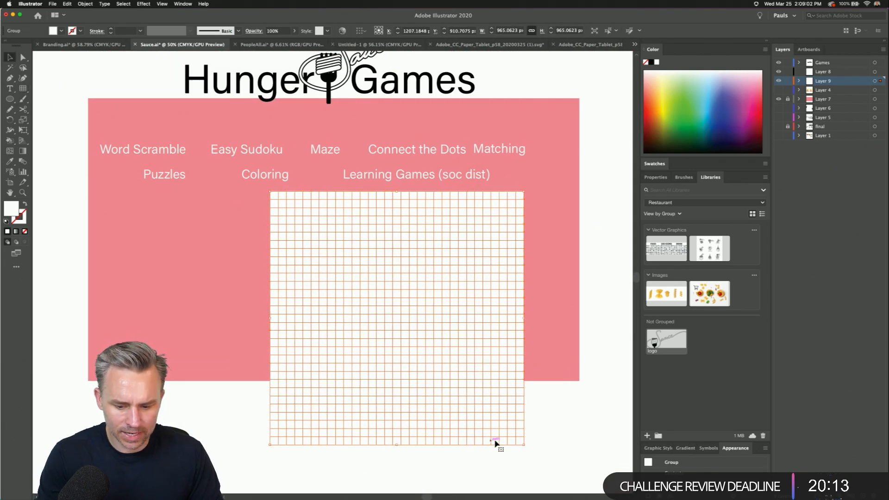
pyautogui.moveTo(525, 446); pyautogui.dragTo(387, 309)
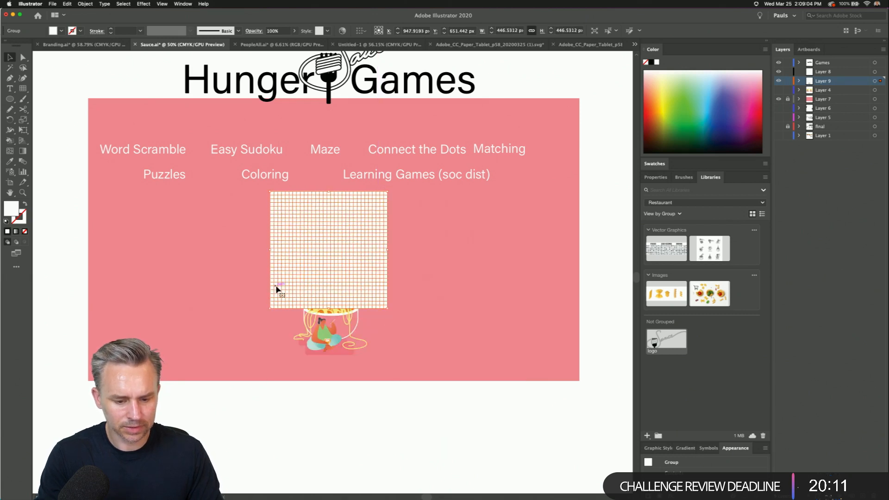
pyautogui.moveTo(289, 275); pyautogui.dragTo(290, 273)
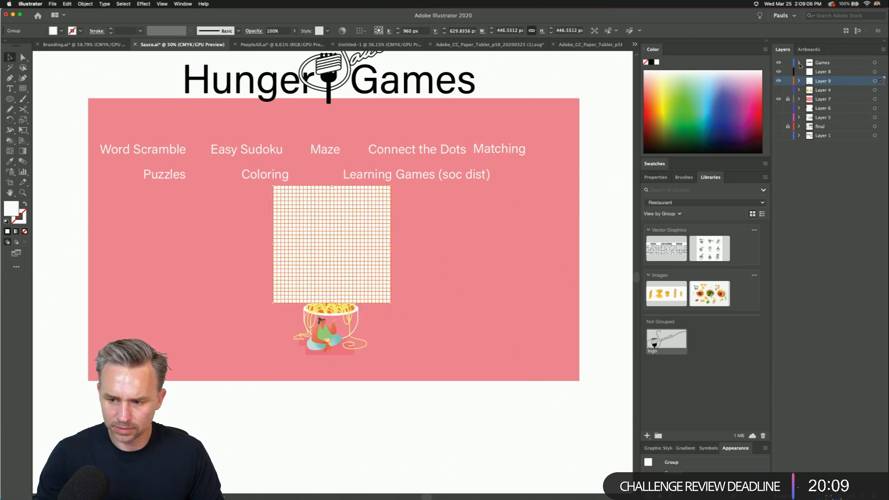
pyautogui.press('Delete')
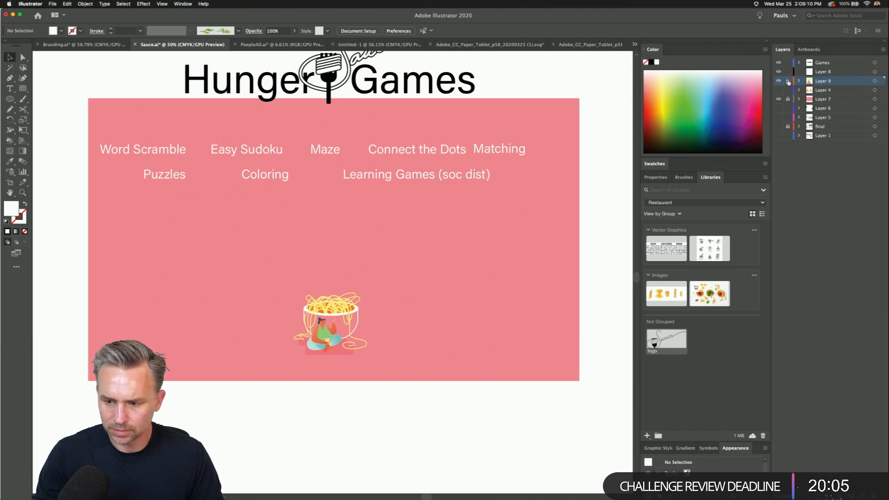
# - Try to move the noodle bowl down toward the lower edge of the pink panel
pyautogui.click(329, 319)
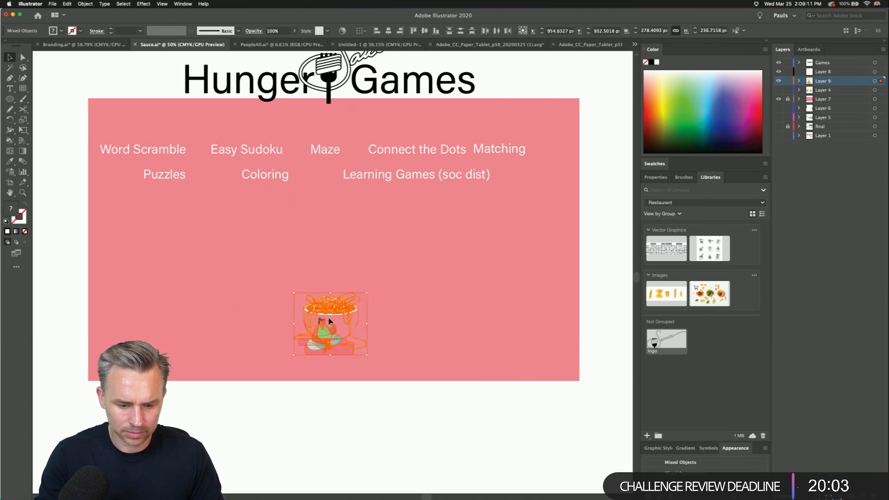
pyautogui.click(329, 360)
pyautogui.moveTo(332, 305); pyautogui.dragTo(332, 341)
pyautogui.hotkey('shift', 'Down')
pyautogui.hotkey('shift', 'Down')
pyautogui.hotkey('shift', 'Down')
pyautogui.hotkey('shift', 'Down')
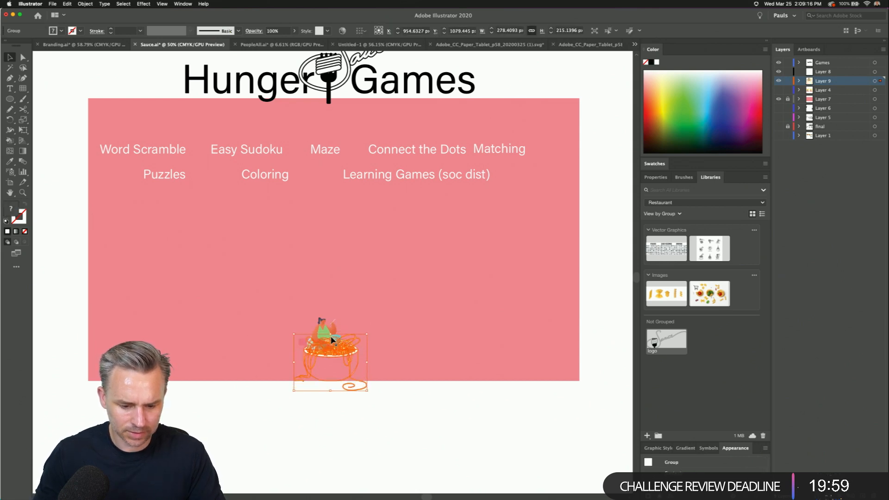
# - Undo the downward moves of the noodle bowl
pyautogui.press('super+z')
pyautogui.press('super+z')
pyautogui.press('super+z')
pyautogui.press('super+z')
pyautogui.press('super+z')
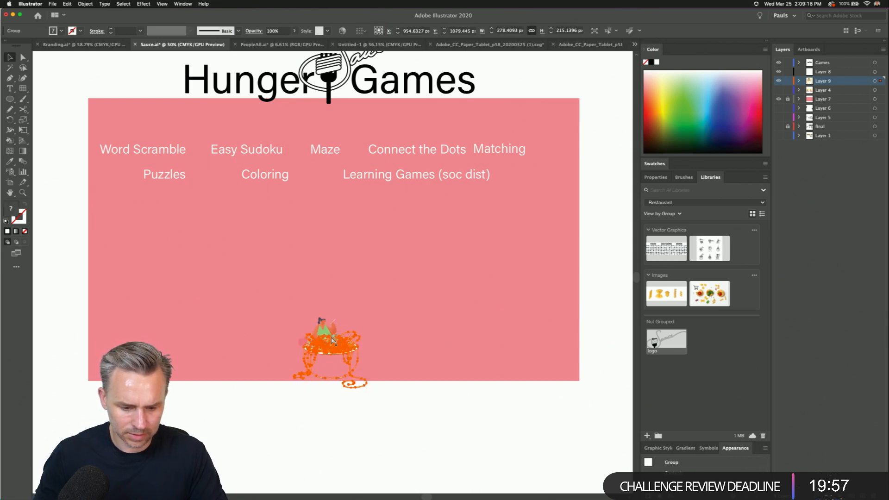
# - Move the whole bowl-and-figure illustration down to the pink panel's lower edge, and the activity labels up to its upper edge
pyautogui.moveTo(245, 284); pyautogui.dragTo(502, 452)
pyautogui.moveTo(316, 323); pyautogui.dragTo(316, 347)
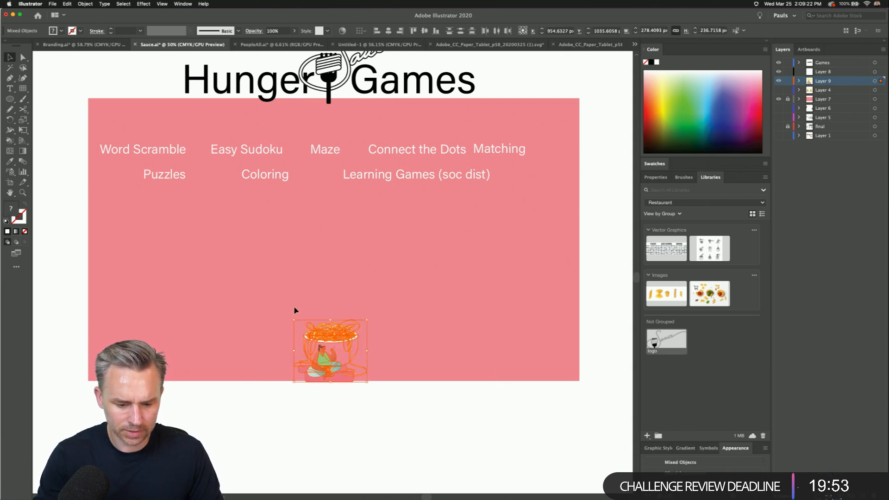
pyautogui.click(290, 301)
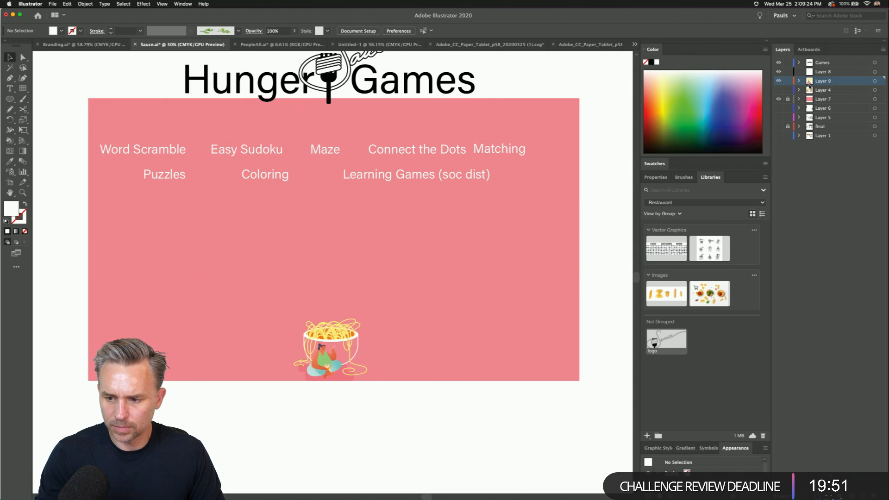
pyautogui.click(821, 73)
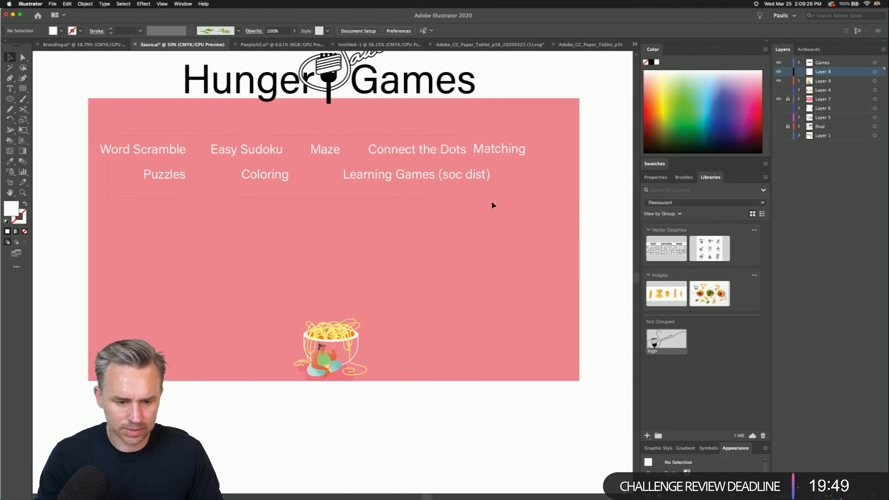
pyautogui.moveTo(375, 152); pyautogui.dragTo(391, 118)
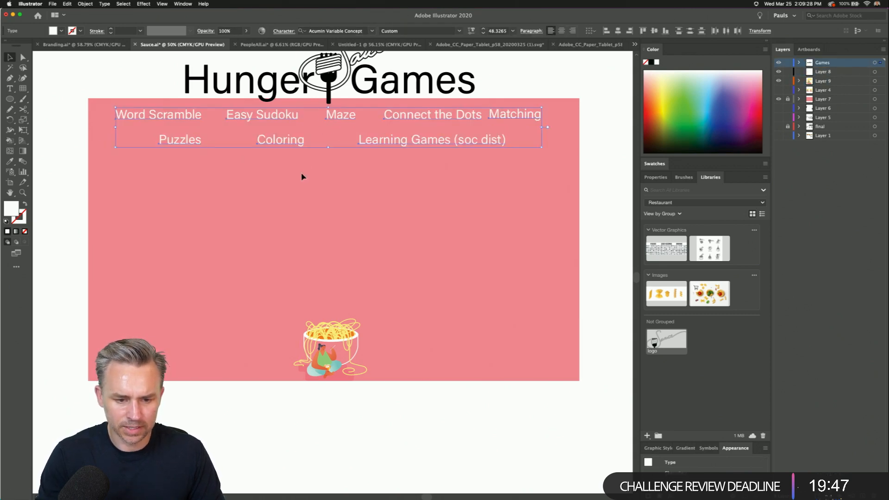
# - Paste the cut grid into the Games layer and position it between the activity labels and the bowl illustration
pyautogui.click(301, 174)
pyautogui.press('super+v')
pyautogui.moveTo(319, 254); pyautogui.dragTo(323, 233)
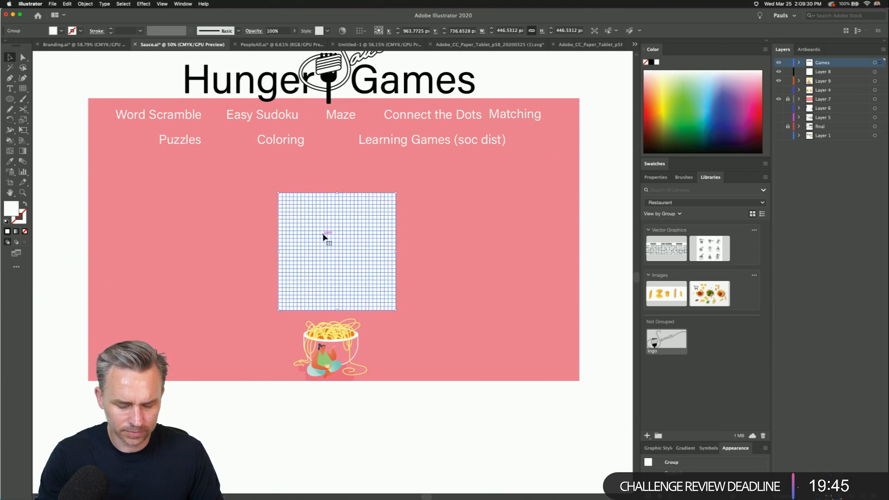
pyautogui.press('super+1')
pyautogui.scroll(-1, 226, 142)
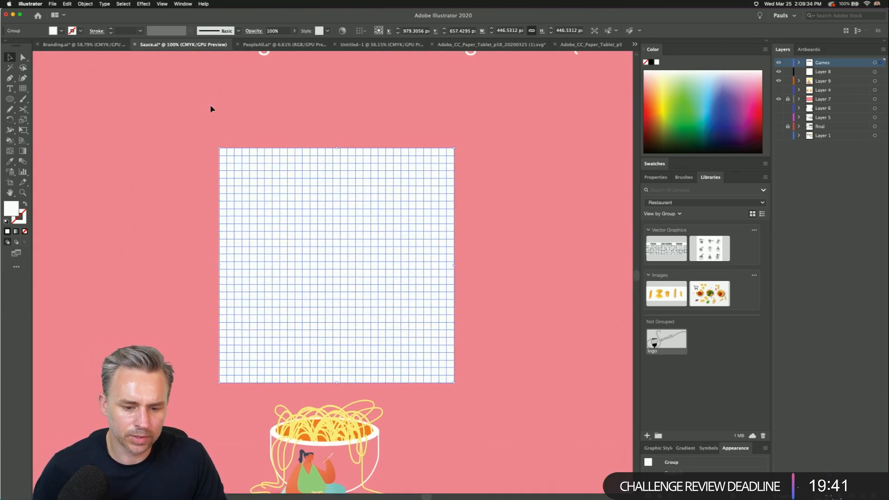
# - Try to delete the white background of the grouped grid, and undo the deletion
pyautogui.click(207, 116)
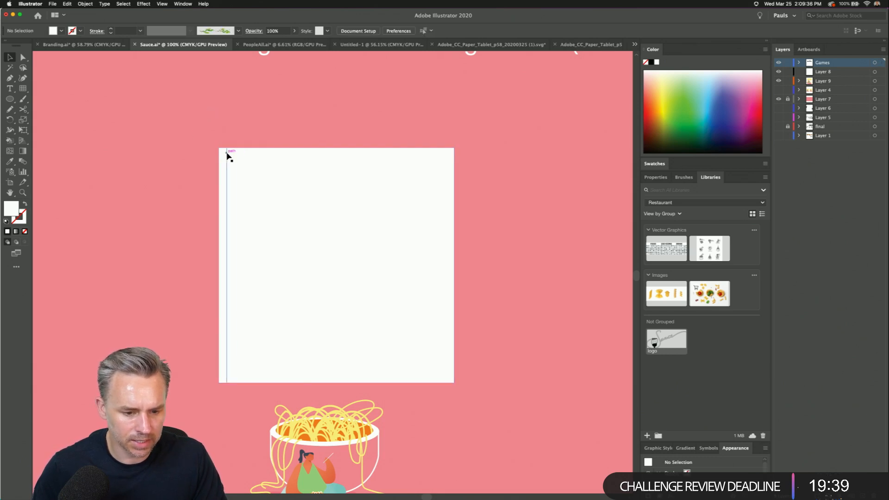
pyautogui.moveTo(206, 151); pyautogui.dragTo(491, 398)
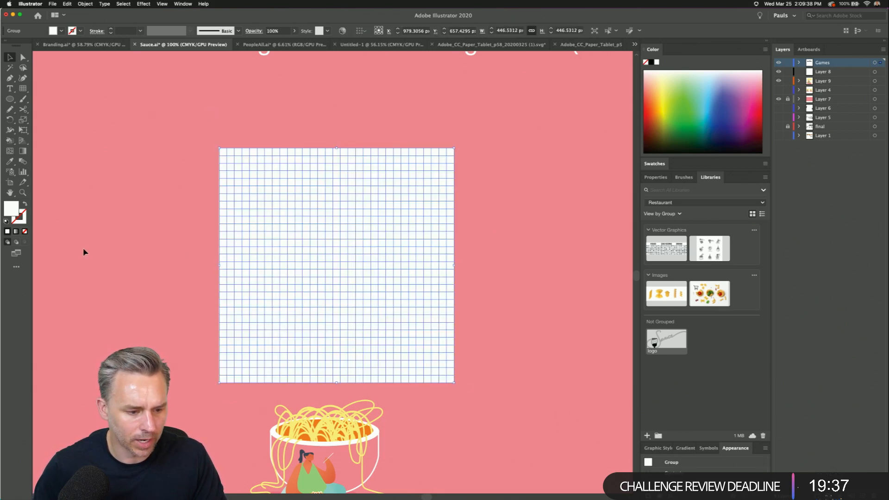
pyautogui.click(45, 222)
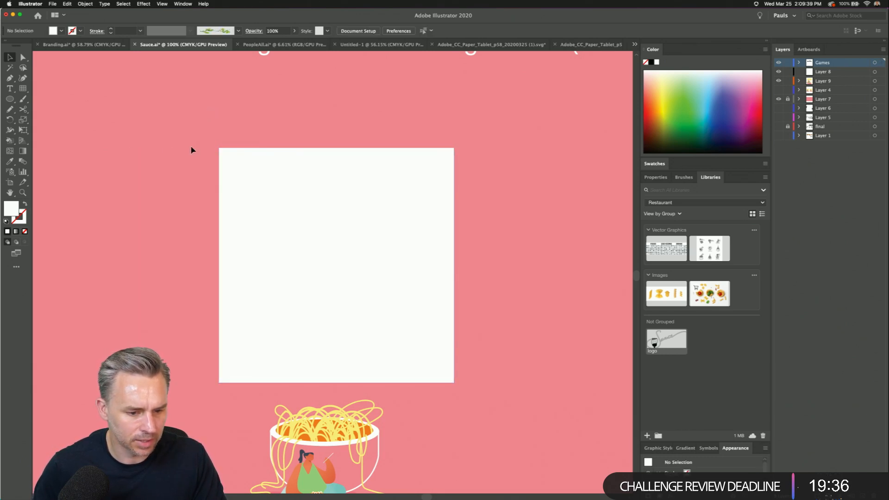
pyautogui.click(221, 155)
pyautogui.press('Delete')
pyautogui.press('super+z')
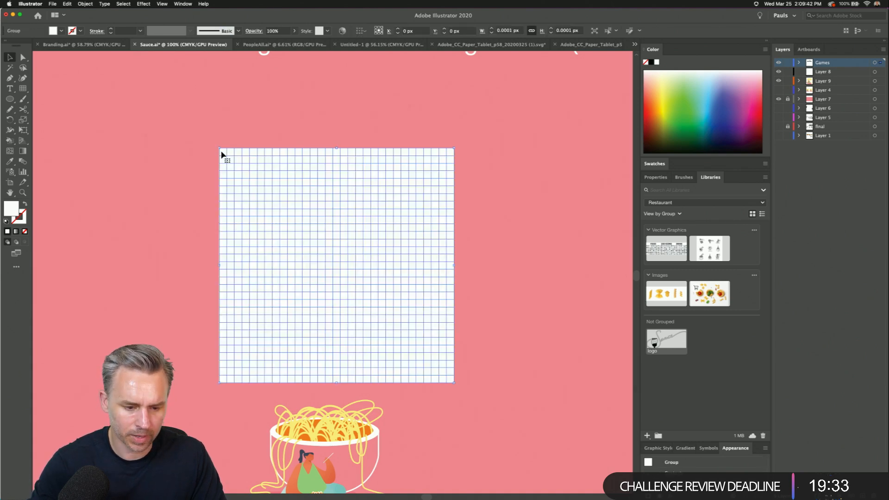
# - Ungroup the grid and delete its white background square
pyautogui.rightClick(221, 154)
pyautogui.click(238, 210)
pyautogui.click(194, 160)
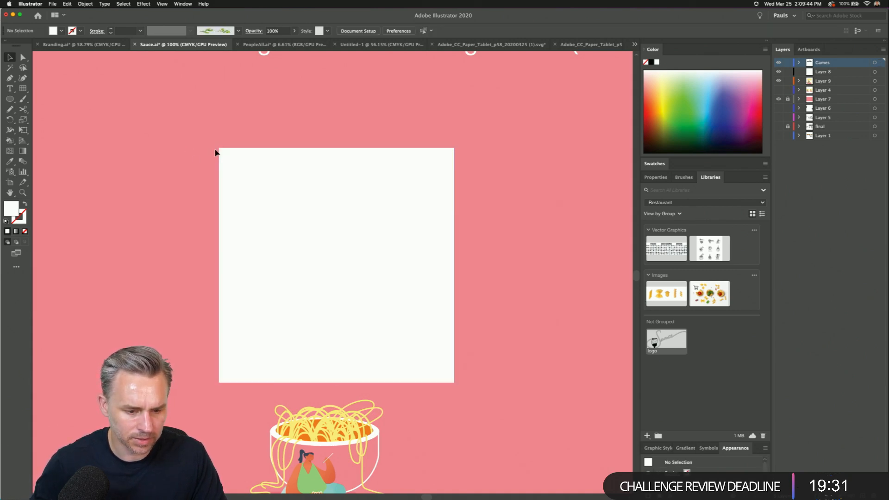
pyautogui.click(221, 152)
pyautogui.press('Delete')
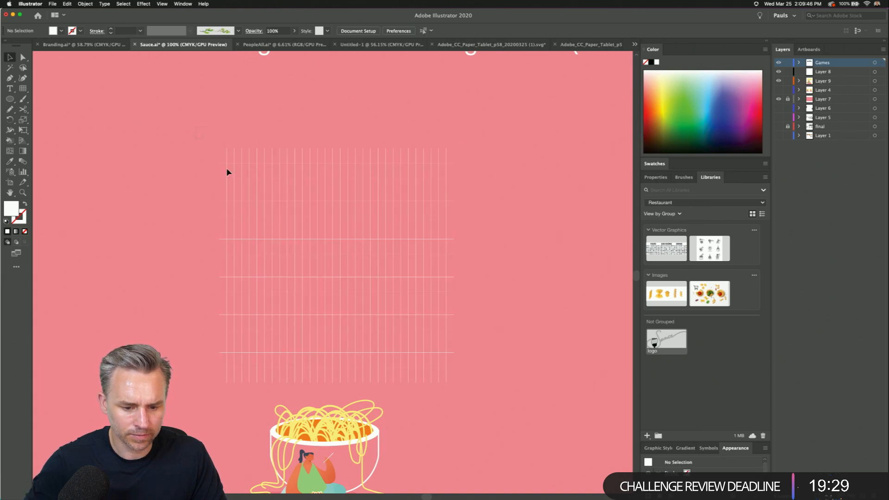
# - Give all the remaining grid lines a 1 pt white stroke
pyautogui.moveTo(472, 393); pyautogui.dragTo(168, 138)
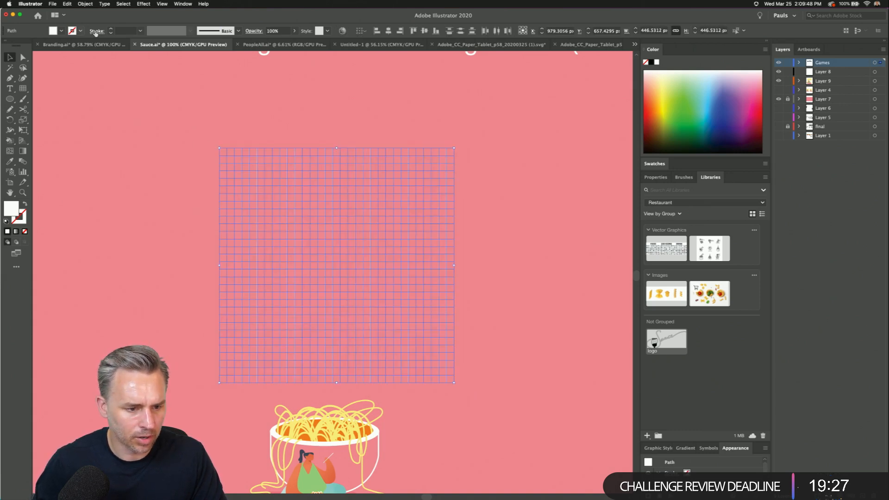
pyautogui.click(111, 29)
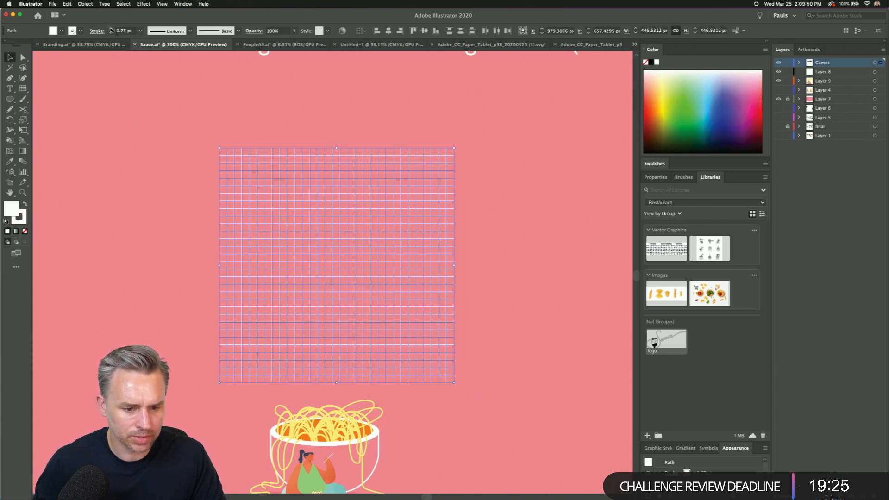
pyautogui.click(111, 29)
pyautogui.click(135, 105)
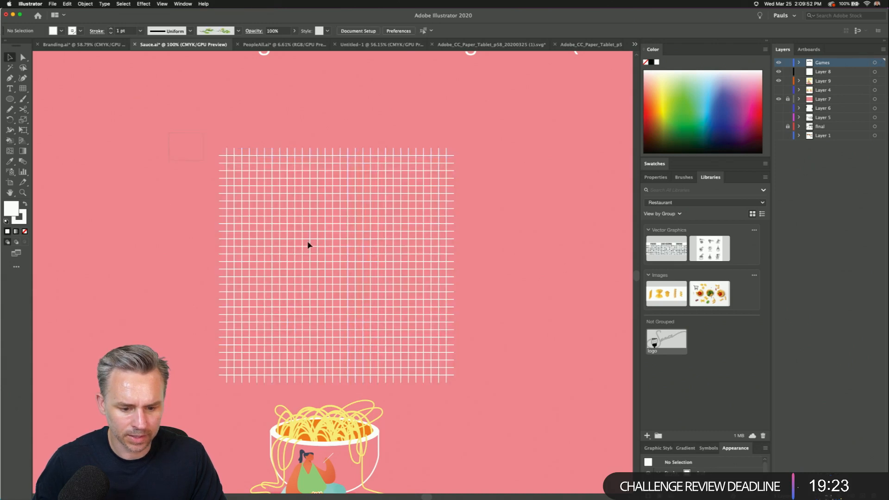
# - Restyle the grid lines with no fill and a 2 pt stroke in the yellow sampled from the bowl's noodles
pyautogui.press('super+z')
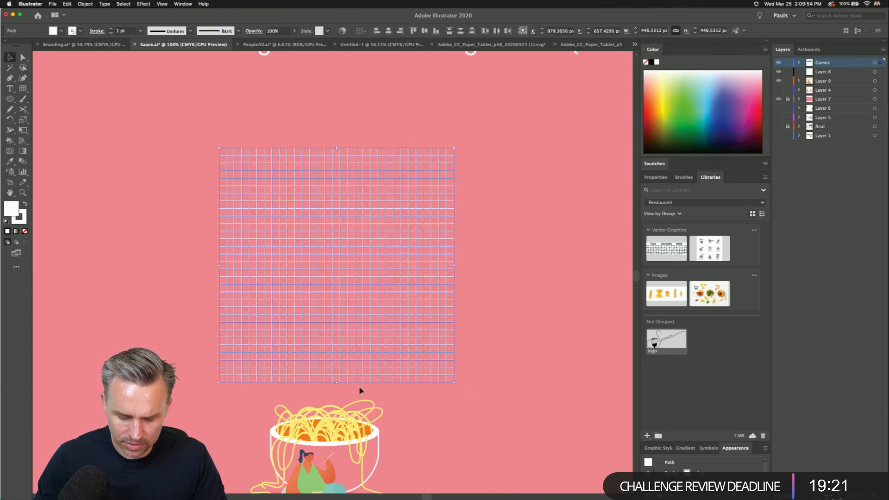
pyautogui.press('i')
pyautogui.click(360, 401)
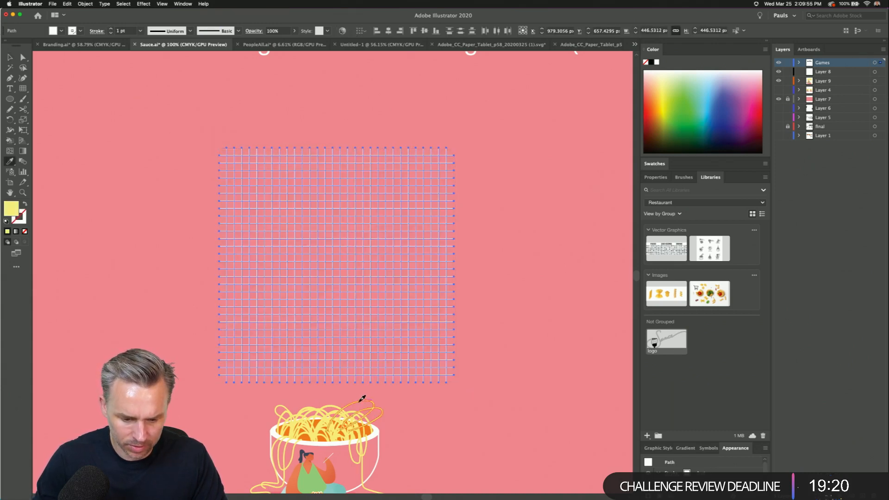
pyautogui.click(24, 204)
pyautogui.click(110, 30)
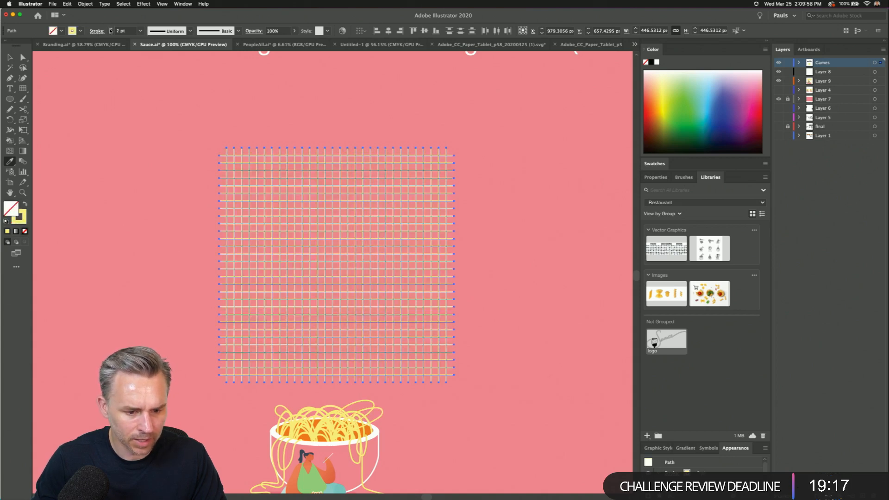
pyautogui.click(159, 207)
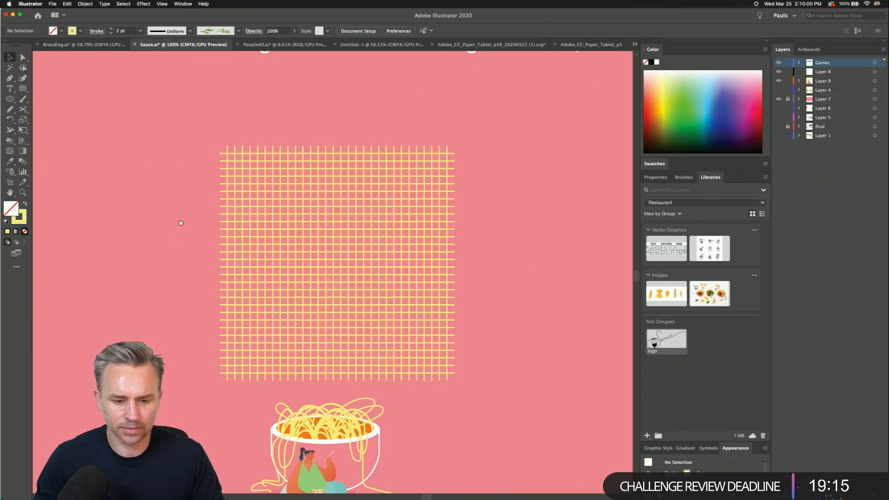
# - Place a level duplicate of the yellow grid to the left of the original, and reselect the original grid's lines
pyautogui.scroll(-1, 177, 228)
pyautogui.press('super+equal')
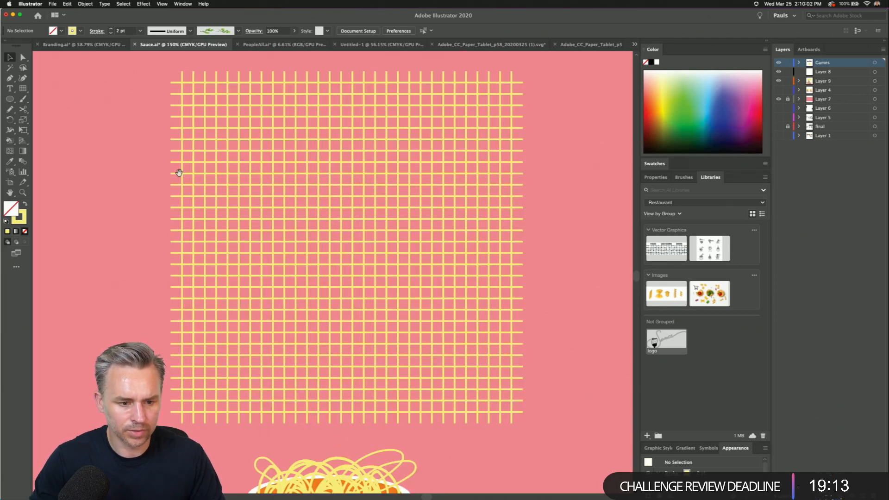
pyautogui.moveTo(179, 173); pyautogui.dragTo(185, 200)
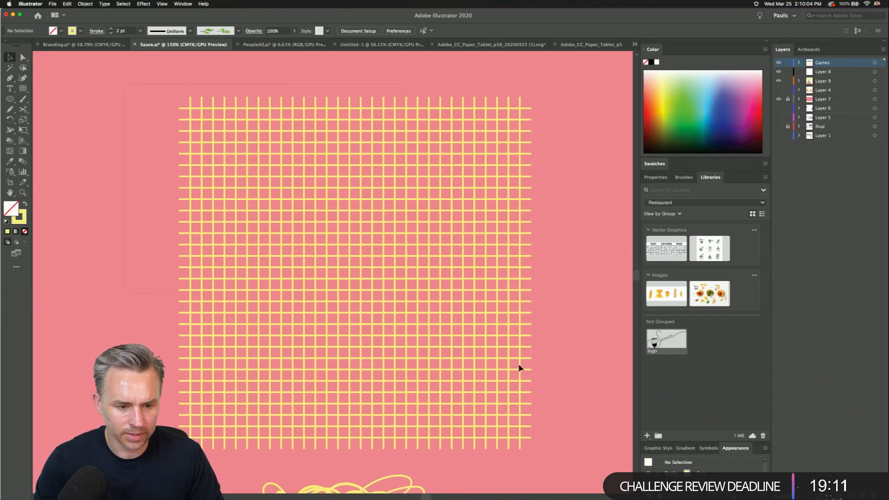
pyautogui.moveTo(554, 452); pyautogui.dragTo(554, 453)
pyautogui.moveTo(272, 252); pyautogui.dragTo(43, 286)
pyautogui.moveTo(213, 155); pyautogui.dragTo(91, 153)
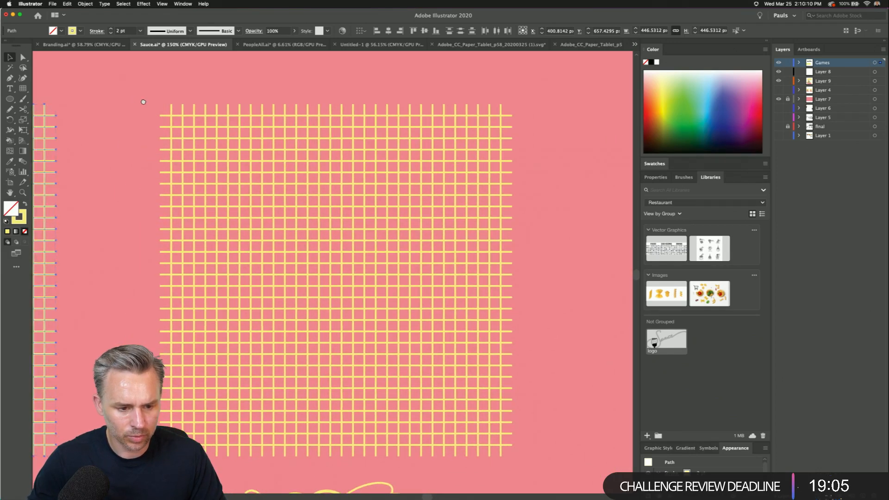
pyautogui.moveTo(143, 102); pyautogui.dragTo(300, 306)
pyautogui.moveTo(554, 463); pyautogui.dragTo(553, 462)
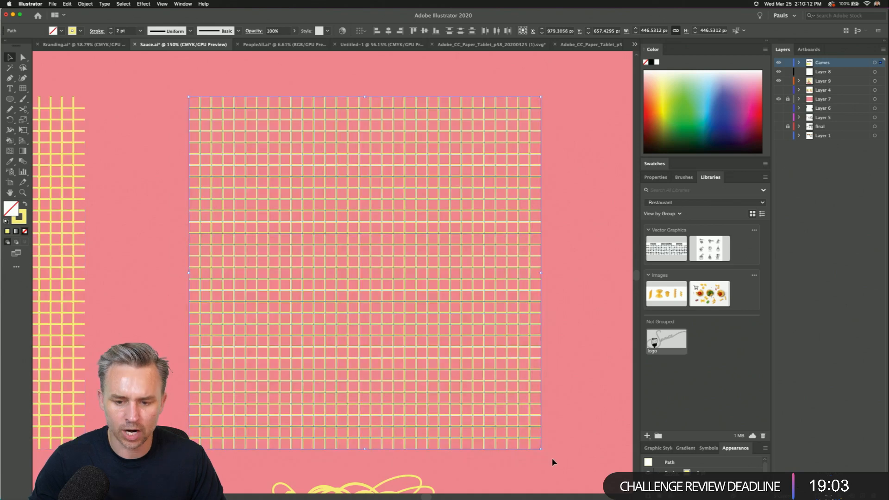
pyautogui.scroll(2, 429, 234)
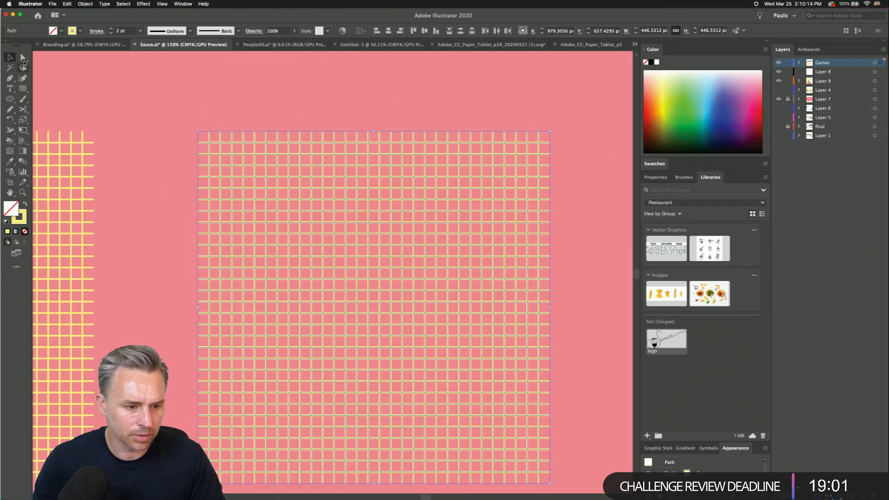
pyautogui.click(23, 57)
pyautogui.click(229, 113)
pyautogui.moveTo(254, 143); pyautogui.dragTo(254, 113)
pyautogui.press('super+z')
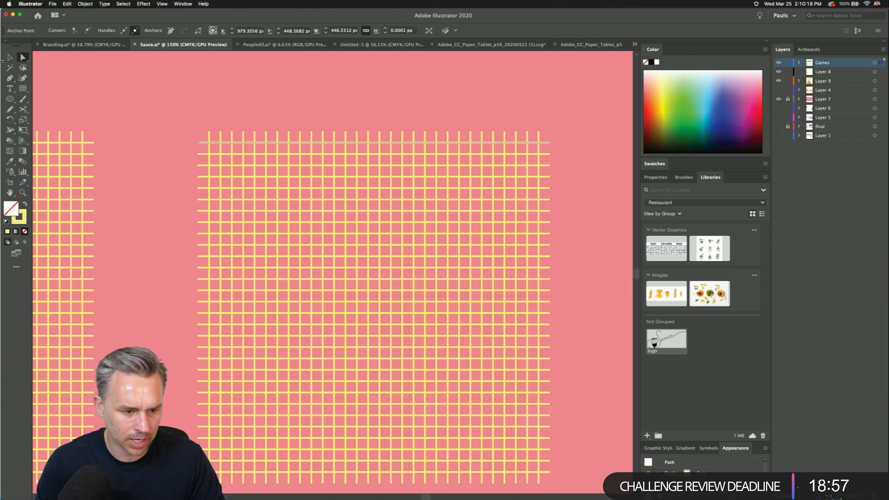
# - Select all the lines of the original yellow grid again
pyautogui.press('v')
pyautogui.scroll(-2, 171, 201)
pyautogui.moveTo(176, 100); pyautogui.dragTo(532, 435)
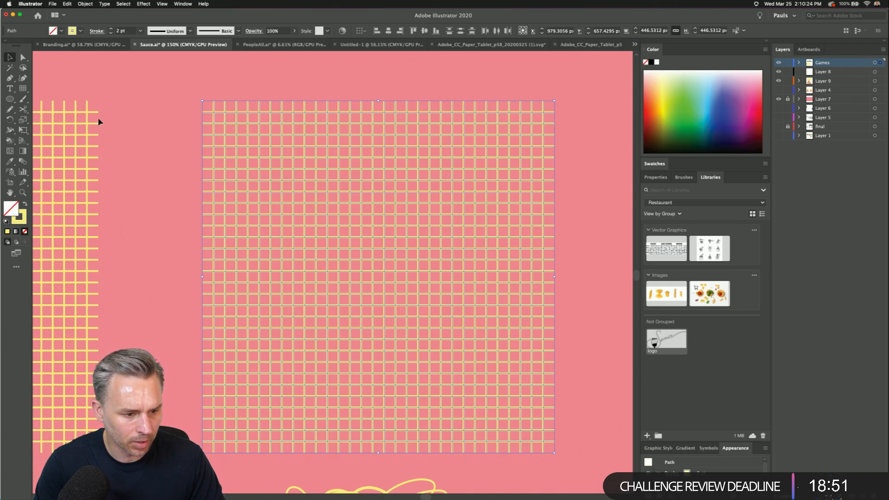
pyautogui.click(22, 89)
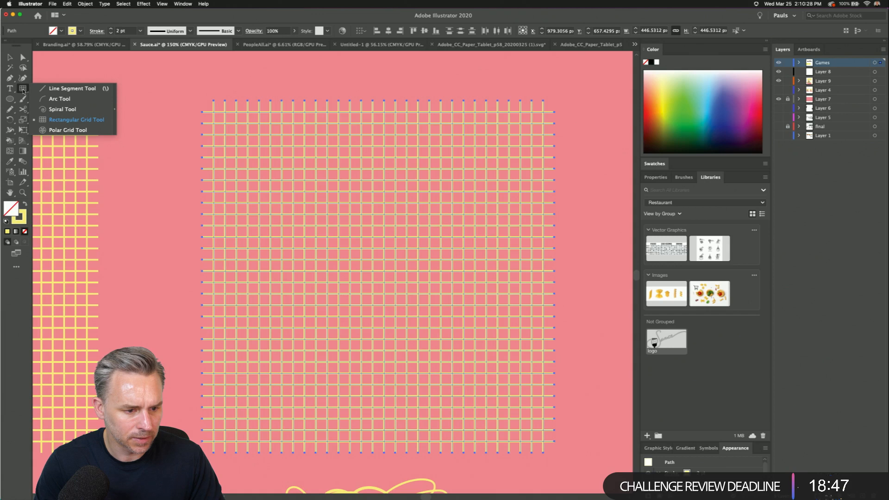
pyautogui.click(22, 111)
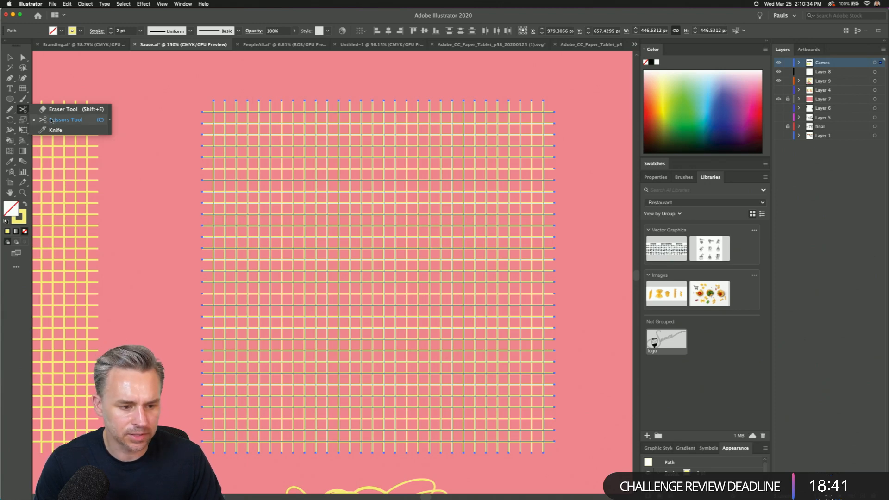
pyautogui.click(53, 120)
pyautogui.scroll(5, 189, 71)
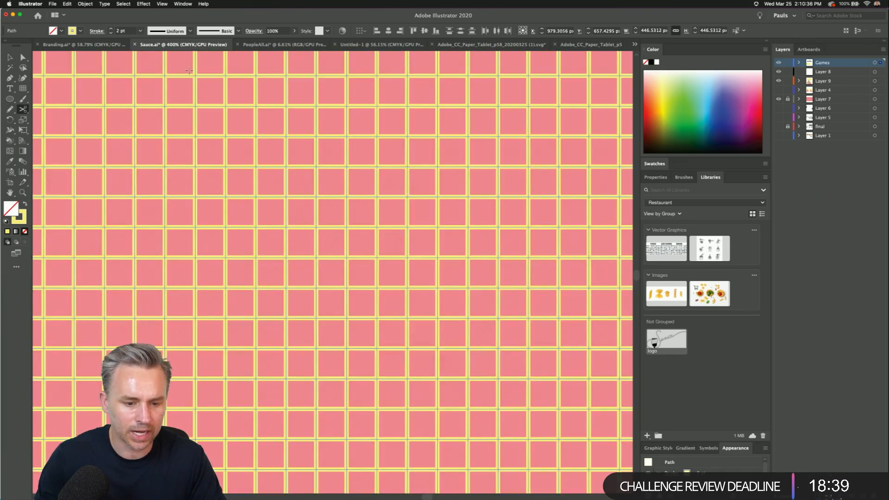
pyautogui.scroll(3, 560, 334)
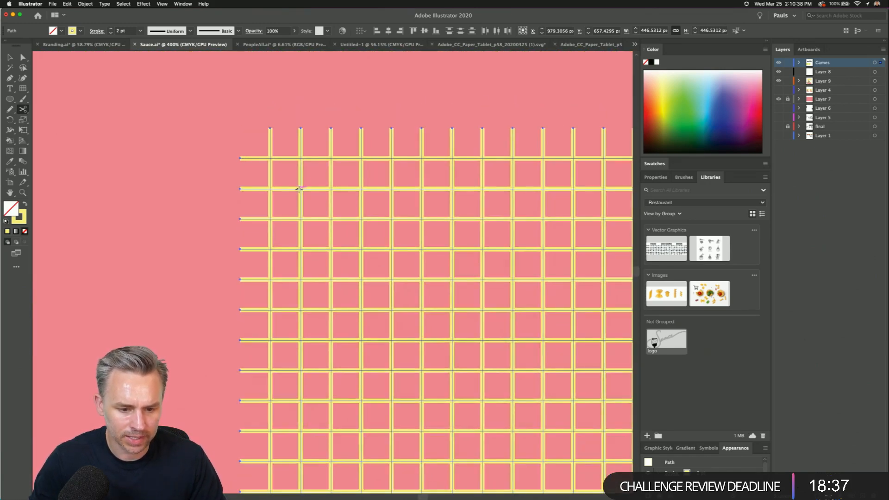
# - Merge the top six cells of the grid's first full column into a vertical maze corridor with the Shape Builder tool
pyautogui.click(9, 141)
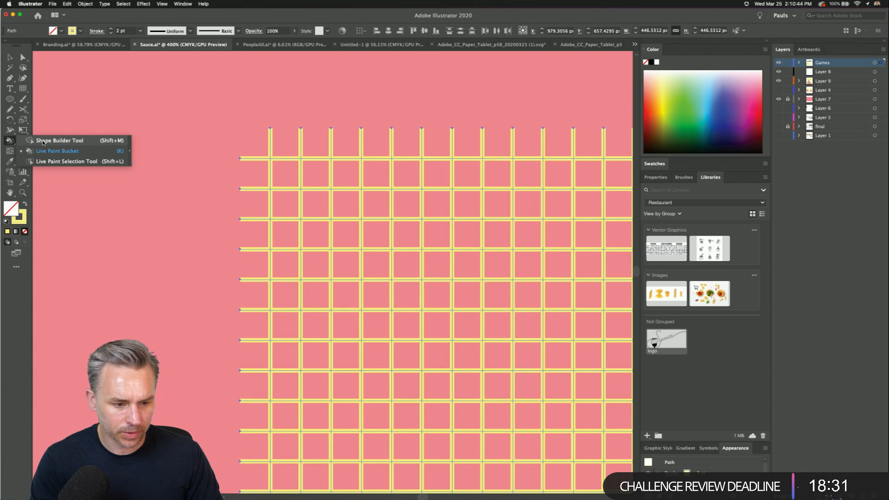
pyautogui.click(42, 141)
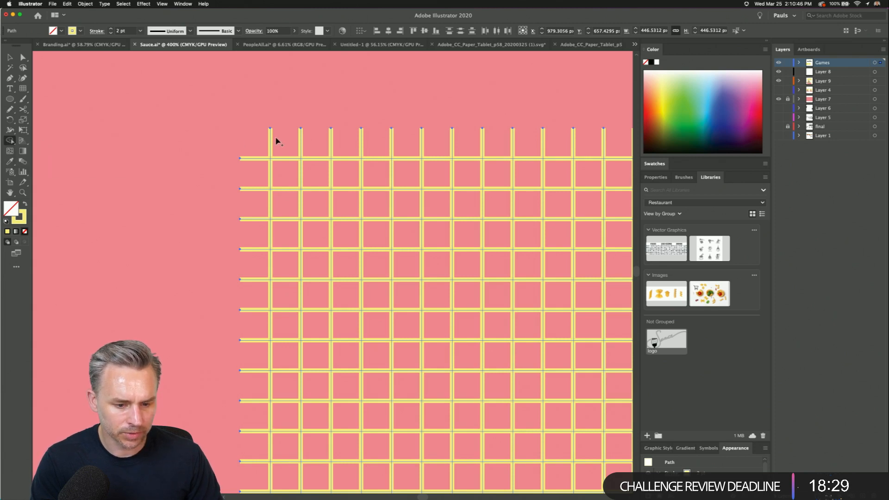
pyautogui.moveTo(284, 143); pyautogui.dragTo(283, 250)
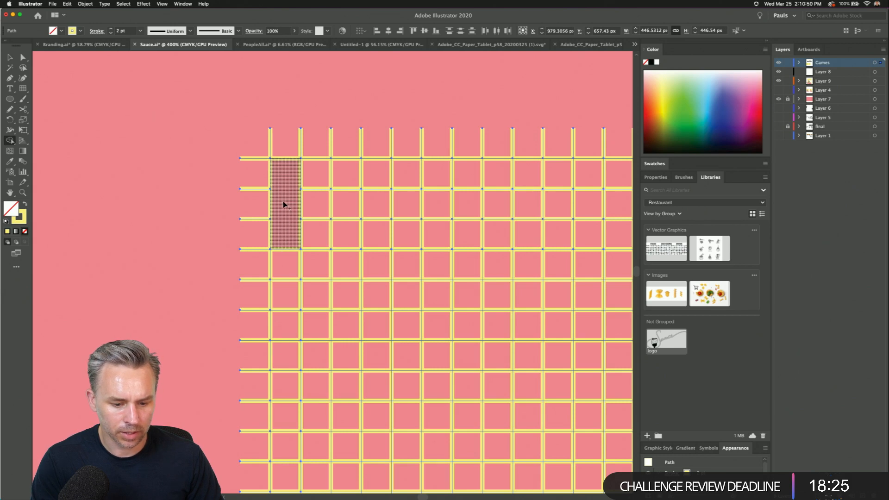
pyautogui.moveTo(286, 203); pyautogui.dragTo(283, 334)
pyautogui.scroll(-3, 254, 240)
pyautogui.hscroll(2, 254, 241)
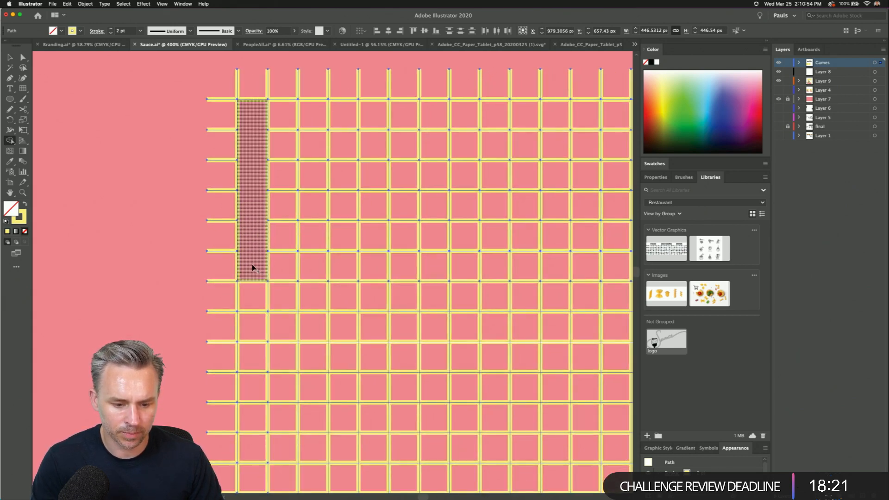
# - Lengthen the first corridor downward and merge a side branch that climbs to the top row, runs right and hooks back inward
pyautogui.moveTo(252, 265)
pyautogui.mouseDown()
pyautogui.moveTo(314, 266)
pyautogui.moveTo(313, 273)
pyautogui.moveTo(314, 115)
pyautogui.moveTo(413, 123)
pyautogui.mouseUp()
pyautogui.moveTo(268, 250)
pyautogui.mouseDown()
pyautogui.moveTo(253, 311)
pyautogui.moveTo(247, 463)
pyautogui.moveTo(262, 284)
pyautogui.moveTo(242, 277)
pyautogui.moveTo(239, 349)
pyautogui.moveTo(233, 135)
pyautogui.mouseUp()
pyautogui.scroll(-5, 257, 371)
pyautogui.scroll(6, 241, 276)
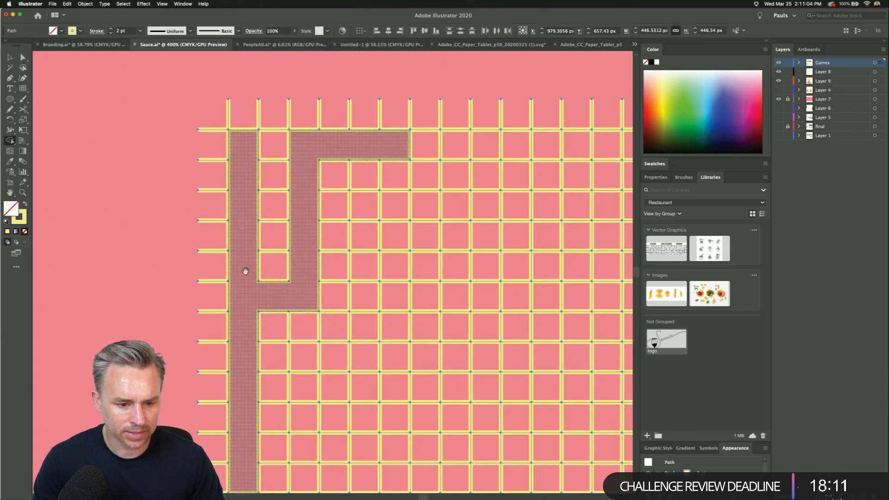
pyautogui.scroll(-7, 244, 270)
pyautogui.scroll(8, 302, 278)
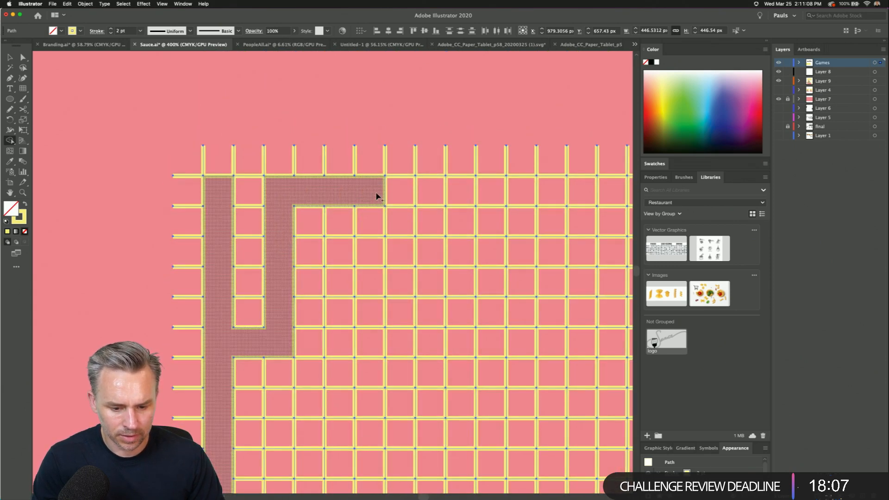
pyautogui.moveTo(377, 196)
pyautogui.mouseDown()
pyautogui.moveTo(379, 268)
pyautogui.moveTo(339, 258)
pyautogui.mouseUp()
pyautogui.scroll(-5, 343, 301)
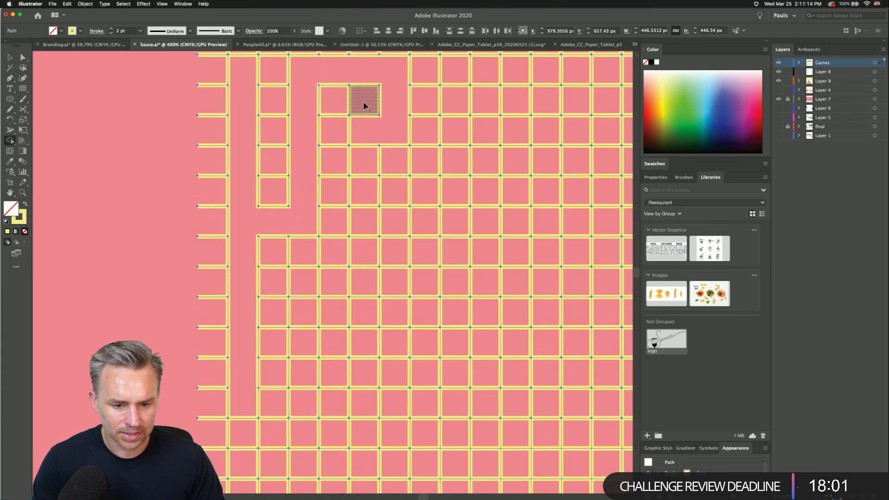
# - Try to merge the leftover cells between the corridors into solid blocks and delete the narrow vertical one
pyautogui.moveTo(365, 101)
pyautogui.mouseDown()
pyautogui.moveTo(337, 103)
pyautogui.moveTo(337, 169)
pyautogui.mouseUp()
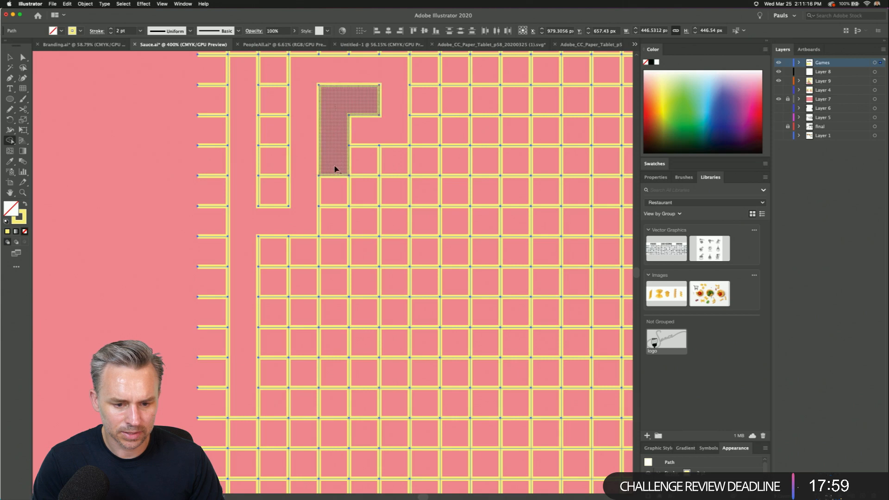
pyautogui.moveTo(275, 99)
pyautogui.mouseDown()
pyautogui.moveTo(277, 76)
pyautogui.moveTo(281, 195)
pyautogui.mouseUp()
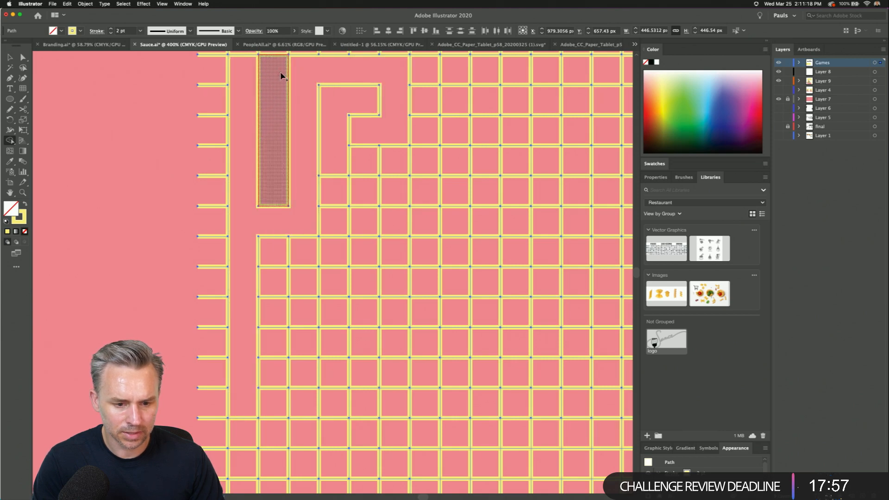
pyautogui.keyDown('alt'); pyautogui.click(281, 76); pyautogui.keyUp('alt')
pyautogui.press('super+z')
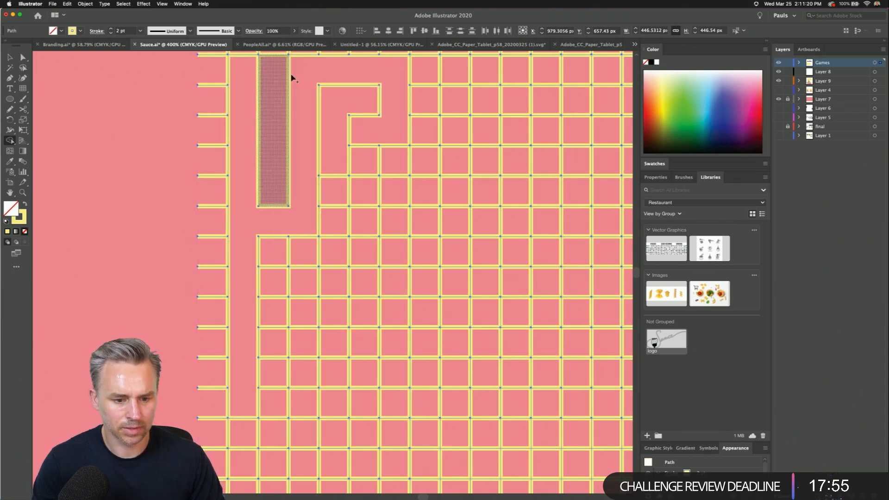
pyautogui.press('super+z')
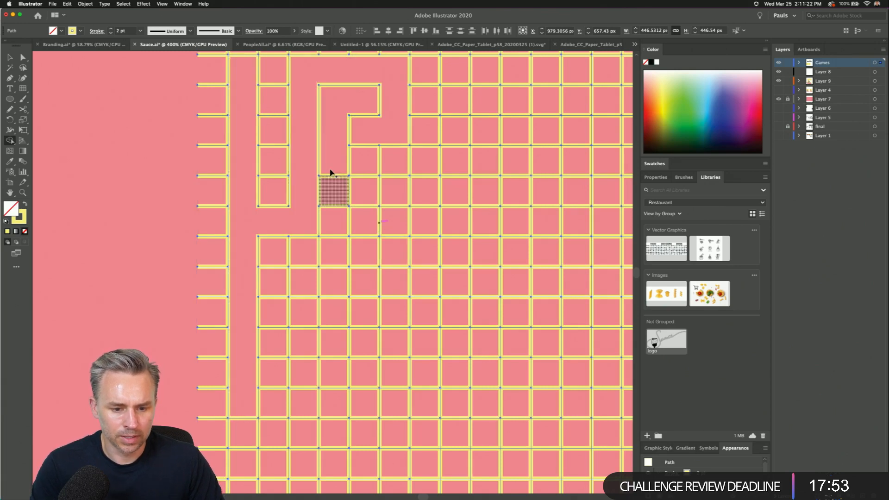
pyautogui.press('super+z')
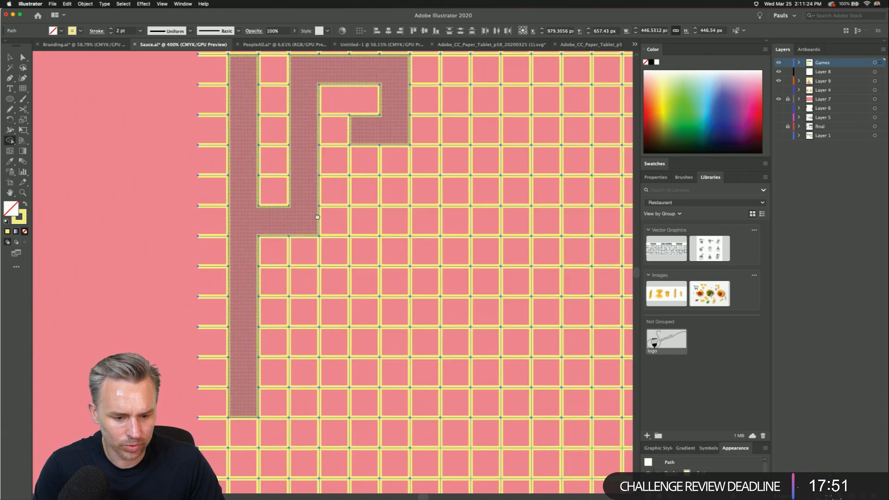
# - Merge a corridor from the lower end of the first column that steps right, climbs, and steps right and up again
pyautogui.scroll(2, 288, 184)
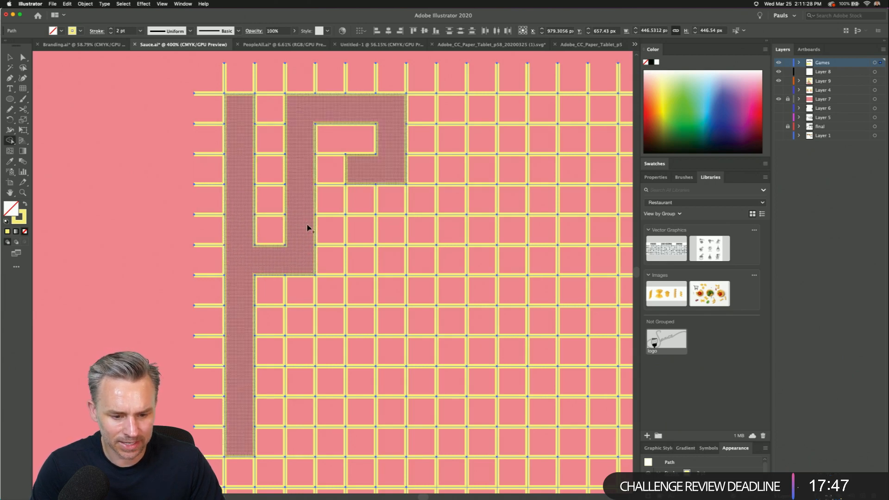
pyautogui.scroll(-2, 299, 264)
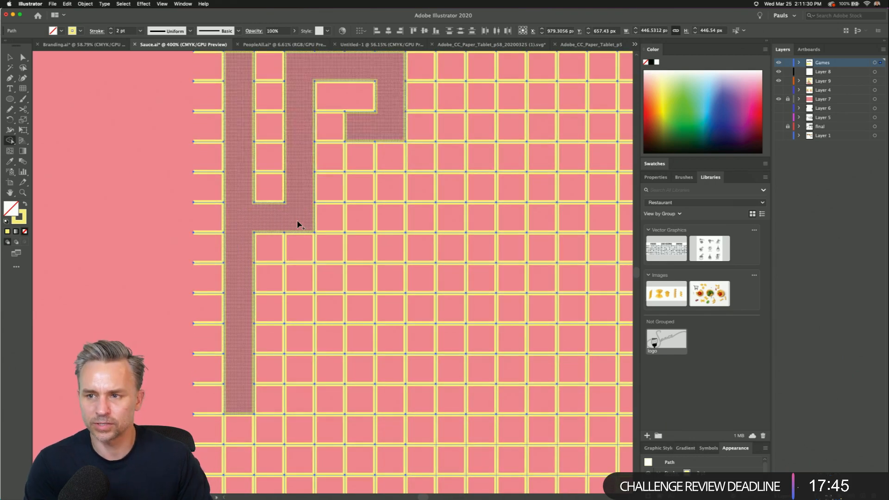
pyautogui.moveTo(248, 395)
pyautogui.mouseDown()
pyautogui.moveTo(327, 406)
pyautogui.moveTo(228, 393)
pyautogui.moveTo(296, 402)
pyautogui.moveTo(296, 278)
pyautogui.moveTo(353, 277)
pyautogui.moveTo(357, 186)
pyautogui.mouseUp()
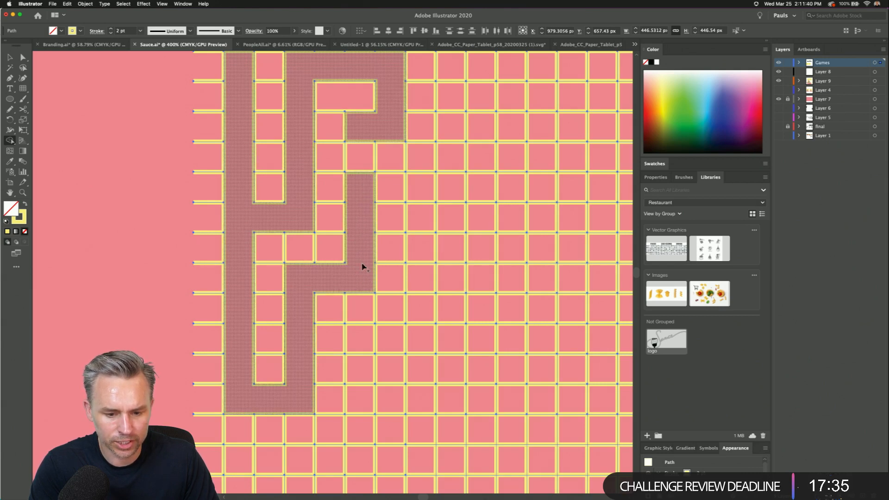
# - Extend that corridor with two horizontal branches to the right, turning the upper one up to the grid's top row
pyautogui.moveTo(363, 266)
pyautogui.mouseDown()
pyautogui.moveTo(399, 282)
pyautogui.moveTo(481, 279)
pyautogui.mouseUp()
pyautogui.moveTo(385, 192); pyautogui.dragTo(482, 187)
pyautogui.scroll(5, 481, 185)
pyautogui.moveTo(463, 298)
pyautogui.mouseDown()
pyautogui.moveTo(451, 187)
pyautogui.moveTo(421, 187)
pyautogui.mouseUp()
pyautogui.scroll(-5, 371, 333)
pyautogui.hscroll(2, 371, 333)
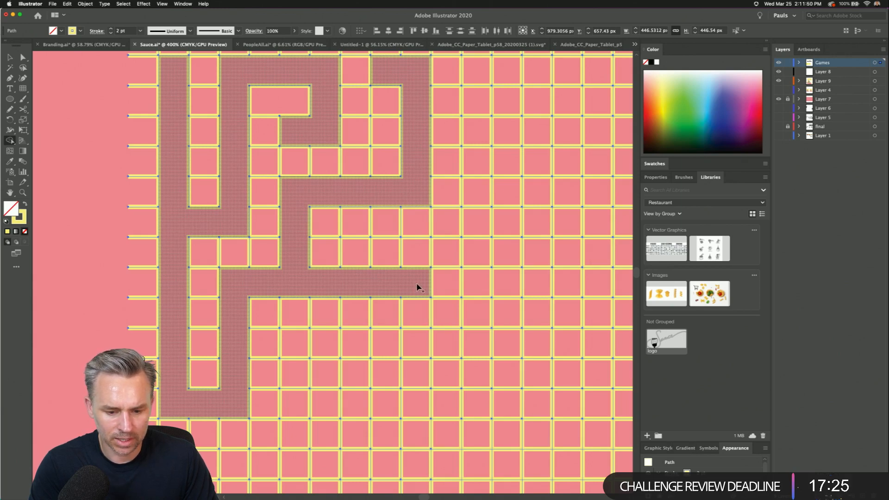
# - Continue the lower branch down and back left, then around to the right and up through a tall vertical corridor
pyautogui.moveTo(417, 291)
pyautogui.mouseDown()
pyautogui.moveTo(420, 345)
pyautogui.moveTo(296, 344)
pyautogui.moveTo(294, 406)
pyautogui.moveTo(476, 403)
pyautogui.moveTo(476, 123)
pyautogui.mouseUp()
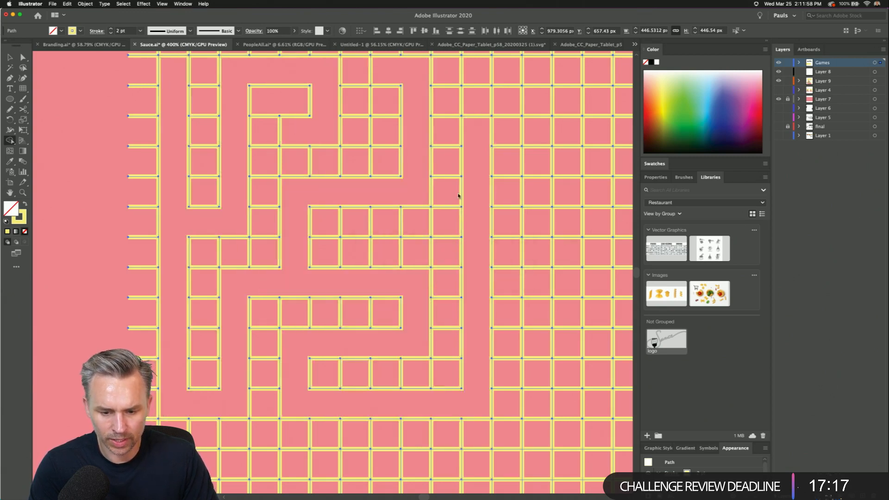
pyautogui.scroll(-3, 482, 139)
pyautogui.hscroll(-2, 482, 139)
pyautogui.scroll(5, 260, 287)
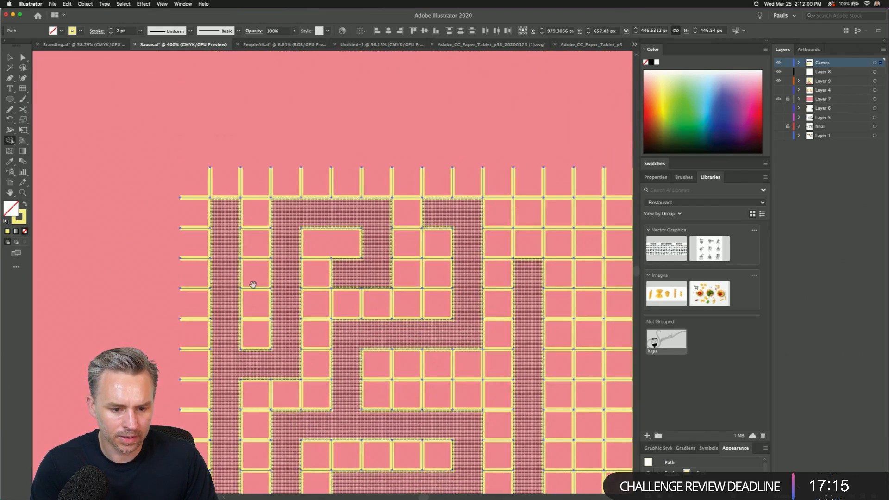
pyautogui.scroll(-5, 268, 208)
pyautogui.hscroll(-2, 290, 159)
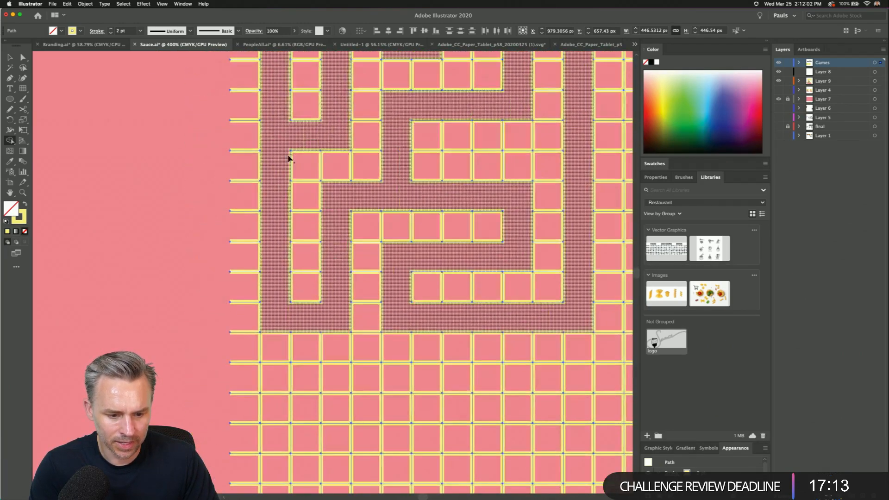
# - Extend the first column's corridor six cells down and merge a side branch that loops around a row of three cells
pyautogui.scroll(-3, 270, 329)
pyautogui.hscroll(1, 270, 329)
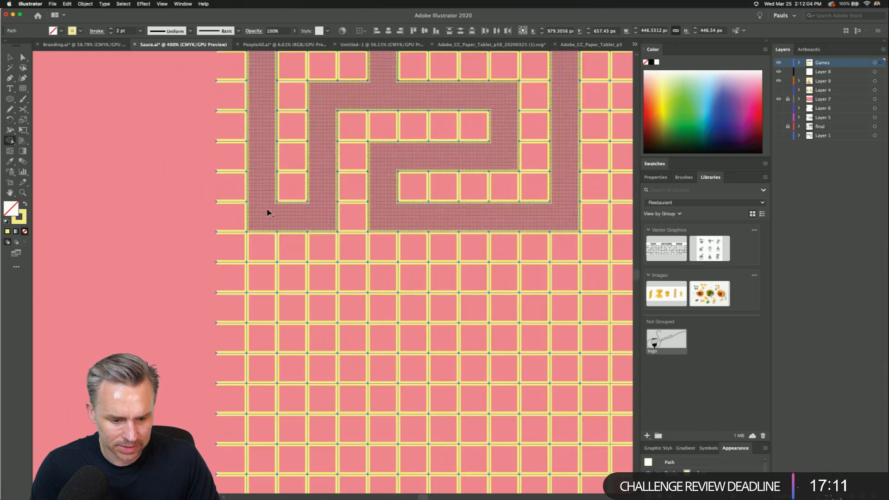
pyautogui.moveTo(262, 214); pyautogui.dragTo(259, 403)
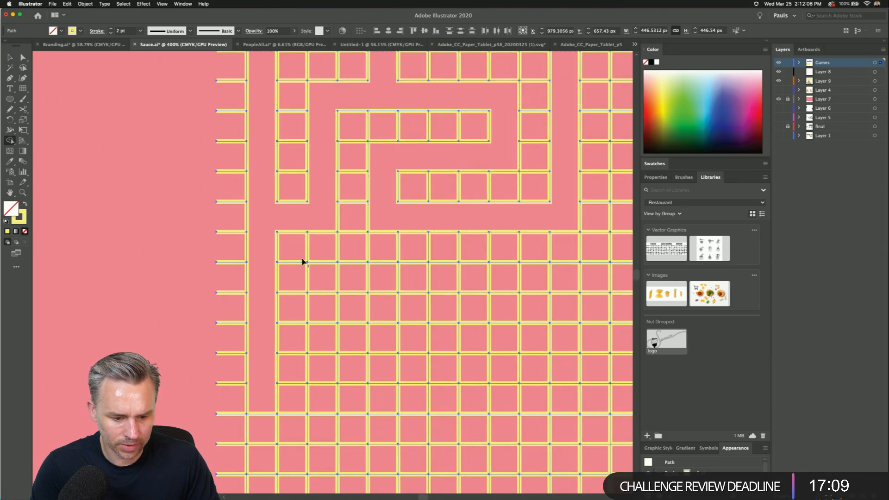
pyautogui.moveTo(322, 234)
pyautogui.mouseDown()
pyautogui.moveTo(321, 336)
pyautogui.moveTo(441, 339)
pyautogui.moveTo(436, 284)
pyautogui.moveTo(366, 287)
pyautogui.mouseUp()
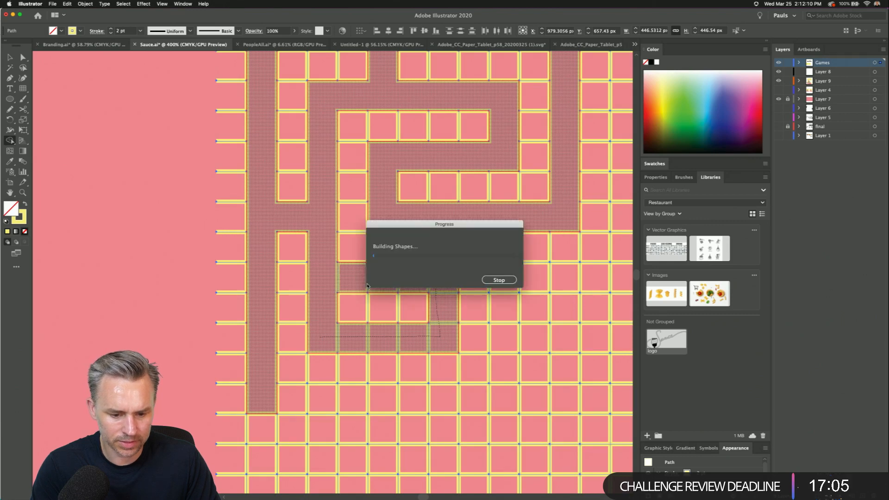
# - Merge a long corridor from the first column's lower end to the right, then down and back left in a stepped path
pyautogui.press('super+minus')
pyautogui.press('super+minus')
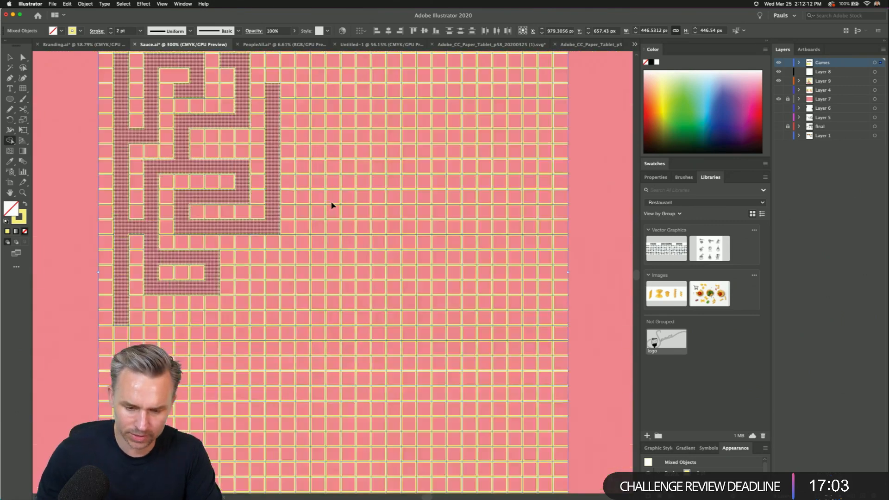
pyautogui.moveTo(332, 205); pyautogui.dragTo(415, 258)
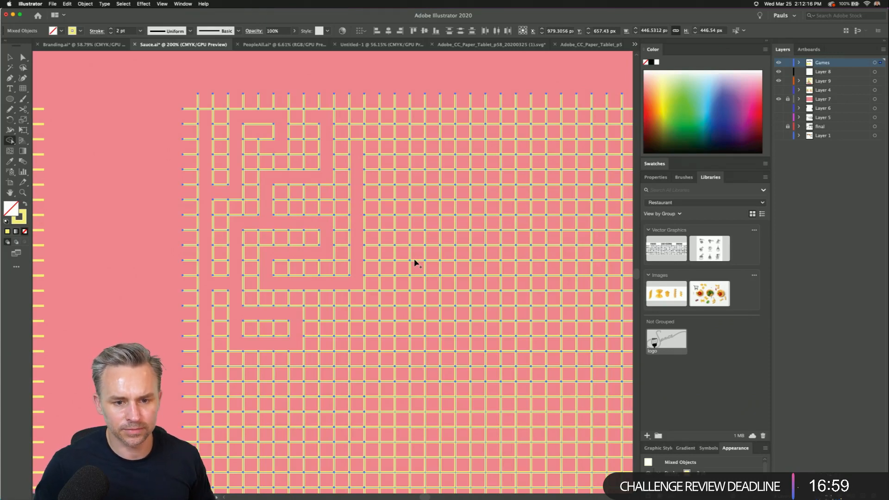
pyautogui.scroll(-2, 394, 334)
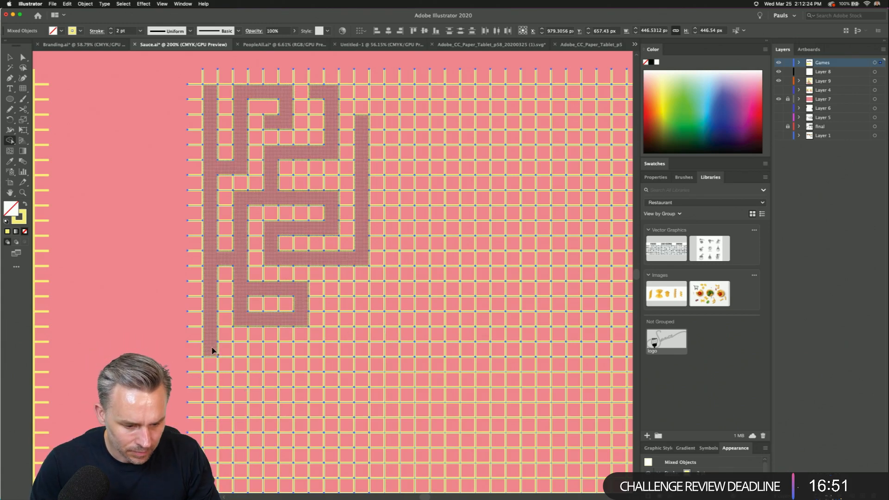
pyautogui.moveTo(212, 350)
pyautogui.mouseDown()
pyautogui.moveTo(398, 348)
pyautogui.moveTo(391, 392)
pyautogui.moveTo(381, 398)
pyautogui.moveTo(315, 380)
pyautogui.moveTo(316, 393)
pyautogui.moveTo(282, 394)
pyautogui.moveTo(283, 374)
pyautogui.moveTo(244, 379)
pyautogui.mouseUp()
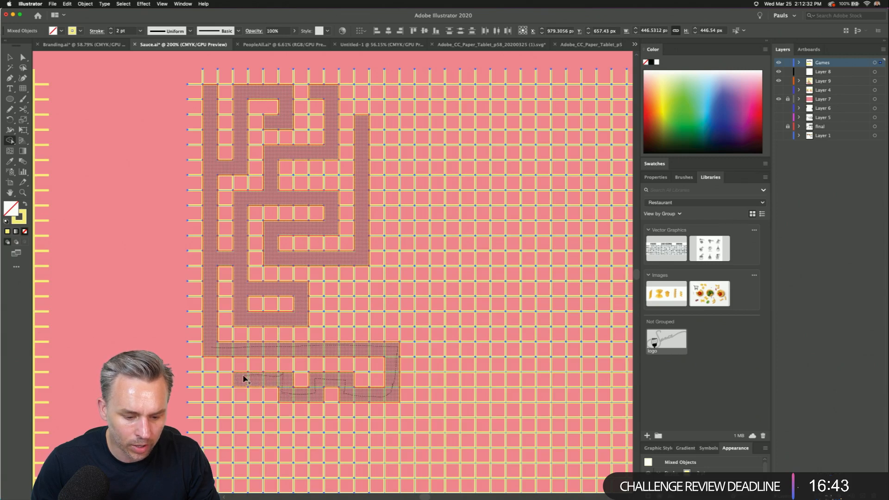
# - Continue the stepped corridor downward, hook it right and back left near the grid's base, and run it up the first column
pyautogui.moveTo(240, 416)
pyautogui.mouseDown()
pyautogui.moveTo(241, 457)
pyautogui.moveTo(290, 458)
pyautogui.moveTo(289, 488)
pyautogui.mouseUp()
pyautogui.moveTo(275, 432); pyautogui.dragTo(321, 344)
pyautogui.moveTo(330, 399)
pyautogui.mouseDown()
pyautogui.moveTo(258, 397)
pyautogui.moveTo(261, 295)
pyautogui.mouseUp()
pyautogui.moveTo(449, 276); pyautogui.dragTo(432, 277)
# - Merge a branch off the lower vertical corridor that runs right, turns down, doubles back left and ends with a short upward turn
pyautogui.hscroll(10, 431, 277)
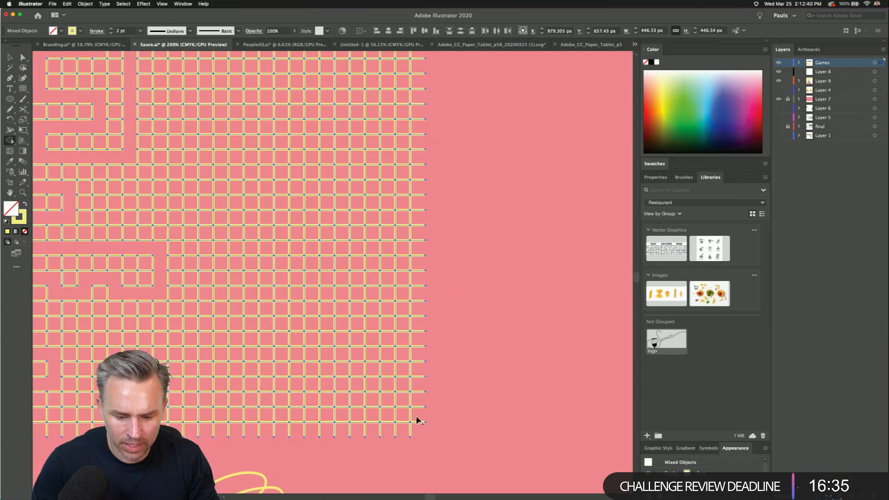
pyautogui.hscroll(-5, 462, 347)
pyautogui.hscroll(-5, 463, 347)
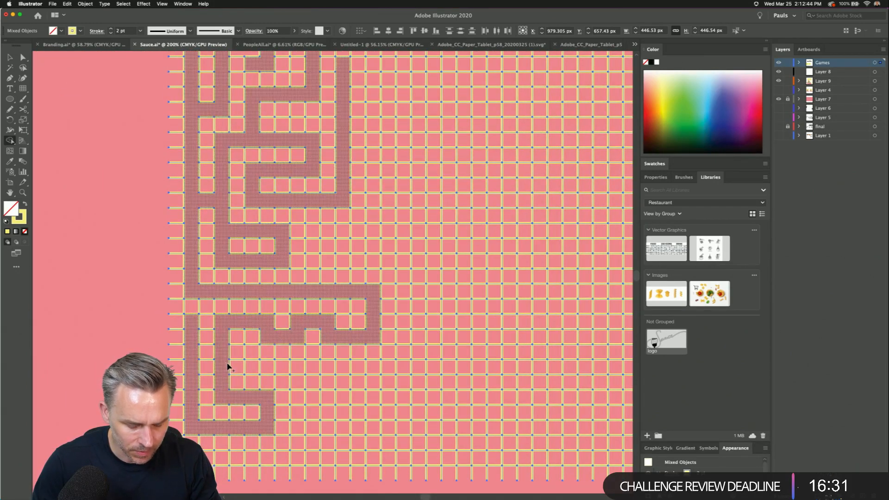
pyautogui.moveTo(230, 368)
pyautogui.mouseDown()
pyautogui.moveTo(357, 365)
pyautogui.moveTo(371, 413)
pyautogui.moveTo(301, 411)
pyautogui.moveTo(302, 401)
pyautogui.mouseUp()
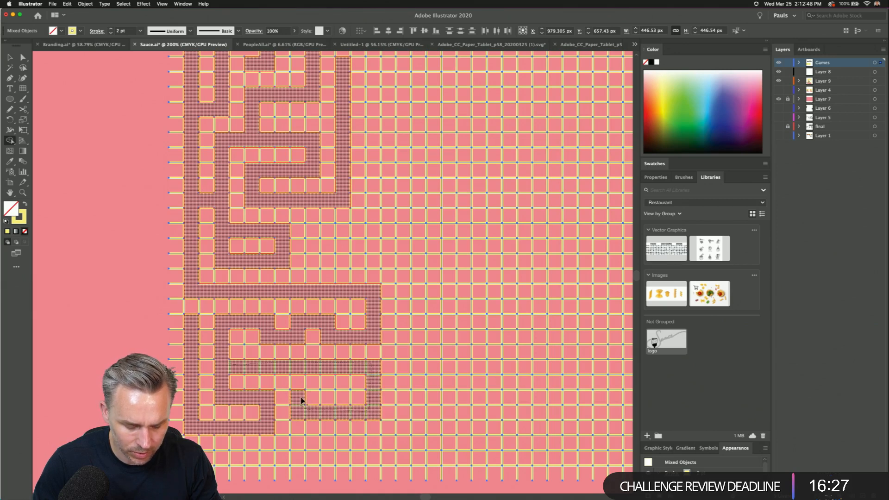
# - Merge a corridor along the grid's base, plus one from the upper vertical corridor that runs right along the top, doubles back left and rises again
pyautogui.moveTo(298, 450); pyautogui.dragTo(472, 442)
pyautogui.scroll(3, 383, 235)
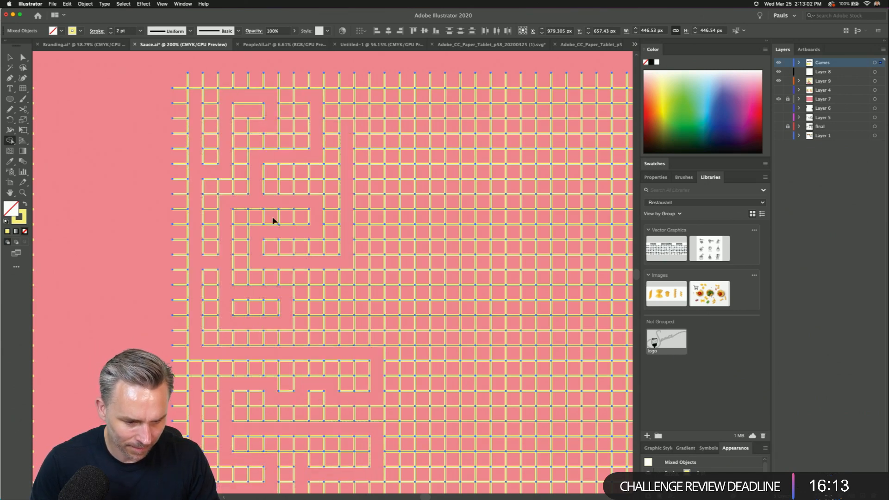
pyautogui.moveTo(348, 122)
pyautogui.mouseDown()
pyautogui.moveTo(344, 99)
pyautogui.moveTo(455, 97)
pyautogui.moveTo(455, 141)
pyautogui.moveTo(377, 142)
pyautogui.moveTo(377, 167)
pyautogui.moveTo(465, 170)
pyautogui.moveTo(461, 194)
pyautogui.moveTo(384, 196)
pyautogui.mouseUp()
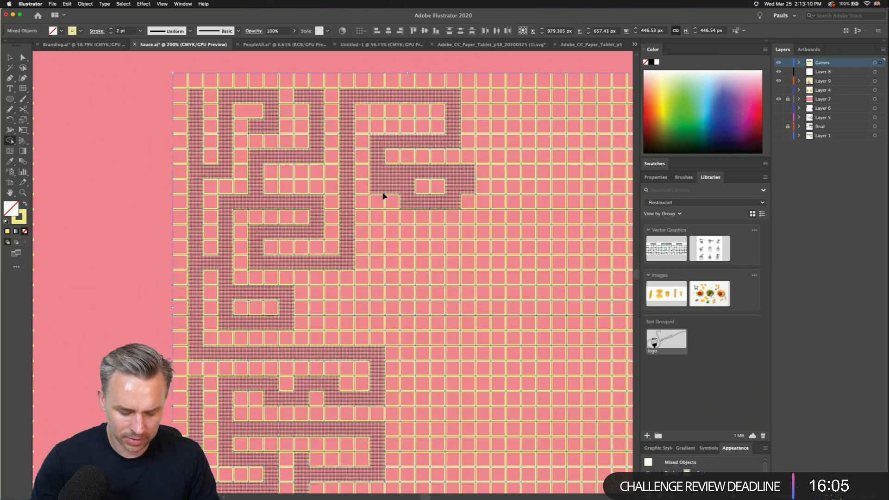
pyautogui.press('super+z')
pyautogui.moveTo(455, 98)
pyautogui.mouseDown()
pyautogui.moveTo(454, 136)
pyautogui.moveTo(452, 128)
pyautogui.moveTo(379, 129)
pyautogui.mouseUp()
pyautogui.moveTo(379, 167)
pyautogui.mouseDown()
pyautogui.moveTo(484, 170)
pyautogui.moveTo(481, 120)
pyautogui.mouseUp()
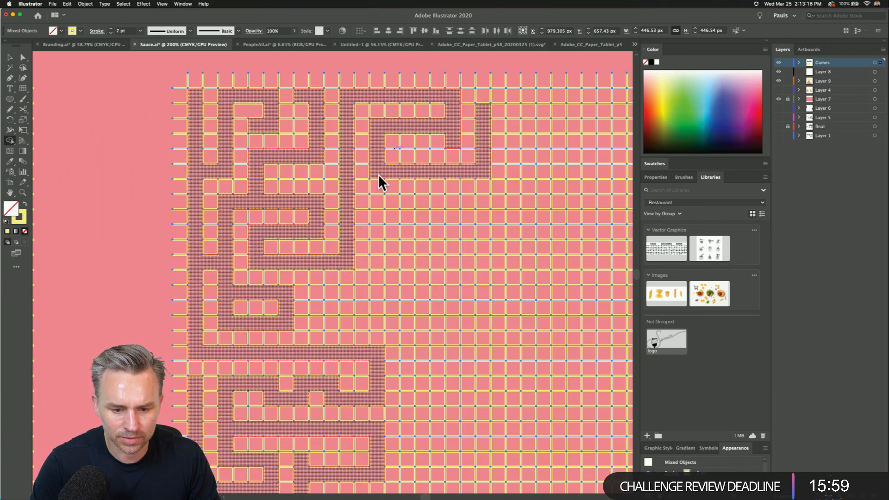
# - Merge winding corridors through the grid's upper centre with branches reaching mid-height, and run another right near the top and down the right side
pyautogui.moveTo(379, 180)
pyautogui.mouseDown()
pyautogui.moveTo(378, 240)
pyautogui.moveTo(425, 242)
pyautogui.moveTo(422, 201)
pyautogui.moveTo(456, 201)
pyautogui.moveTo(454, 275)
pyautogui.moveTo(368, 273)
pyautogui.moveTo(364, 306)
pyautogui.moveTo(451, 307)
pyautogui.moveTo(453, 339)
pyautogui.mouseUp()
pyautogui.moveTo(458, 278); pyautogui.dragTo(530, 278)
pyautogui.moveTo(530, 244)
pyautogui.mouseDown()
pyautogui.moveTo(478, 246)
pyautogui.moveTo(479, 201)
pyautogui.moveTo(526, 206)
pyautogui.moveTo(524, 141)
pyautogui.mouseUp()
pyautogui.moveTo(483, 110)
pyautogui.mouseDown()
pyautogui.moveTo(557, 110)
pyautogui.moveTo(563, 232)
pyautogui.mouseUp()
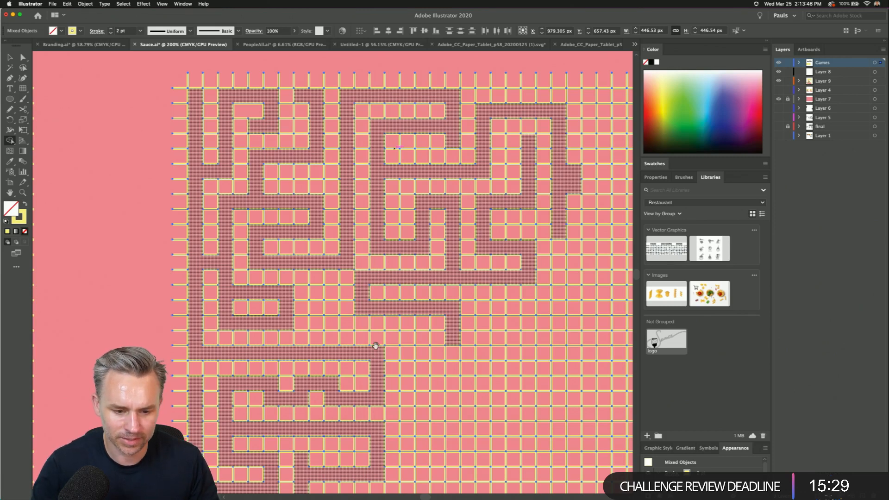
# - Merge a vertical corridor down from the central path with two hooked side branches, plus a loop around two cells beside it
pyautogui.moveTo(375, 345)
pyautogui.mouseDown()
pyautogui.moveTo(368, 291)
pyautogui.moveTo(338, 276)
pyautogui.moveTo(339, 250)
pyautogui.moveTo(321, 248)
pyautogui.moveTo(329, 252)
pyautogui.mouseUp()
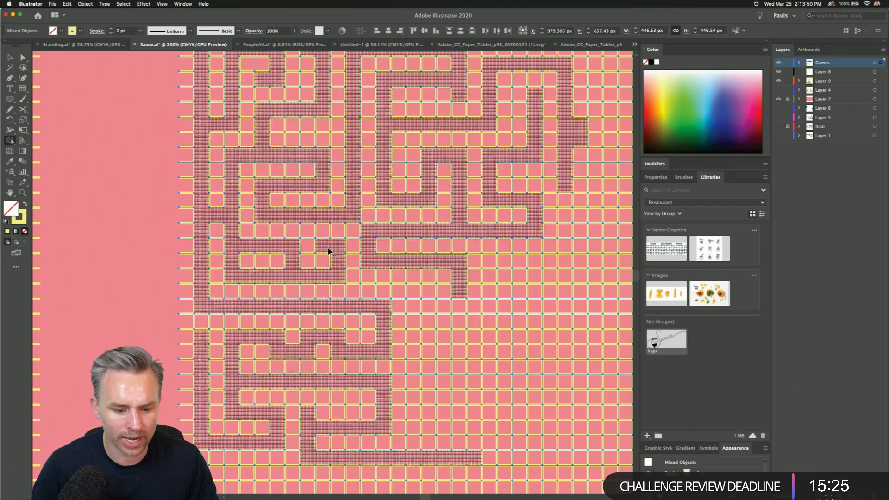
pyautogui.moveTo(400, 273); pyautogui.dragTo(404, 351)
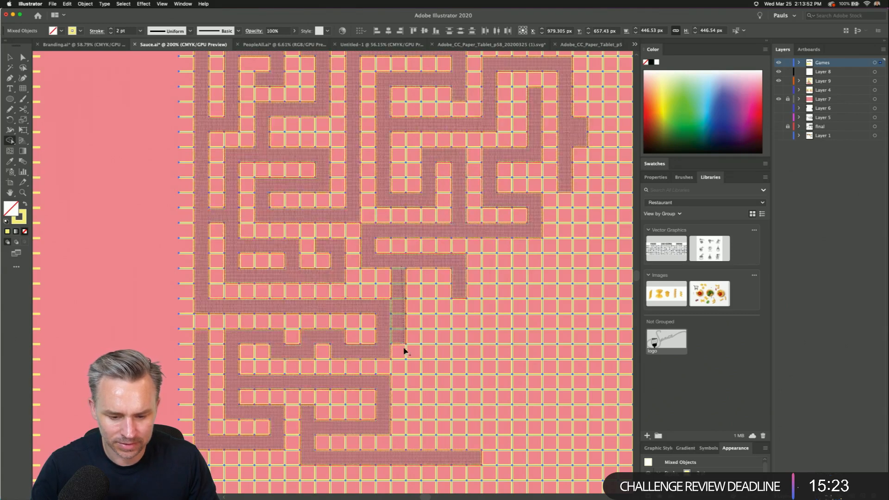
pyautogui.press('super+z')
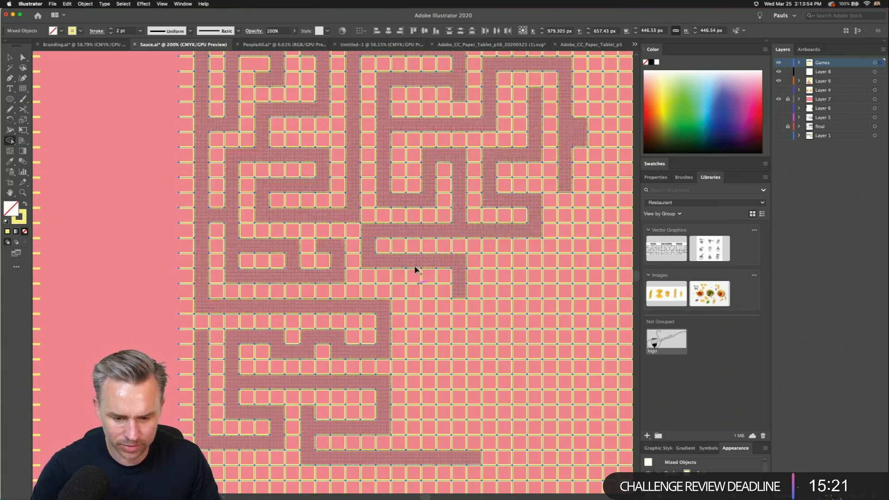
pyautogui.moveTo(415, 269)
pyautogui.mouseDown()
pyautogui.moveTo(414, 351)
pyautogui.moveTo(473, 353)
pyautogui.moveTo(474, 327)
pyautogui.moveTo(448, 324)
pyautogui.mouseUp()
pyautogui.moveTo(416, 357)
pyautogui.mouseDown()
pyautogui.moveTo(414, 429)
pyautogui.moveTo(468, 429)
pyautogui.moveTo(476, 401)
pyautogui.moveTo(451, 397)
pyautogui.mouseUp()
pyautogui.moveTo(490, 243)
pyautogui.mouseDown()
pyautogui.moveTo(493, 291)
pyautogui.moveTo(537, 291)
pyautogui.moveTo(536, 263)
pyautogui.moveTo(505, 260)
pyautogui.mouseUp()
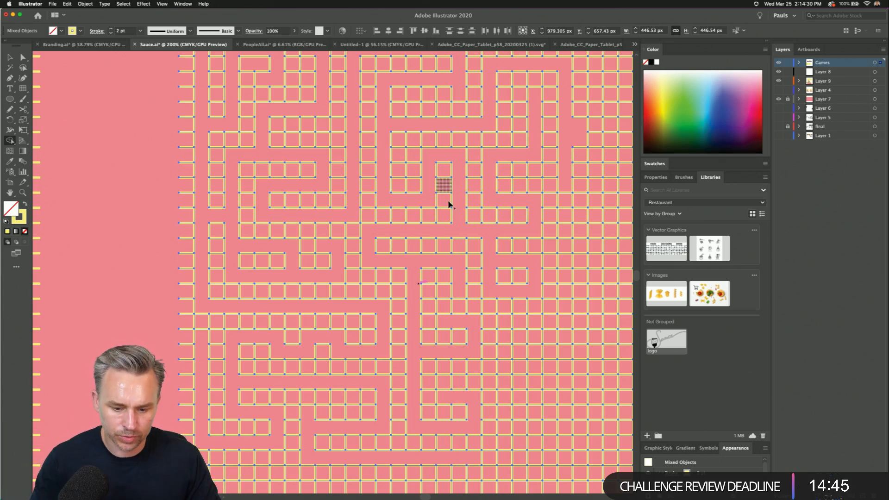
# - Continue the lower hooked branch right, around a winding path and up, and extend the upper-right corridor around and up to the grid's top
pyautogui.scroll(-3, 449, 205)
pyautogui.hscroll(2, 449, 204)
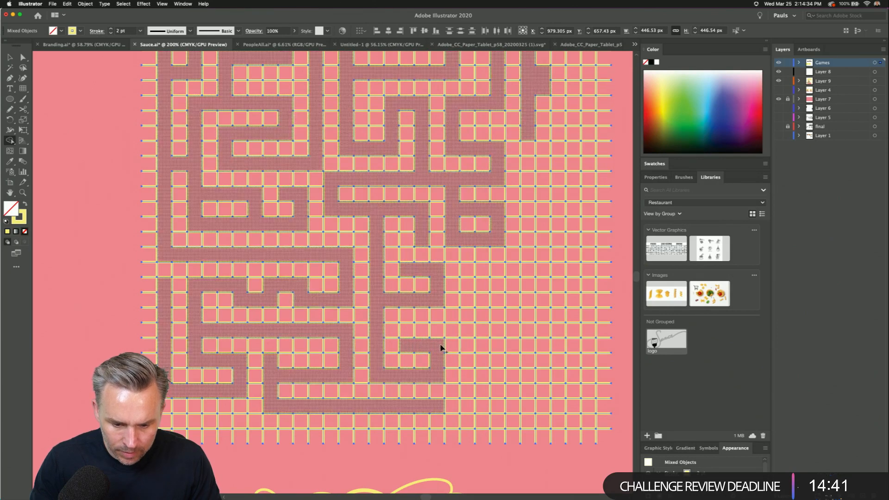
pyautogui.moveTo(442, 349)
pyautogui.mouseDown()
pyautogui.moveTo(472, 345)
pyautogui.moveTo(472, 274)
pyautogui.moveTo(520, 272)
pyautogui.moveTo(516, 321)
pyautogui.moveTo(499, 321)
pyautogui.mouseUp()
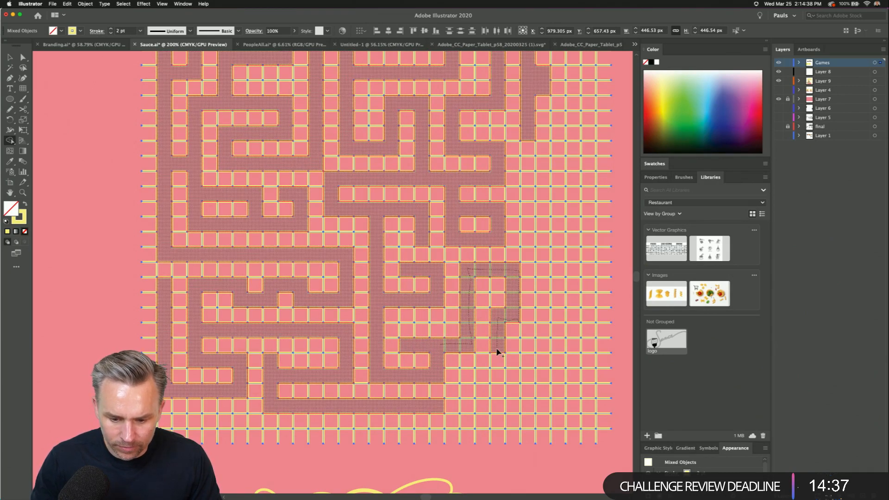
pyautogui.moveTo(498, 352)
pyautogui.mouseDown()
pyautogui.moveTo(540, 348)
pyautogui.moveTo(542, 338)
pyautogui.moveTo(542, 255)
pyautogui.moveTo(531, 252)
pyautogui.moveTo(528, 193)
pyautogui.mouseUp()
pyautogui.moveTo(526, 129)
pyautogui.mouseDown()
pyautogui.moveTo(461, 248)
pyautogui.moveTo(509, 234)
pyautogui.moveTo(516, 155)
pyautogui.moveTo(495, 97)
pyautogui.mouseUp()
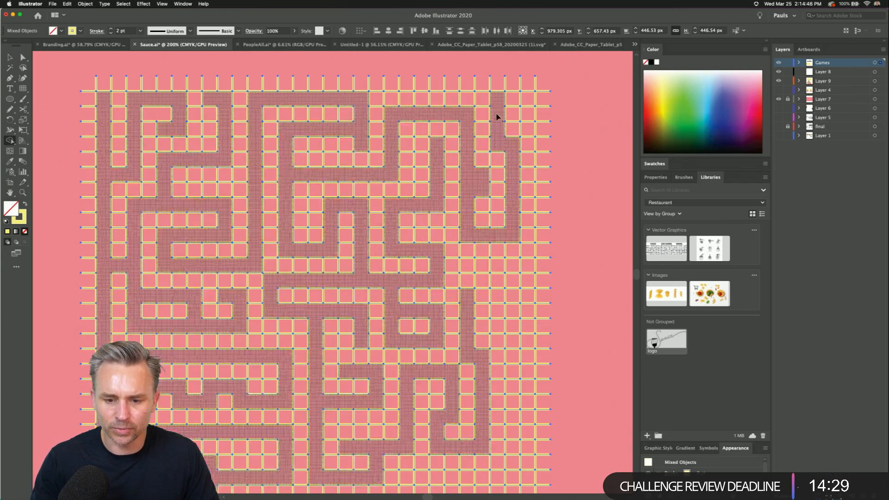
# - Merge a corridor stepping down the right side, a loop at the base corridor's right end, and a link down to the lower-right corner
pyautogui.scroll(-4, 464, 249)
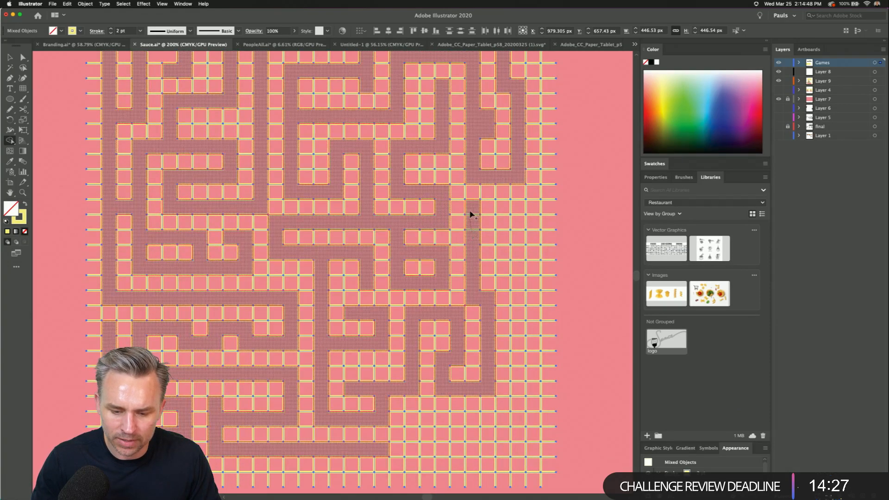
pyautogui.moveTo(471, 214)
pyautogui.mouseDown()
pyautogui.moveTo(518, 209)
pyautogui.moveTo(518, 232)
pyautogui.moveTo(506, 234)
pyautogui.moveTo(501, 265)
pyautogui.moveTo(529, 267)
pyautogui.moveTo(533, 279)
pyautogui.moveTo(533, 301)
pyautogui.moveTo(519, 300)
pyautogui.moveTo(531, 331)
pyautogui.mouseUp()
pyautogui.scroll(-3, 393, 361)
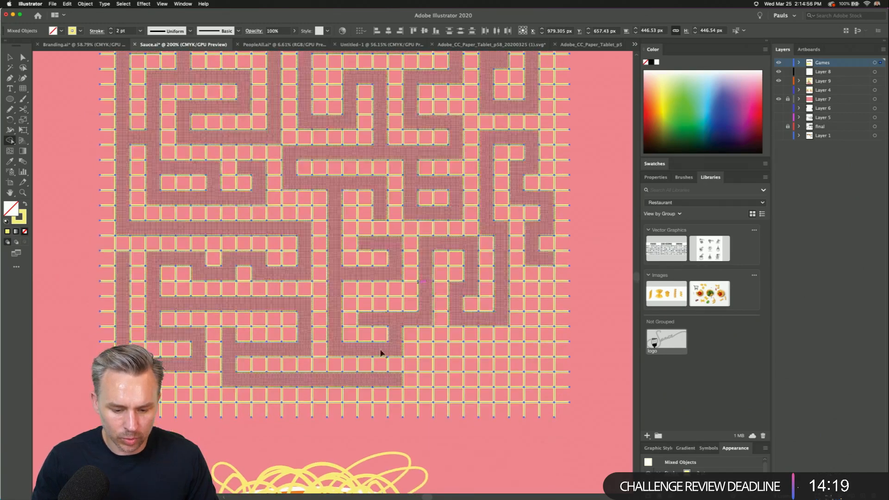
pyautogui.moveTo(397, 382)
pyautogui.mouseDown()
pyautogui.moveTo(424, 380)
pyautogui.moveTo(426, 342)
pyautogui.moveTo(500, 345)
pyautogui.moveTo(495, 395)
pyautogui.moveTo(460, 395)
pyautogui.moveTo(455, 378)
pyautogui.mouseUp()
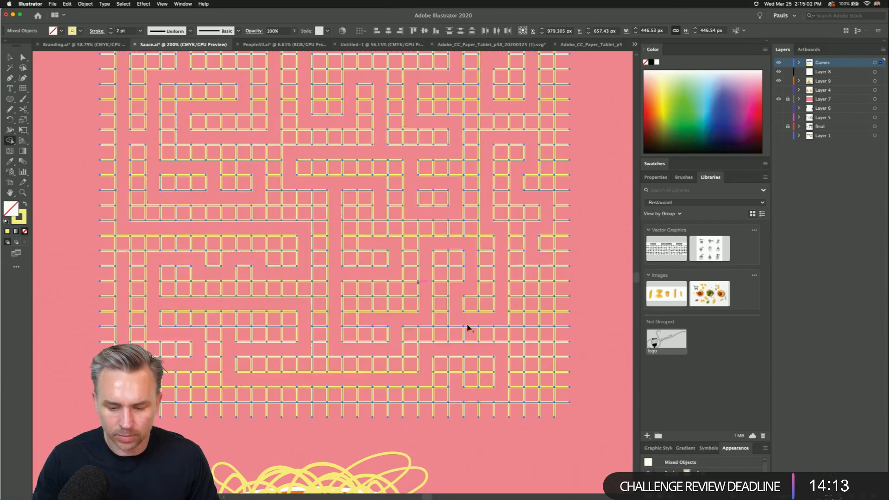
pyautogui.moveTo(472, 254); pyautogui.dragTo(446, 323)
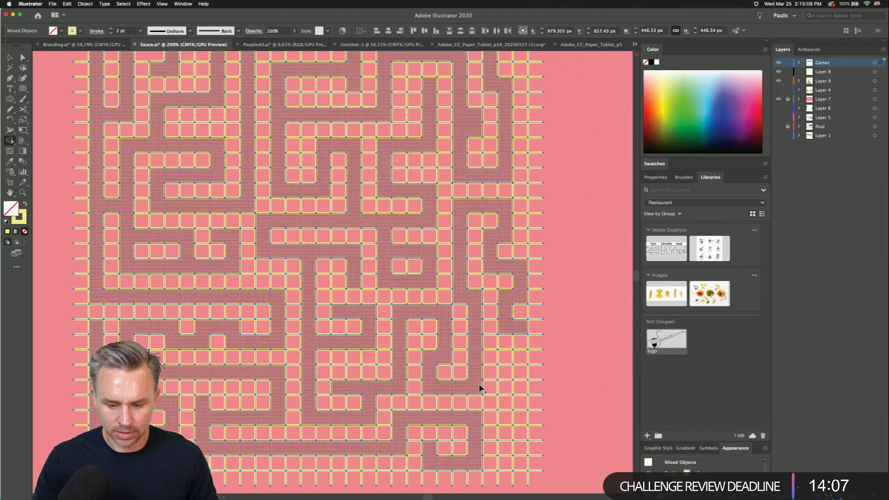
pyautogui.moveTo(489, 389)
pyautogui.mouseDown()
pyautogui.moveTo(514, 386)
pyautogui.moveTo(518, 461)
pyautogui.mouseUp()
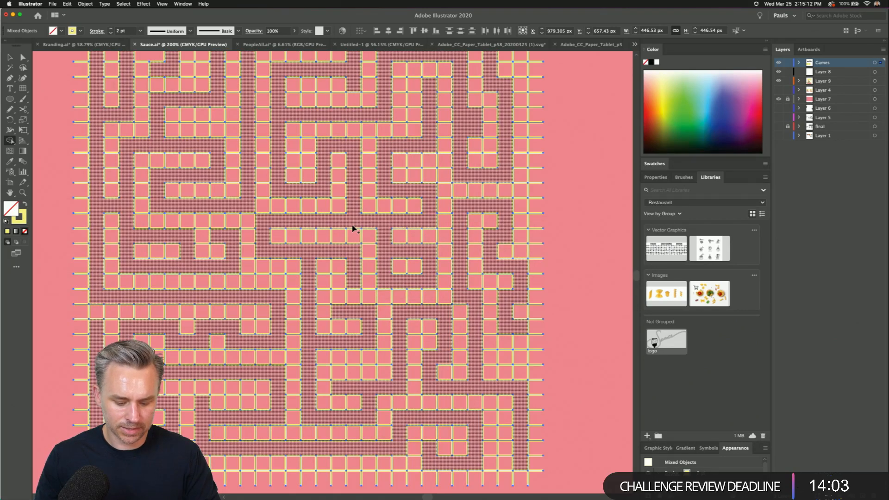
# - Delete the protruding line ends along the maze's left, top and right edges using the Direct Selection tool
pyautogui.press('super+minus')
pyautogui.press('super+minus')
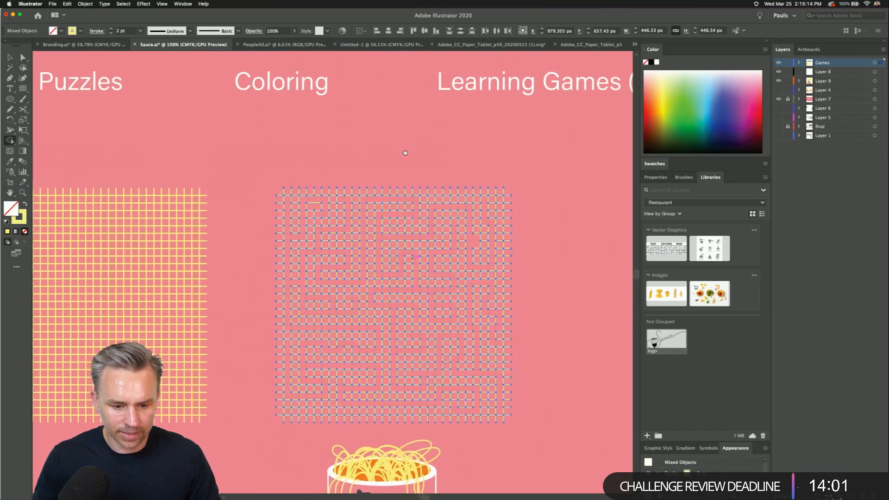
pyautogui.press('v')
pyautogui.click(247, 183)
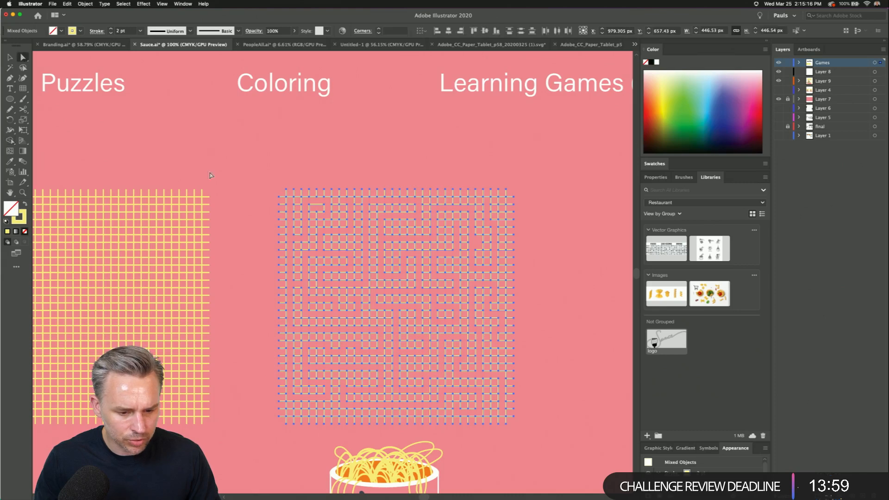
pyautogui.moveTo(284, 450); pyautogui.dragTo(278, 442)
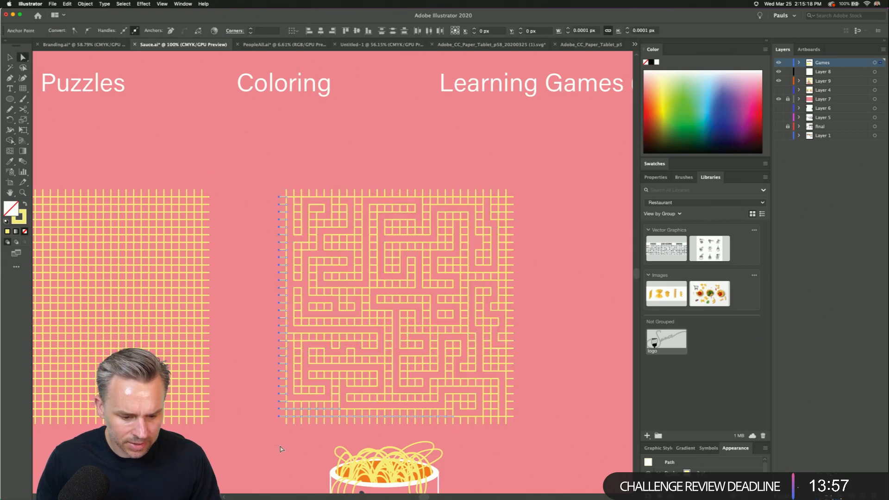
pyautogui.click(261, 164)
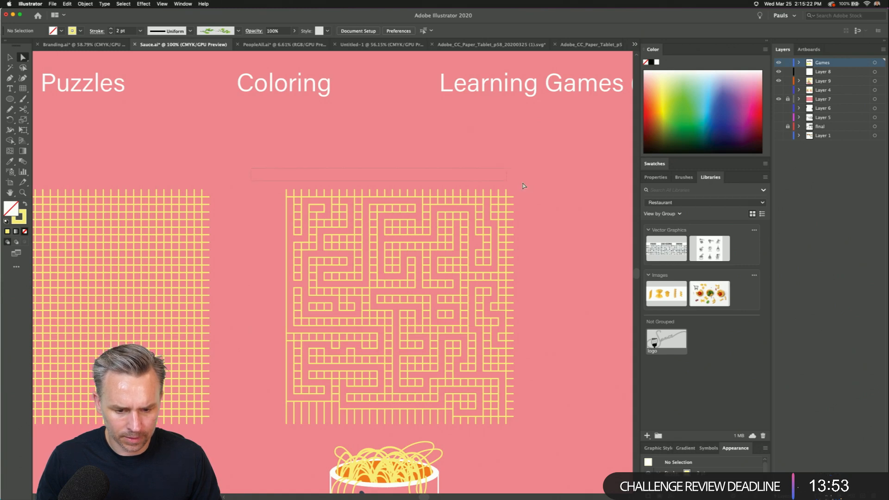
pyautogui.moveTo(531, 191); pyautogui.dragTo(531, 191)
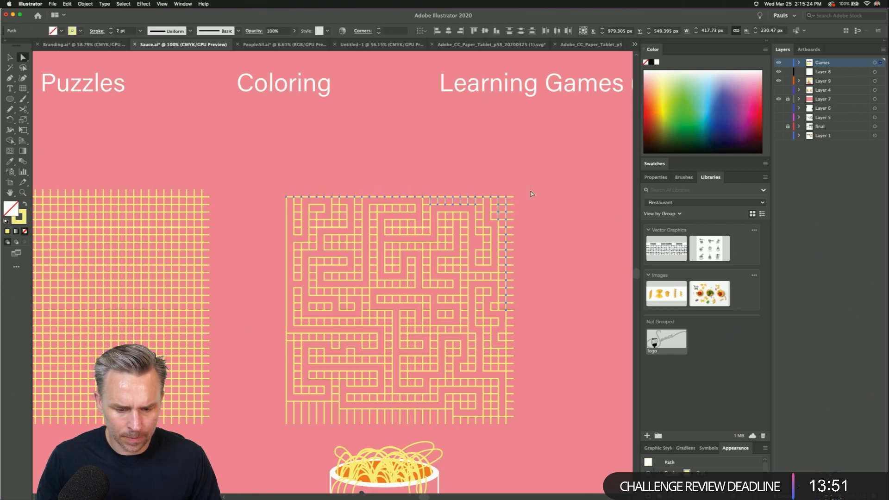
pyautogui.press('Delete')
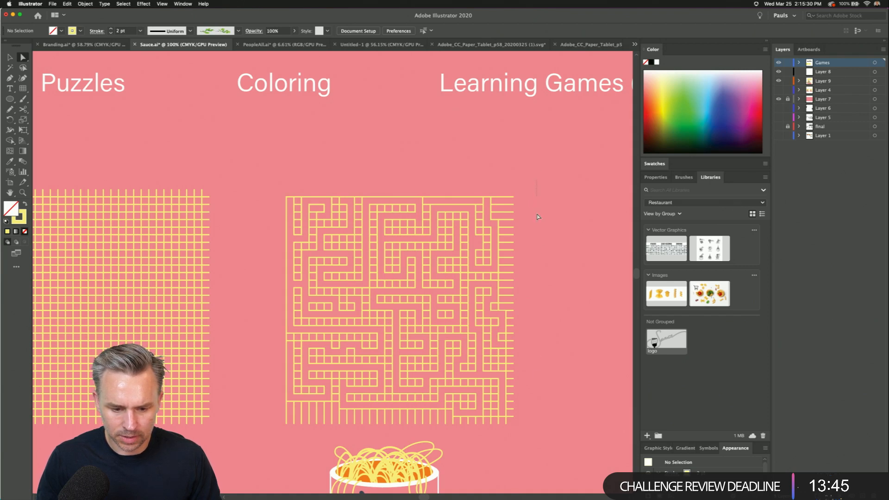
pyautogui.moveTo(513, 445); pyautogui.dragTo(512, 445)
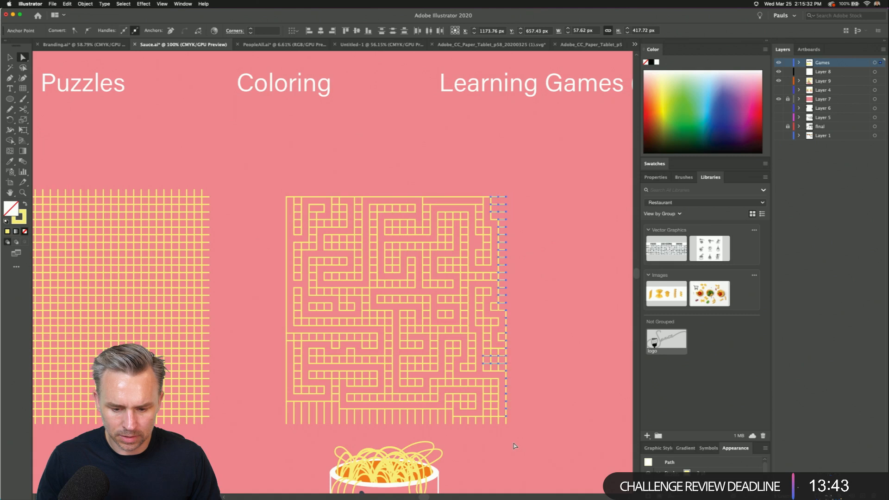
pyautogui.press('Delete')
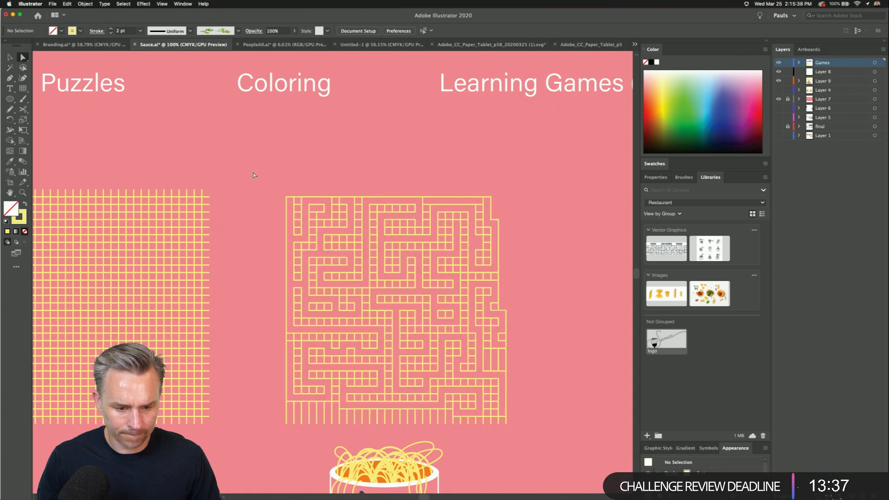
# - Delete the short wall segment at the maze's top-left corner to open an entrance
pyautogui.press('super+equal')
pyautogui.press('super+equal')
pyautogui.press('super+equal')
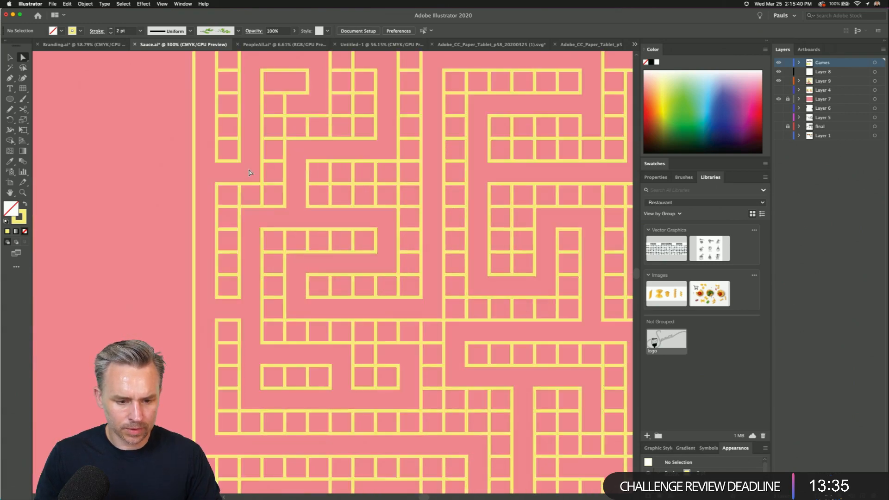
pyautogui.moveTo(250, 146); pyautogui.dragTo(392, 399)
pyautogui.click(353, 300)
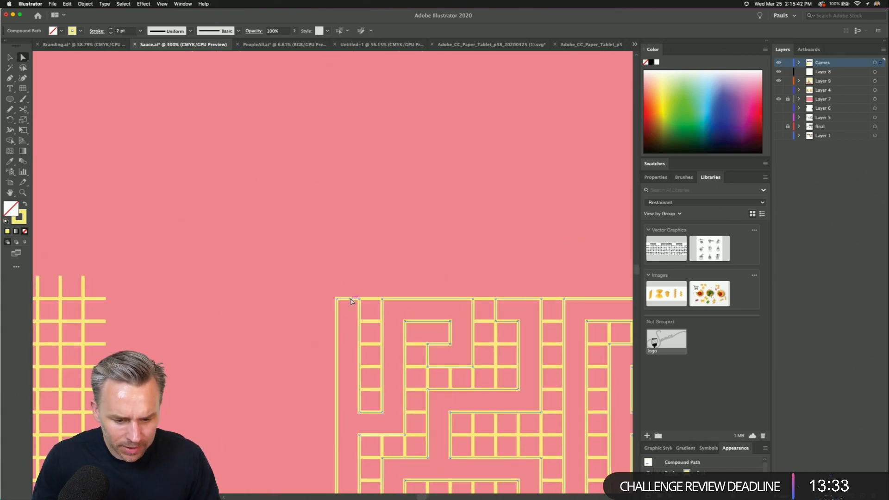
pyautogui.click(23, 109)
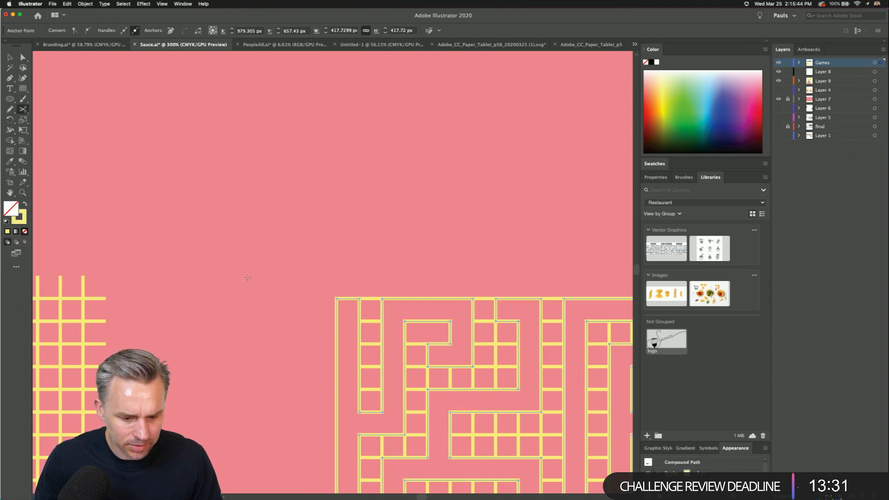
pyautogui.click(23, 57)
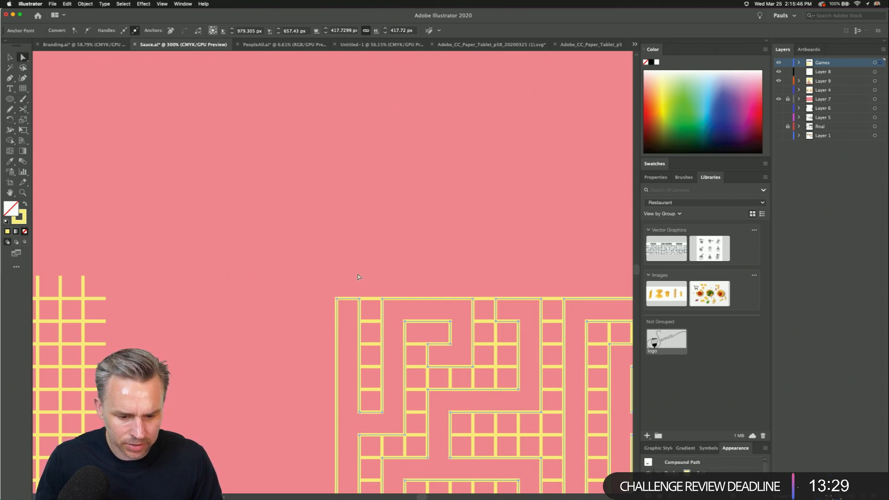
pyautogui.press('Delete')
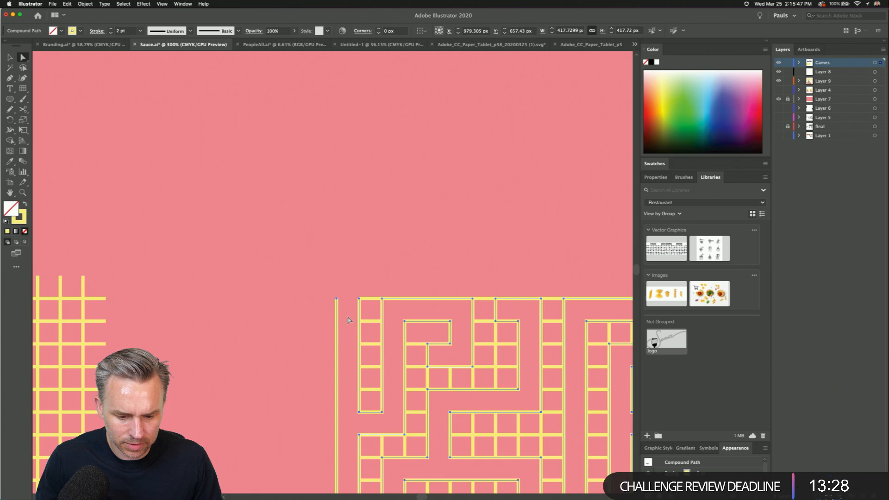
# - Delete the short base wall segment at the maze's lower-right corner to open an exit
pyautogui.click(349, 236)
pyautogui.moveTo(456, 404); pyautogui.dragTo(252, 142)
pyautogui.moveTo(442, 371); pyautogui.dragTo(288, 244)
pyautogui.moveTo(412, 407); pyautogui.dragTo(335, 230)
pyautogui.click(494, 303)
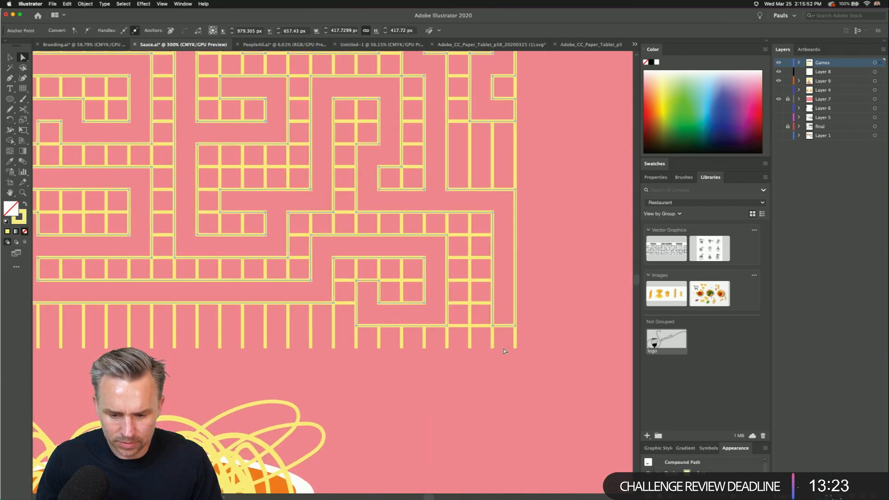
pyautogui.press('Delete')
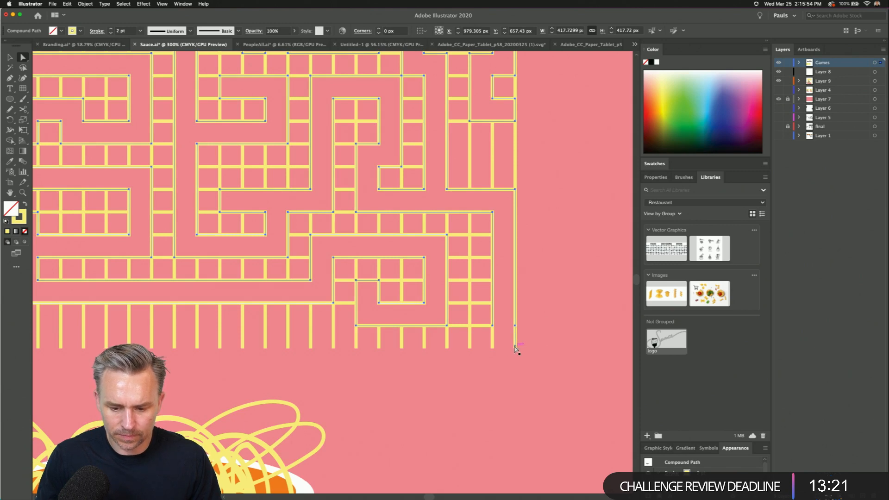
# - Review the whole maze above the bowl at 100% zoom with nothing selected
pyautogui.press('super+1')
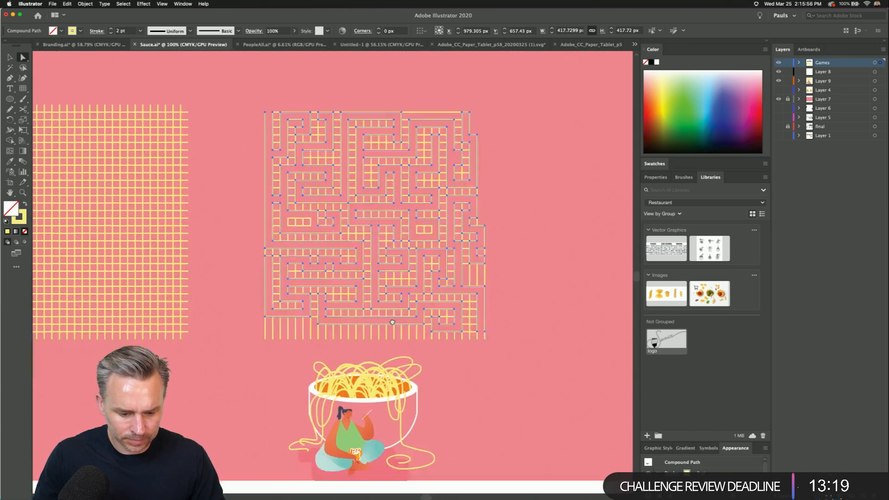
pyautogui.scroll(-2, 392, 322)
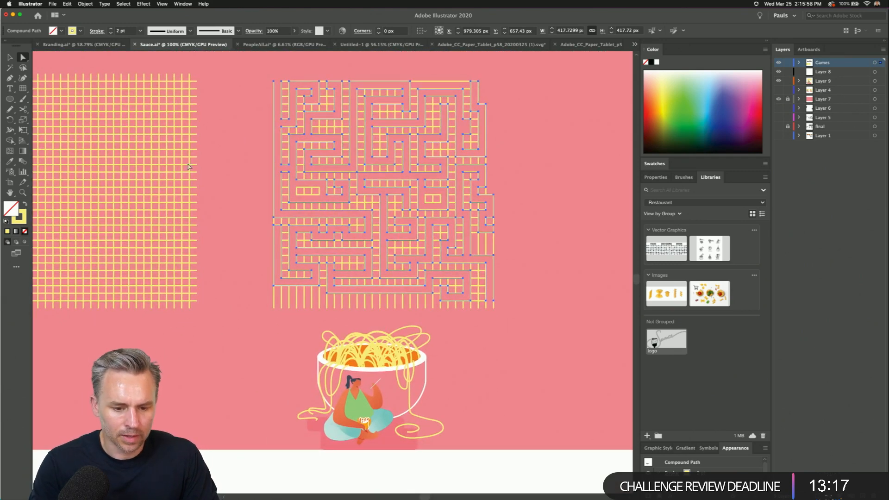
pyautogui.press('v')
pyautogui.click(233, 359)
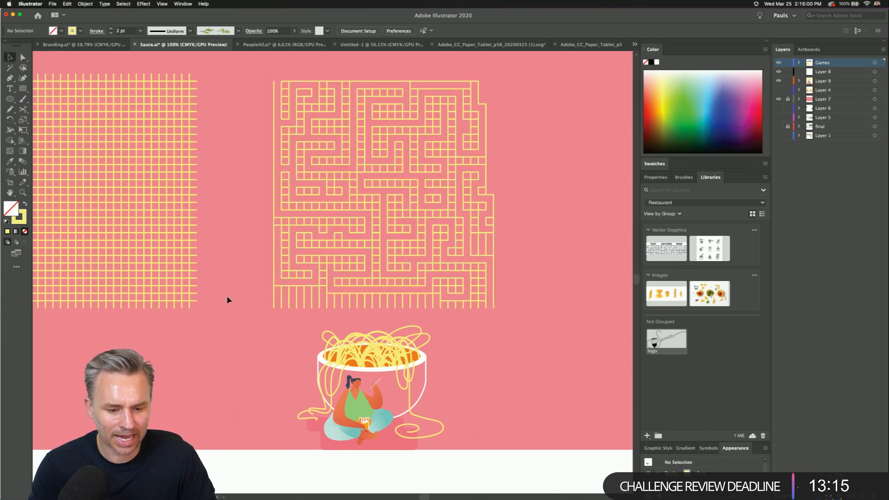
pyautogui.moveTo(258, 65); pyautogui.dragTo(506, 313)
pyautogui.click(249, 128)
pyautogui.scroll(2, 249, 134)
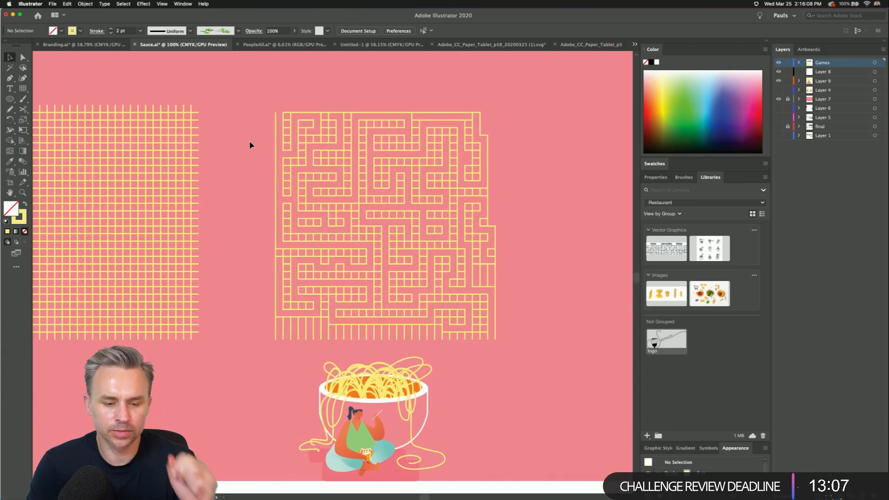
# - Draw a circle about 19 px wide above the maze's top-left entrance and give it a red fill with no stroke
pyautogui.scroll(3, 258, 136)
pyautogui.press('l')
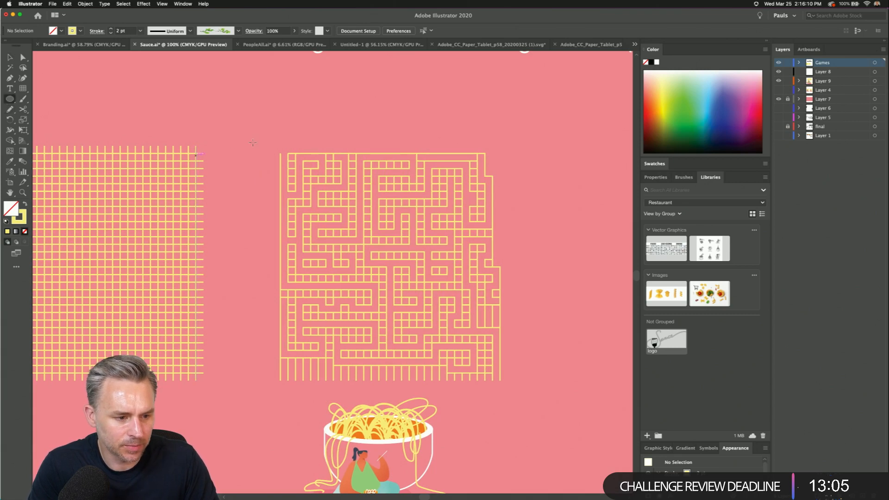
pyautogui.moveTo(283, 146)
pyautogui.mouseDown()
pyautogui.moveTo(288, 151)
pyautogui.moveTo(283, 143)
pyautogui.mouseUp()
pyautogui.press('v')
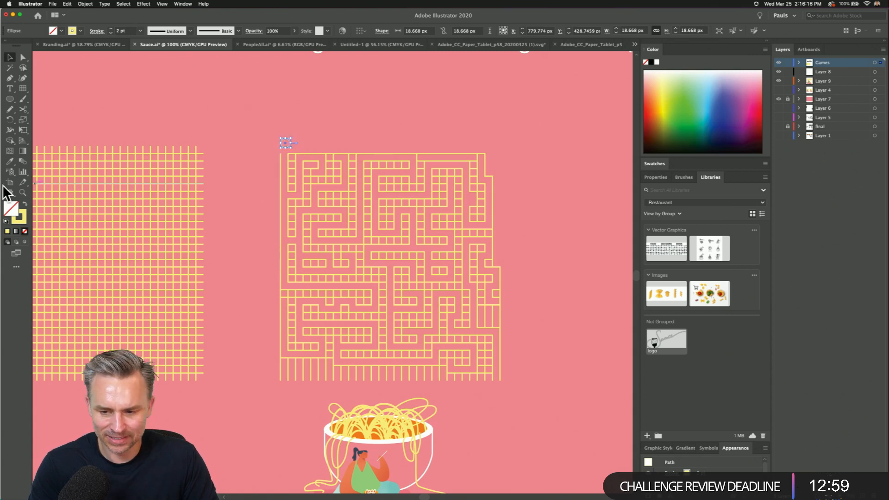
pyautogui.click(26, 206)
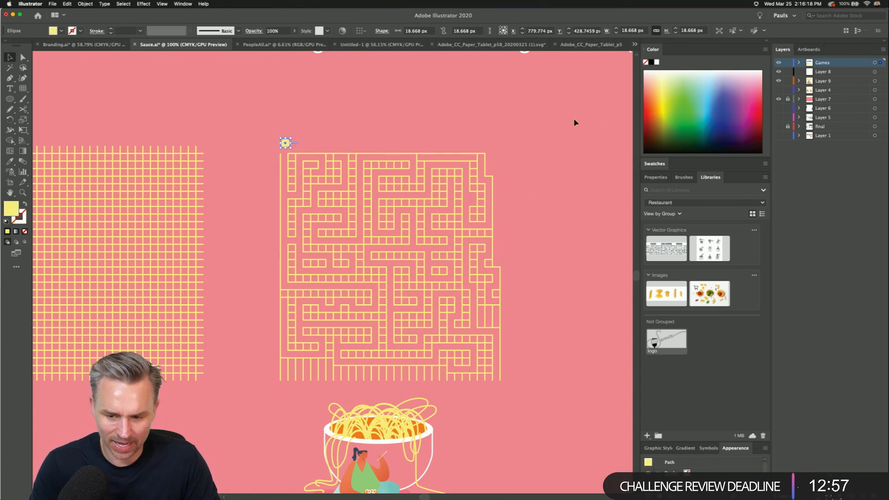
pyautogui.click(650, 115)
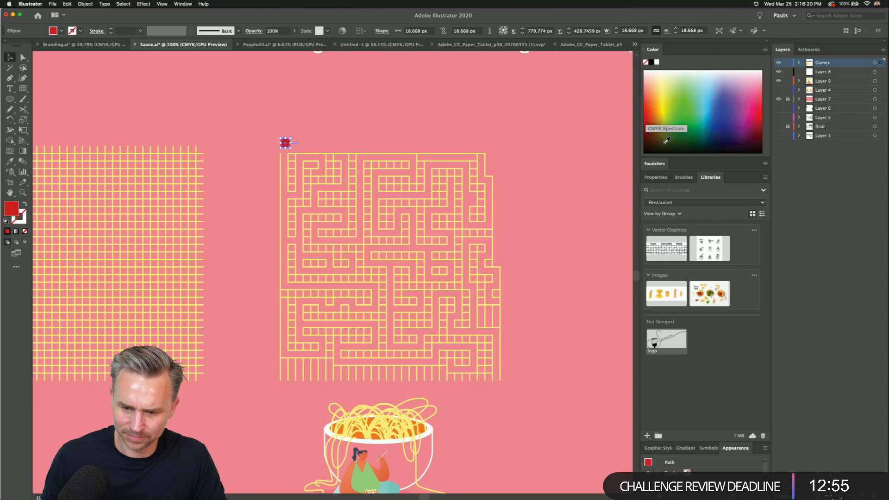
pyautogui.doubleClick(10, 57)
pyautogui.click(25, 178)
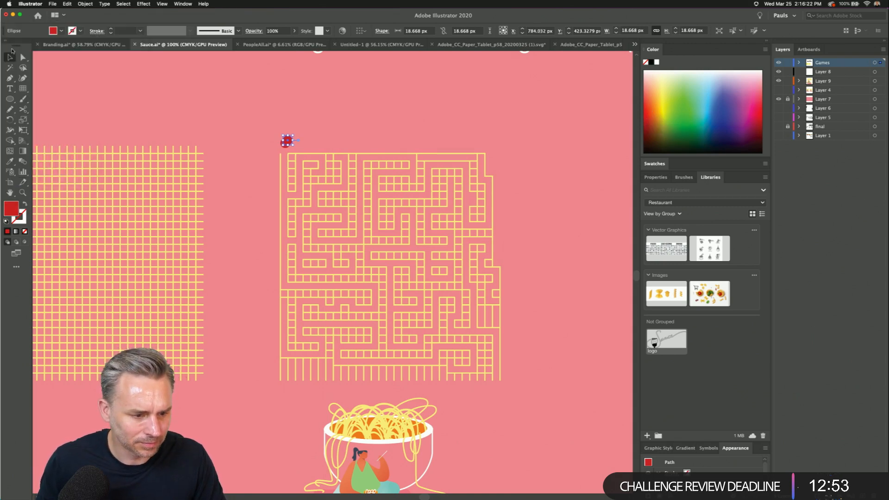
pyautogui.click(278, 152)
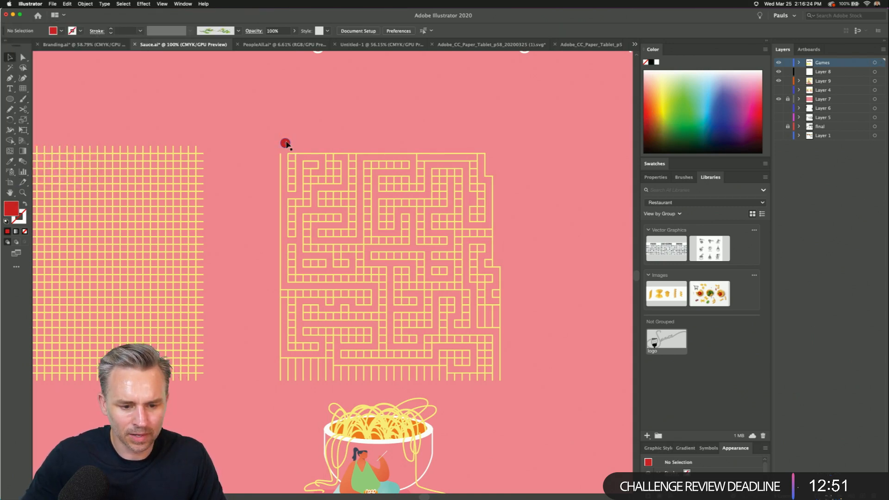
# - Move the noodle bowl illustration sideways so that it sits beneath the exit at the maze's lower-right corner
pyautogui.scroll(-3, 268, 202)
pyautogui.hscroll(2, 268, 203)
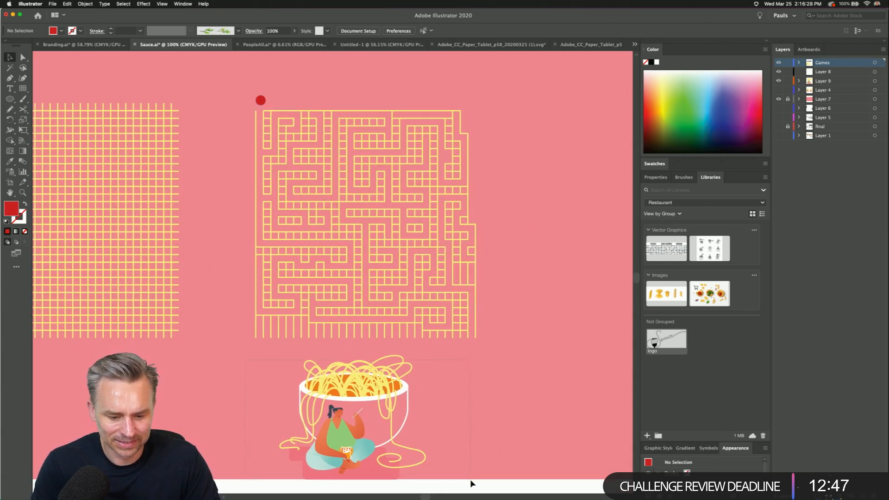
pyautogui.moveTo(323, 396); pyautogui.dragTo(423, 380)
pyautogui.click(226, 181)
pyautogui.scroll(5, 226, 182)
pyautogui.hscroll(2, 226, 181)
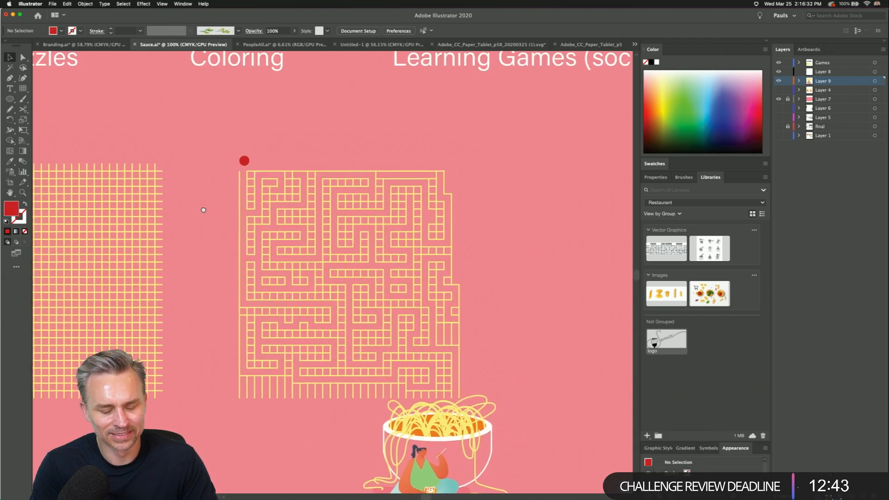
# - Select the small red circle above the maze's entrance at 300% zoom
pyautogui.click(240, 170)
pyautogui.press('super+equal')
pyautogui.press('super+equal')
pyautogui.press('super+equal')
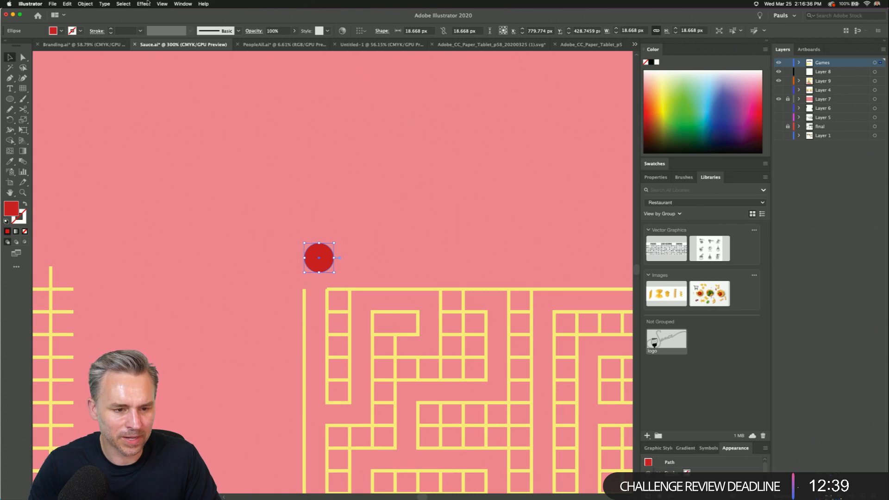
pyautogui.click(147, 3)
pyautogui.moveTo(157, 68)
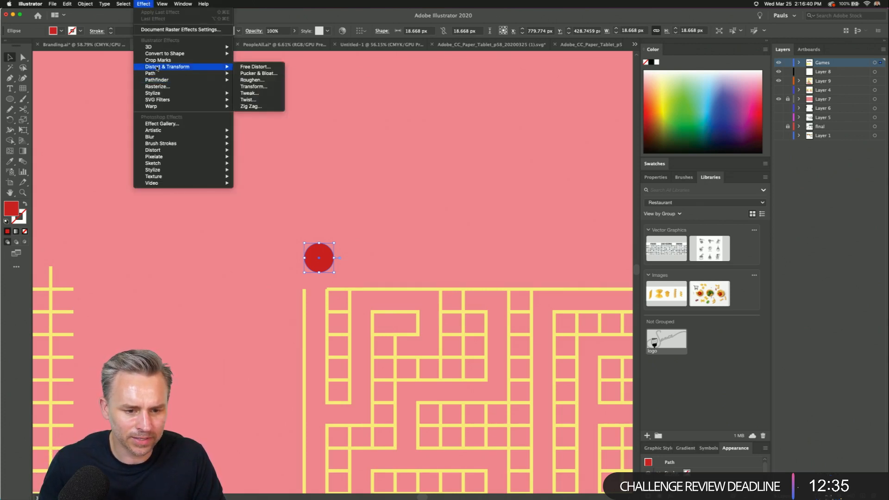
pyautogui.click(70, 114)
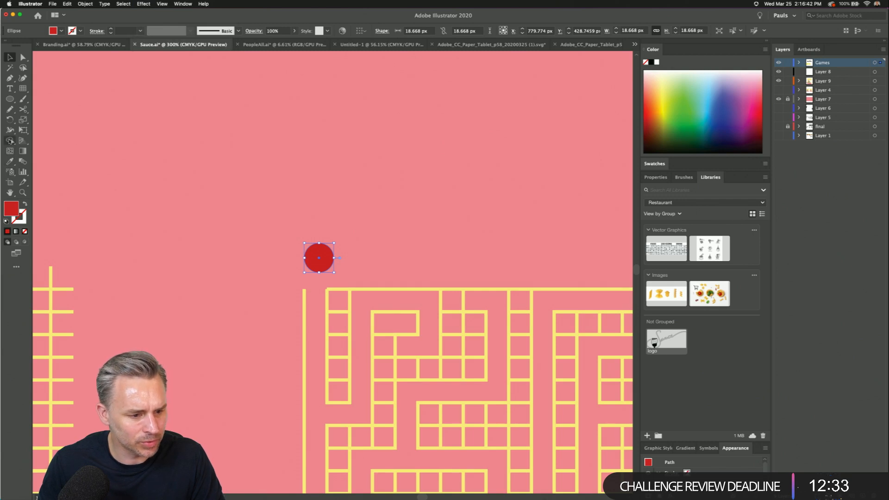
# - Distort the small red circle slightly with the Warp tool, leaving the tool's options as they are
pyautogui.click(10, 140)
pyautogui.click(10, 132)
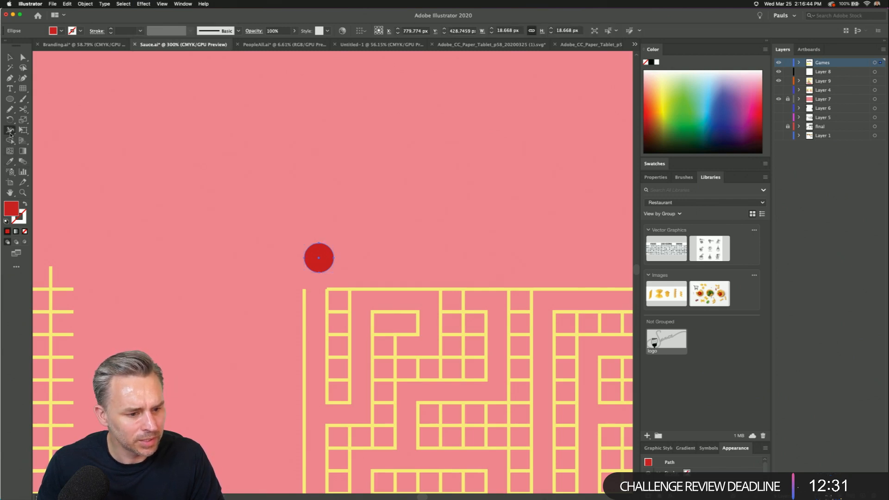
pyautogui.click(10, 133)
pyautogui.click(39, 141)
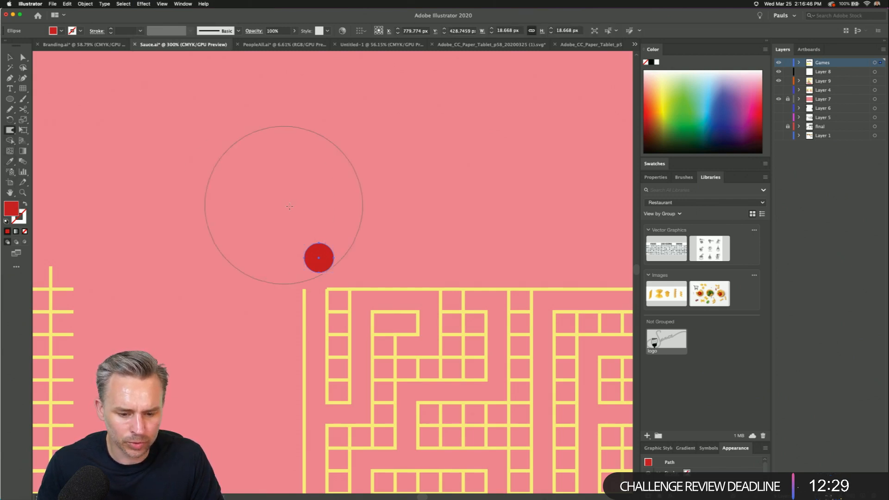
pyautogui.click(319, 242)
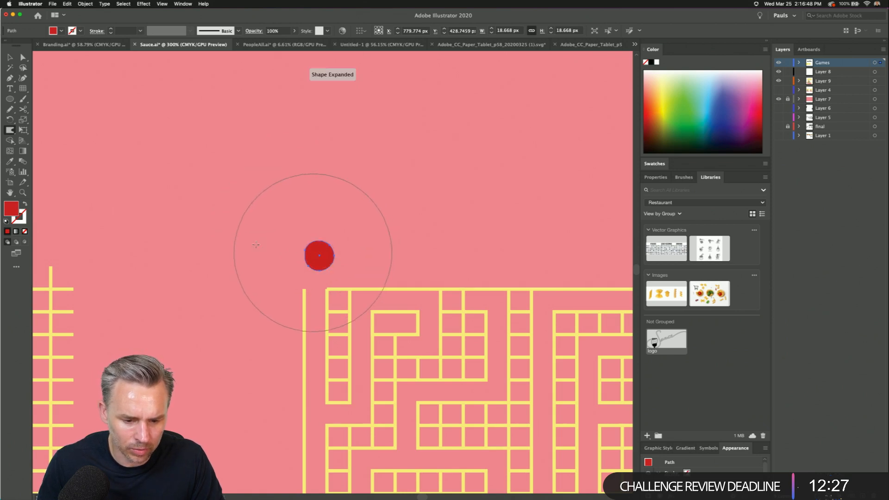
pyautogui.doubleClick(9, 131)
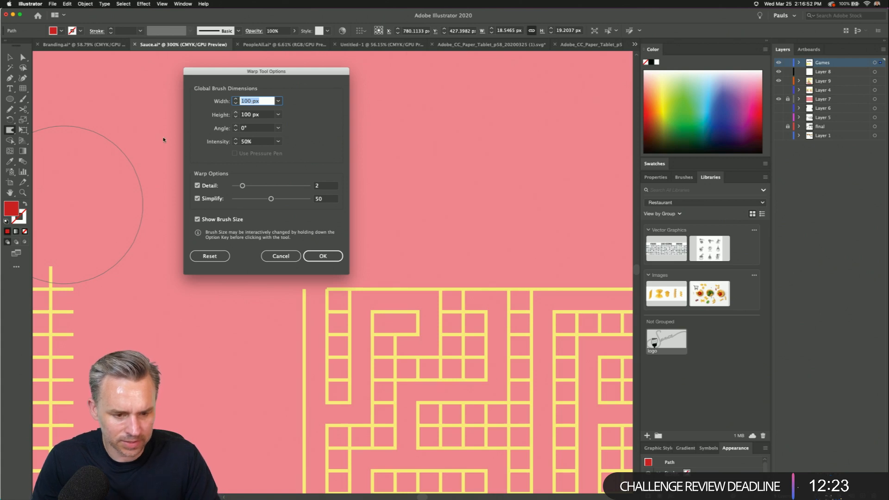
pyautogui.click(273, 256)
# - Scale the red circle up proportionally to about 125 × 129 px above the maze's top-left corner
pyautogui.click(10, 57)
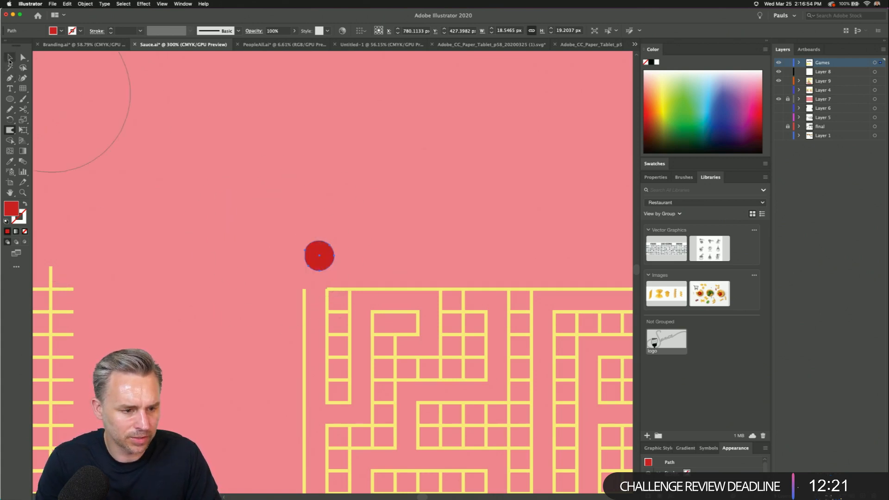
pyautogui.moveTo(335, 241); pyautogui.dragTo(455, 116)
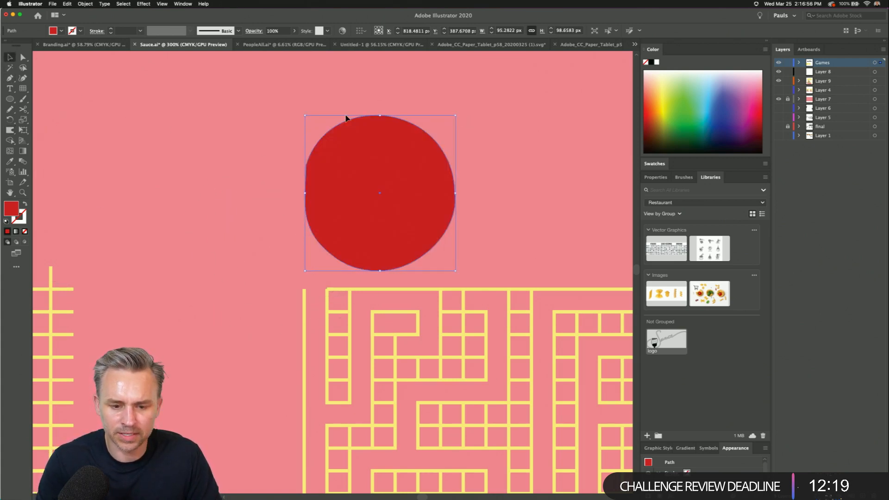
pyautogui.scroll(3, 440, 167)
pyautogui.moveTo(446, 164); pyautogui.dragTo(486, 113)
pyautogui.moveTo(264, 209); pyautogui.dragTo(250, 198)
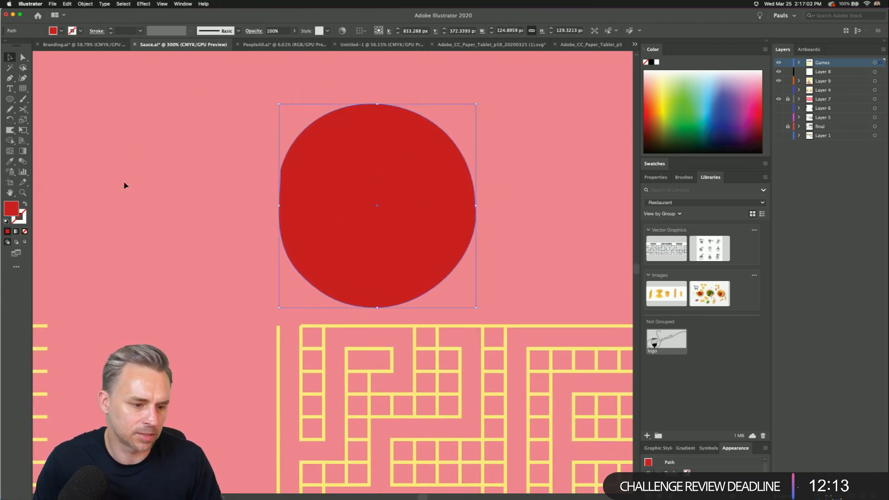
# - Push the enlarged red circle's outline into an uneven, hand-shaped ball with the Warp tool, then deselect it
pyautogui.click(9, 141)
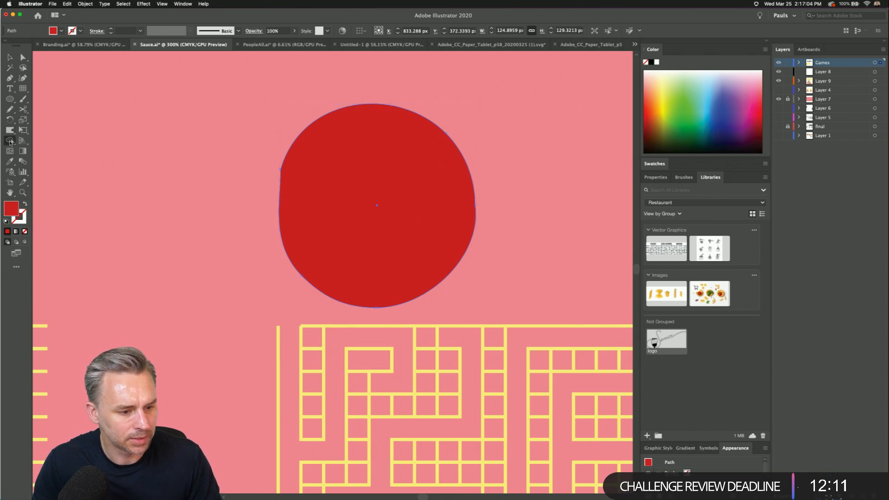
pyautogui.click(9, 142)
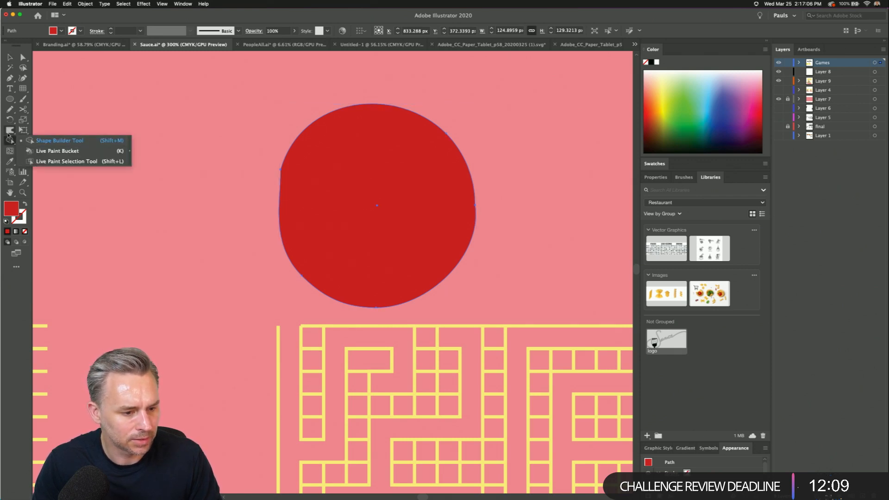
pyautogui.click(8, 132)
pyautogui.click(41, 141)
pyautogui.moveTo(286, 166)
pyautogui.mouseDown()
pyautogui.moveTo(313, 121)
pyautogui.moveTo(356, 130)
pyautogui.moveTo(357, 118)
pyautogui.moveTo(348, 119)
pyautogui.moveTo(415, 122)
pyautogui.moveTo(415, 138)
pyautogui.moveTo(455, 161)
pyautogui.moveTo(462, 155)
pyautogui.moveTo(453, 229)
pyautogui.moveTo(475, 262)
pyautogui.moveTo(338, 273)
pyautogui.moveTo(305, 250)
pyautogui.moveTo(409, 263)
pyautogui.mouseUp()
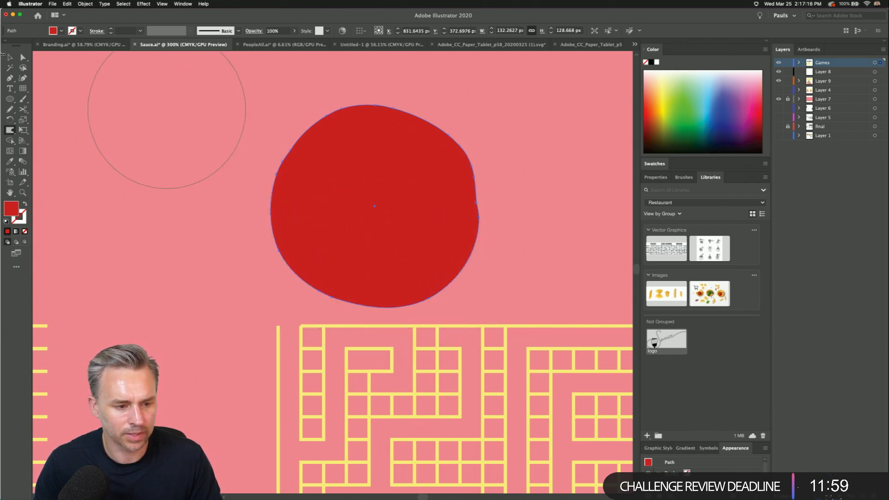
pyautogui.click(9, 57)
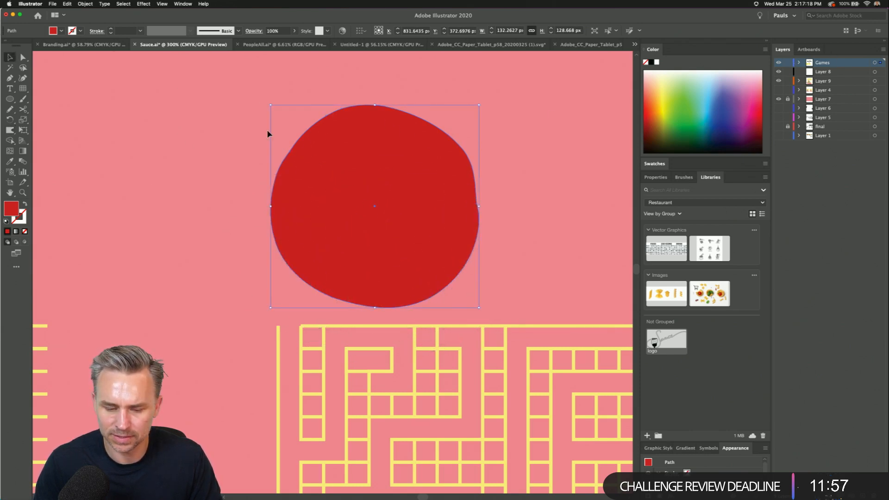
pyautogui.click(215, 151)
pyautogui.click(9, 99)
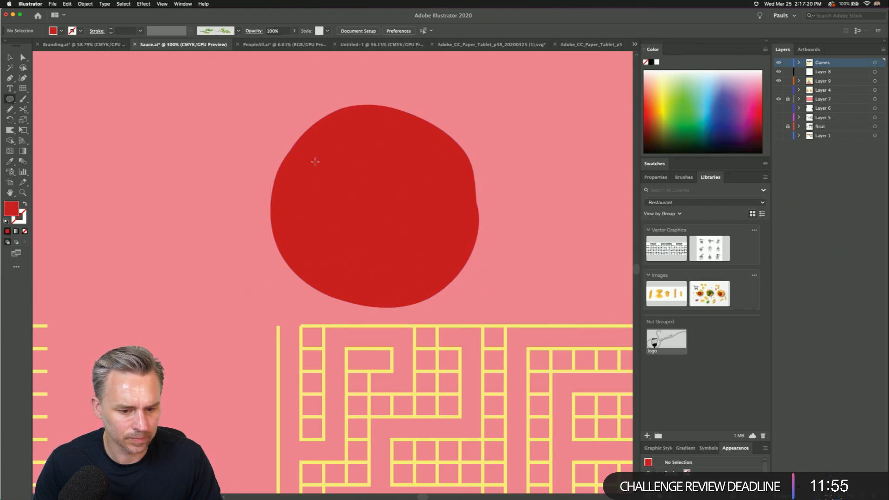
pyautogui.moveTo(313, 144); pyautogui.dragTo(377, 202)
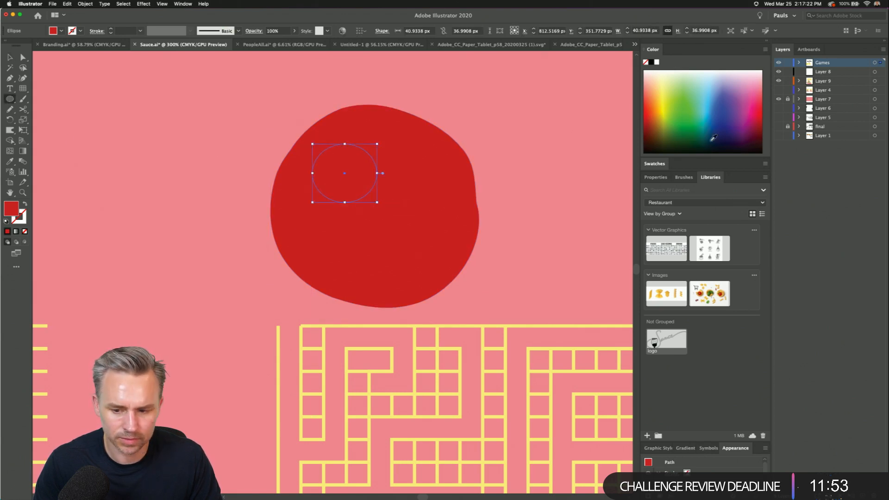
pyautogui.press('Delete')
# - Draw a closed freehand highlight about 73 × 54 px on the red ball's upper-left part with the Pencil tool
pyautogui.click(9, 110)
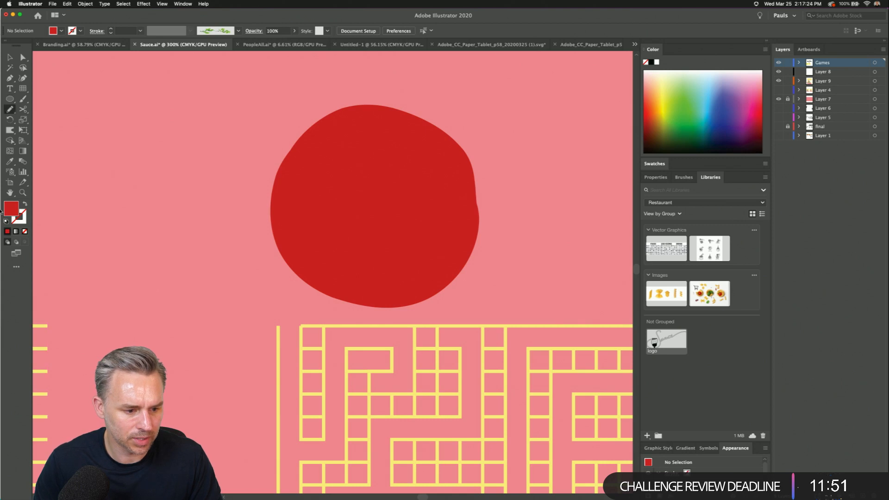
pyautogui.doubleClick(6, 209)
pyautogui.moveTo(361, 146); pyautogui.dragTo(346, 110)
pyautogui.press('Return')
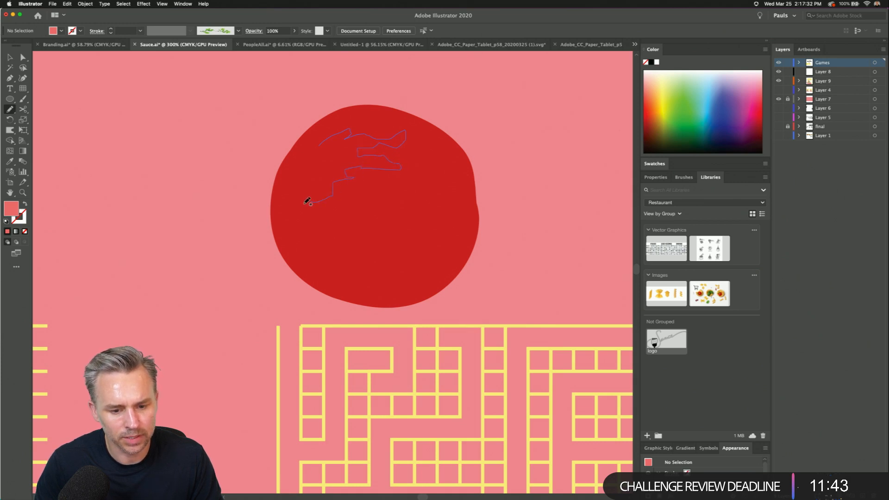
pyautogui.moveTo(324, 141); pyautogui.dragTo(334, 176)
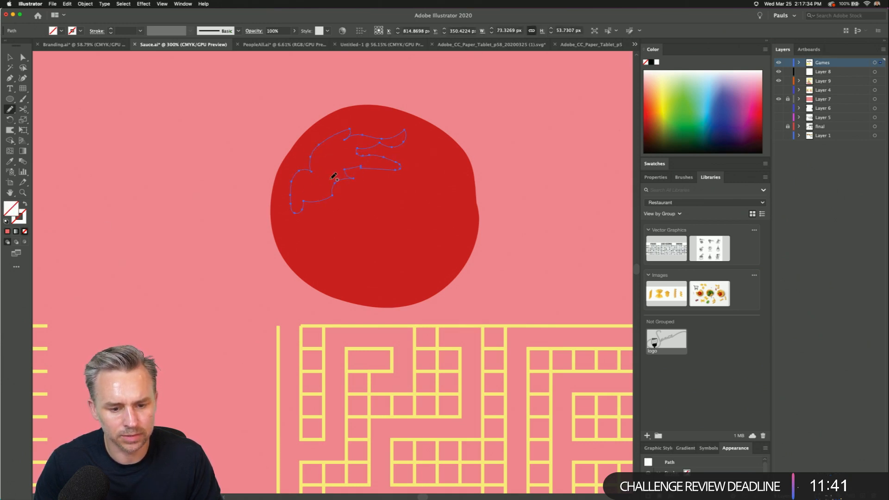
# - Sample the red ball's colour for the highlight shape and change its fill to a lighter pinkish red
pyautogui.press('i')
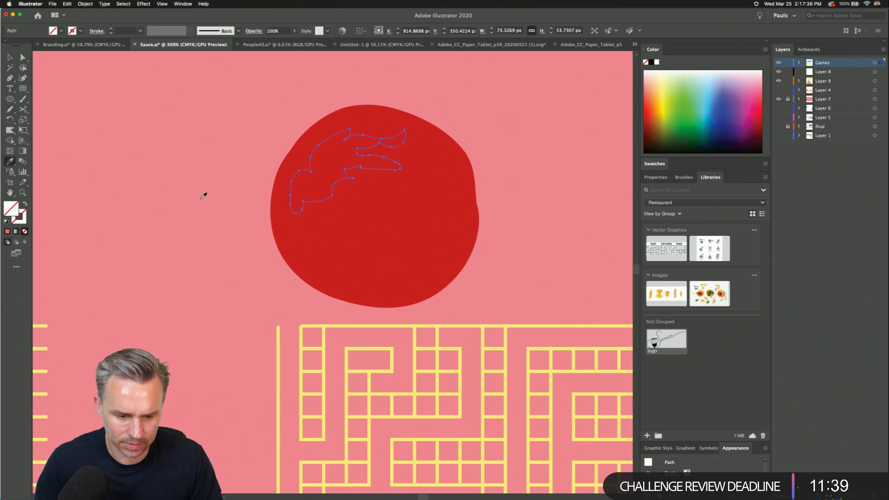
pyautogui.click(309, 239)
pyautogui.doubleClick(10, 206)
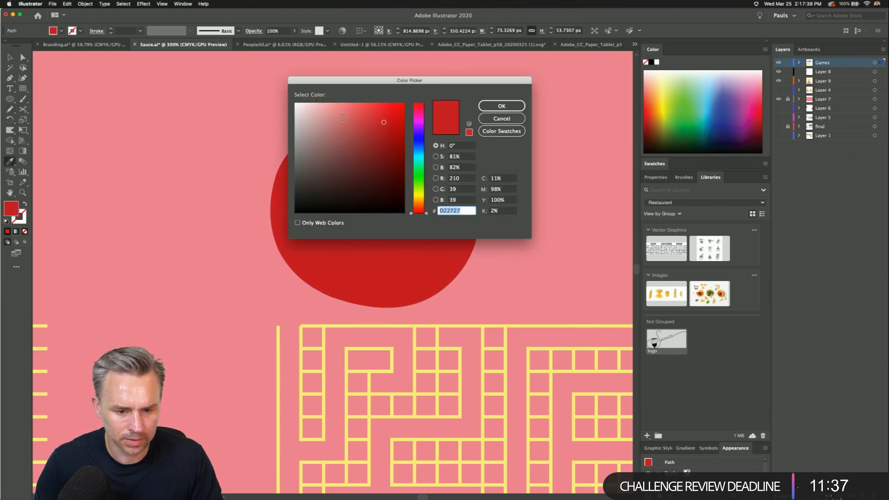
pyautogui.click(344, 118)
pyautogui.press('Return')
pyautogui.click(9, 58)
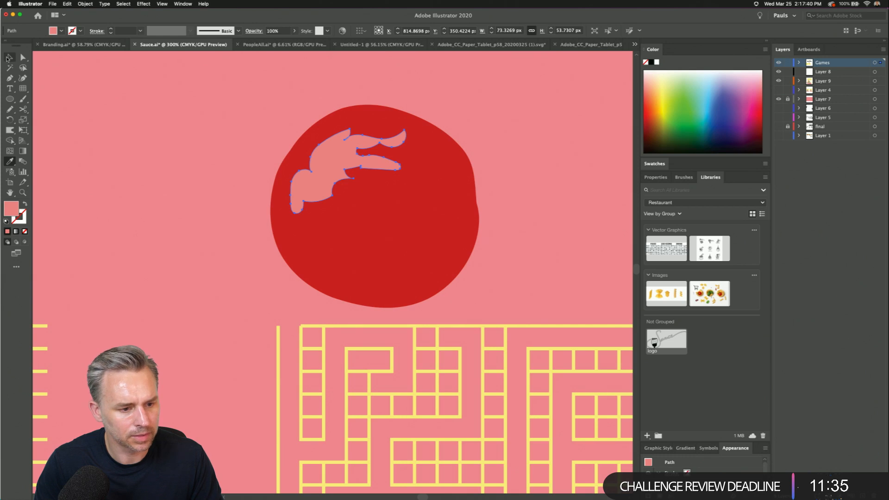
# - Draw a freehand crescent shadow about 120 × 62 px along the red ball's lower edge and fill it with dark red 771919
pyautogui.press('n')
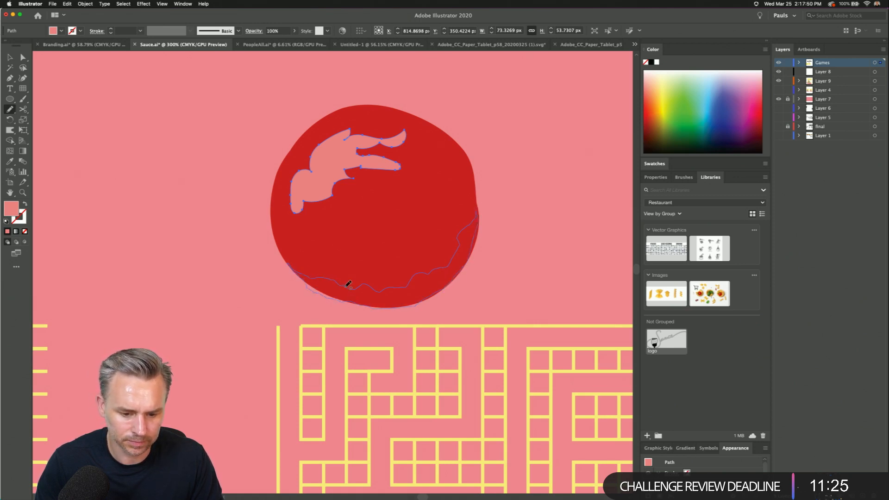
pyautogui.moveTo(348, 285); pyautogui.dragTo(287, 263)
pyautogui.doubleClick(11, 212)
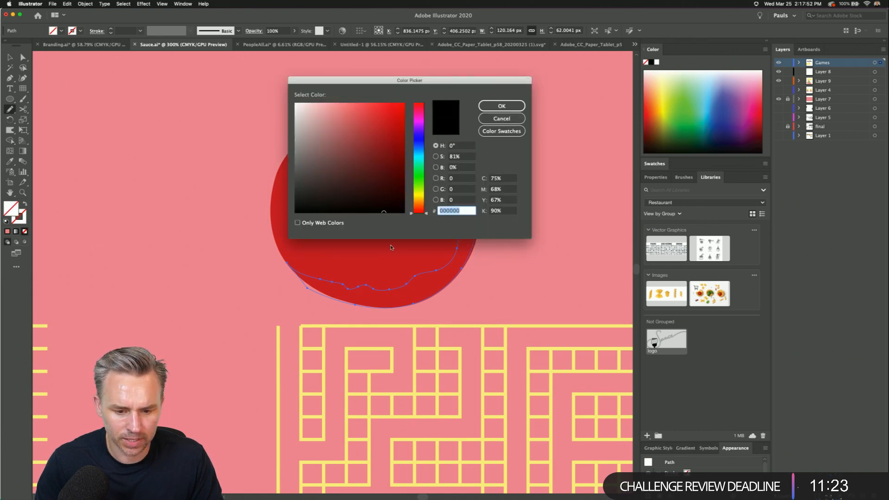
pyautogui.moveTo(379, 142); pyautogui.dragTo(382, 161)
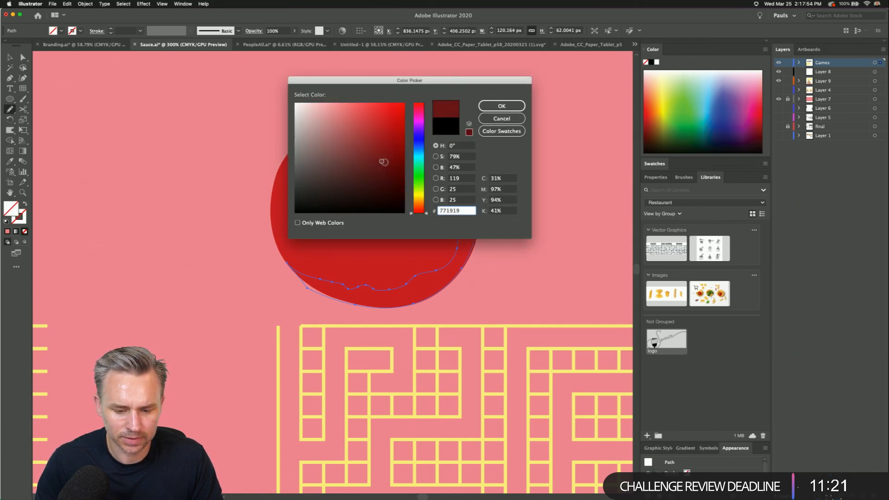
pyautogui.press('Return')
pyautogui.click(11, 60)
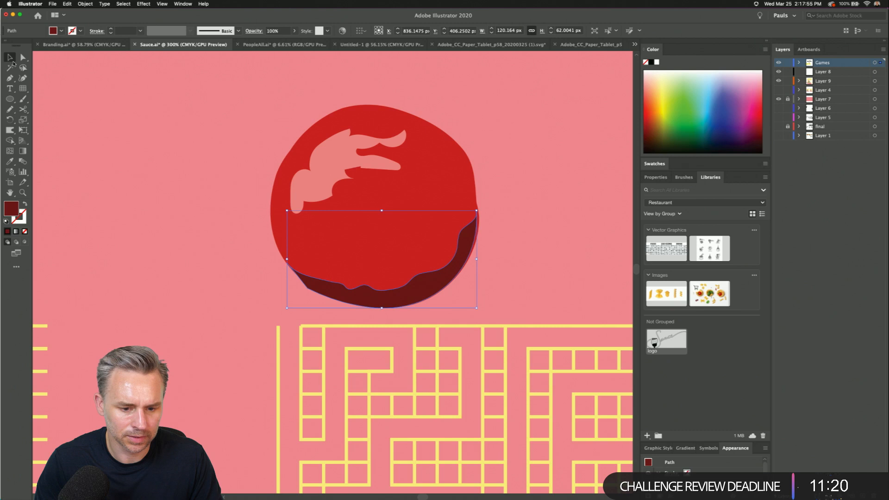
# - Group the red ball with its highlight and shadow and shrink the group to about 19 px wide at the maze's entrance
pyautogui.click(180, 173)
pyautogui.moveTo(535, 298); pyautogui.dragTo(279, 151)
pyautogui.rightClick(345, 162)
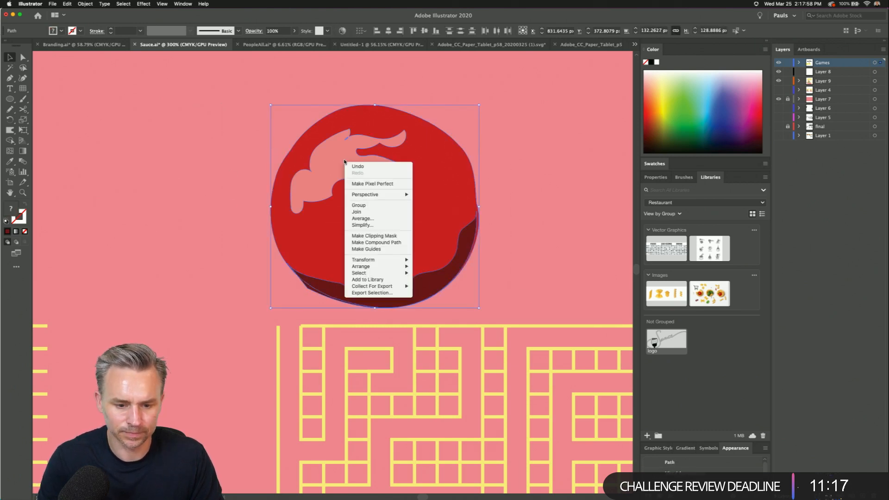
pyautogui.click(378, 205)
pyautogui.moveTo(479, 106); pyautogui.dragTo(301, 278)
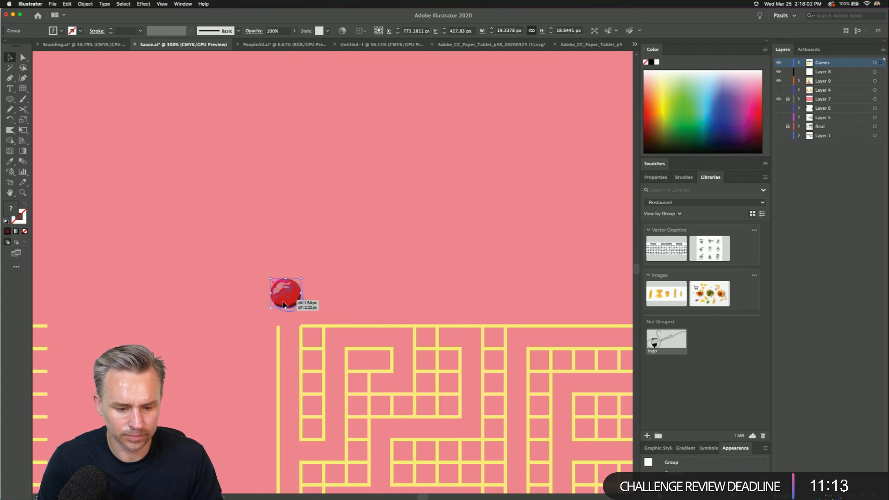
# - Copy the "Coloring" label to just above the maze and replace its text with "Help the meatball find it's way to the bowl."
pyautogui.press('super+minus')
pyautogui.press('super+minus')
pyautogui.press('super+minus')
pyautogui.scroll(-4, 286, 301)
pyautogui.hscroll(3, 285, 302)
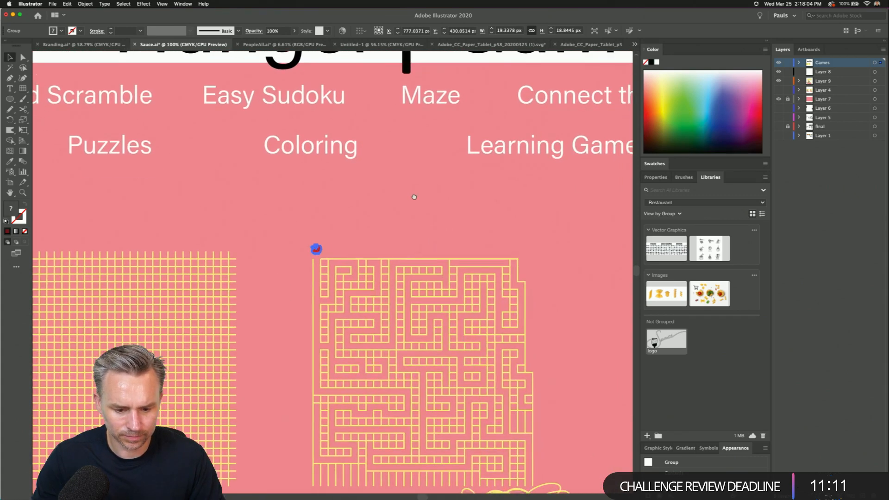
pyautogui.click(275, 137)
pyautogui.moveTo(261, 94); pyautogui.dragTo(337, 172)
pyautogui.doubleClick(337, 172)
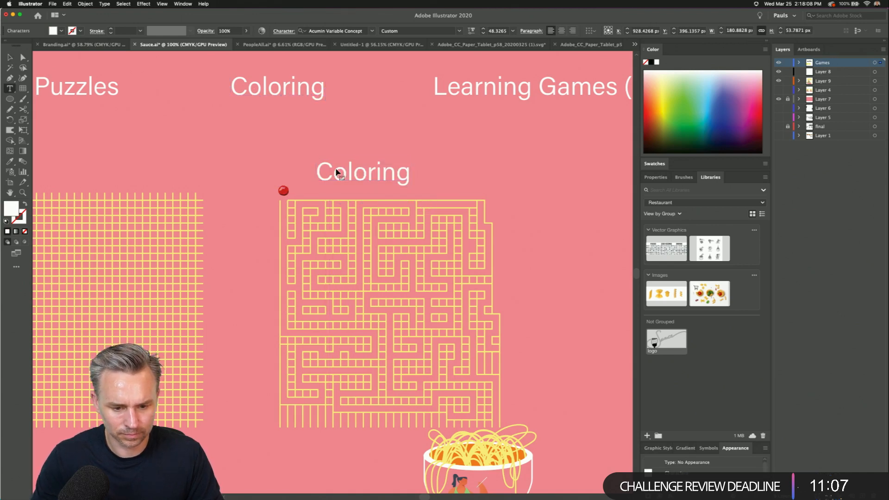
pyautogui.doubleClick(337, 172)
pyautogui.write('Help the ')
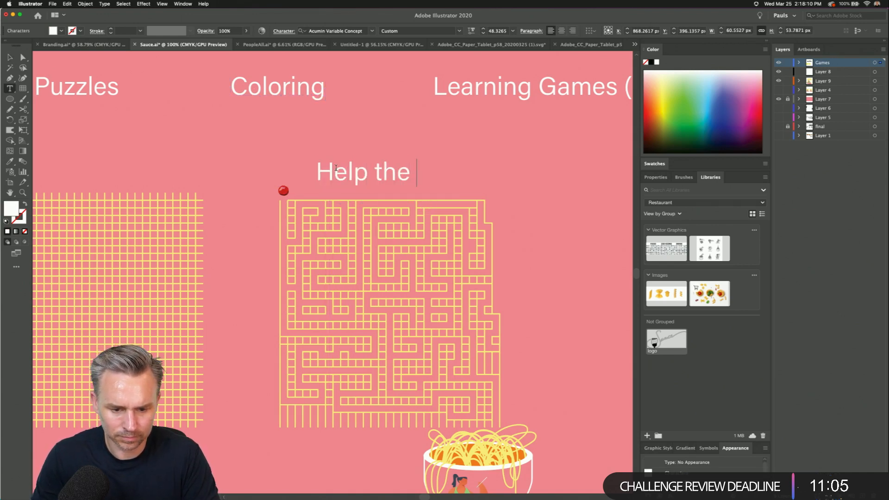
pyautogui.write('meatball find')
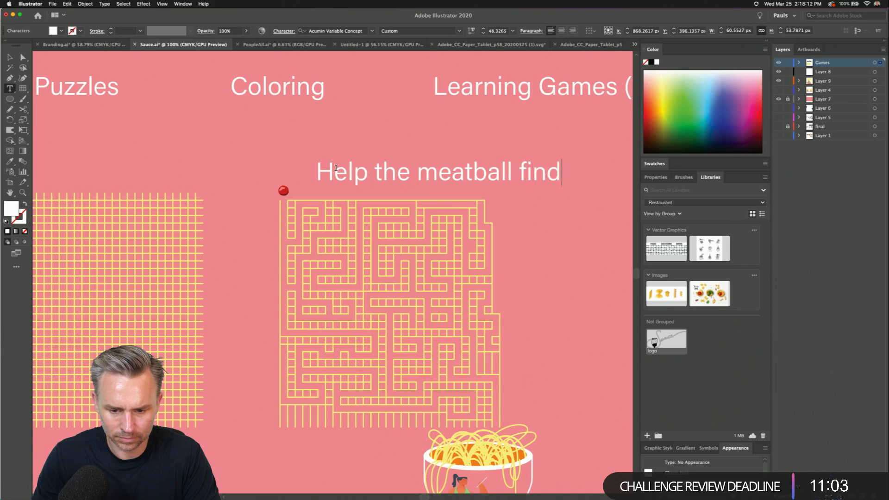
pyautogui.write(" it's way to the bowl.")
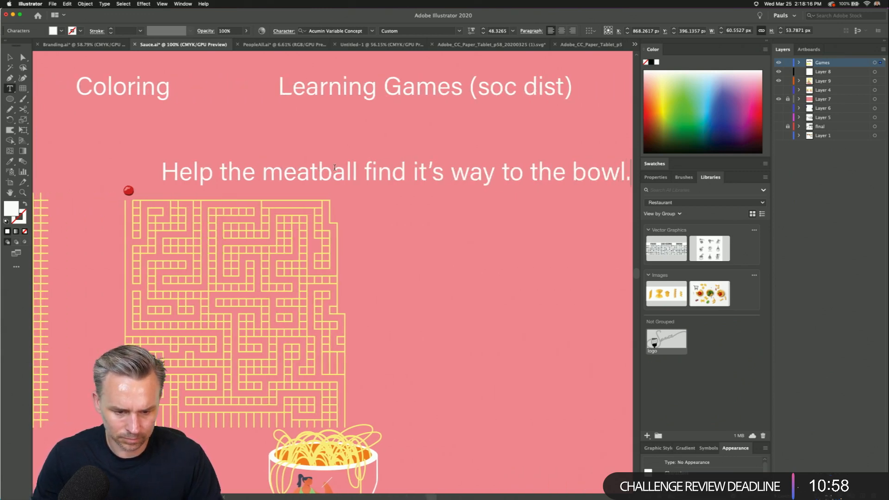
# - Set the meatball caption's font size to 21 pt and shift it left so it sits above the maze
pyautogui.press('super+a')
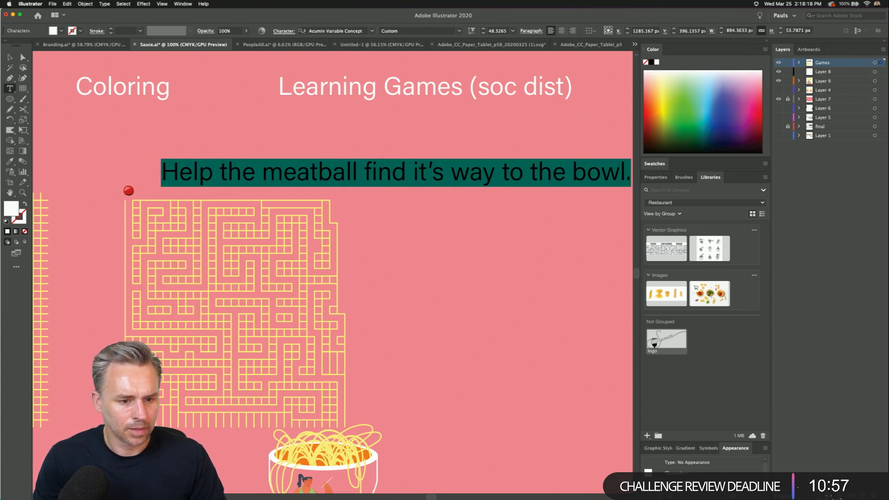
pyautogui.click(513, 31)
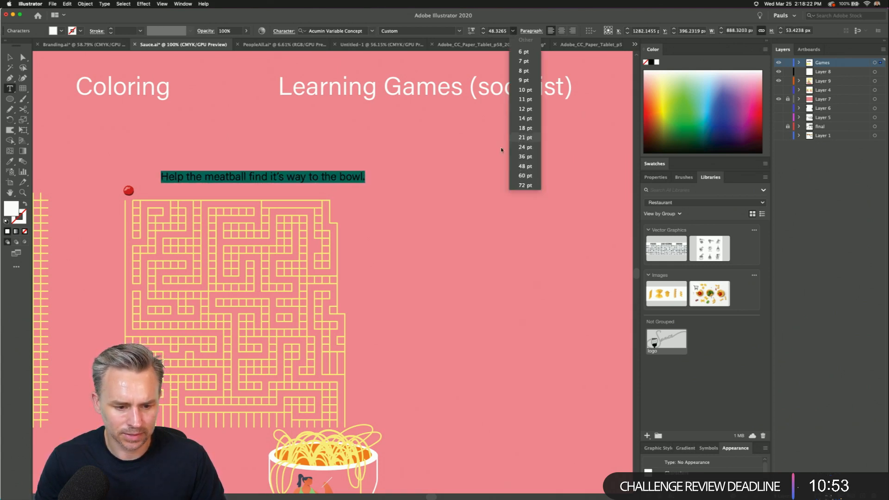
pyautogui.click(525, 138)
pyautogui.press('Escape')
pyautogui.moveTo(226, 176); pyautogui.dragTo(202, 179)
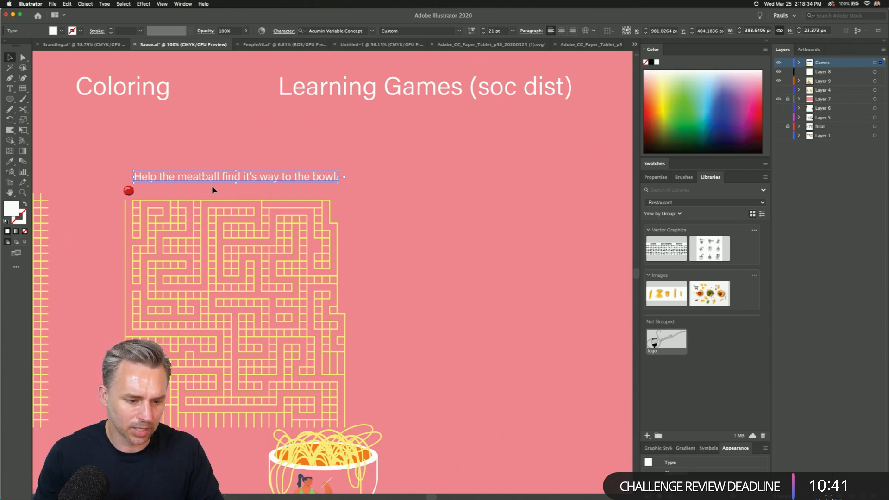
# - Delete the stray vertical line ends hanging below the maze's lower edge, keeping the exit lines above the bowl
pyautogui.click(110, 188)
pyautogui.moveTo(110, 185); pyautogui.dragTo(160, 83)
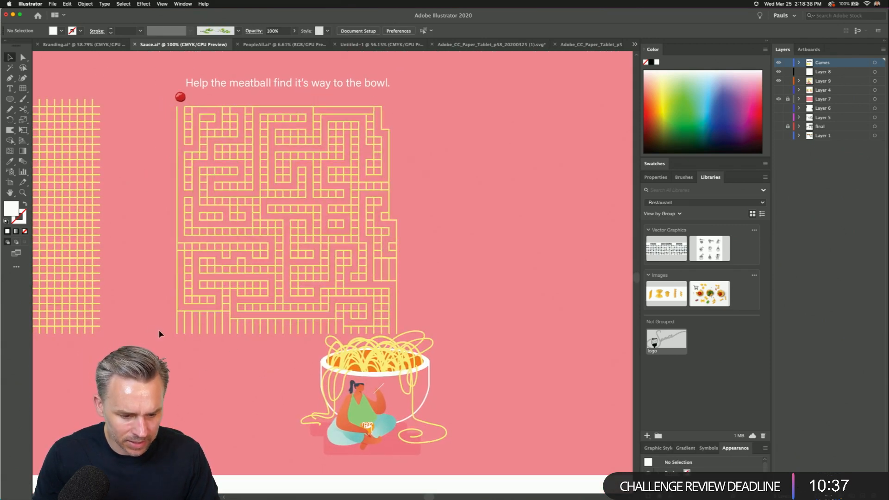
pyautogui.moveTo(159, 331); pyautogui.dragTo(286, 335)
pyautogui.click(181, 395)
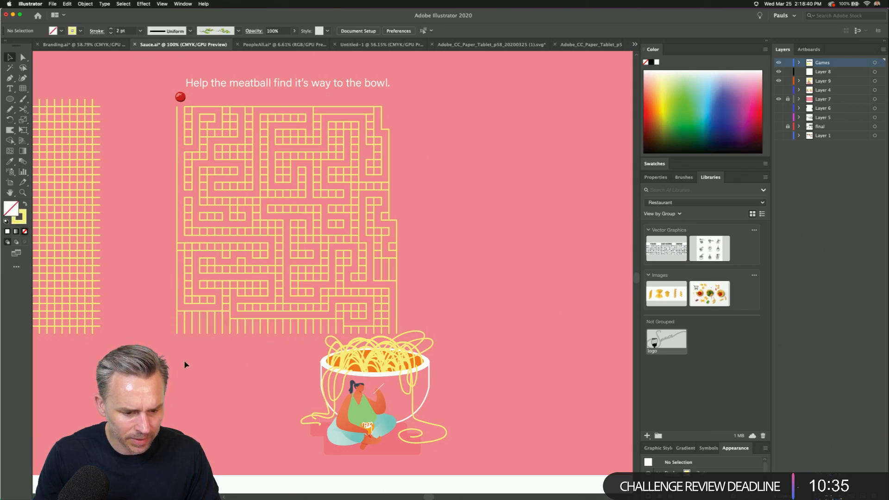
pyautogui.moveTo(182, 360); pyautogui.dragTo(303, 333)
pyautogui.press('Delete')
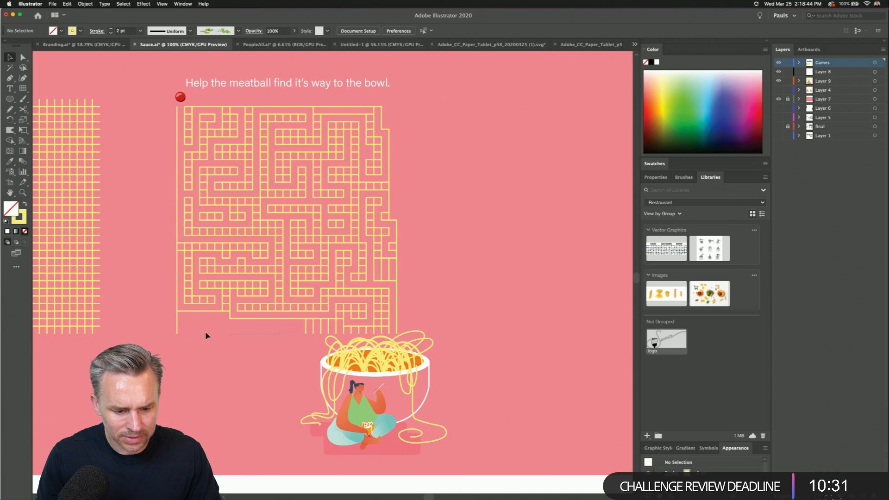
pyautogui.moveTo(199, 336); pyautogui.dragTo(157, 329)
pyautogui.press('Delete')
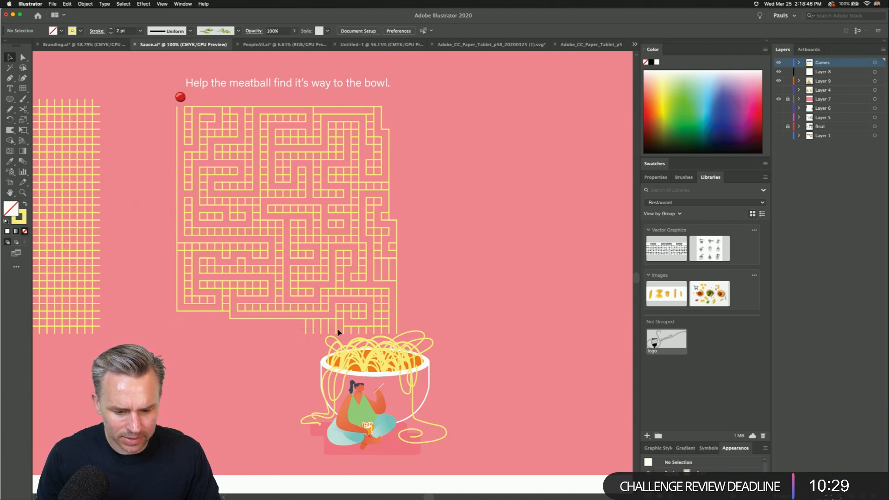
pyautogui.moveTo(337, 330); pyautogui.dragTo(384, 333)
pyautogui.press('Delete')
pyautogui.press('Delete')
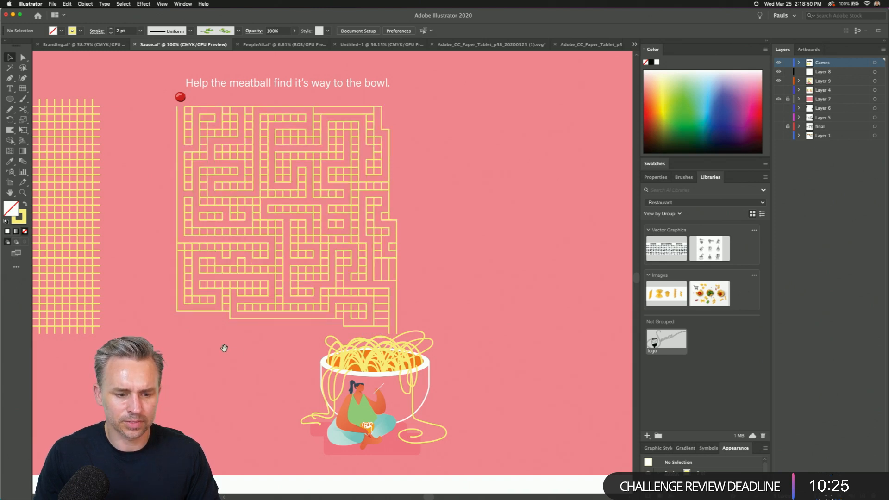
# - Move the noodle bowl illustration 50 px to the left beneath the maze and deselect it
pyautogui.moveTo(224, 348); pyautogui.dragTo(521, 443)
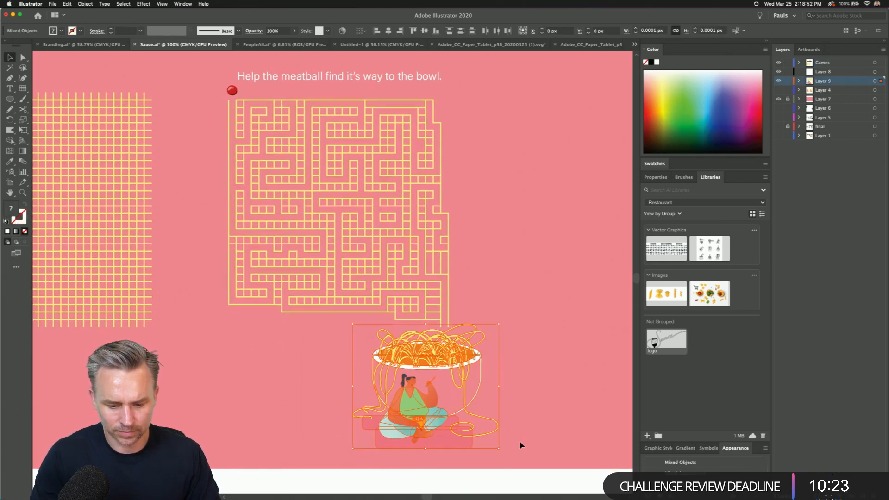
pyautogui.hotkey('shift', 'Left')
pyautogui.hotkey('shift', 'Left')
pyautogui.hotkey('shift', 'Left')
pyautogui.hotkey('shift', 'Left')
pyautogui.hotkey('shift', 'Left')
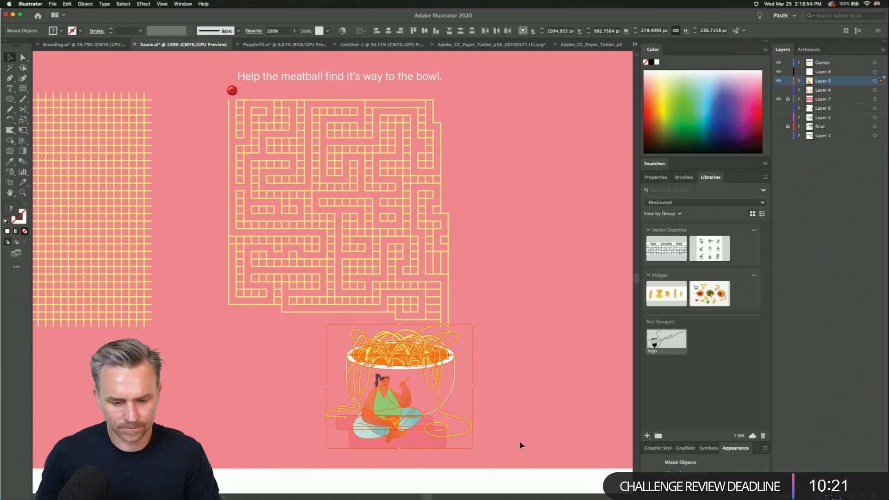
pyautogui.click(221, 346)
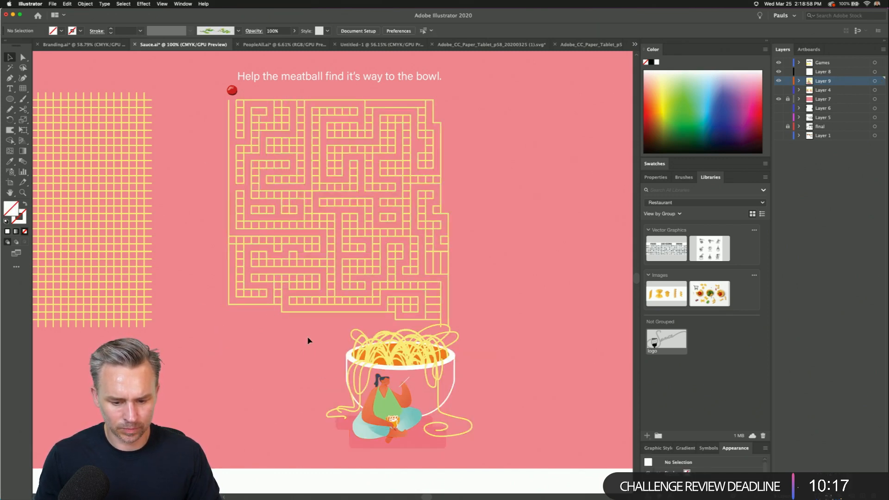
# - Scale the noodle bowl illustration down to about 246 × 210 px and place it directly beneath the maze's exit
pyautogui.moveTo(309, 335); pyautogui.dragTo(523, 451)
pyautogui.moveTo(326, 324); pyautogui.dragTo(343, 339)
pyautogui.moveTo(385, 381); pyautogui.dragTo(370, 345)
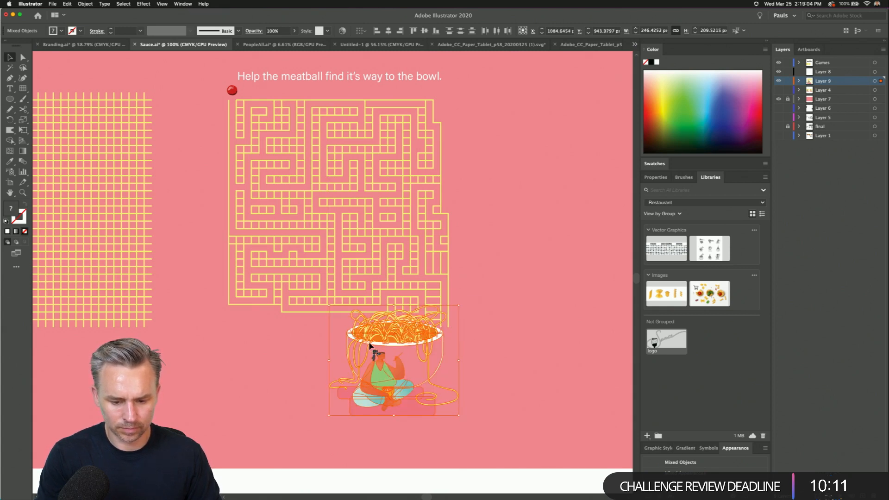
pyautogui.click(250, 312)
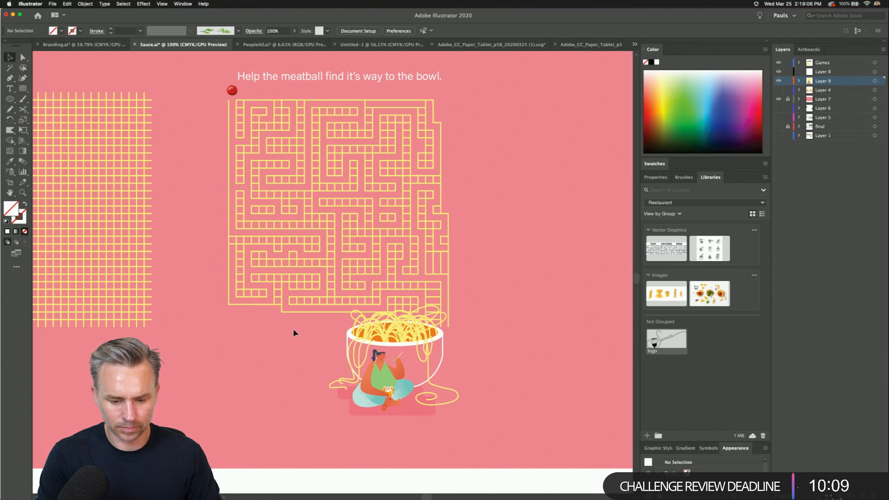
pyautogui.moveTo(293, 331); pyautogui.dragTo(421, 423)
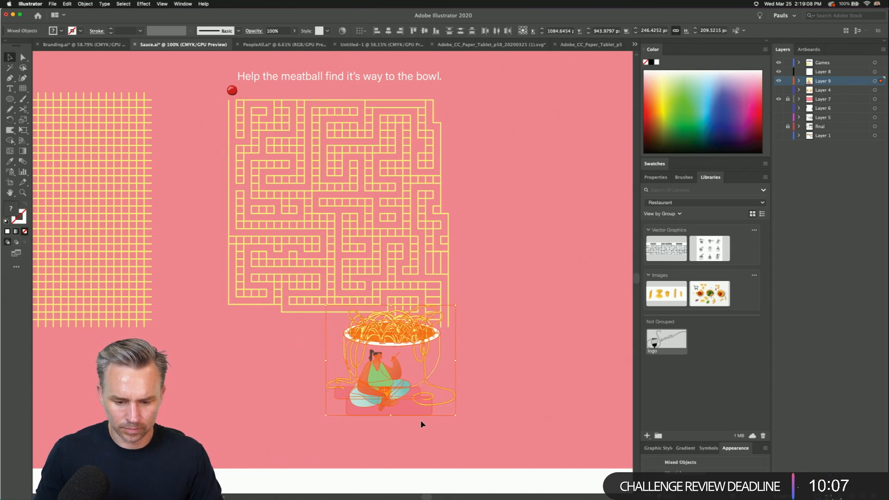
pyautogui.click(236, 311)
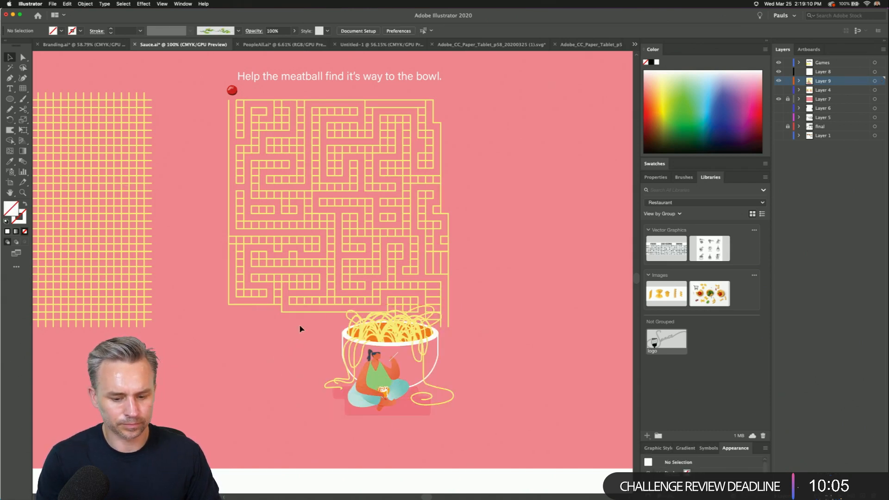
pyautogui.moveTo(394, 339); pyautogui.dragTo(430, 357)
pyautogui.click(276, 319)
# - Extend the lower ends of the maze's two exit lines down to the noodles in the bowl
pyautogui.press('a')
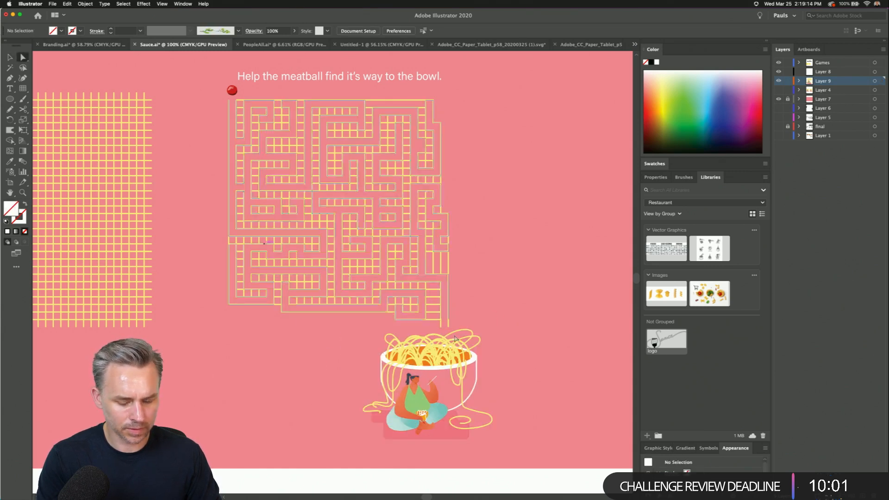
pyautogui.moveTo(447, 329); pyautogui.dragTo(449, 340)
pyautogui.click(369, 330)
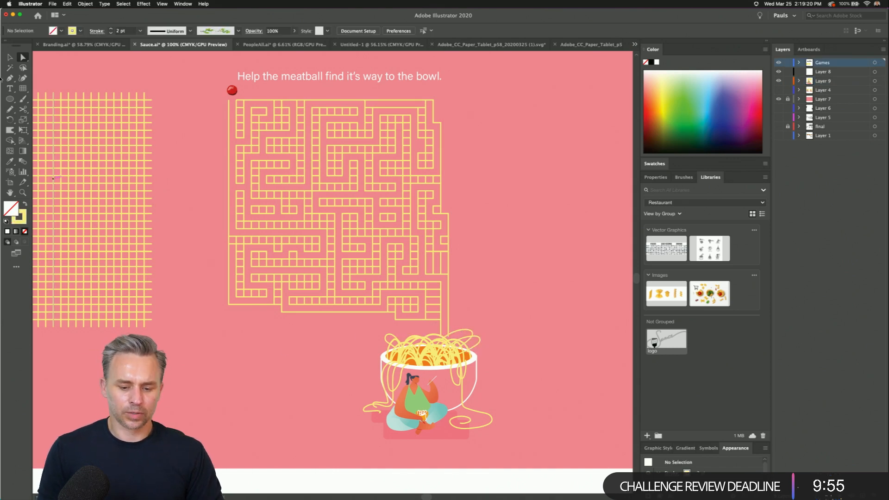
pyautogui.click(449, 340)
pyautogui.moveTo(450, 339); pyautogui.dragTo(449, 337)
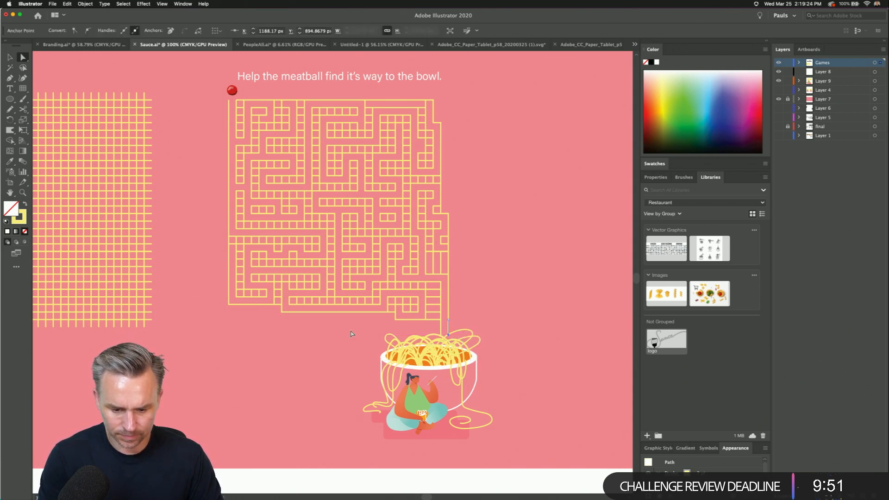
pyautogui.click(353, 334)
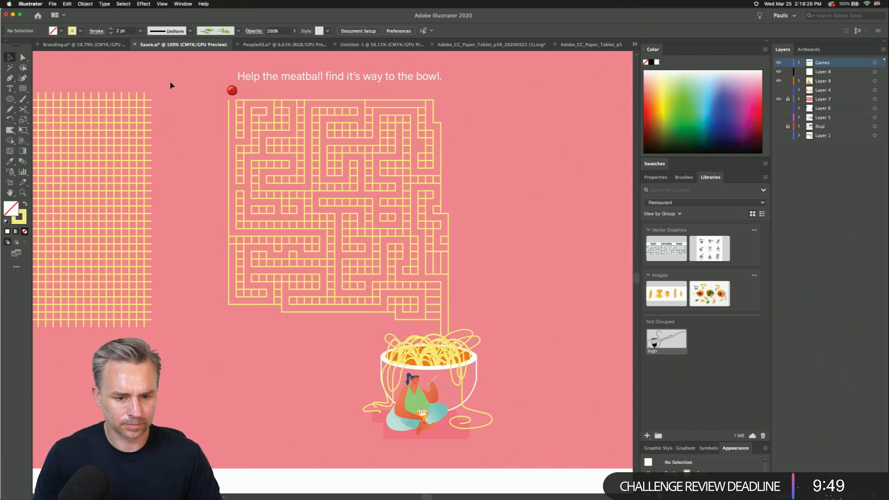
# - Correct "it's" to "its" in the meatball caption and move the caption down and right, beside the ball
pyautogui.press('super+minus')
pyautogui.press('super+minus')
pyautogui.moveTo(336, 166); pyautogui.dragTo(377, 201)
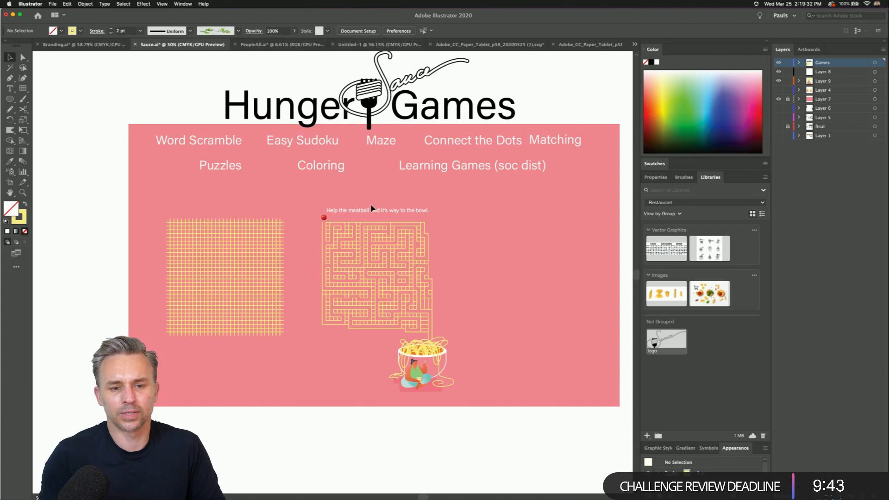
pyautogui.doubleClick(348, 211)
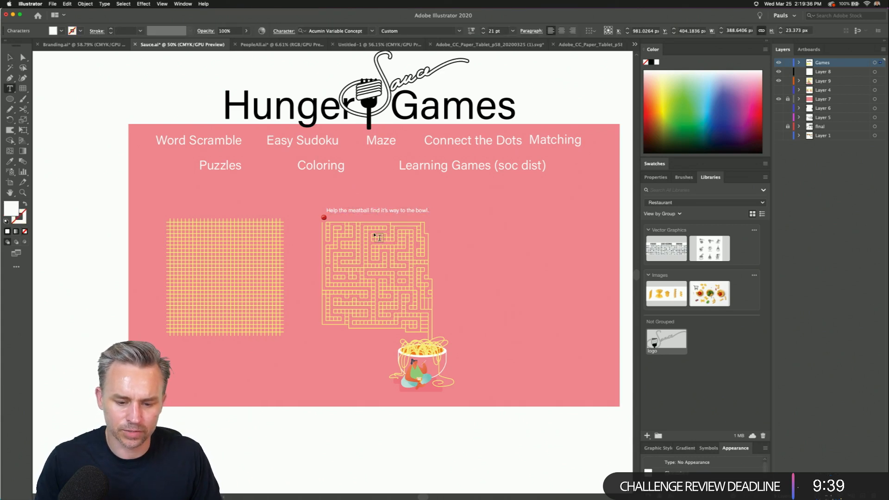
pyautogui.press('super+equal')
pyautogui.press('super+equal')
pyautogui.press('super+equal')
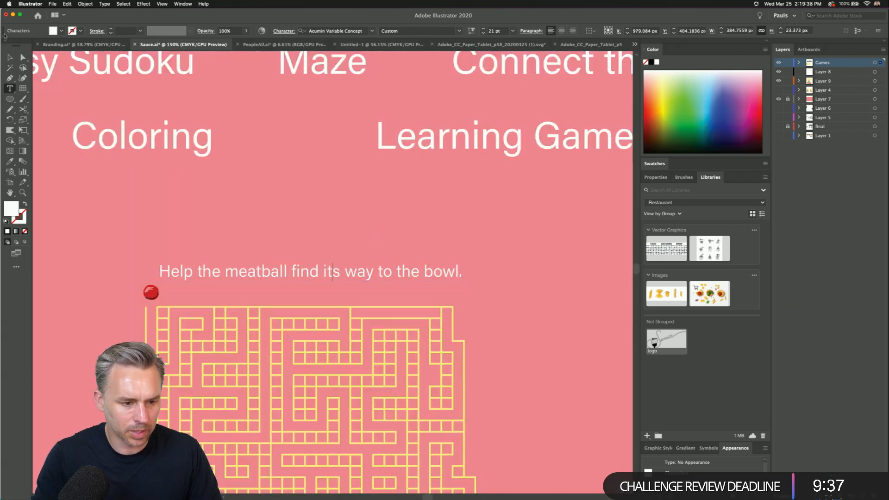
pyautogui.press('Escape')
pyautogui.moveTo(186, 274); pyautogui.dragTo(200, 284)
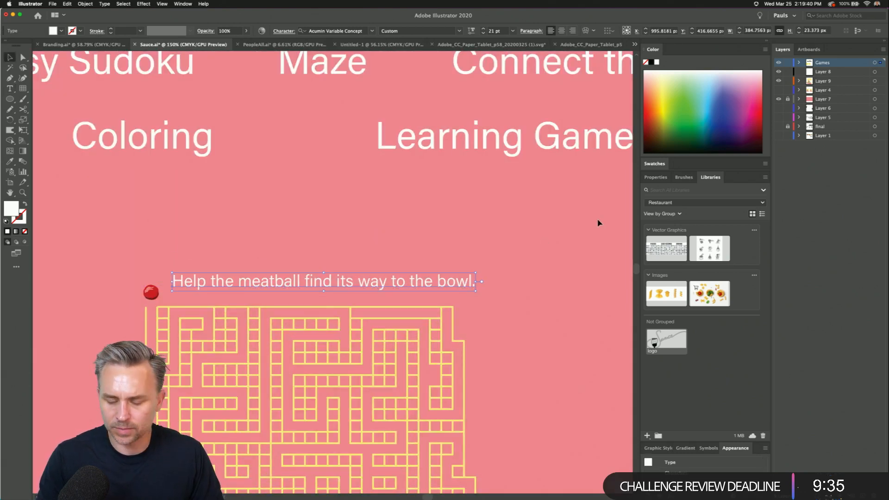
# - Try the meatball caption in the Bello Script Pro font
pyautogui.click(655, 177)
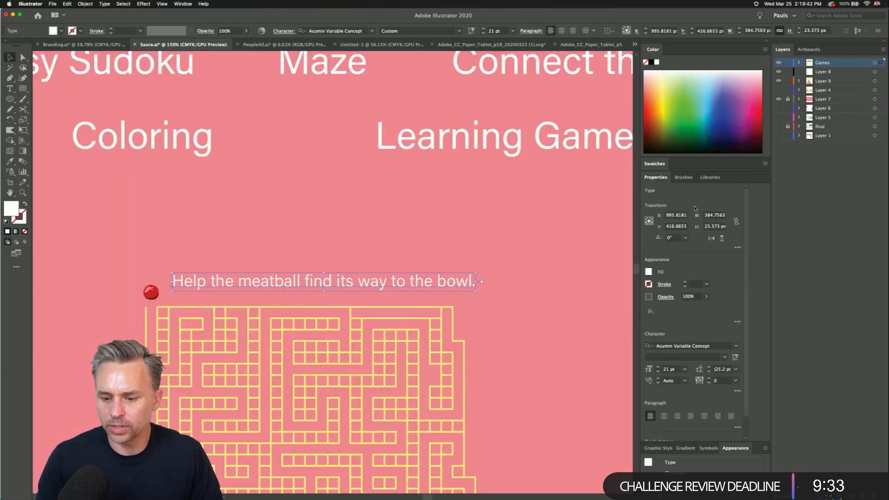
pyautogui.click(684, 177)
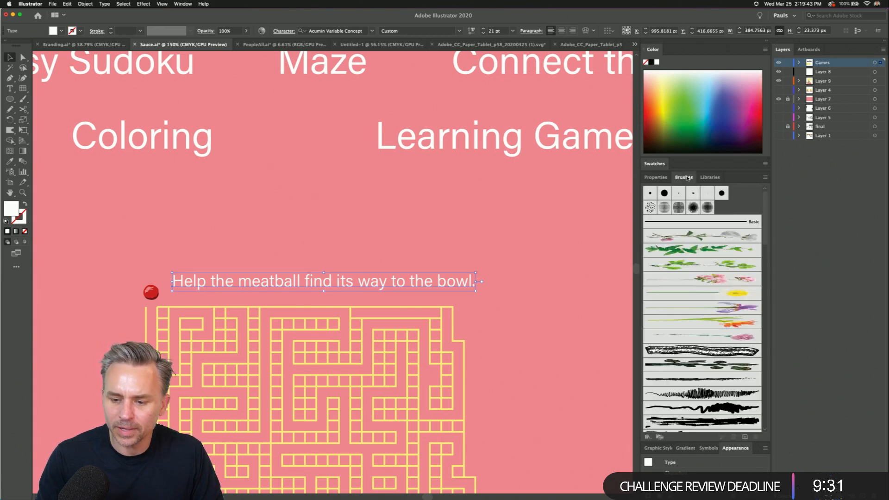
pyautogui.click(651, 179)
pyautogui.click(737, 347)
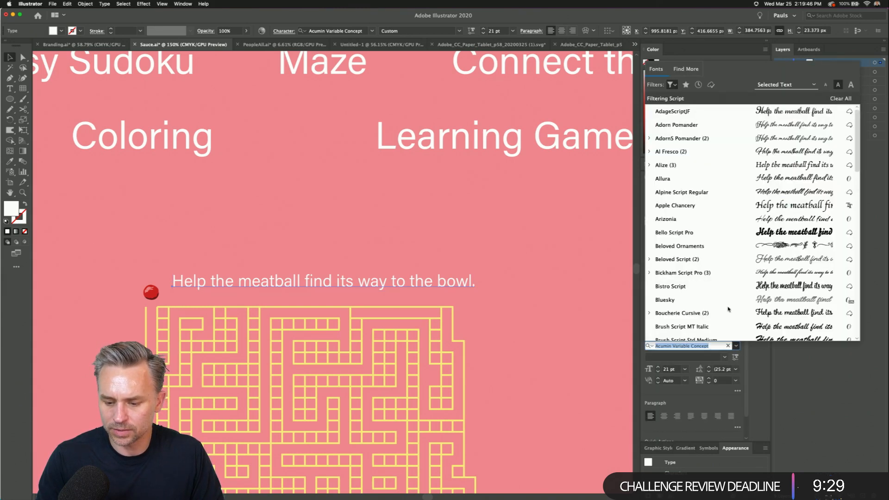
pyautogui.click(739, 232)
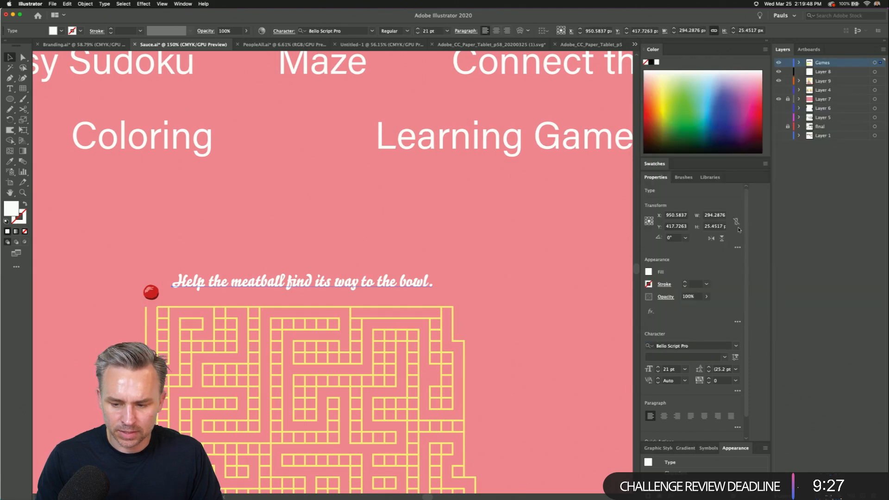
# - Filter the font list to sans serif typefaces and set the meatball caption in Bowlby One
pyautogui.click(736, 348)
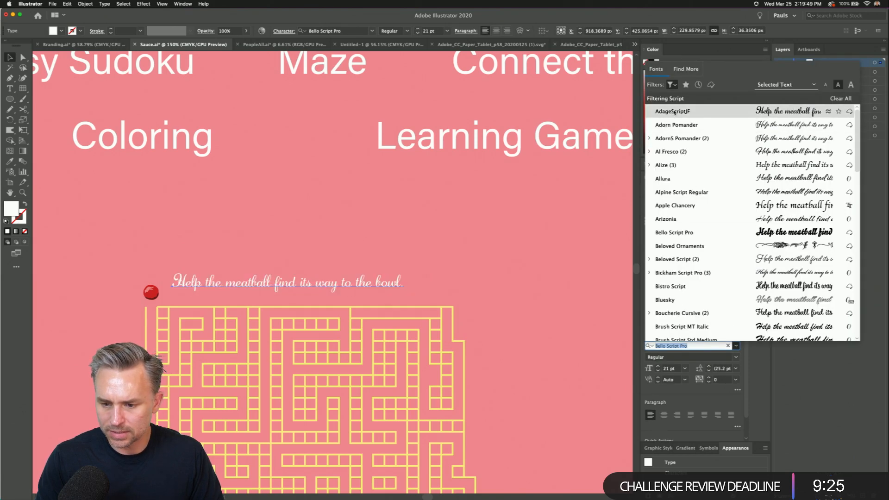
pyautogui.click(674, 85)
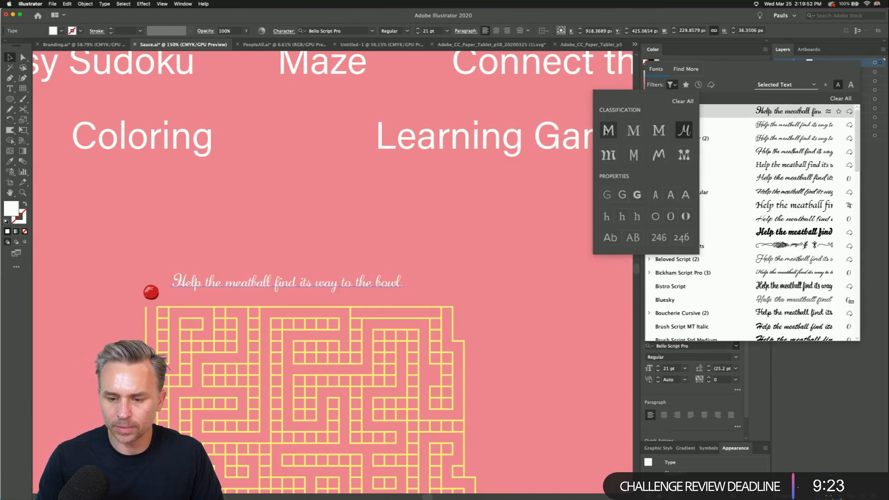
pyautogui.click(606, 131)
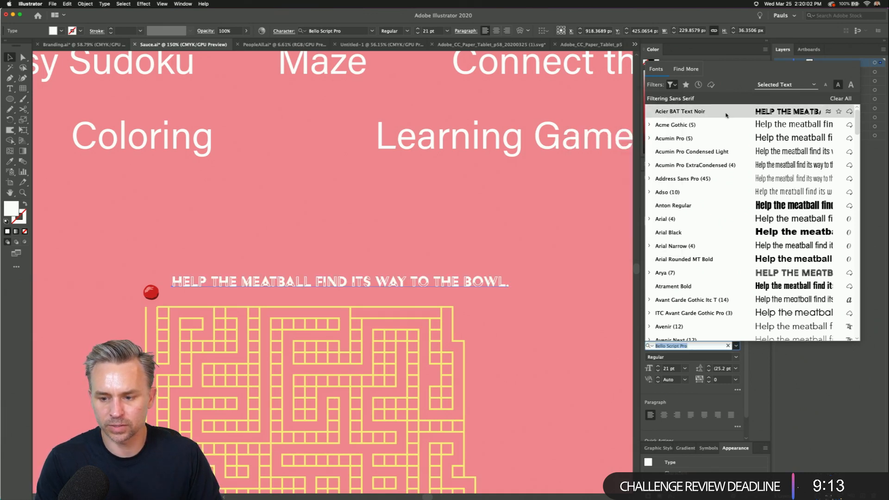
pyautogui.scroll(-5, 728, 245)
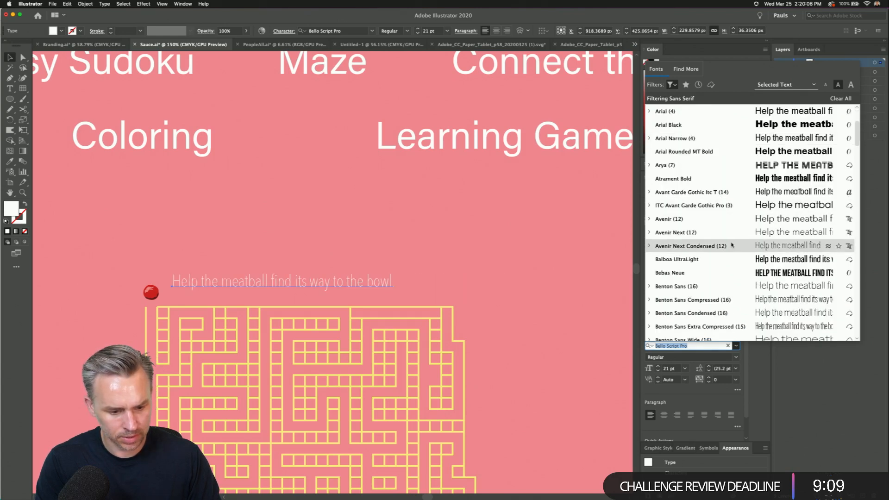
pyautogui.scroll(-2, 733, 275)
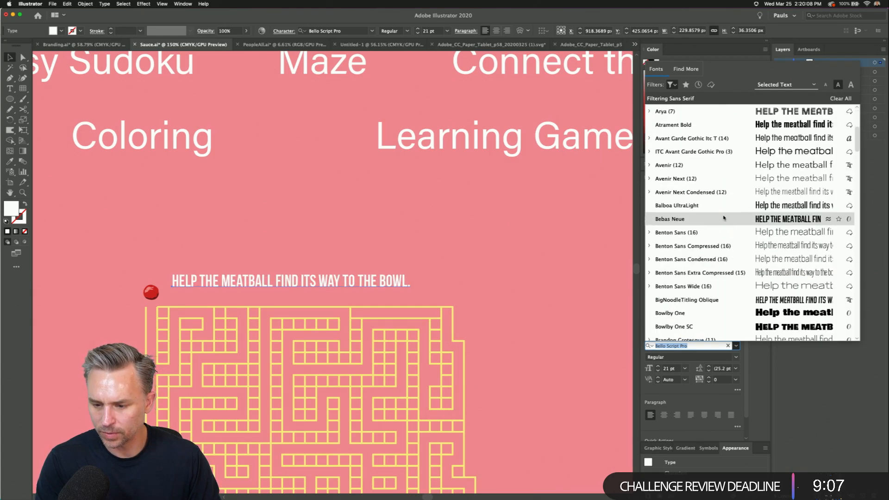
pyautogui.scroll(-3, 737, 208)
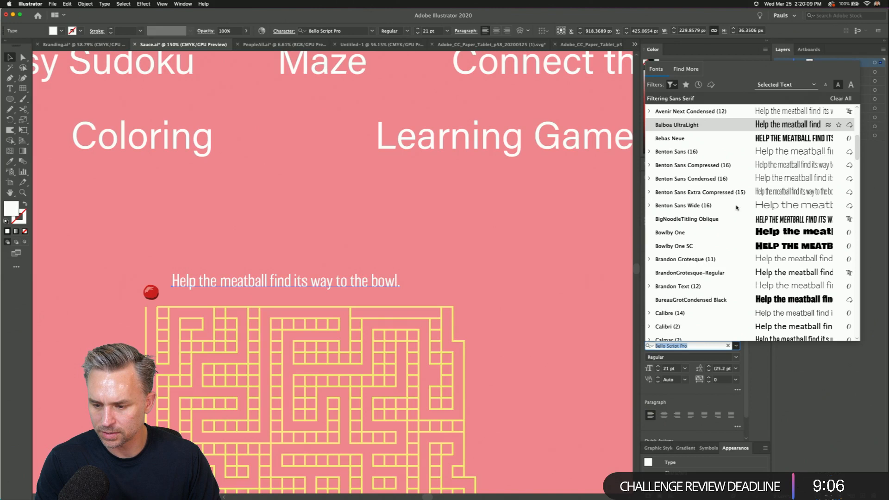
pyautogui.click(727, 233)
# - Move the meatball caption up from the maze and break it into two lines after "find"
pyautogui.moveTo(247, 282); pyautogui.dragTo(241, 255)
pyautogui.doubleClick(240, 255)
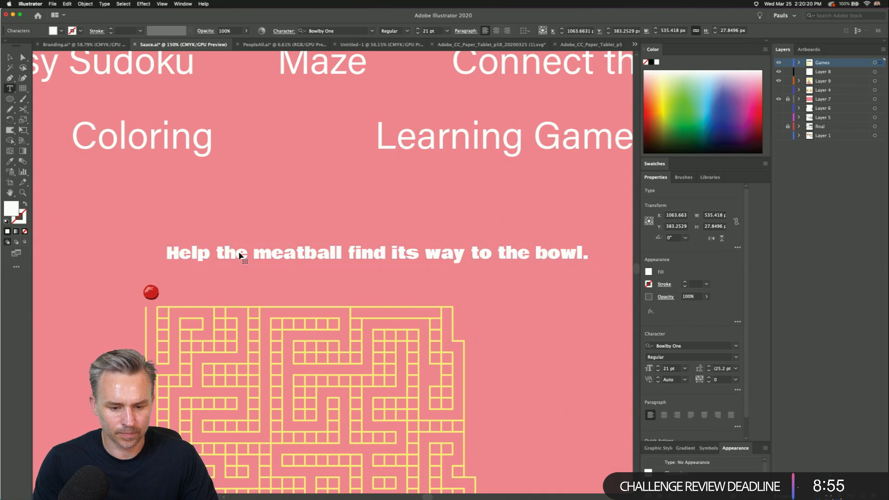
pyautogui.click(389, 248)
pyautogui.press('Return')
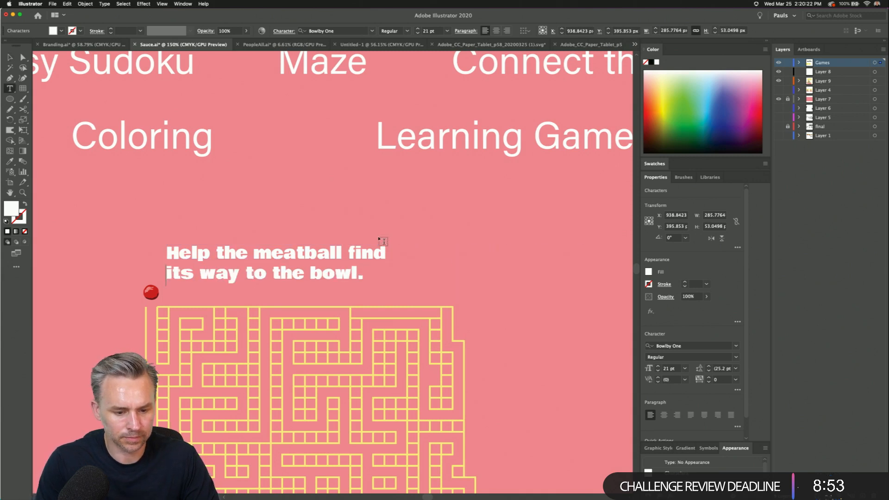
# - Rotate the two-line meatball caption slightly counterclockwise so it slopes upward, and deselect it
pyautogui.click(10, 58)
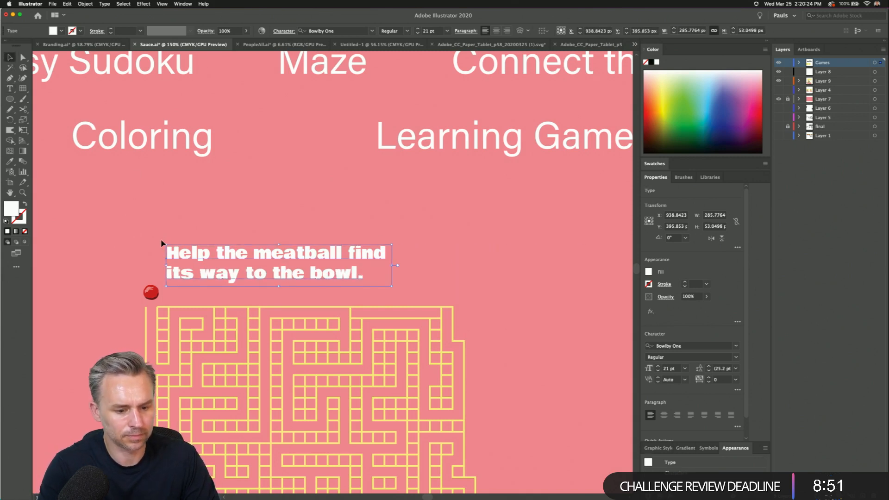
pyautogui.moveTo(165, 244); pyautogui.dragTo(196, 256)
pyautogui.click(132, 223)
pyautogui.click(123, 224)
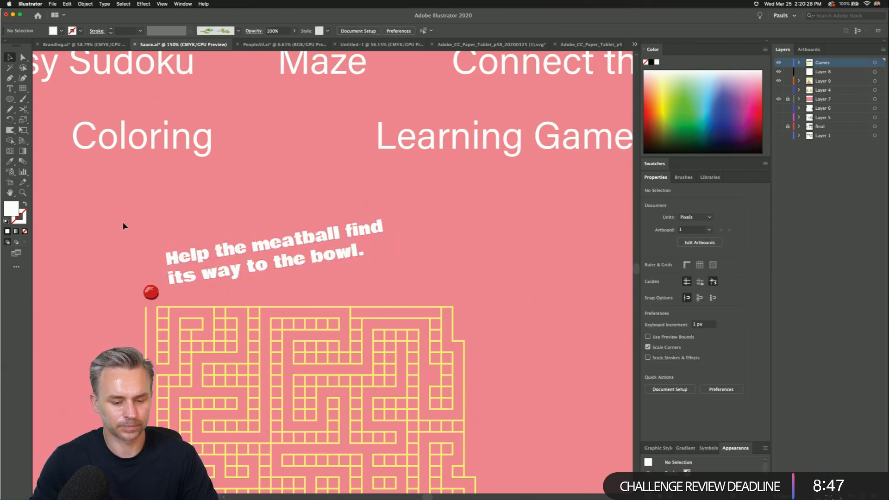
# - Make Layer 8, beneath the Games layer, the active layer for drawing with the Pencil tool
pyautogui.click(10, 99)
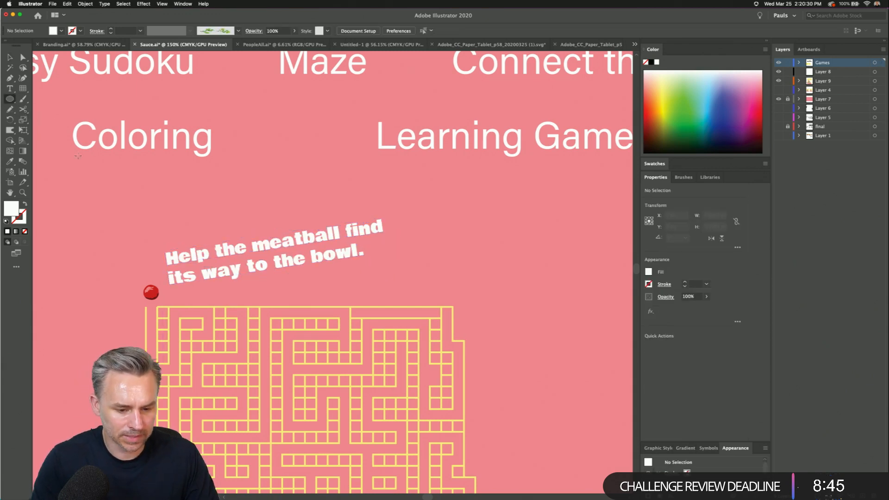
pyautogui.press('v')
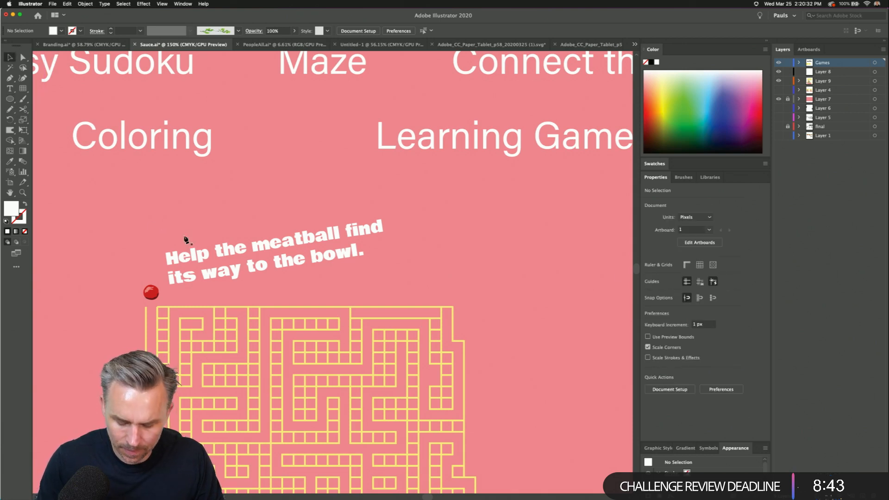
pyautogui.press('p')
pyautogui.press('n')
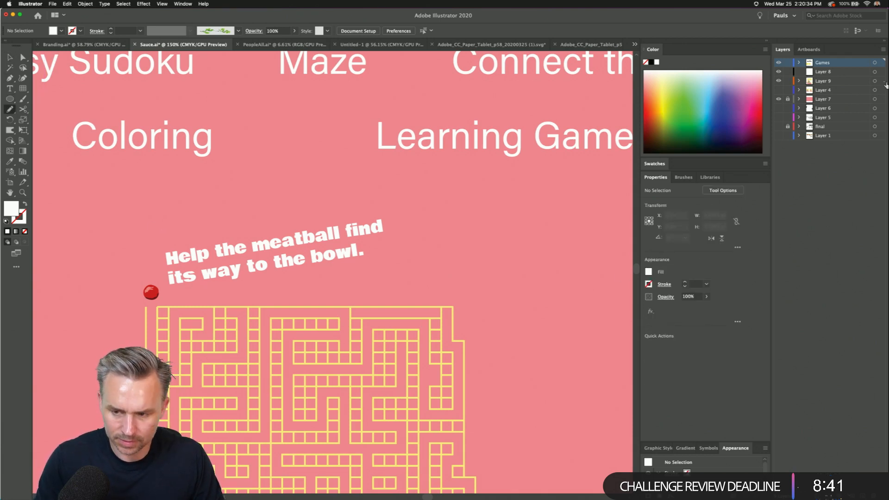
pyautogui.click(828, 72)
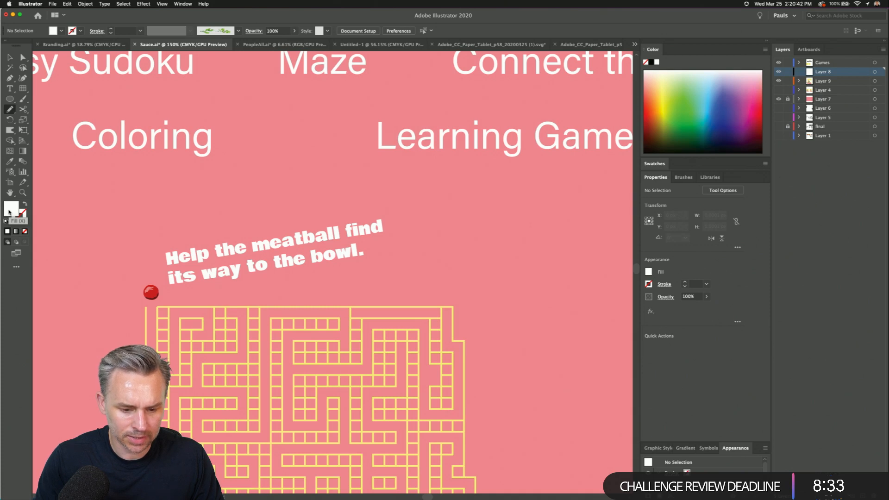
# - Sample the pink background with the Eyedropper and darken it as the current fill colour
pyautogui.press('i')
pyautogui.click(196, 186)
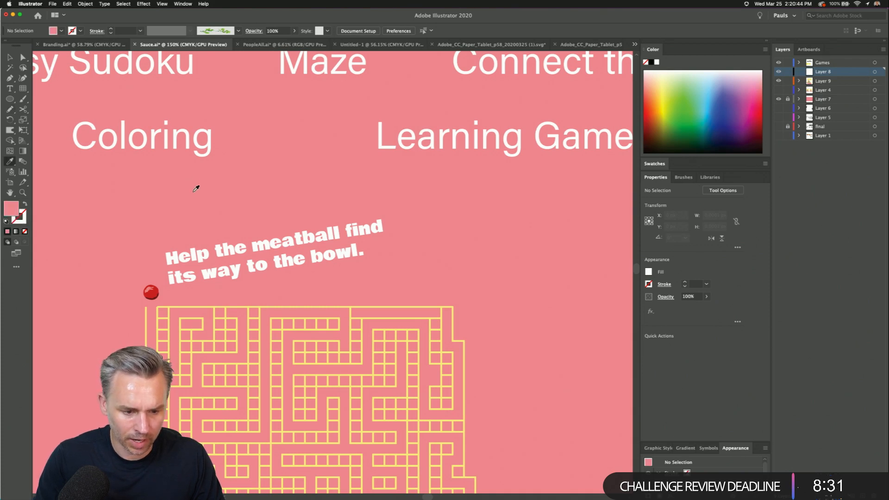
pyautogui.doubleClick(11, 209)
pyautogui.moveTo(359, 140); pyautogui.dragTo(353, 133)
pyautogui.press('Return')
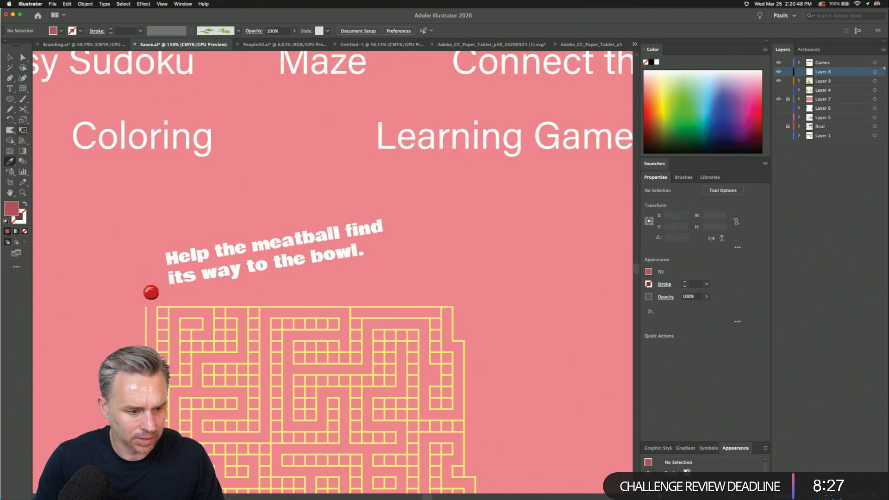
# - Draw a closed, wavy banner outline about 295 × 113 px around the meatball caption with the Pencil tool
pyautogui.press('n')
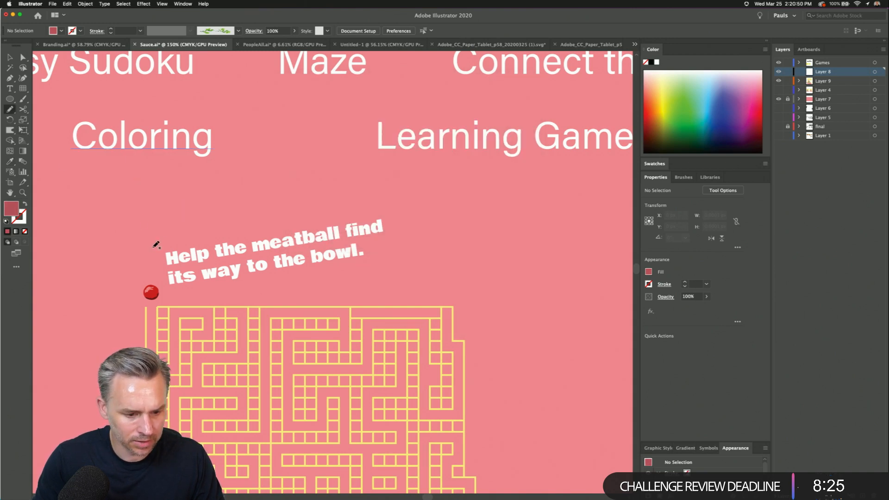
pyautogui.moveTo(158, 246)
pyautogui.mouseDown()
pyautogui.moveTo(389, 204)
pyautogui.moveTo(391, 253)
pyautogui.moveTo(293, 277)
pyautogui.moveTo(186, 288)
pyautogui.moveTo(163, 263)
pyautogui.moveTo(163, 244)
pyautogui.mouseUp()
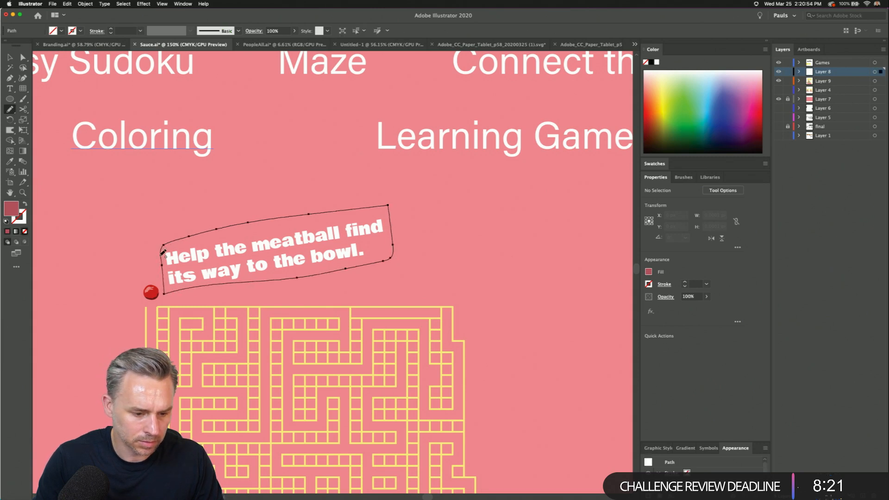
pyautogui.doubleClick(12, 209)
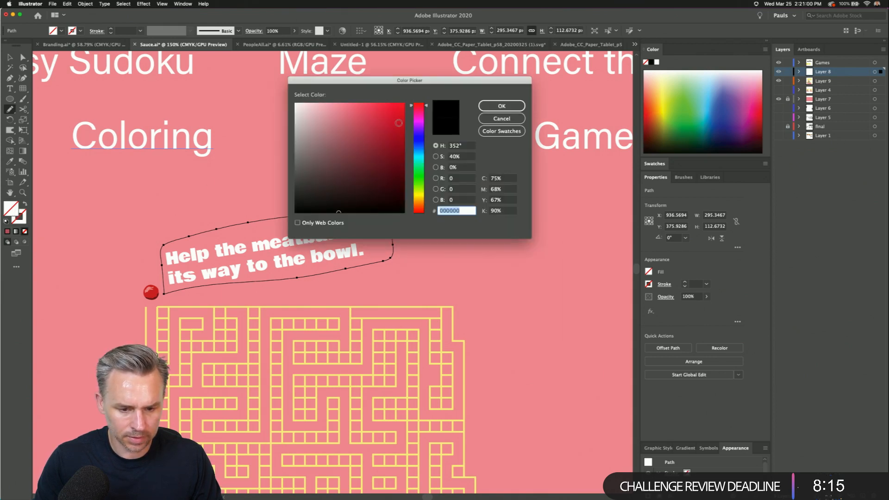
pyautogui.press('Escape')
# - Fill the banner behind the caption with the sampled background pink, adjusted to a darker rose shade, and deselect it
pyautogui.press('i')
pyautogui.click(178, 202)
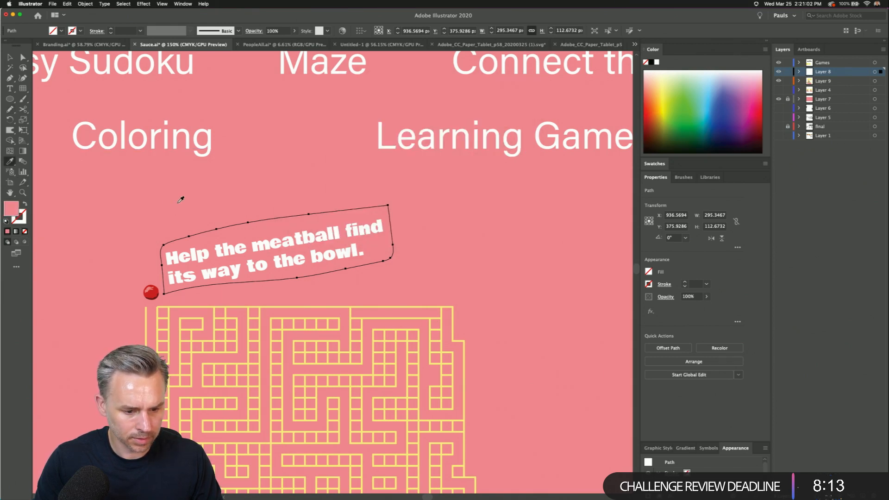
pyautogui.press('v')
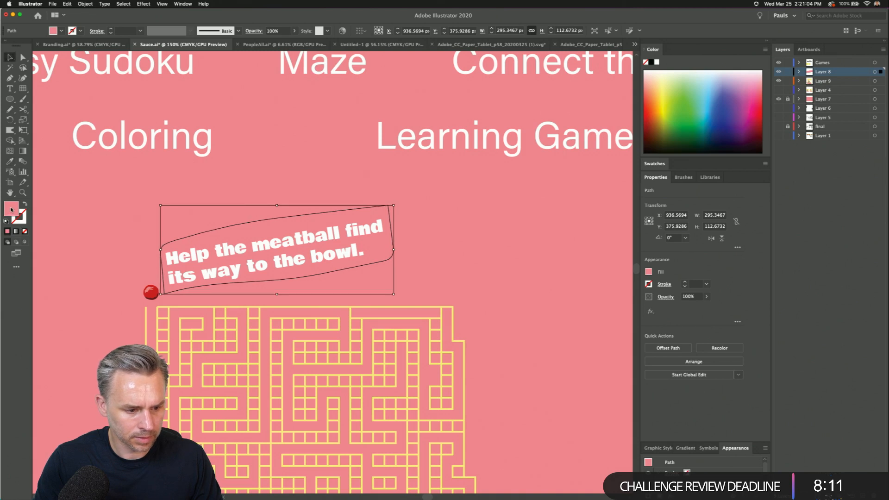
pyautogui.doubleClick(12, 209)
pyautogui.click(356, 142)
pyautogui.press('Return')
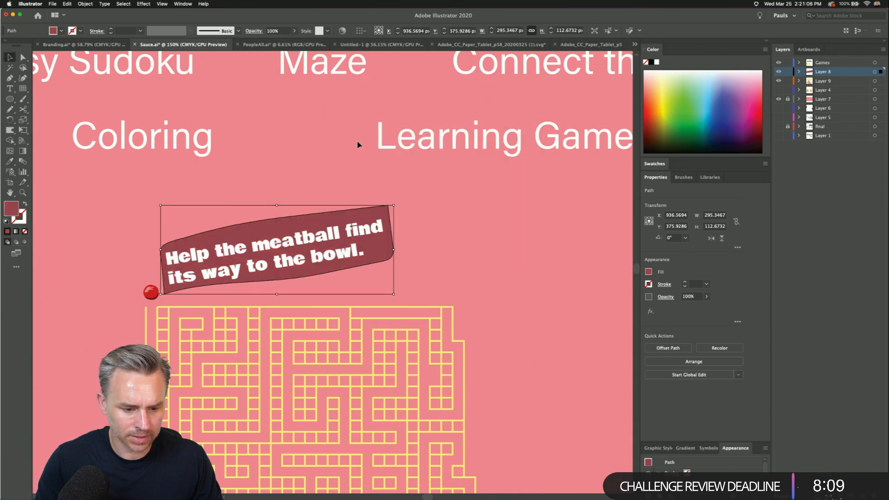
pyautogui.doubleClick(11, 209)
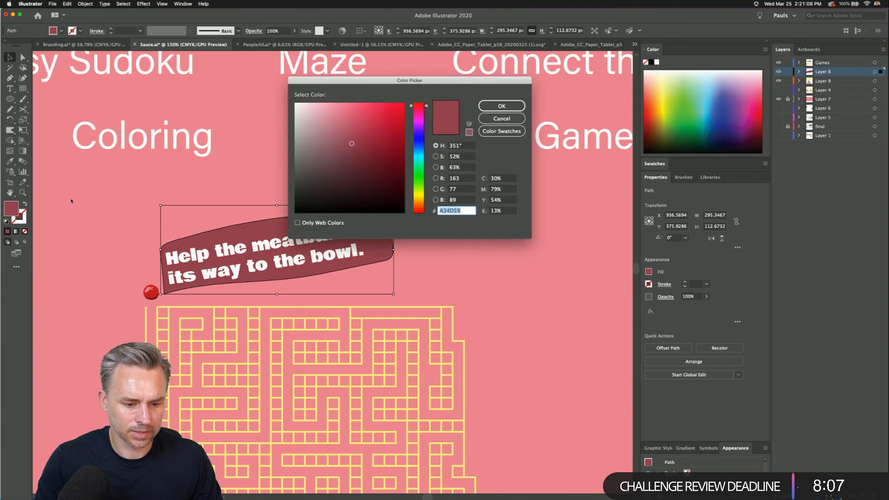
pyautogui.click(350, 131)
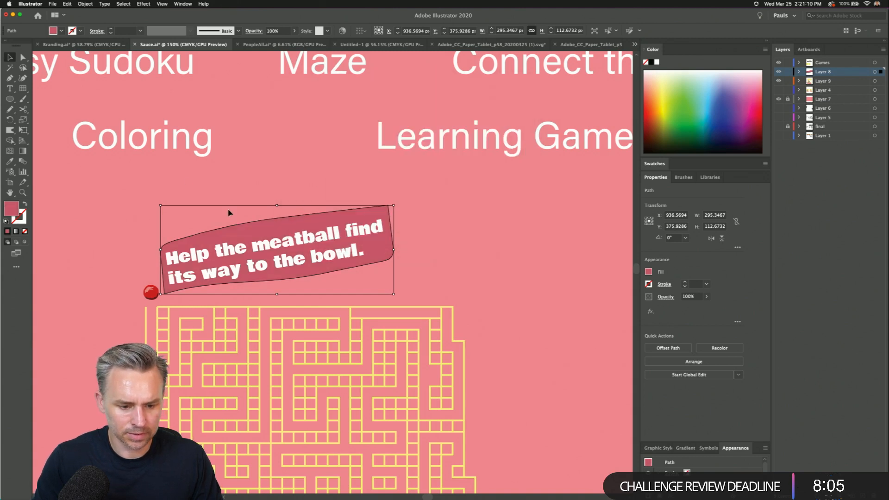
pyautogui.press('Return')
pyautogui.click(140, 218)
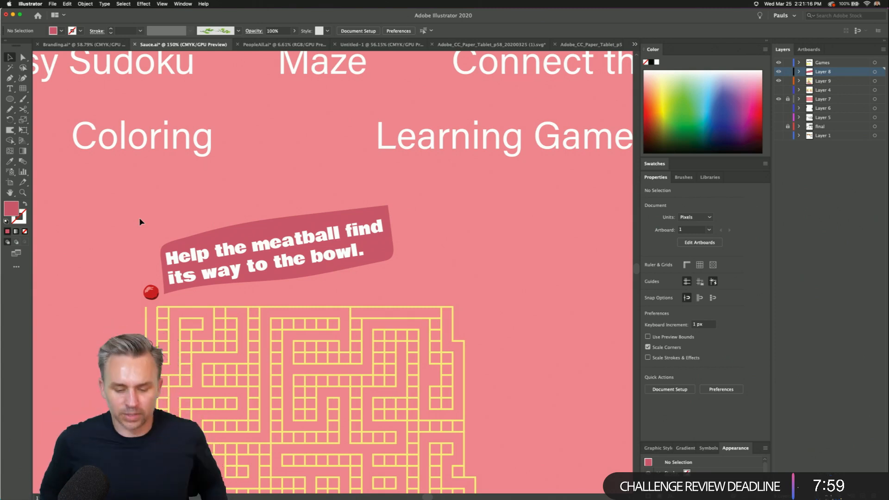
pyautogui.scroll(-8, 421, 123)
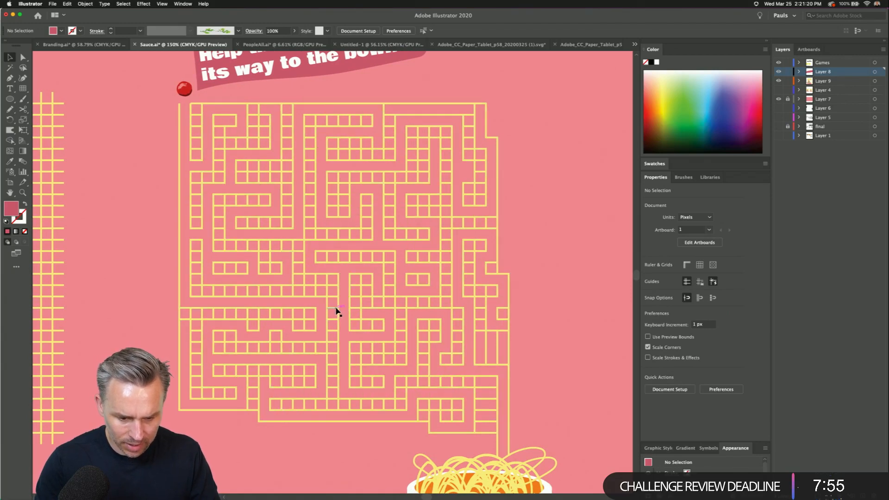
pyautogui.click(306, 239)
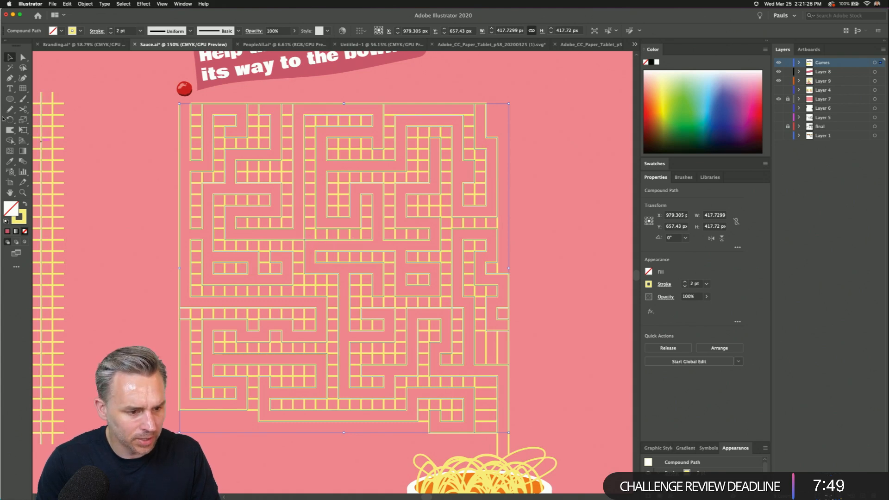
pyautogui.click(139, 148)
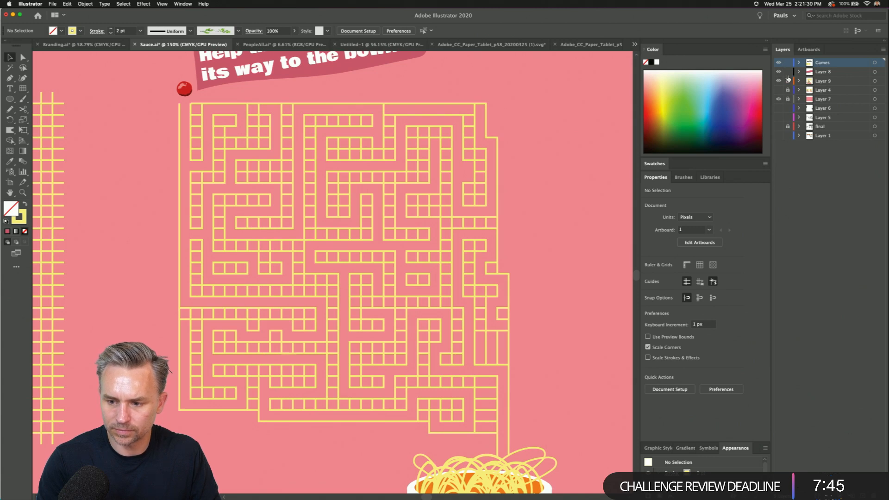
# - Lock the Games, Layer 8, Layer 9 and Layer 4 layers and add a new empty layer above them
pyautogui.moveTo(789, 80); pyautogui.dragTo(788, 62)
pyautogui.press('super+l')
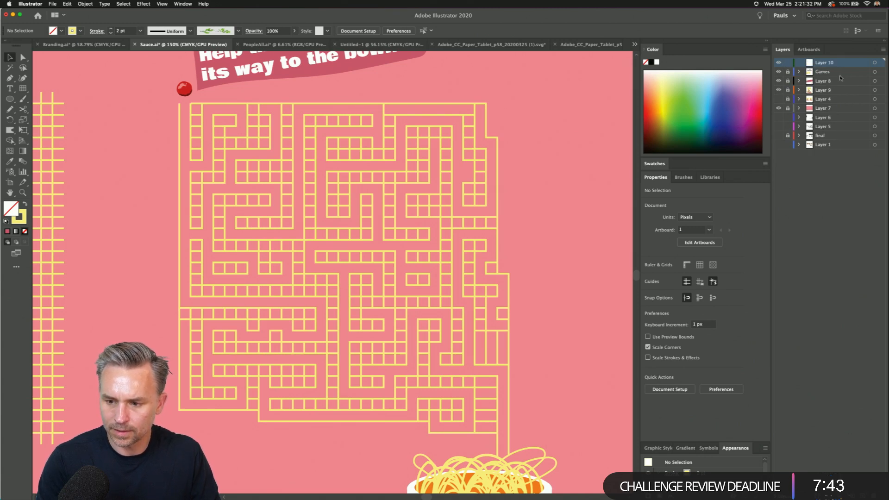
pyautogui.press('super+equal')
pyautogui.scroll(3, 251, 68)
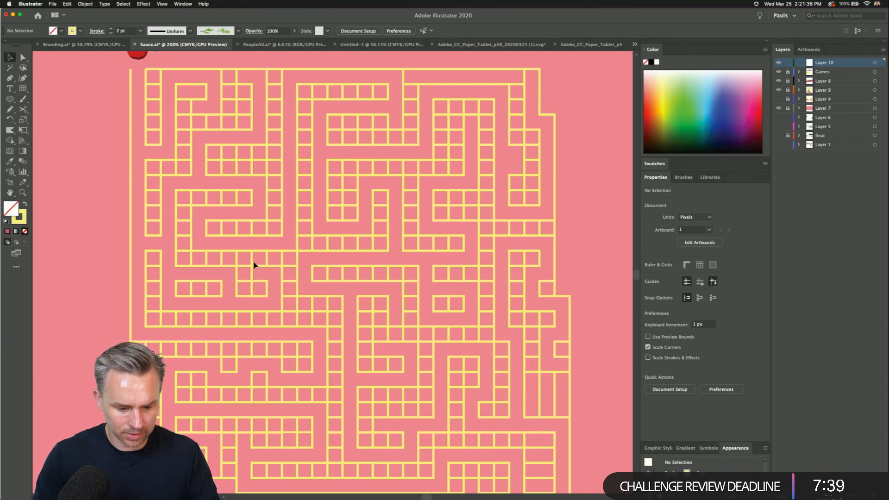
pyautogui.scroll(-2, 252, 263)
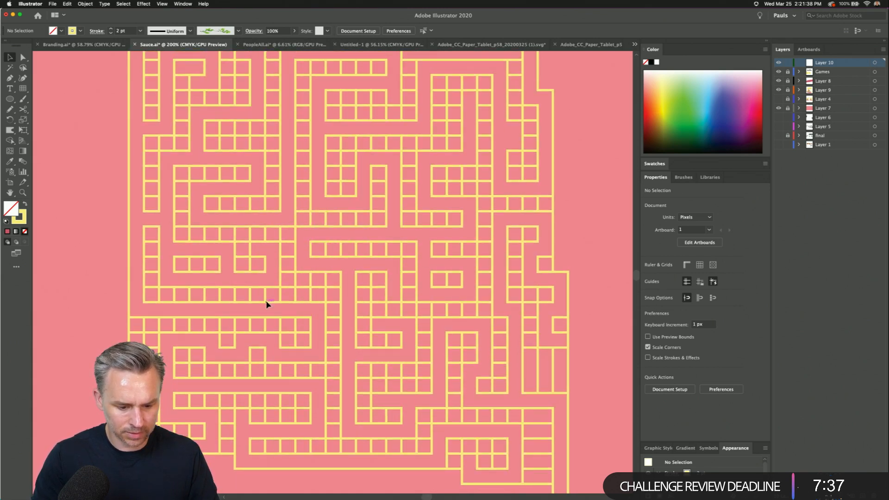
# - Set up the Pencil tool with a black (000000) stroke 7 pt wide
pyautogui.scroll(1, 265, 302)
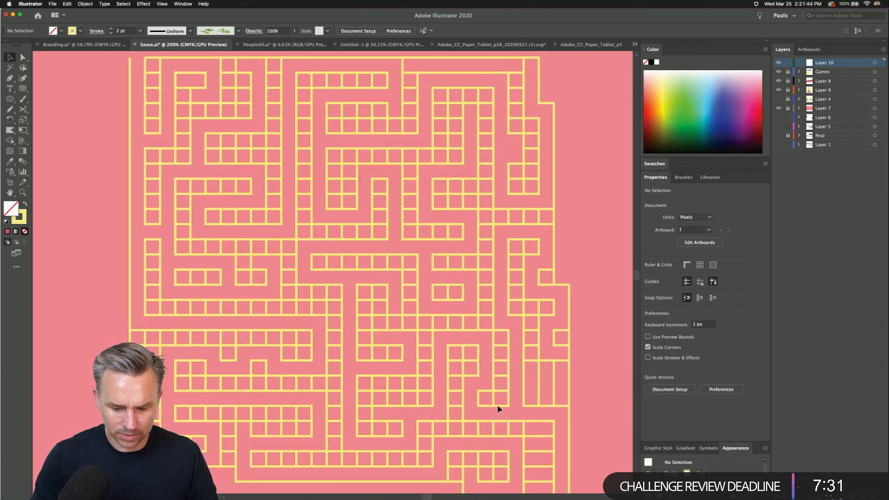
pyautogui.scroll(-2, 499, 409)
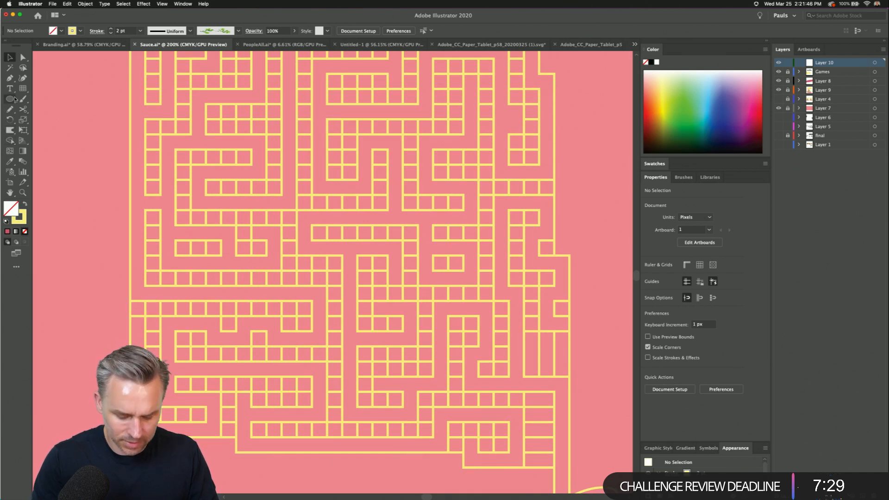
pyautogui.click(9, 109)
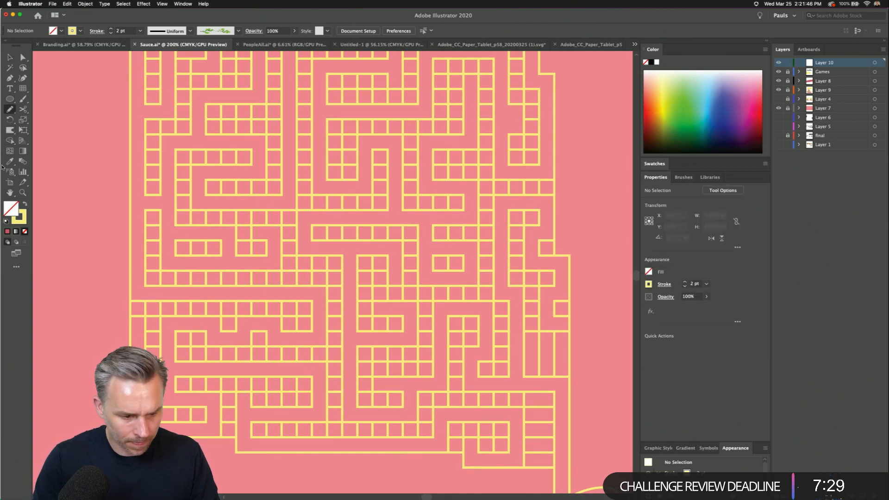
pyautogui.doubleClick(19, 217)
pyautogui.moveTo(333, 204); pyautogui.dragTo(318, 213)
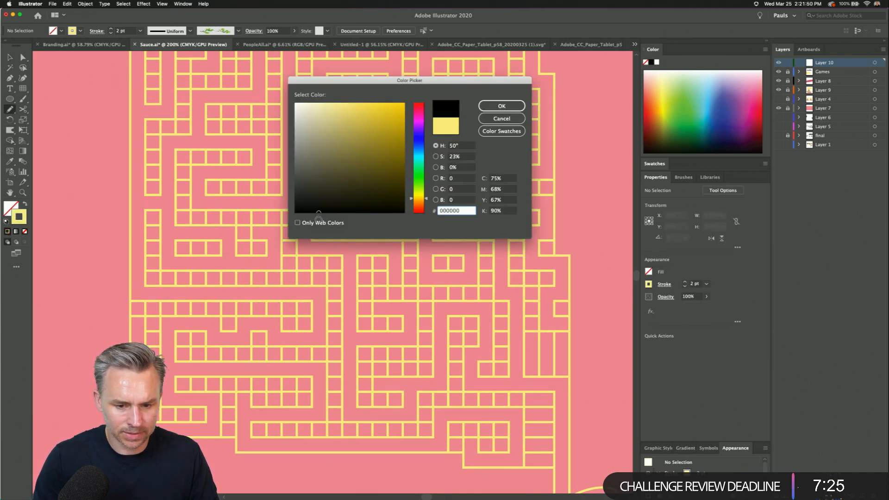
pyautogui.press('Return')
pyautogui.click(111, 28)
pyautogui.click(111, 28)
pyautogui.click(111, 29)
pyautogui.click(111, 29)
pyautogui.click(111, 29)
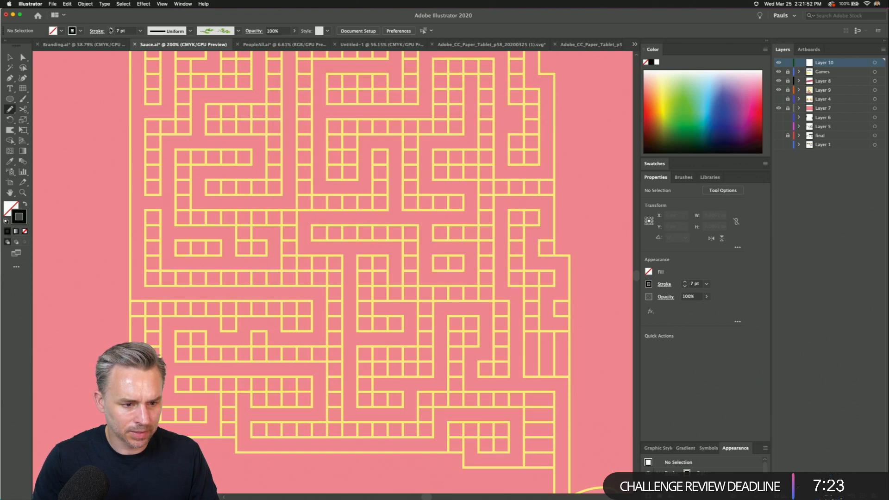
# - Draw the solution path freehand through the maze, from the spaghetti bowl up to the red meatball
pyautogui.moveTo(500, 332); pyautogui.dragTo(508, 405)
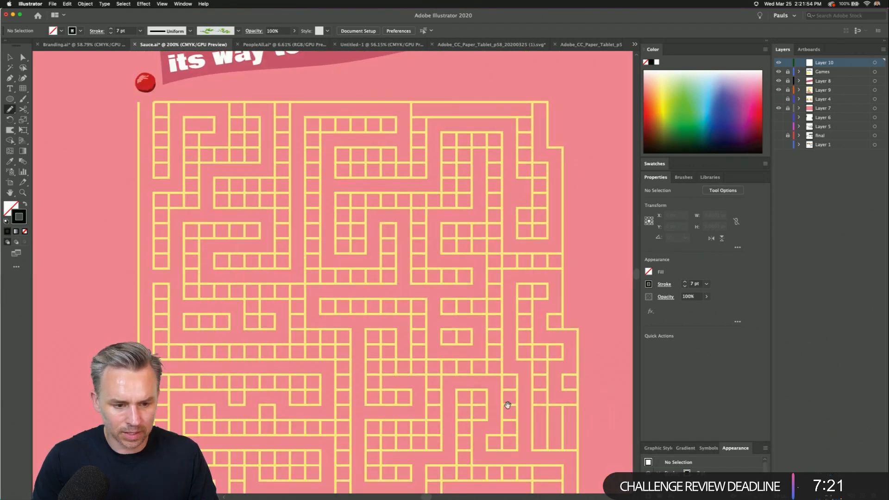
pyautogui.scroll(-5, 230, 206)
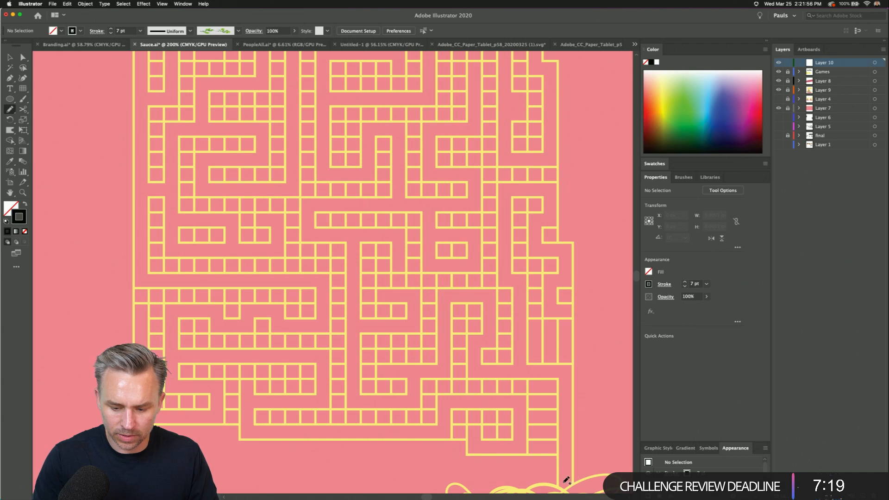
pyautogui.moveTo(566, 480)
pyautogui.mouseDown()
pyautogui.moveTo(563, 369)
pyautogui.moveTo(467, 367)
pyautogui.moveTo(473, 344)
pyautogui.moveTo(490, 341)
pyautogui.moveTo(492, 317)
pyautogui.moveTo(479, 295)
pyautogui.moveTo(457, 295)
pyautogui.moveTo(444, 366)
pyautogui.moveTo(416, 371)
pyautogui.moveTo(410, 400)
pyautogui.moveTo(355, 400)
pyautogui.moveTo(354, 239)
pyautogui.moveTo(302, 222)
pyautogui.moveTo(306, 205)
pyautogui.moveTo(398, 201)
pyautogui.moveTo(403, 144)
pyautogui.moveTo(396, 131)
pyautogui.moveTo(370, 144)
pyautogui.moveTo(368, 171)
pyautogui.moveTo(325, 171)
pyautogui.mouseUp()
pyautogui.scroll(3, 330, 165)
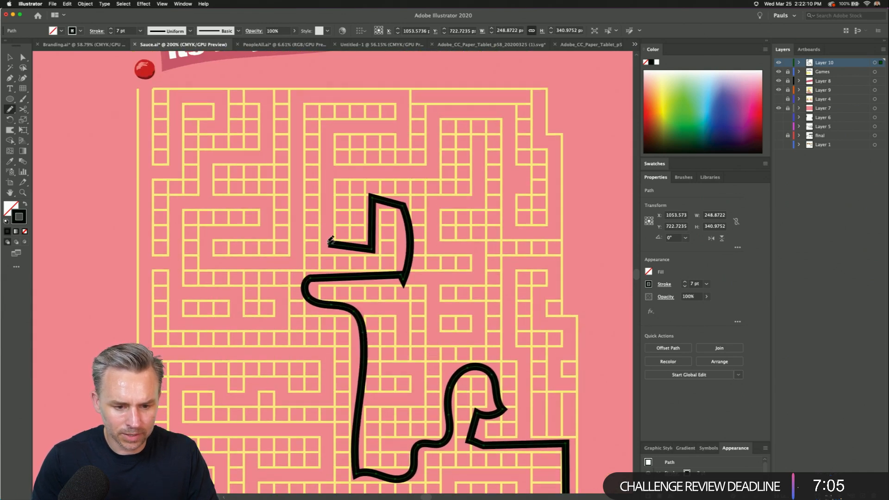
pyautogui.moveTo(329, 242)
pyautogui.mouseDown()
pyautogui.moveTo(328, 130)
pyautogui.moveTo(403, 124)
pyautogui.moveTo(403, 97)
pyautogui.moveTo(301, 103)
pyautogui.moveTo(292, 262)
pyautogui.moveTo(215, 257)
pyautogui.moveTo(209, 236)
pyautogui.moveTo(258, 229)
pyautogui.moveTo(262, 218)
pyautogui.moveTo(252, 197)
pyautogui.moveTo(197, 196)
pyautogui.moveTo(184, 201)
pyautogui.moveTo(174, 260)
pyautogui.moveTo(146, 263)
pyautogui.moveTo(146, 71)
pyautogui.mouseUp()
pyautogui.scroll(-3, 335, 305)
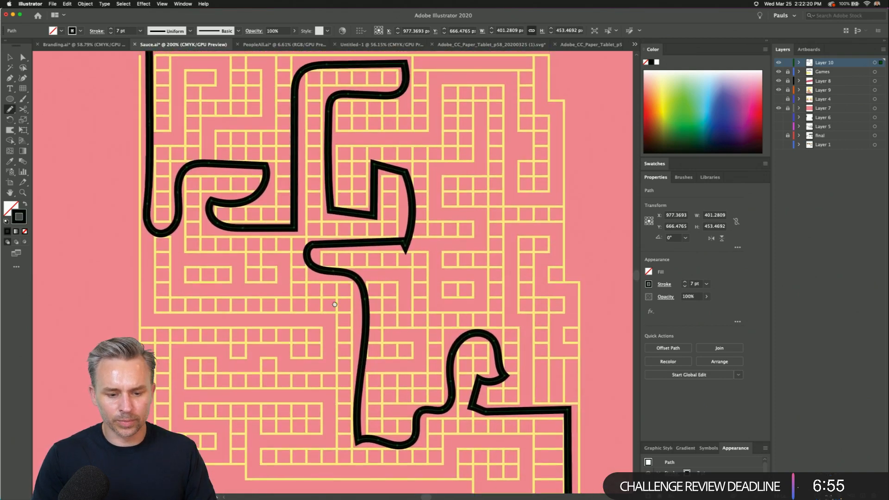
pyautogui.moveTo(335, 304); pyautogui.dragTo(334, 306)
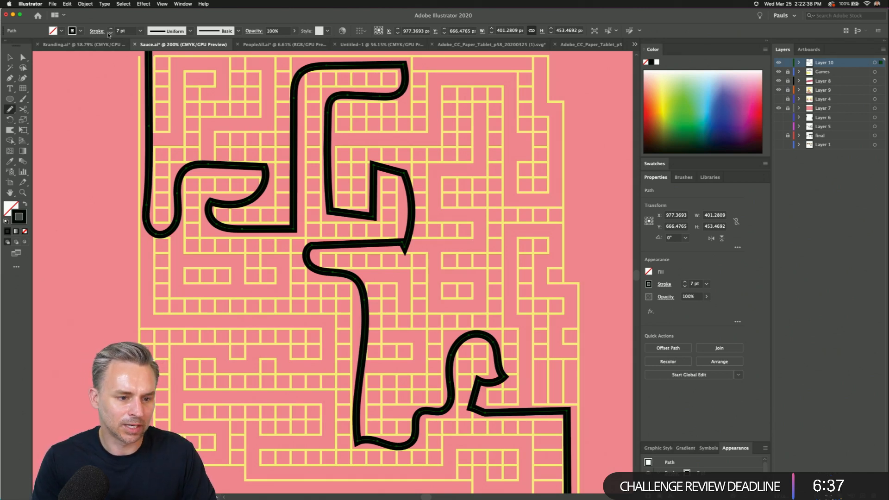
# - Reduce the solution path's stroke weight to 3 pt
pyautogui.click(110, 33)
pyautogui.click(111, 34)
pyautogui.click(110, 33)
pyautogui.click(110, 34)
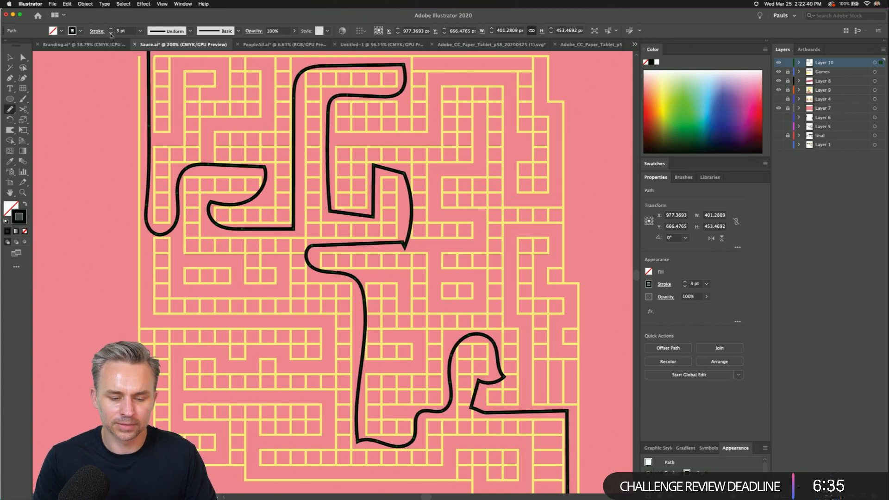
pyautogui.press('super+minus')
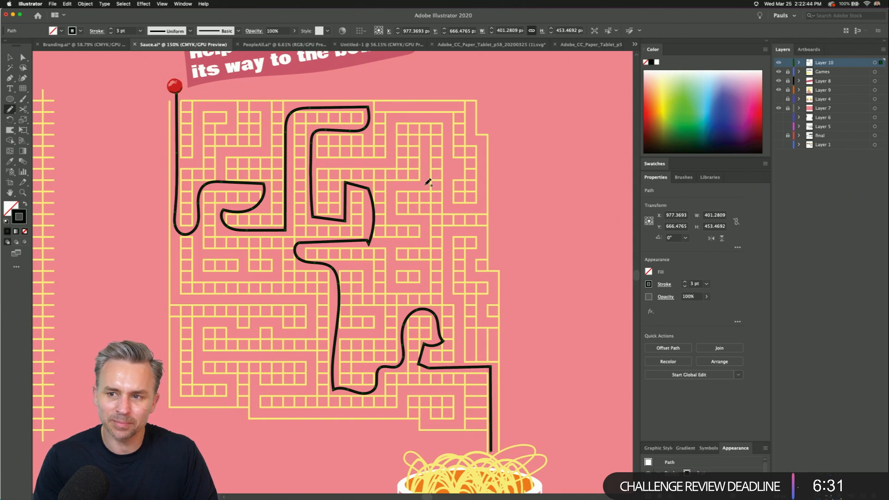
pyautogui.hscroll(-5, 428, 182)
pyautogui.scroll(-3, 428, 183)
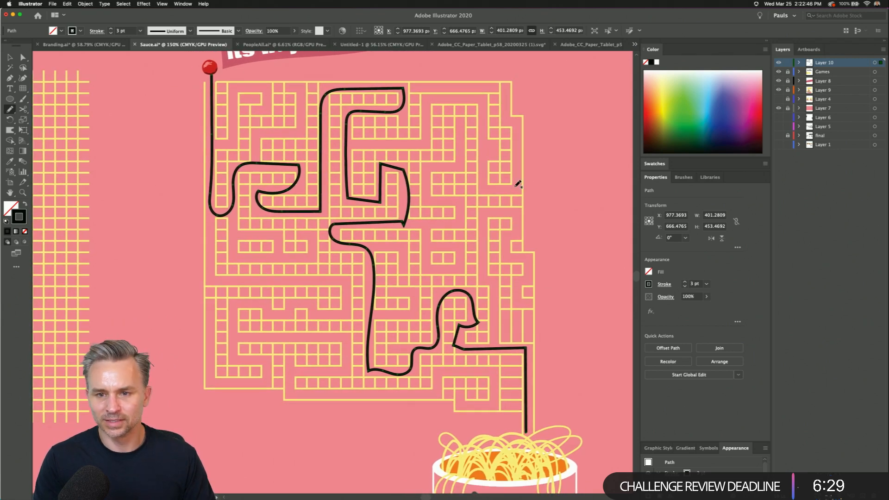
# - Move the solution path in place onto a new Layer 11, hide that layer, and make Layer 10 active
pyautogui.press('Delete')
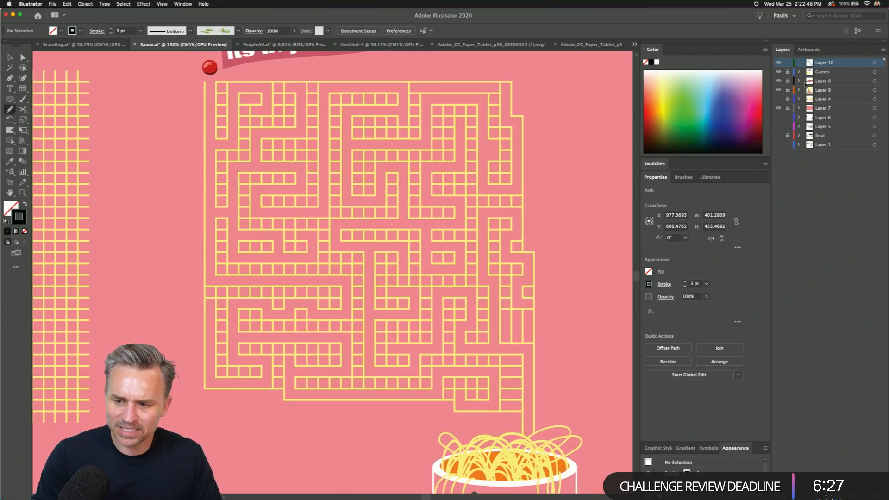
pyautogui.press('super+l')
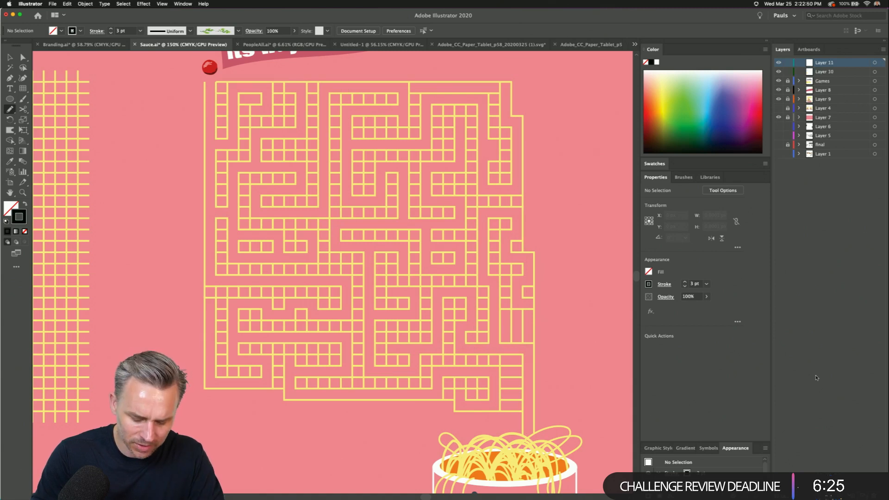
pyautogui.press('super+f')
pyautogui.click(779, 72)
pyautogui.click(779, 62)
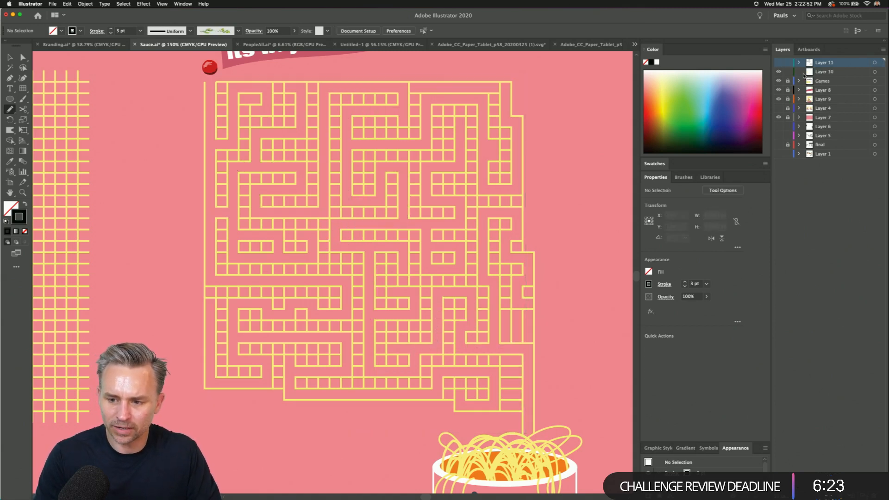
pyautogui.click(816, 72)
# - Unlock the layers from Games down through Layer 7
pyautogui.press('super+minus')
pyautogui.press('super+minus')
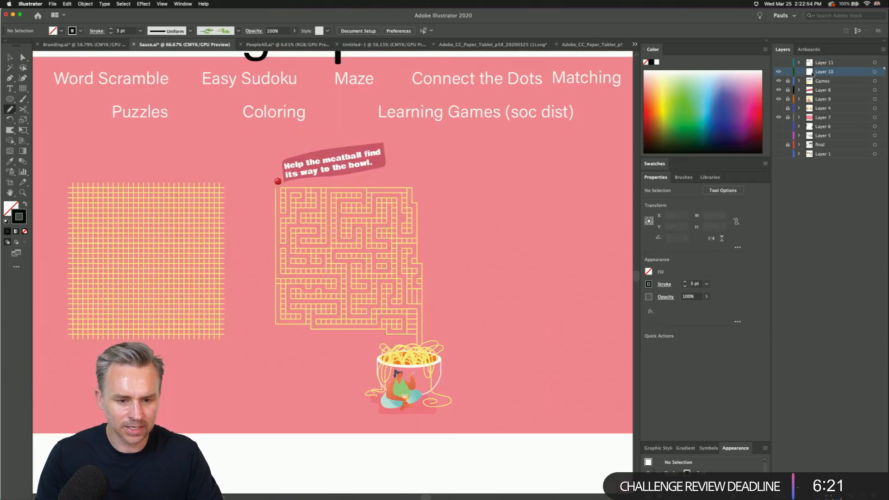
pyautogui.press('super+minus')
pyautogui.press('v')
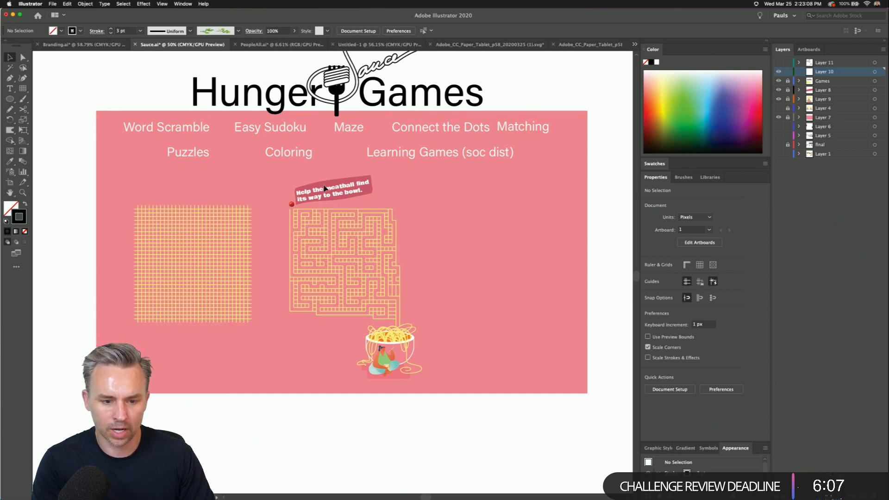
pyautogui.scroll(2, 281, 260)
pyautogui.hscroll(-1, 281, 260)
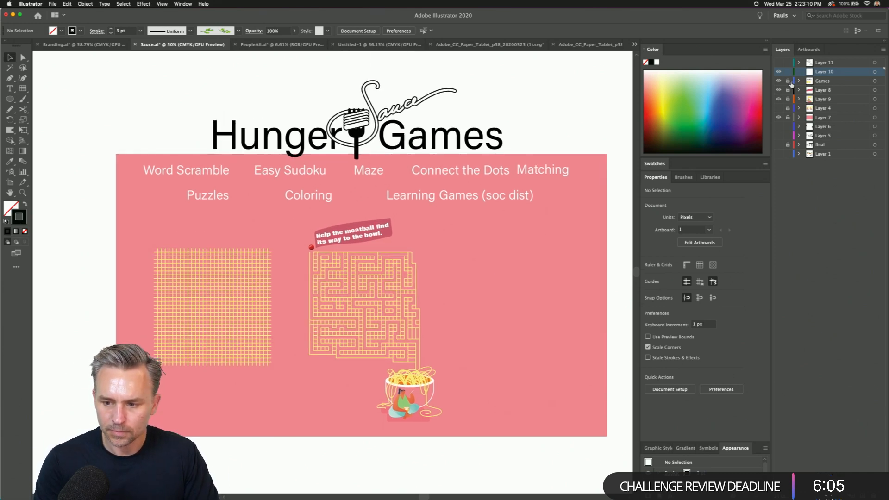
pyautogui.moveTo(790, 81); pyautogui.dragTo(788, 117)
pyautogui.click(163, 316)
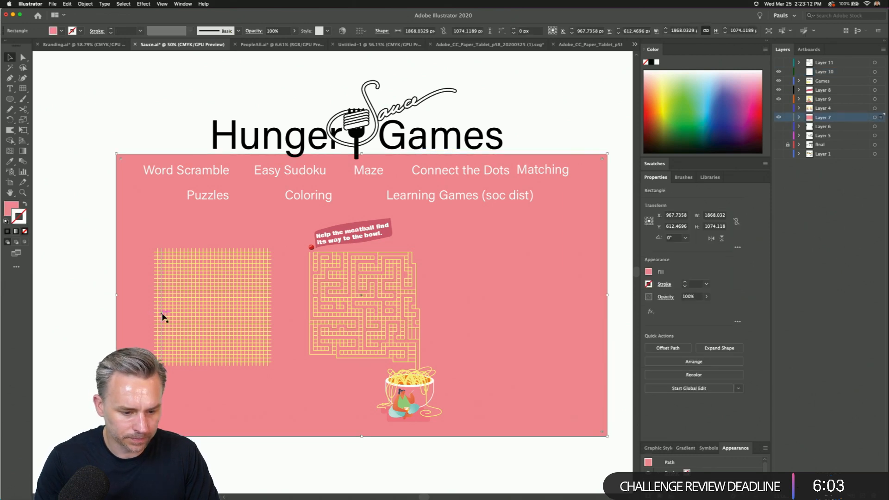
pyautogui.click(162, 315)
pyautogui.moveTo(142, 243); pyautogui.dragTo(203, 322)
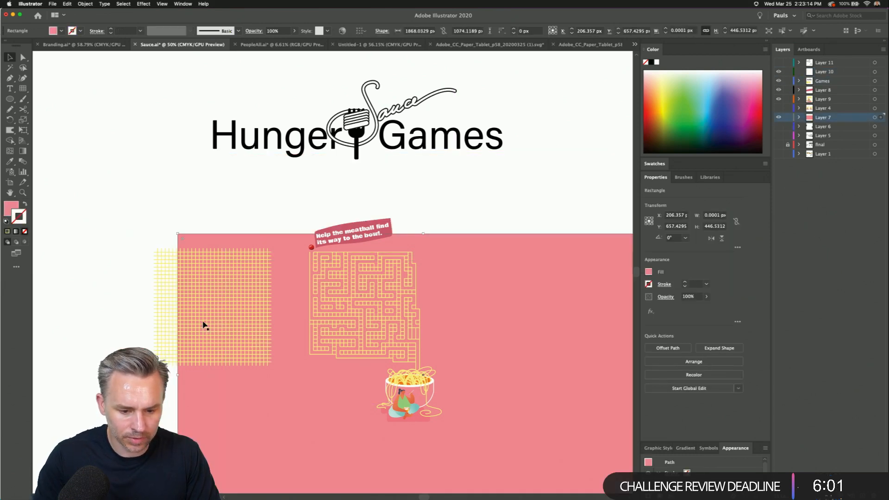
# - Lock the pink background's Layer 7 and delete the spare yellow grid beside the maze
pyautogui.click(788, 117)
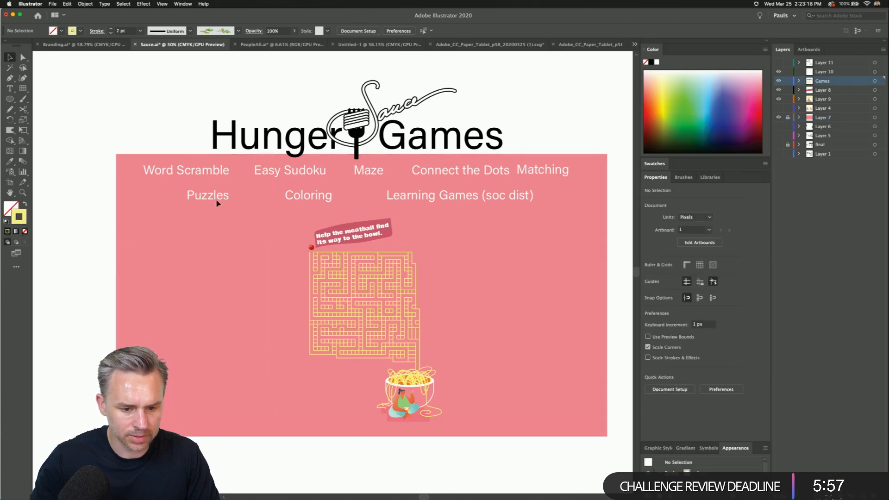
# - Move all the game category labels off the pink background to the blank area above the Hunger Games title
pyautogui.moveTo(140, 155); pyautogui.dragTo(574, 207)
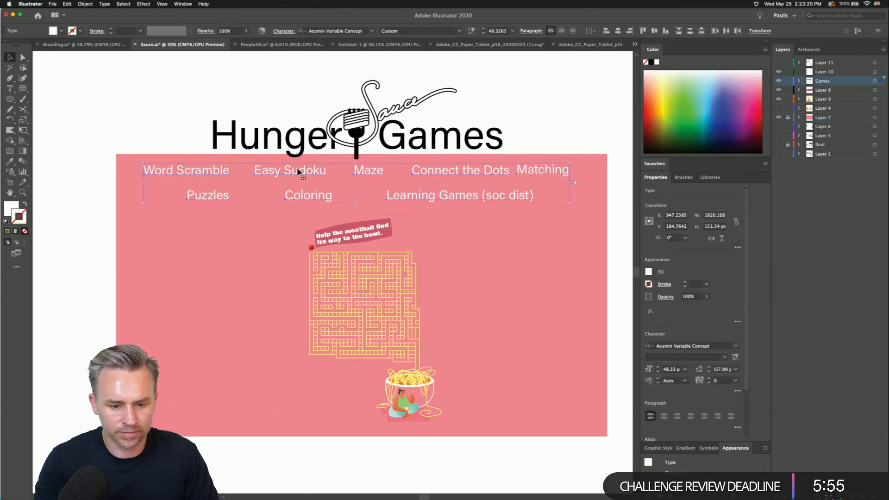
pyautogui.moveTo(294, 170); pyautogui.dragTo(293, 65)
pyautogui.scroll(2, 283, 151)
pyautogui.scroll(2, 283, 151)
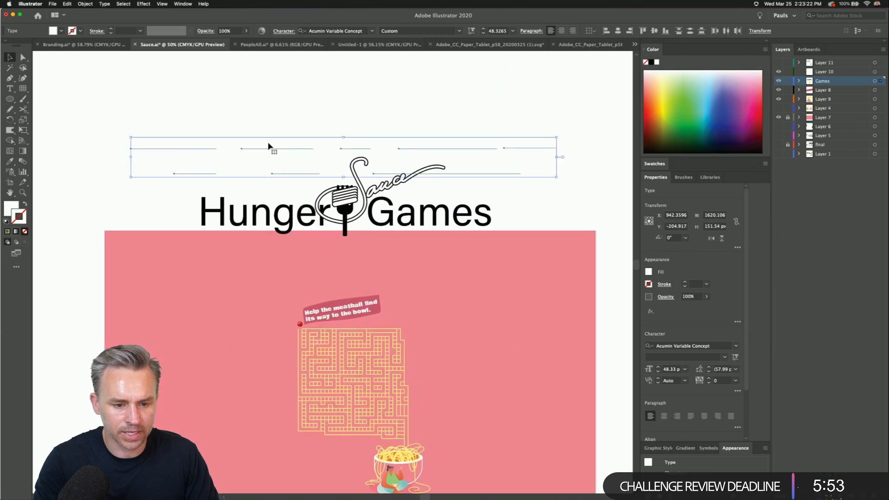
pyautogui.moveTo(270, 145); pyautogui.dragTo(279, 119)
# - Recolor the game category labels with the dark fill 222222
pyautogui.doubleClick(10, 208)
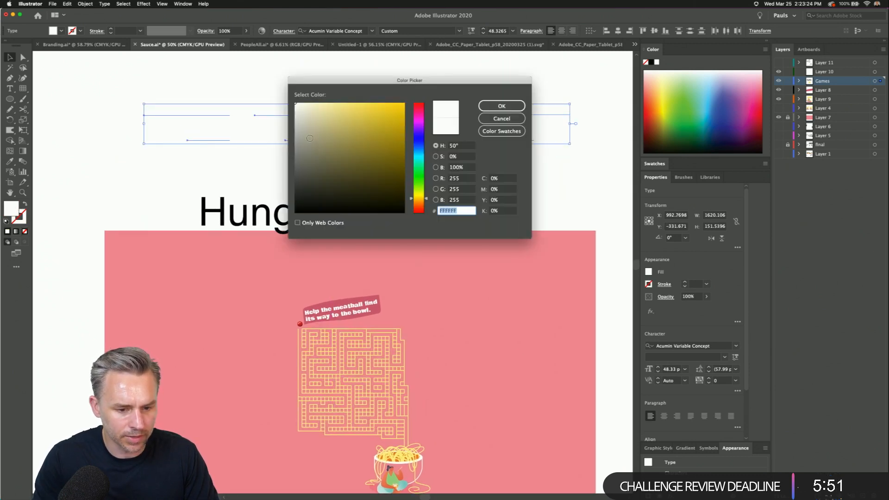
pyautogui.write('222222')
pyautogui.press('Return')
pyautogui.click(207, 169)
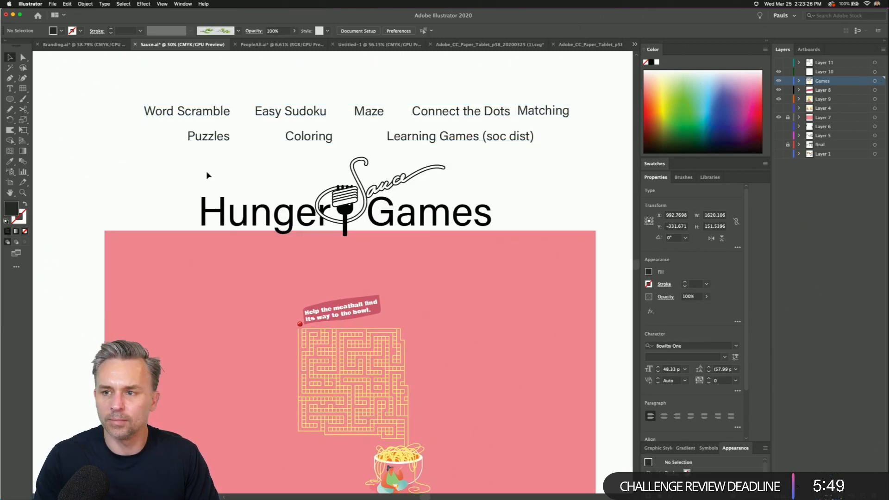
# - Check the font used by the maze's instruction banner text
pyautogui.scroll(-2, 207, 171)
pyautogui.moveTo(495, 172); pyautogui.dragTo(493, 224)
pyautogui.click(149, 131)
pyautogui.click(238, 171)
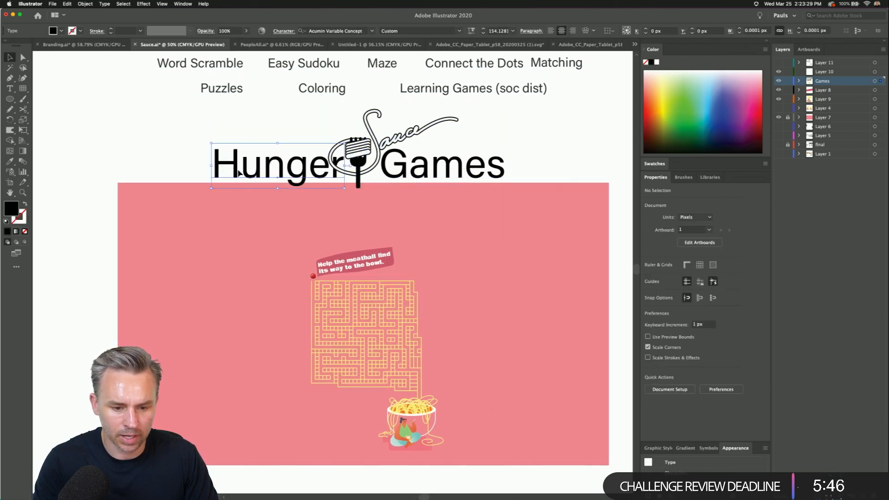
pyautogui.keyDown('shift'); pyautogui.click(393, 178); pyautogui.keyUp('shift')
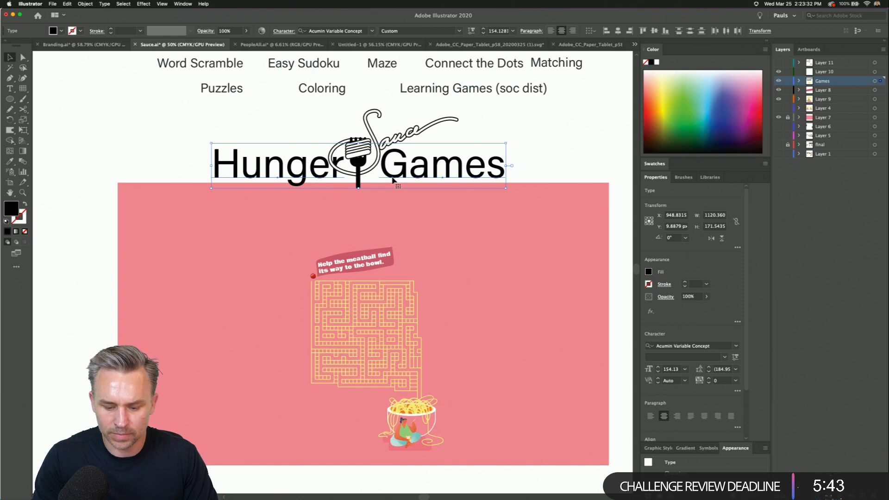
pyautogui.press('i')
pyautogui.click(9, 57)
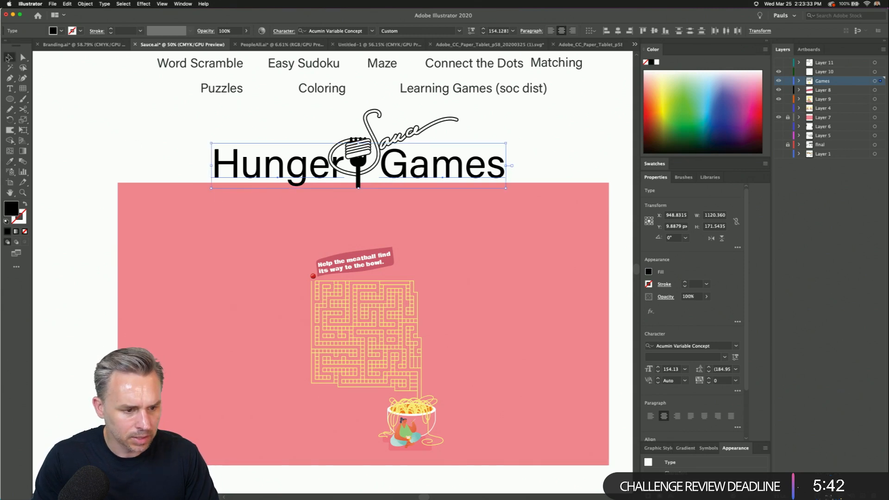
pyautogui.click(359, 262)
# - Change the font of the title words Hunger and Games to Bowlby One
pyautogui.click(382, 172)
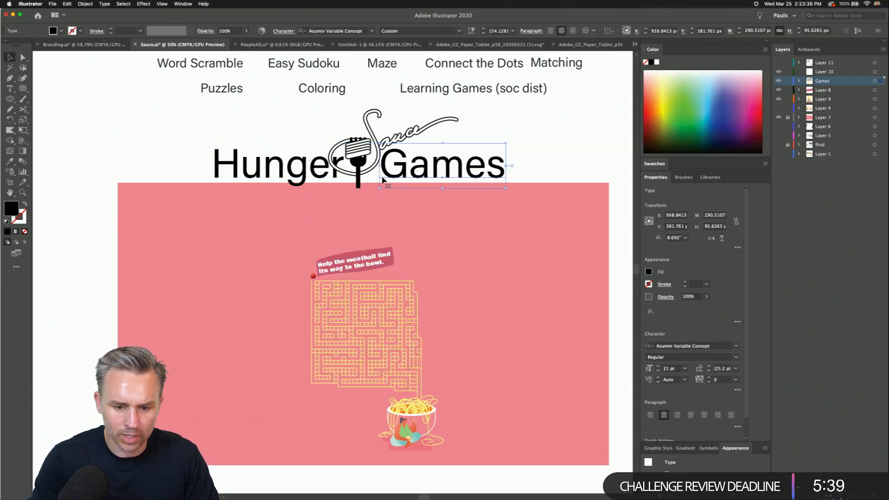
pyautogui.keyDown('shift'); pyautogui.click(216, 166); pyautogui.keyUp('shift')
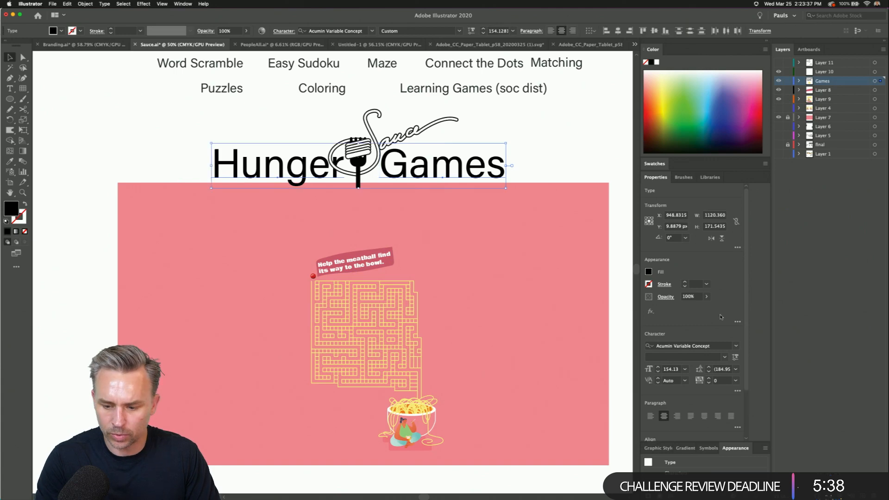
pyautogui.click(723, 346)
pyautogui.write('bolw')
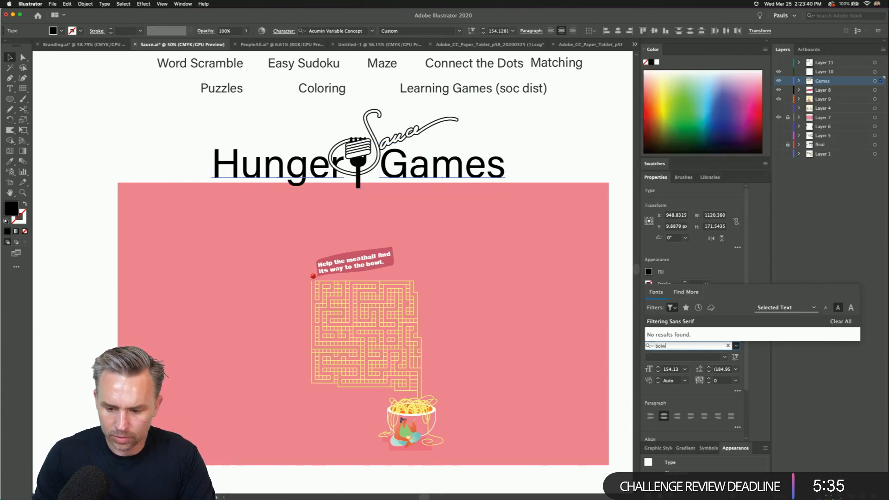
pyautogui.press('BackSpace')
pyautogui.press('BackSpace')
pyautogui.write('wl')
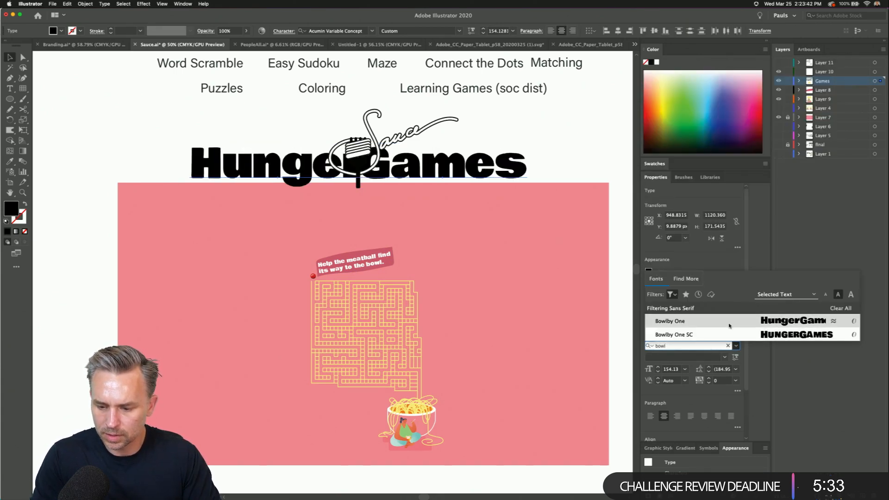
pyautogui.click(729, 325)
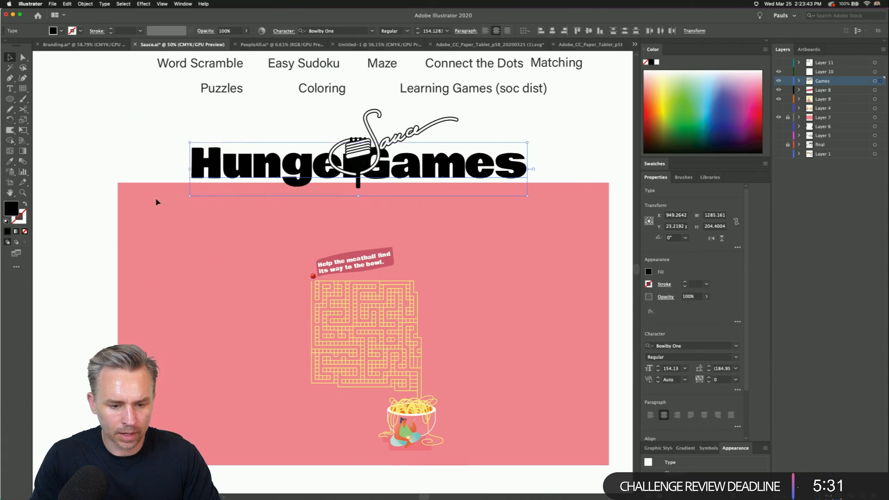
# - Move the title words Hunger and Games apart so each clears the fork of the Sauce logo
pyautogui.click(156, 155)
pyautogui.moveTo(232, 162); pyautogui.dragTo(205, 162)
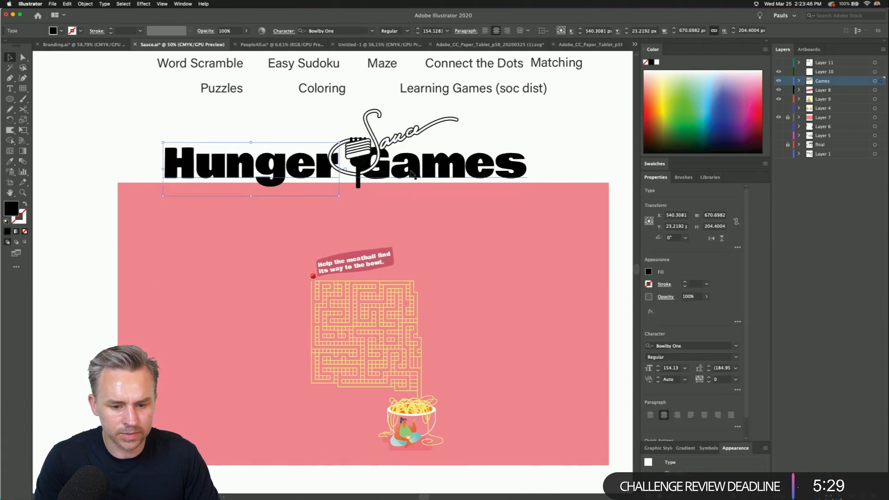
pyautogui.moveTo(399, 172); pyautogui.dragTo(412, 173)
pyautogui.press('super+shift+a')
pyautogui.moveTo(138, 121); pyautogui.dragTo(448, 174)
pyautogui.moveTo(539, 111); pyautogui.dragTo(348, 154)
pyautogui.moveTo(204, 186); pyautogui.dragTo(312, 235)
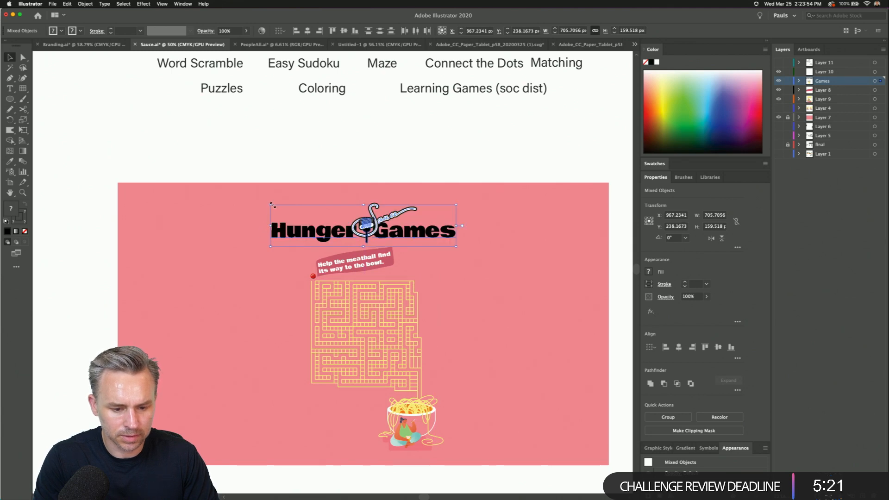
pyautogui.moveTo(272, 204); pyautogui.dragTo(313, 240)
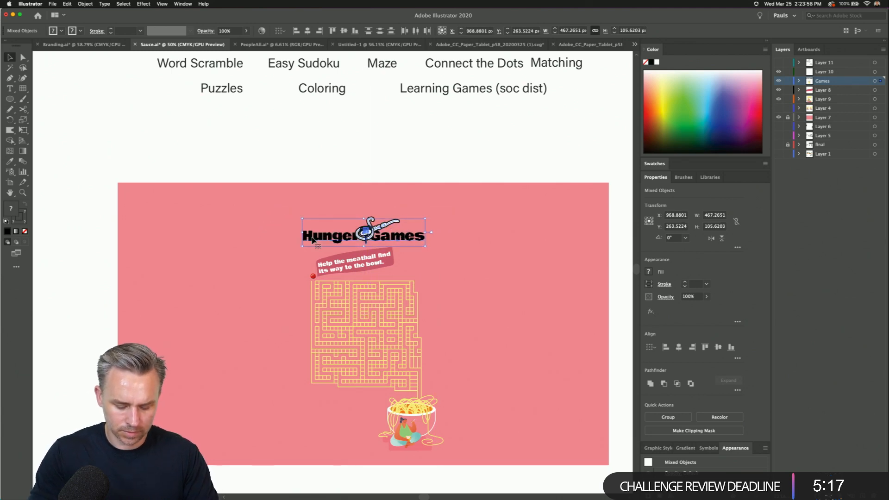
pyautogui.press('super+z')
pyautogui.press('super+z')
pyautogui.press('super+z')
pyautogui.press('super+z')
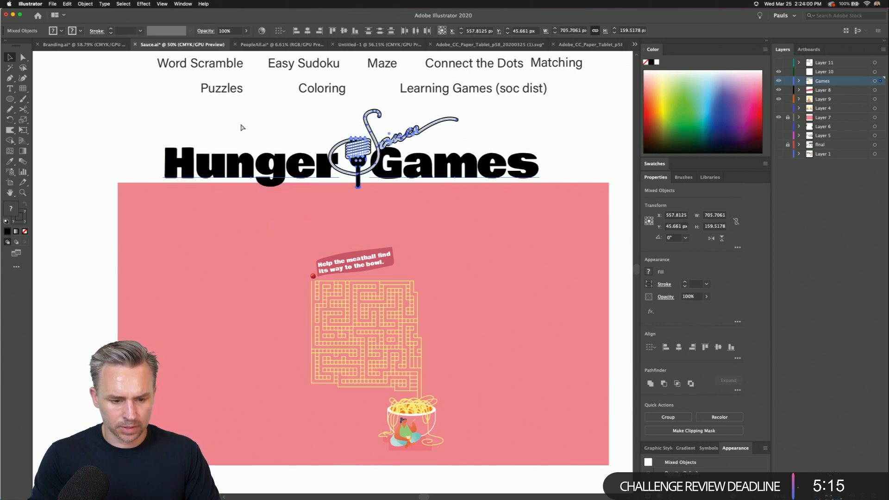
pyautogui.press('super+z')
# - Turn on the general preference Scale Strokes & Effects
pyautogui.click(38, 3)
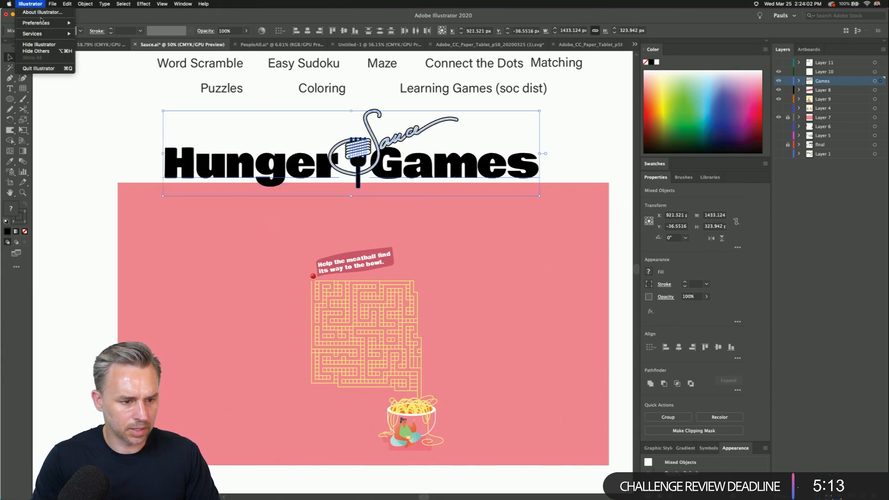
pyautogui.moveTo(46, 23)
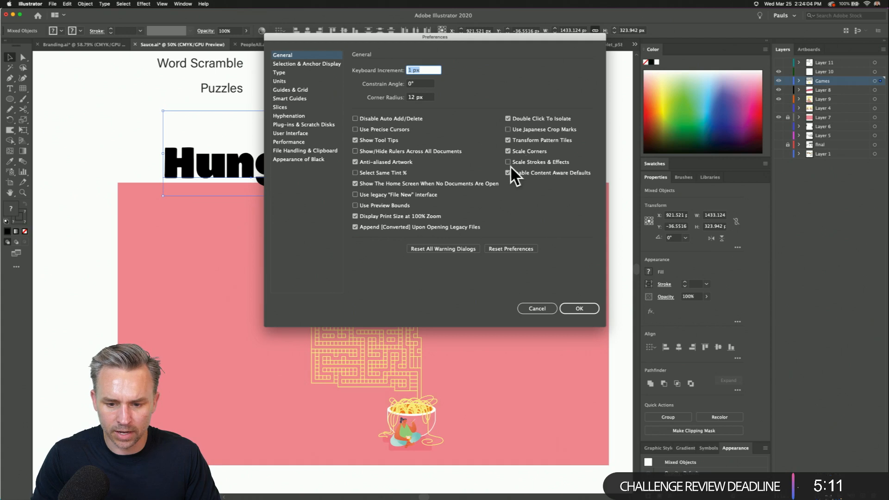
pyautogui.click(509, 162)
pyautogui.click(578, 309)
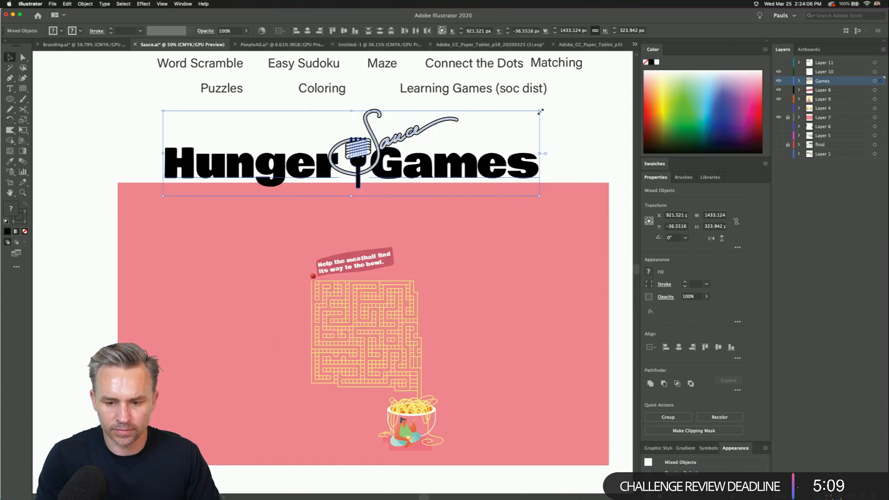
# - Scale down the complete Hunger Games title with its Sauce logo and place it on the pink background above the maze banner
pyautogui.moveTo(540, 111); pyautogui.dragTo(301, 165)
pyautogui.moveTo(193, 185); pyautogui.dragTo(327, 235)
pyautogui.click(256, 167)
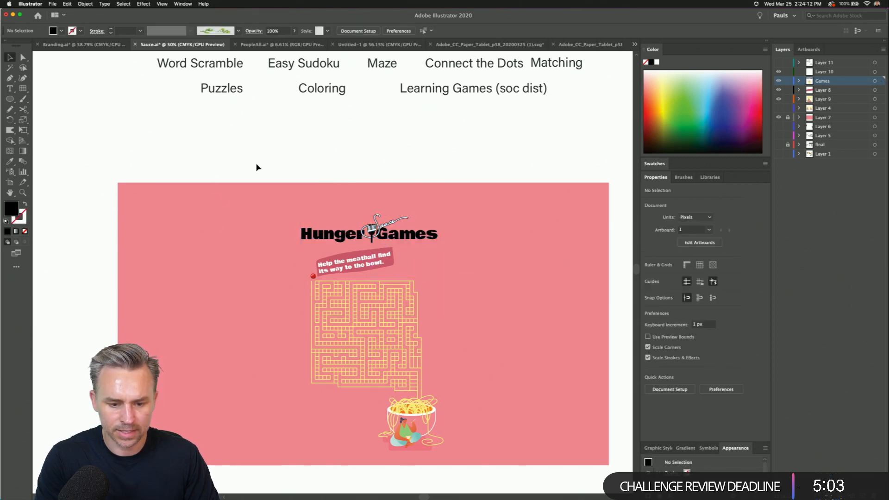
# - Resize the pink background rectangle to a square of about 971 px and position it around the title, maze and bowl
pyautogui.click(555, 452)
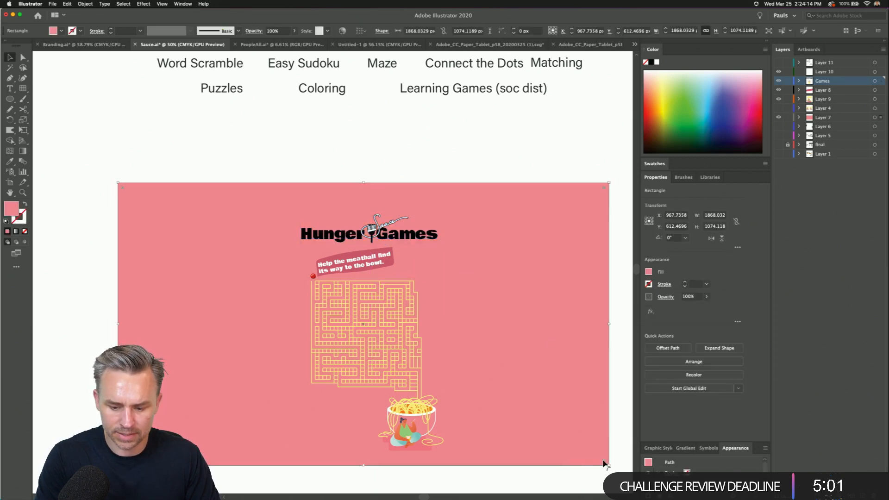
pyautogui.moveTo(609, 467); pyautogui.dragTo(374, 439)
pyautogui.moveTo(204, 297); pyautogui.dragTo(327, 317)
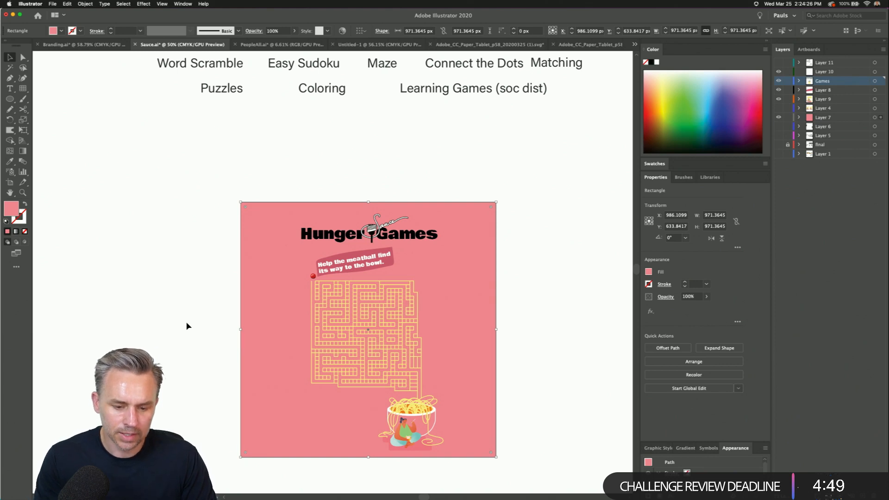
pyautogui.click(173, 280)
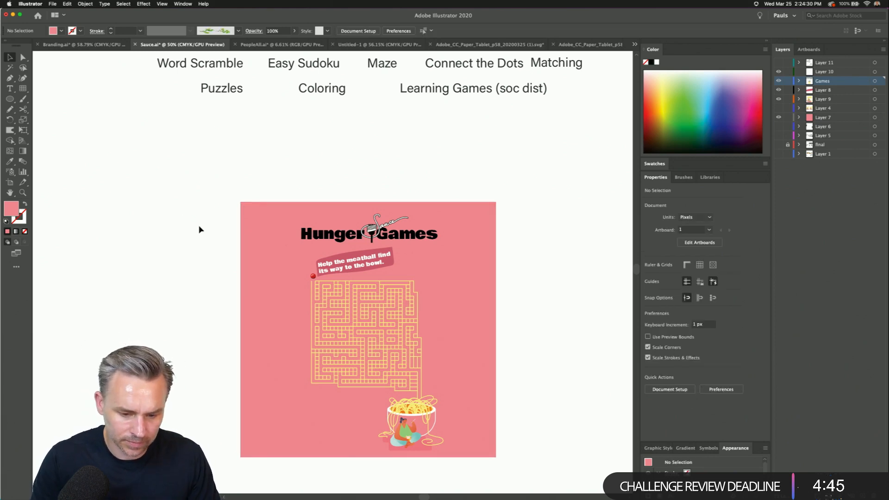
pyautogui.hscroll(1, 206, 222)
pyautogui.moveTo(294, 178); pyautogui.dragTo(450, 242)
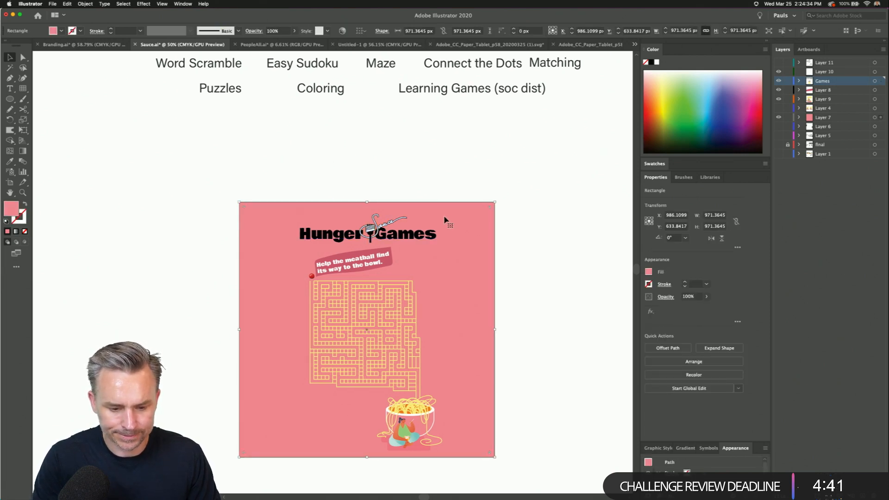
pyautogui.moveTo(494, 202); pyautogui.dragTo(450, 247)
pyautogui.moveTo(271, 310)
pyautogui.mouseDown()
pyautogui.moveTo(291, 300)
pyautogui.moveTo(278, 302)
pyautogui.moveTo(280, 310)
pyautogui.mouseUp()
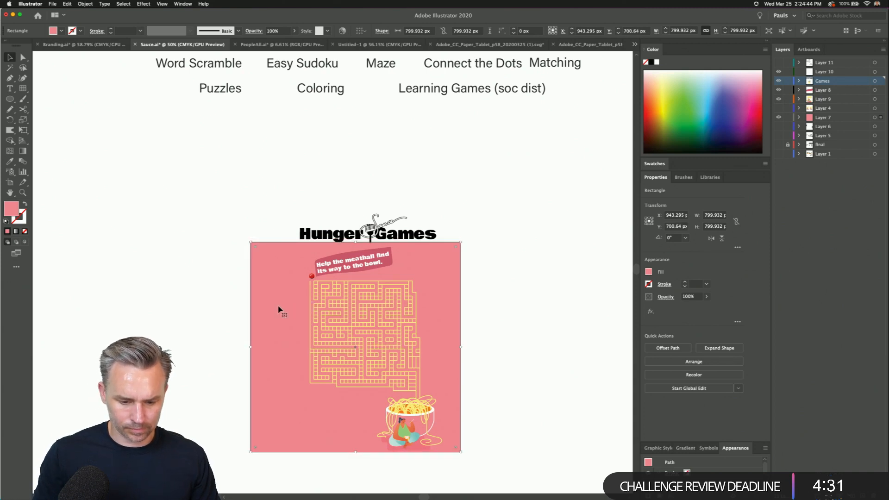
pyautogui.click(204, 225)
pyautogui.click(363, 256)
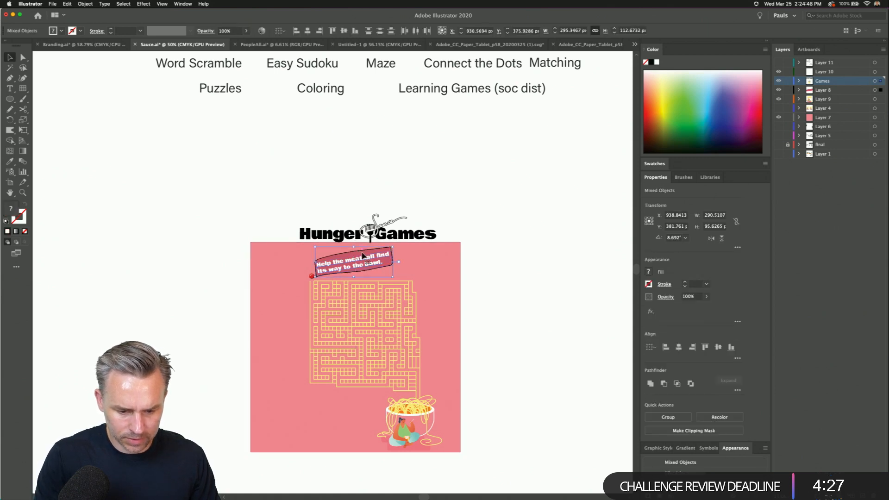
pyautogui.moveTo(363, 255); pyautogui.dragTo(275, 266)
pyautogui.click(311, 199)
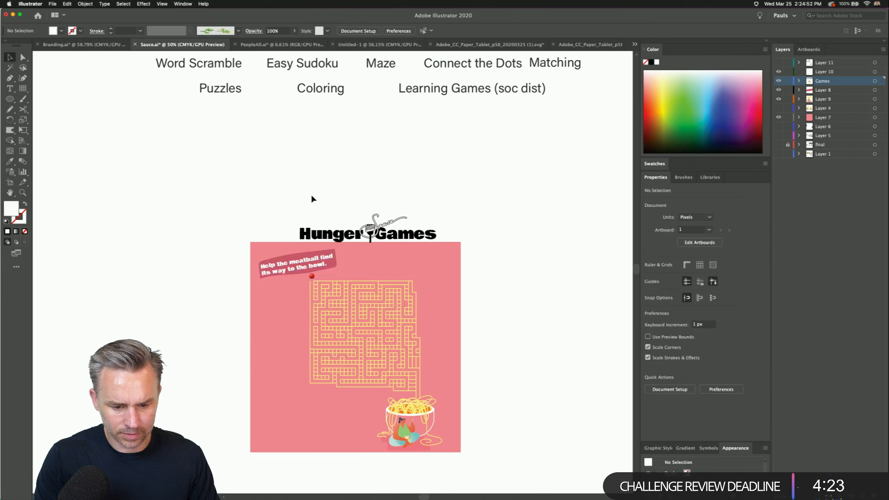
pyautogui.press('super+z')
pyautogui.press('super+z')
pyautogui.press('super+z')
pyautogui.press('super+z')
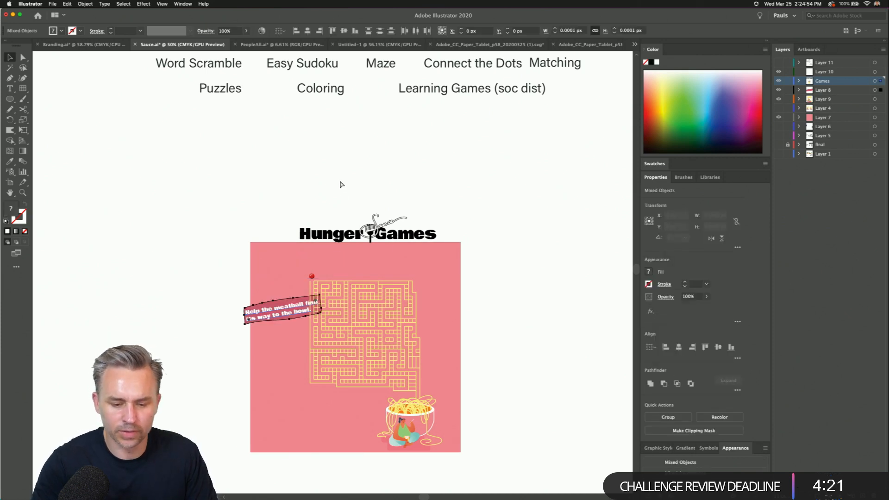
pyautogui.press('super+z')
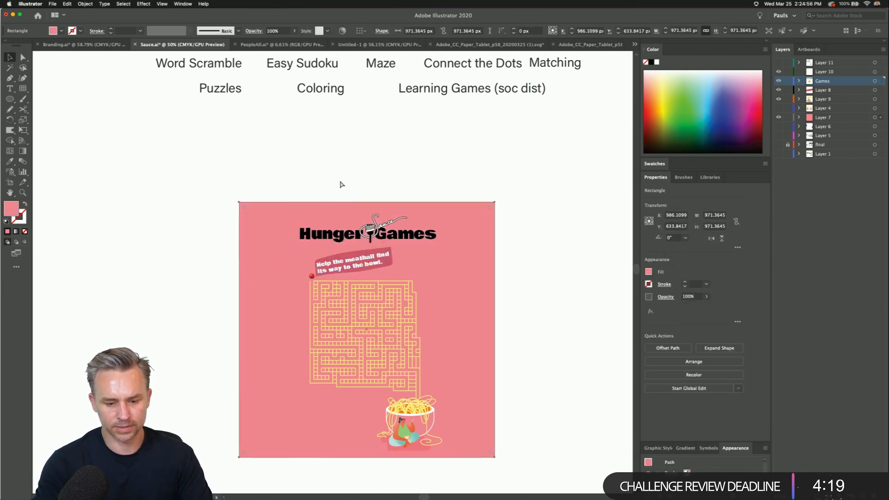
# - Add the complete Hunger Games maze artwork, including its pink square, to the Restaurant library as Game1
pyautogui.click(330, 167)
pyautogui.moveTo(516, 460); pyautogui.dragTo(435, 333)
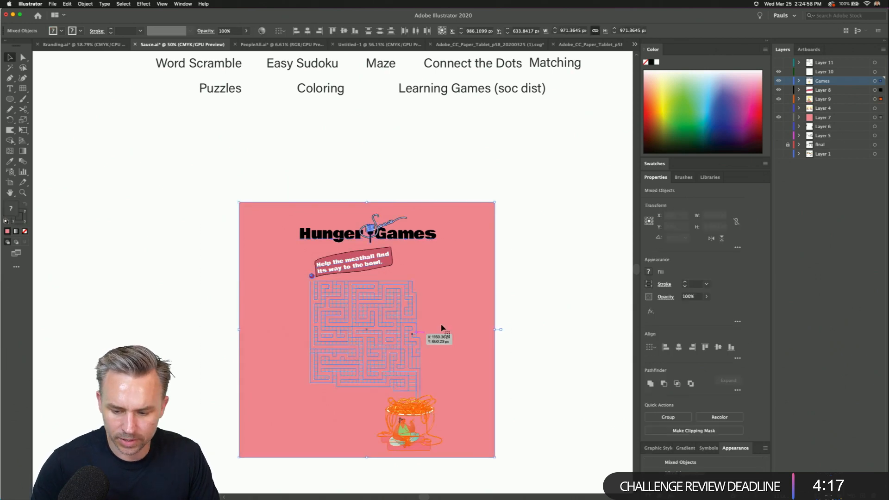
pyautogui.moveTo(442, 302); pyautogui.dragTo(702, 356)
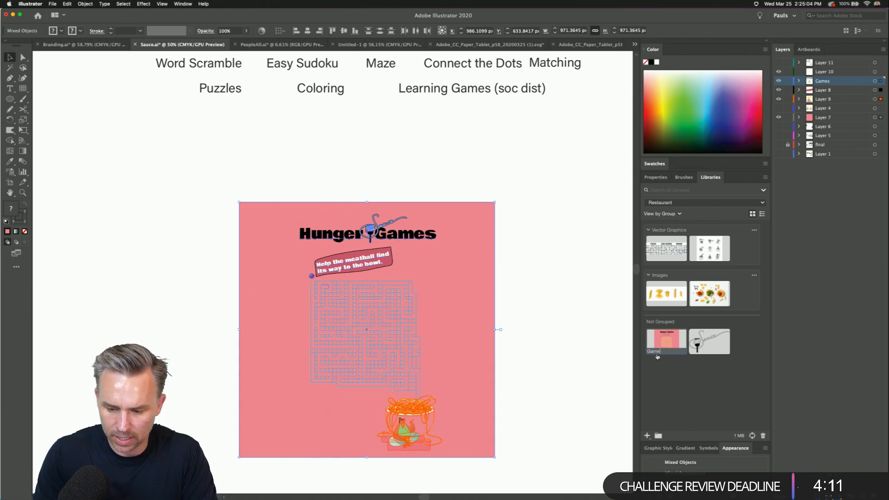
pyautogui.click(179, 232)
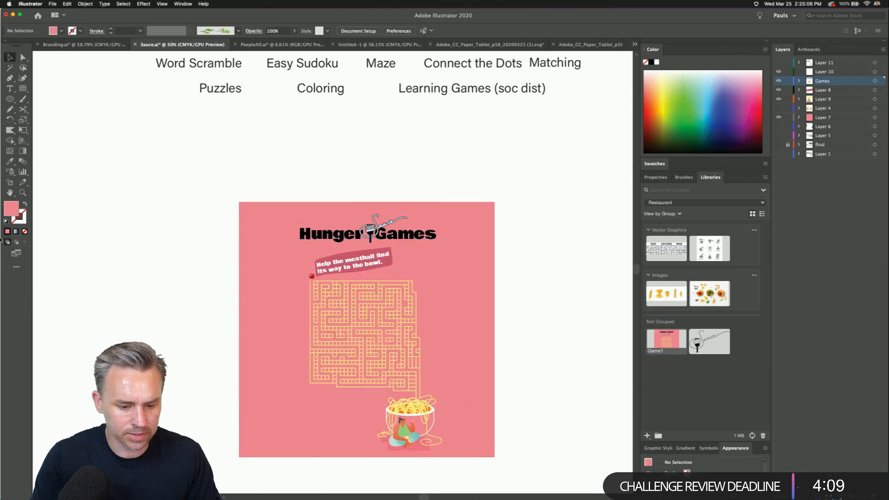
# - Add the pink square's fill color F5919B to the Restaurant library
pyautogui.click(249, 227)
pyautogui.doubleClick(11, 208)
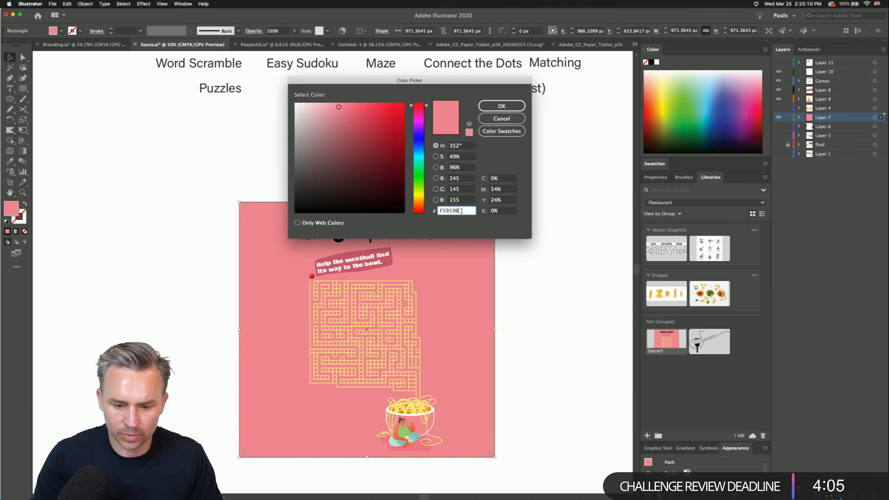
pyautogui.click(494, 123)
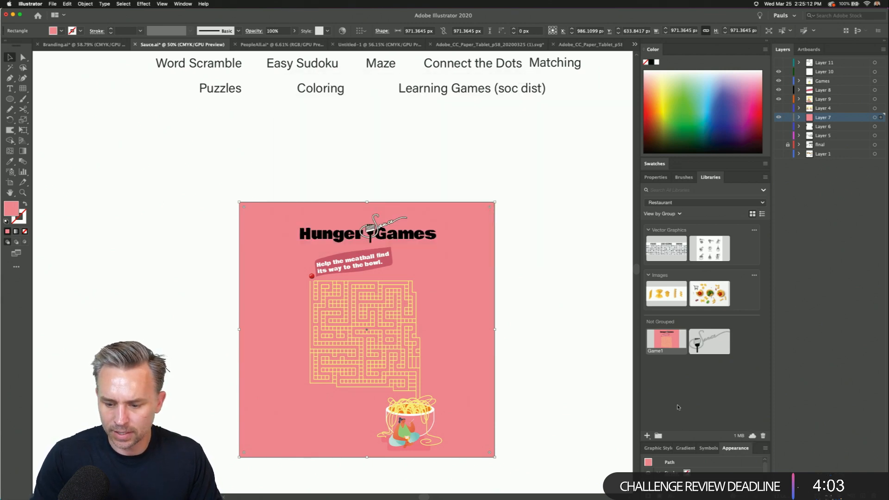
pyautogui.click(647, 435)
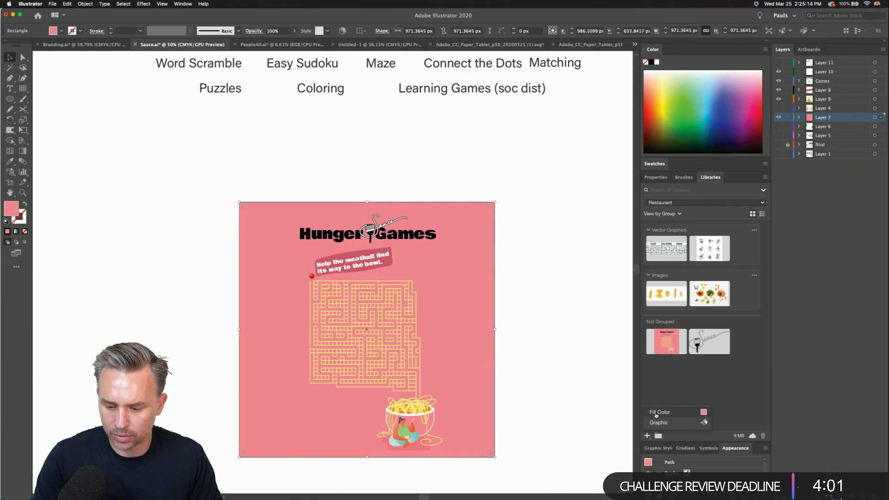
pyautogui.click(656, 415)
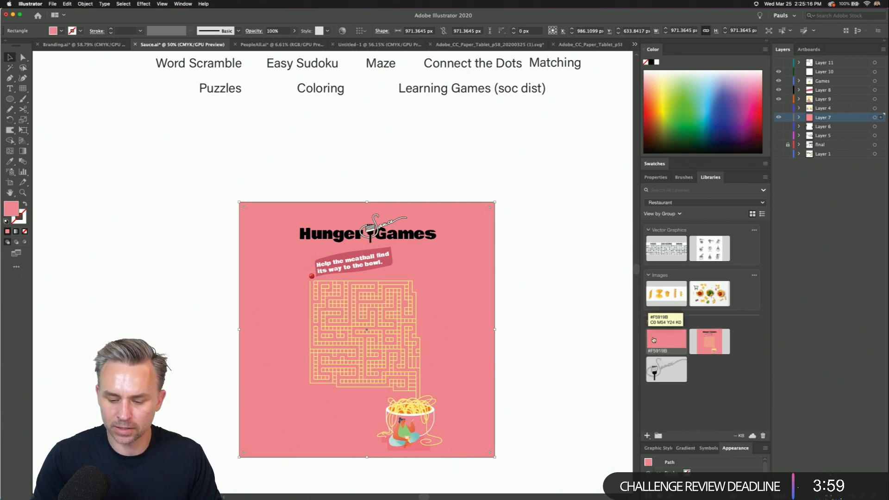
pyautogui.click(105, 146)
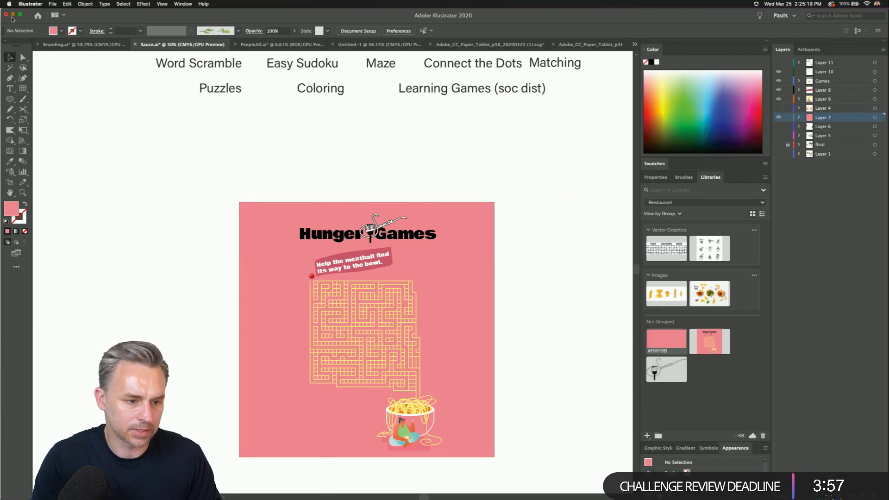
# - Switch to Adobe Dimension and save a camera bookmark named Font for the takeout box scene
pyautogui.click(12, 15)
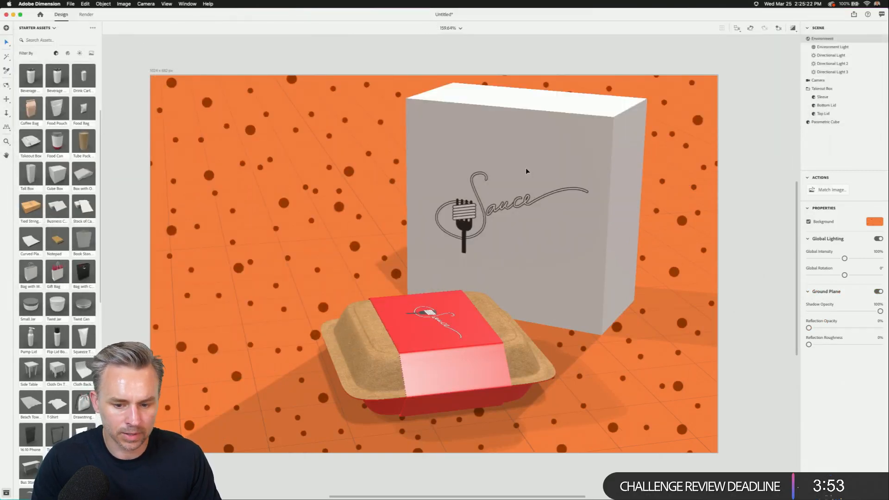
pyautogui.click(509, 66)
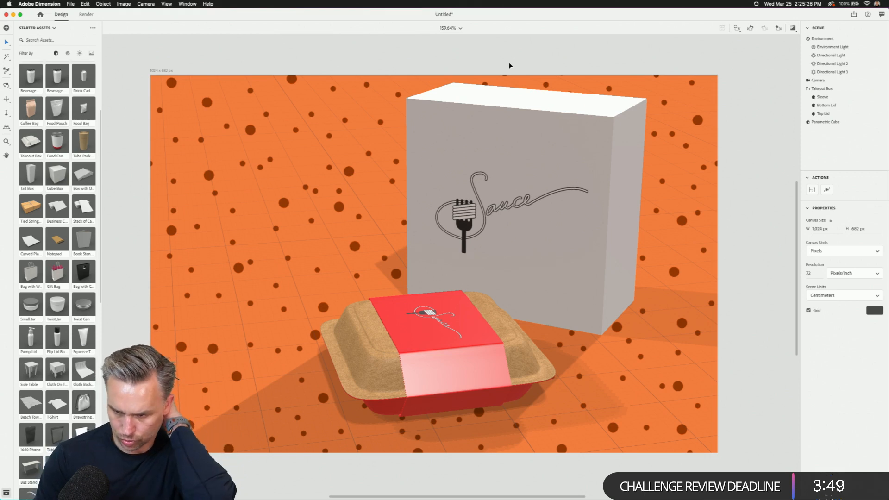
pyautogui.click(516, 145)
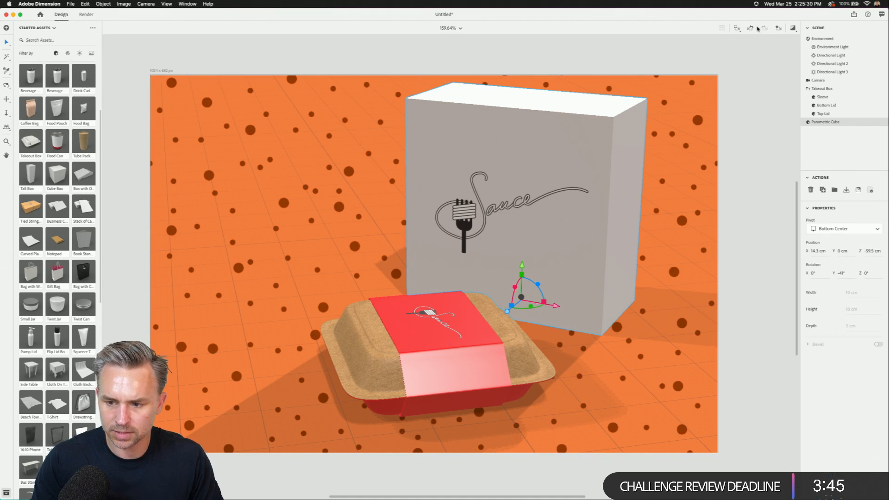
pyautogui.click(779, 28)
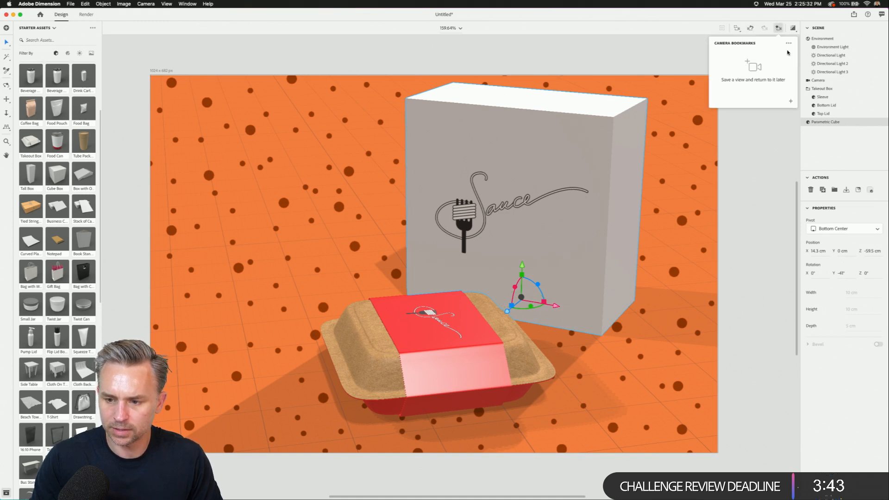
pyautogui.click(791, 102)
pyautogui.write('F')
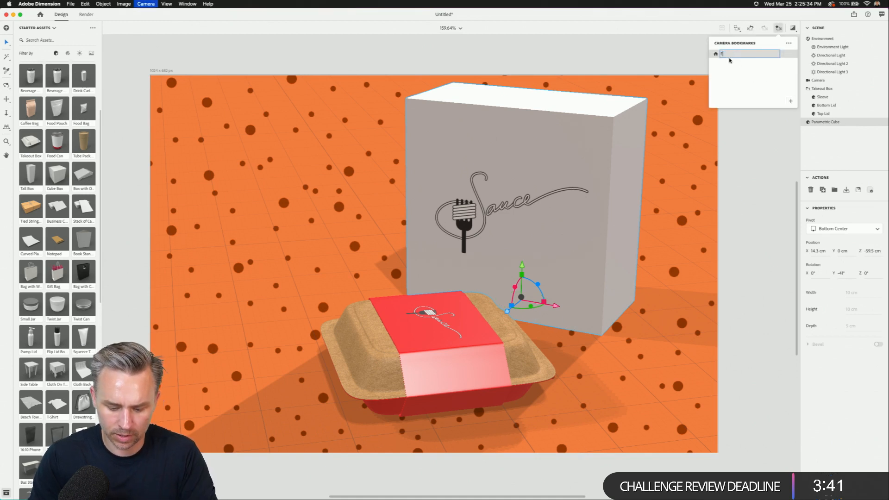
pyautogui.write('ont')
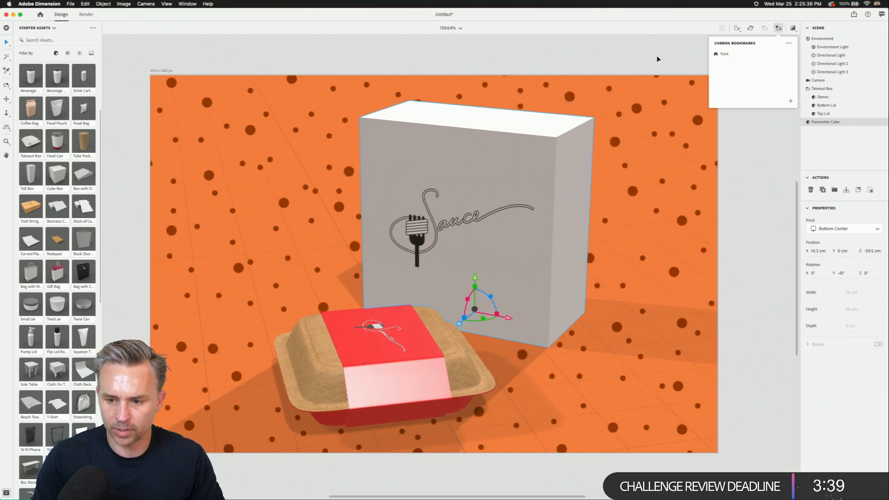
pyautogui.click(699, 58)
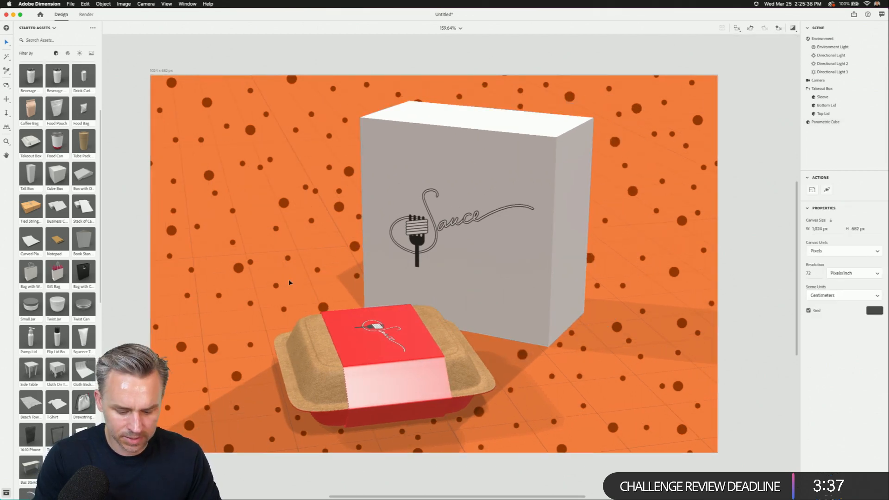
# - Place the Game1 graphic from the Restaurant library on the blank back face of the white box
pyautogui.press('1')
pyautogui.moveTo(290, 283); pyautogui.dragTo(97, 296)
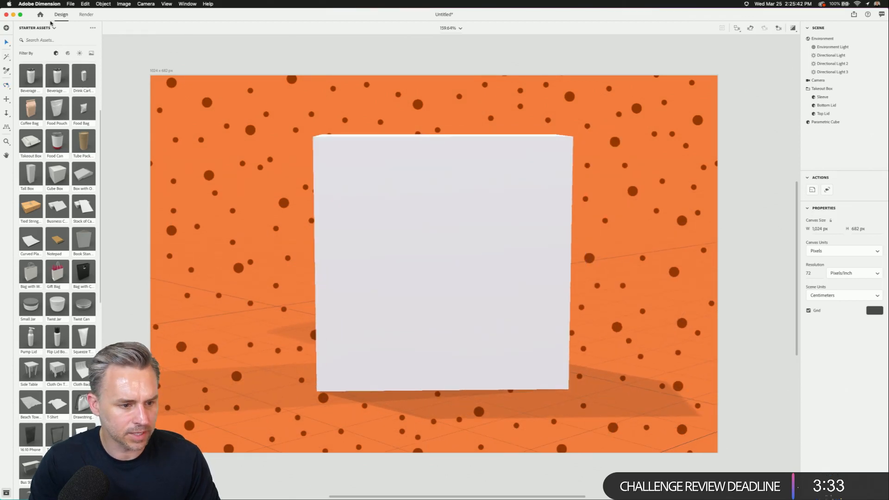
pyautogui.click(30, 29)
pyautogui.click(32, 52)
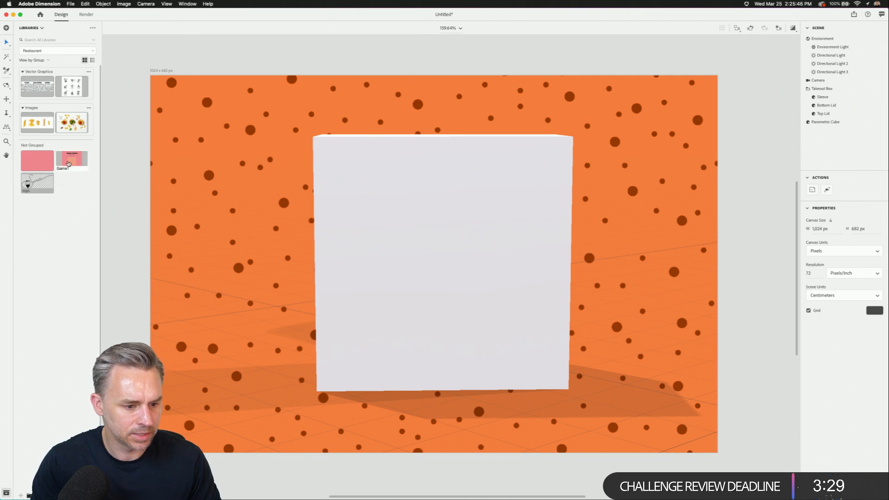
pyautogui.moveTo(72, 161); pyautogui.dragTo(437, 280)
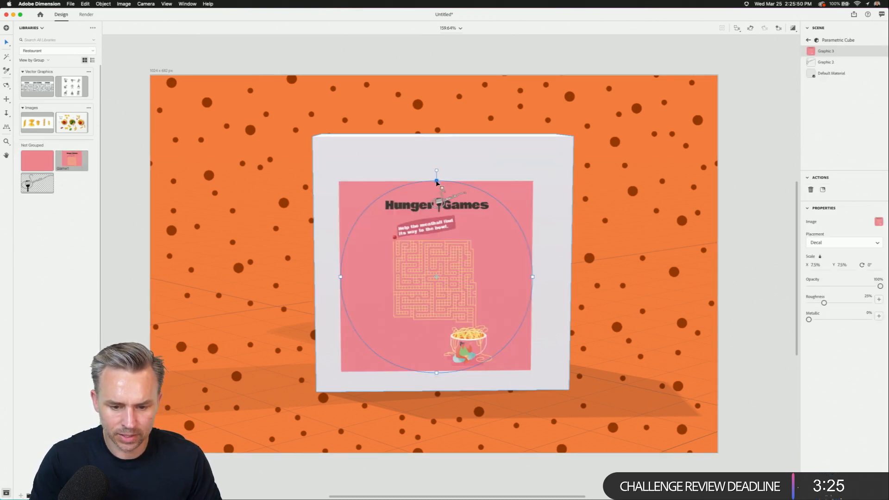
# - Scale the Game1 graphic to about 10.4% and reposition it so its pink artwork covers the cube's whole back face
pyautogui.moveTo(437, 181); pyautogui.dragTo(438, 133)
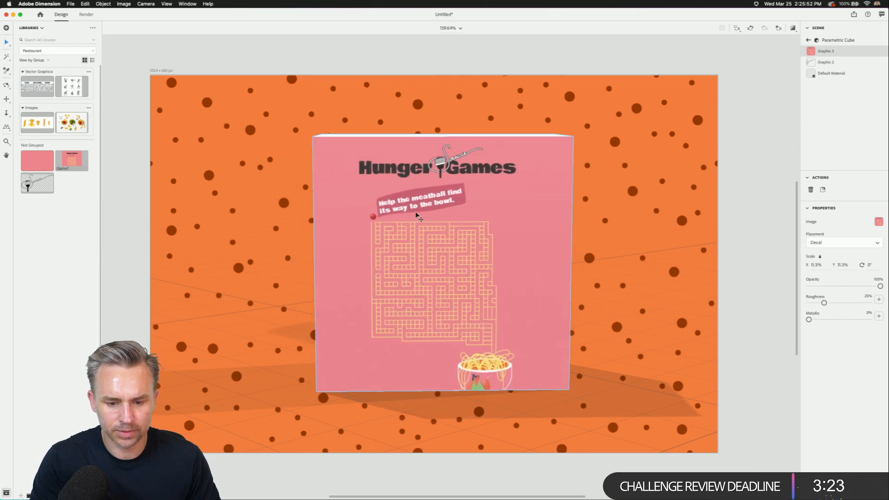
pyautogui.moveTo(416, 213)
pyautogui.mouseDown()
pyautogui.moveTo(419, 185)
pyautogui.moveTo(421, 200)
pyautogui.mouseUp()
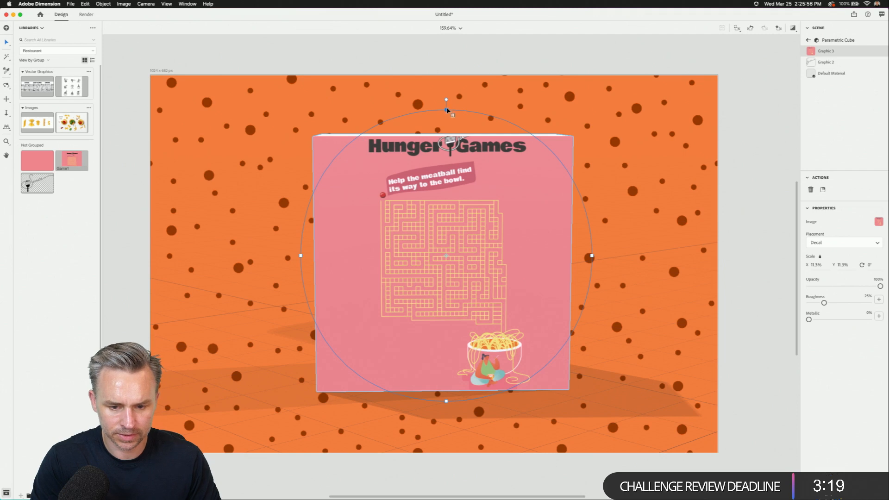
pyautogui.moveTo(446, 103); pyautogui.dragTo(446, 81)
pyautogui.moveTo(415, 233)
pyautogui.mouseDown()
pyautogui.moveTo(411, 200)
pyautogui.moveTo(406, 229)
pyautogui.mouseUp()
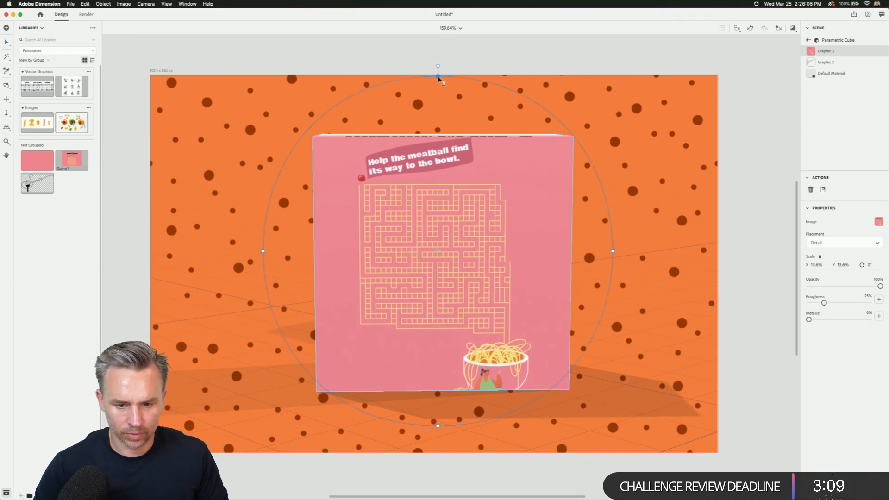
pyautogui.moveTo(438, 79); pyautogui.dragTo(438, 131)
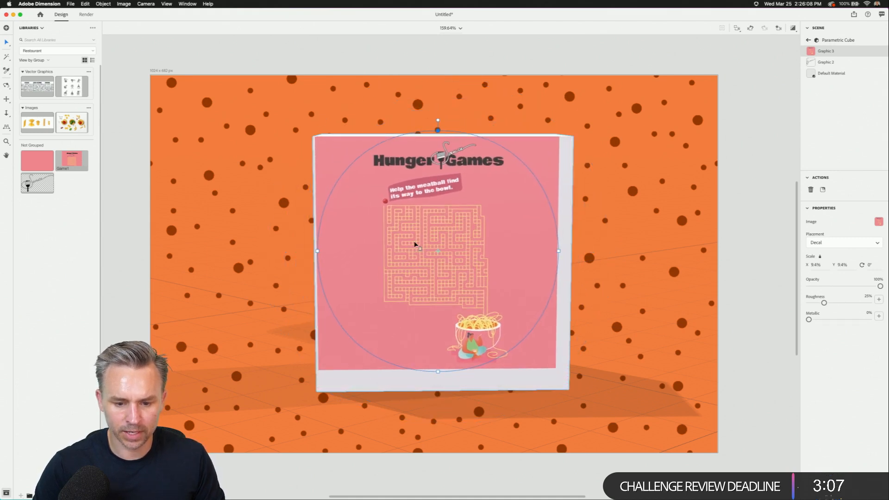
pyautogui.moveTo(416, 244); pyautogui.dragTo(419, 257)
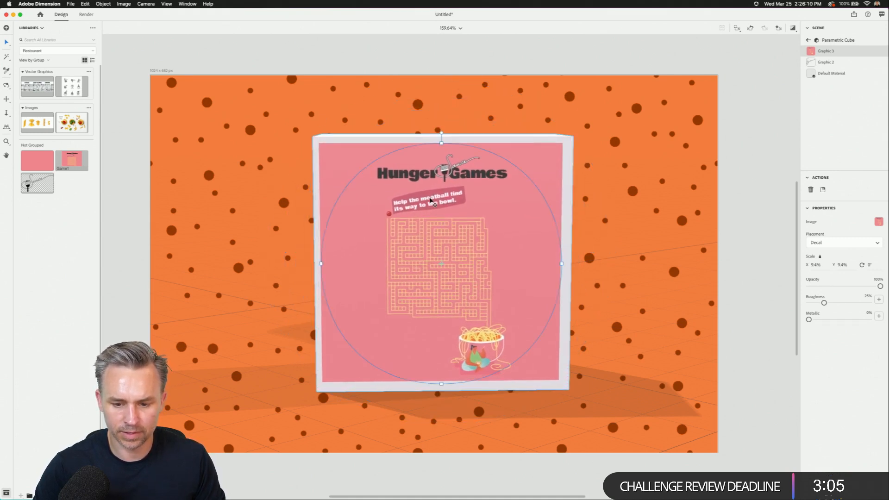
pyautogui.moveTo(440, 141); pyautogui.dragTo(441, 138)
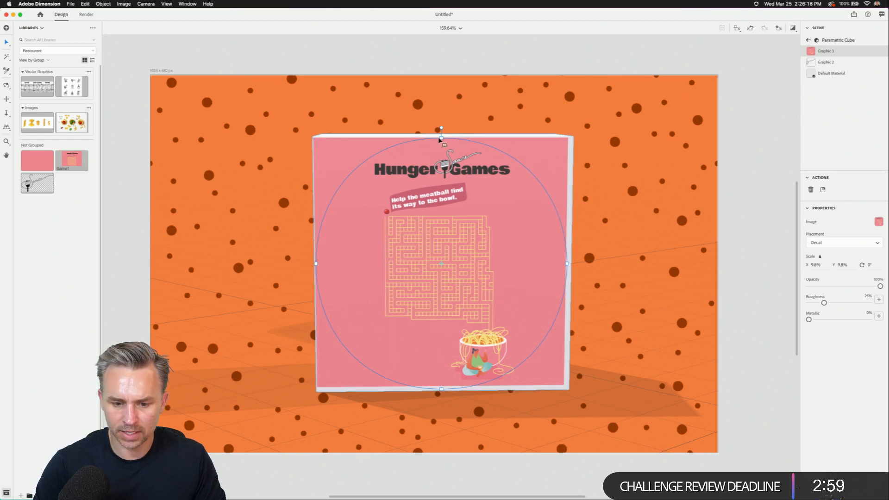
pyautogui.moveTo(441, 138); pyautogui.dragTo(442, 131)
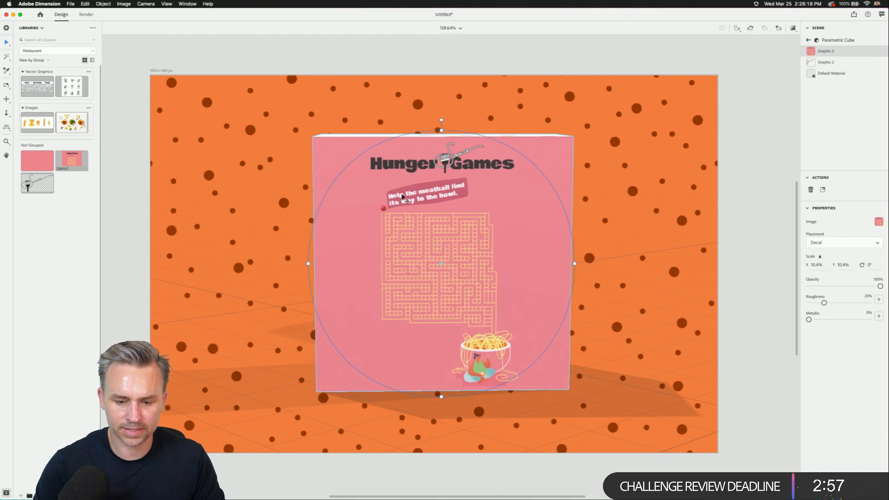
pyautogui.moveTo(363, 188); pyautogui.dragTo(365, 187)
pyautogui.click(304, 108)
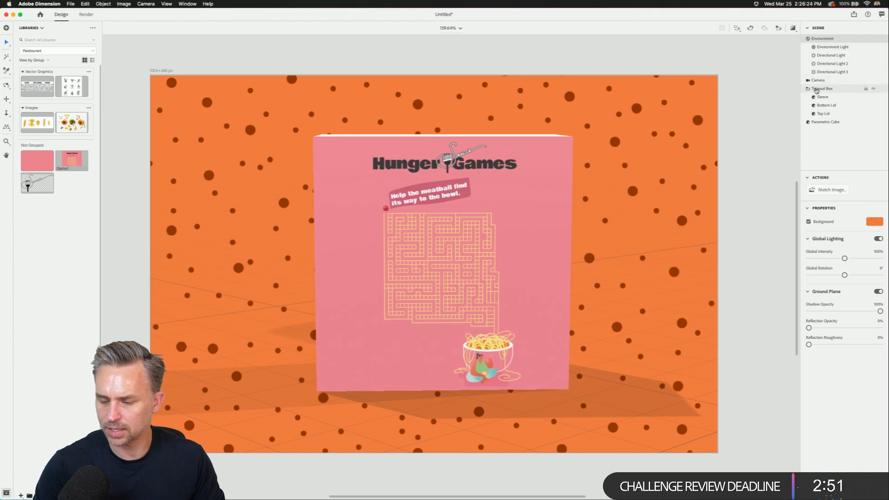
# - Set the base color of the Parametric Cube's Default Material to the pink F5919B from the Restaurant library
pyautogui.click(816, 124)
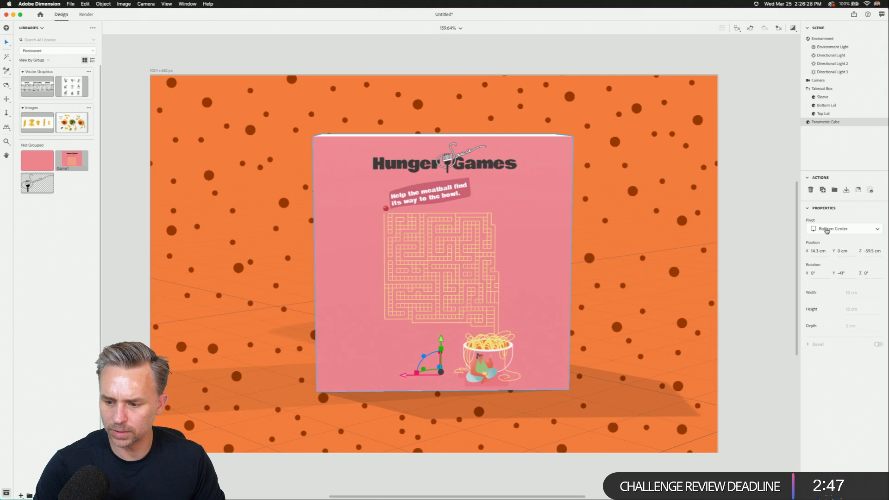
pyautogui.doubleClick(809, 123)
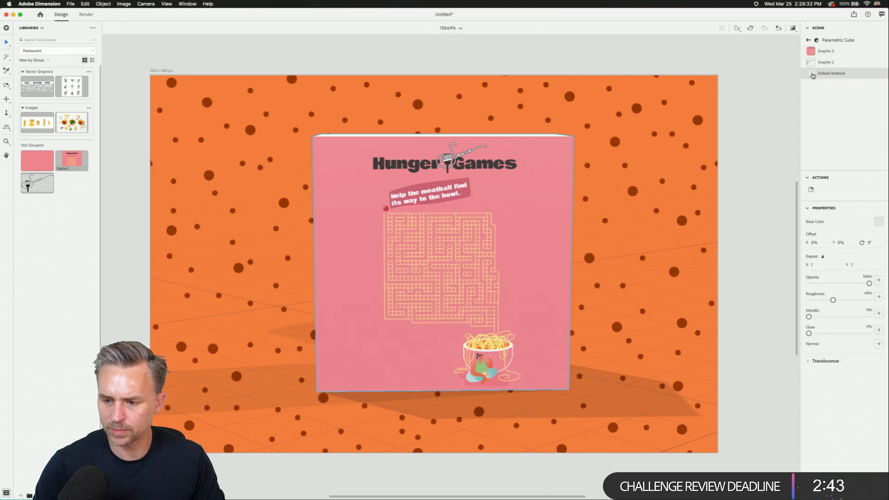
pyautogui.click(879, 223)
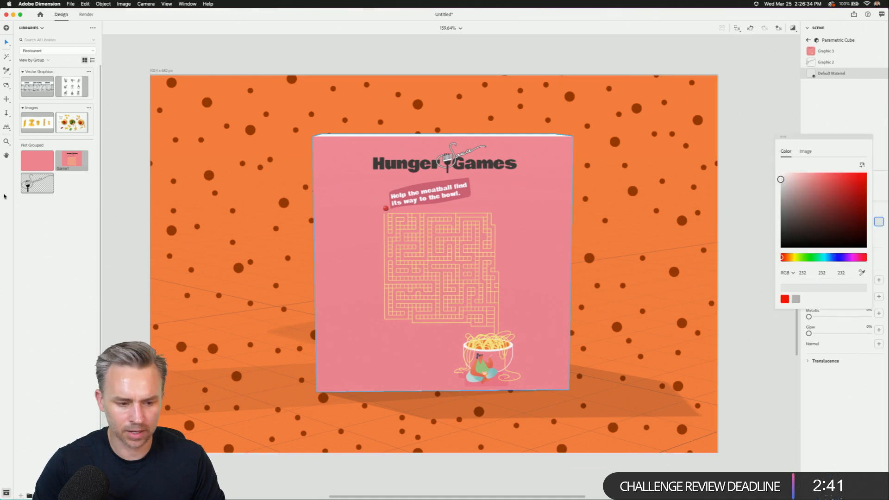
pyautogui.click(28, 164)
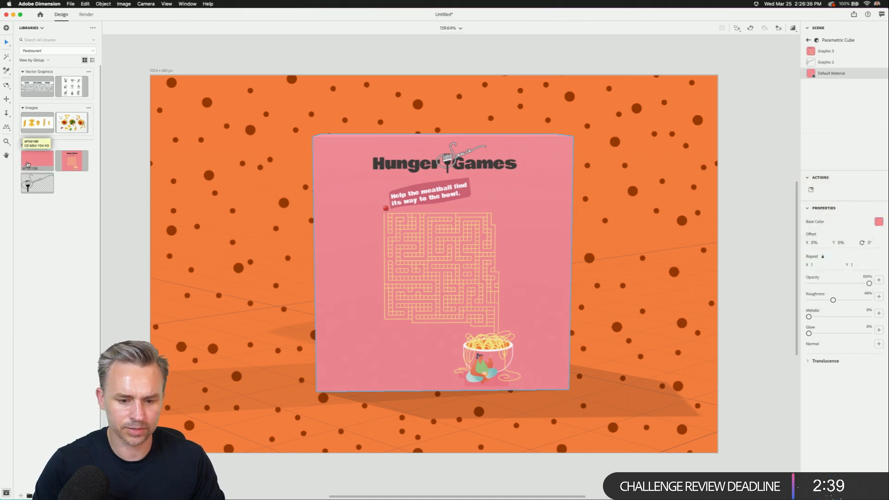
pyautogui.click(196, 174)
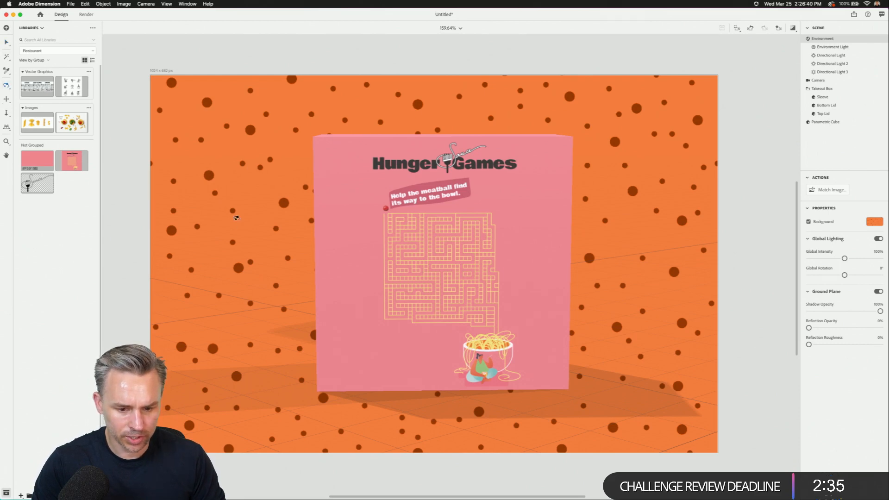
# - Set the base color of the takeout box sleeve's Container Material to the same pink library color
pyautogui.moveTo(236, 218); pyautogui.dragTo(512, 226)
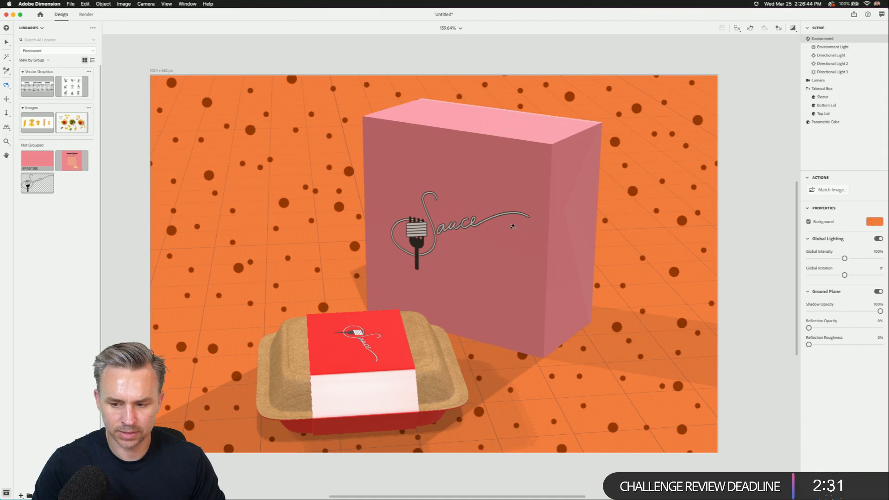
pyautogui.click(819, 97)
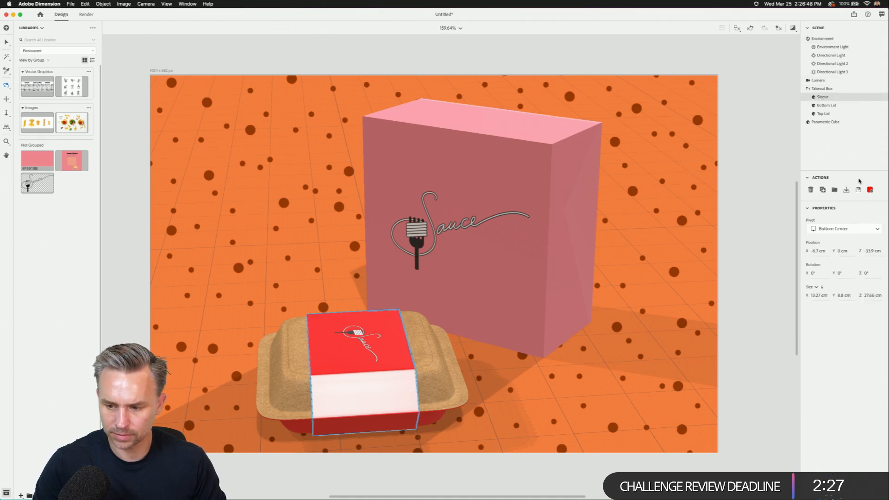
pyautogui.click(871, 191)
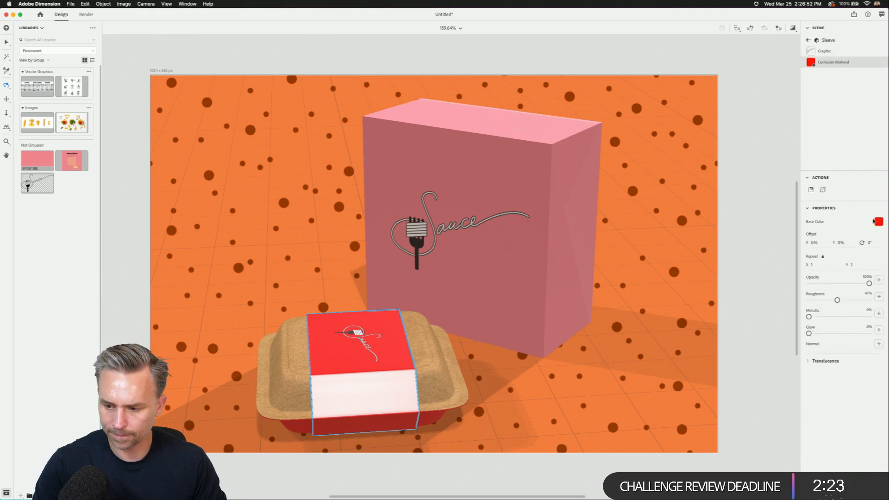
pyautogui.click(879, 222)
pyautogui.click(38, 164)
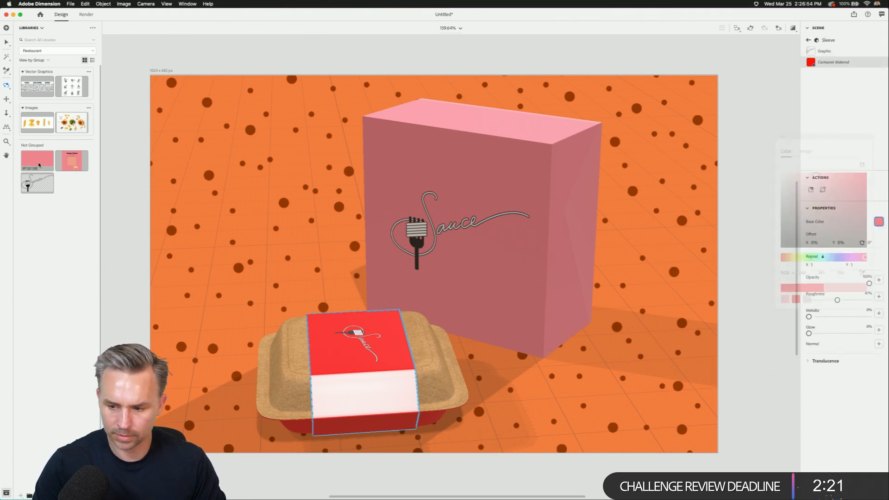
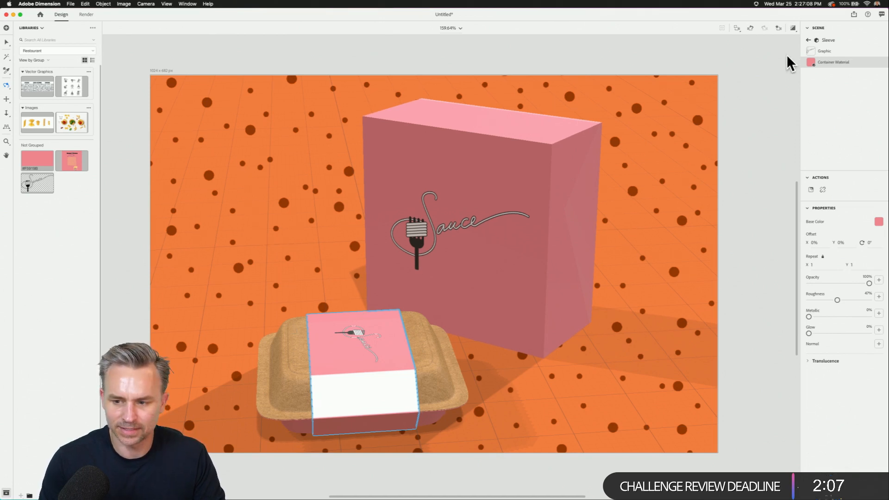
# - Rotate the whole Takeout Box about its vertical axis by about a quarter turn so the sleeve's Sauce logo reads horizontally
pyautogui.click(809, 40)
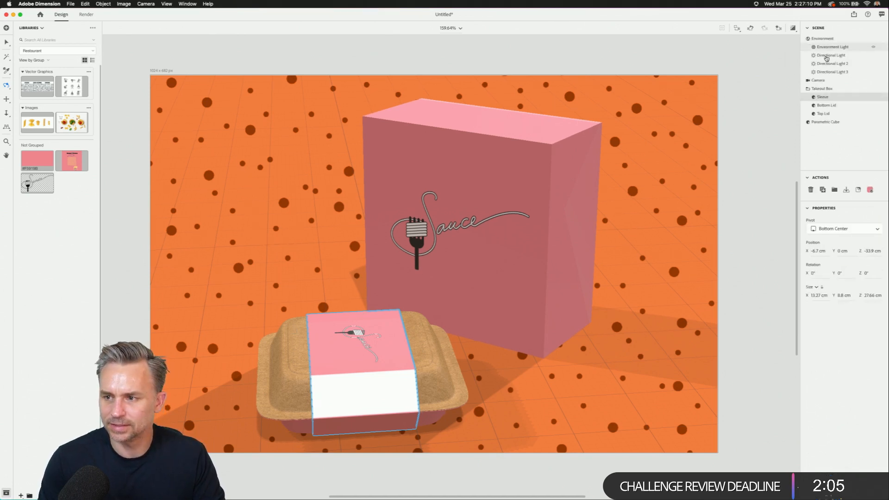
pyautogui.click(812, 88)
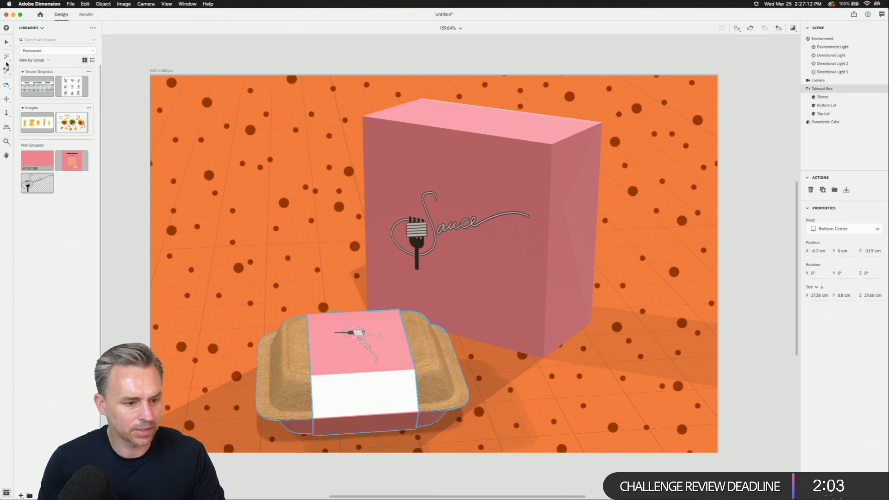
pyautogui.click(7, 42)
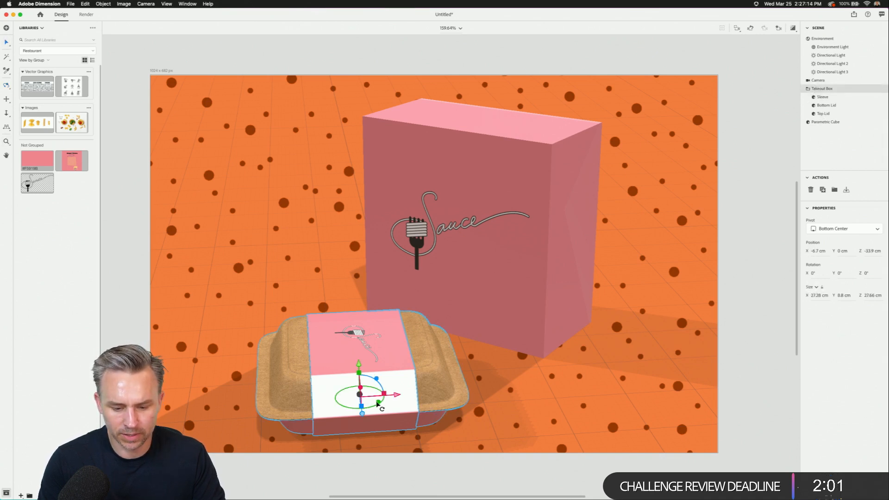
pyautogui.moveTo(377, 404); pyautogui.dragTo(470, 339)
pyautogui.click(255, 243)
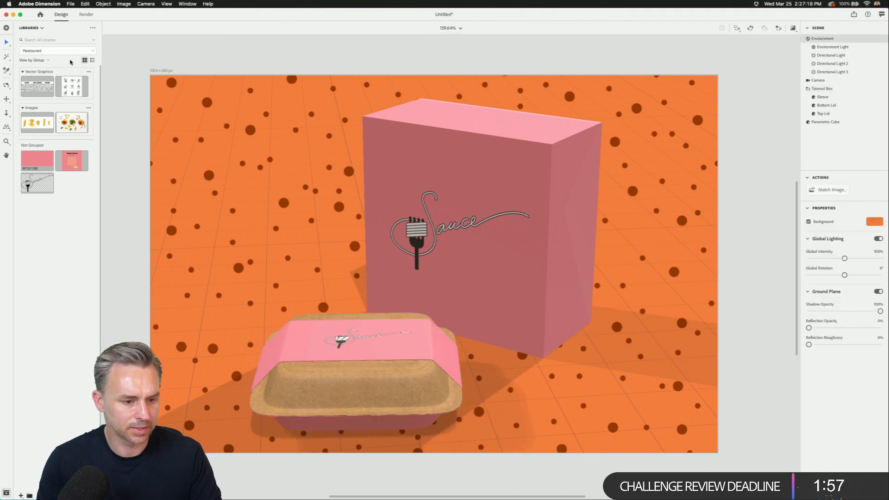
# - Set the restaurant Table starter image as the background and match the canvas to its aspect ratio, with multiple lights and camera perspective
pyautogui.click(29, 28)
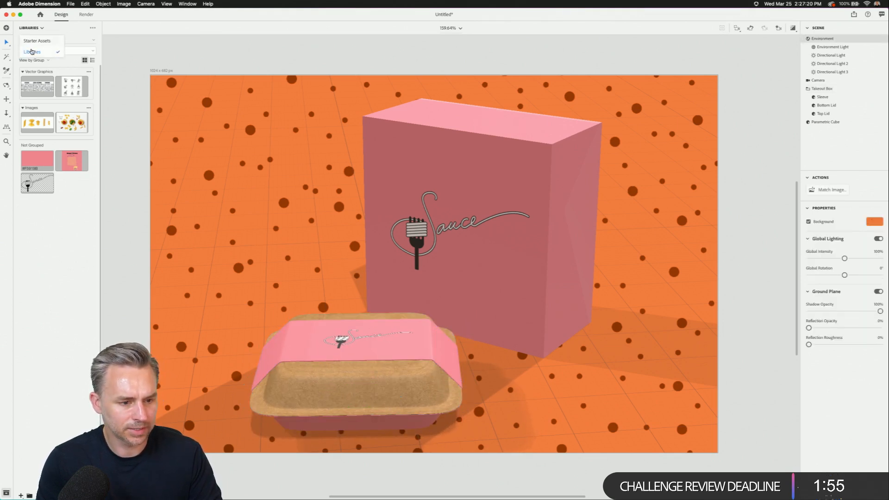
pyautogui.click(33, 41)
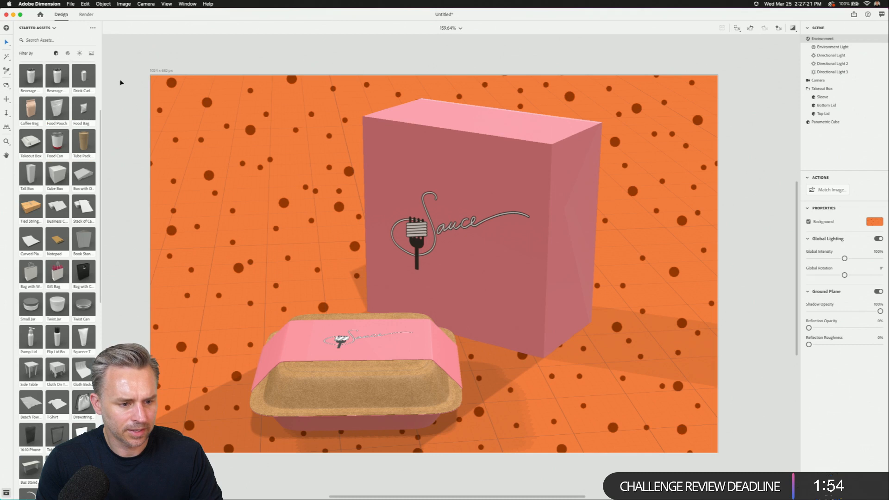
pyautogui.click(91, 53)
pyautogui.moveTo(83, 141); pyautogui.dragTo(232, 199)
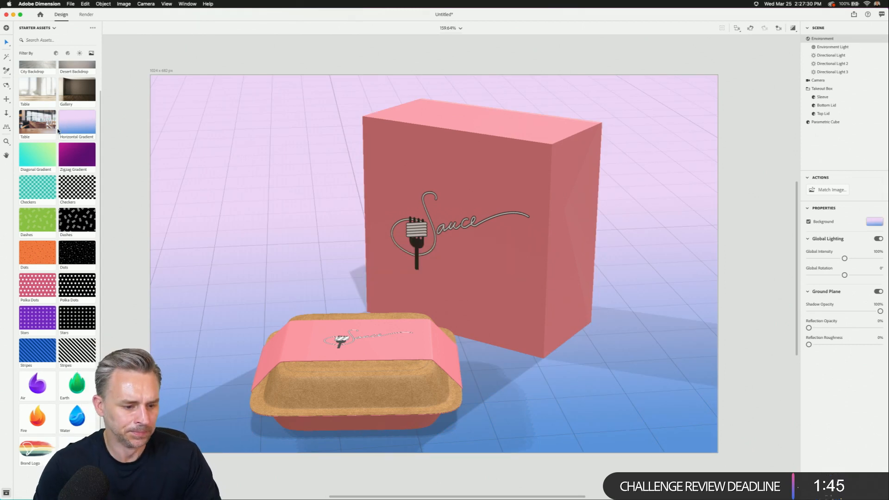
pyautogui.moveTo(35, 117); pyautogui.dragTo(245, 232)
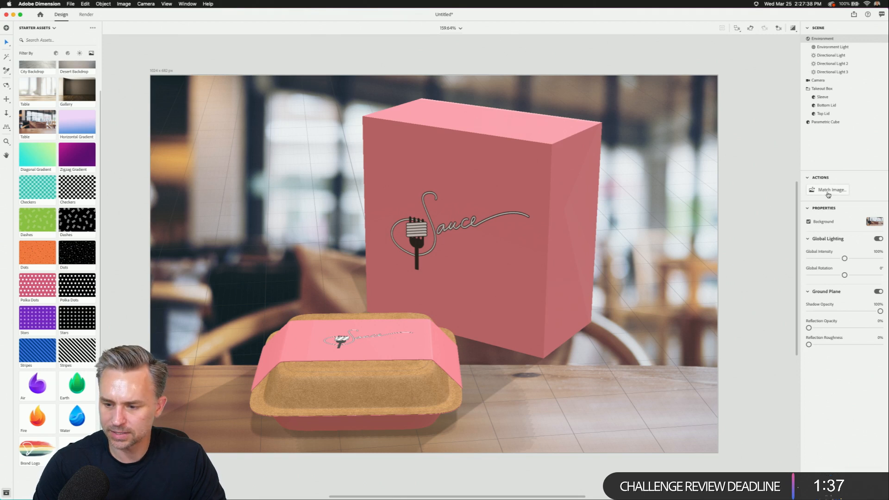
pyautogui.click(829, 195)
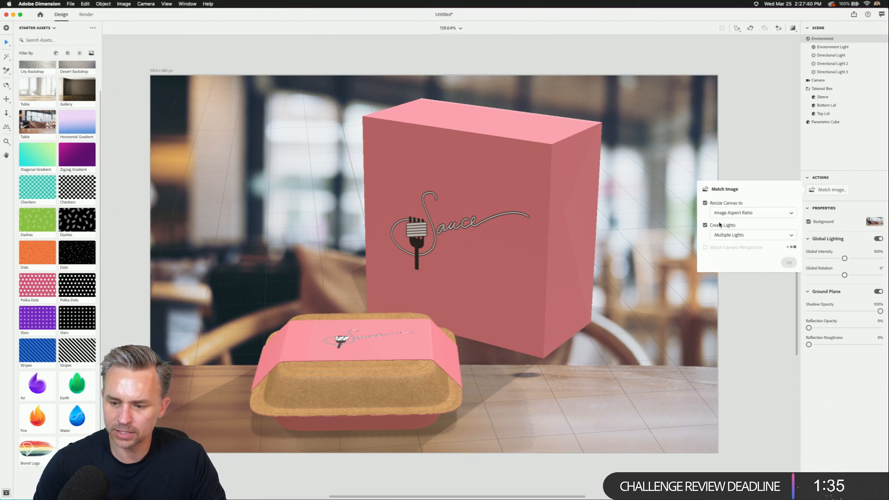
pyautogui.click(788, 263)
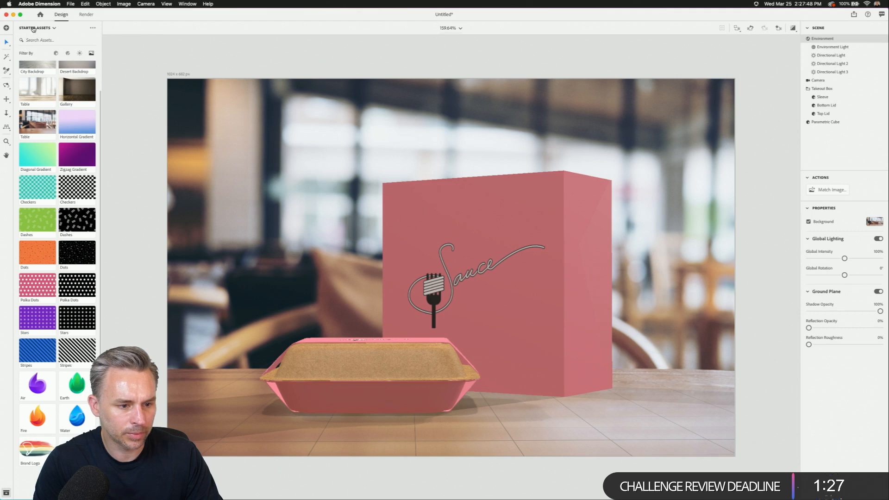
# - Switch the assets from the starter set to the Creative Cloud libraries and open the Luna library
pyautogui.click(34, 28)
pyautogui.click(30, 55)
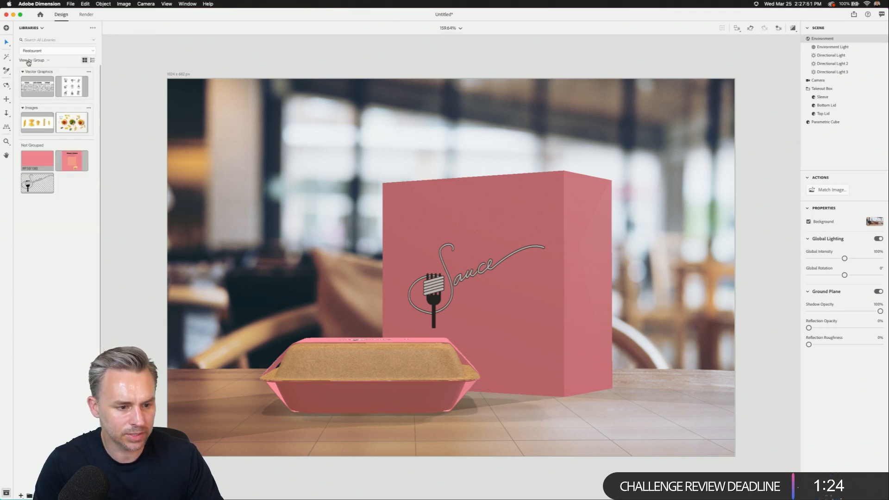
pyautogui.click(29, 29)
pyautogui.click(29, 29)
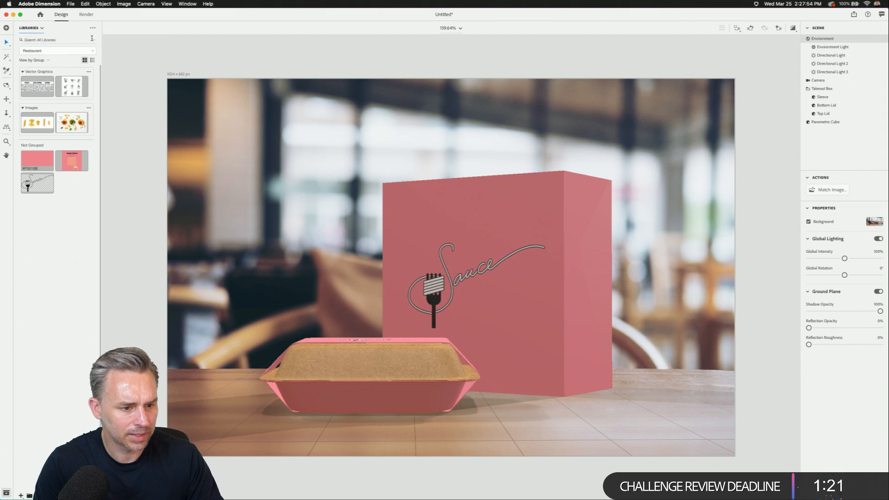
pyautogui.click(83, 52)
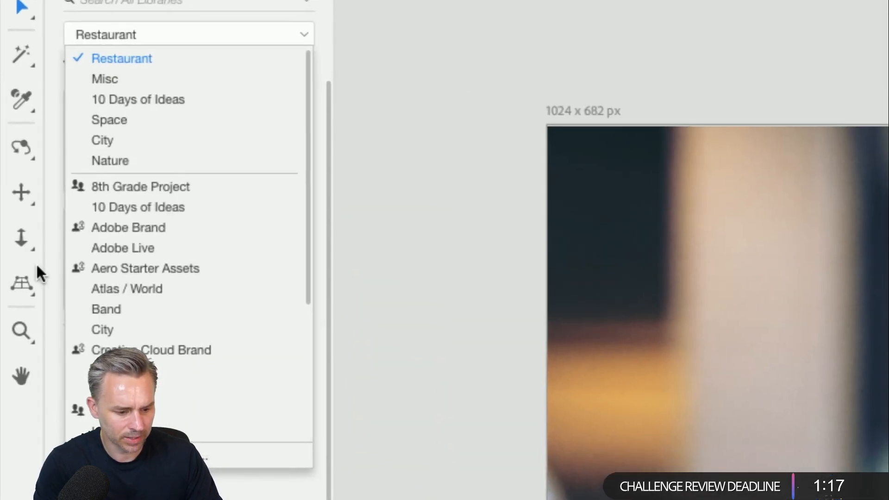
pyautogui.scroll(-5, 102, 301)
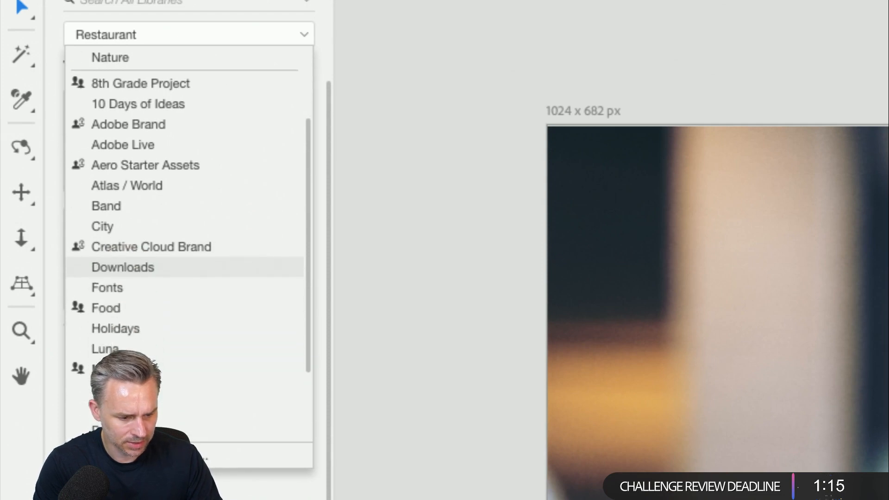
pyautogui.click(104, 247)
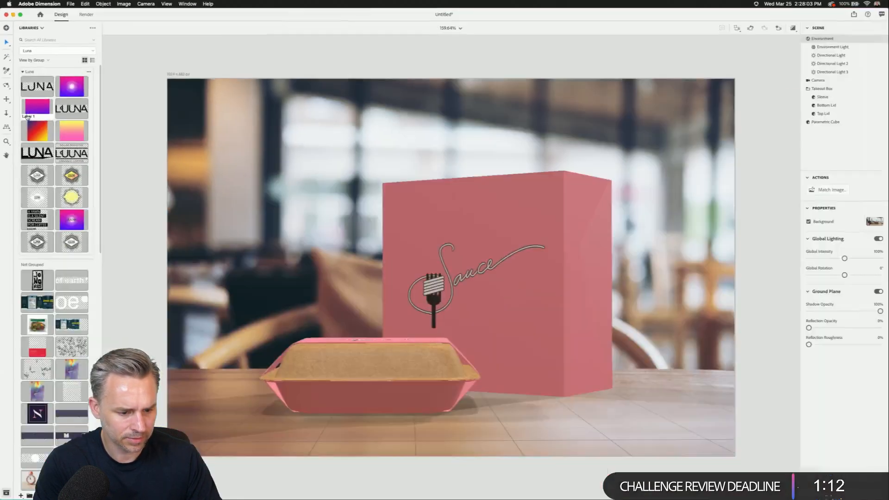
# - Set the bar interior photo as background and match the canvas to its aspect ratio, with multiple lights and camera perspective
pyautogui.scroll(-10, 27, 117)
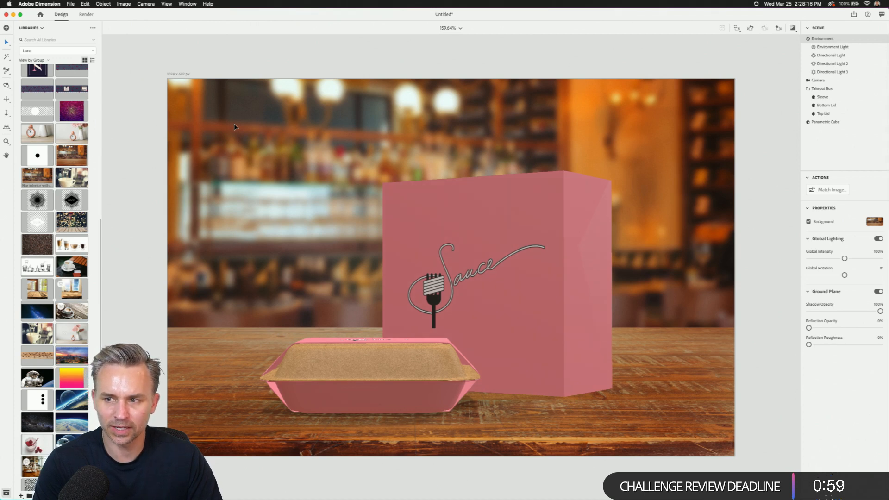
pyautogui.click(832, 190)
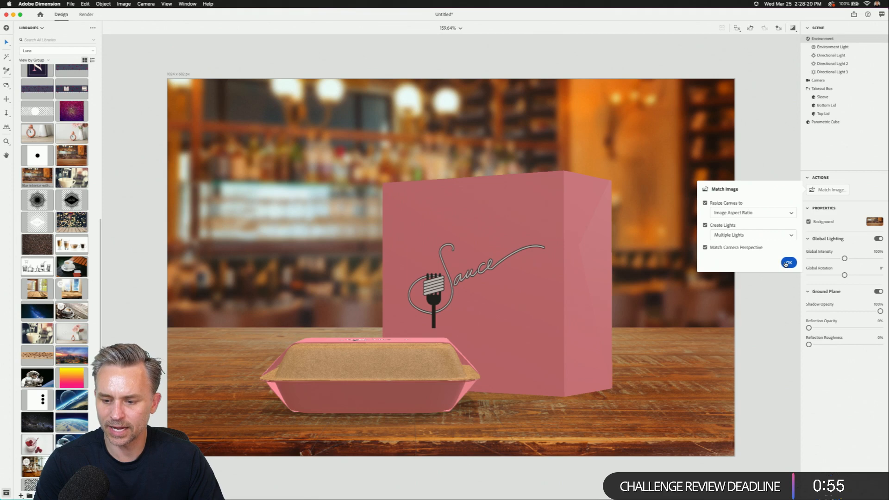
pyautogui.click(788, 263)
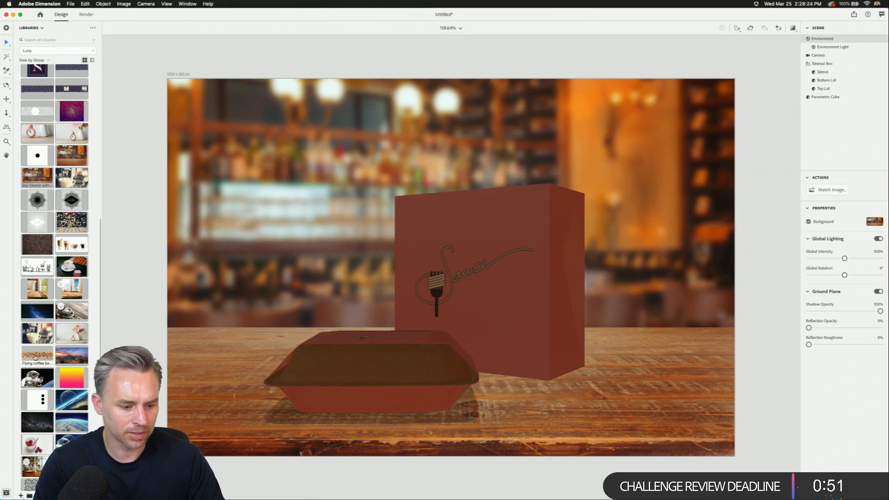
# - Replace the background with the Luna library's table top counter photo and match its aspect ratio, multiple lights and camera perspective
pyautogui.scroll(-8, 49, 261)
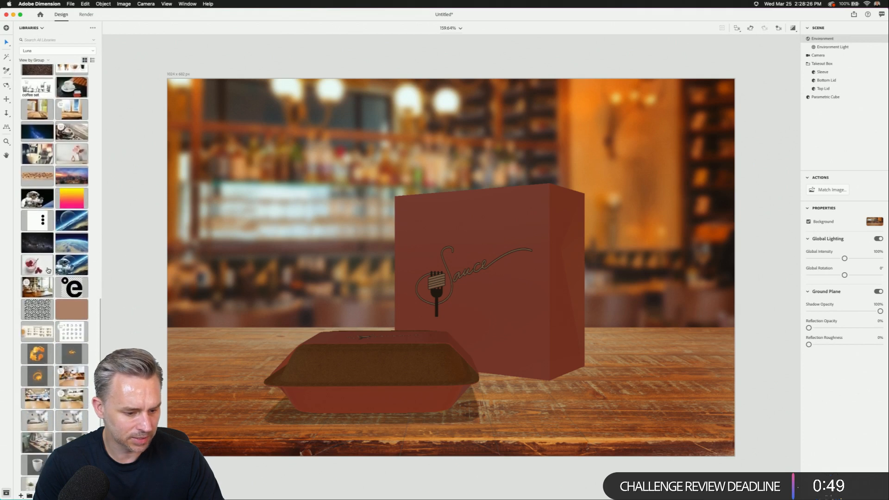
pyautogui.scroll(-1, 48, 271)
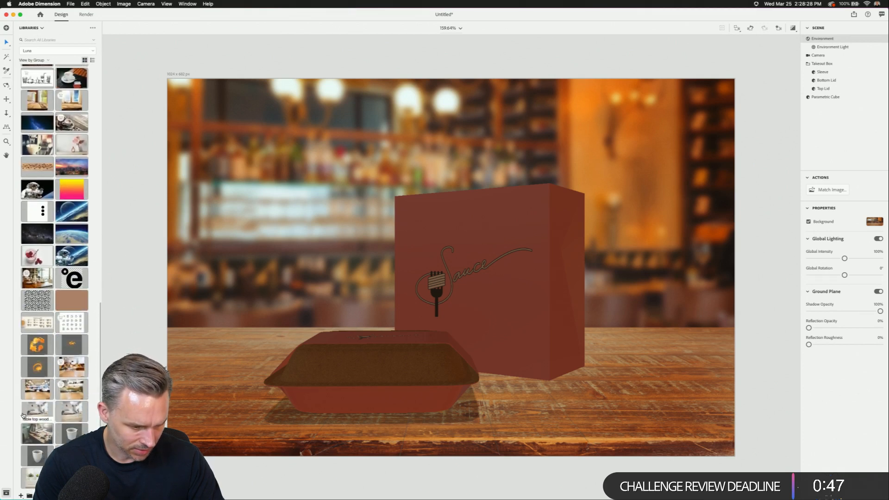
pyautogui.moveTo(35, 391); pyautogui.dragTo(309, 244)
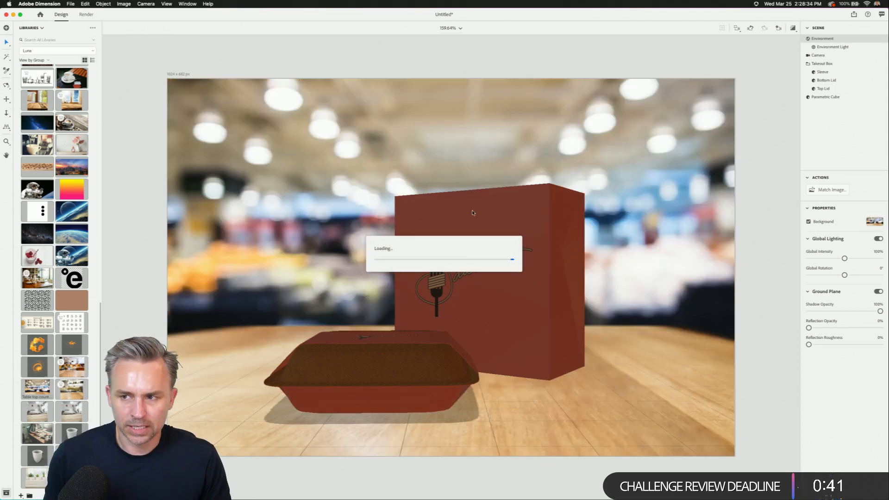
pyautogui.click(831, 190)
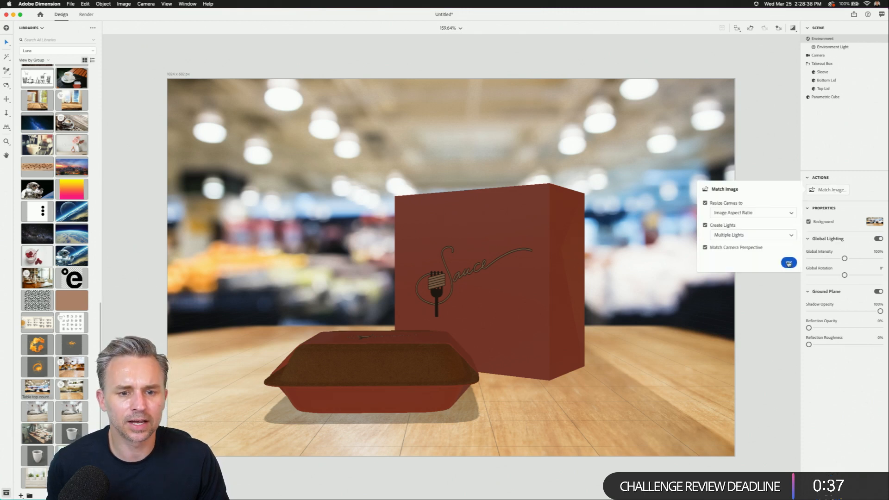
pyautogui.click(789, 263)
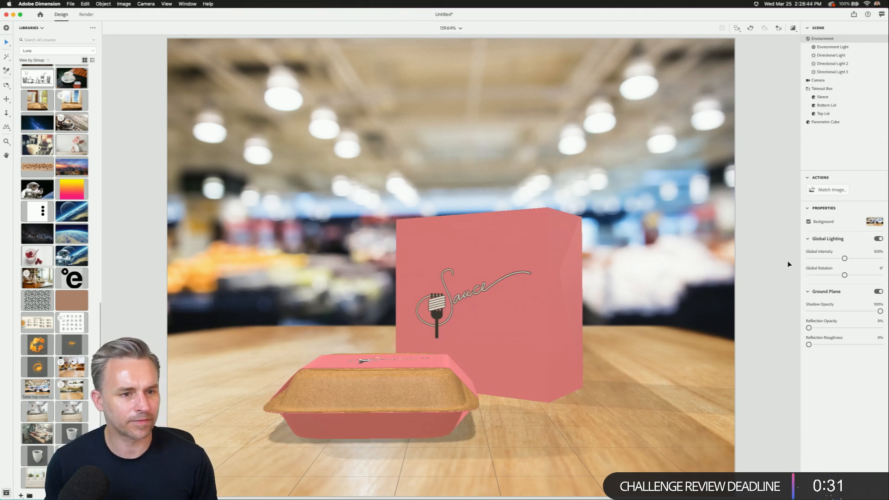
# - Tilt the Takeout Box so the sleeve's Sauce logo faces the camera, and enlarge the Parametric Cube behind it
pyautogui.click(366, 404)
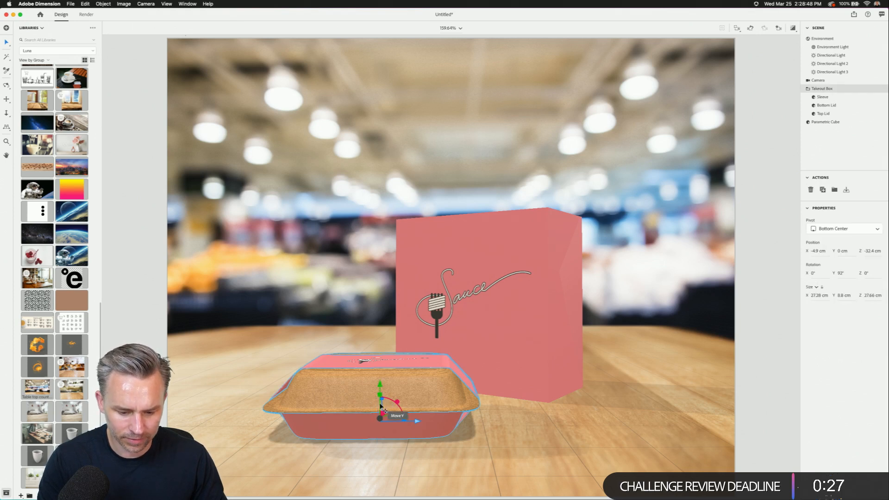
pyautogui.moveTo(381, 409); pyautogui.dragTo(386, 326)
pyautogui.click(508, 351)
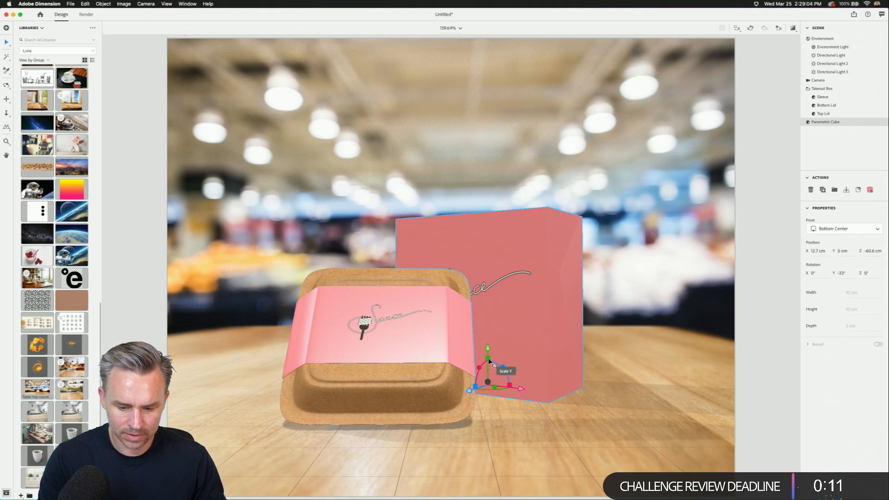
pyautogui.moveTo(488, 358); pyautogui.dragTo(487, 343)
pyautogui.click(328, 211)
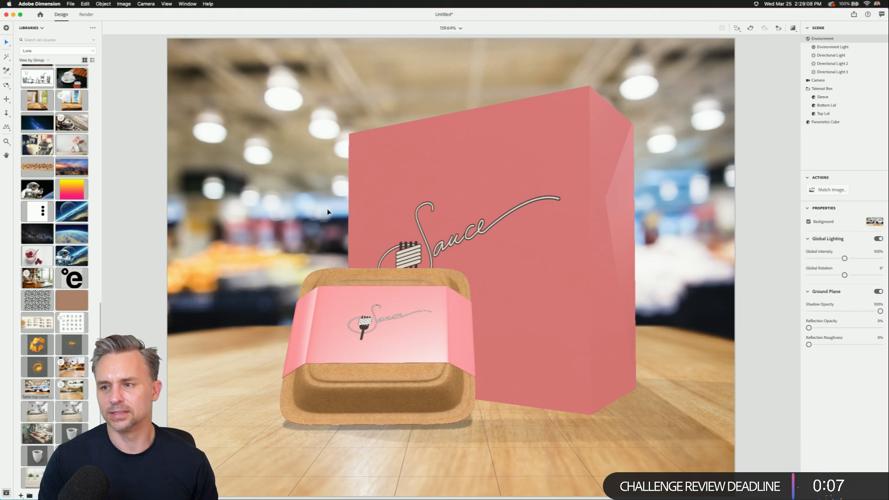
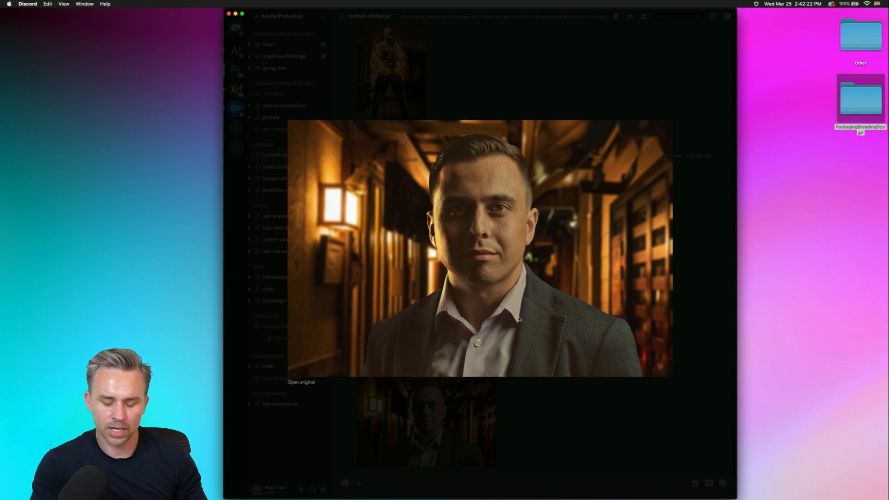
# - In Discord, close the enlarged portrait and react to the "Here's my challenge #2" post with the custom face emoji
pyautogui.hotkey('ctrl', 'alt')
pyautogui.hotkey('ctrl', 'alt')
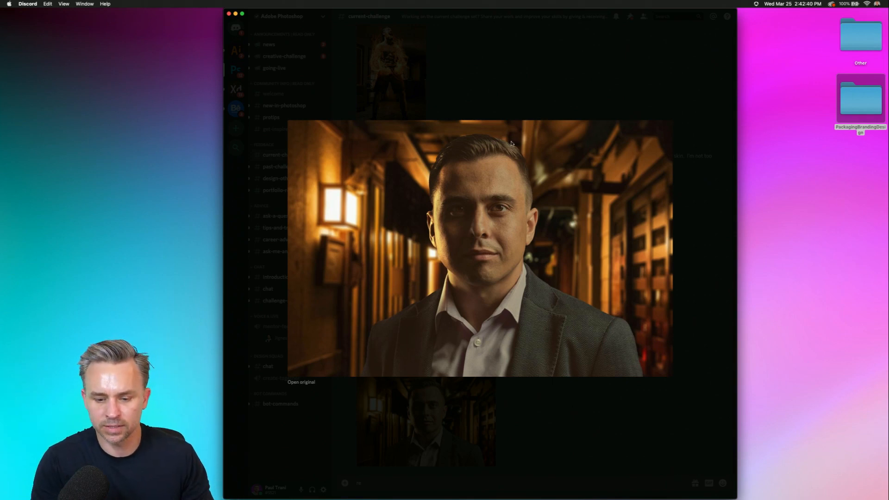
pyautogui.click(530, 429)
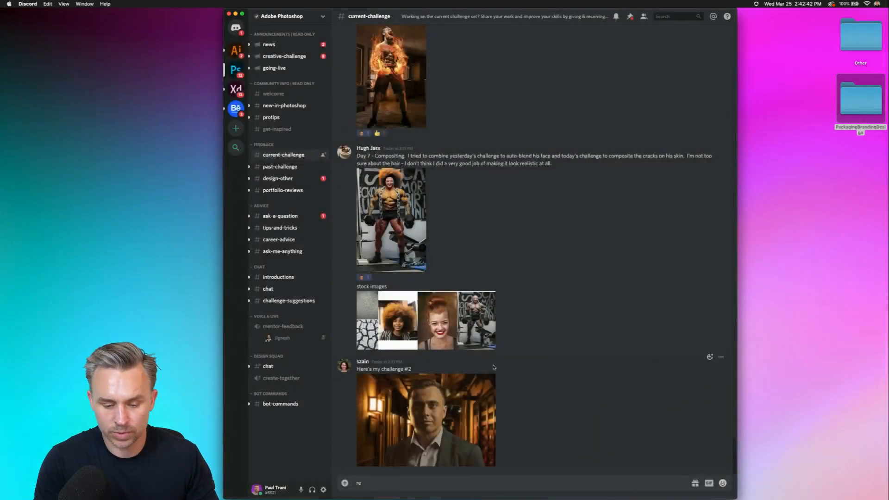
pyautogui.click(710, 357)
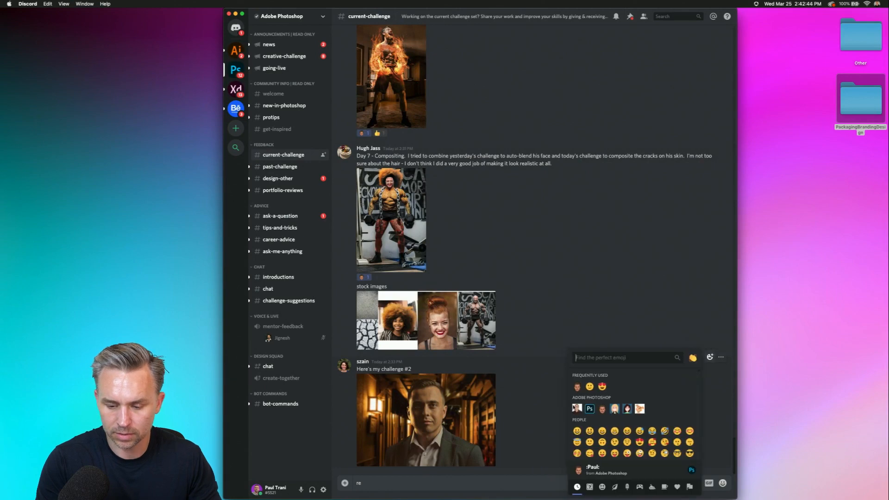
pyautogui.click(582, 385)
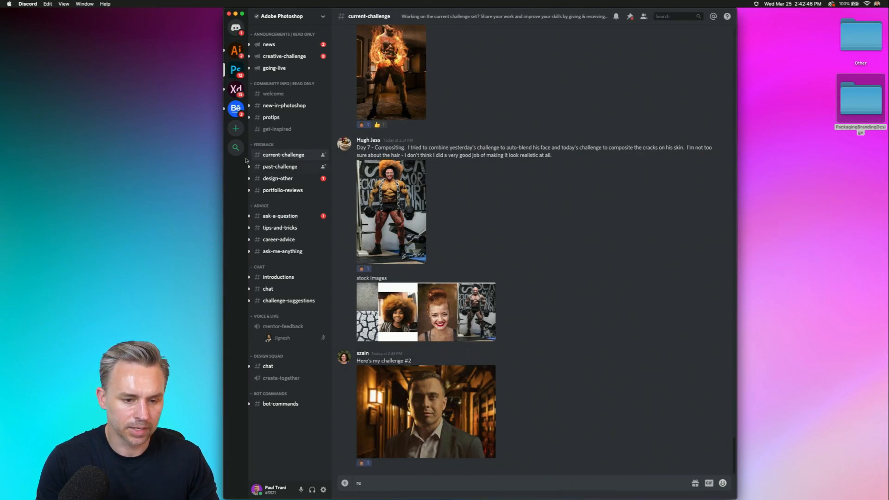
# - Minimize Discord, switch to Illustrator and examine the Hunger Games maze artwork in Sauce.ai
pyautogui.click(236, 14)
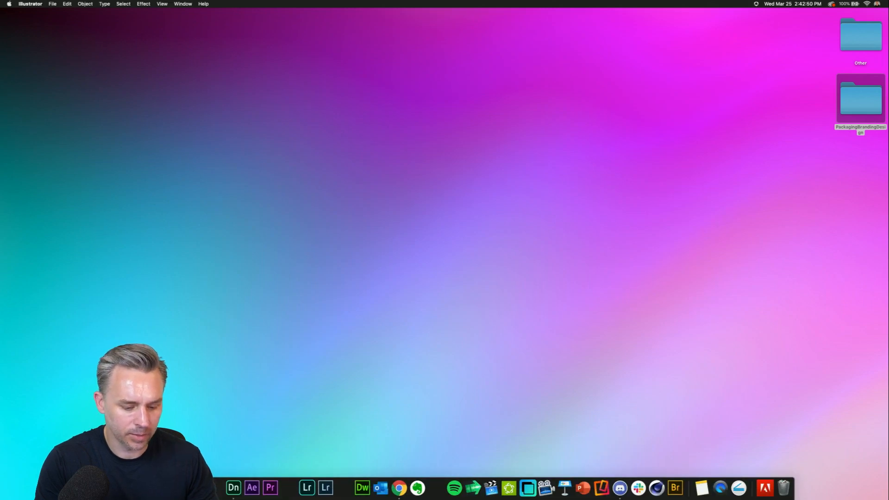
pyautogui.click(160, 488)
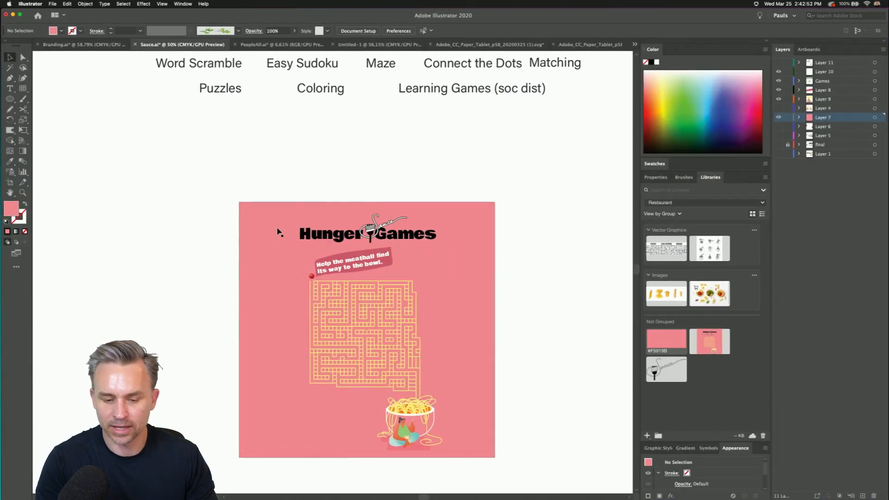
pyautogui.scroll(-3, 281, 220)
pyautogui.press('super+equal')
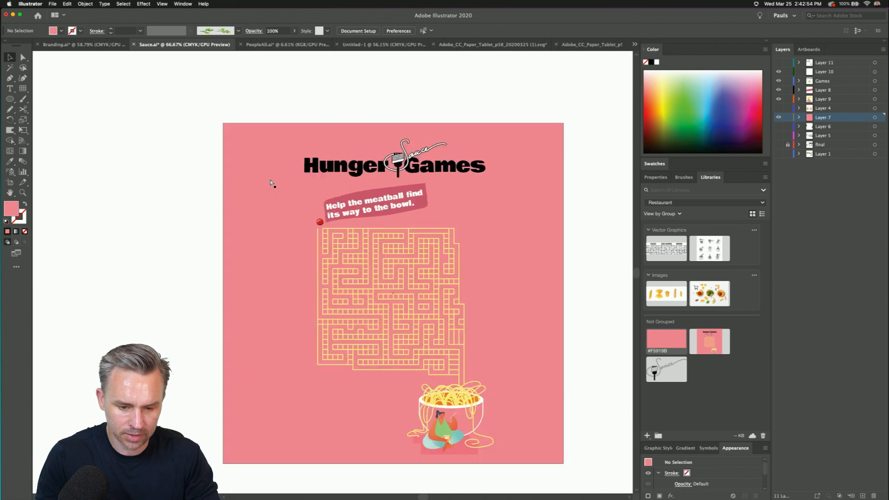
pyautogui.moveTo(146, 195); pyautogui.dragTo(71, 231)
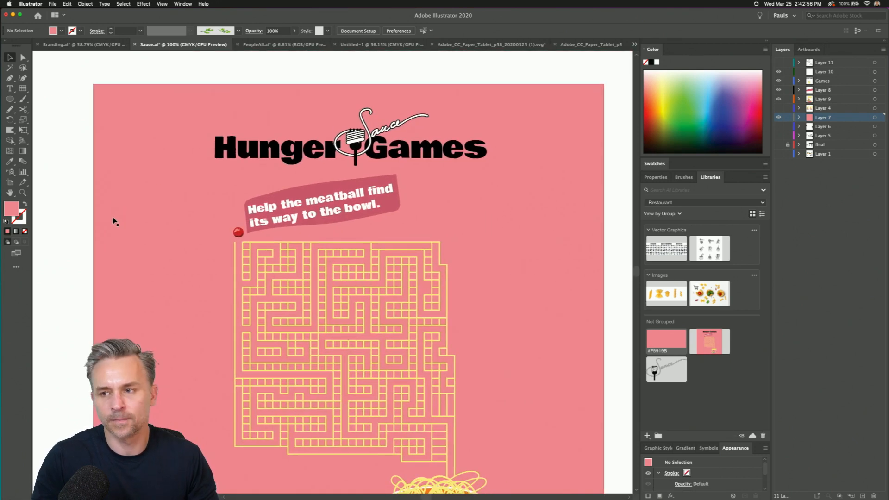
pyautogui.moveTo(193, 212); pyautogui.dragTo(200, 157)
pyautogui.press('super+minus')
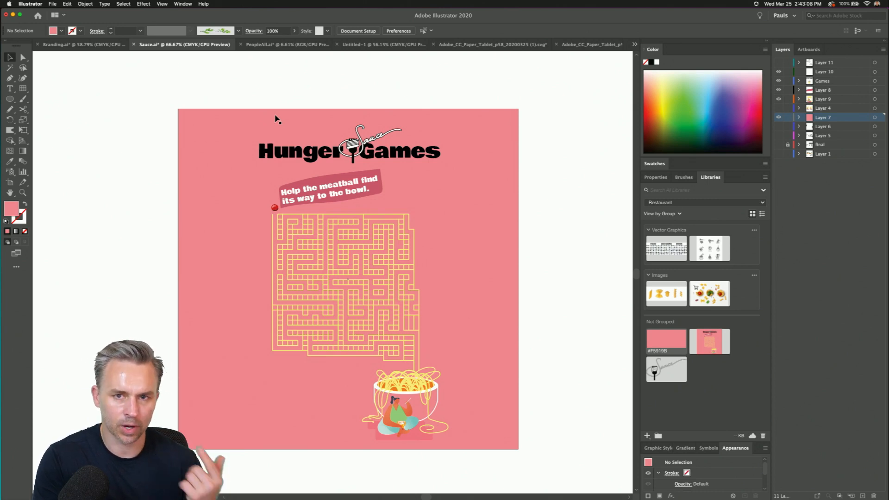
pyautogui.scroll(2, 276, 119)
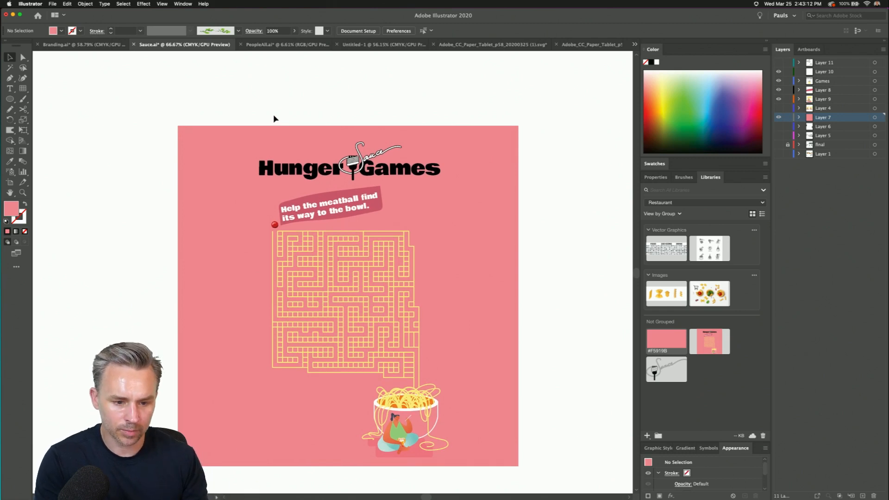
pyautogui.click(190, 164)
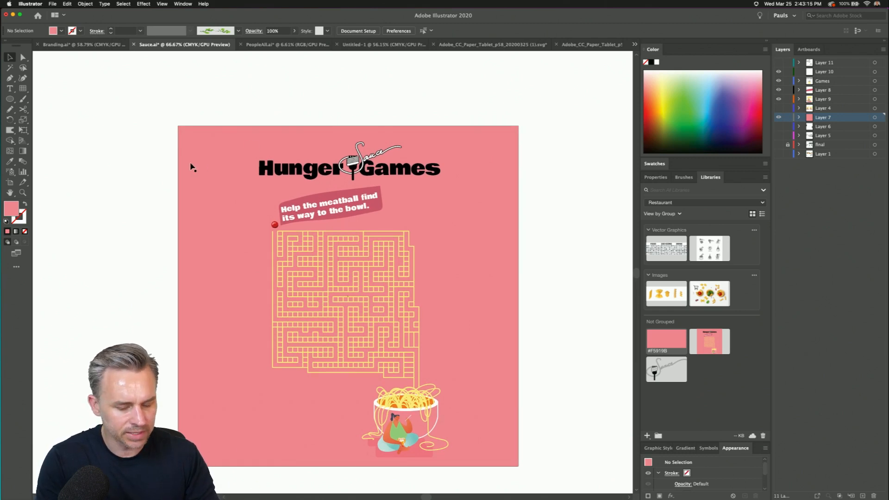
pyautogui.click(788, 117)
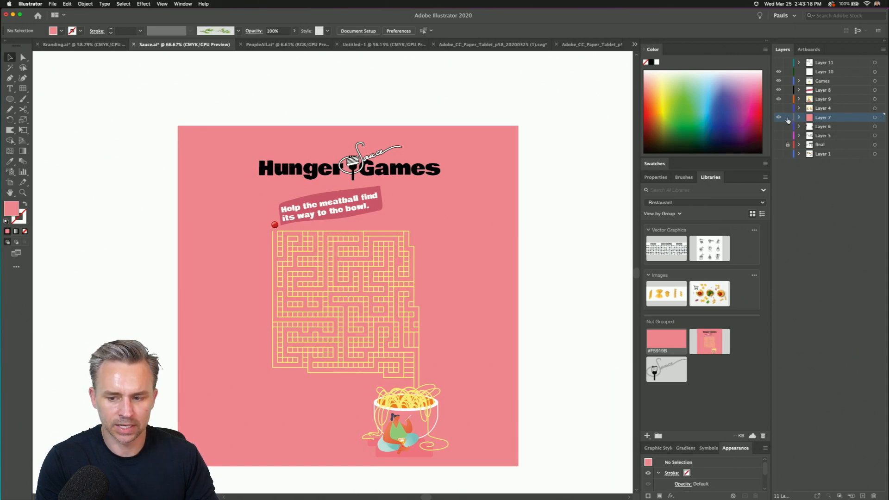
# - In Branding.ai, hide the Logotypes layer and show the Questionairre Done layer with the Sauce brand answers
pyautogui.click(90, 46)
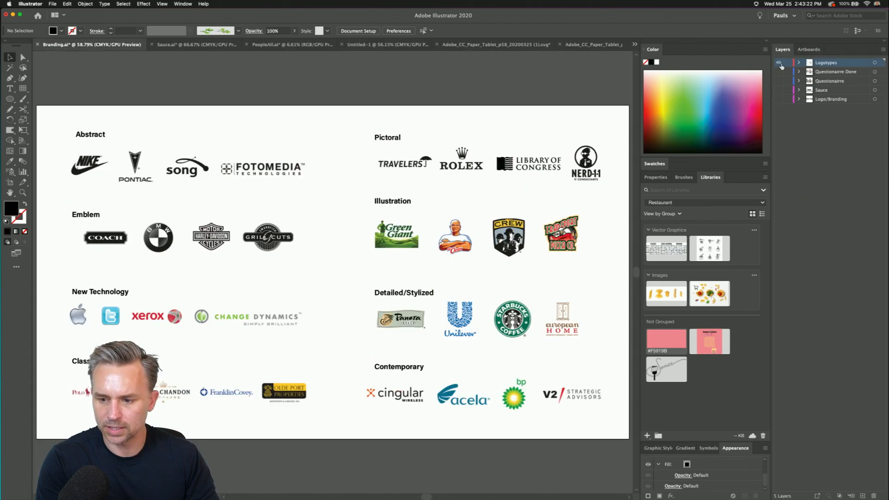
pyautogui.click(780, 63)
pyautogui.click(780, 72)
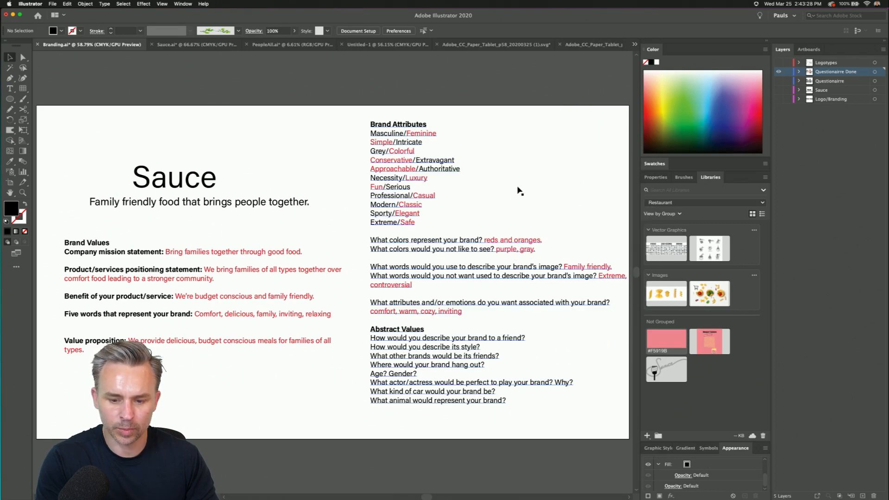
# - In Sauce.ai, lock the pink background's Layer 7 and copy the fork Sauce logo from the Hunger Games heading
pyautogui.click(190, 47)
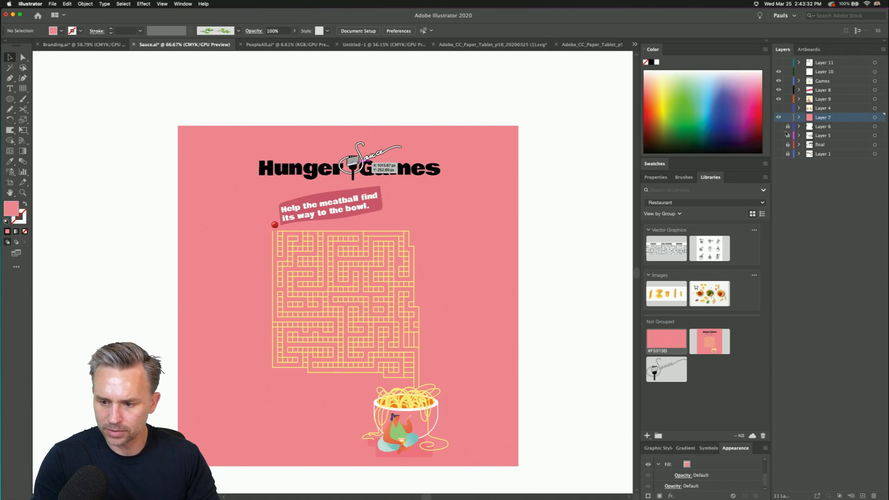
pyautogui.click(361, 161)
pyautogui.click(337, 126)
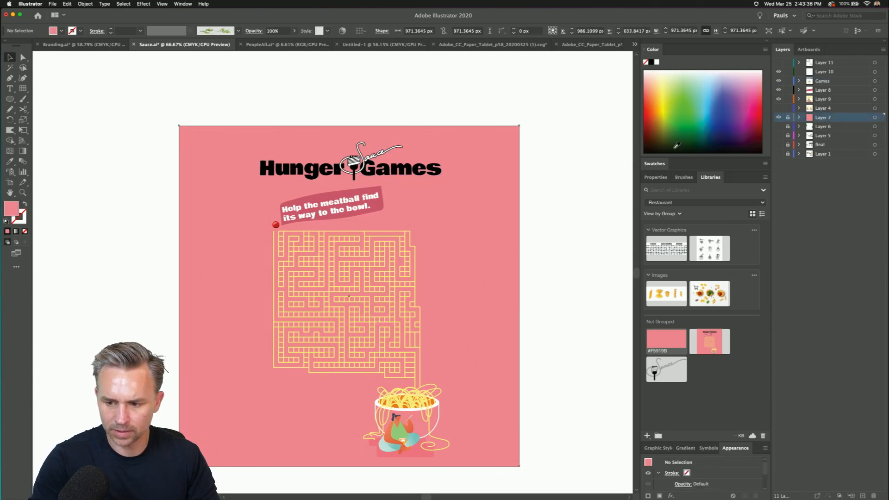
pyautogui.click(359, 159)
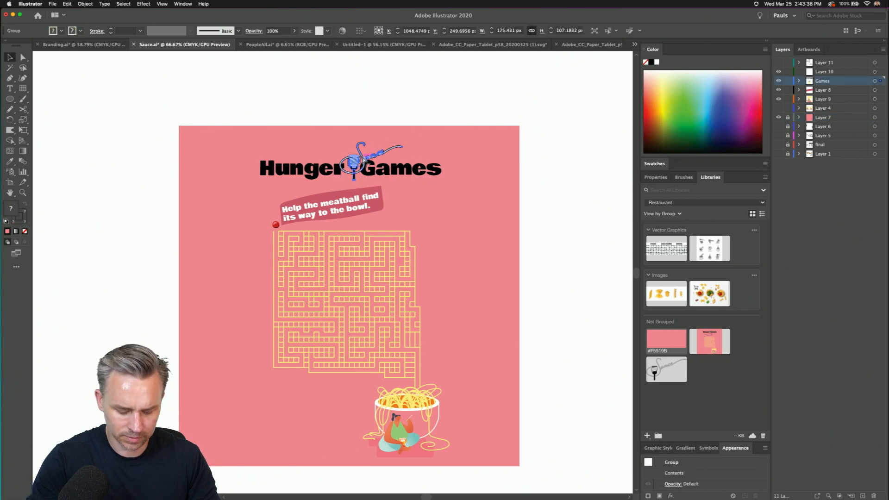
# - Hide Layer 10, Games, Layer 8, Layer 9 and Layer 7, then show and unlock Layer 5 with the Sauce lettering sketches
pyautogui.click(831, 119)
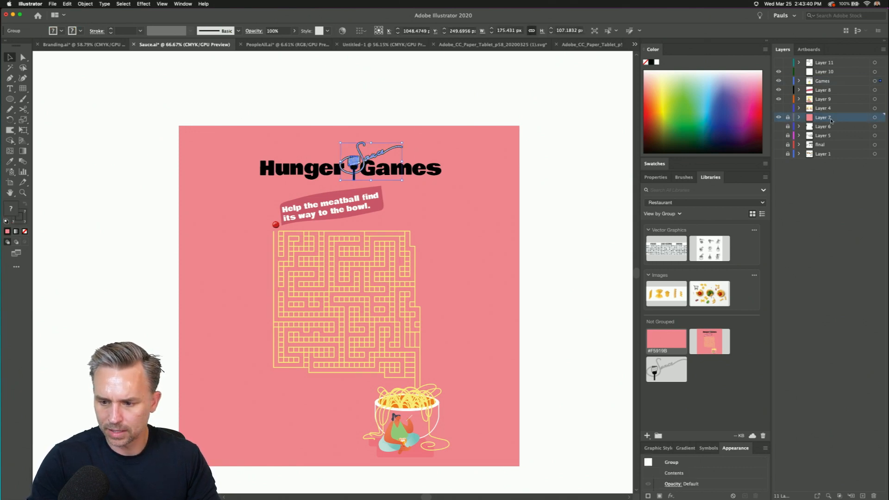
pyautogui.moveTo(779, 72); pyautogui.dragTo(780, 132)
pyautogui.click(779, 136)
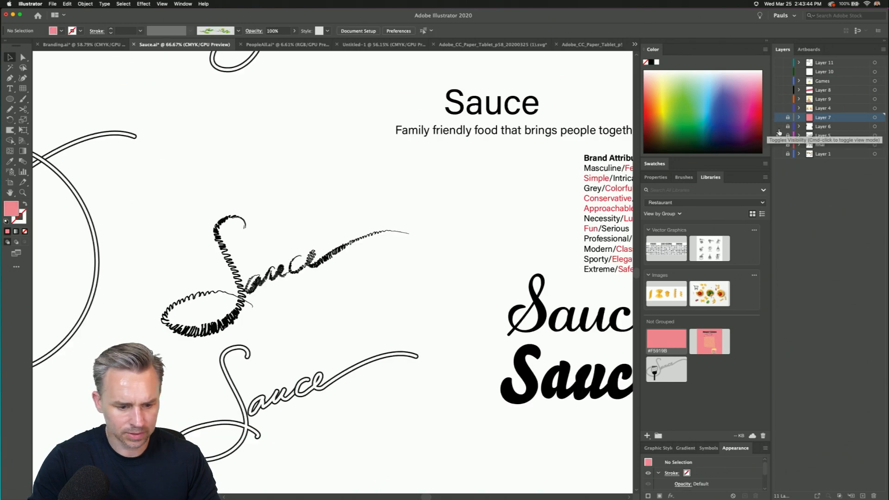
pyautogui.moveTo(169, 191)
pyautogui.mouseDown()
pyautogui.moveTo(514, 173)
pyautogui.moveTo(363, 173)
pyautogui.mouseUp()
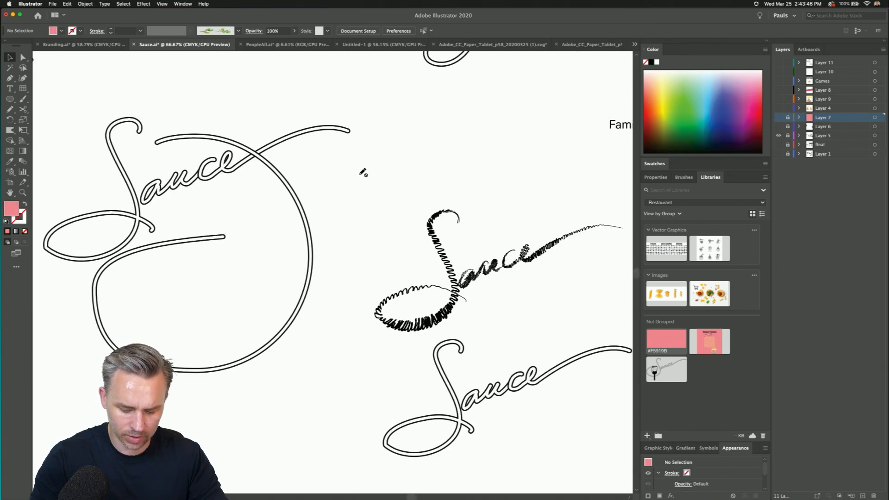
pyautogui.press('super+minus')
pyautogui.press('super+minus')
pyautogui.press('super+minus')
pyautogui.moveTo(214, 218); pyautogui.dragTo(269, 220)
pyautogui.click(824, 138)
pyautogui.click(788, 137)
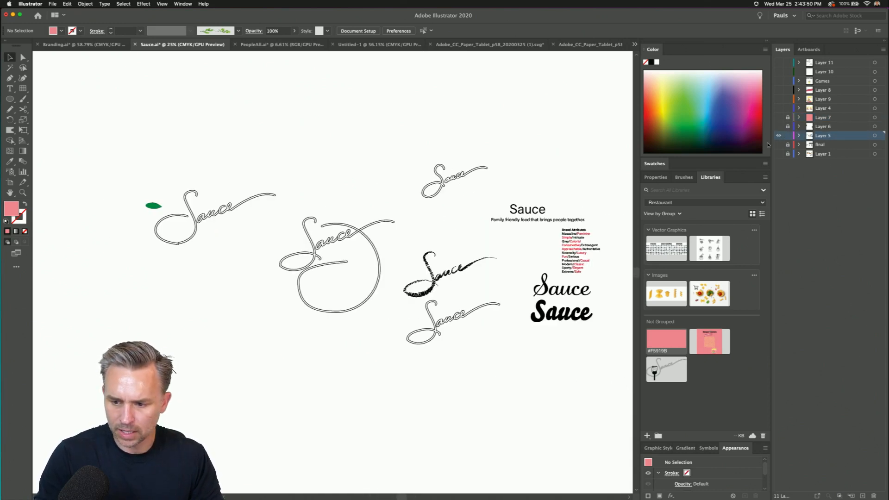
# - Paste the fork Sauce logo onto Layer 5, try enlarging it to about 1044 px wide below the sketches, and undo the resize and move
pyautogui.press('super+v')
pyautogui.moveTo(323, 264); pyautogui.dragTo(209, 195)
pyautogui.moveTo(247, 254); pyautogui.dragTo(267, 374)
pyautogui.click(206, 313)
pyautogui.press('super+equal')
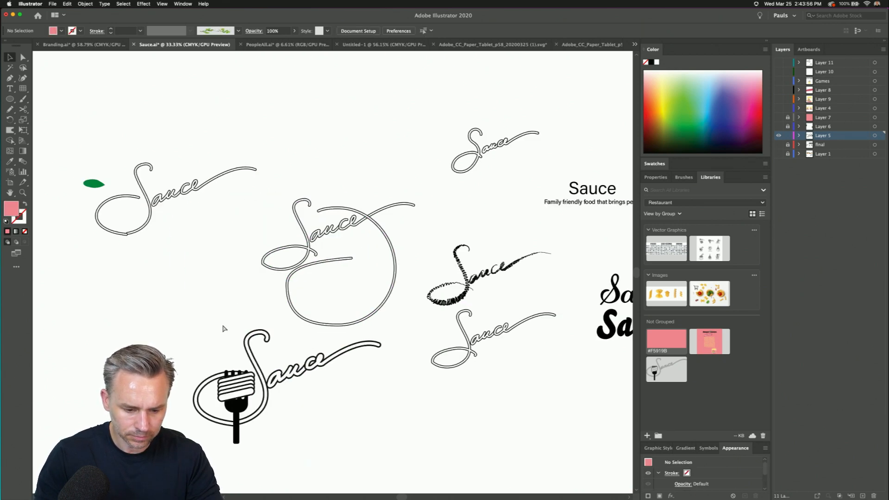
pyautogui.press('super+z')
pyautogui.press('super+z')
pyautogui.press('super+z')
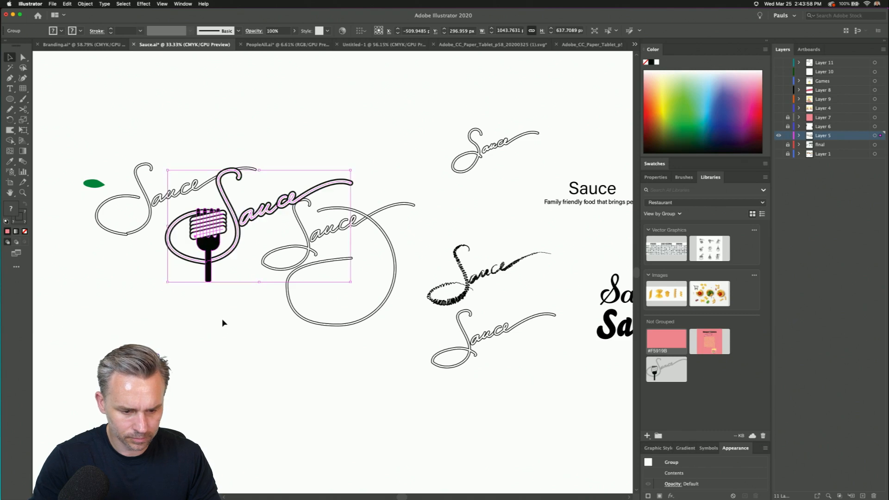
# - Turn off Scale Strokes & Effects in the general preferences
pyautogui.click(30, 4)
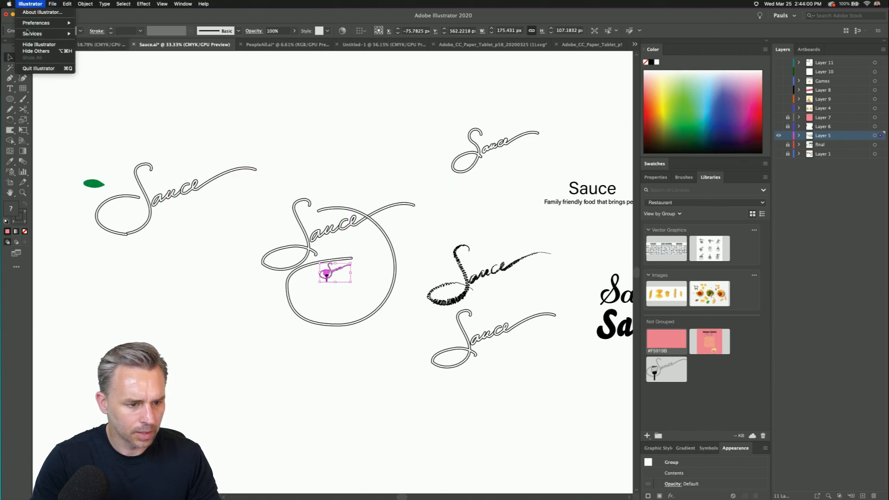
pyautogui.moveTo(36, 23)
pyautogui.click(118, 23)
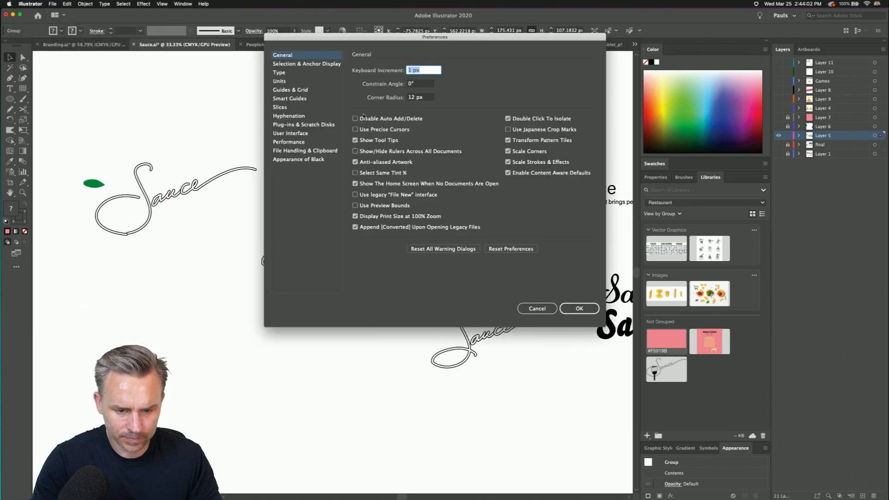
pyautogui.click(580, 308)
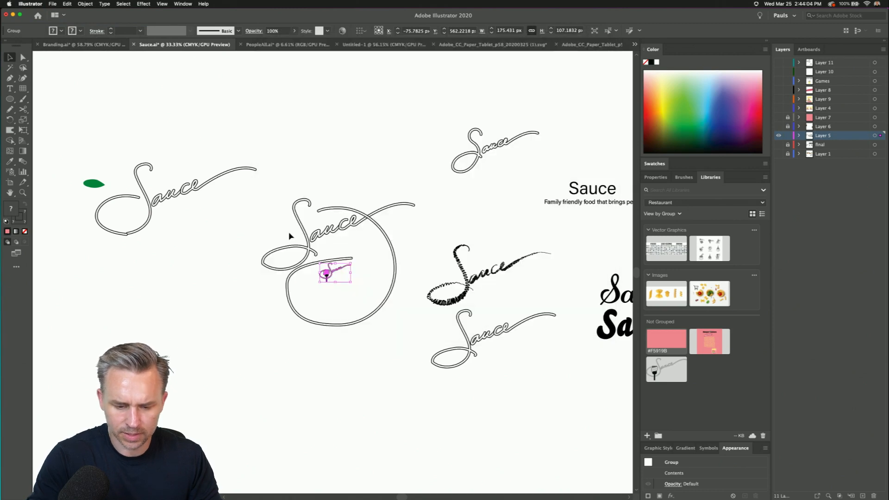
# - Try enlarging the pasted Sauce logo to about 888 px wide below the sketches, and undo the resize and move
pyautogui.moveTo(320, 263); pyautogui.dragTo(201, 196)
pyautogui.moveTo(227, 234); pyautogui.dragTo(278, 378)
pyautogui.hotkey('ctrl', 'z')
pyautogui.hotkey('ctrl', 'z')
pyautogui.hotkey('ctrl', 'z')
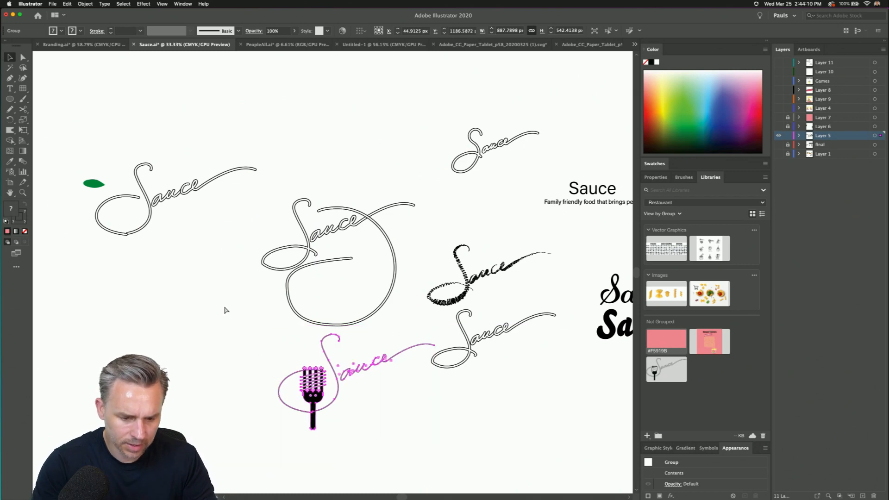
# - Examine the pasted fork Sauce logo's stroke thickness up close and compare it with the surrounding Sauce lettering sketches
pyautogui.hotkey('ctrl', '+')
pyautogui.hotkey('ctrl', '+')
pyautogui.hotkey('ctrl', '+')
pyautogui.hotkey('ctrl', '+')
pyautogui.hotkey('ctrl', '+')
pyautogui.hotkey('ctrl', '+')
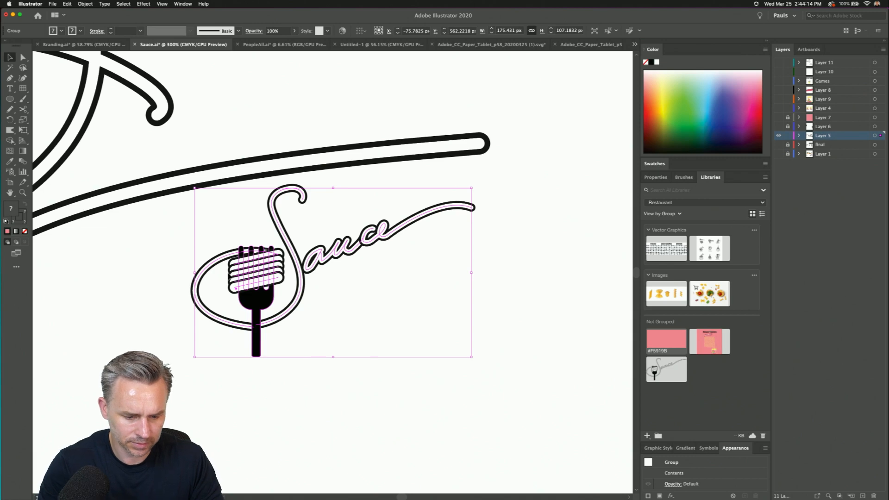
pyautogui.moveTo(125, 242); pyautogui.dragTo(542, 413)
pyautogui.moveTo(201, 264); pyautogui.dragTo(530, 402)
pyautogui.moveTo(204, 240); pyautogui.dragTo(561, 389)
pyautogui.hotkey('ctrl', '-')
pyautogui.hotkey('ctrl', '-')
pyautogui.hotkey('ctrl', '-')
pyautogui.hotkey('ctrl', '-')
pyautogui.hotkey('ctrl', '-')
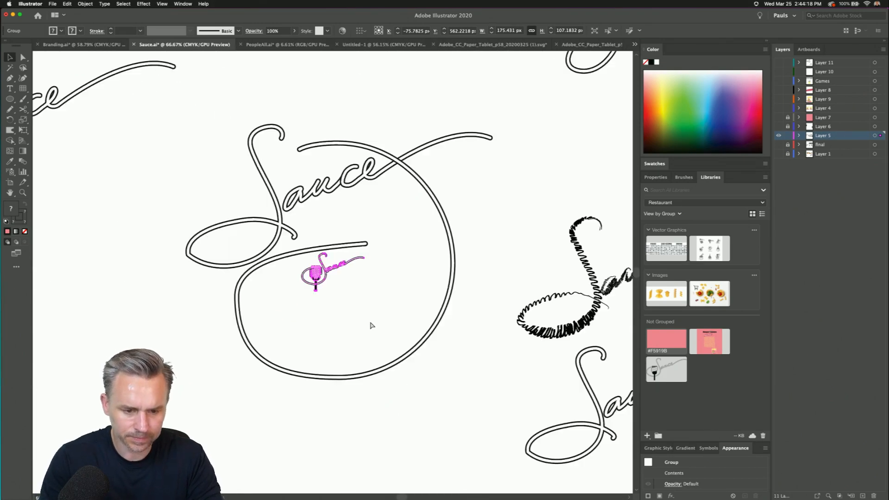
pyautogui.moveTo(325, 382); pyautogui.dragTo(148, 380)
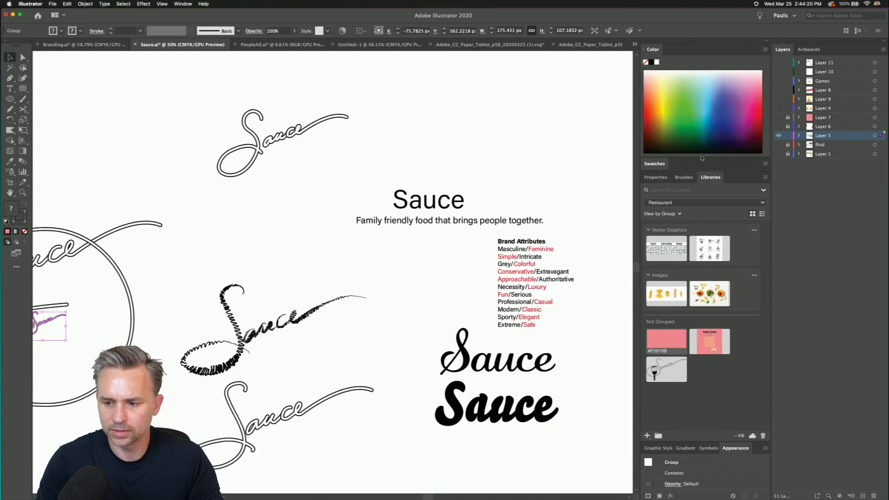
pyautogui.moveTo(488, 91); pyautogui.dragTo(112, 45)
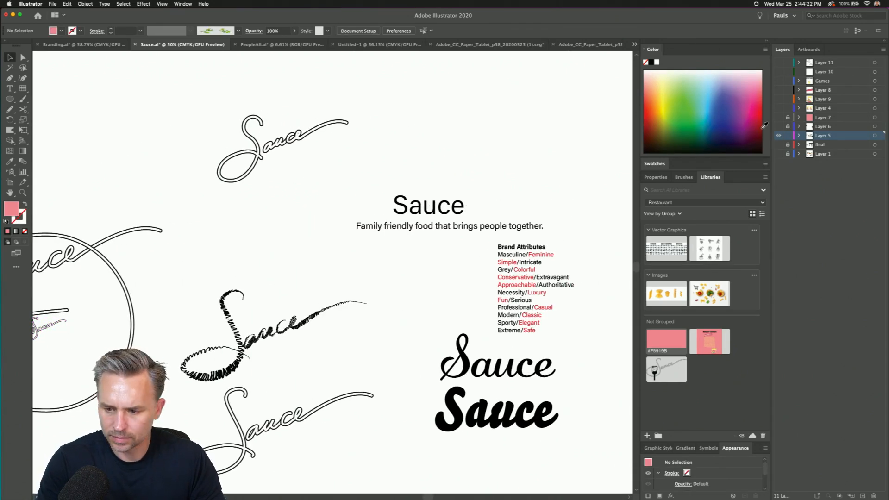
# - Hide Layer 5 and show Layers 7, 8, 9, 10 and Games to restore the Hunger Games maze artwork
pyautogui.click(778, 135)
pyautogui.click(778, 117)
pyautogui.click(778, 108)
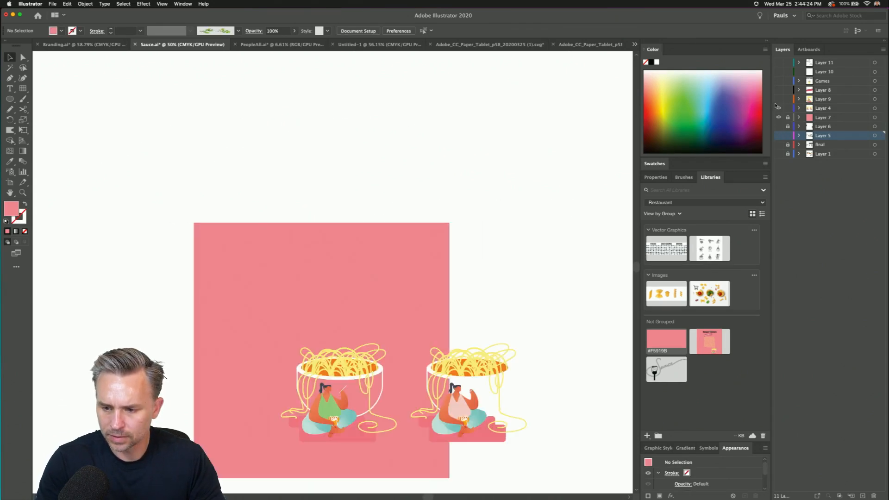
pyautogui.click(778, 99)
pyautogui.click(778, 90)
pyautogui.click(810, 116)
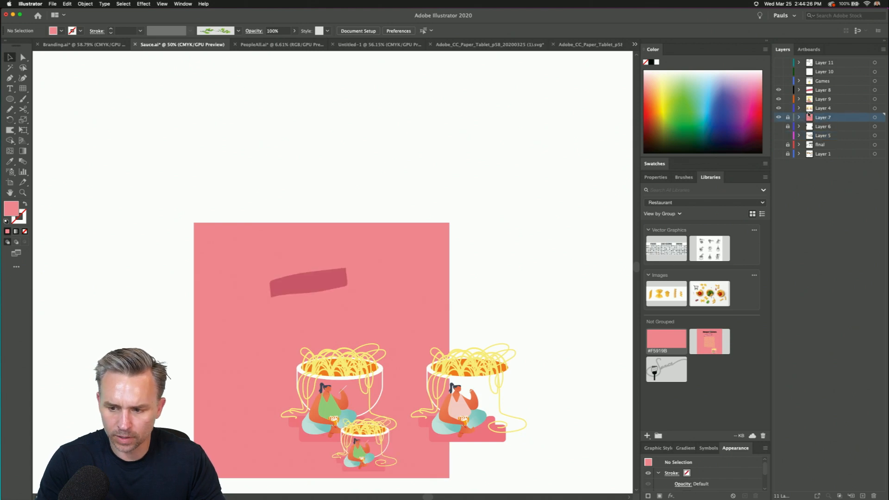
pyautogui.click(779, 108)
pyautogui.click(778, 81)
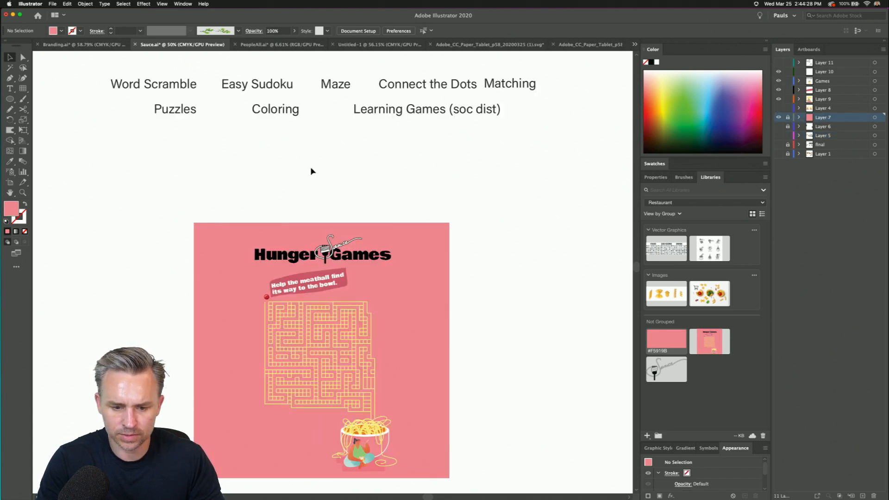
pyautogui.scroll(3, 304, 116)
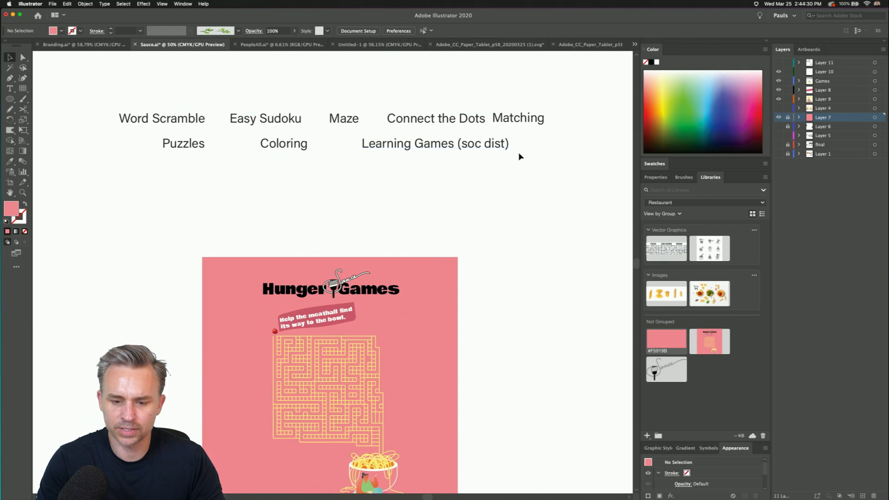
# - Switch to PeopleAll.ai and lock the bkgd layer so the characters can be selected without their coloured squares
pyautogui.click(267, 45)
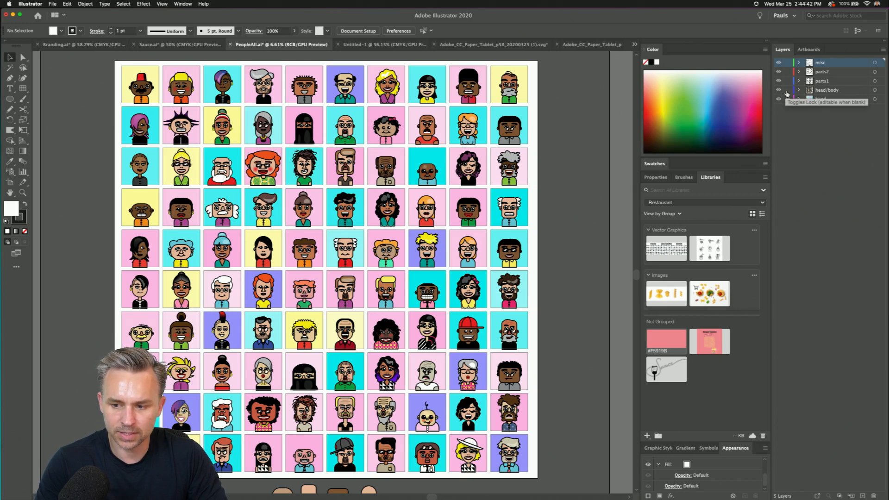
pyautogui.click(788, 98)
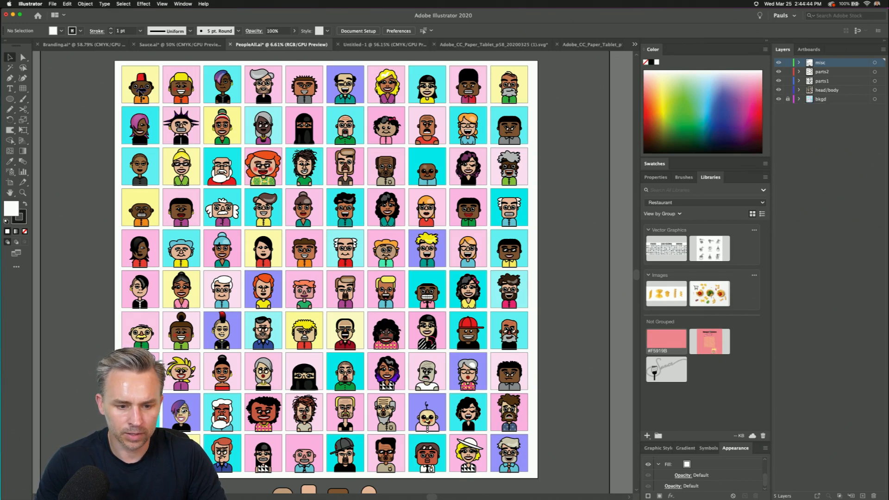
pyautogui.click(223, 90)
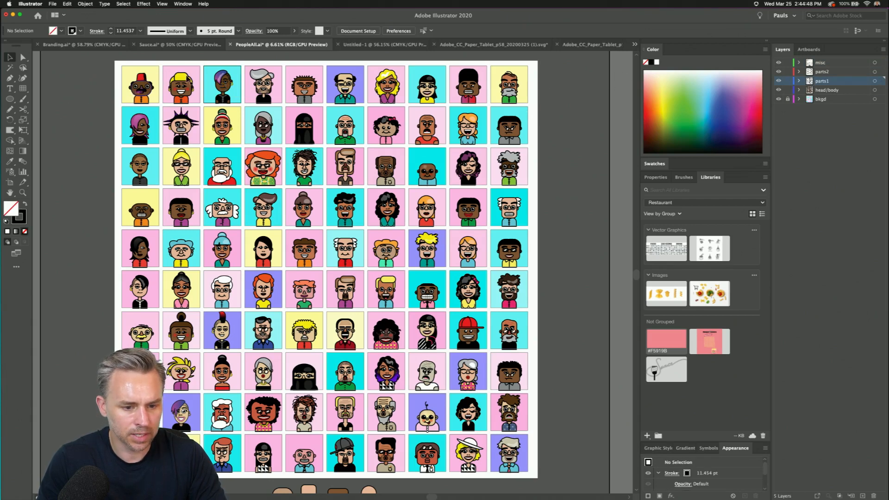
# - Delete the third character in the first row and the second, fifth and seventh characters in the second row
pyautogui.moveTo(205, 65); pyautogui.dragTo(241, 106)
pyautogui.press('Delete')
pyautogui.moveTo(165, 111); pyautogui.dragTo(201, 144)
pyautogui.press('Delete')
pyautogui.moveTo(282, 107); pyautogui.dragTo(326, 139)
pyautogui.press('Delete')
pyautogui.moveTo(367, 106); pyautogui.dragTo(405, 148)
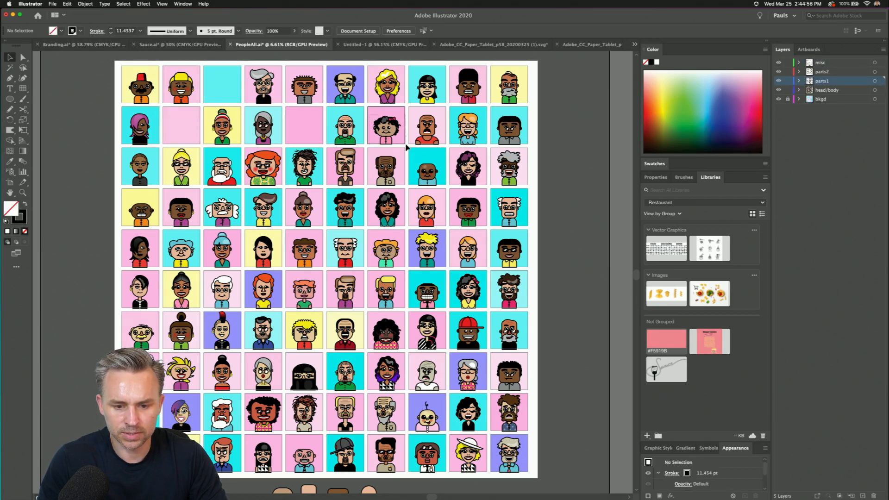
pyautogui.press('Delete')
# - Delete the sixth and third characters in the fourth row and the fourth character in the third row
pyautogui.moveTo(330, 195); pyautogui.dragTo(350, 221)
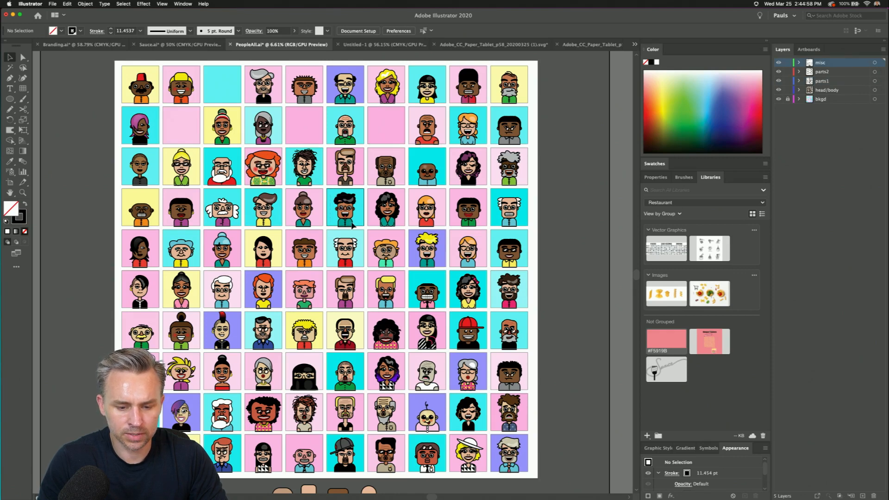
pyautogui.press('Delete')
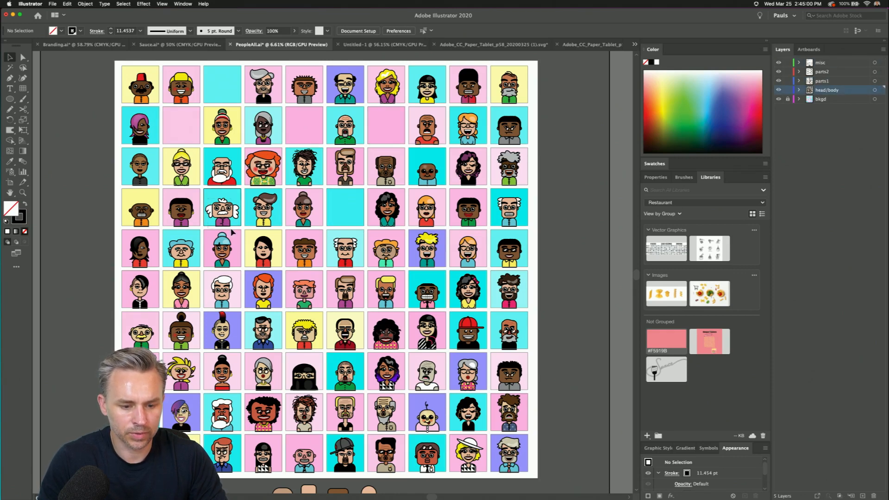
pyautogui.moveTo(209, 202); pyautogui.dragTo(234, 193)
pyautogui.press('Delete')
pyautogui.moveTo(246, 159); pyautogui.dragTo(274, 185)
pyautogui.press('Delete')
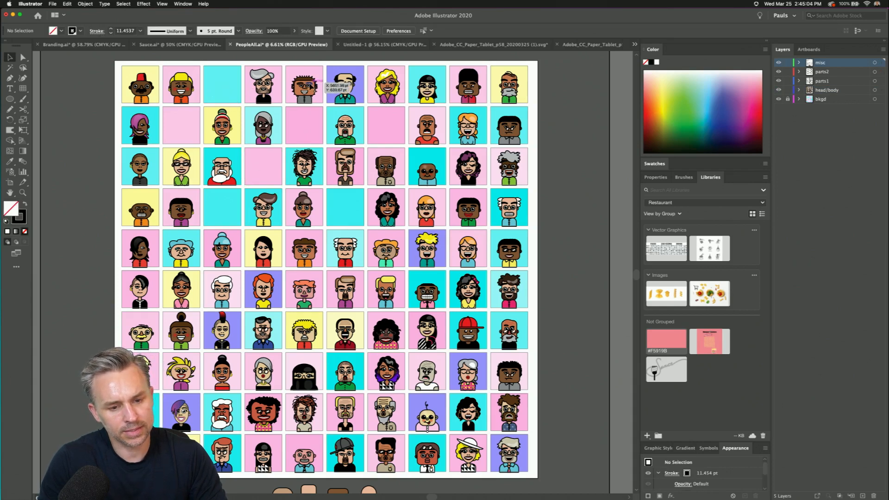
# - Delete the first and third characters in the second row, including the leftover face and body parts
pyautogui.moveTo(227, 139); pyautogui.dragTo(227, 139)
pyautogui.press('Delete')
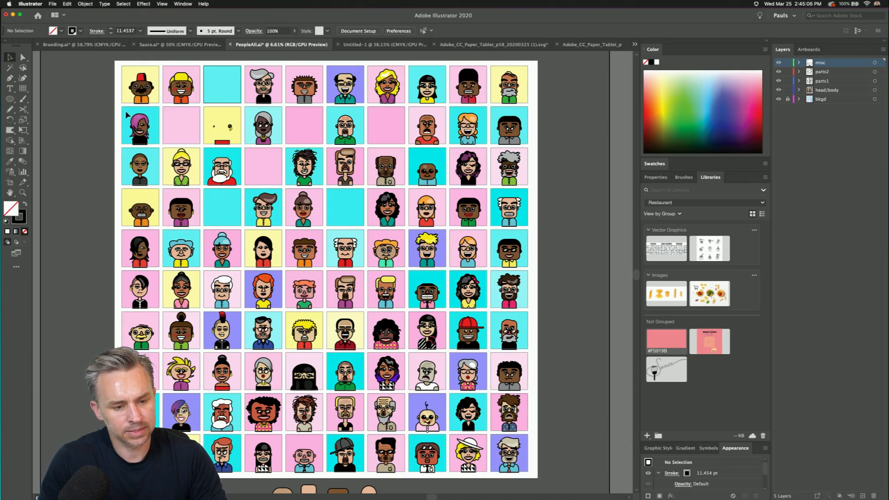
pyautogui.moveTo(122, 117); pyautogui.dragTo(234, 144)
pyautogui.press('Delete')
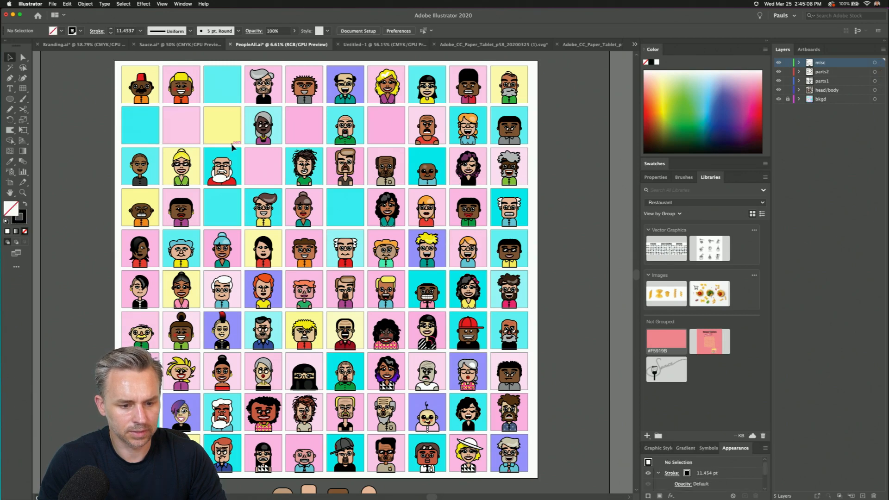
pyautogui.moveTo(159, 116); pyautogui.dragTo(162, 118)
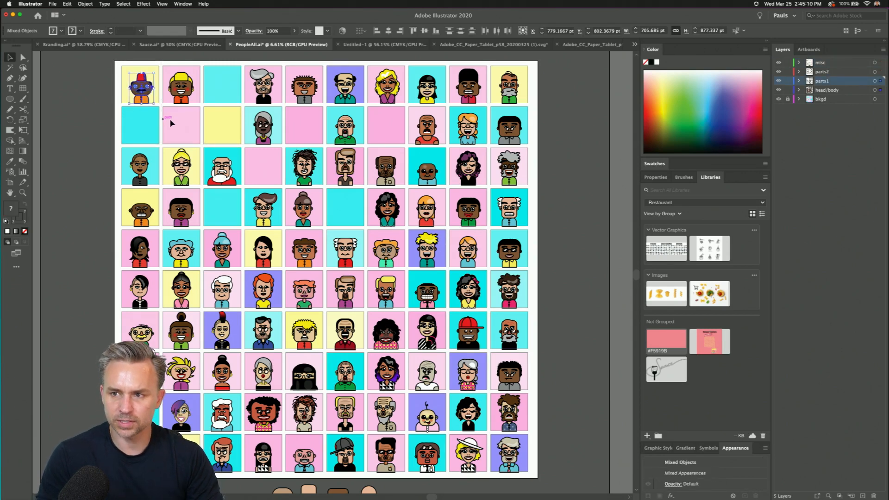
pyautogui.press('super+equal')
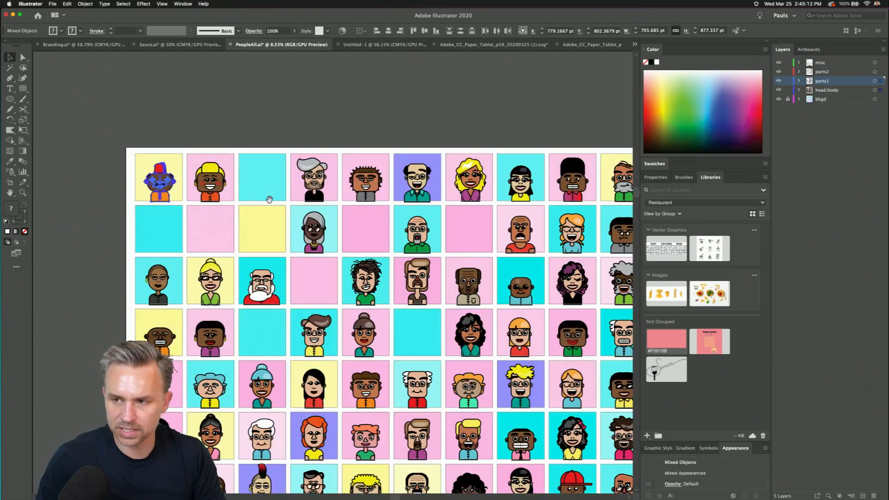
pyautogui.scroll(-3, 256, 126)
pyautogui.press('super+minus')
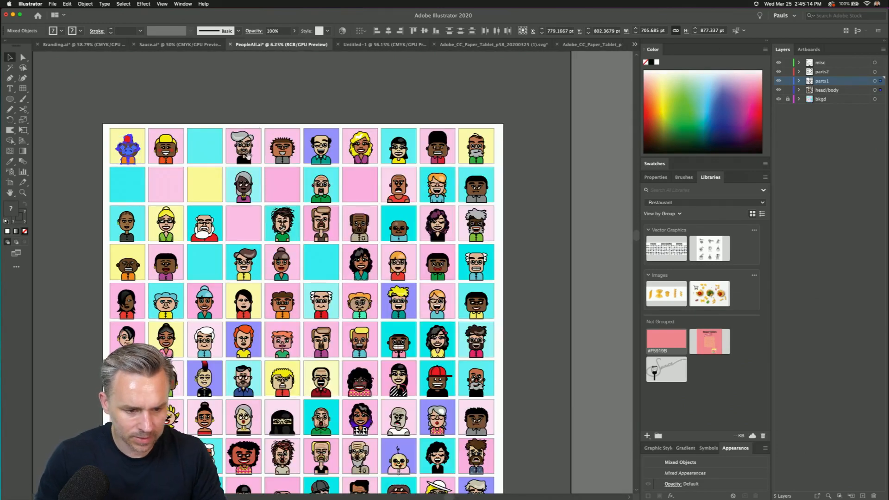
pyautogui.hscroll(-2, 190, 154)
pyautogui.click(226, 96)
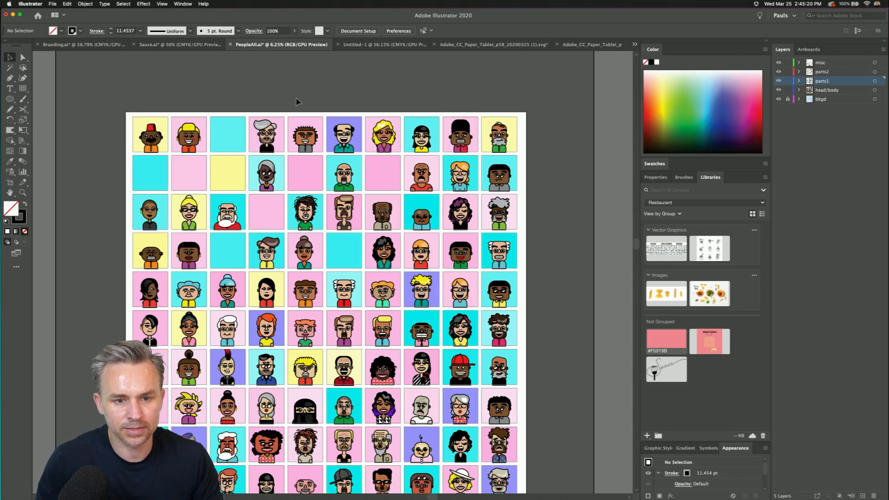
pyautogui.scroll(-3, 296, 101)
pyautogui.hscroll(-1, 296, 101)
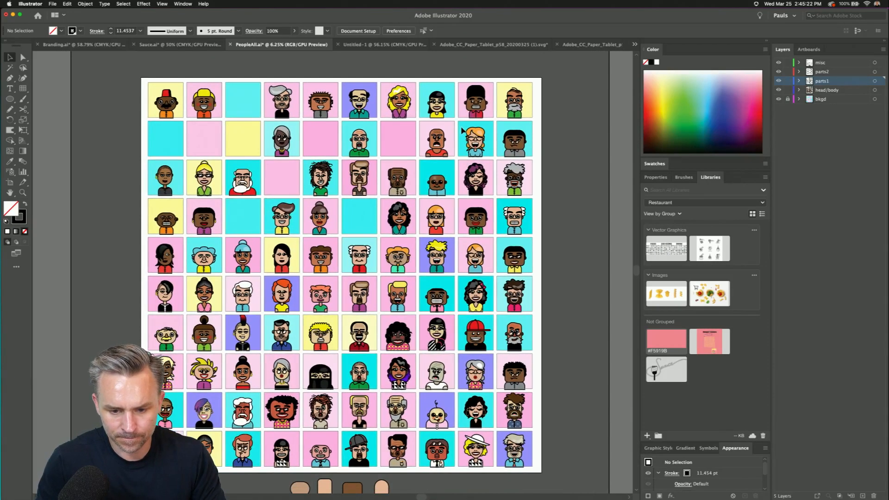
# - Delete the ninth character in the second row and the ninth character in the fourth row
pyautogui.click(463, 131)
pyautogui.press('Delete')
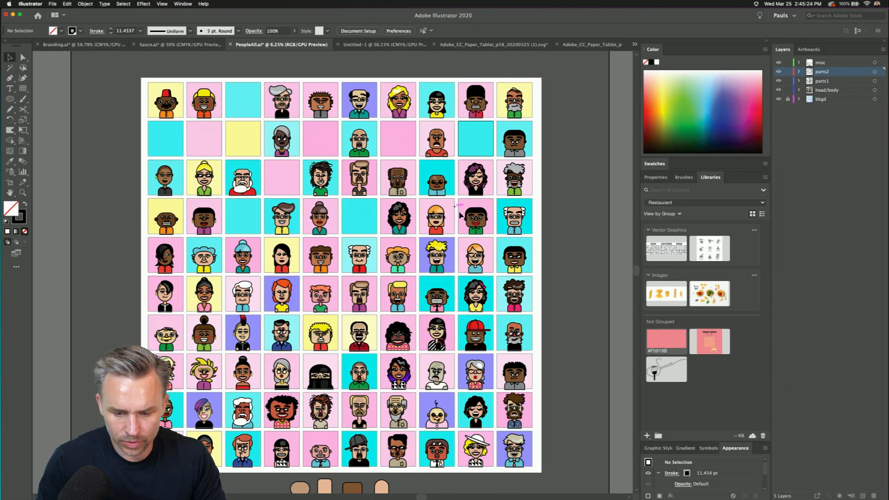
pyautogui.click(476, 218)
pyautogui.press('Delete')
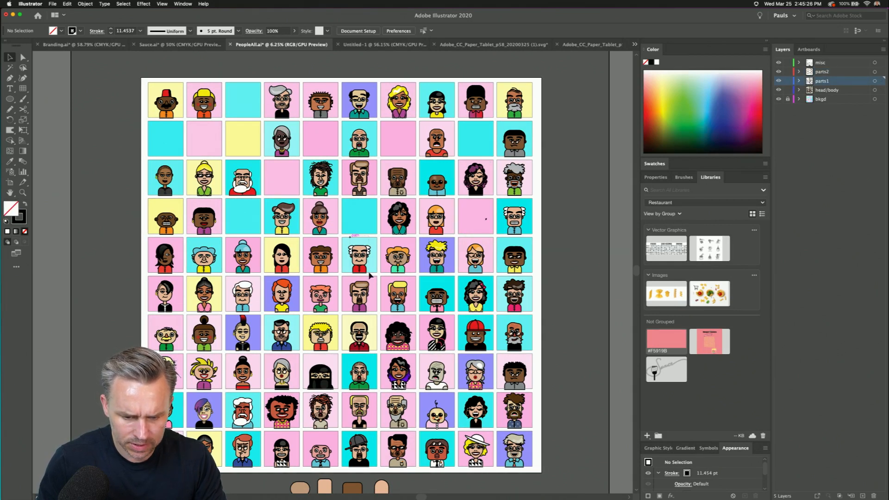
# - Delete the sixth and second characters in the fifth row and the leftover speck in the fourth row's ninth square
pyautogui.click(369, 274)
pyautogui.press('Delete')
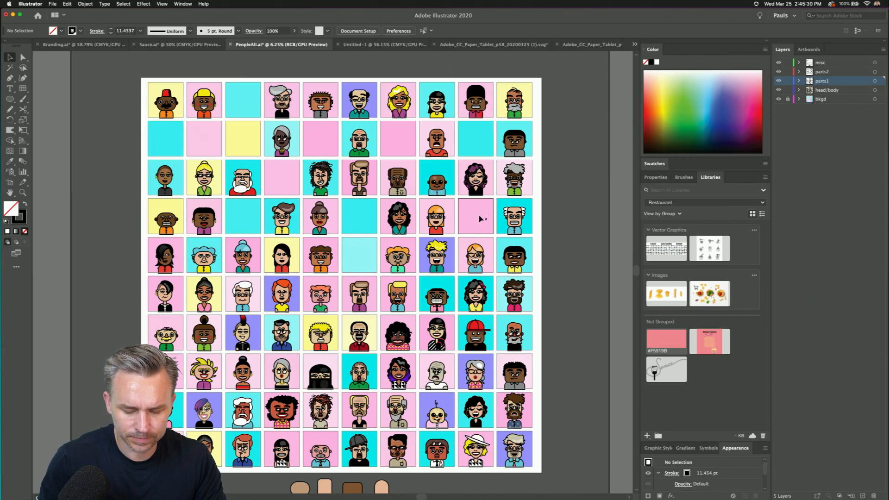
pyautogui.click(494, 228)
pyautogui.press('Delete')
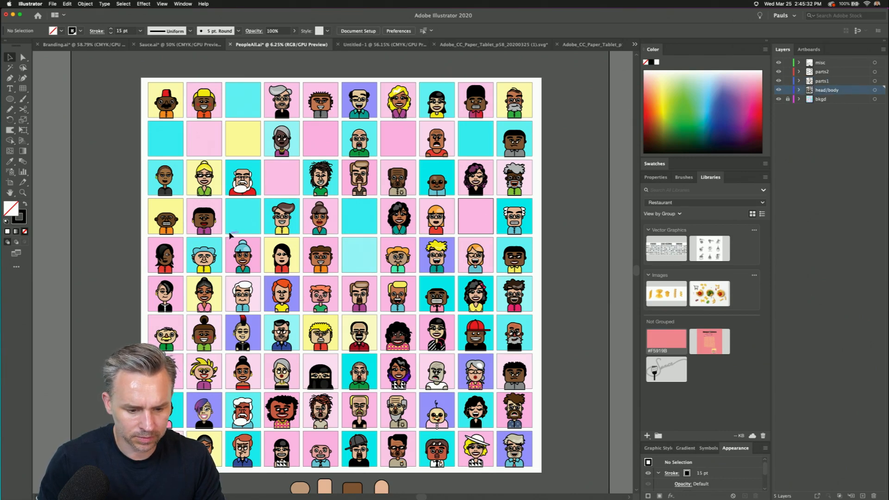
pyautogui.click(203, 266)
pyautogui.press('Delete')
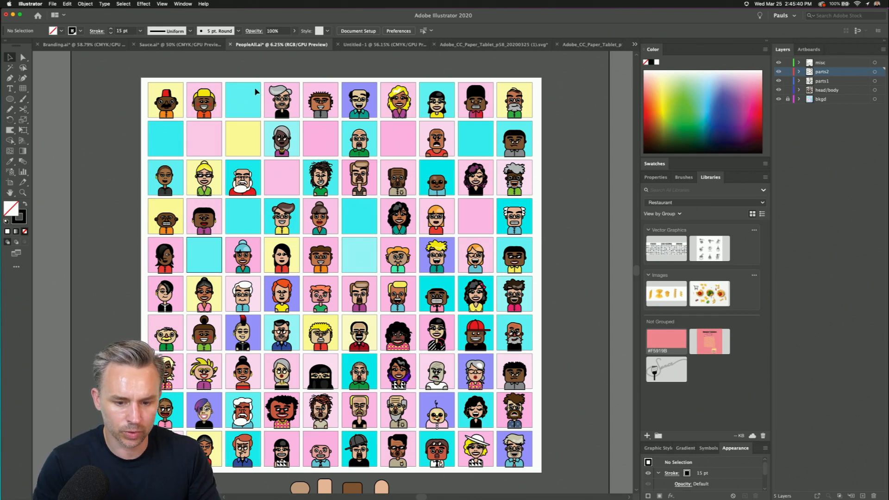
# - Switch to Sauce.ai and paste a copy of the Sauce logo from the Hunger Games heading
pyautogui.click(49, 44)
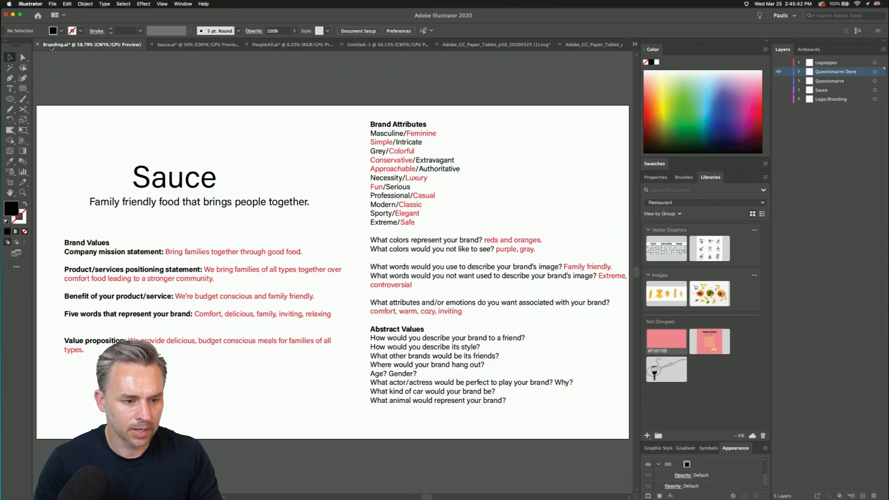
pyautogui.click(203, 45)
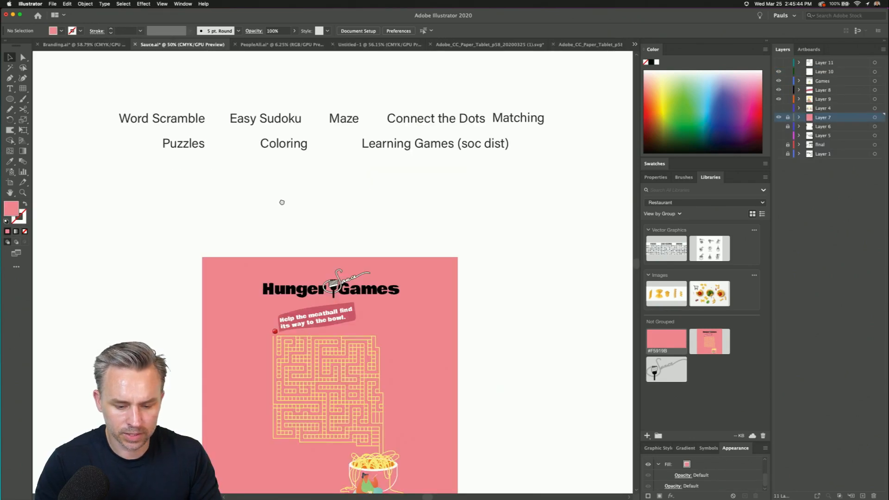
pyautogui.scroll(-3, 252, 232)
pyautogui.hscroll(-3, 252, 232)
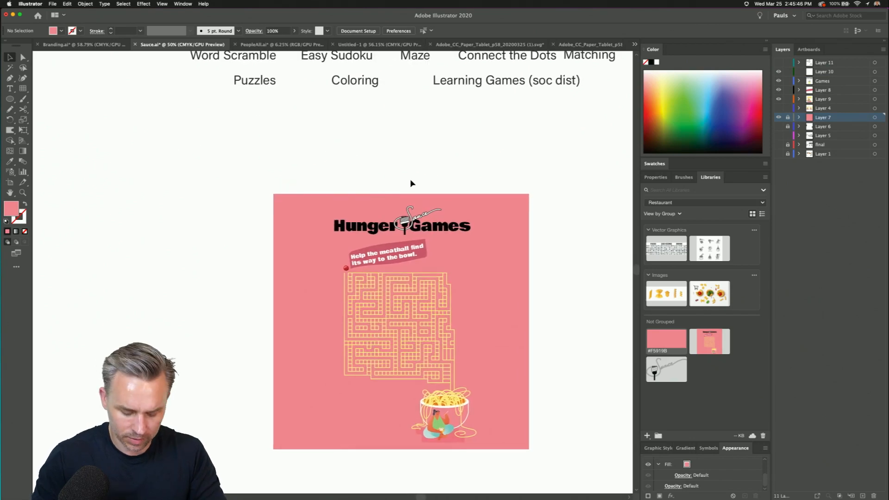
pyautogui.press('super+equal')
pyautogui.press('super+equal')
pyautogui.click(489, 160)
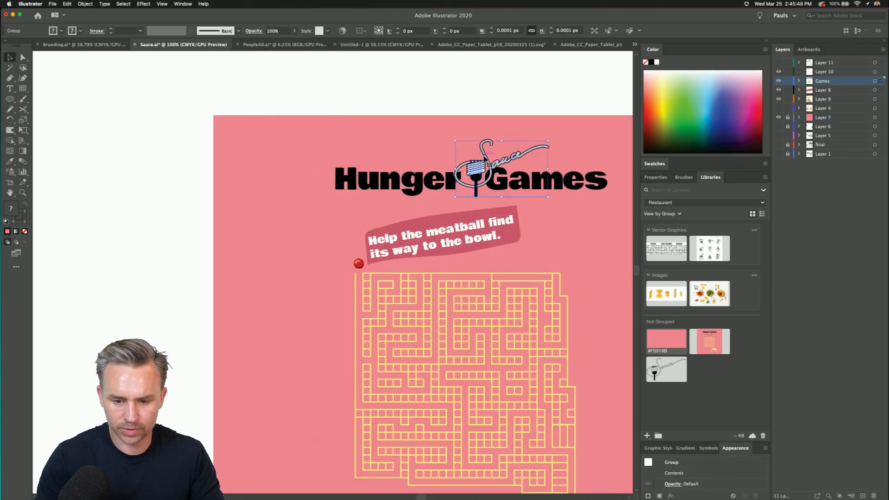
pyautogui.press('super+v')
# - Enlarge the pasted logo on the blank canvas beside the pink page and place a duplicate directly below it
pyautogui.hscroll(-5, 168, 273)
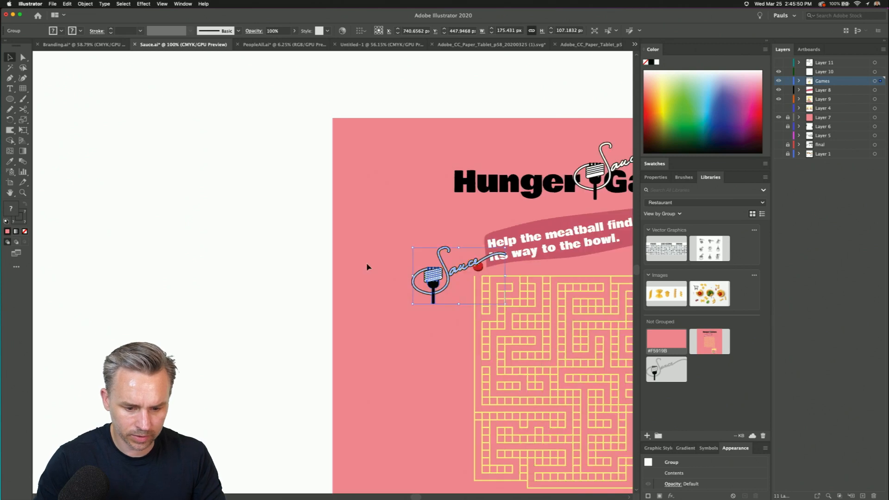
pyautogui.moveTo(434, 257); pyautogui.dragTo(59, 91)
pyautogui.moveTo(119, 157); pyautogui.dragTo(159, 179)
pyautogui.moveTo(98, 125); pyautogui.dragTo(62, 100)
pyautogui.moveTo(46, 149); pyautogui.dragTo(123, 110)
pyautogui.click(121, 82)
pyautogui.moveTo(117, 75); pyautogui.dragTo(331, 171)
pyautogui.moveTo(199, 126); pyautogui.dragTo(200, 255)
pyautogui.click(253, 363)
pyautogui.moveTo(254, 368); pyautogui.dragTo(244, 290)
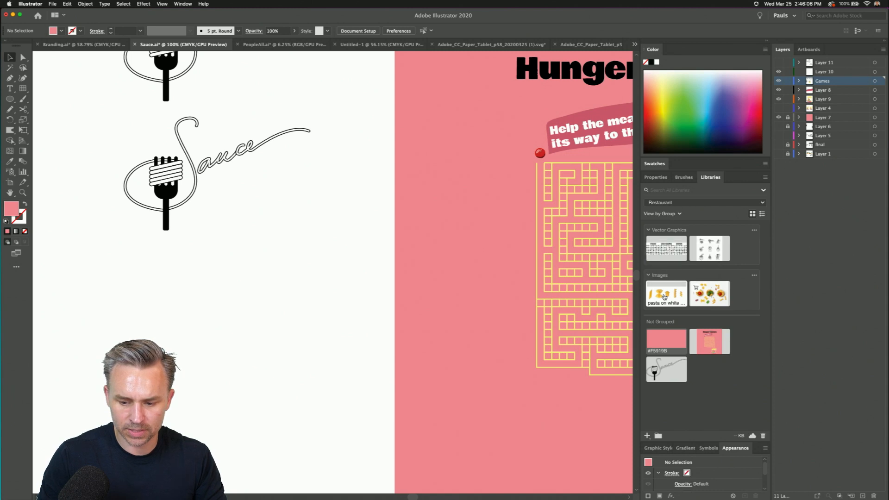
# - Place the "pasta on white background" library image below the logos at about 643 × 227 px
pyautogui.moveTo(664, 298); pyautogui.dragTo(51, 288)
pyautogui.moveTo(82, 254); pyautogui.dragTo(409, 419)
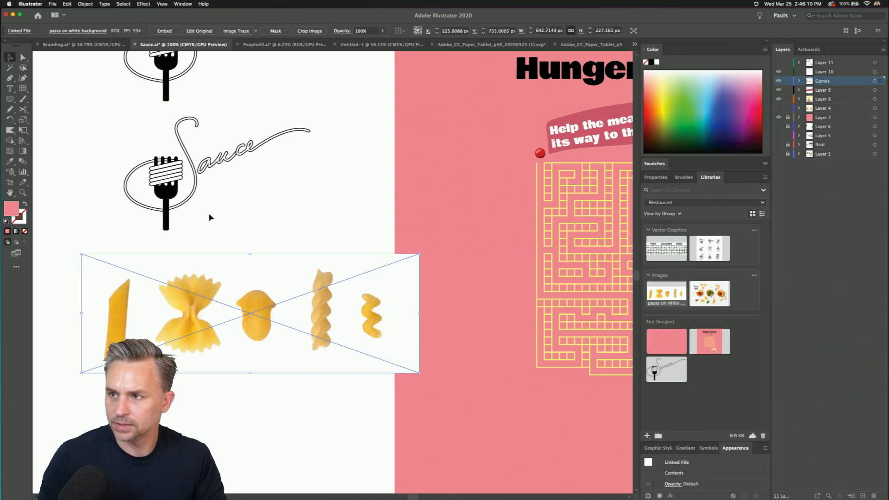
pyautogui.hscroll(-5, 151, 132)
pyautogui.scroll(-1, 151, 132)
pyautogui.moveTo(302, 285); pyautogui.dragTo(237, 296)
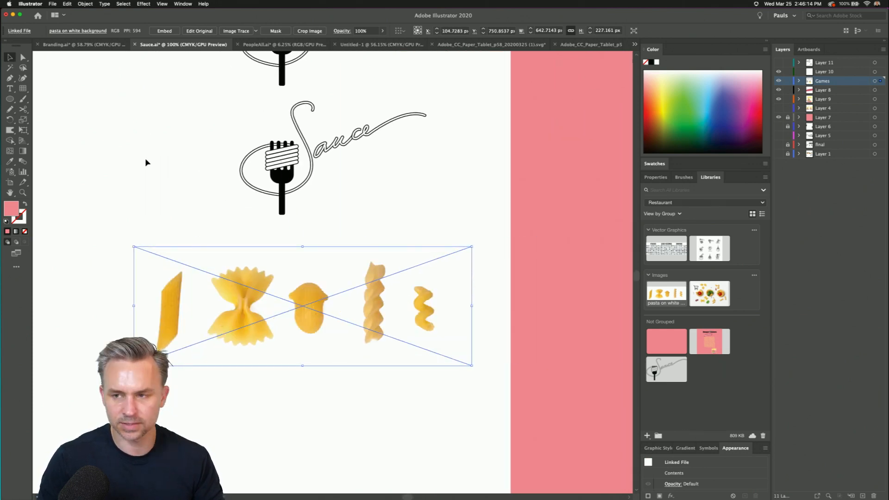
pyautogui.press('super+equal')
pyautogui.press('super+equal')
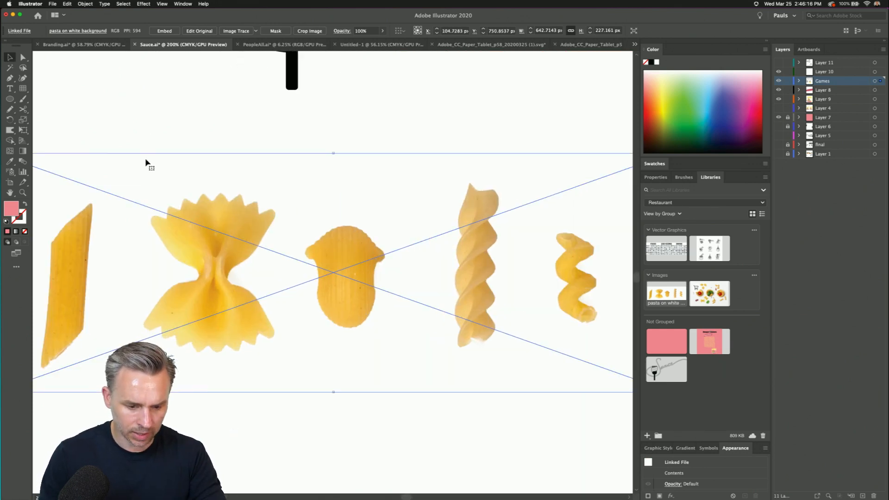
pyautogui.moveTo(186, 217); pyautogui.dragTo(265, 179)
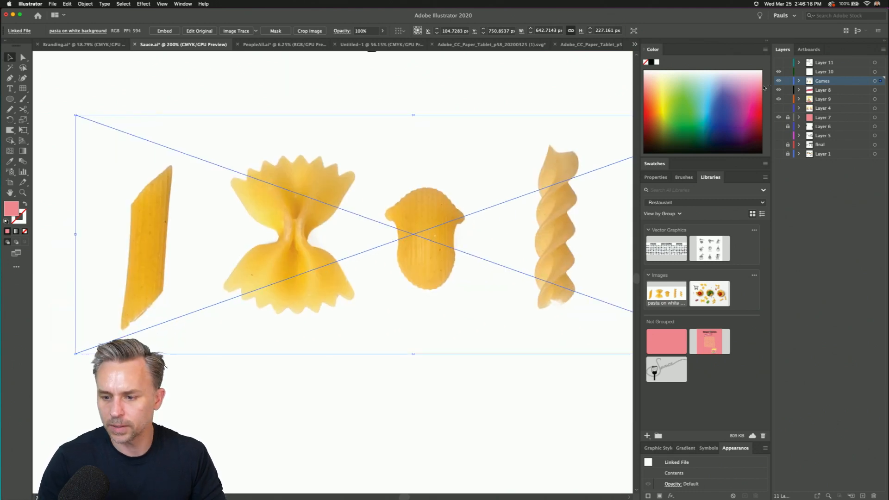
# - Embed the pasta image and add a new layer above Games, with Games, Layer 8 and Layer 9 locked
pyautogui.click(164, 30)
pyautogui.click(863, 496)
pyautogui.moveTo(788, 90); pyautogui.dragTo(788, 108)
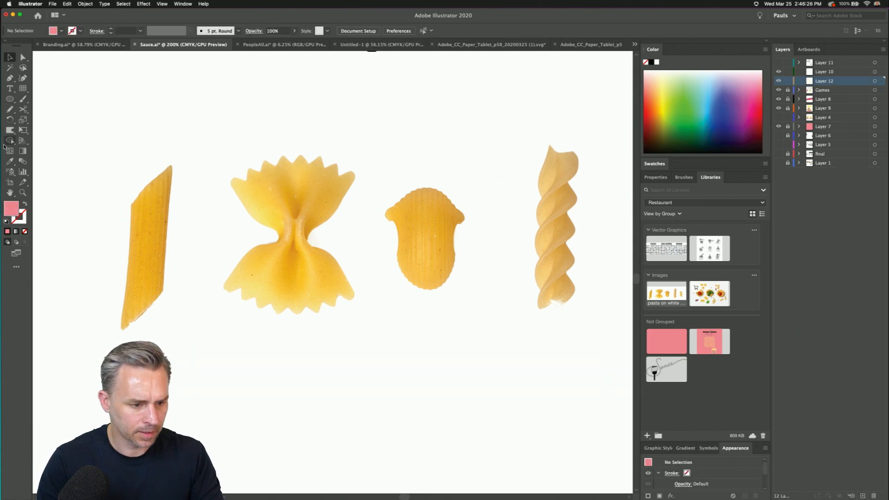
# - Set the Pencil tool to a black stroke with no fill and try a smile on the bow-tie pasta's lower half
pyautogui.press('n')
pyautogui.click(26, 205)
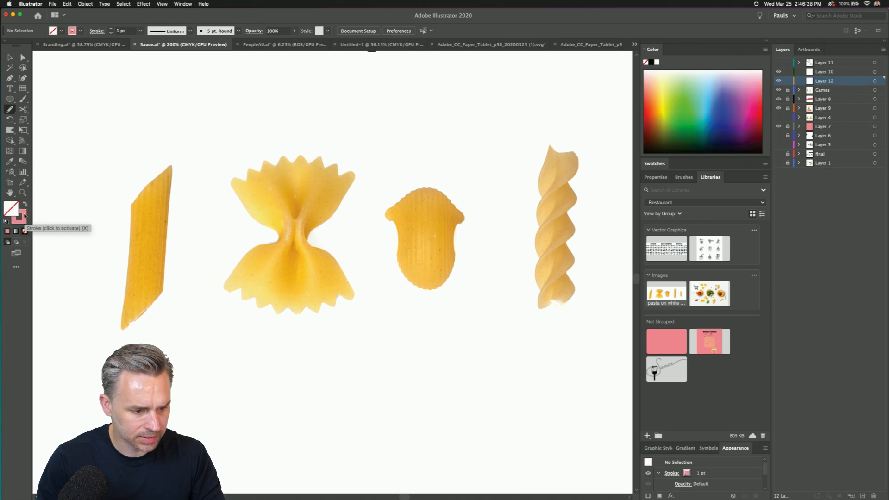
pyautogui.click(651, 62)
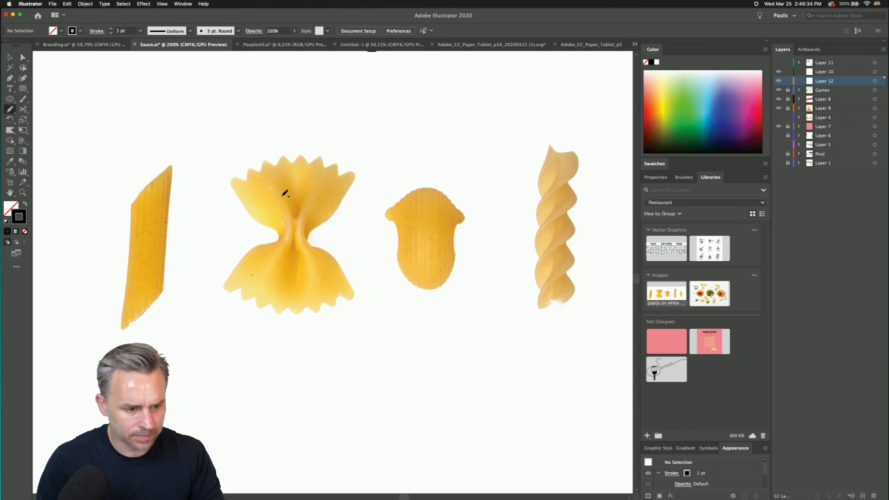
pyautogui.moveTo(262, 257); pyautogui.dragTo(309, 261)
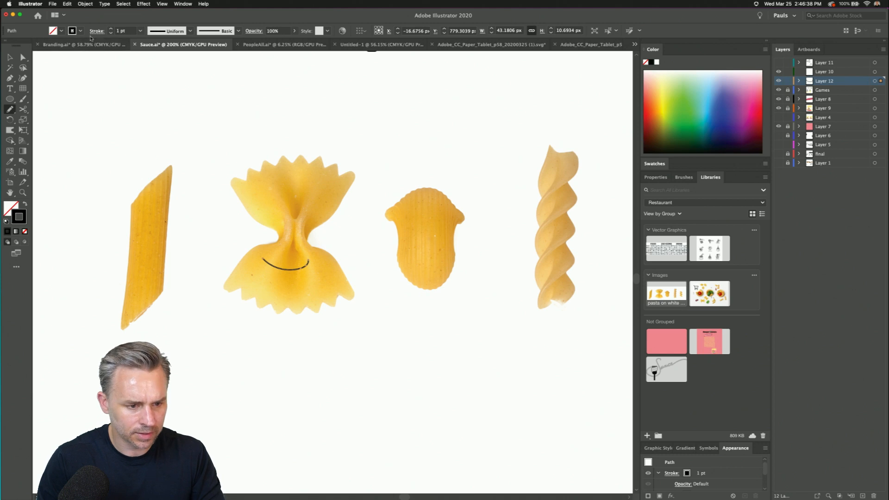
pyautogui.press('super+z')
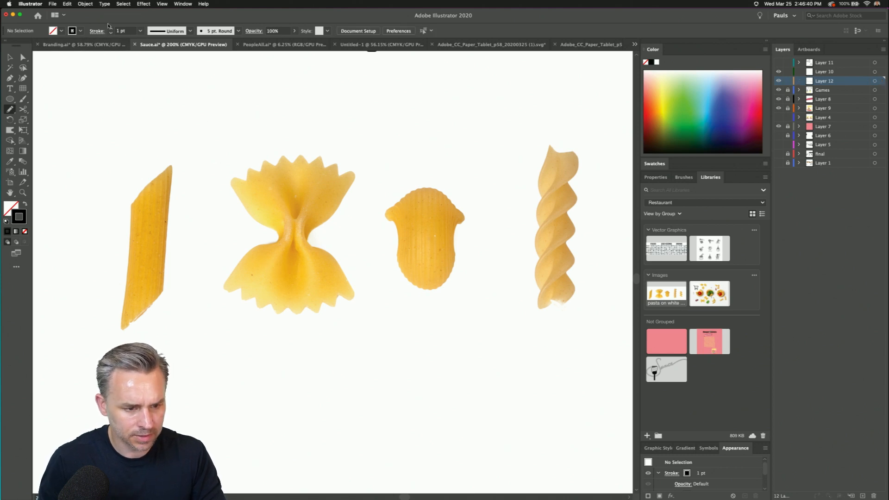
# - Set the stroke to 4 pt and draw a smile about 46 px wide on the bow-tie's upper half, with a small dimple at its left end
pyautogui.click(110, 28)
pyautogui.click(111, 28)
pyautogui.click(111, 29)
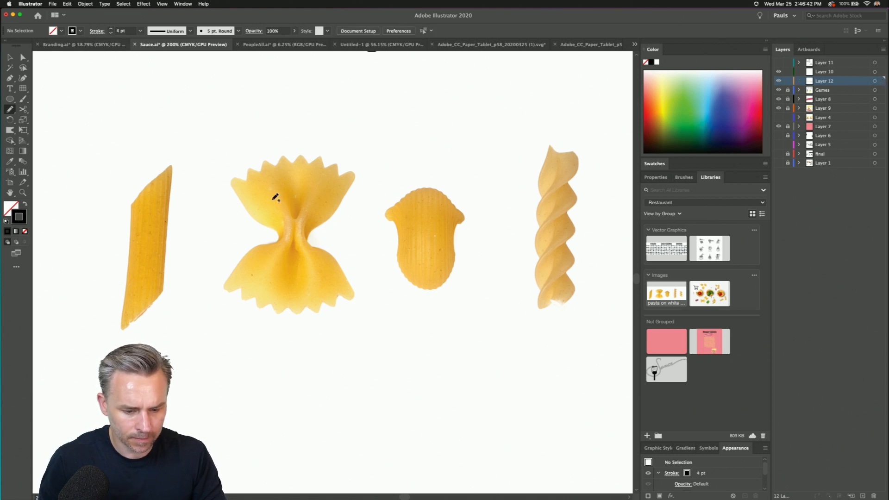
pyautogui.moveTo(321, 207); pyautogui.dragTo(289, 188)
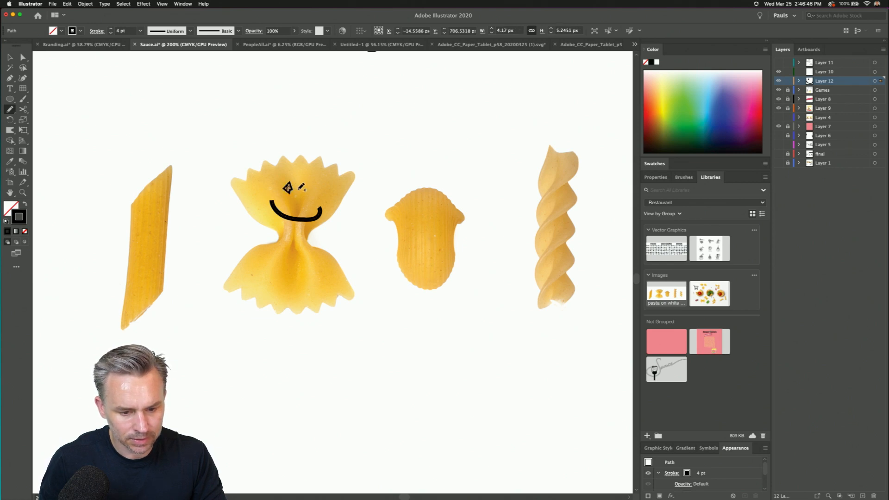
pyautogui.press('super+z')
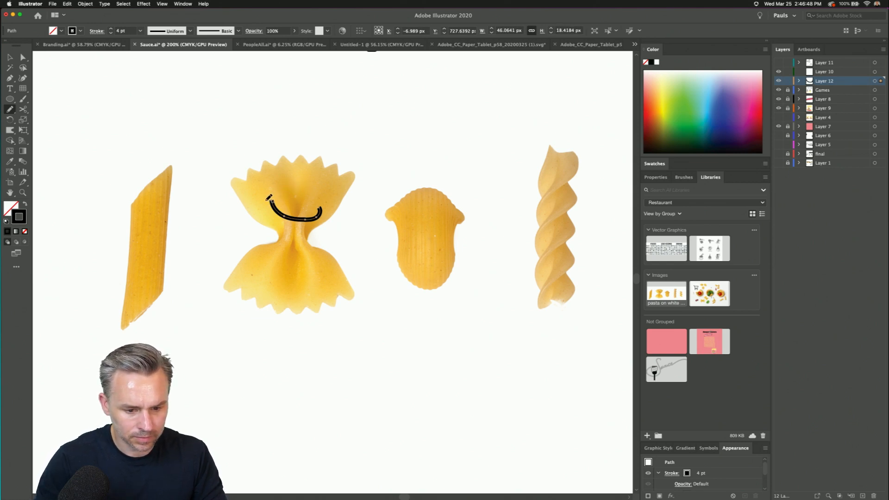
pyautogui.moveTo(274, 196); pyautogui.dragTo(267, 201)
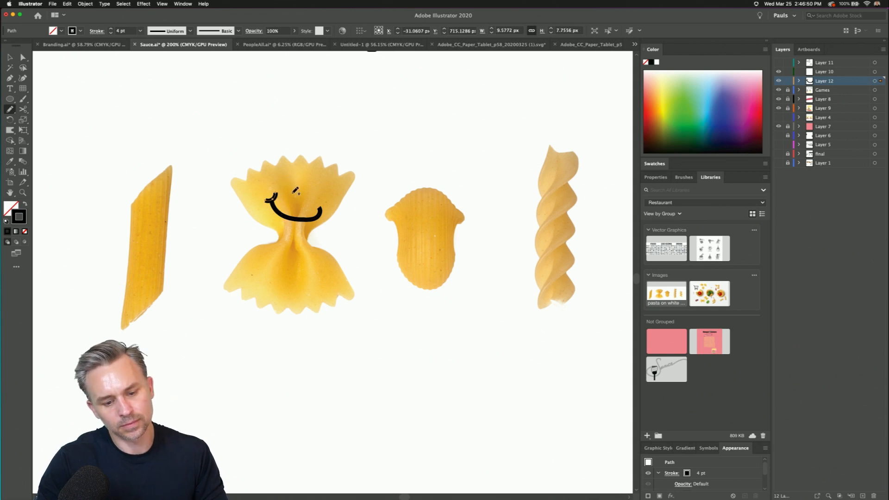
# - Draw two solid black dot eyes, each about 5 px wide, above the smile on the bow-tie pasta
pyautogui.press('l')
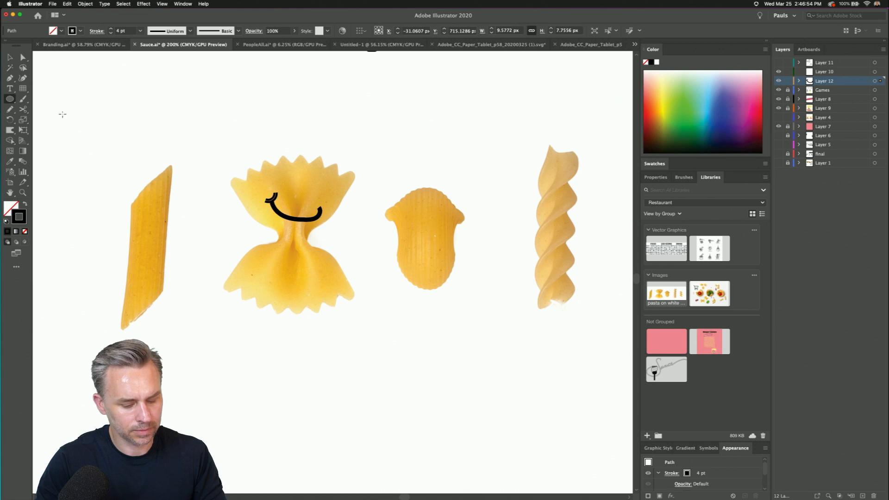
pyautogui.press('n')
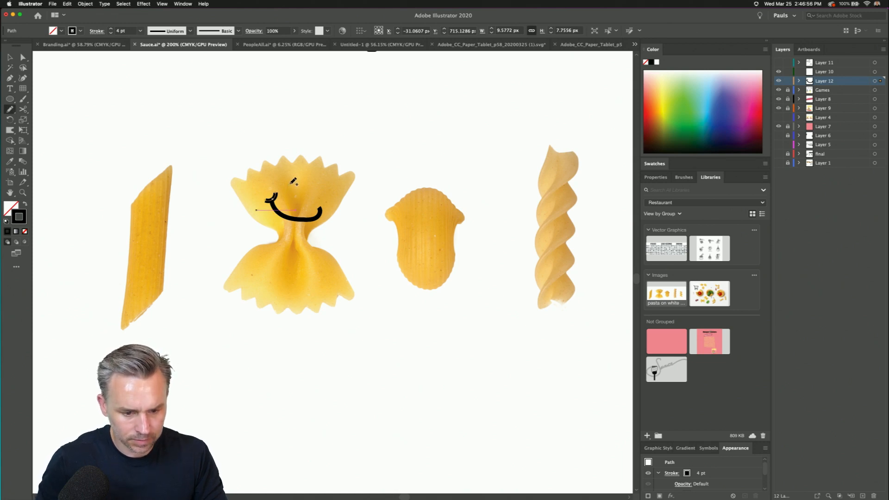
pyautogui.moveTo(289, 187); pyautogui.dragTo(289, 187)
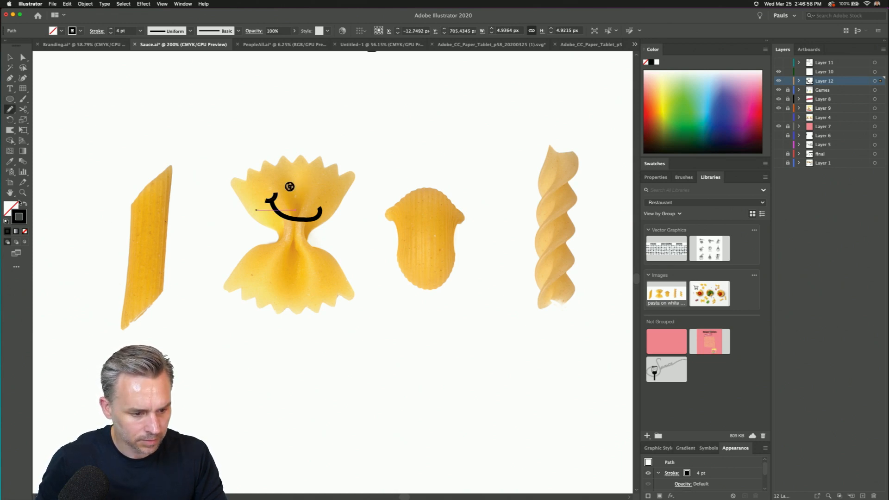
pyautogui.hotkey('shift', 'x')
pyautogui.moveTo(305, 185); pyautogui.dragTo(306, 185)
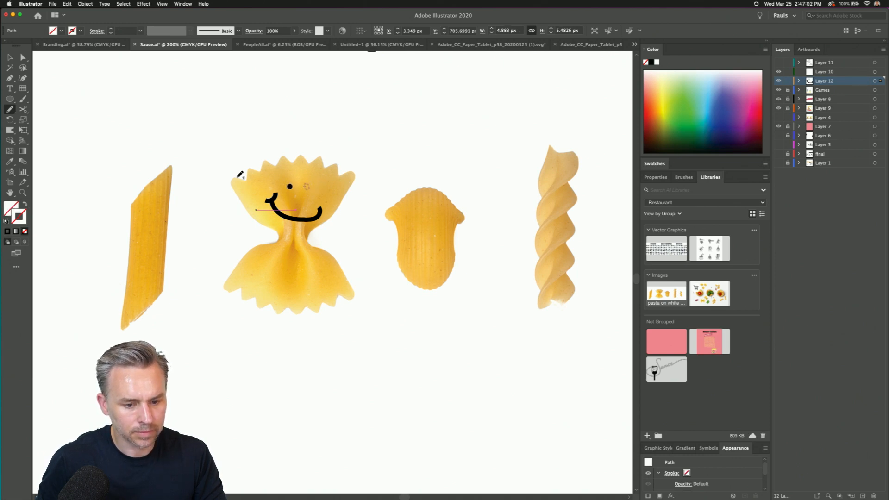
pyautogui.press('i')
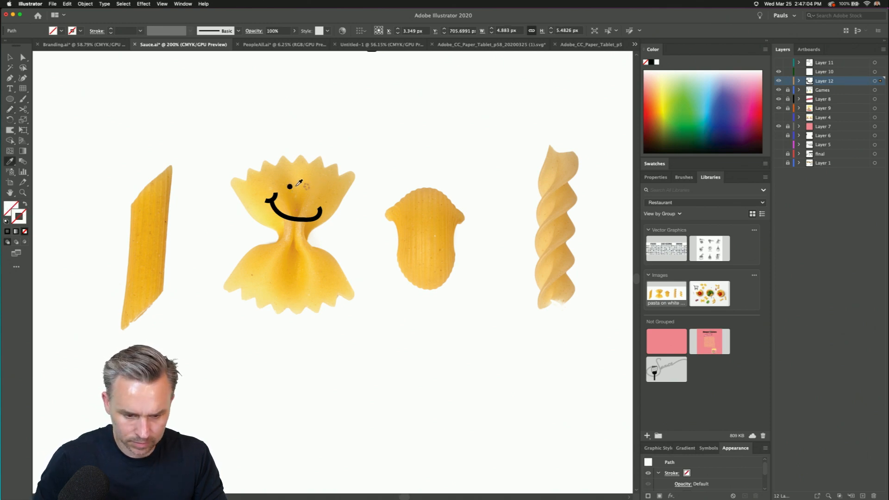
pyautogui.click(289, 187)
# - Draw a black arm about 50 px wide reaching up from the bow-tie pasta's right edge and match its stroke to the 4 pt smile
pyautogui.press('n')
pyautogui.moveTo(339, 210)
pyautogui.mouseDown()
pyautogui.moveTo(372, 209)
pyautogui.moveTo(379, 184)
pyautogui.mouseUp()
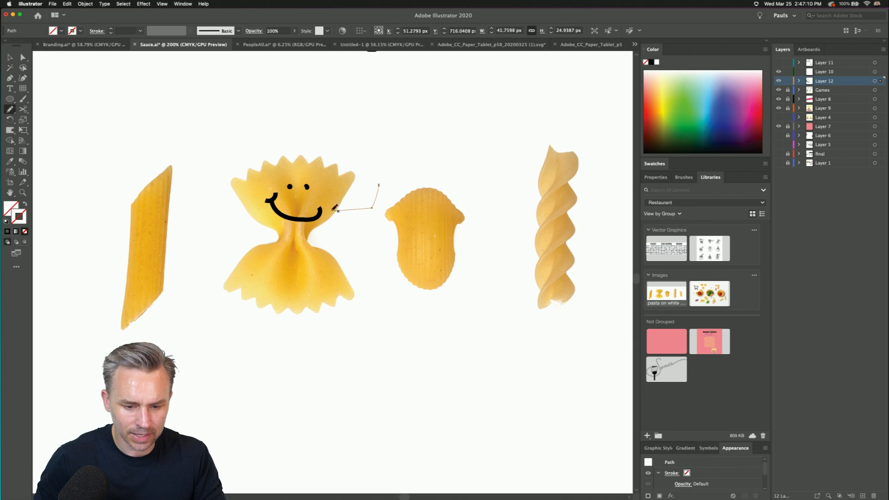
pyautogui.press('super+z')
pyautogui.doubleClick(18, 216)
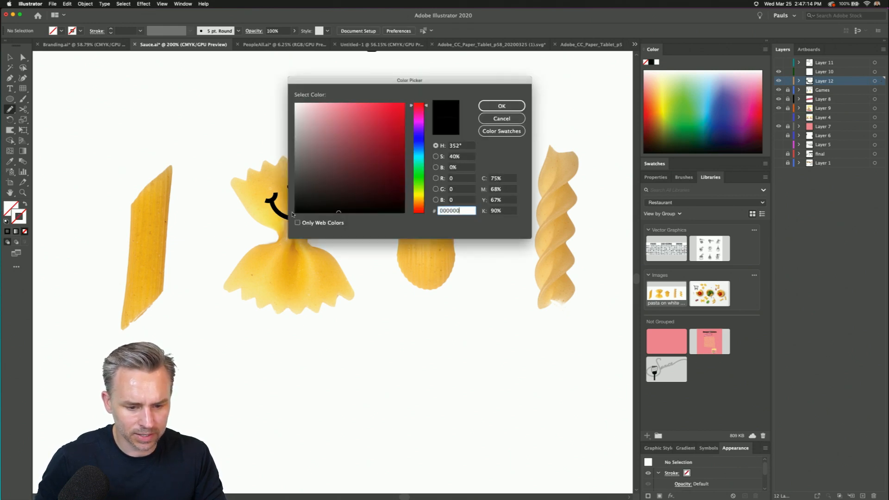
pyautogui.press('Return')
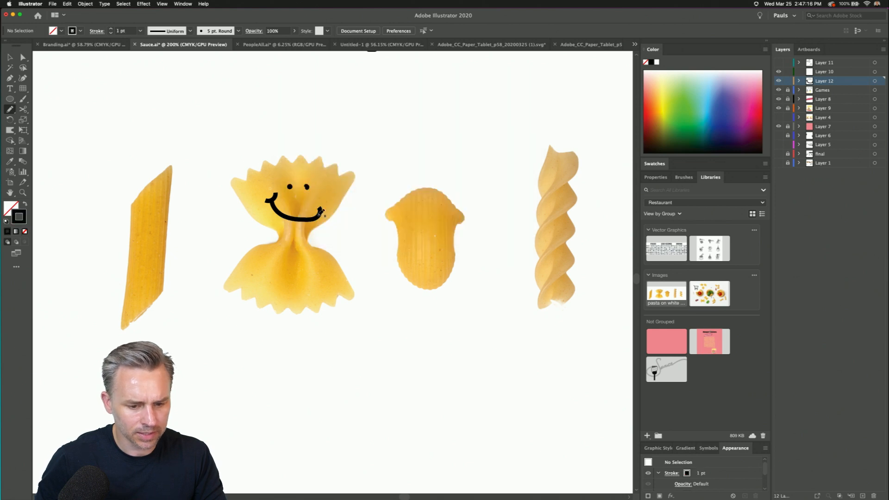
pyautogui.moveTo(331, 212); pyautogui.dragTo(384, 181)
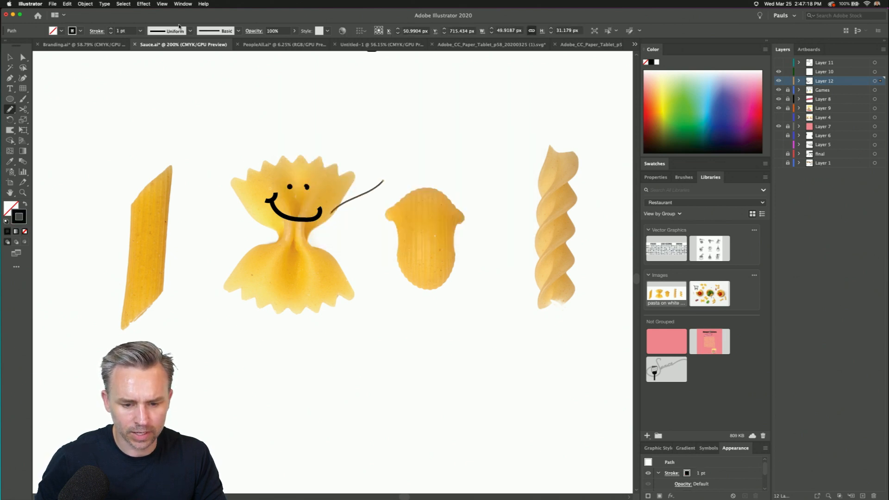
pyautogui.press('i')
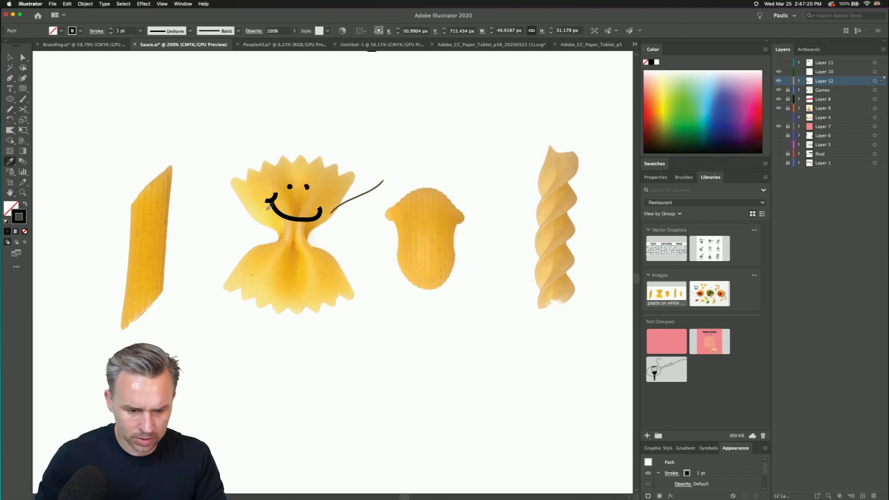
pyautogui.click(278, 208)
pyautogui.click(278, 208)
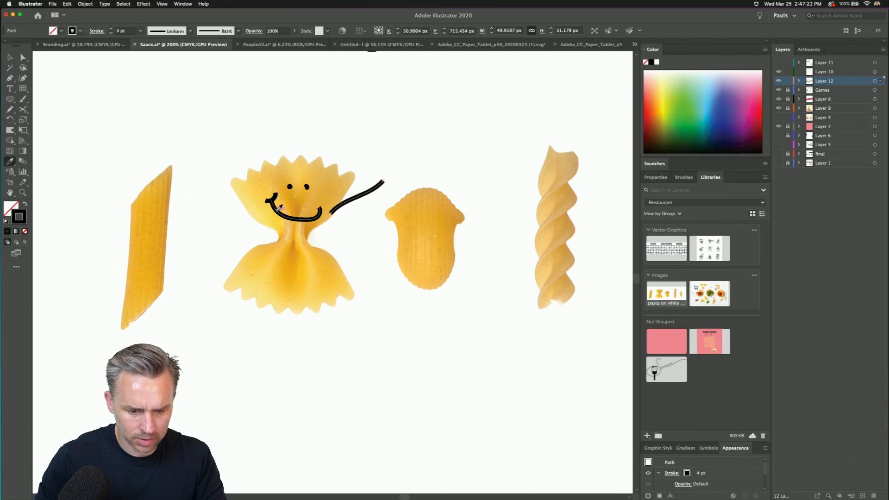
# - Draw two black legs with feet below the bow-tie pasta and a second raised arm about 51 px wide on its left edge
pyautogui.press('b')
pyautogui.press('n')
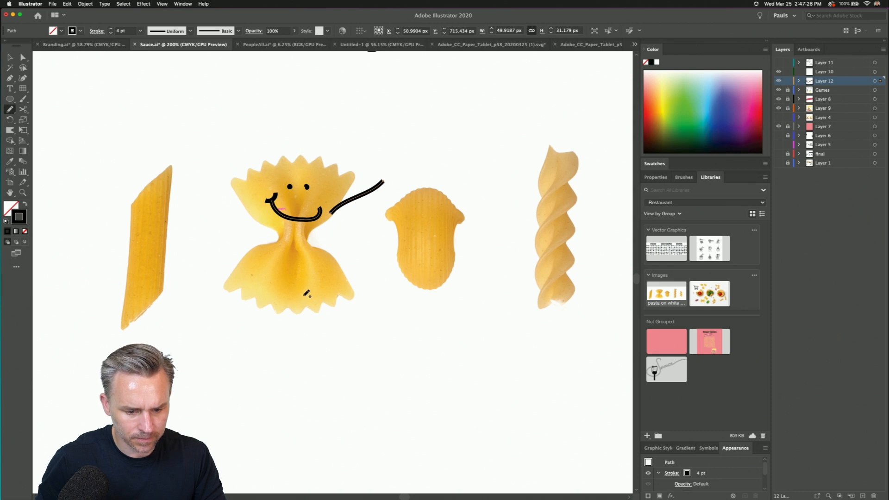
pyautogui.moveTo(323, 304)
pyautogui.mouseDown()
pyautogui.moveTo(316, 353)
pyautogui.moveTo(347, 365)
pyautogui.moveTo(317, 346)
pyautogui.moveTo(318, 315)
pyautogui.moveTo(271, 364)
pyautogui.moveTo(245, 369)
pyautogui.mouseUp()
pyautogui.moveTo(257, 216); pyautogui.dragTo(202, 189)
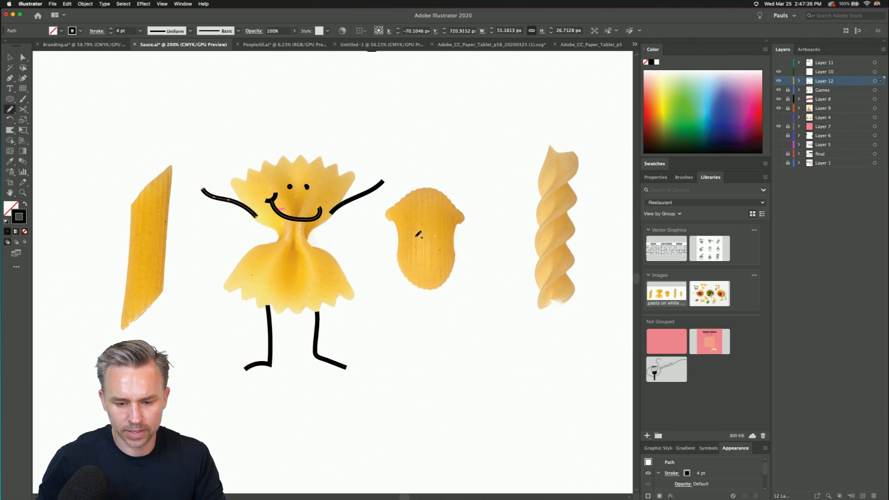
# - Draw two close-set eyes, a smile, two straight legs with feet and hands-on-hips arms on the ridged oval pasta
pyautogui.moveTo(419, 228); pyautogui.dragTo(432, 232)
pyautogui.moveTo(434, 268); pyautogui.dragTo(444, 254)
pyautogui.moveTo(434, 290)
pyautogui.mouseDown()
pyautogui.moveTo(433, 343)
pyautogui.moveTo(449, 347)
pyautogui.mouseUp()
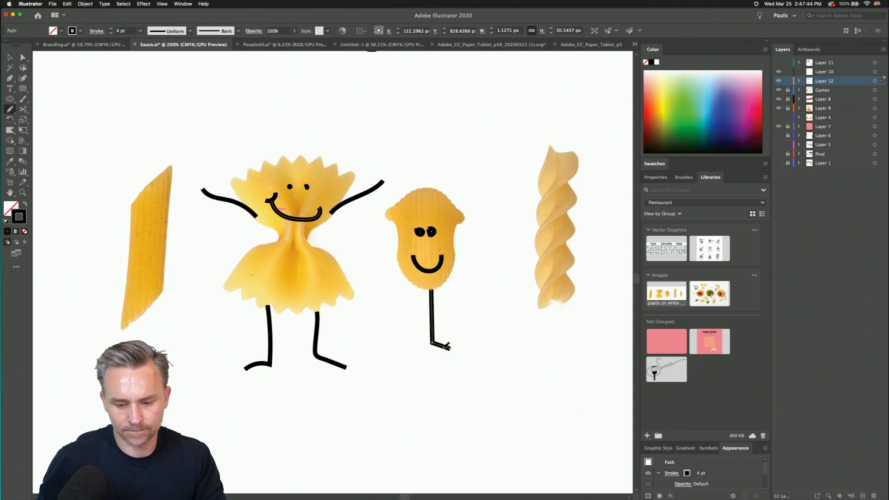
pyautogui.moveTo(422, 291)
pyautogui.mouseDown()
pyautogui.moveTo(421, 344)
pyautogui.moveTo(404, 352)
pyautogui.mouseUp()
pyautogui.moveTo(455, 240)
pyautogui.mouseDown()
pyautogui.moveTo(472, 248)
pyautogui.moveTo(456, 274)
pyautogui.moveTo(463, 279)
pyautogui.mouseUp()
pyautogui.moveTo(408, 233)
pyautogui.mouseDown()
pyautogui.moveTo(385, 245)
pyautogui.moveTo(402, 260)
pyautogui.moveTo(393, 274)
pyautogui.mouseUp()
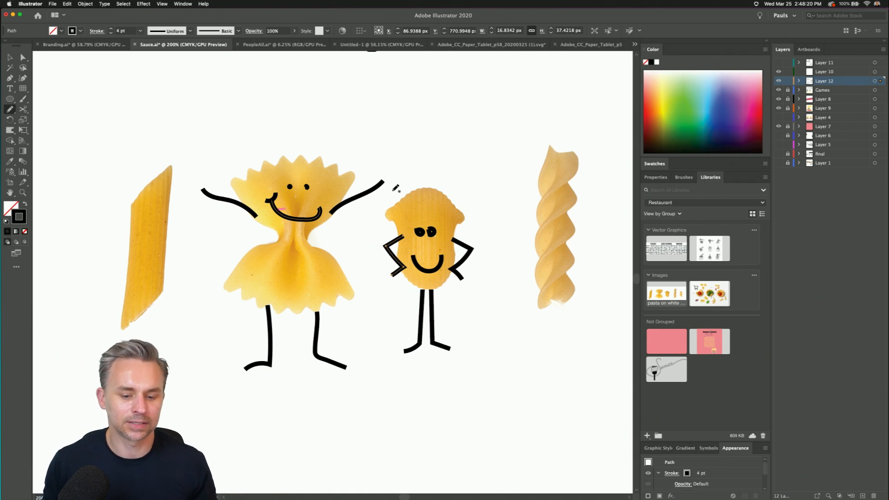
# - Draw two round eyes and a U-shaped smile about 22 px wide on the penne pasta
pyautogui.hscroll(-5, 250, 227)
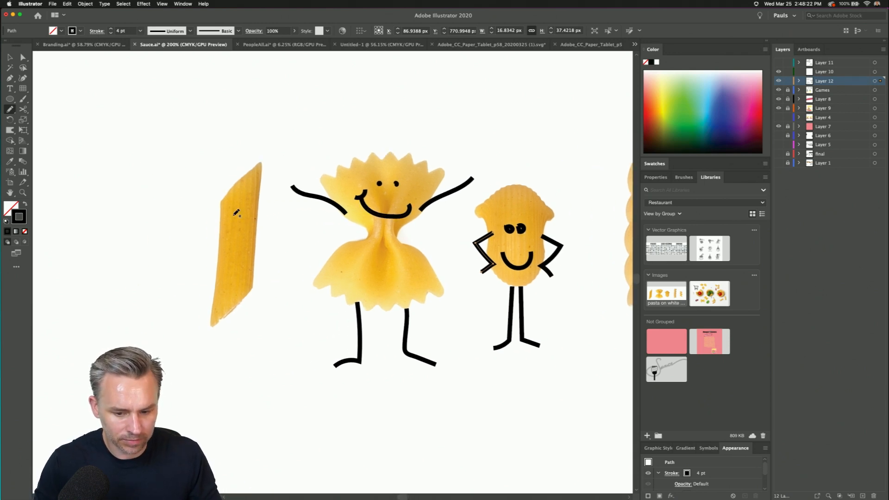
pyautogui.moveTo(253, 221); pyautogui.dragTo(248, 223)
pyautogui.press('super+z')
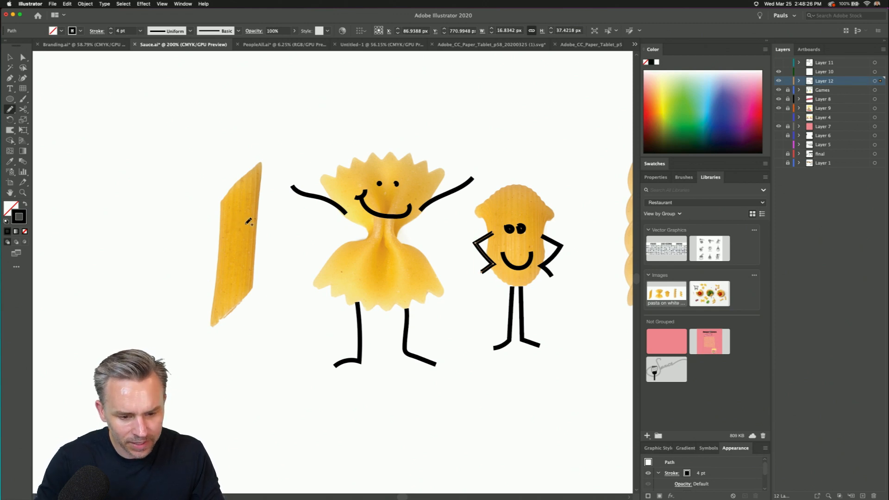
pyautogui.moveTo(250, 225)
pyautogui.mouseDown()
pyautogui.moveTo(227, 226)
pyautogui.moveTo(222, 253)
pyautogui.mouseUp()
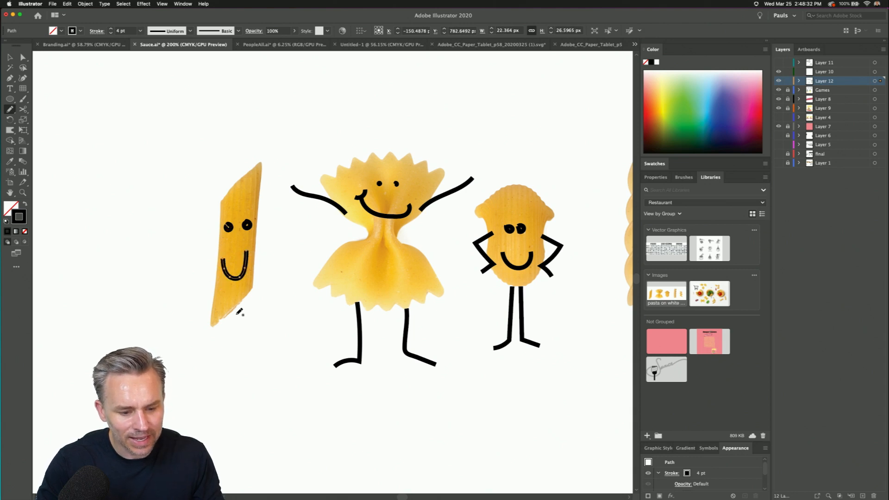
# - Draw two legs with feet and two raised arms ending in spread fingers on the penne pasta
pyautogui.moveTo(239, 304)
pyautogui.mouseDown()
pyautogui.moveTo(236, 376)
pyautogui.moveTo(258, 378)
pyautogui.mouseUp()
pyautogui.moveTo(230, 309)
pyautogui.mouseDown()
pyautogui.moveTo(230, 377)
pyautogui.moveTo(214, 385)
pyautogui.mouseUp()
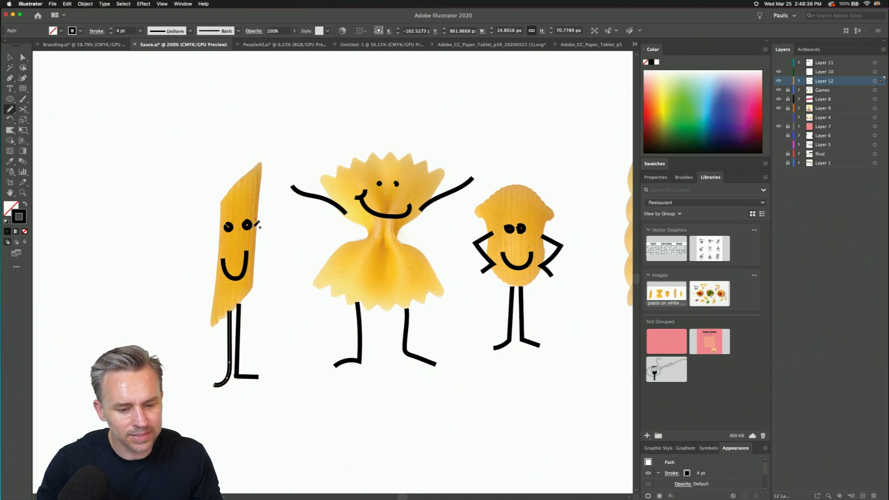
pyautogui.moveTo(255, 239); pyautogui.dragTo(283, 193)
pyautogui.moveTo(220, 248)
pyautogui.mouseDown()
pyautogui.moveTo(190, 200)
pyautogui.moveTo(200, 189)
pyautogui.moveTo(187, 200)
pyautogui.mouseUp()
pyautogui.moveTo(173, 199); pyautogui.dragTo(187, 200)
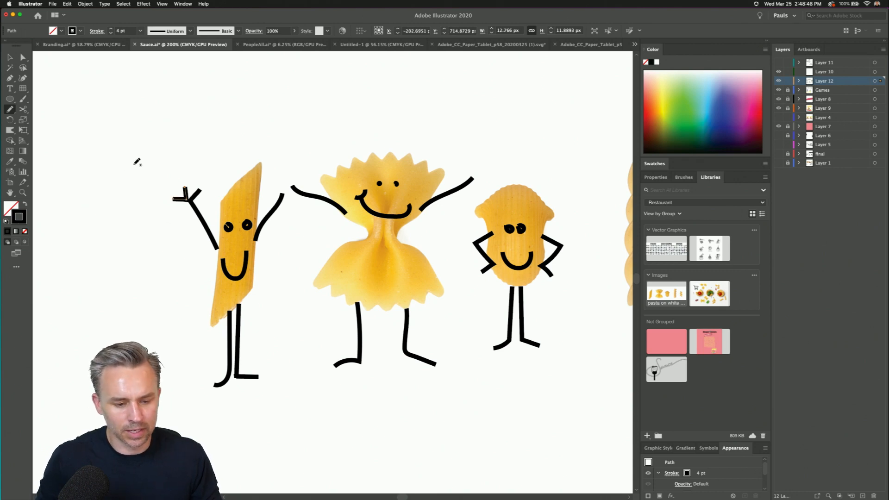
pyautogui.moveTo(275, 187); pyautogui.dragTo(281, 195)
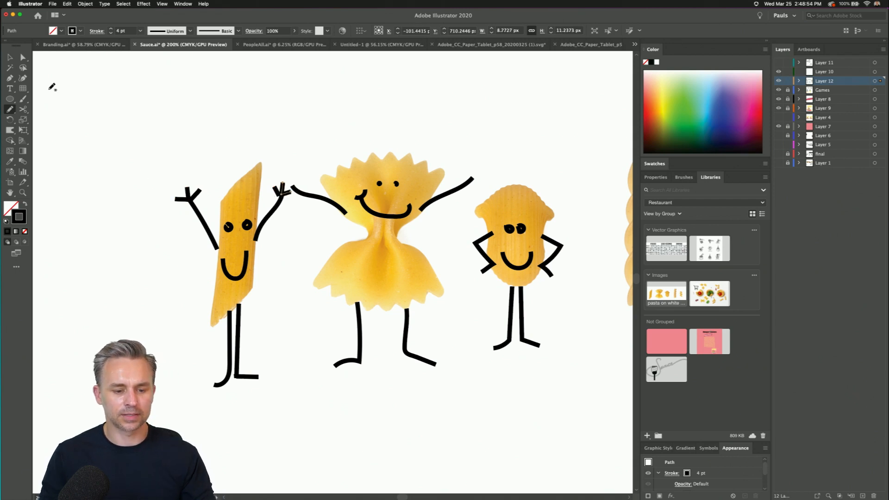
# - Draw two eyes and a smile about 16 px wide near the top of the long twisted pasta
pyautogui.click(11, 57)
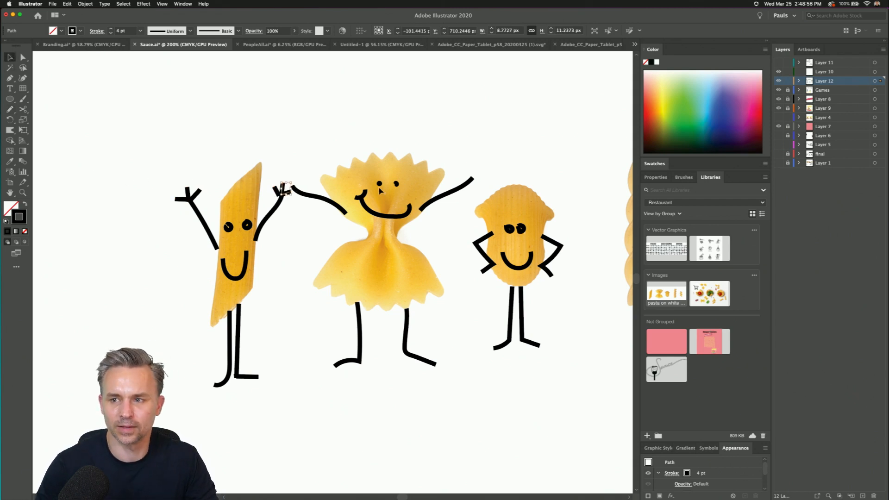
pyautogui.hscroll(10, 380, 190)
pyautogui.hscroll(-3, 299, 252)
pyautogui.press('n')
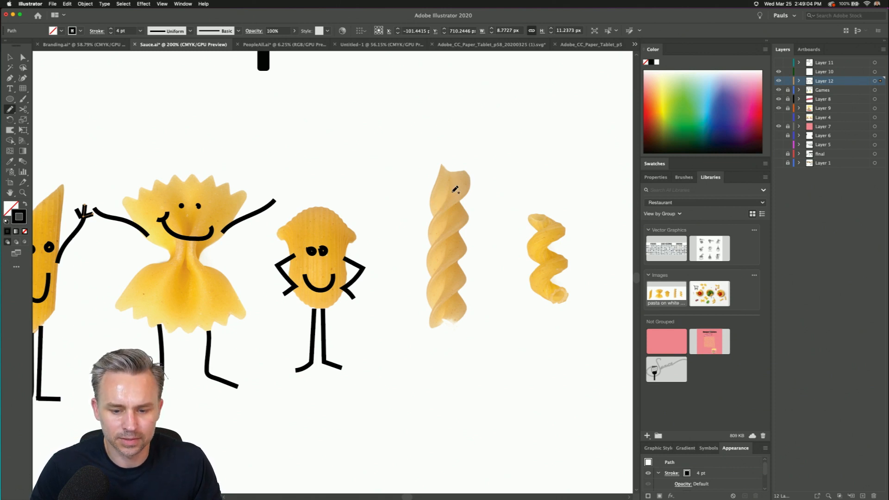
pyautogui.moveTo(457, 187)
pyautogui.mouseDown()
pyautogui.moveTo(439, 189)
pyautogui.moveTo(441, 212)
pyautogui.moveTo(459, 205)
pyautogui.mouseUp()
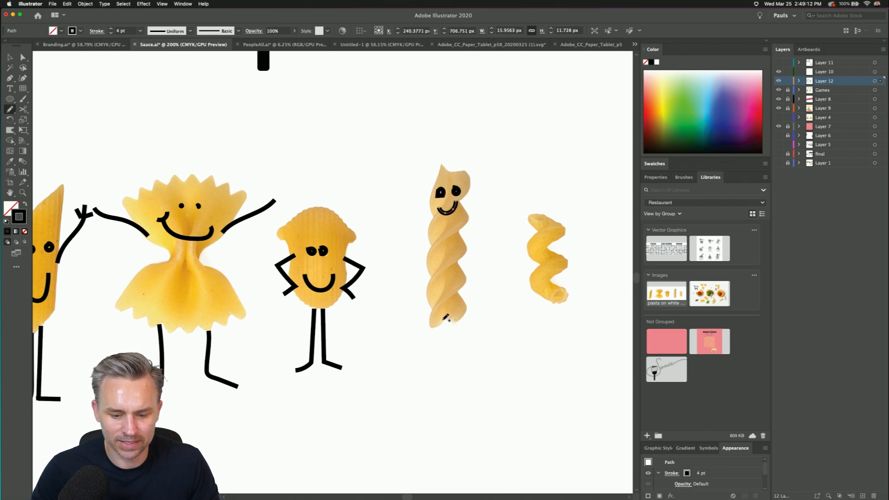
# - Draw two legs with outturned feet and a straight raised arm about 83 px tall on the long twisted pasta
pyautogui.moveTo(440, 324)
pyautogui.mouseDown()
pyautogui.moveTo(439, 372)
pyautogui.moveTo(417, 375)
pyautogui.mouseUp()
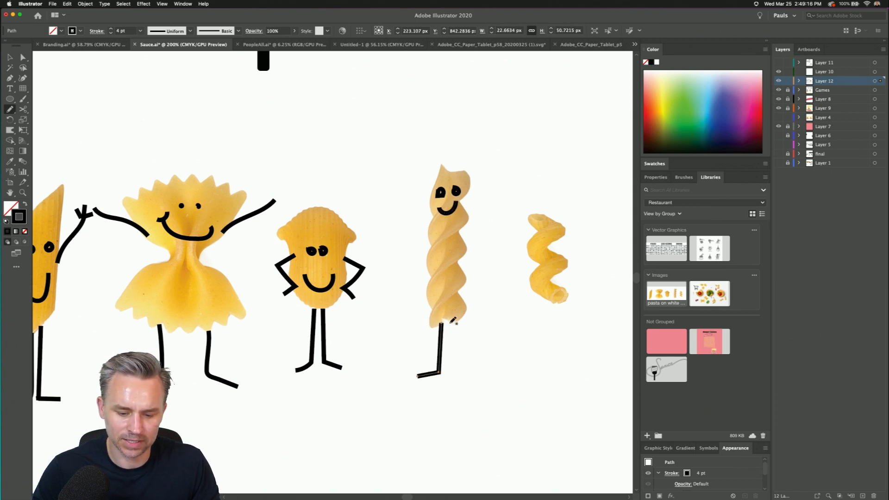
pyautogui.moveTo(448, 320)
pyautogui.mouseDown()
pyautogui.moveTo(451, 378)
pyautogui.moveTo(474, 384)
pyautogui.mouseUp()
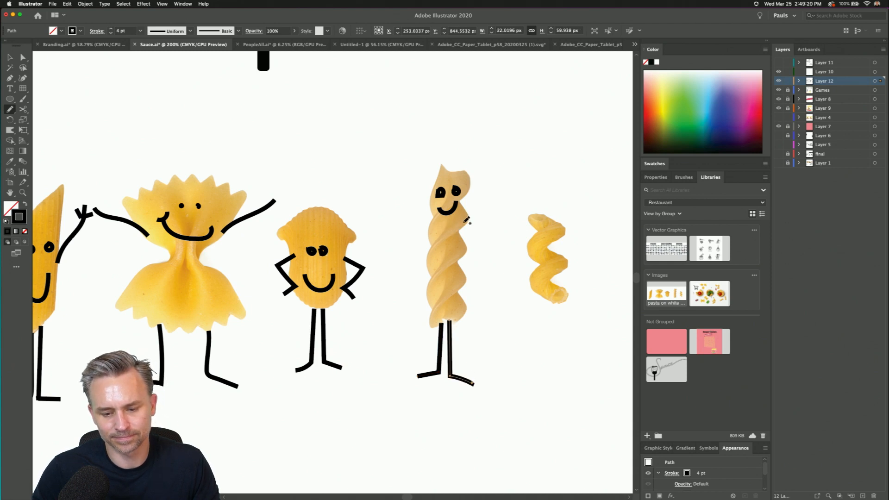
pyautogui.moveTo(462, 241); pyautogui.dragTo(502, 154)
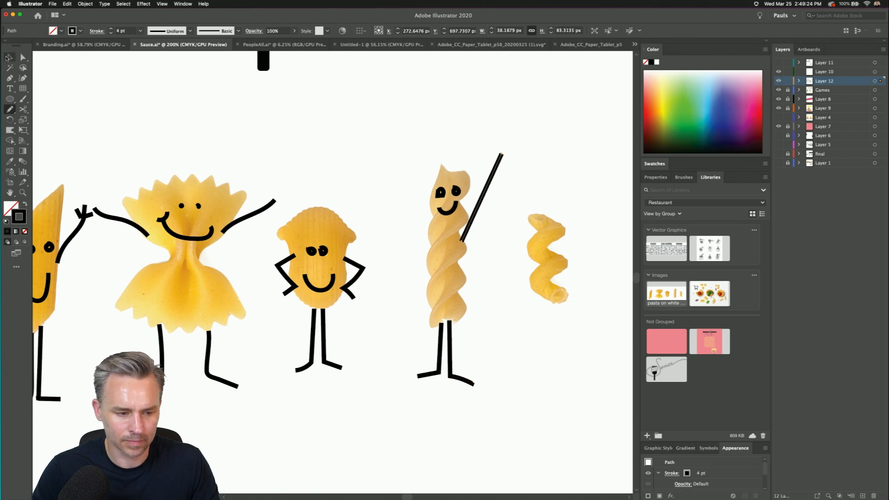
# - Turn off Edit selected paths in the Pencil tool options
pyautogui.doubleClick(9, 111)
pyautogui.moveTo(414, 95); pyautogui.dragTo(458, 145)
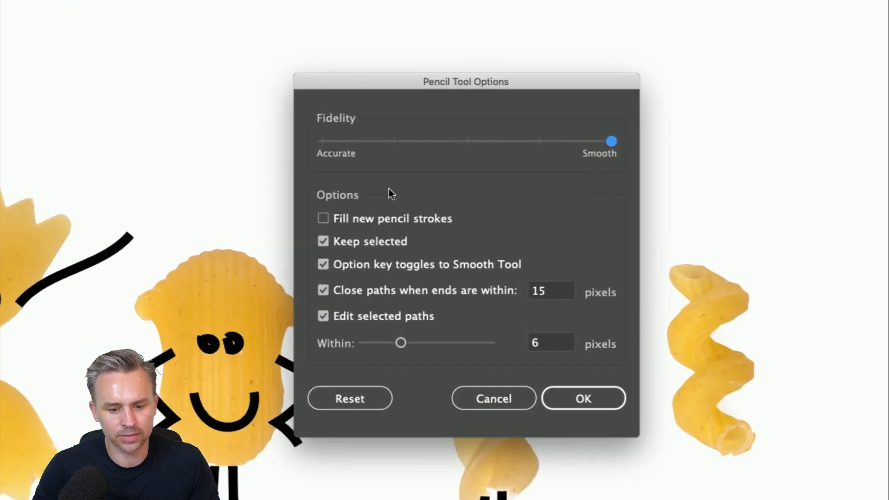
pyautogui.click(324, 317)
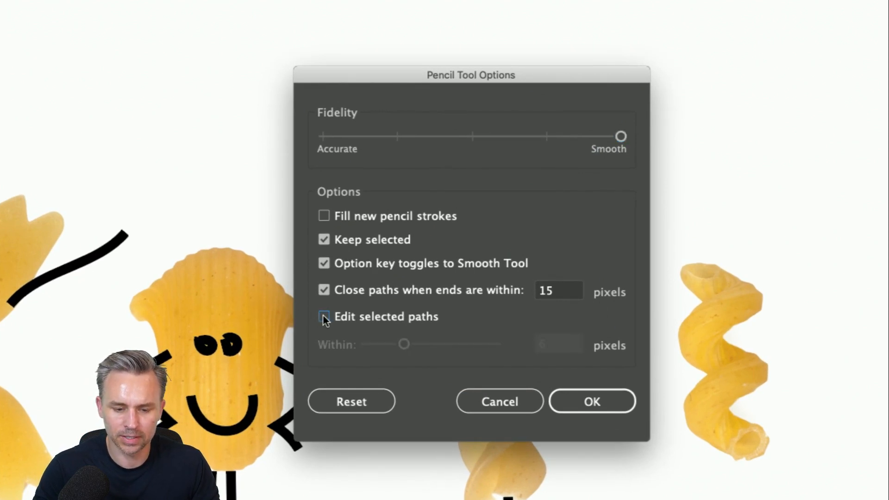
pyautogui.click(597, 401)
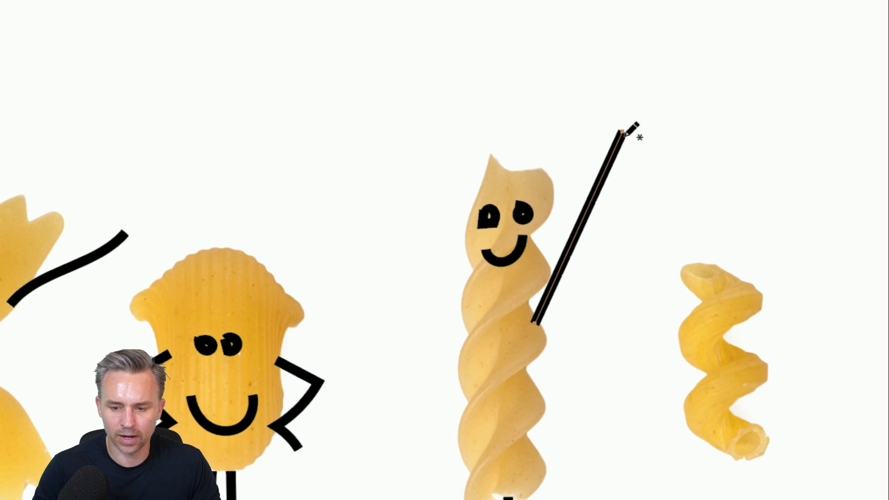
# - Add spread fingers to the long twisted pasta's raised arm and draw its other arm bent with the hand on the hip
pyautogui.moveTo(623, 132); pyautogui.dragTo(618, 95)
pyautogui.moveTo(622, 132)
pyautogui.mouseDown()
pyautogui.moveTo(646, 104)
pyautogui.moveTo(642, 131)
pyautogui.moveTo(669, 131)
pyautogui.mouseUp()
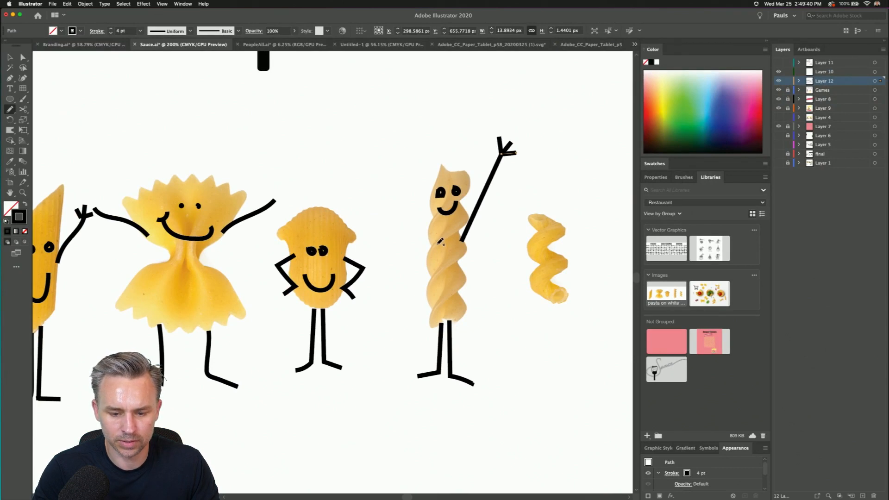
pyautogui.moveTo(440, 242)
pyautogui.mouseDown()
pyautogui.moveTo(409, 263)
pyautogui.moveTo(435, 283)
pyautogui.moveTo(419, 295)
pyautogui.mouseUp()
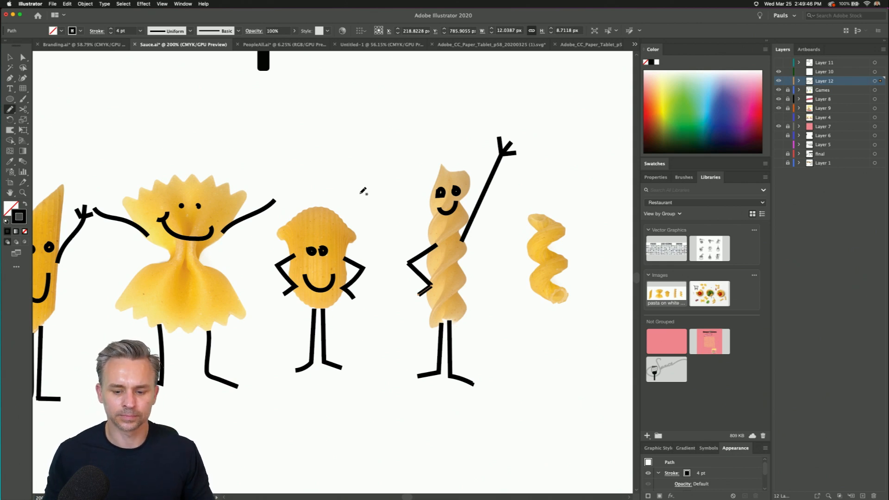
# - Draw two bent, jumping legs with feet at the bottom of the small corkscrew pasta
pyautogui.moveTo(563, 289)
pyautogui.mouseDown()
pyautogui.moveTo(579, 283)
pyautogui.moveTo(584, 301)
pyautogui.moveTo(566, 316)
pyautogui.moveTo(596, 336)
pyautogui.mouseUp()
pyautogui.press('super+z')
pyautogui.moveTo(564, 287)
pyautogui.mouseDown()
pyautogui.moveTo(595, 289)
pyautogui.moveTo(598, 298)
pyautogui.moveTo(574, 316)
pyautogui.moveTo(579, 324)
pyautogui.mouseUp()
pyautogui.moveTo(546, 292)
pyautogui.mouseDown()
pyautogui.moveTo(548, 333)
pyautogui.moveTo(507, 305)
pyautogui.mouseUp()
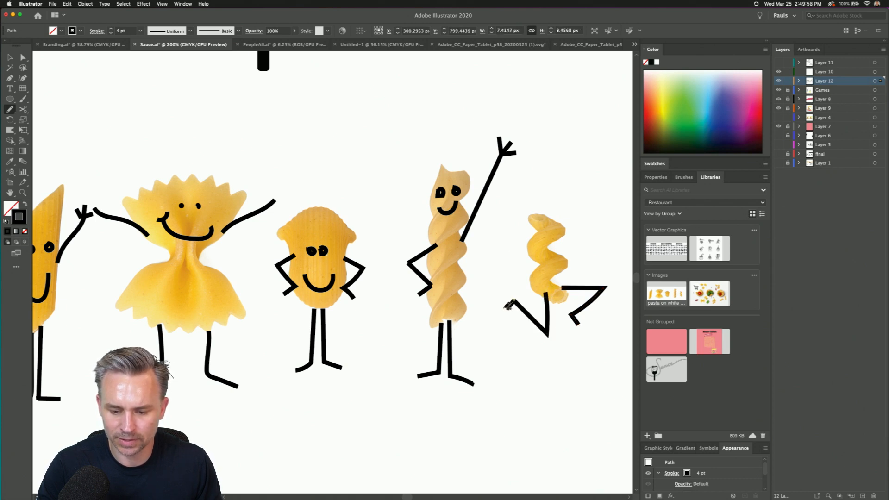
# - Draw two raised arms with spread fingers and a face with eyes and a smile on the small corkscrew pasta
pyautogui.moveTo(567, 227); pyautogui.dragTo(589, 192)
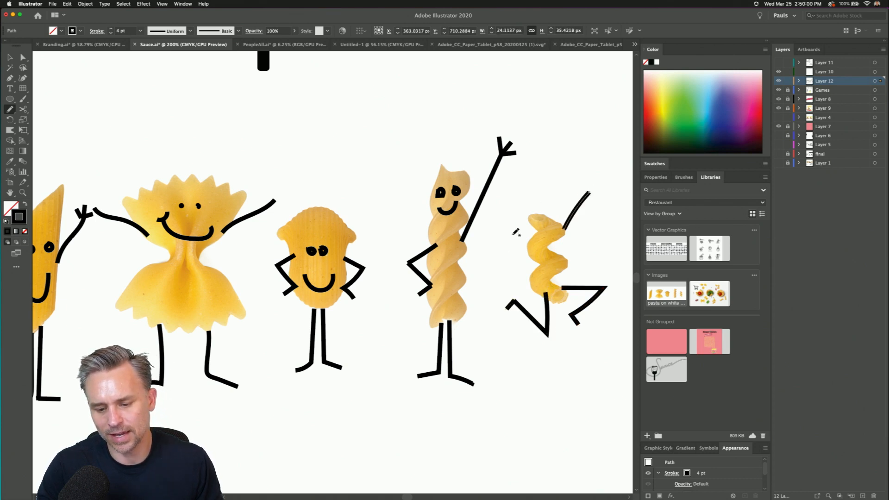
pyautogui.moveTo(536, 237)
pyautogui.mouseDown()
pyautogui.moveTo(511, 205)
pyautogui.moveTo(555, 223)
pyautogui.moveTo(539, 240)
pyautogui.moveTo(563, 230)
pyautogui.mouseUp()
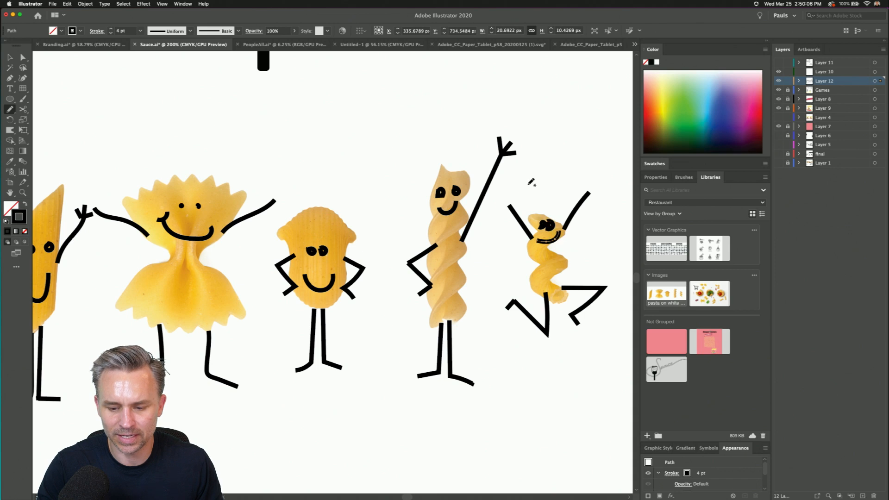
pyautogui.moveTo(589, 191)
pyautogui.mouseDown()
pyautogui.moveTo(586, 178)
pyautogui.moveTo(589, 193)
pyautogui.moveTo(607, 190)
pyautogui.mouseUp()
pyautogui.moveTo(512, 204)
pyautogui.mouseDown()
pyautogui.moveTo(515, 191)
pyautogui.moveTo(510, 206)
pyautogui.moveTo(492, 213)
pyautogui.mouseUp()
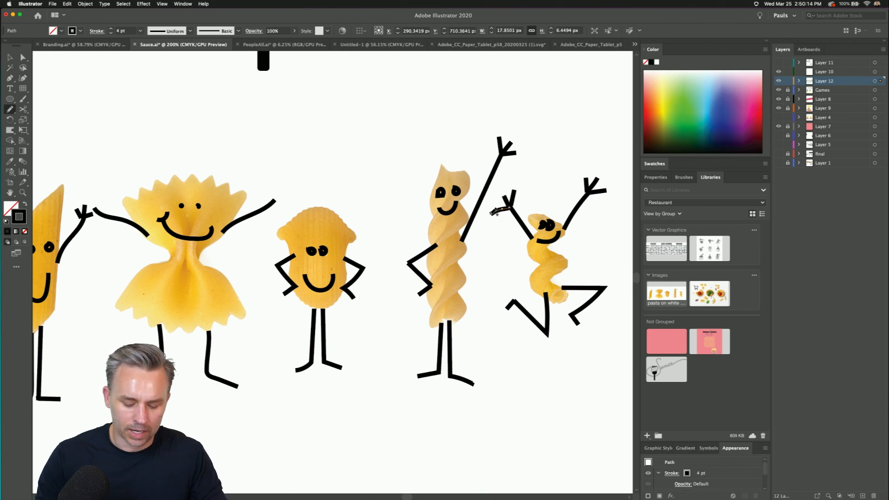
pyautogui.press('super+minus')
pyautogui.moveTo(134, 325); pyautogui.dragTo(293, 271)
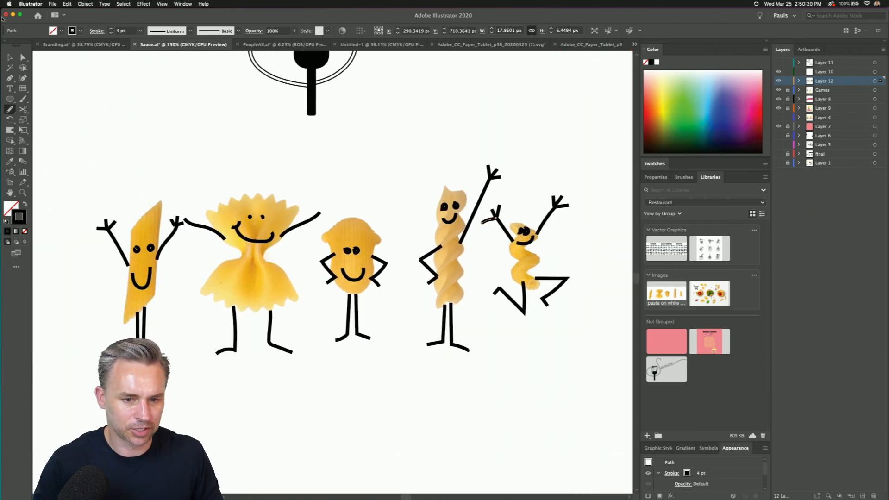
pyautogui.click(9, 57)
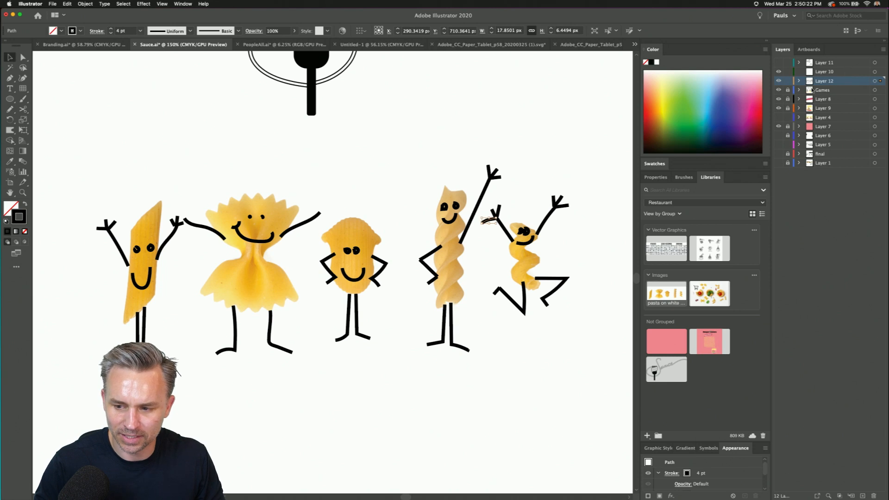
pyautogui.moveTo(72, 192); pyautogui.dragTo(602, 400)
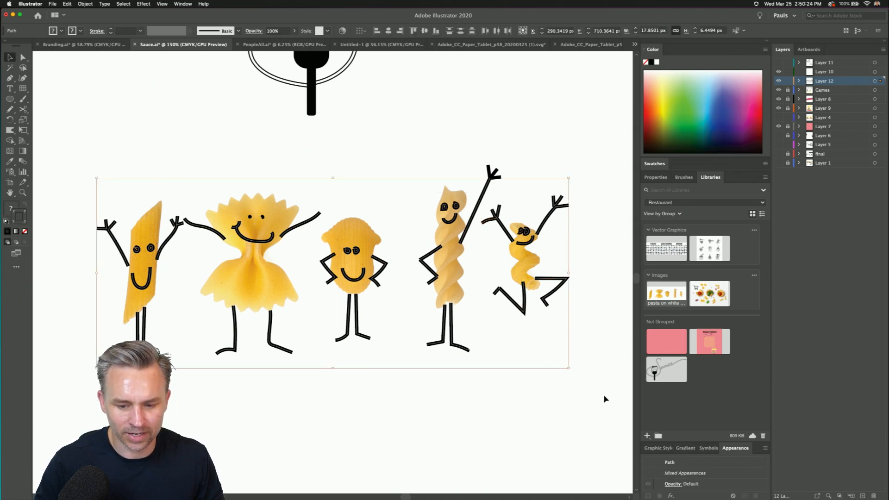
pyautogui.click(200, 172)
# - Draw spread fingers at the ends of both of the bow-tie pasta's arms with the Pencil tool
pyautogui.press('n')
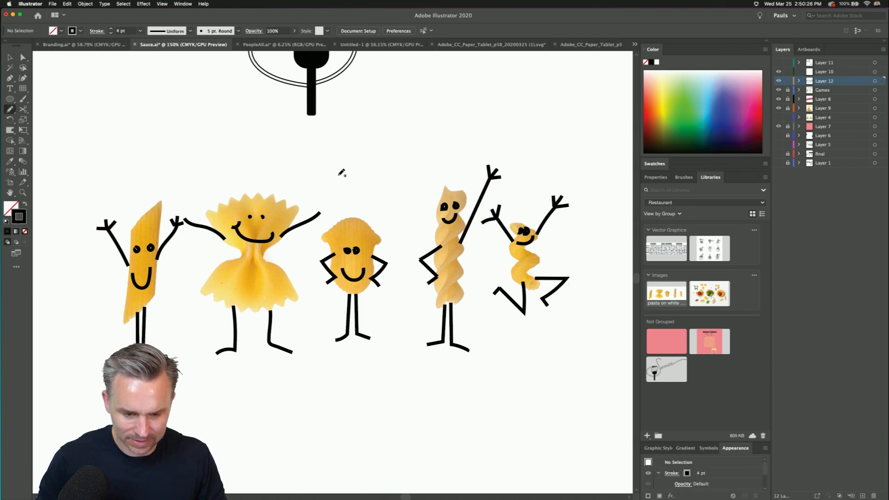
pyautogui.moveTo(318, 202); pyautogui.dragTo(319, 214)
pyautogui.moveTo(188, 204); pyautogui.dragTo(184, 218)
# - Select all the hand-drawn lines of the five pasta characters and give their strokes round caps and corners
pyautogui.click(10, 57)
pyautogui.moveTo(72, 157); pyautogui.dragTo(610, 402)
pyautogui.click(656, 177)
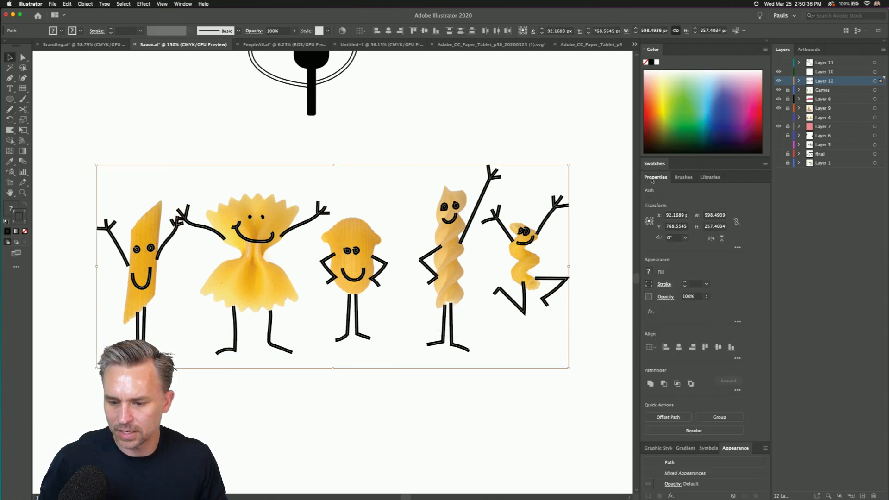
pyautogui.click(664, 285)
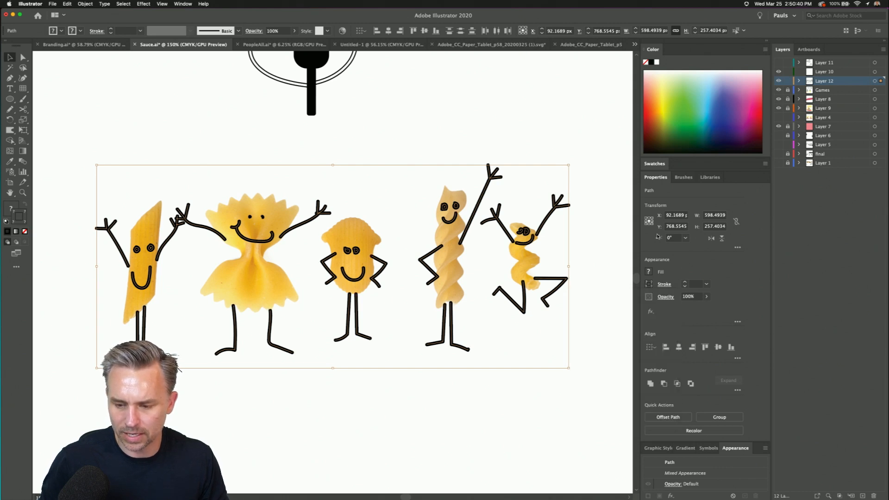
# - Apply the rough black "hand drawn brush vector pack 01" art brush to the selected character lines
pyautogui.click(679, 179)
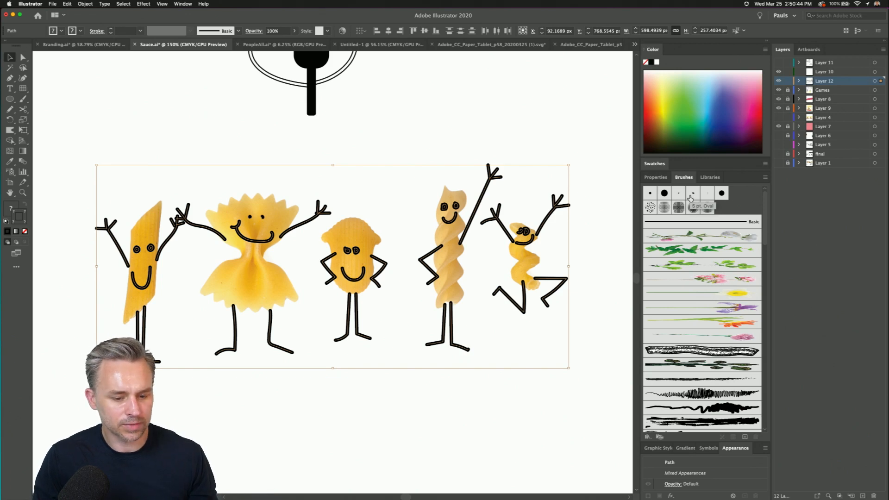
pyautogui.scroll(-3, 678, 392)
pyautogui.scroll(-5, 678, 392)
pyautogui.click(697, 239)
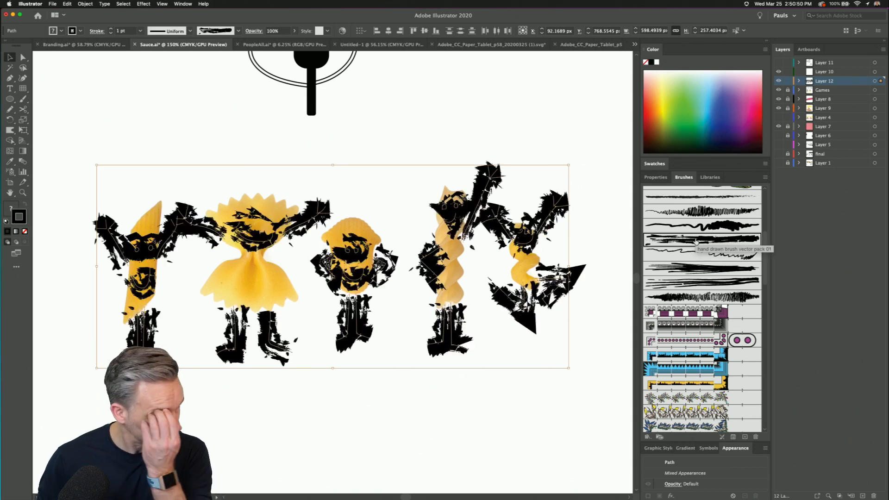
# - Lower the stroke weight of the brushed character lines to 0.5 pt and on to 0 pt
pyautogui.click(112, 33)
pyautogui.click(111, 33)
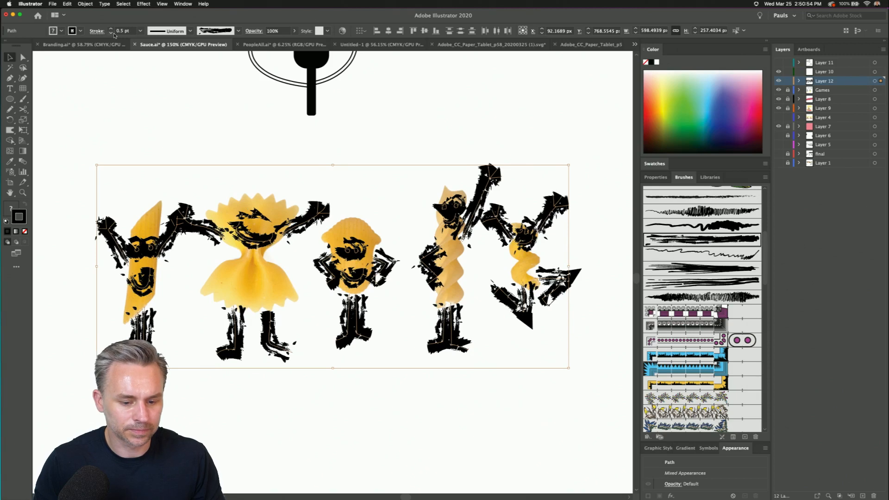
pyautogui.click(110, 33)
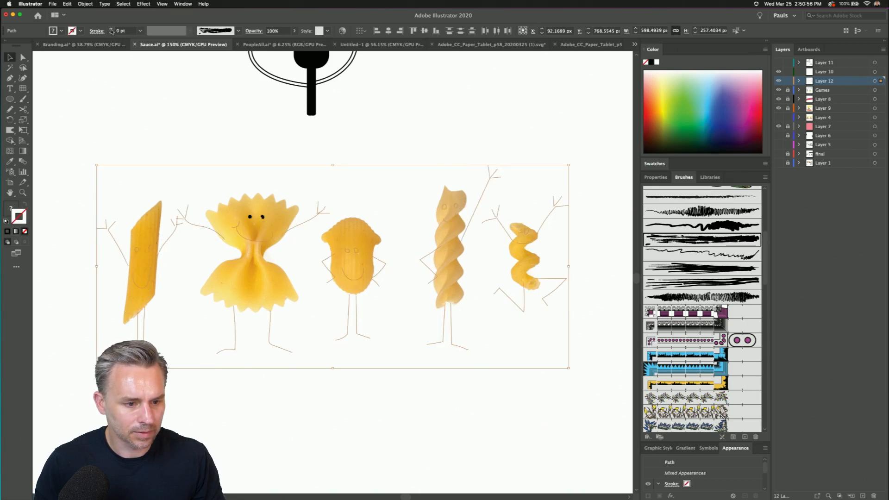
# - Raise the stroke weight of the brushed character lines to 0.25 pt and deselect them
pyautogui.click(110, 28)
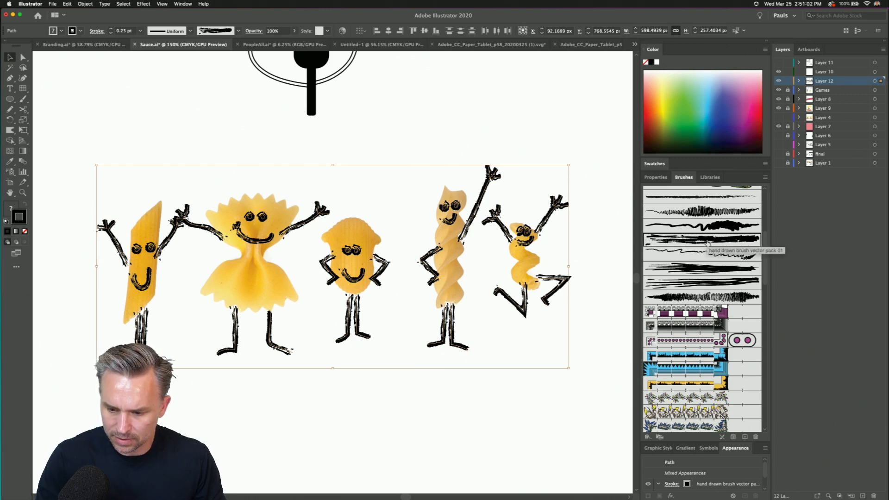
pyautogui.click(438, 149)
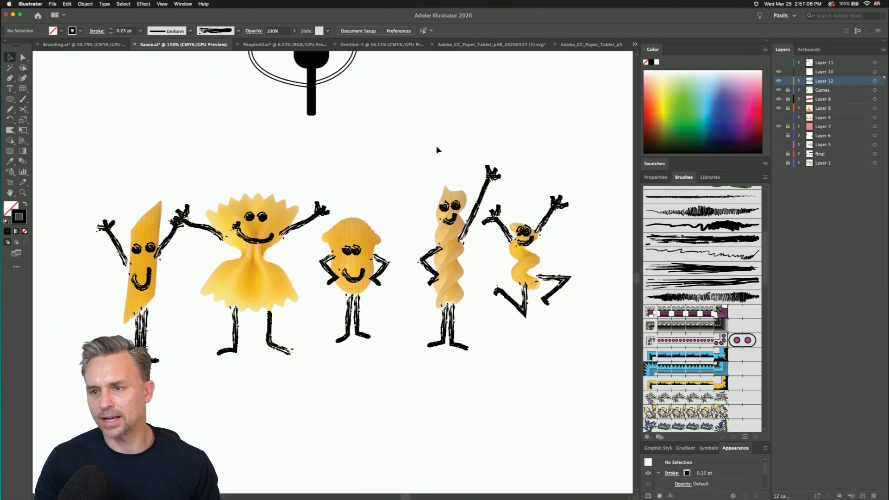
# - Undo the weight and brush changes on the character lines back to their plain round-capped strokes
pyautogui.press('super+z')
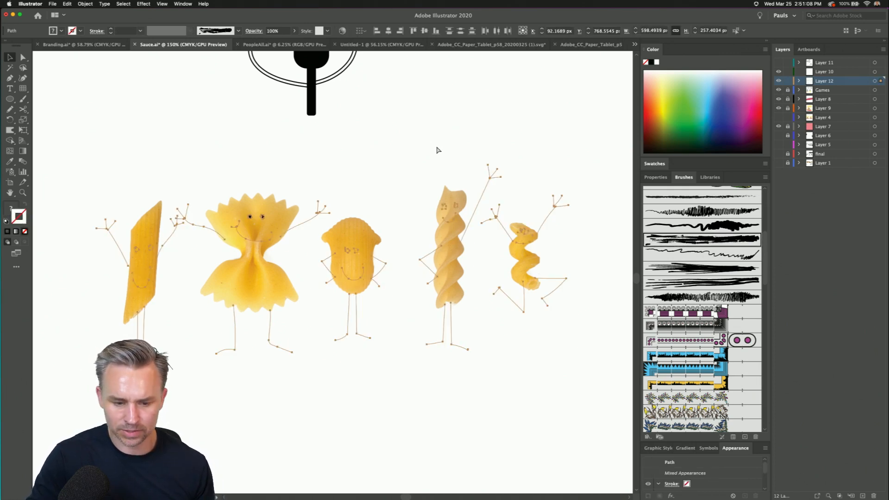
pyautogui.press('super+shift+z')
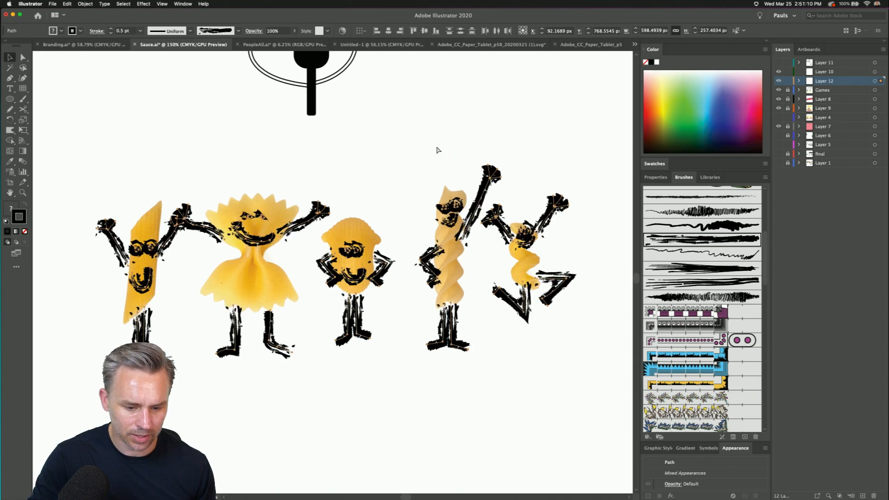
pyautogui.press('super+shift+z')
pyautogui.press('super+z')
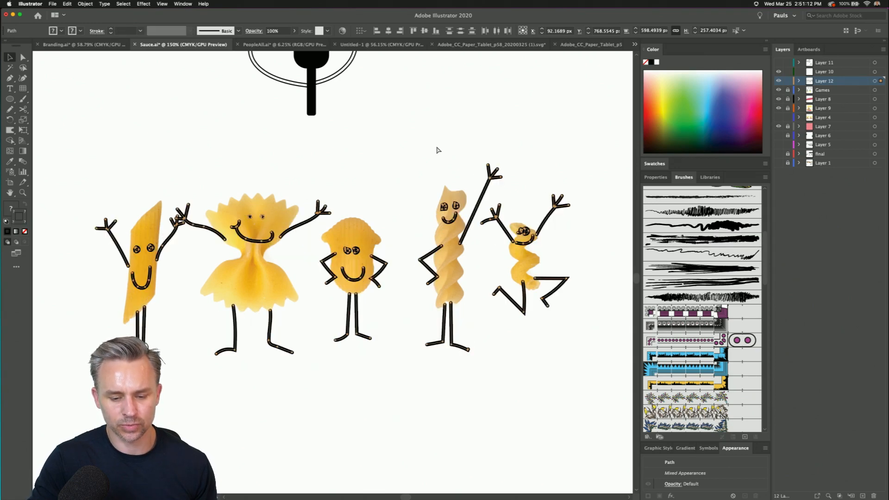
pyautogui.click(214, 153)
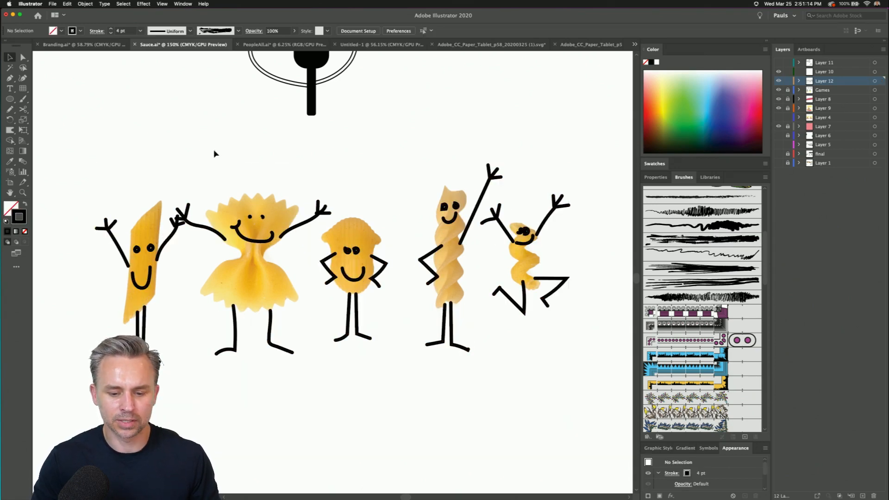
# - Unlock the Games layer and move the Sauce fork logo down closer to the pasta characters
pyautogui.press('super+minus')
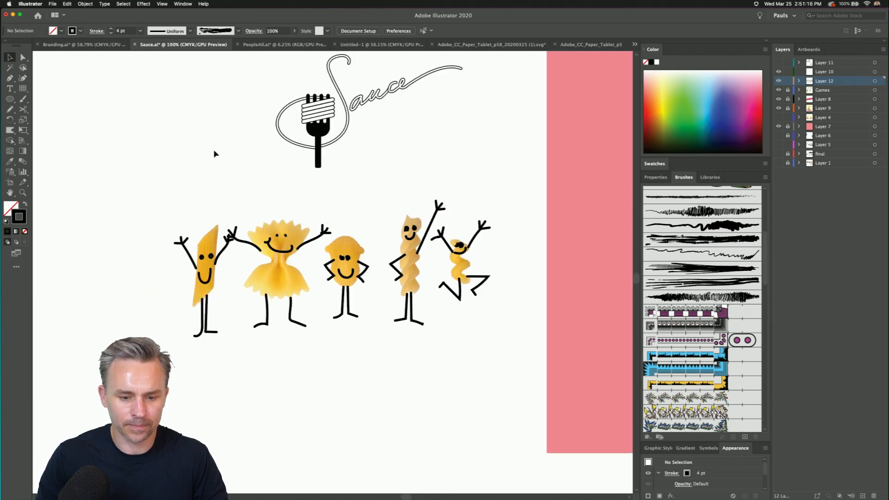
pyautogui.moveTo(229, 99); pyautogui.dragTo(496, 245)
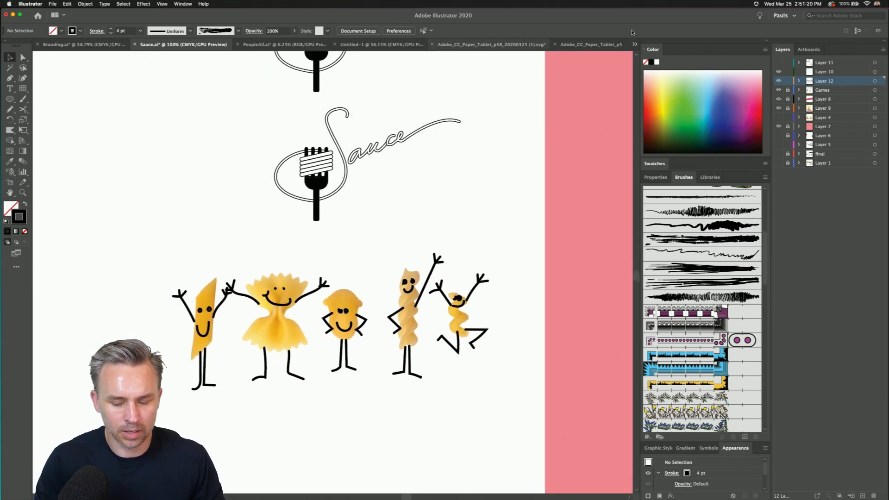
pyautogui.click(788, 90)
pyautogui.moveTo(239, 129); pyautogui.dragTo(417, 208)
pyautogui.moveTo(308, 163); pyautogui.dragTo(299, 198)
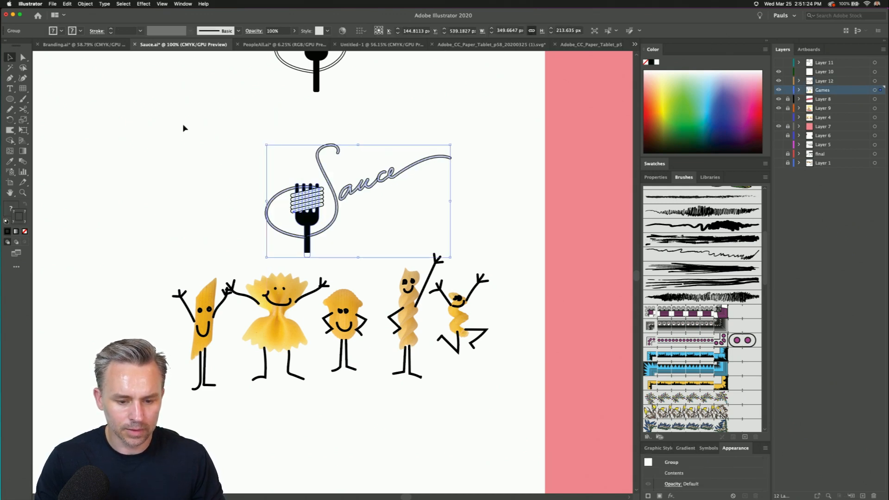
# - Enable Scale Strokes & Effects in the general preferences
pyautogui.click(30, 4)
pyautogui.moveTo(46, 23)
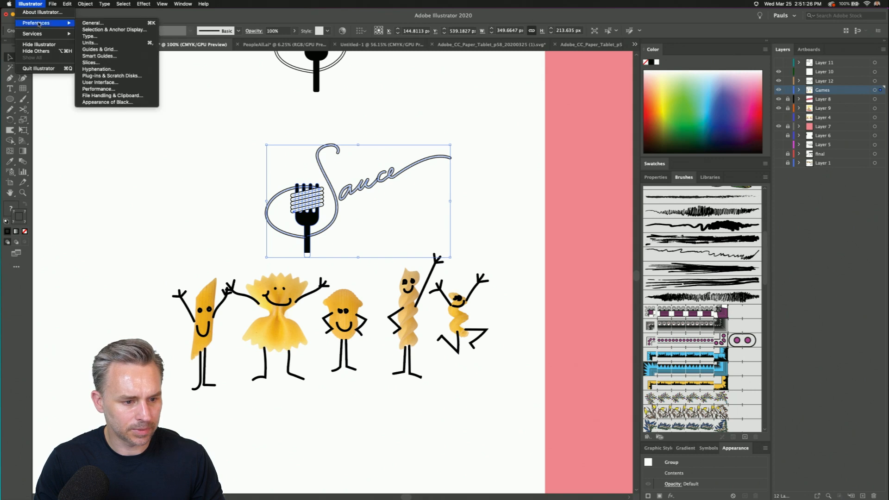
pyautogui.click(108, 24)
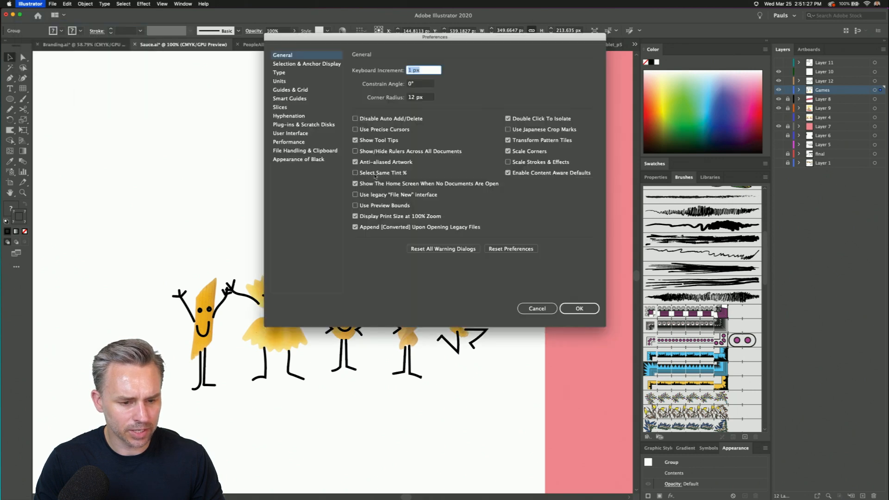
pyautogui.click(509, 162)
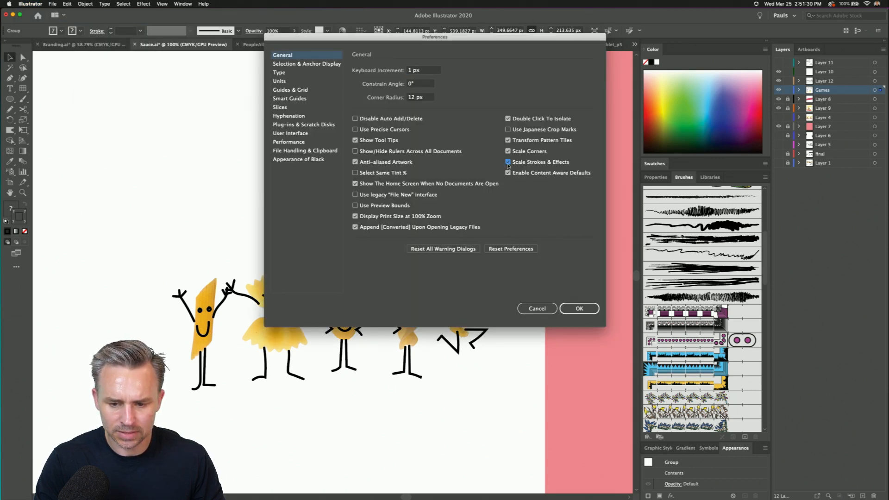
pyautogui.click(577, 310)
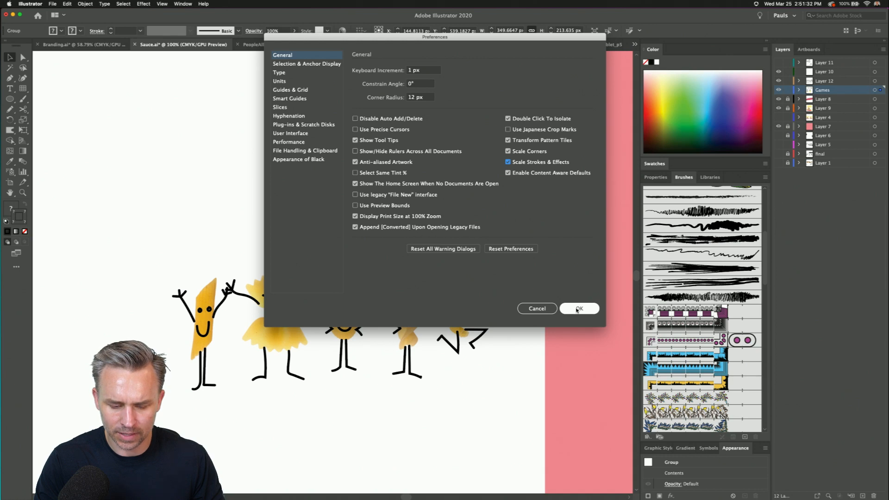
pyautogui.click(578, 309)
# - Enlarge the Sauce logo proportionally to about 651 px wide and shift it down over the characters
pyautogui.moveTo(266, 145); pyautogui.dragTo(157, 111)
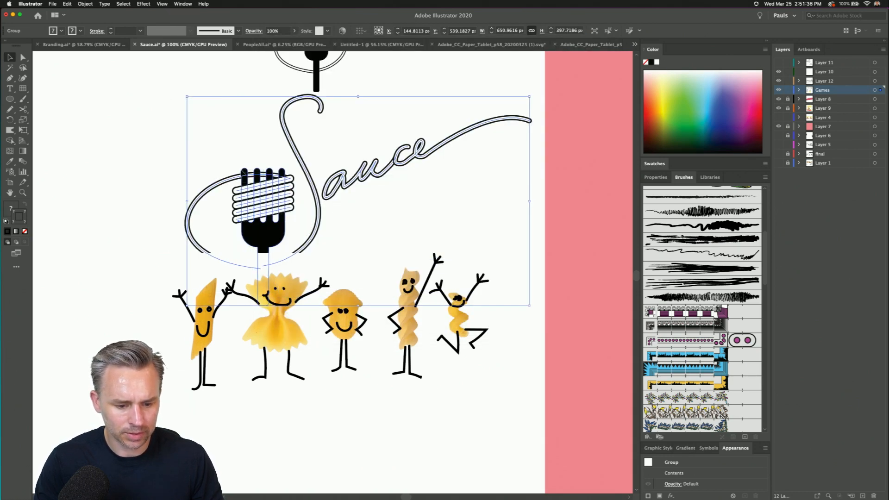
pyautogui.moveTo(264, 198); pyautogui.dragTo(240, 222)
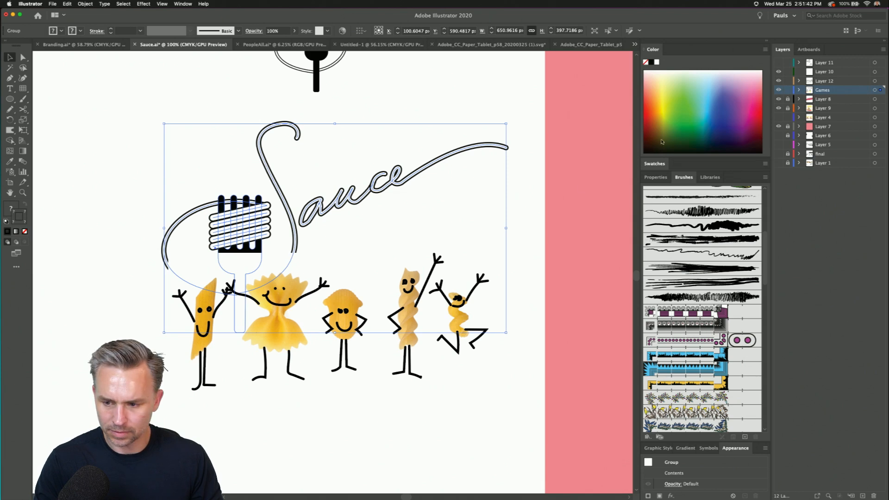
# - Transfer the enlarged Sauce logo from the Games layer to Layer 10, keeping its position
pyautogui.press('Delete')
pyautogui.click(830, 74)
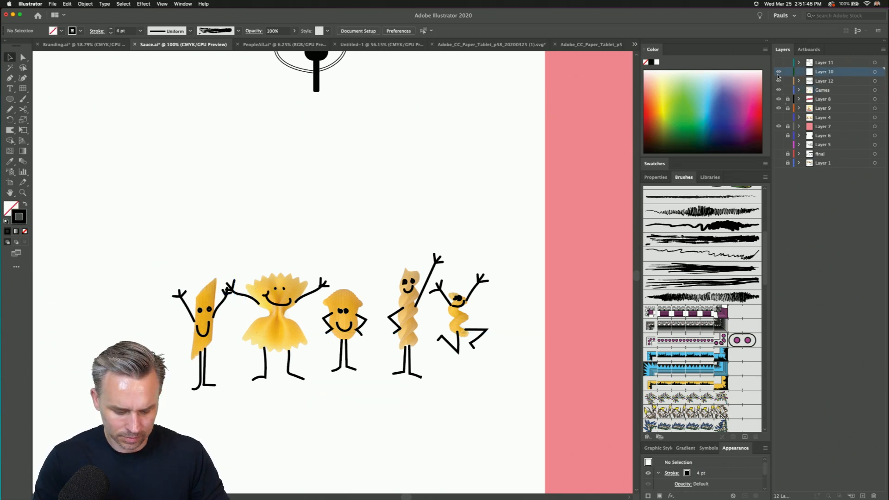
pyautogui.press('super+z')
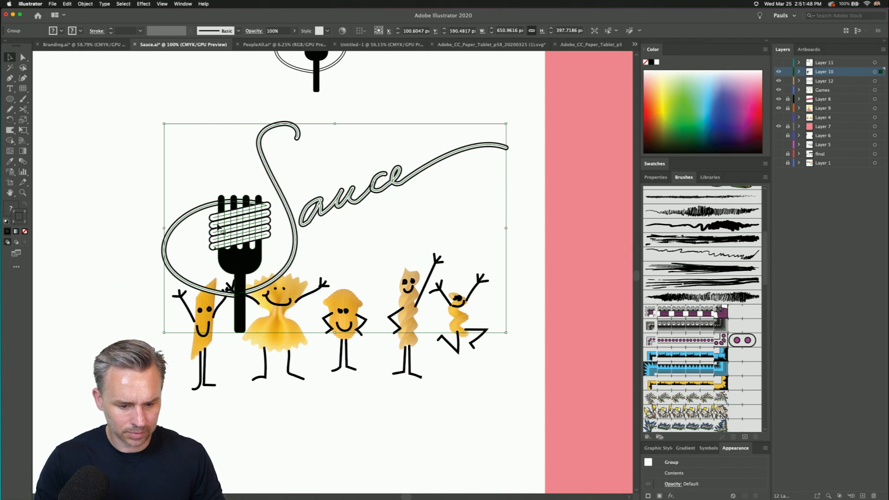
# - Reposition the Sauce logo so the fork handle overlaps the bow-tie pasta, and deselect it
pyautogui.moveTo(233, 230); pyautogui.dragTo(229, 210)
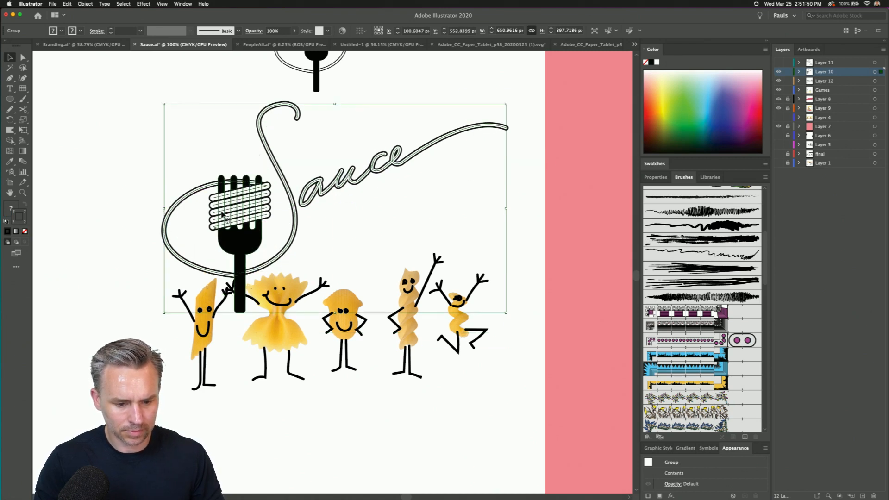
pyautogui.click(130, 171)
pyautogui.moveTo(133, 145); pyautogui.dragTo(436, 224)
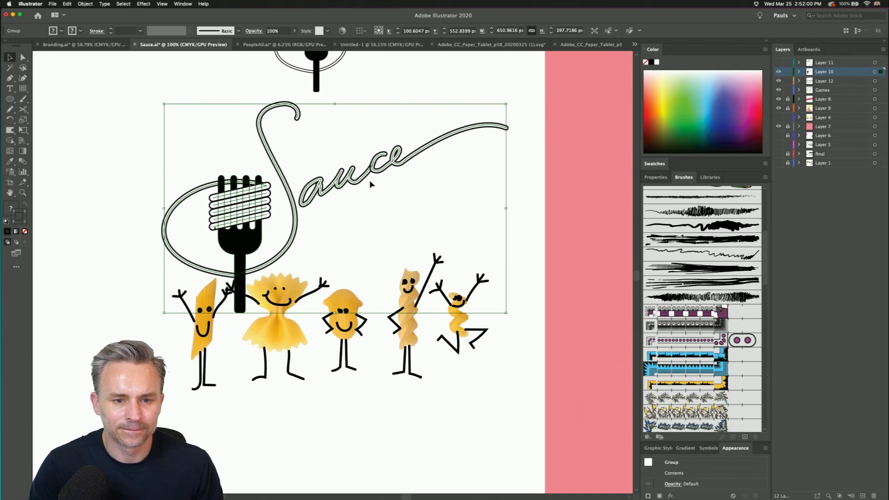
pyautogui.moveTo(234, 202); pyautogui.dragTo(240, 223)
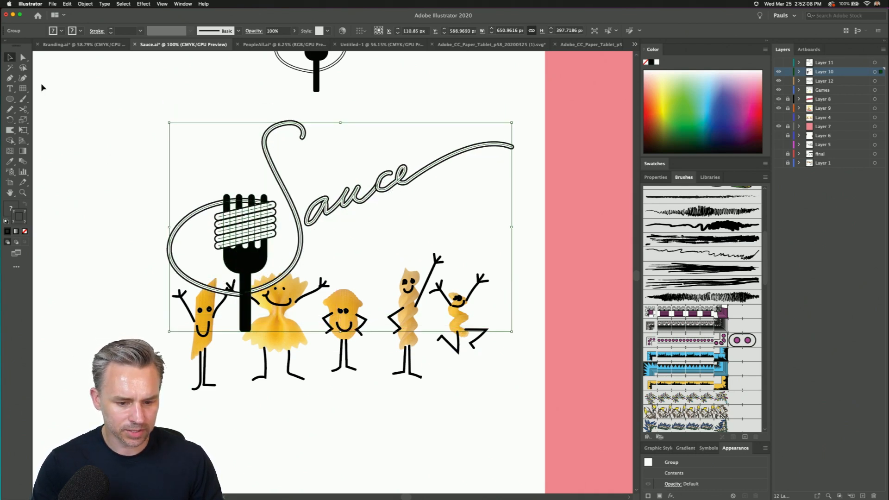
pyautogui.click(95, 134)
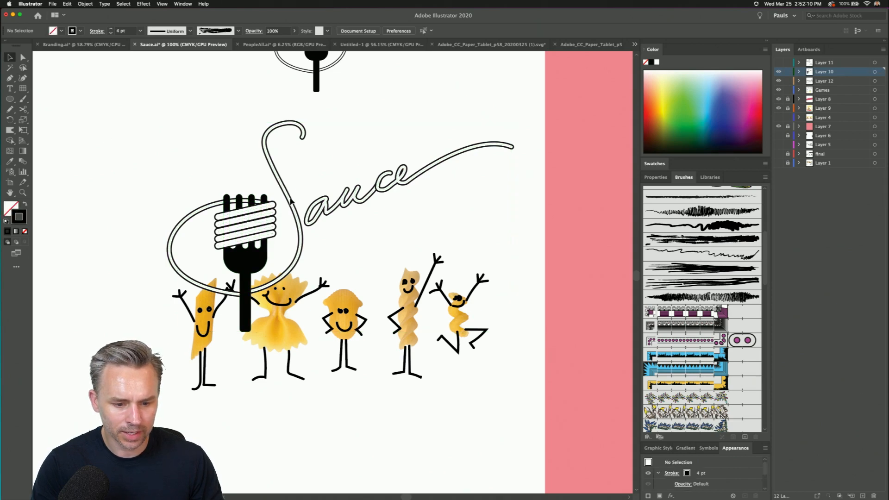
# - Select the white inner path of the "ce" and its long tail in the Sauce lettering and give its stroke a linear gradient
pyautogui.press('super+equal')
pyautogui.press('super+equal')
pyautogui.moveTo(349, 165); pyautogui.dragTo(333, 314)
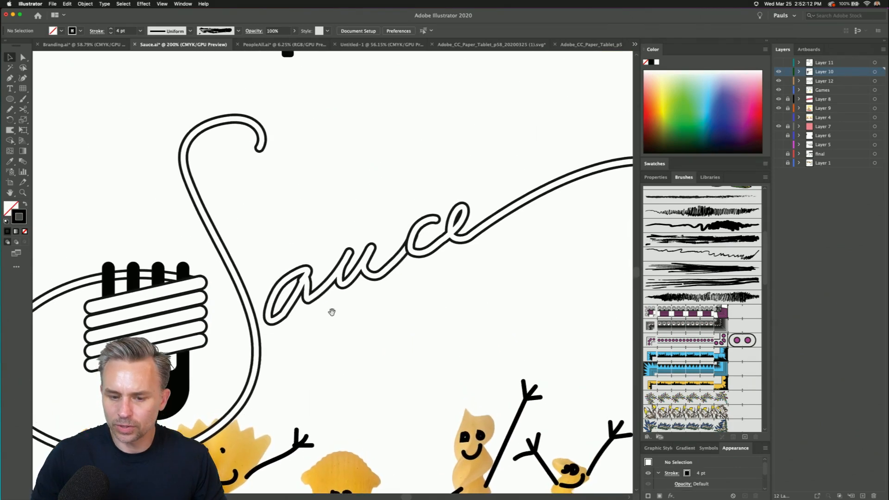
pyautogui.click(418, 254)
pyautogui.moveTo(410, 148); pyautogui.dragTo(244, 182)
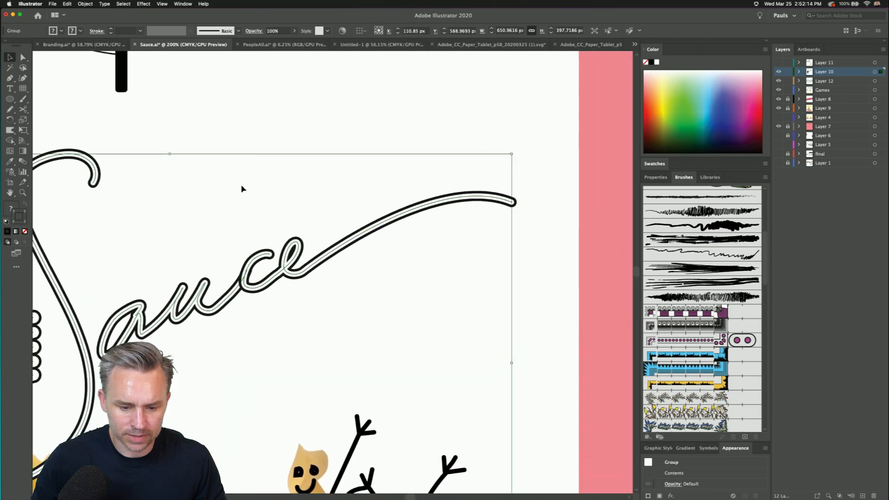
pyautogui.click(23, 57)
pyautogui.click(310, 265)
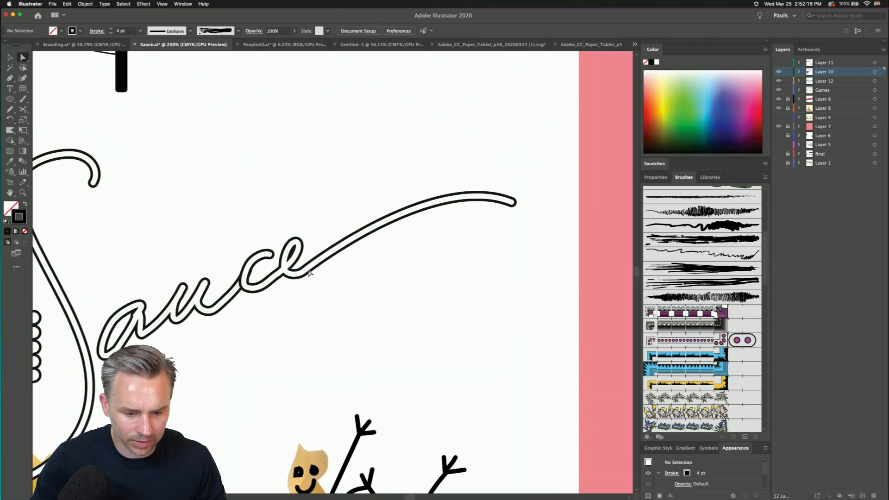
pyautogui.click(309, 272)
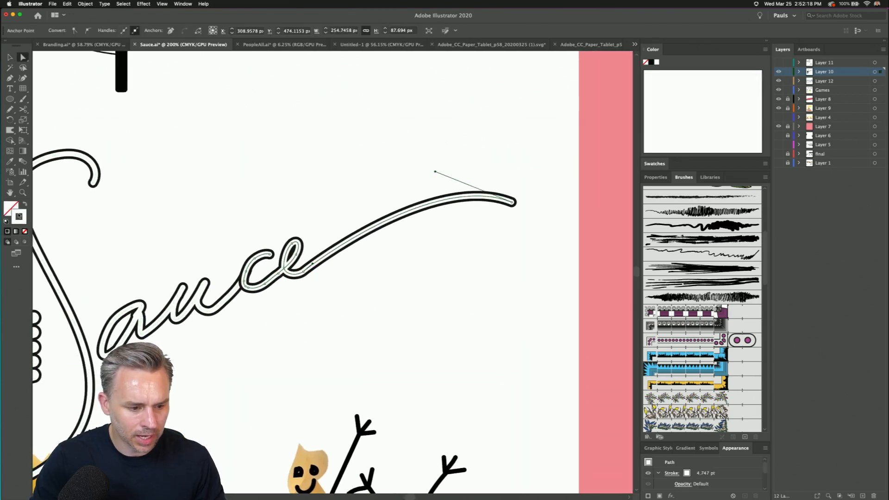
pyautogui.click(655, 177)
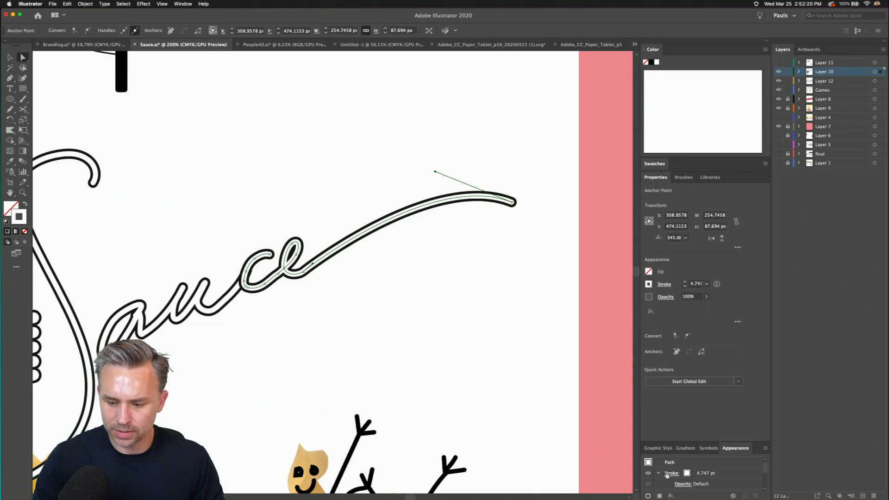
pyautogui.moveTo(685, 448); pyautogui.dragTo(463, 234)
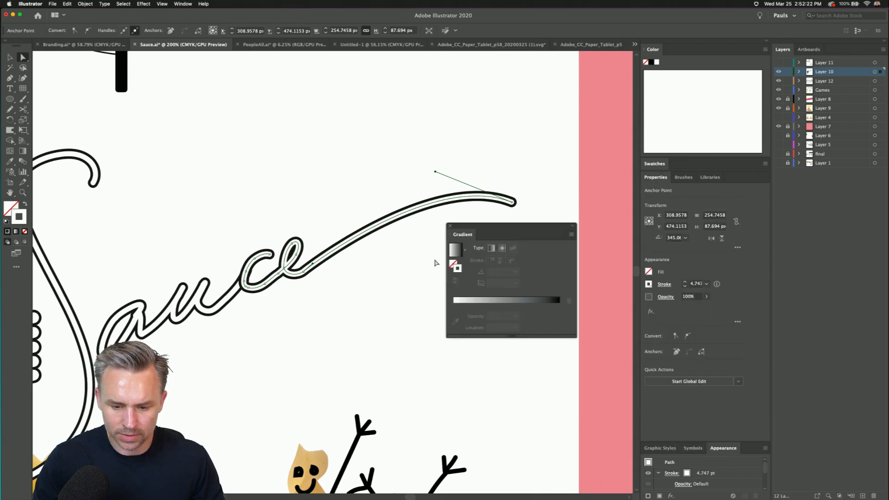
pyautogui.click(491, 248)
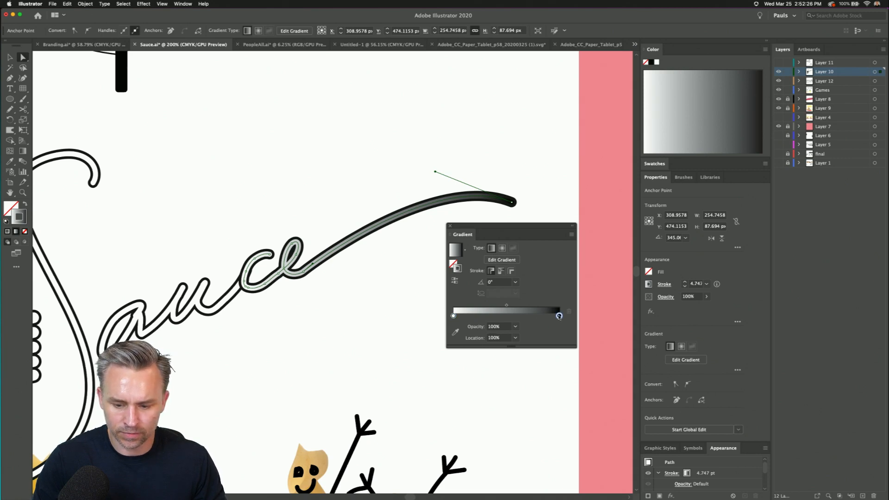
# - Replace the gradient's black end color with a golden yellow sampled from the tall twisted pasta photo
pyautogui.doubleClick(559, 316)
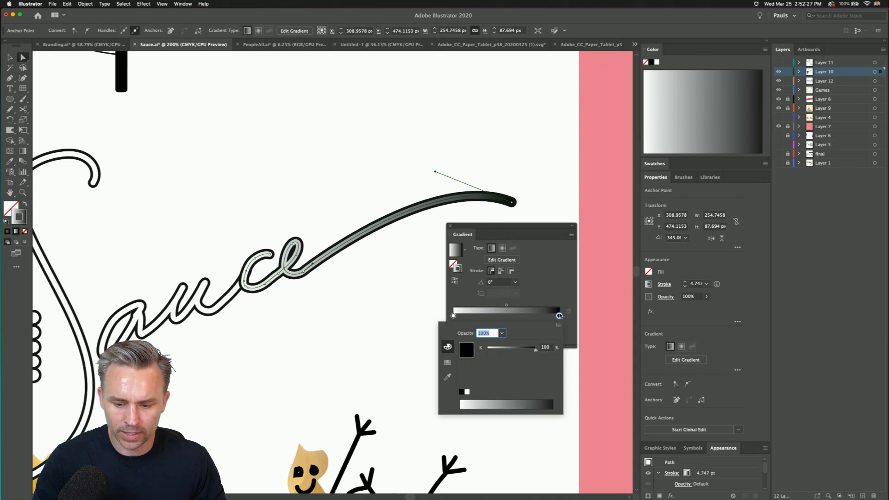
pyautogui.click(448, 377)
pyautogui.click(309, 457)
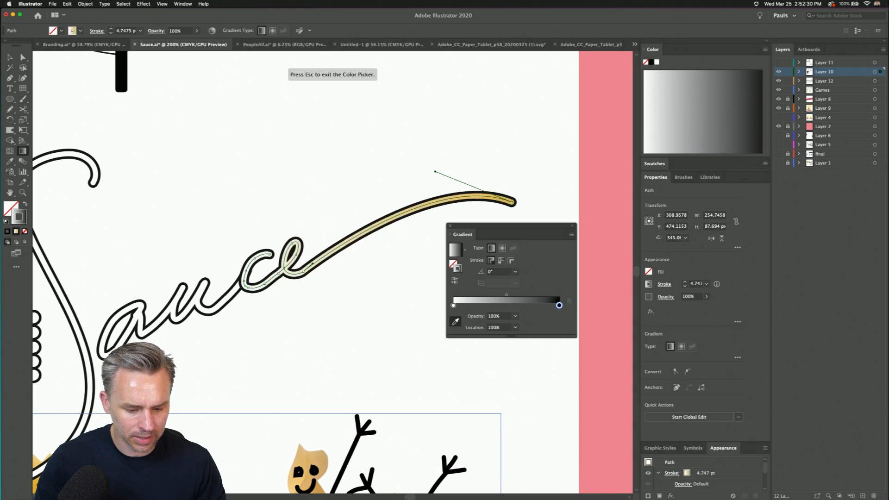
pyautogui.press('v')
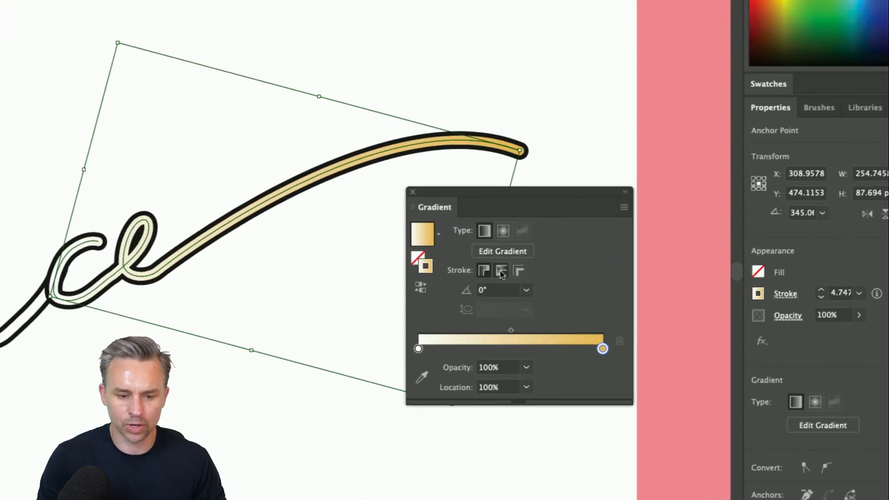
# - Try the gradient along the "ce" path's stroke, set it across the stroke instead, and deselect the path
pyautogui.click(501, 273)
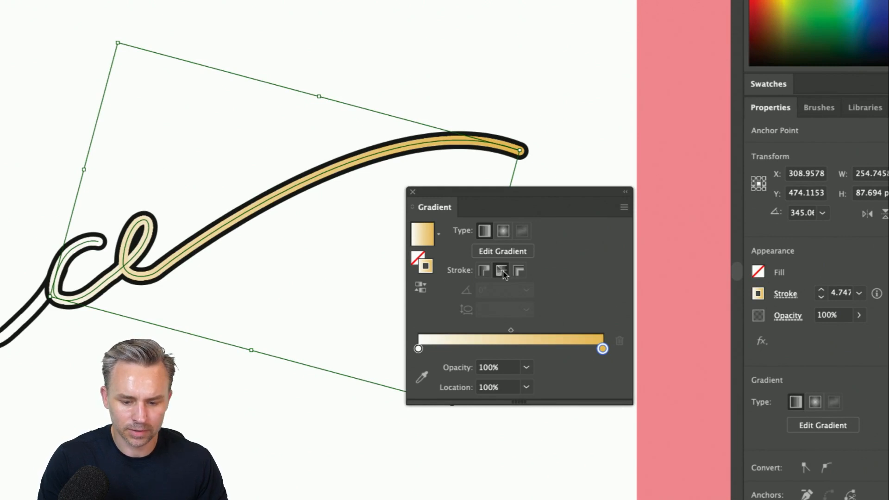
pyautogui.click(518, 272)
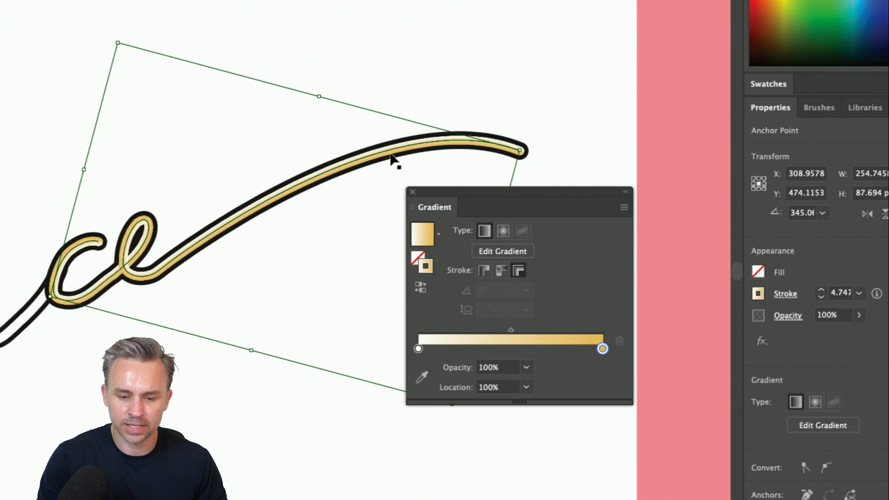
pyautogui.click(244, 146)
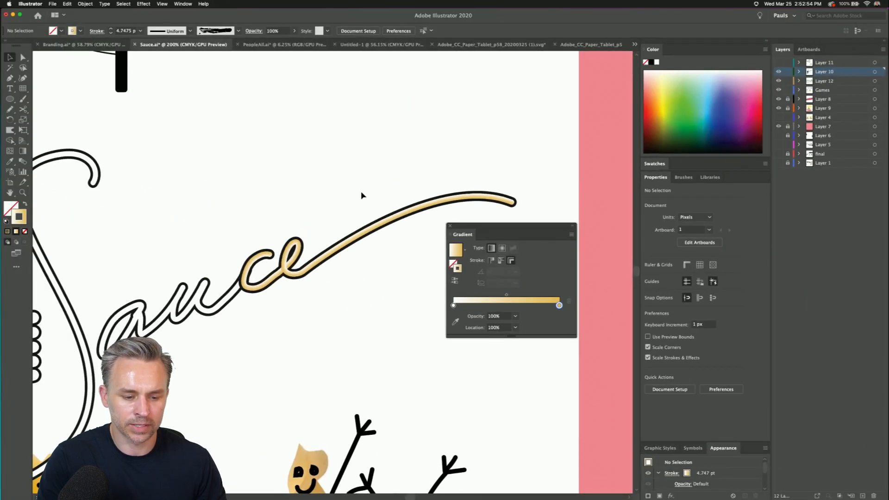
pyautogui.hscroll(-5, 231, 214)
pyautogui.scroll(-2, 231, 213)
pyautogui.moveTo(339, 198); pyautogui.dragTo(203, 325)
pyautogui.press('i')
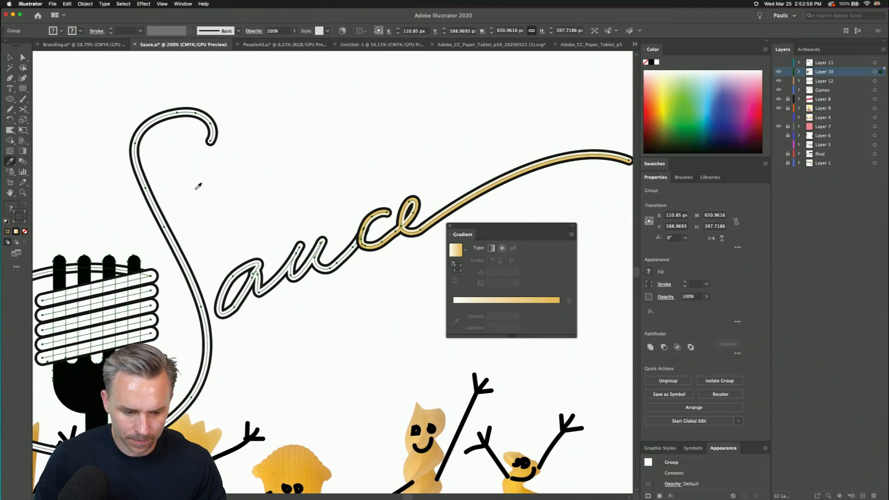
pyautogui.click(209, 174)
pyautogui.press('super+z')
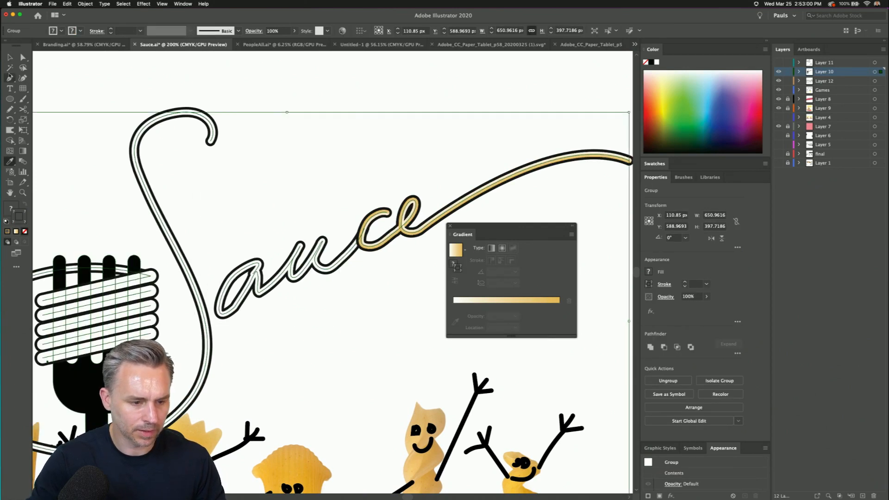
# - Ungroup the large Sauce logo so its individual paths can be selected, and deselect it
pyautogui.click(10, 58)
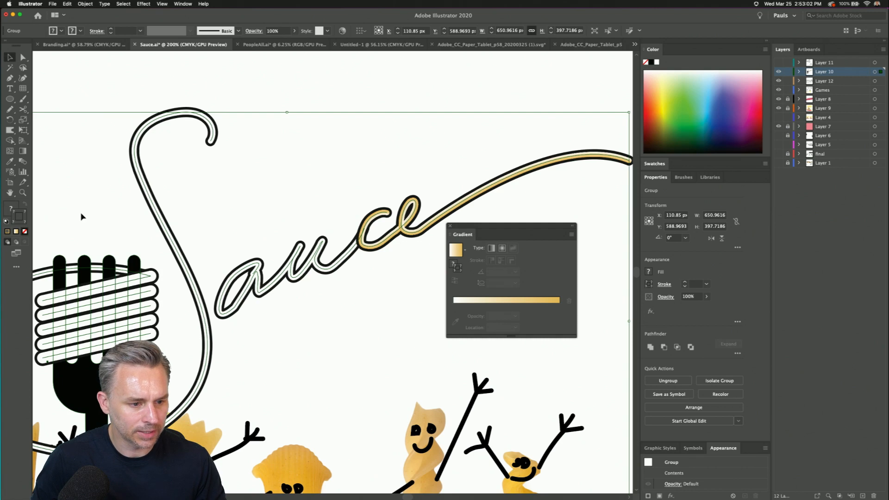
pyautogui.rightClick(158, 211)
pyautogui.click(186, 269)
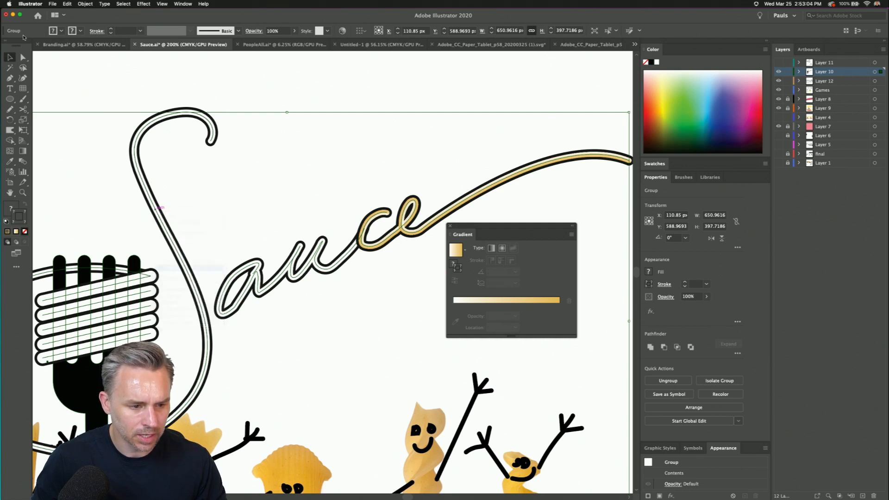
pyautogui.click(88, 82)
# - Copy the "ce" path's stroke gradient onto the white inner paths of the "S" and "au" and the fork's noodle lines, and deselect them
pyautogui.moveTo(244, 210); pyautogui.dragTo(330, 334)
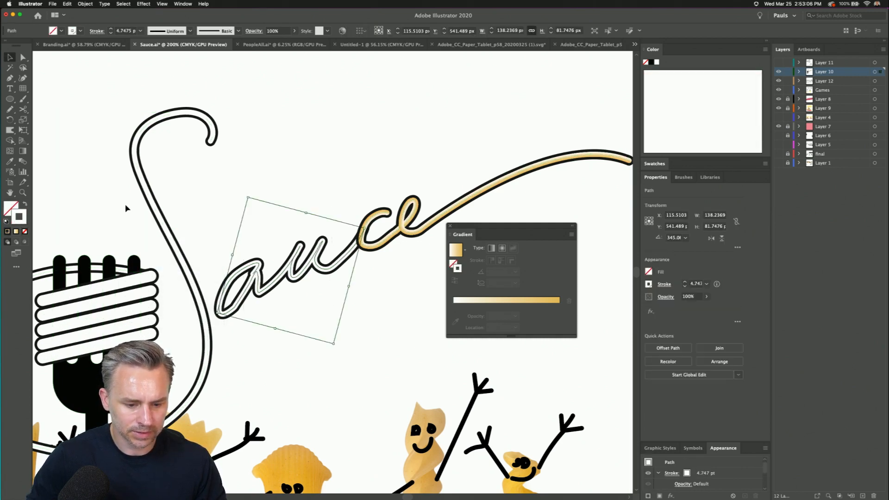
pyautogui.keyDown('shift'); pyautogui.click(156, 212); pyautogui.keyUp('shift')
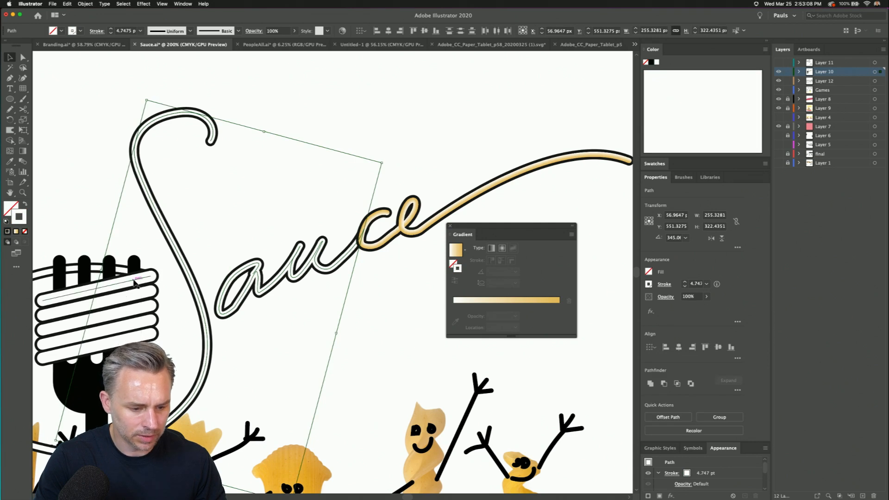
pyautogui.click(130, 204)
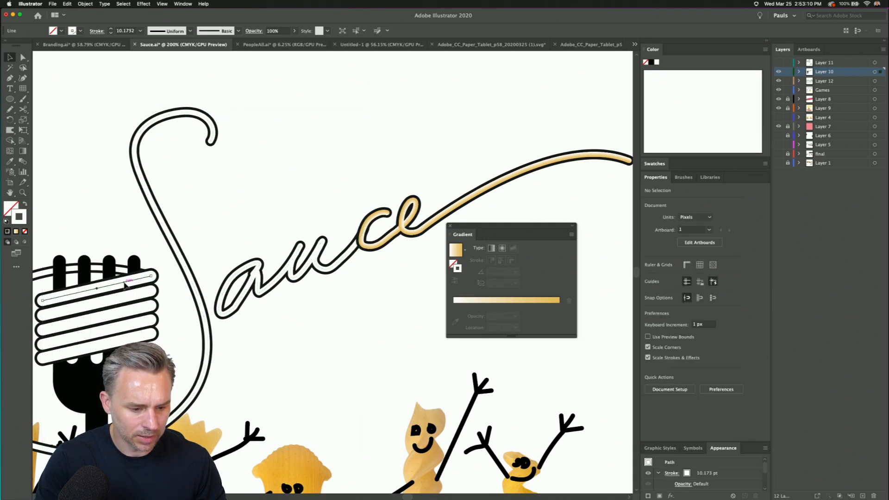
pyautogui.rightClick(124, 283)
pyautogui.click(84, 154)
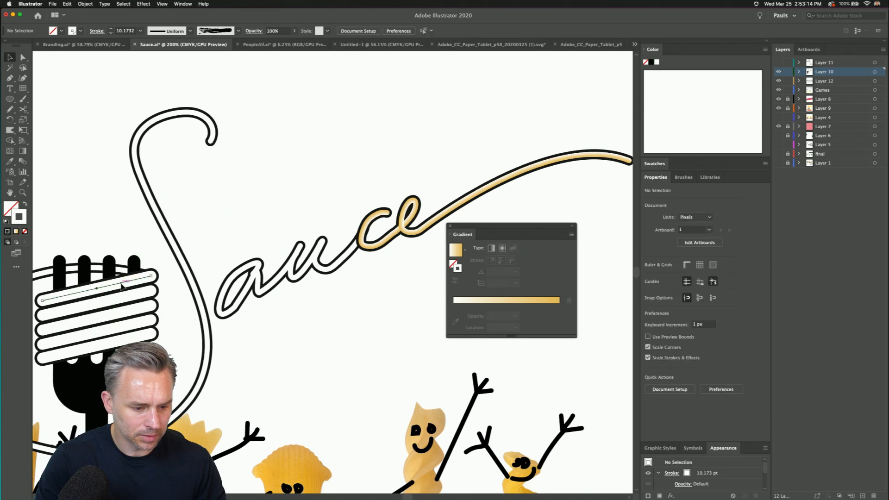
pyautogui.keyDown('shift'); pyautogui.click(124, 298); pyautogui.keyUp('shift')
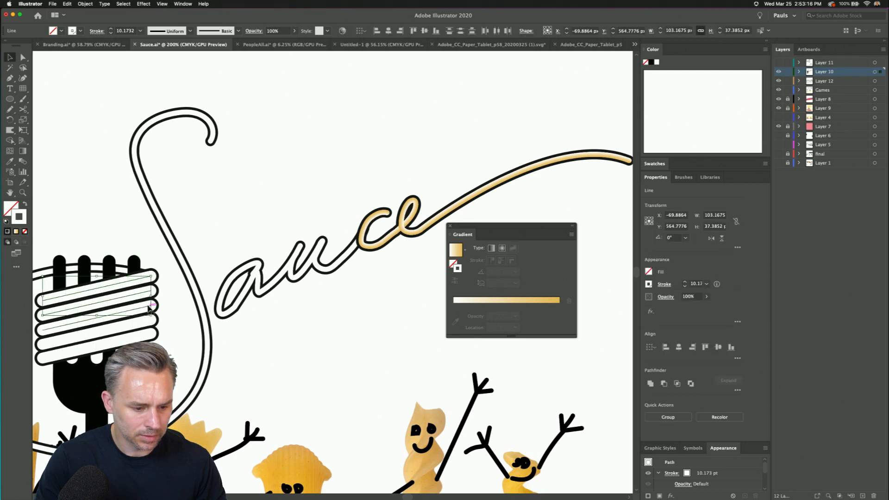
pyautogui.keyDown('shift'); pyautogui.click(147, 308); pyautogui.keyUp('shift')
pyautogui.keyDown('shift'); pyautogui.click(150, 336); pyautogui.keyUp('shift')
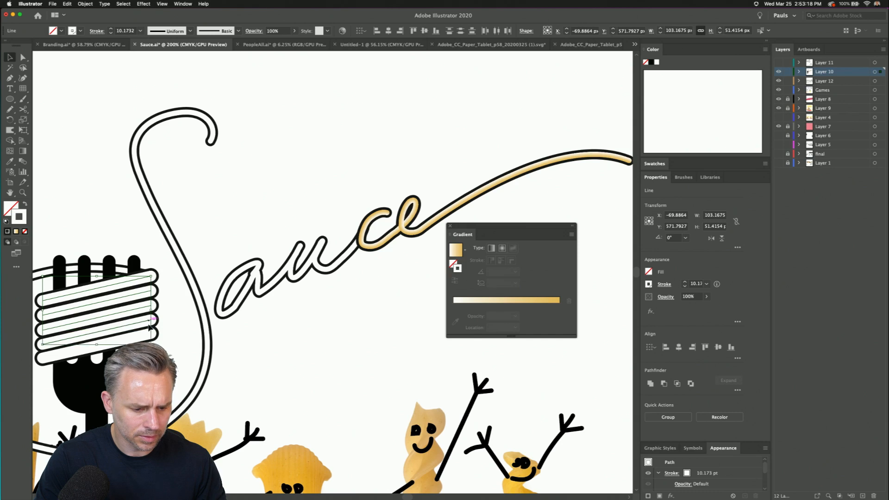
pyautogui.moveTo(195, 206); pyautogui.dragTo(302, 319)
pyautogui.press('i')
pyautogui.click(381, 209)
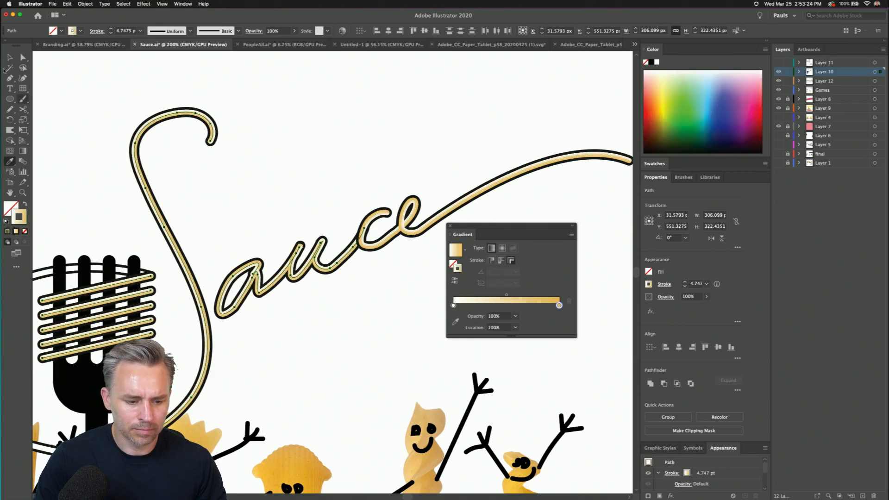
pyautogui.click(9, 57)
pyautogui.click(107, 171)
# - Examine the gradient-colored logo together with the pasta characters, at overall and close range
pyautogui.moveTo(106, 194); pyautogui.dragTo(202, 152)
pyautogui.press('super+minus')
pyautogui.press('super+minus')
pyautogui.press('super+minus')
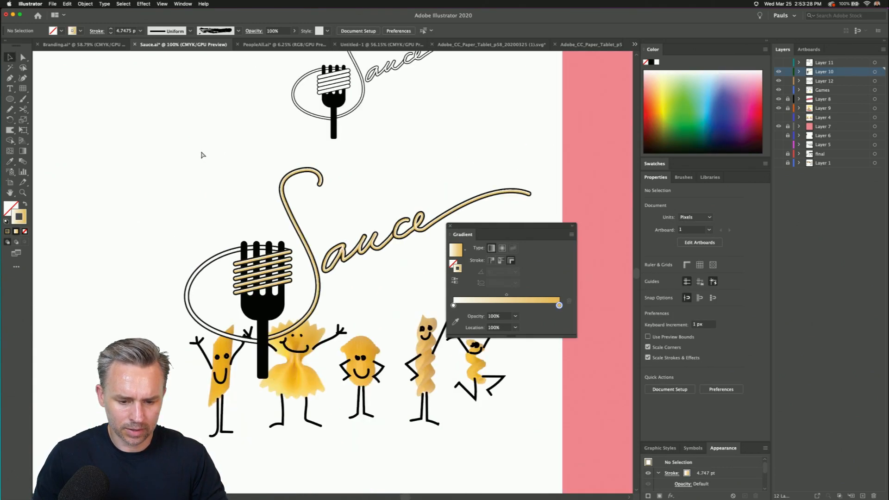
pyautogui.moveTo(225, 180); pyautogui.dragTo(166, 169)
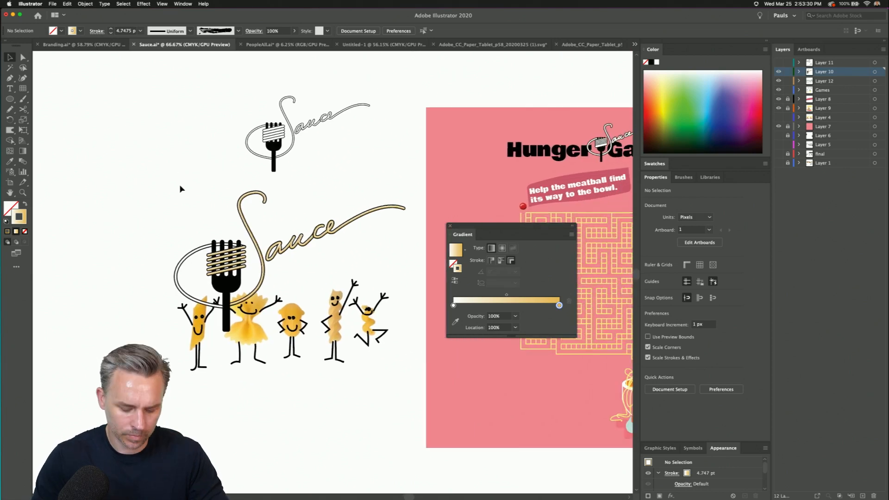
pyautogui.press('super+equal')
pyautogui.press('super+equal')
pyautogui.moveTo(254, 219); pyautogui.dragTo(362, 218)
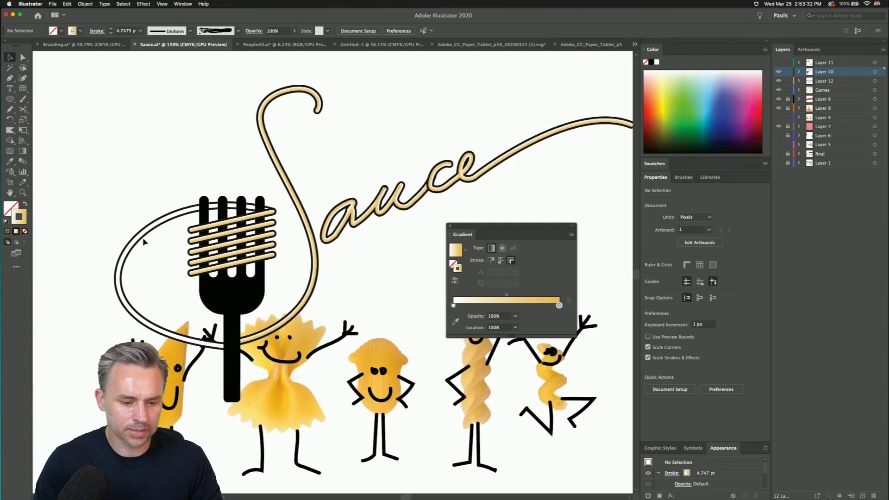
# - Select all the noodle lines across the fork and set their gradient stroke weight to 12 pt
pyautogui.click(222, 226)
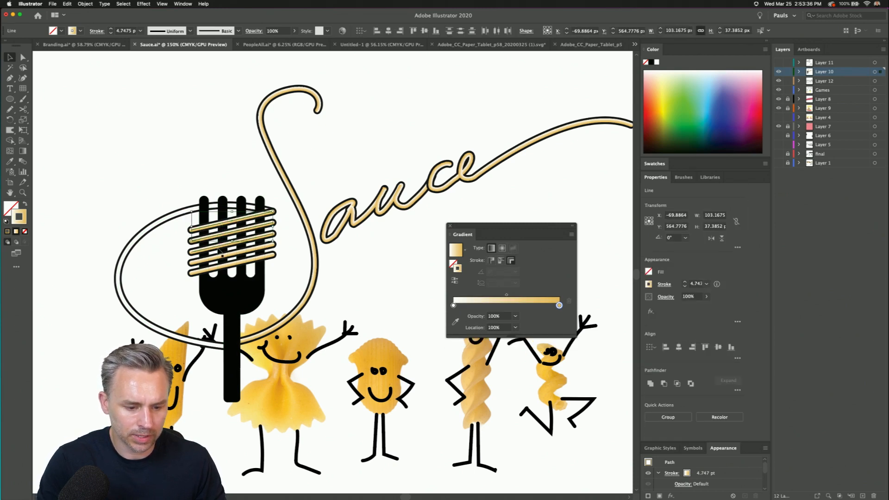
pyautogui.keyDown('shift'); pyautogui.click(218, 247); pyautogui.keyUp('shift')
pyautogui.keyDown('shift'); pyautogui.click(220, 258); pyautogui.keyUp('shift')
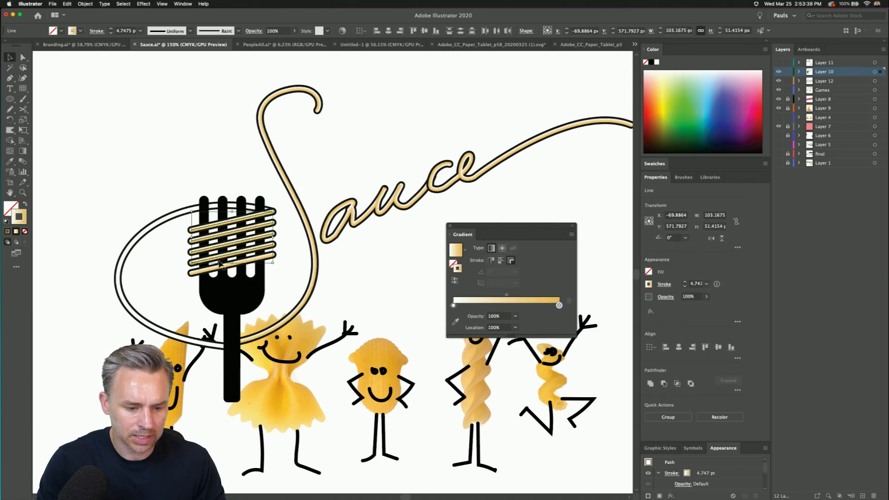
pyautogui.keyDown('shift'); pyautogui.click(224, 271); pyautogui.keyUp('shift')
pyautogui.click(111, 29)
pyautogui.click(111, 29)
pyautogui.click(112, 30)
pyautogui.click(112, 29)
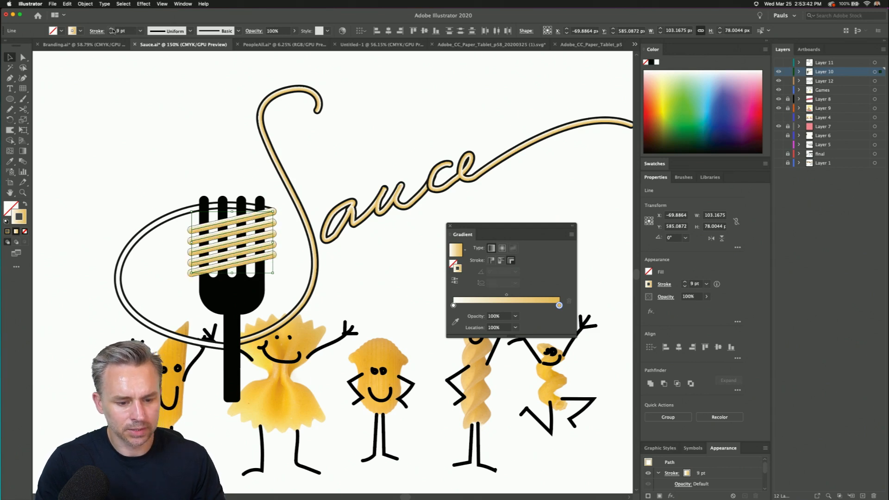
pyautogui.click(112, 29)
pyautogui.click(111, 29)
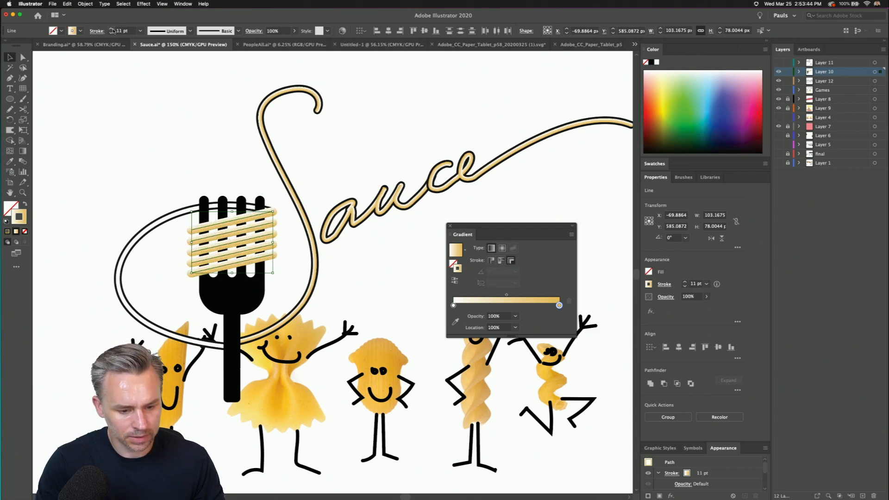
pyautogui.click(112, 30)
# - Set the black outline stroke of the fork's noodle lines to 17 pt and deselect them
pyautogui.moveTo(720, 448); pyautogui.dragTo(416, 160)
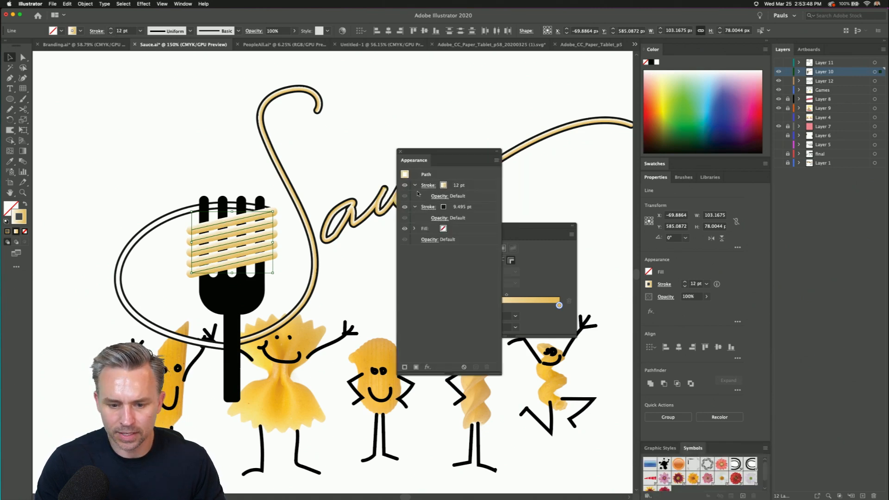
pyautogui.click(463, 208)
pyautogui.click(460, 206)
pyautogui.click(460, 206)
pyautogui.click(461, 206)
pyautogui.moveTo(399, 151); pyautogui.dragTo(691, 450)
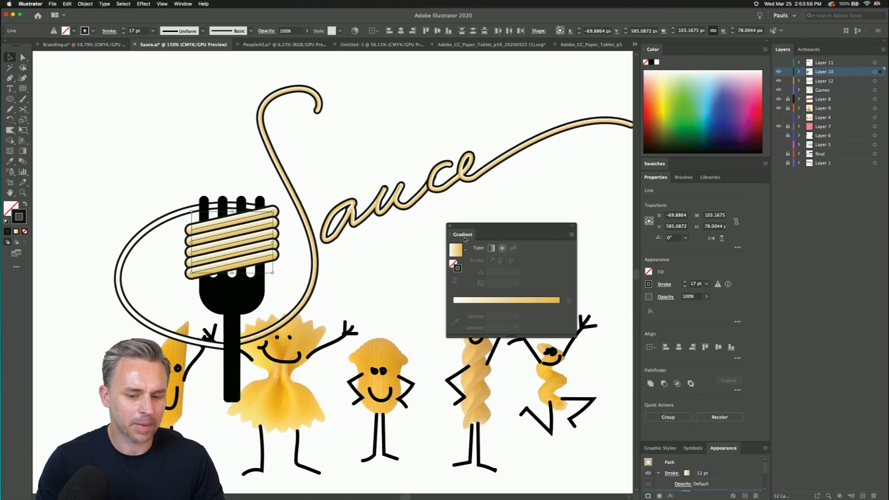
pyautogui.moveTo(492, 238); pyautogui.dragTo(547, 200)
pyautogui.click(392, 266)
# - Add the tagline "Family Friendly Fare" in black Bowlby One below the Sauce lettering
pyautogui.moveTo(339, 263); pyautogui.dragTo(304, 266)
pyautogui.press('t')
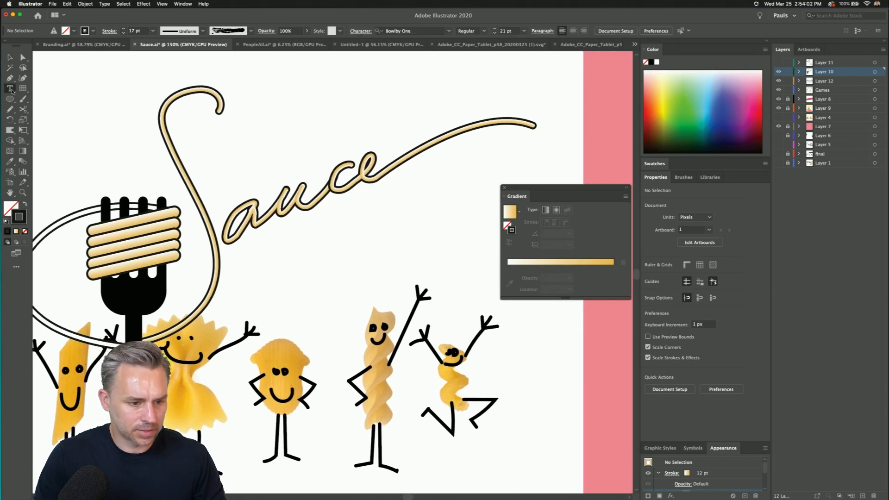
pyautogui.click(314, 256)
pyautogui.write('F')
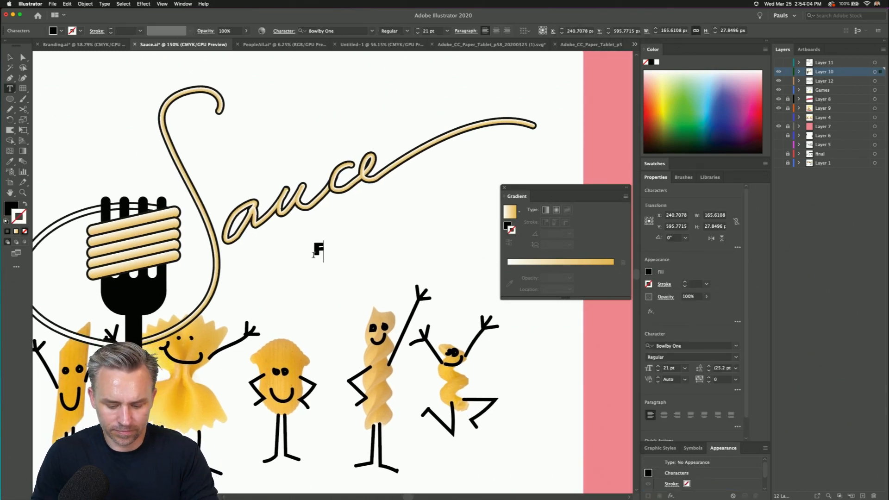
pyautogui.write('amily ')
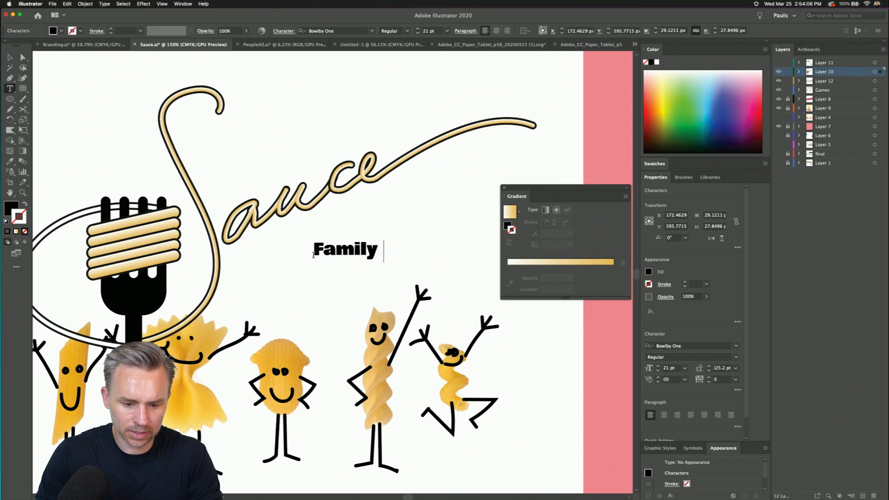
pyautogui.write('Friendly Fa')
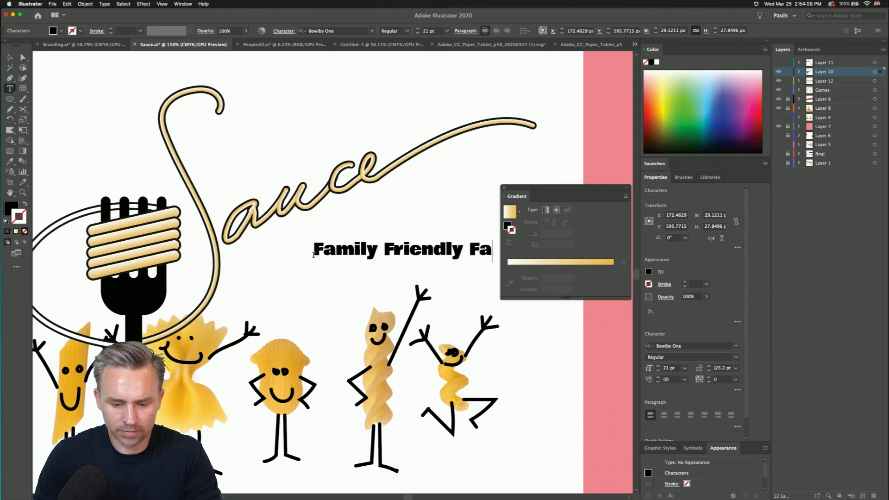
pyautogui.write('re')
pyautogui.press('Escape')
# - Enlarge the tagline to about 29.8 pt and place it just under the lettering, to the right of the fork
pyautogui.moveTo(556, 196); pyautogui.dragTo(573, 338)
pyautogui.moveTo(314, 262); pyautogui.dragTo(231, 271)
pyautogui.hscroll(-5, 312, 159)
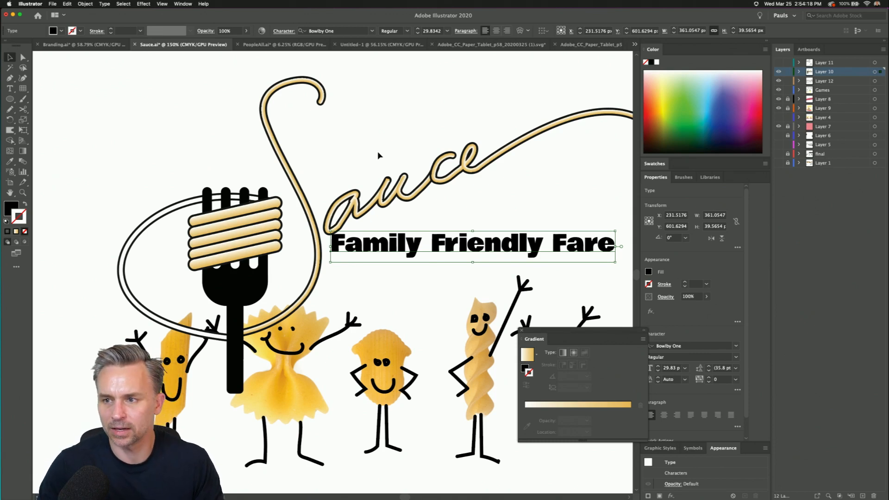
pyautogui.moveTo(399, 239); pyautogui.dragTo(396, 250)
# - Replace the tagline wording with "Noodles & More"
pyautogui.tripleClick(394, 250)
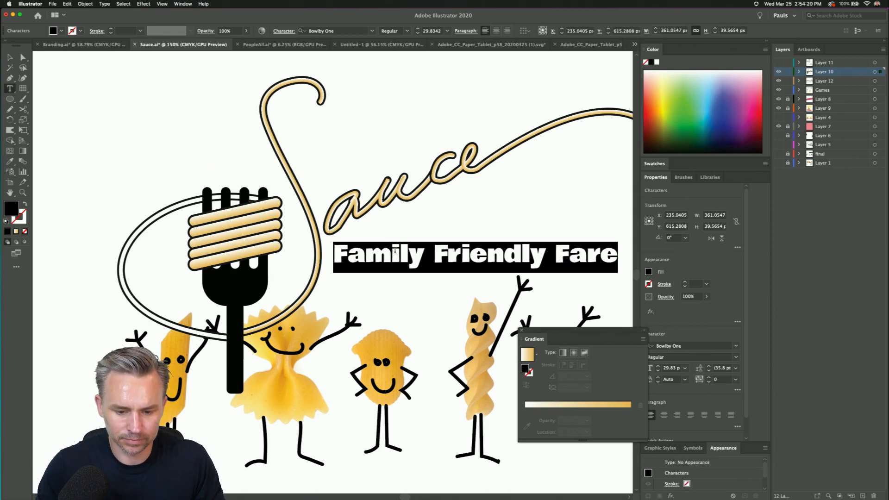
pyautogui.write('N')
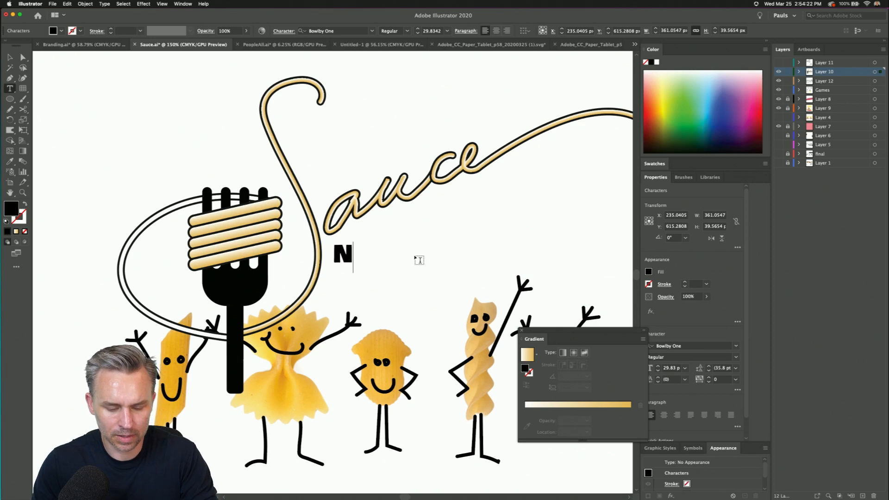
pyautogui.write('oodles and')
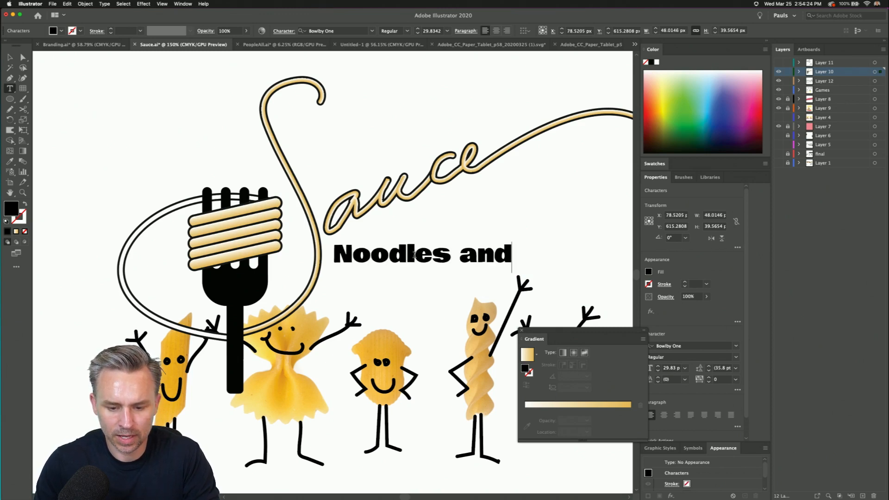
pyautogui.press('BackSpace')
pyautogui.press('BackSpace')
pyautogui.press('BackSpace')
pyautogui.press('BackSpace')
pyautogui.write('& ')
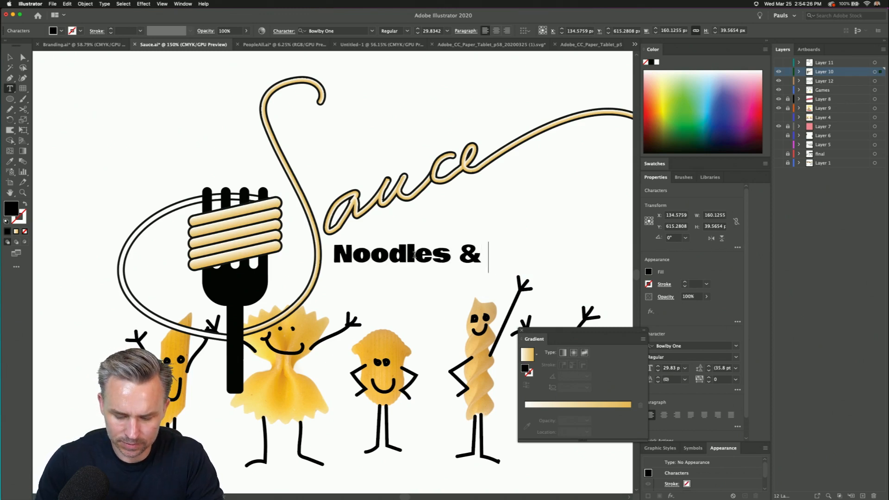
pyautogui.write('More')
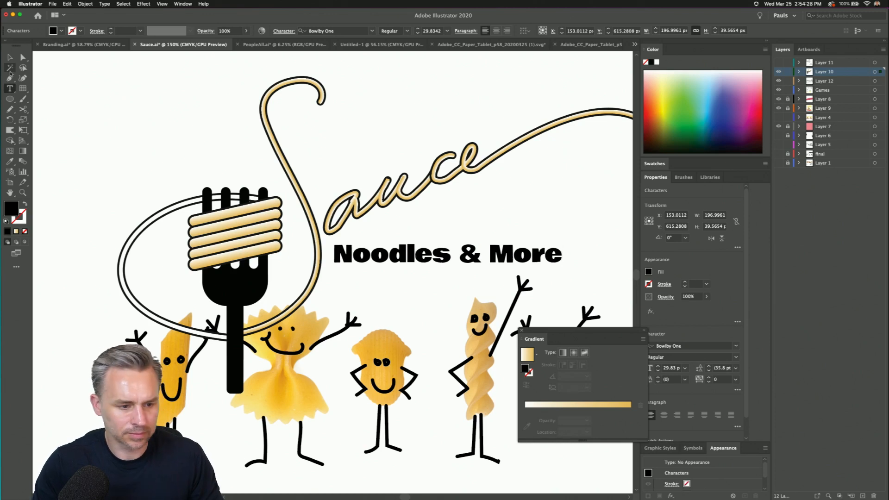
pyautogui.press('Escape')
# - Scale the "Noodles & More" tagline to about 25.3 pt beneath the Sauce lettering and deselect it
pyautogui.moveTo(563, 274); pyautogui.dragTo(496, 263)
pyautogui.click(430, 128)
pyautogui.hscroll(4, 339, 109)
pyautogui.scroll(-1, 338, 108)
pyautogui.press('super+minus')
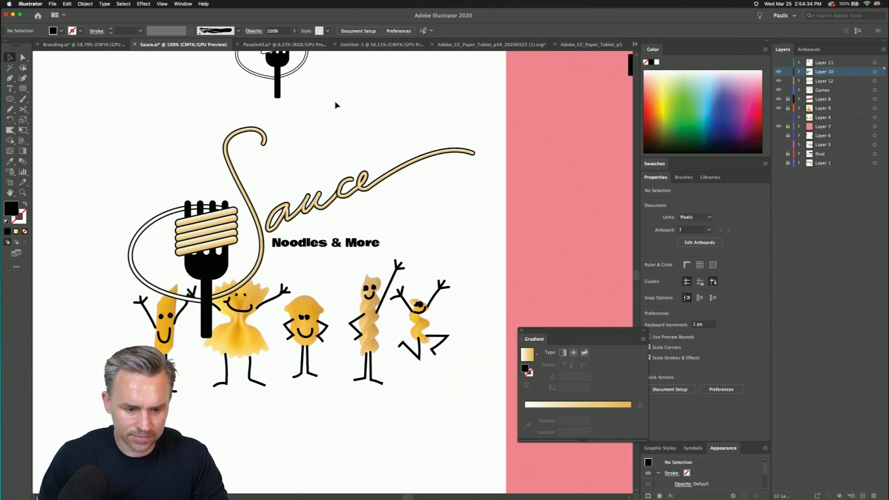
pyautogui.click(361, 243)
pyautogui.moveTo(384, 236); pyautogui.dragTo(401, 221)
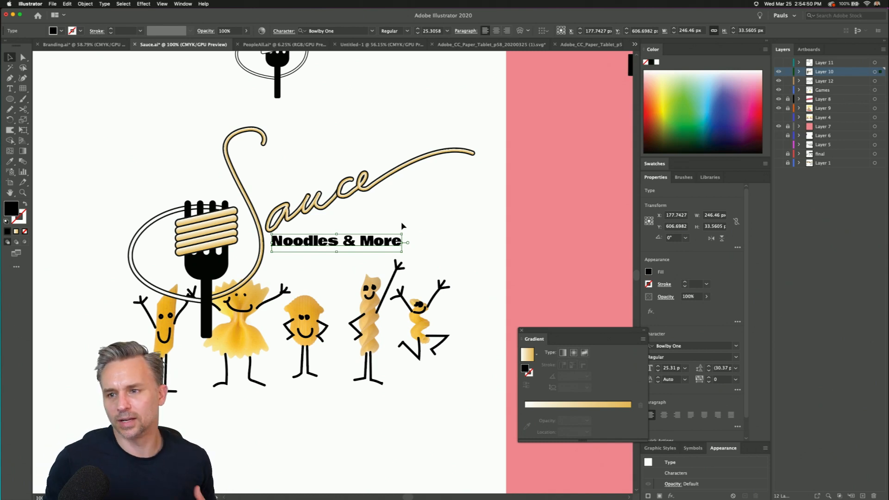
pyautogui.click(193, 147)
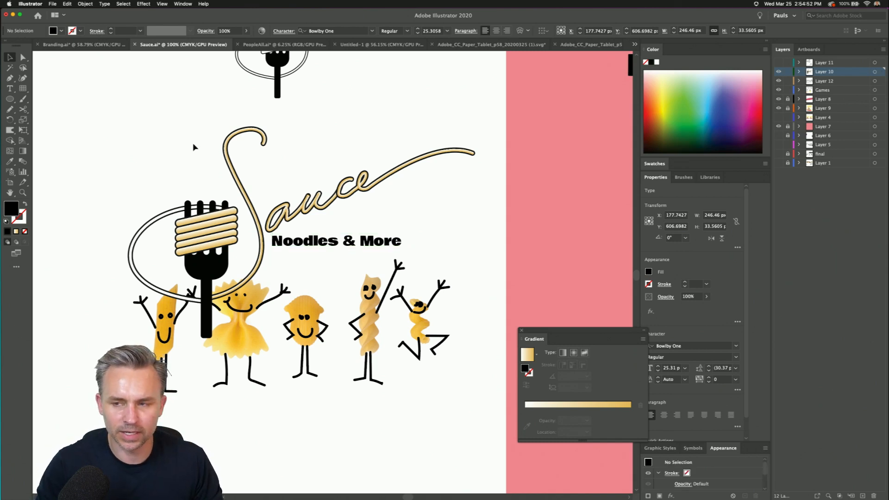
pyautogui.moveTo(197, 148); pyautogui.dragTo(222, 150)
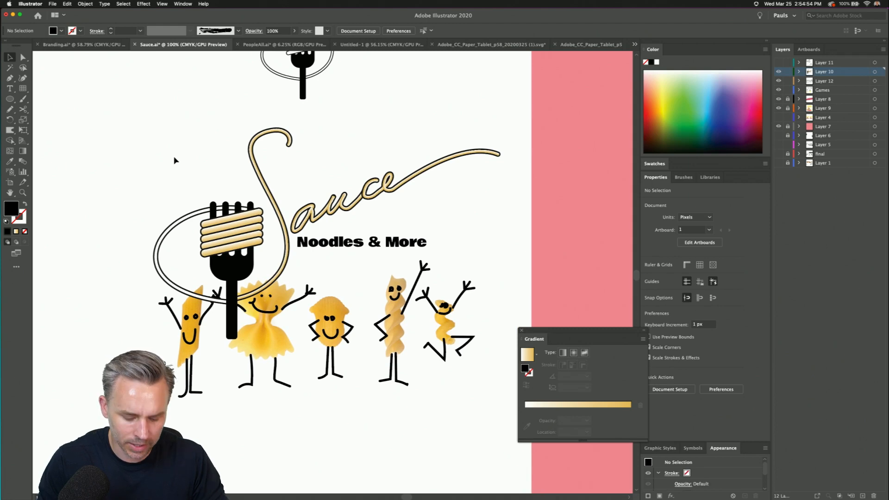
pyautogui.press('super+equal')
pyautogui.press('super+minus')
pyautogui.press('super+equal')
pyautogui.press('super+equal')
pyautogui.press('super+minus')
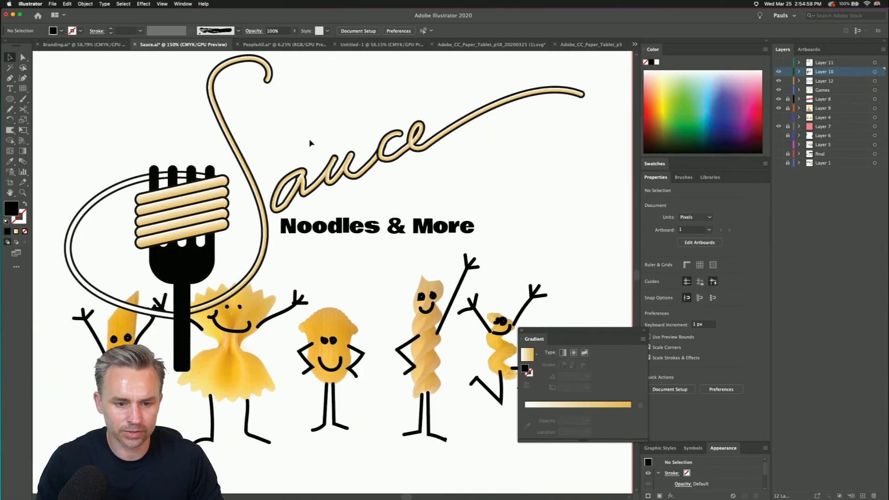
# - Dock the floating Gradient panel into the same group as Appearance and Graphic Styles
pyautogui.press('super+minus')
pyautogui.press('super+minus')
pyautogui.hscroll(10, 512, 181)
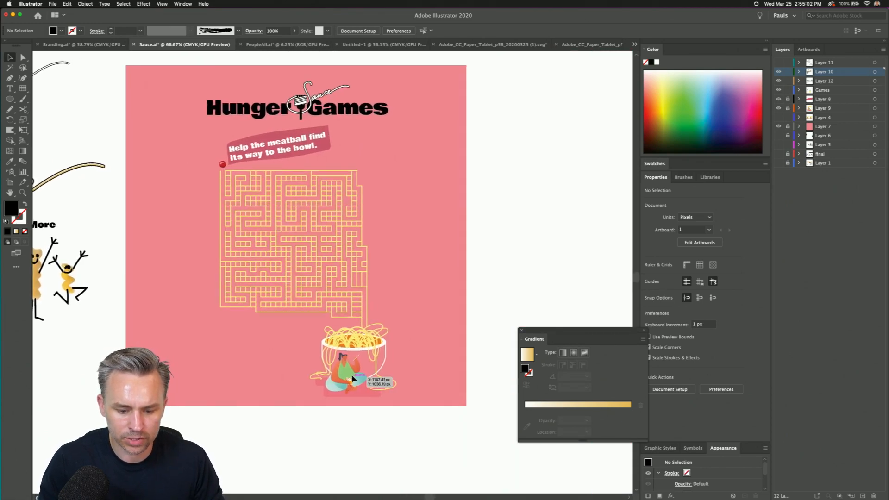
pyautogui.moveTo(133, 220); pyautogui.dragTo(293, 231)
pyautogui.moveTo(574, 338); pyautogui.dragTo(741, 448)
# - Examine the Sauce logo versions, the pasta characters with the tagline, and the Hunger Games maze artwork
pyautogui.moveTo(277, 233); pyautogui.dragTo(385, 273)
pyautogui.moveTo(502, 133); pyautogui.dragTo(420, 168)
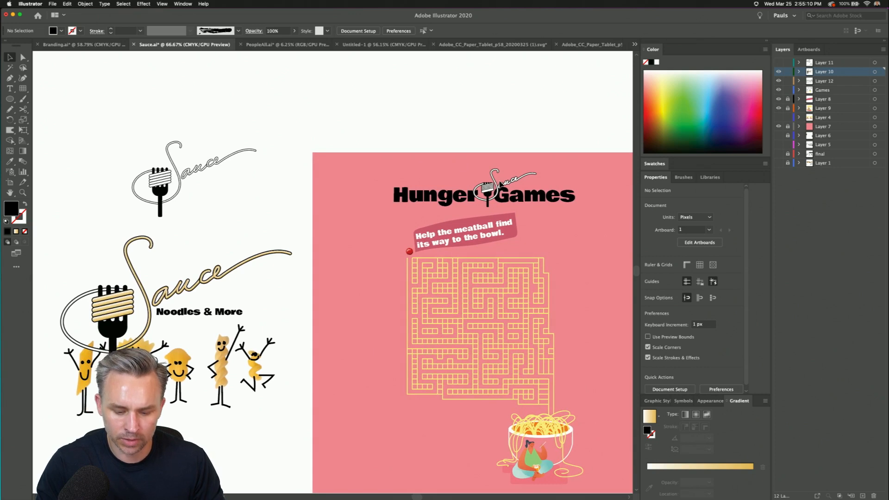
pyautogui.moveTo(166, 223); pyautogui.dragTo(250, 190)
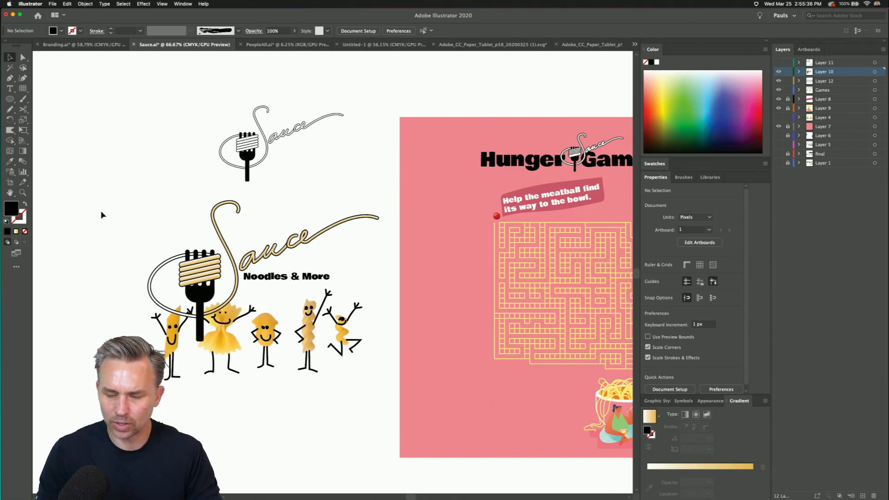
pyautogui.press('super+equal')
pyautogui.press('super+equal')
pyautogui.press('super+equal')
pyautogui.moveTo(66, 343); pyautogui.dragTo(265, 272)
pyautogui.press('super+minus')
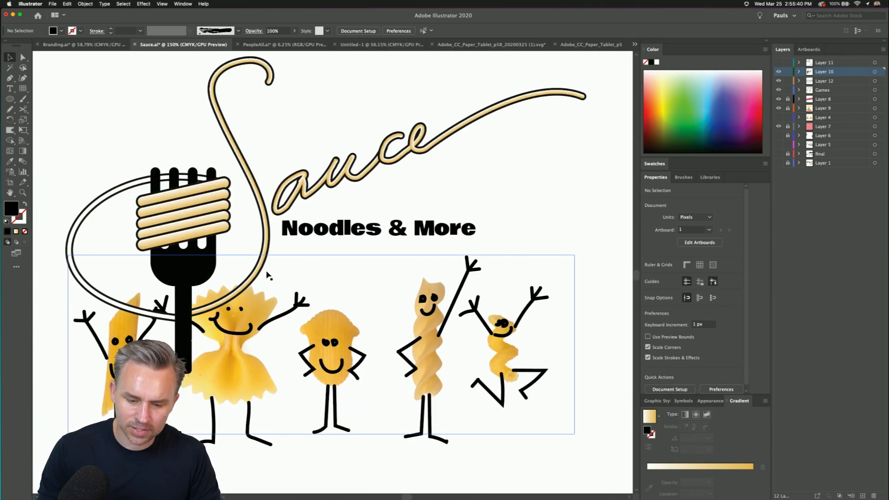
pyautogui.hscroll(-3, 301, 120)
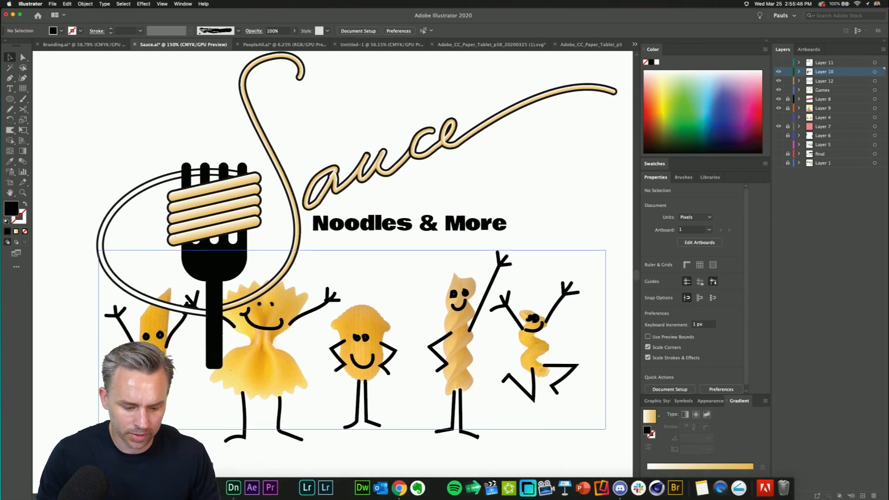
# - Switch to Adobe Dimension and orbit the takeout box scene to examine the logo and maze sides of the large pink package
pyautogui.click(233, 488)
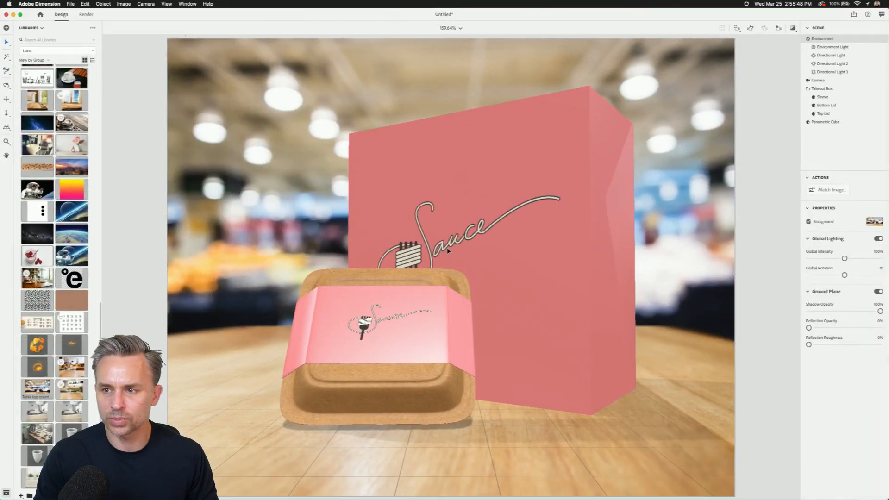
pyautogui.click(134, 171)
pyautogui.click(6, 86)
pyautogui.moveTo(587, 313); pyautogui.dragTo(172, 320)
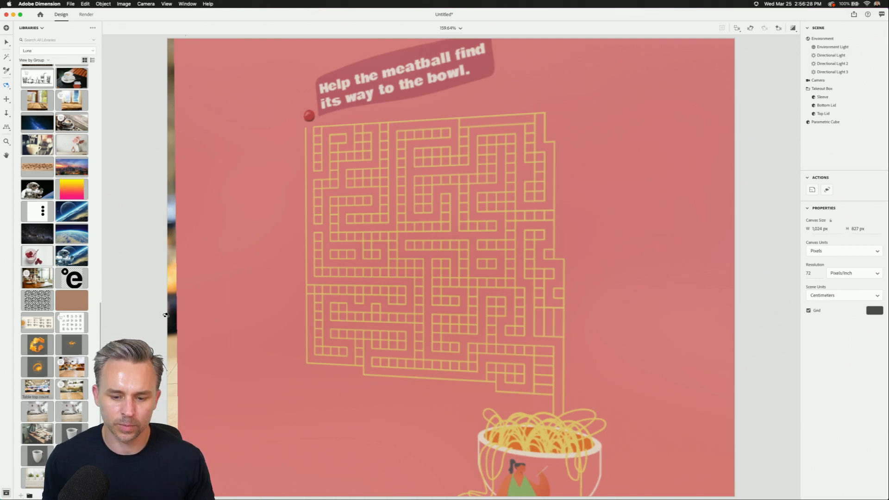
pyautogui.moveTo(273, 221); pyautogui.dragTo(586, 252)
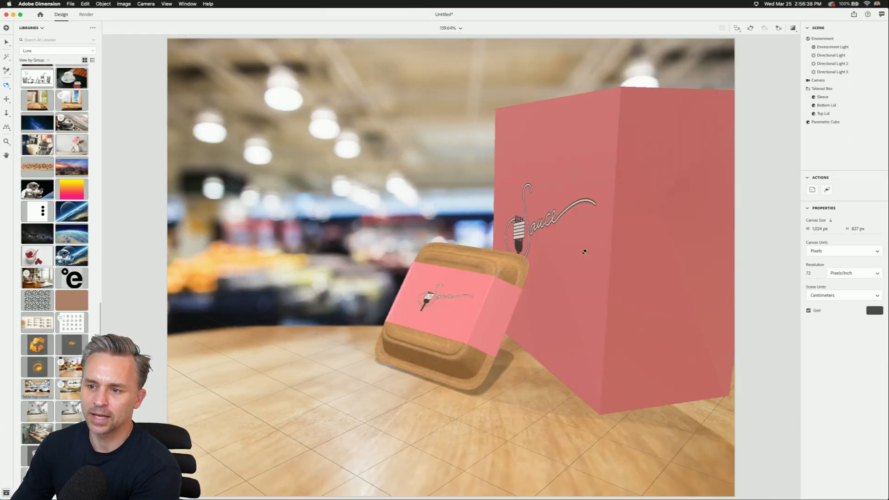